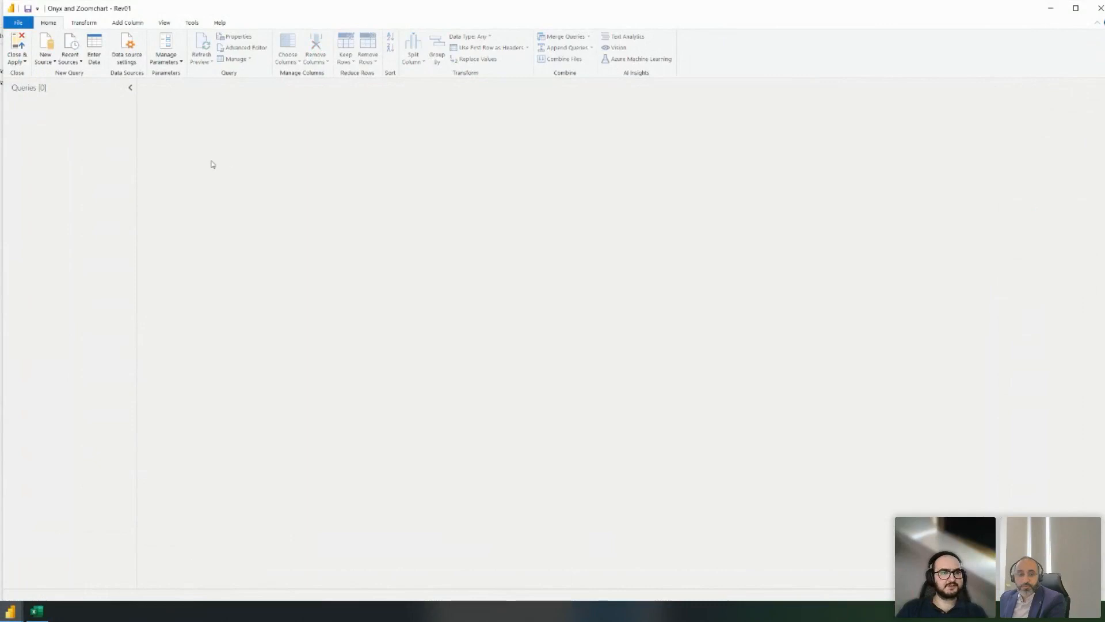
# - Switch from Power BI to the Shark Tank US dataset workbook in Excel
pyautogui.click(36, 611)
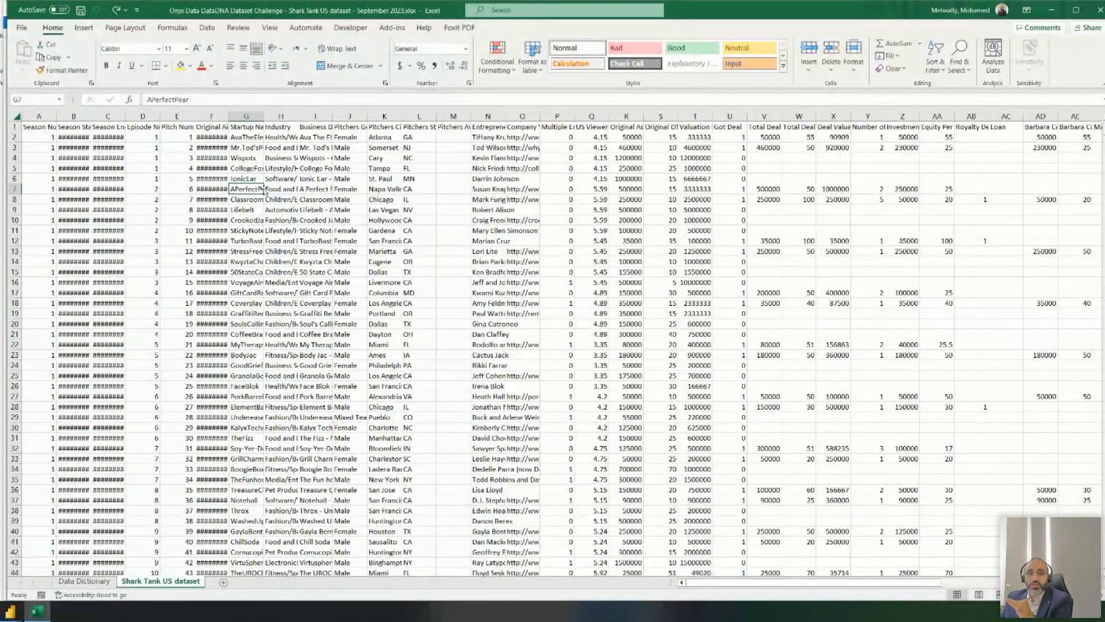
# - Inspect a few pitcher cells in row 7, then select the entire dataset sheet
pyautogui.click(443, 199)
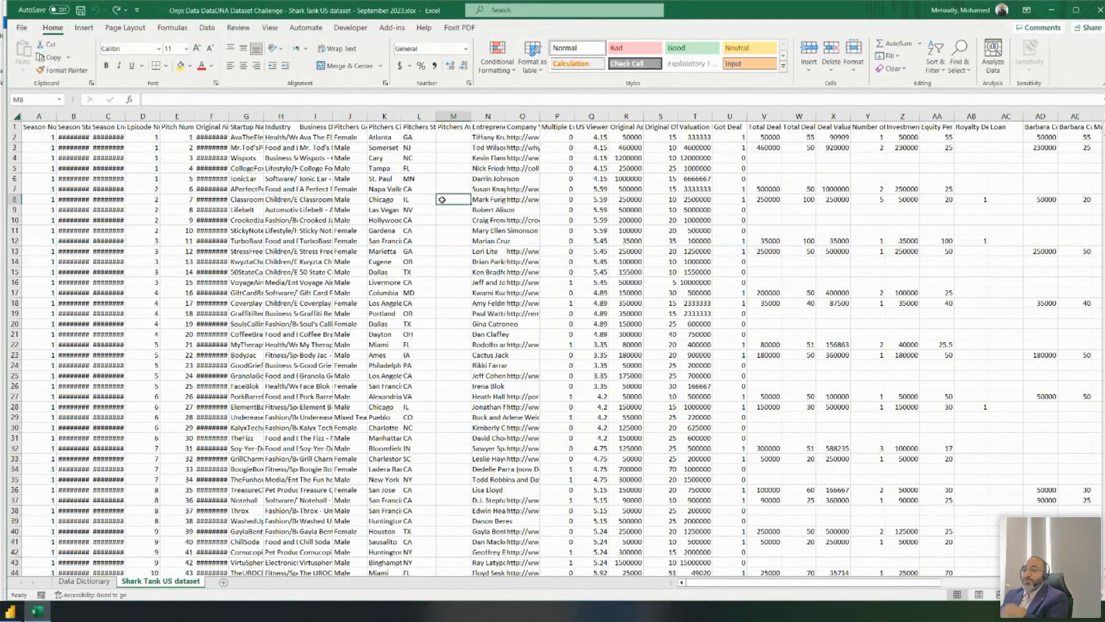
pyautogui.moveTo(350, 189); pyautogui.dragTo(332, 190)
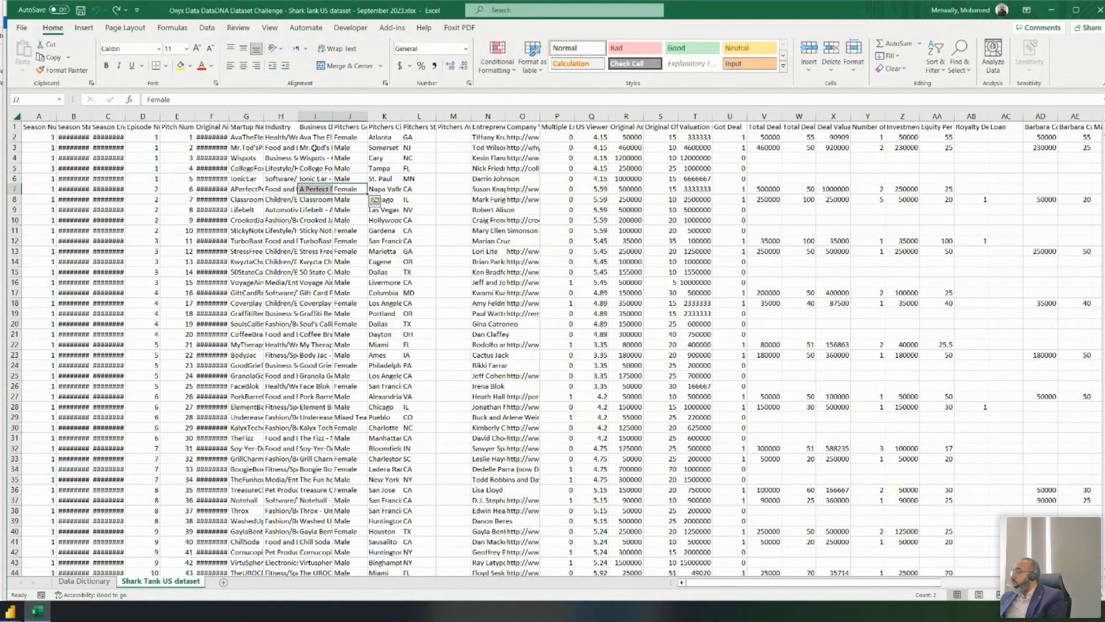
pyautogui.click(19, 117)
# - Auto-fit every column to its contents and review the Season Number values
pyautogui.doubleClick(56, 116)
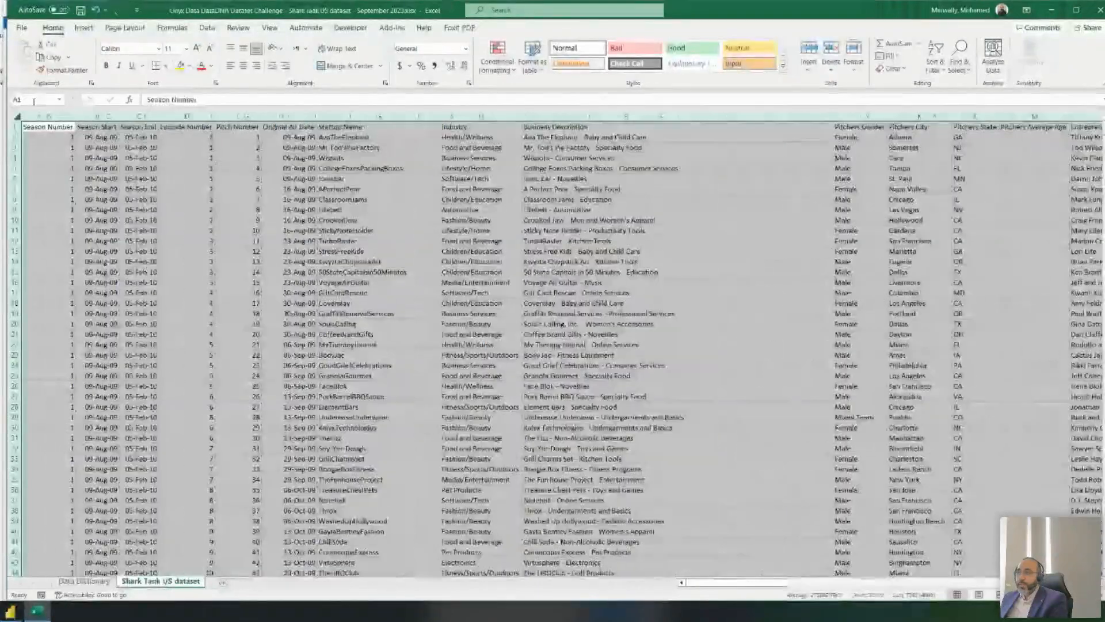
pyautogui.click(60, 148)
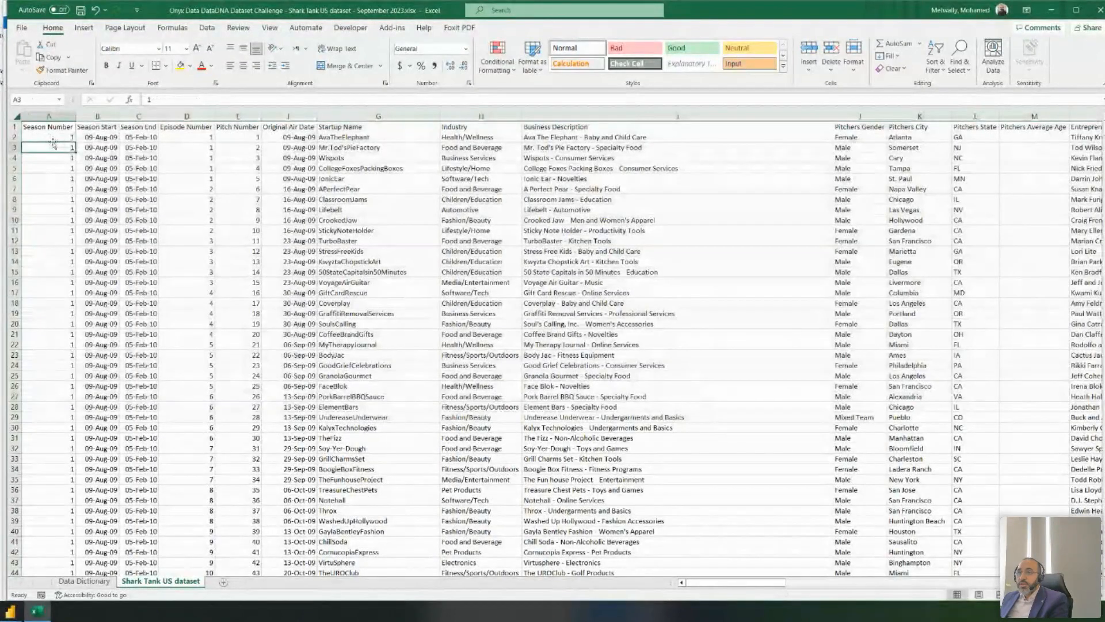
pyautogui.click(49, 126)
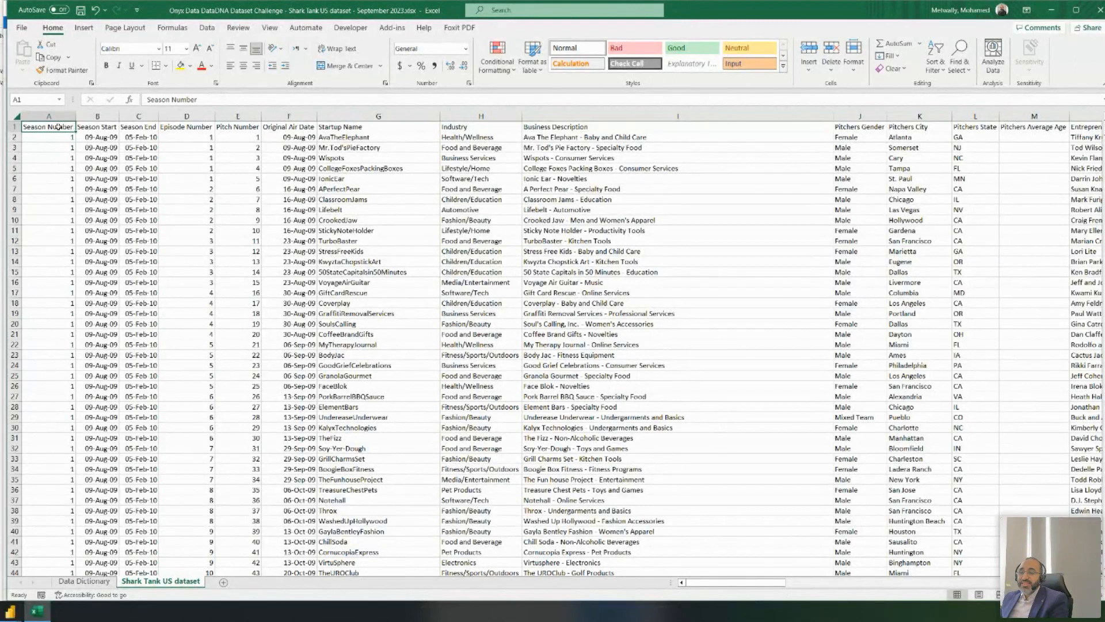
pyautogui.moveTo(60, 137); pyautogui.dragTo(58, 267)
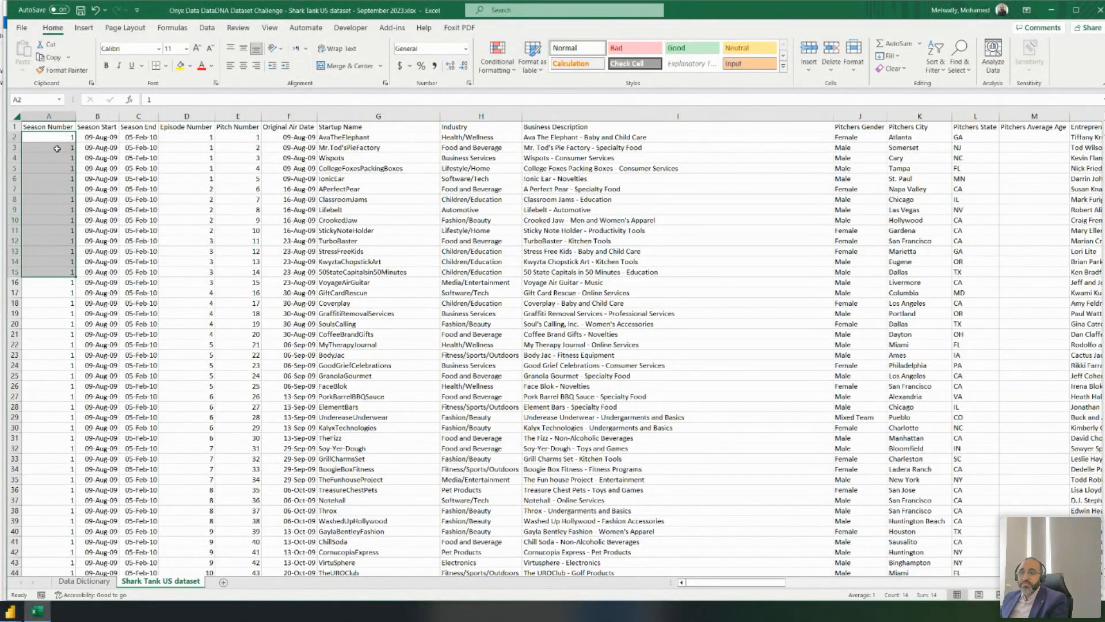
# - Check the first rows' season start and end dates, startup name and Industry values
pyautogui.click(98, 147)
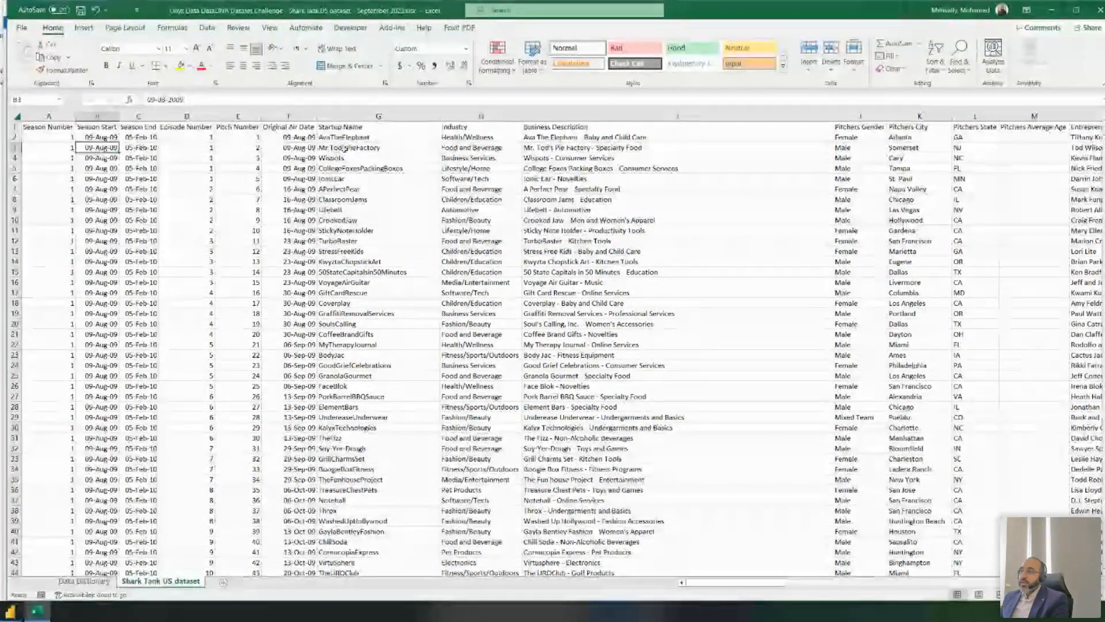
pyautogui.click(344, 147)
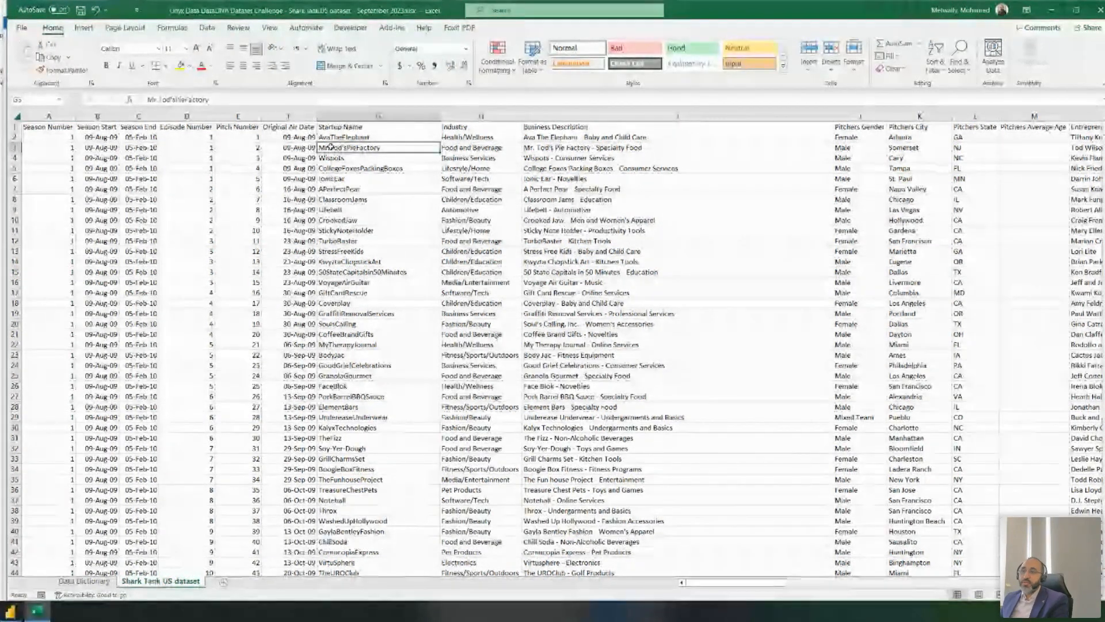
pyautogui.doubleClick(331, 148)
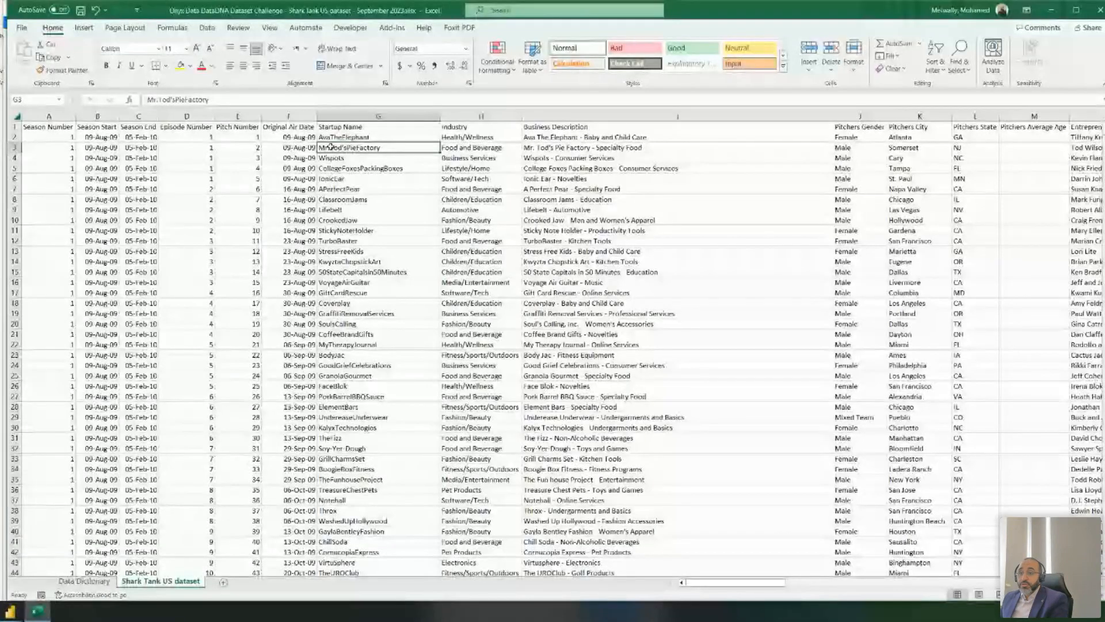
pyautogui.click(55, 148)
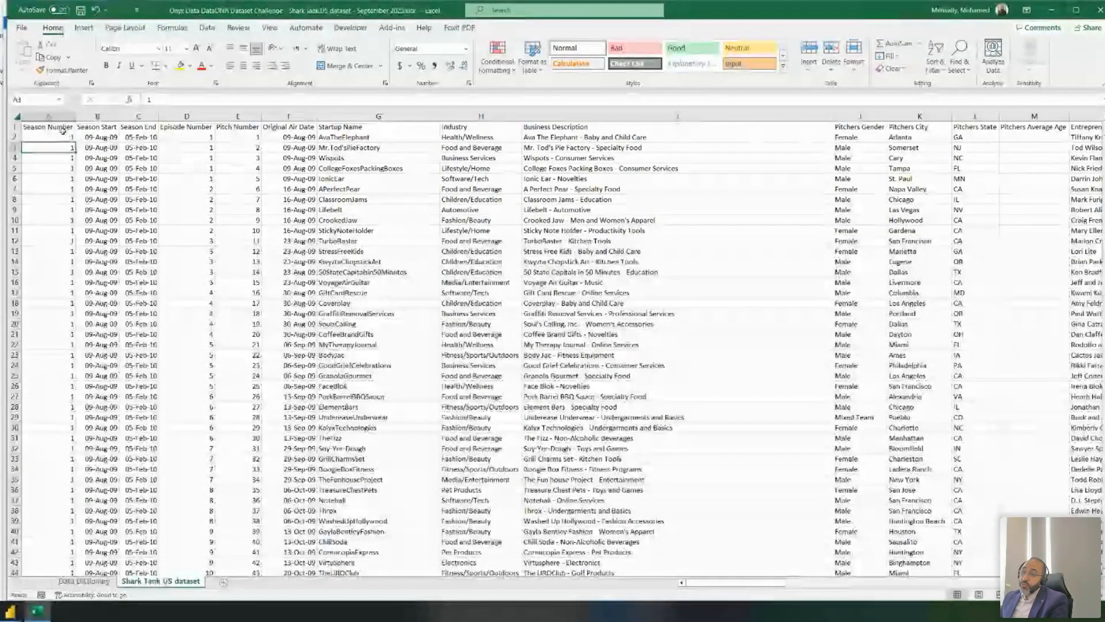
pyautogui.scroll(-20, 69, 138)
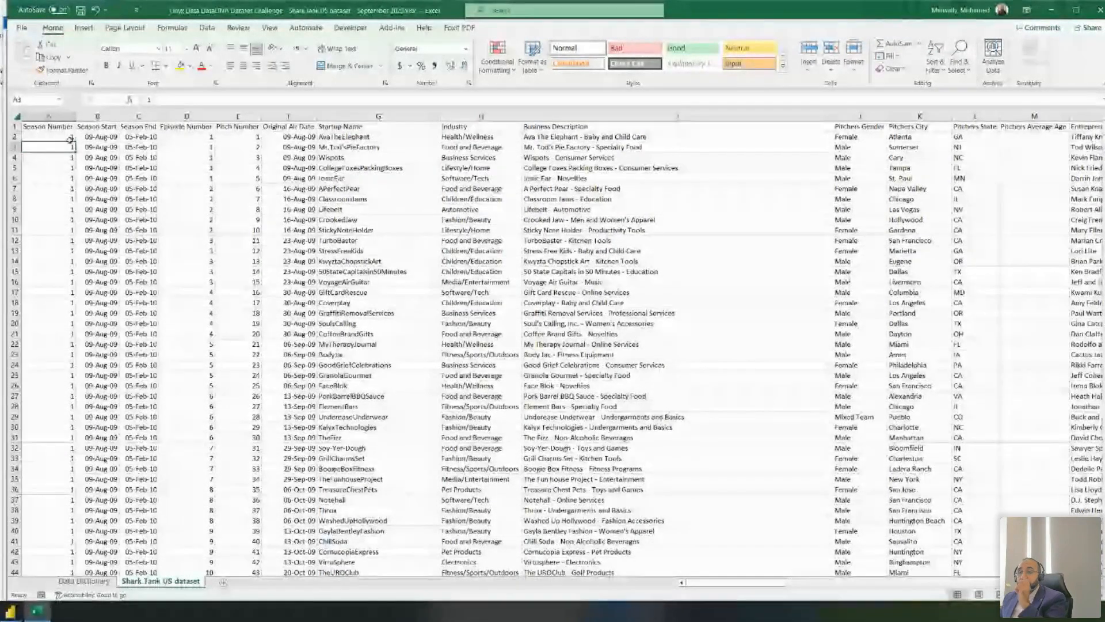
pyautogui.scroll(20, 68, 137)
pyautogui.click(100, 137)
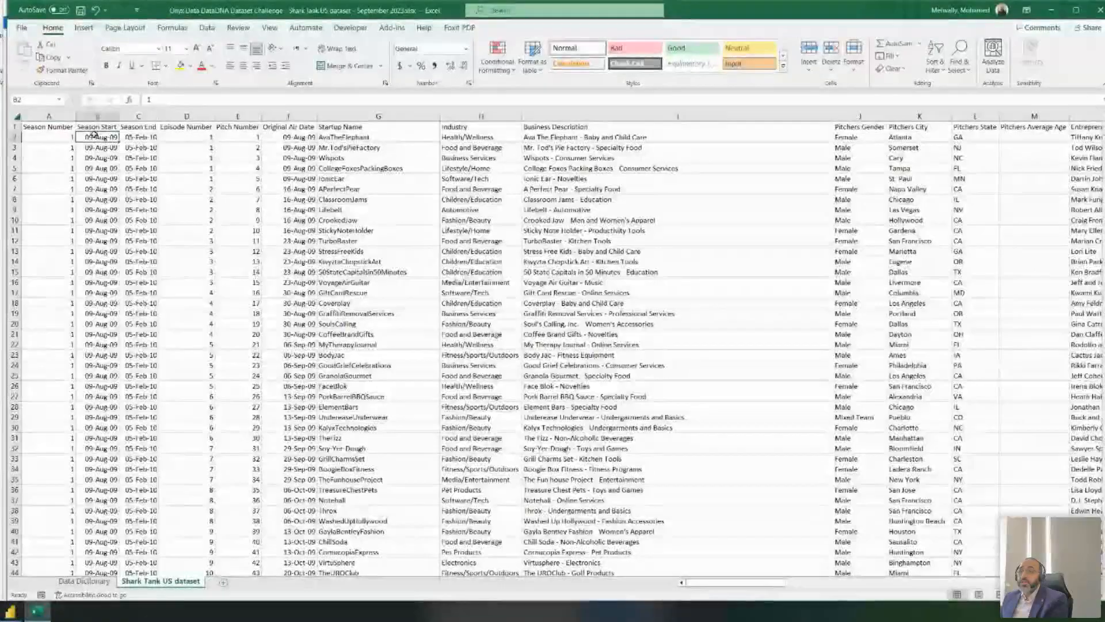
pyautogui.click(128, 137)
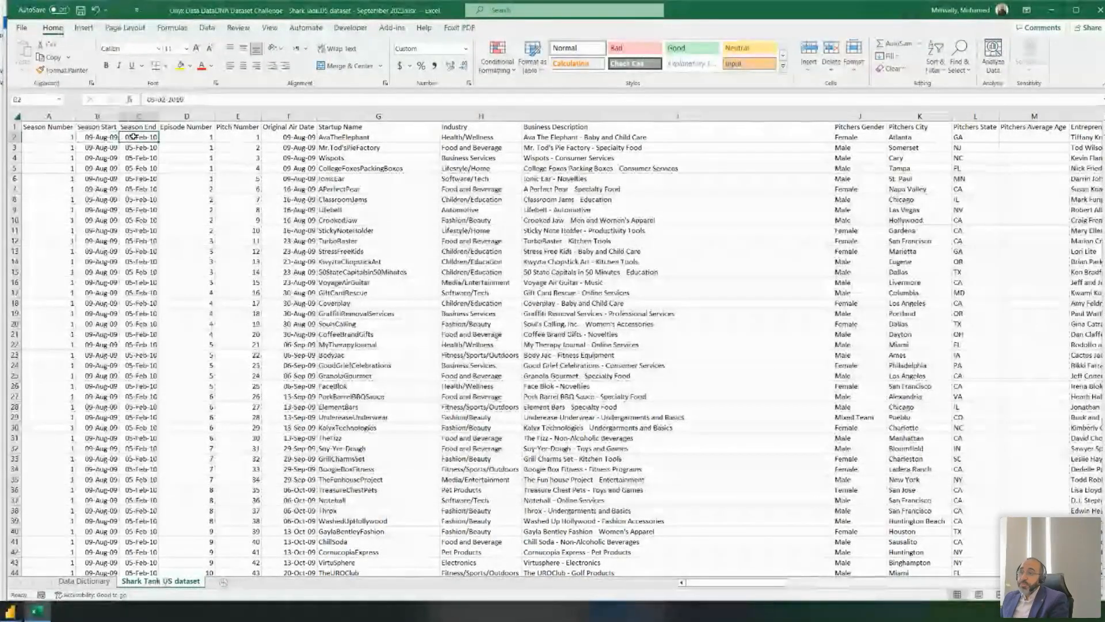
pyautogui.press('Right')
pyautogui.press('Right')
pyautogui.press('Right')
pyautogui.press('Right')
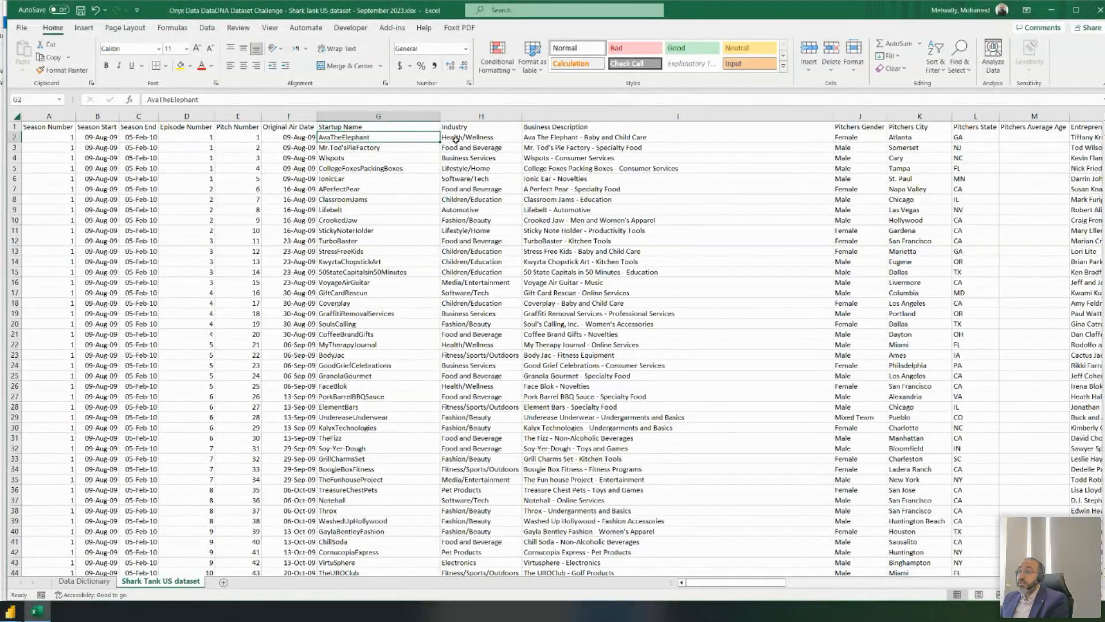
pyautogui.click(456, 139)
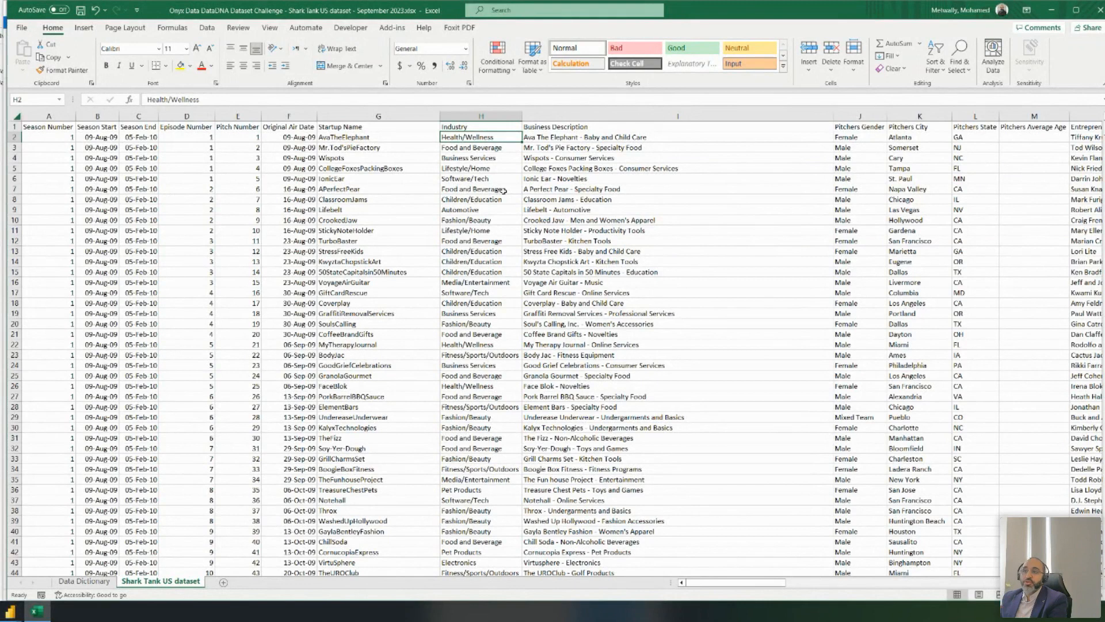
pyautogui.click(503, 180)
pyautogui.moveTo(505, 137); pyautogui.dragTo(501, 469)
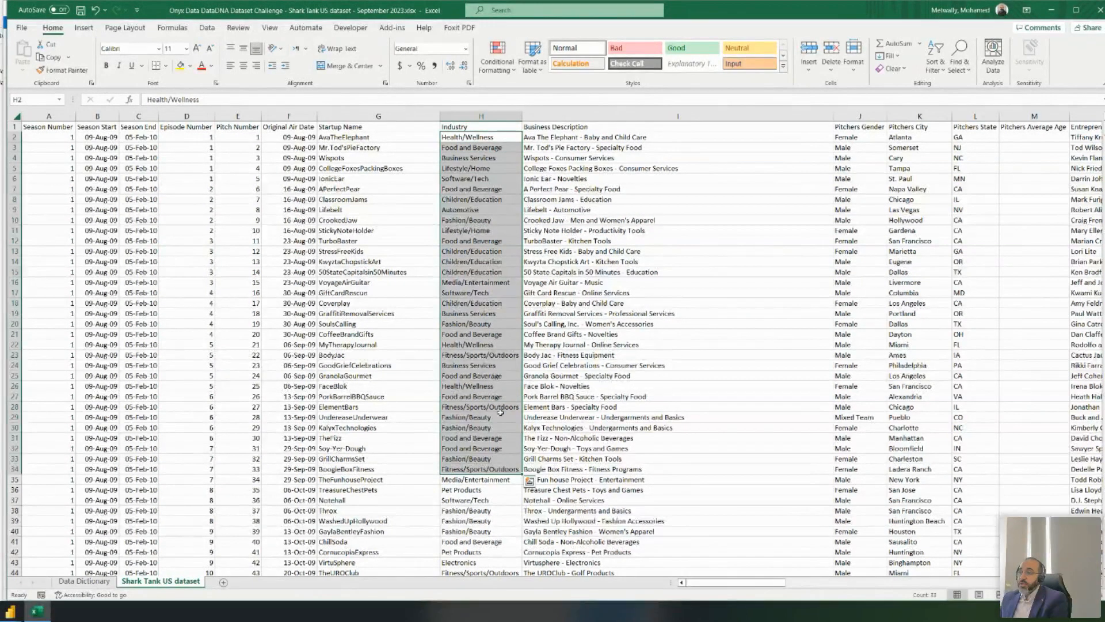
pyautogui.click(492, 138)
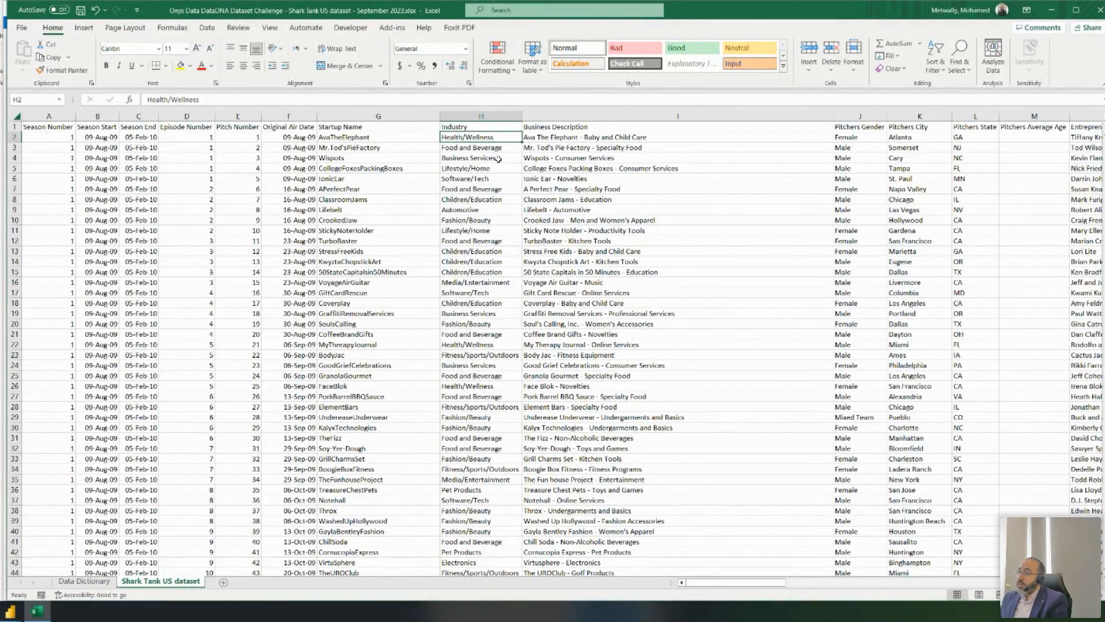
pyautogui.moveTo(852, 137); pyautogui.dragTo(857, 214)
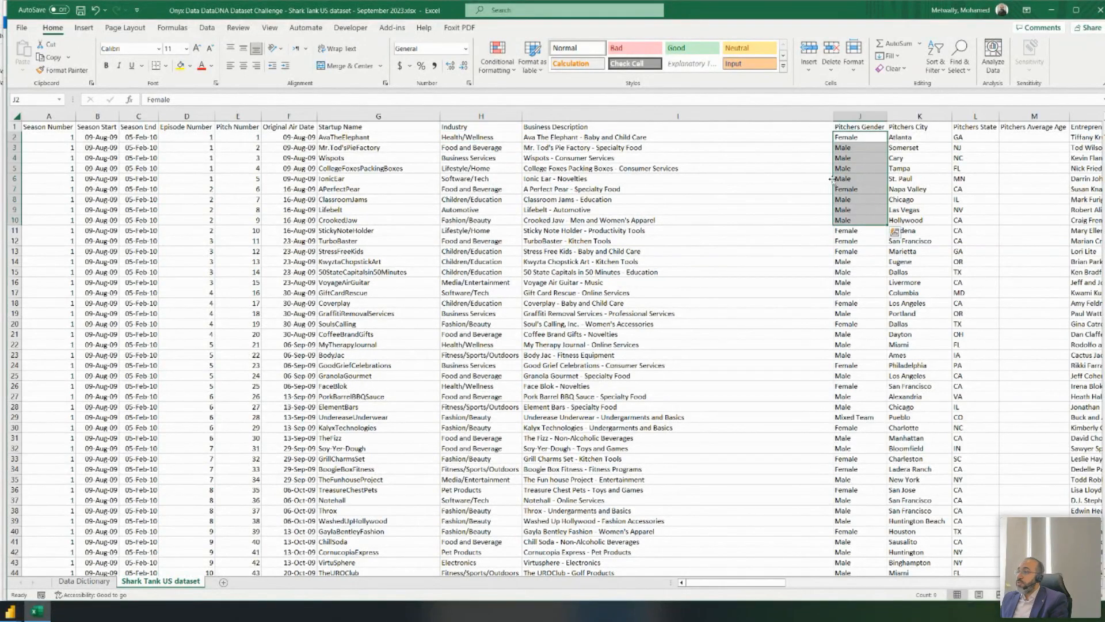
pyautogui.click(865, 168)
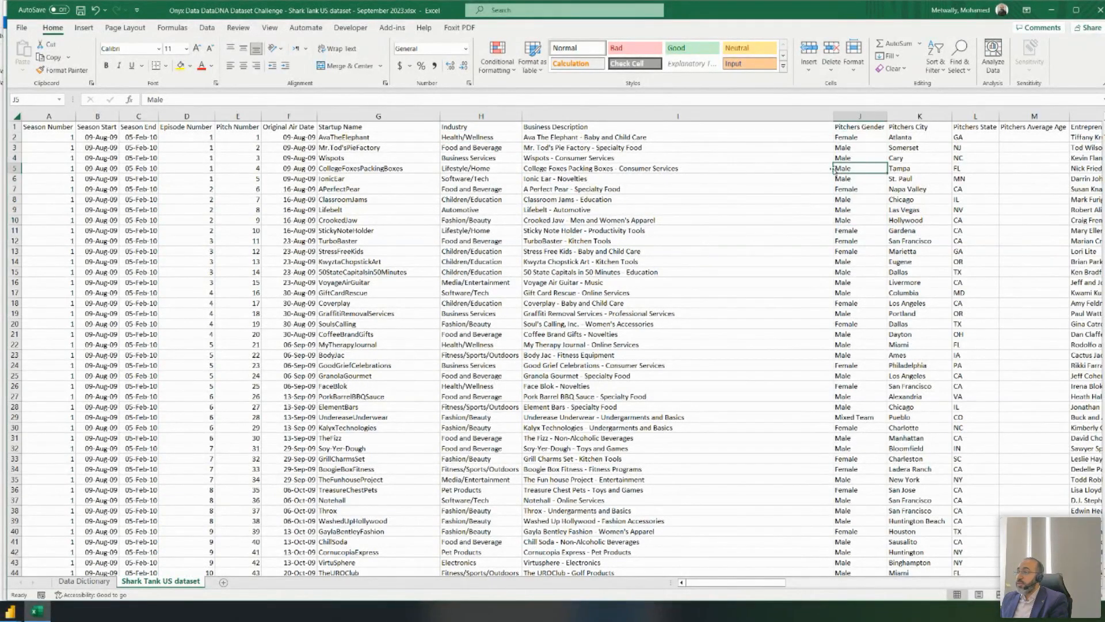
pyautogui.click(533, 139)
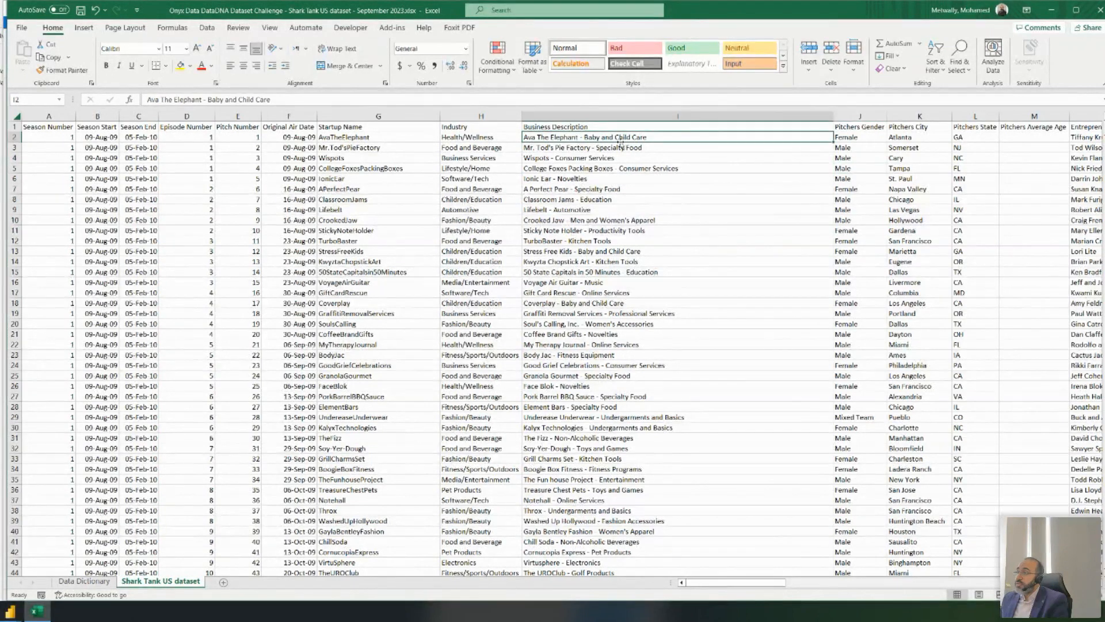
pyautogui.moveTo(747, 582); pyautogui.dragTo(795, 583)
pyautogui.click(393, 138)
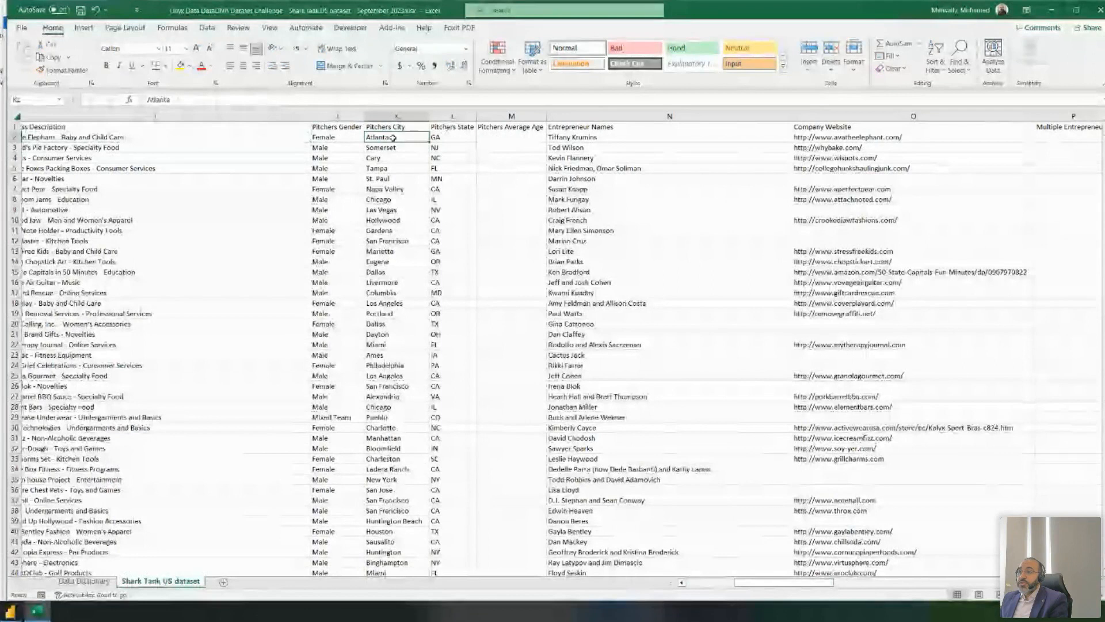
pyautogui.click(457, 137)
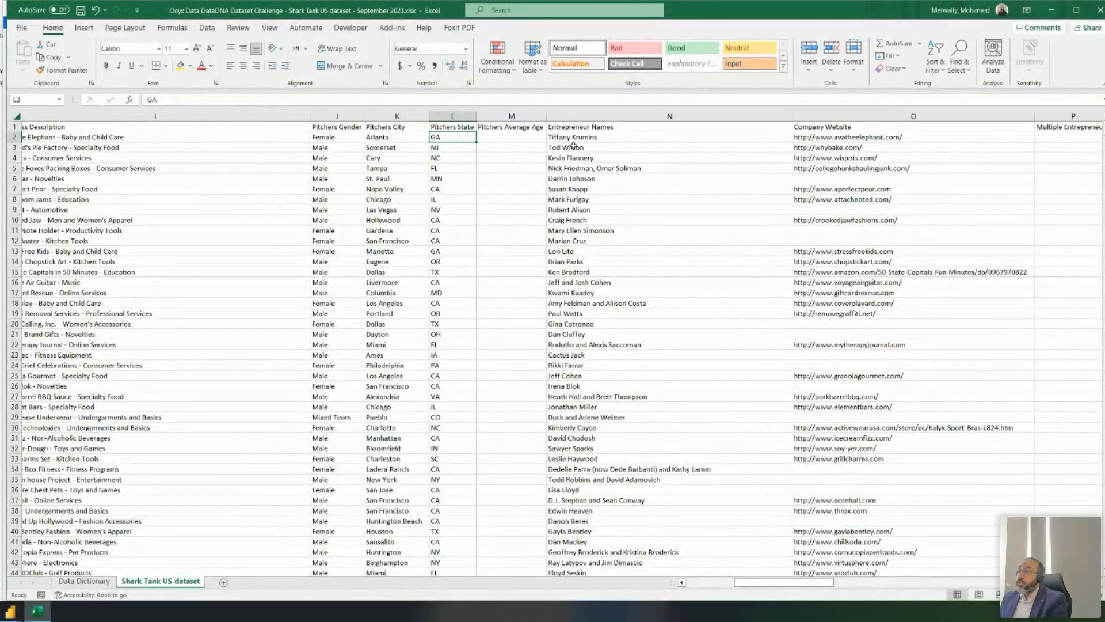
pyautogui.click(643, 135)
pyautogui.click(816, 138)
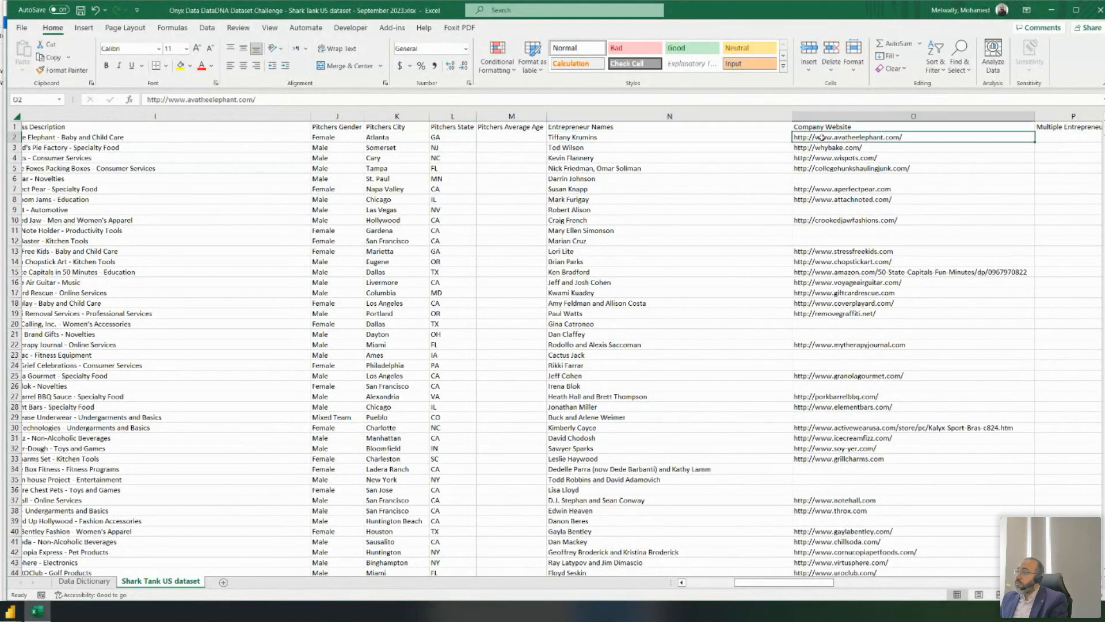
pyautogui.moveTo(838, 134); pyautogui.dragTo(844, 220)
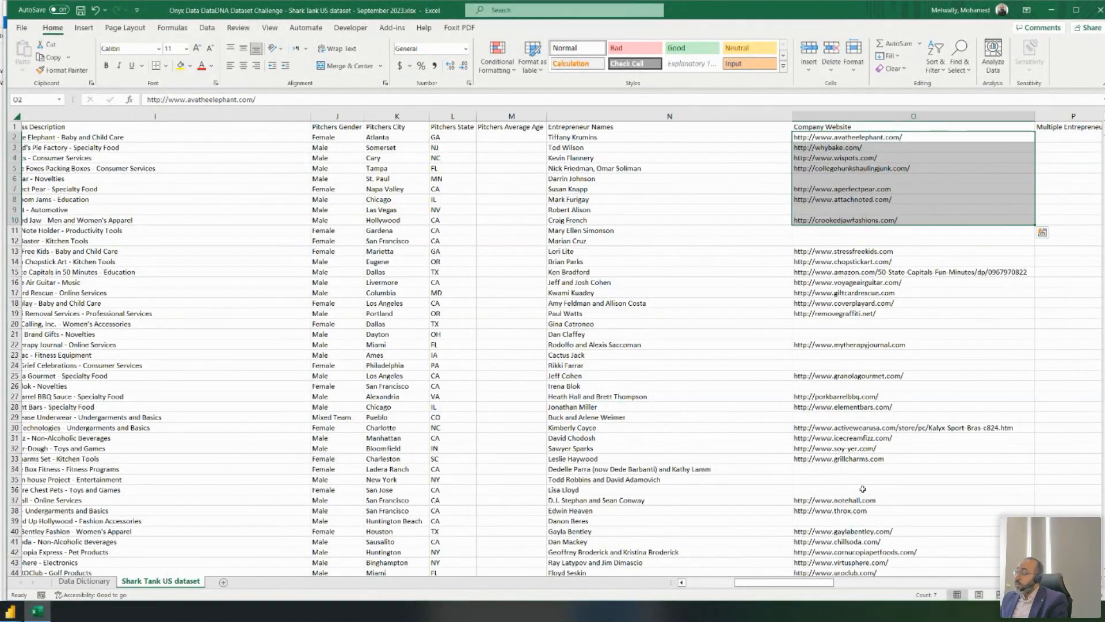
pyautogui.moveTo(796, 583); pyautogui.dragTo(858, 584)
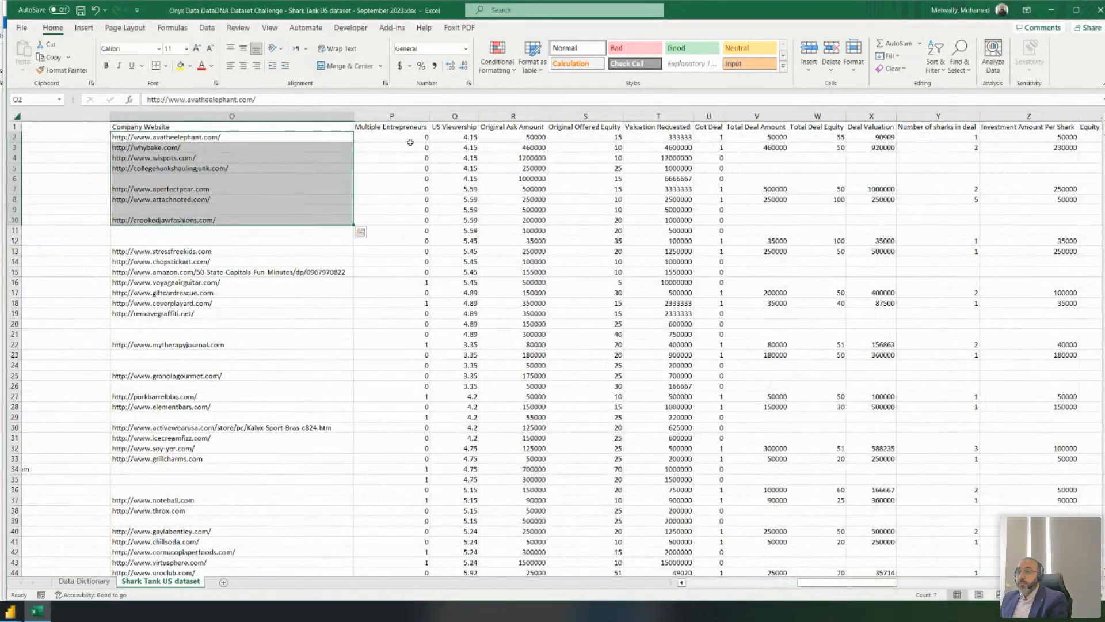
pyautogui.click(410, 140)
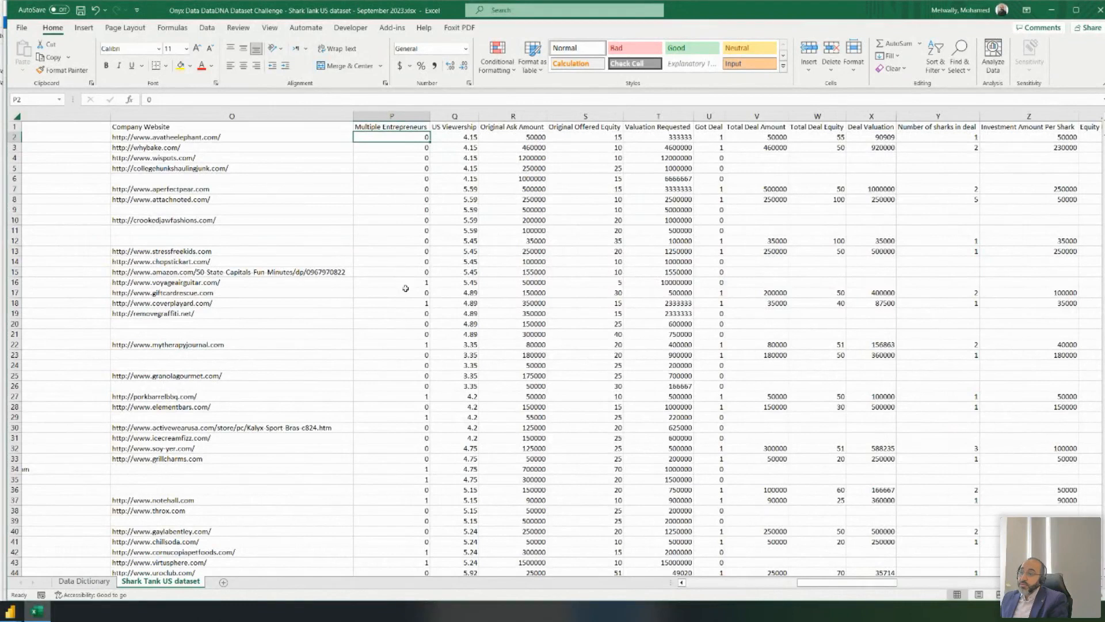
pyautogui.moveTo(410, 292); pyautogui.dragTo(407, 284)
pyautogui.click(459, 138)
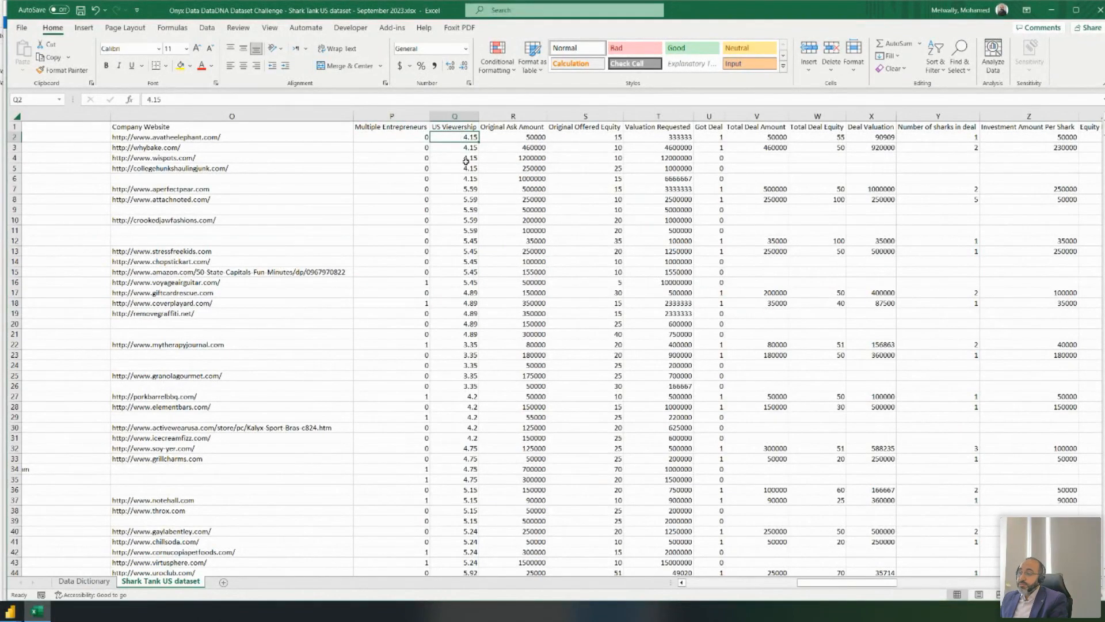
pyautogui.scroll(-17, 467, 162)
pyautogui.scroll(17, 469, 162)
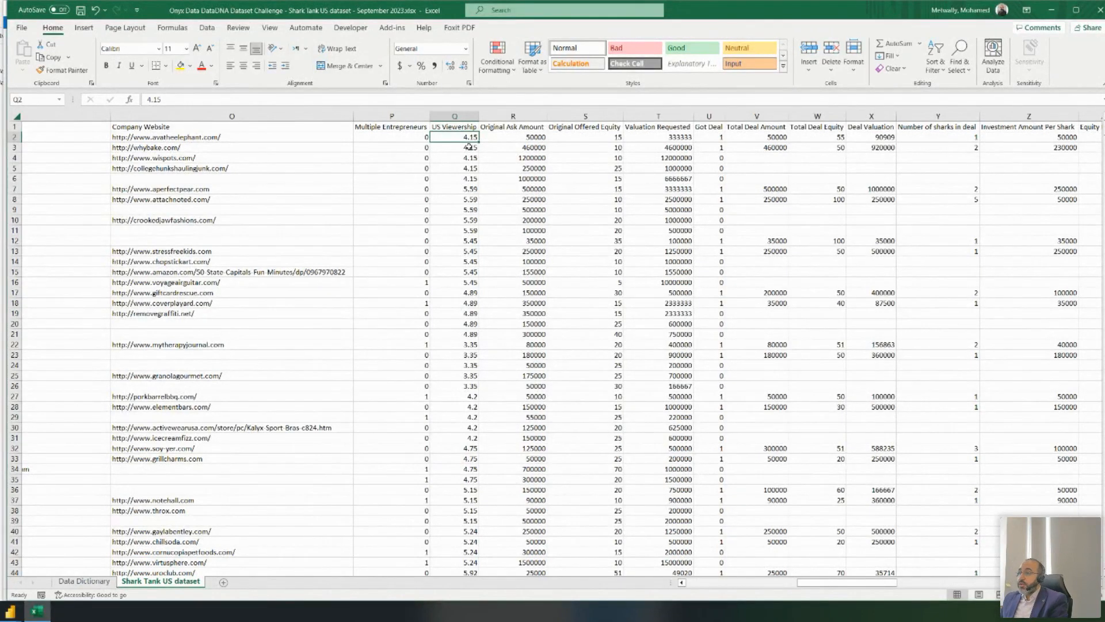
pyautogui.click(516, 140)
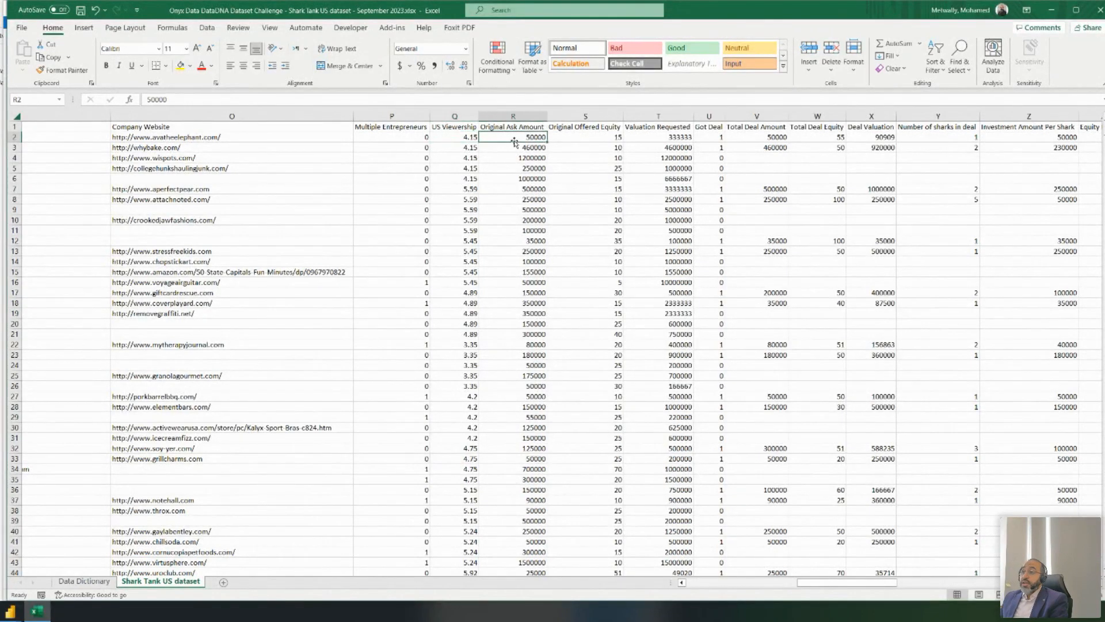
pyautogui.click(588, 139)
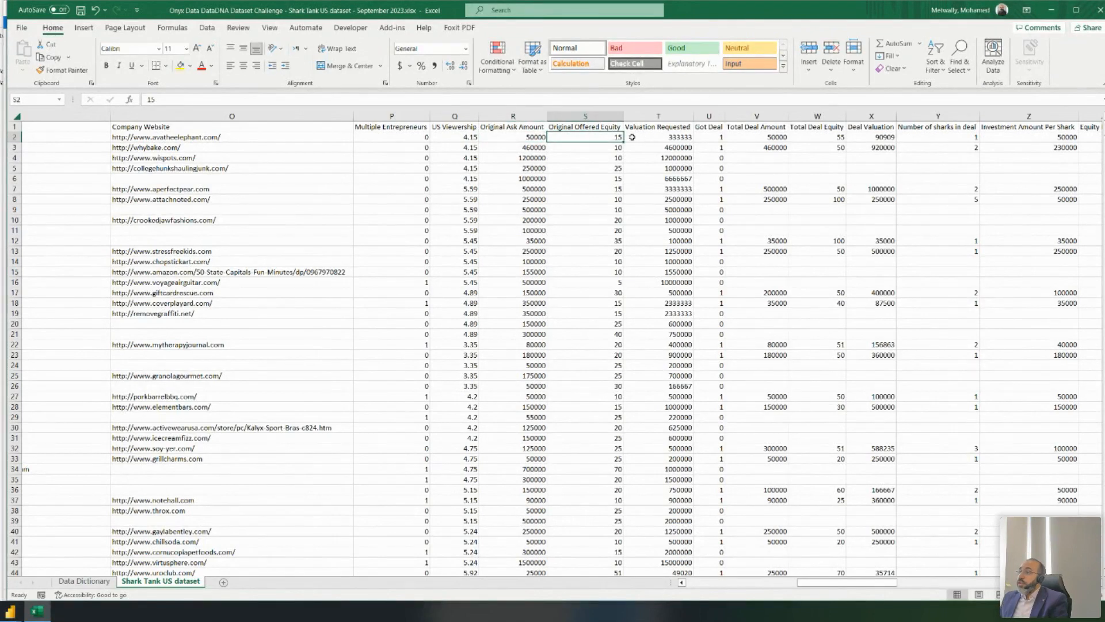
pyautogui.click(660, 140)
pyautogui.moveTo(714, 137); pyautogui.dragTo(698, 232)
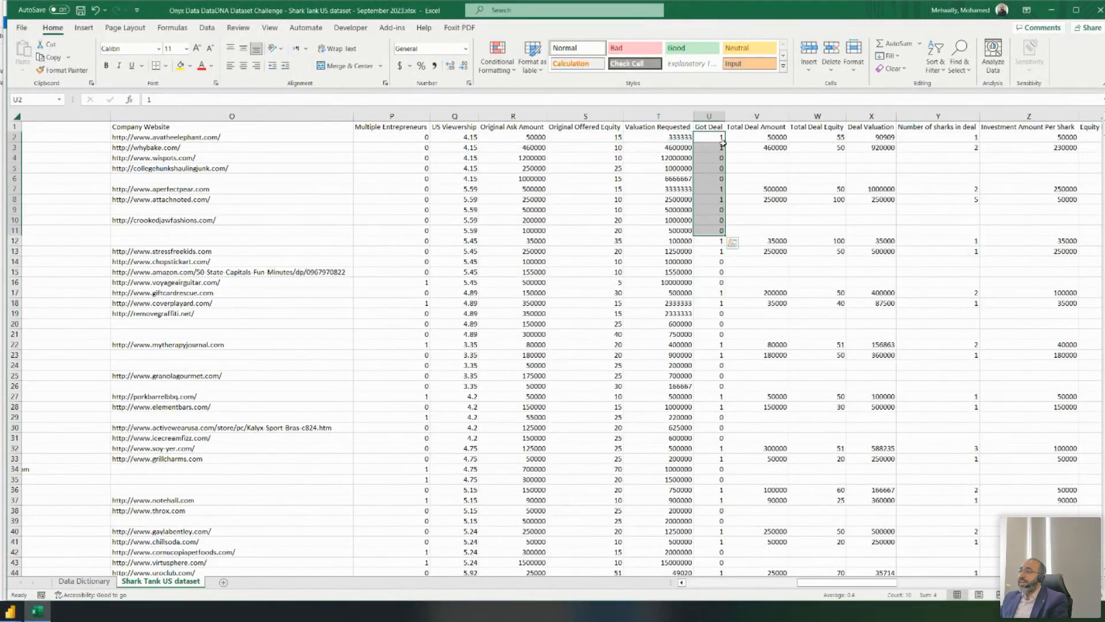
pyautogui.moveTo(713, 139); pyautogui.dragTo(707, 251)
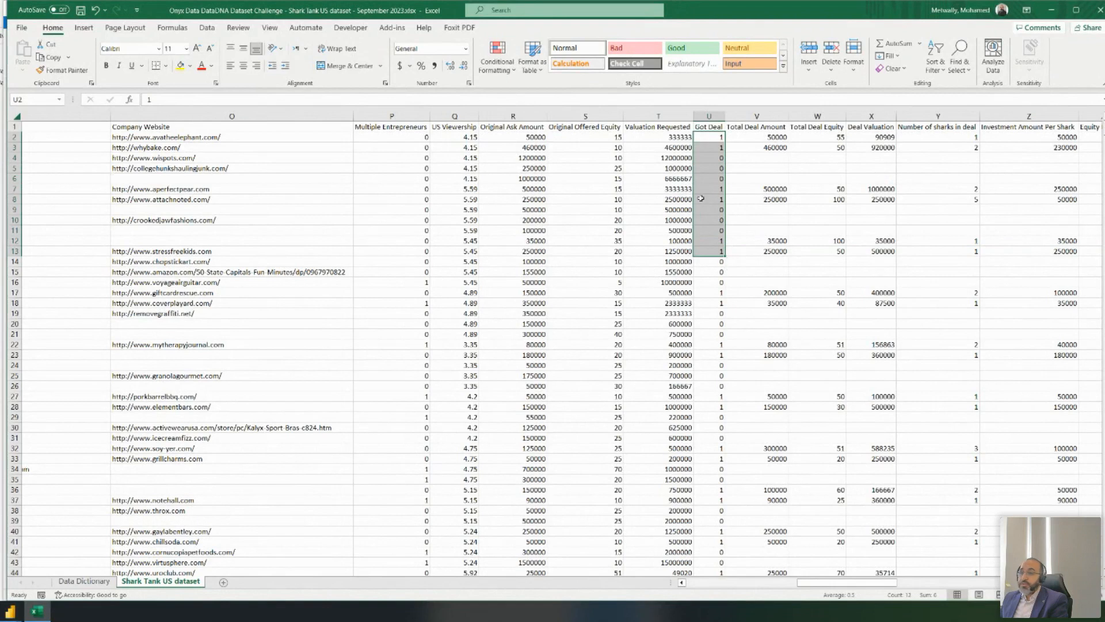
pyautogui.moveTo(749, 137); pyautogui.dragTo(933, 140)
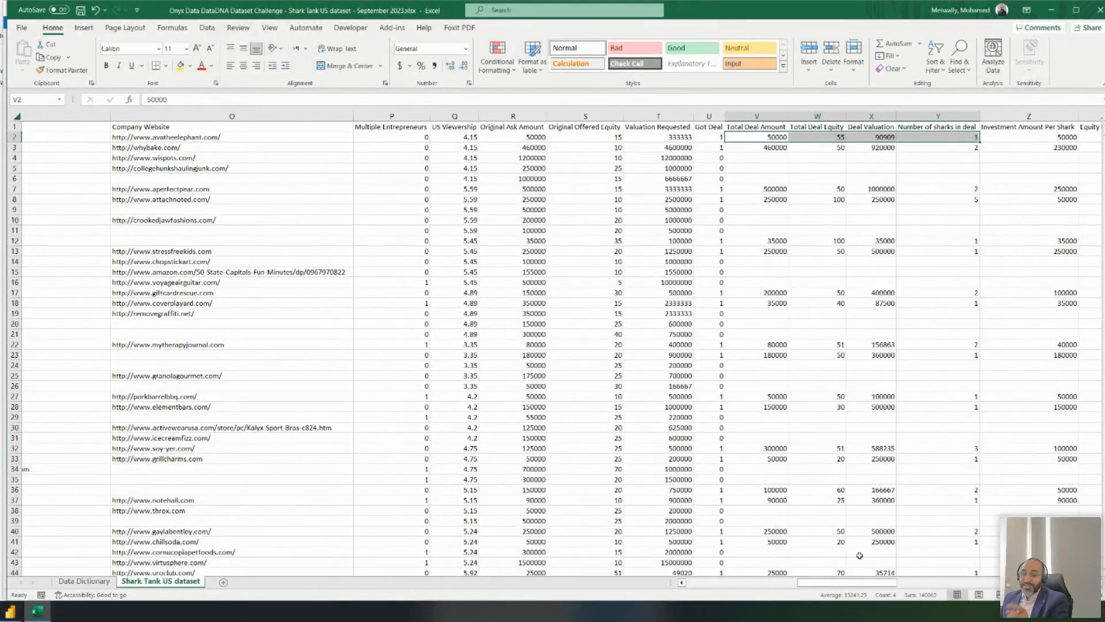
pyautogui.moveTo(885, 584); pyautogui.dragTo(934, 585)
pyautogui.click(495, 137)
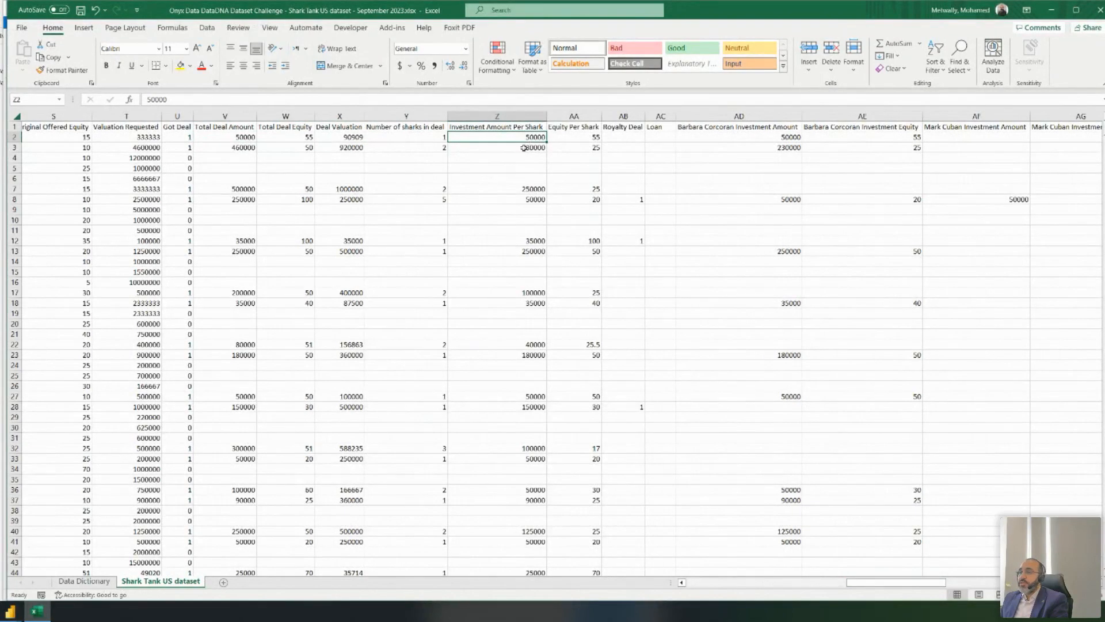
pyautogui.click(251, 146)
pyautogui.click(505, 147)
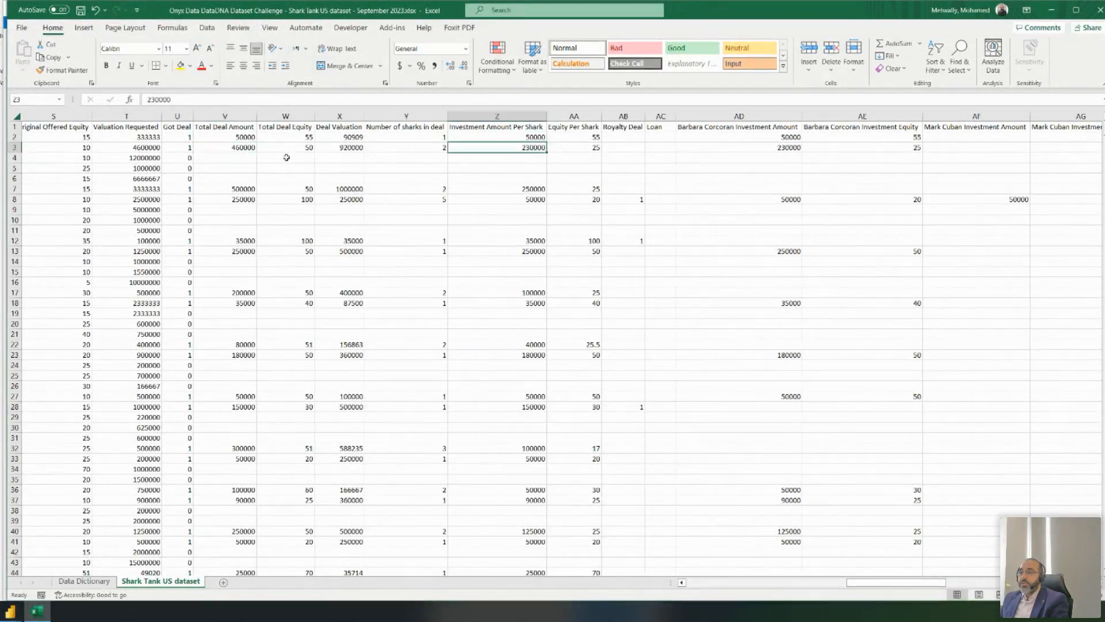
pyautogui.click(236, 196)
pyautogui.click(473, 202)
pyautogui.moveTo(494, 140); pyautogui.dragTo(499, 199)
pyautogui.click(582, 135)
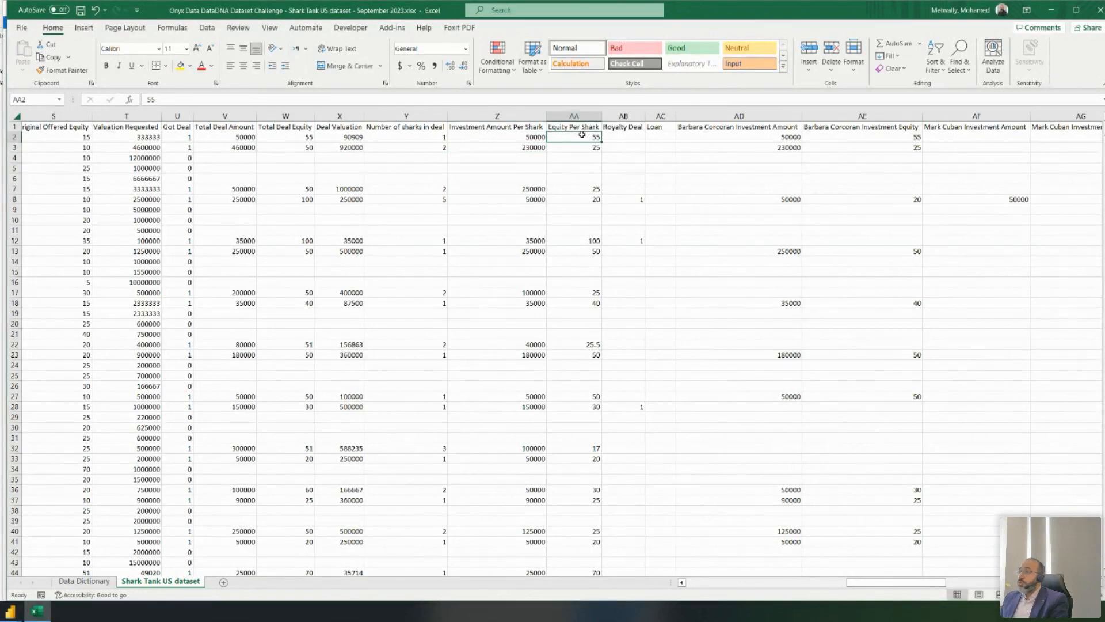
pyautogui.click(633, 137)
pyautogui.click(660, 137)
pyautogui.click(725, 137)
pyautogui.moveTo(725, 137); pyautogui.dragTo(1064, 143)
pyautogui.click(740, 116)
pyautogui.moveTo(740, 117); pyautogui.dragTo(1015, 148)
pyautogui.click(589, 147)
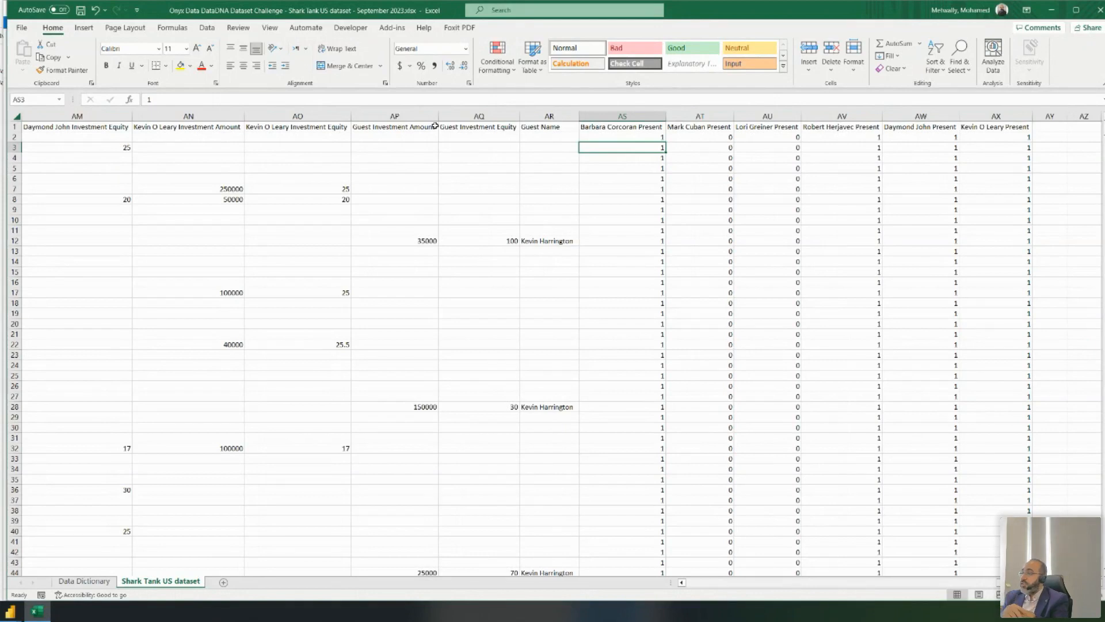
pyautogui.moveTo(996, 115); pyautogui.dragTo(73, 144)
pyautogui.click(73, 145)
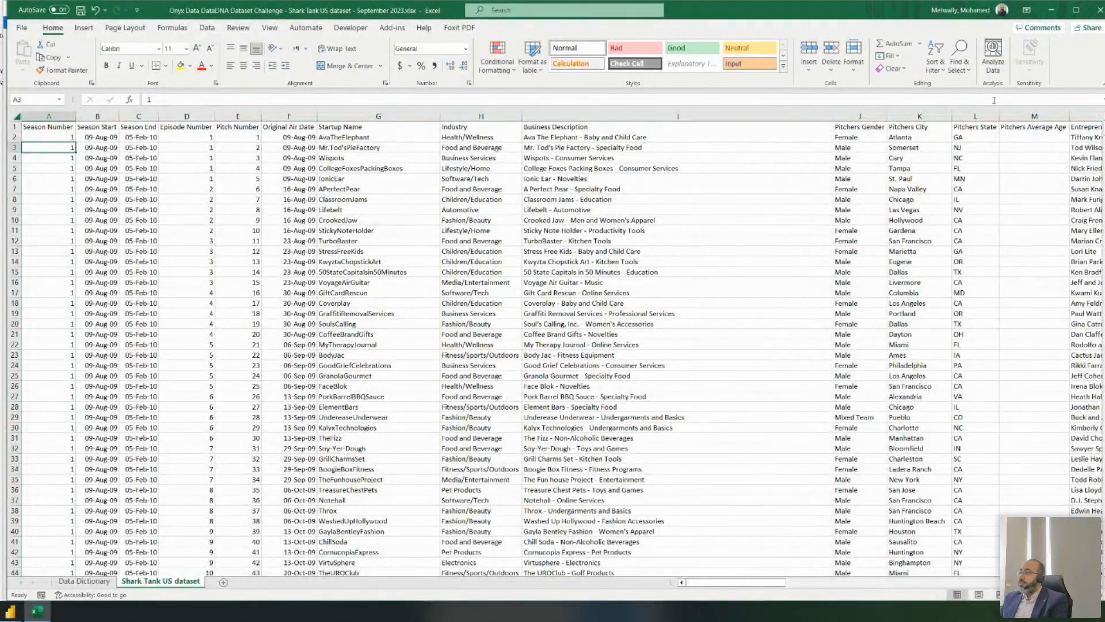
# - Minimize Excel and the query editor, then browse the full visuals gallery on the report page
pyautogui.click(1059, 12)
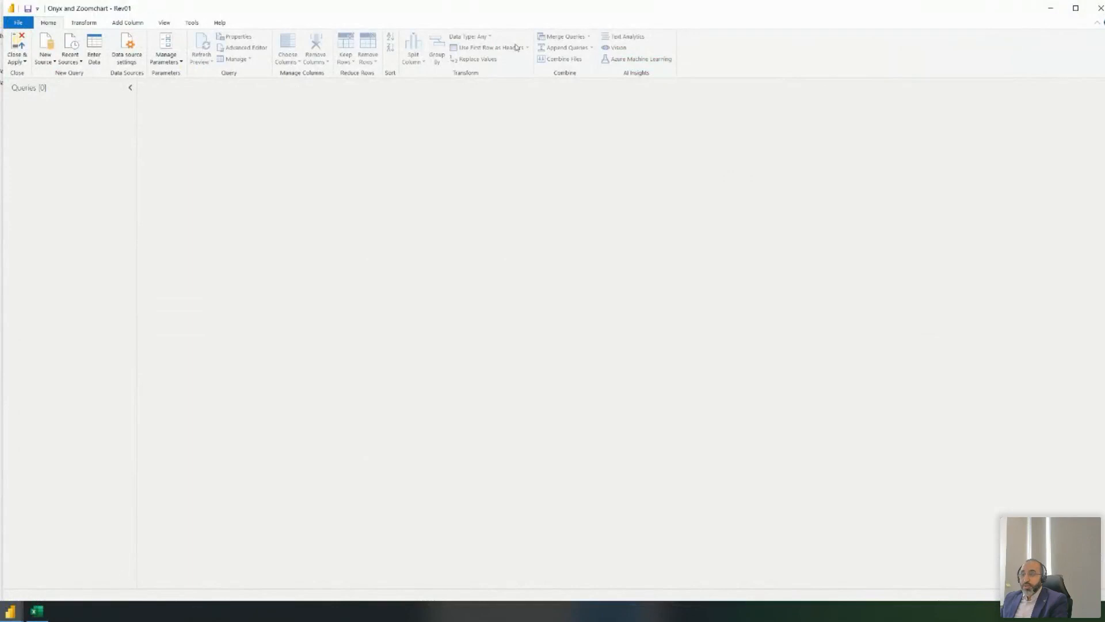
pyautogui.click(1051, 8)
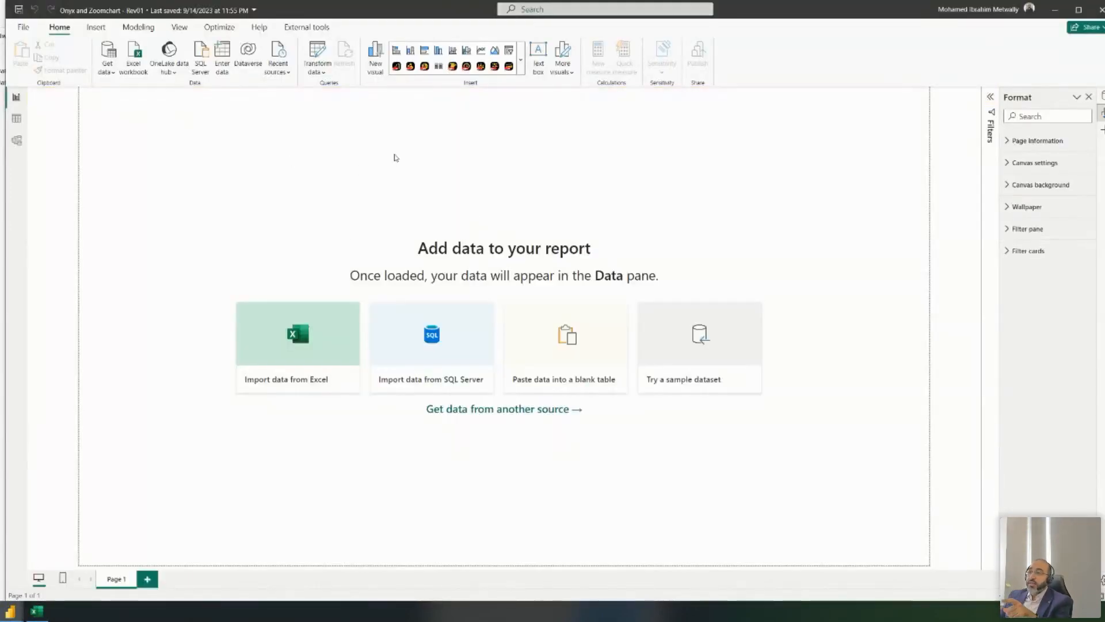
pyautogui.click(520, 59)
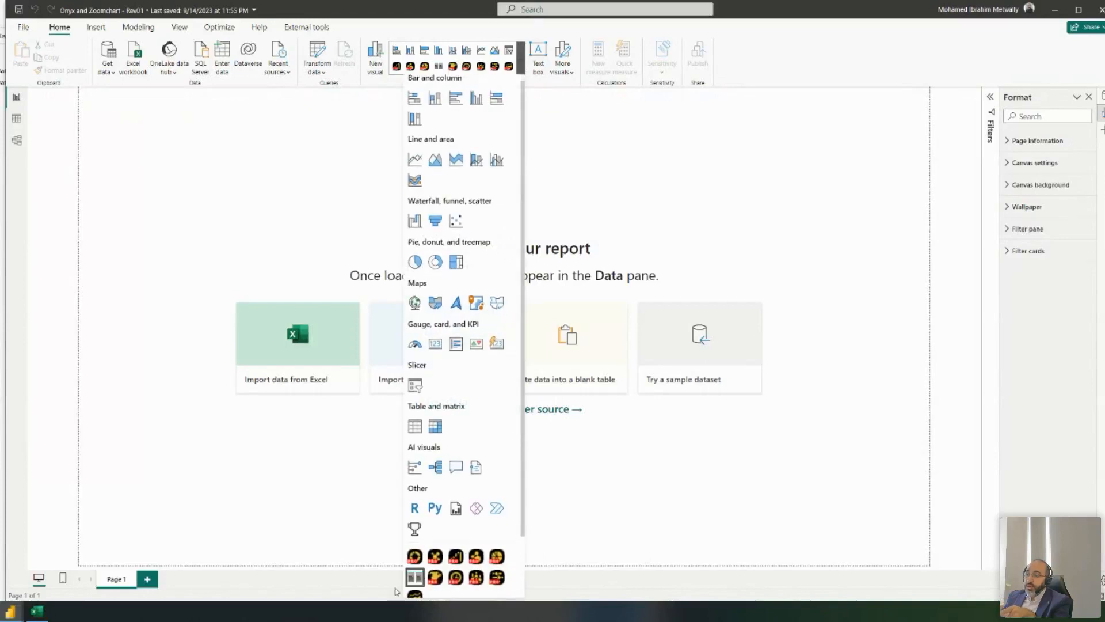
pyautogui.scroll(-3, 461, 547)
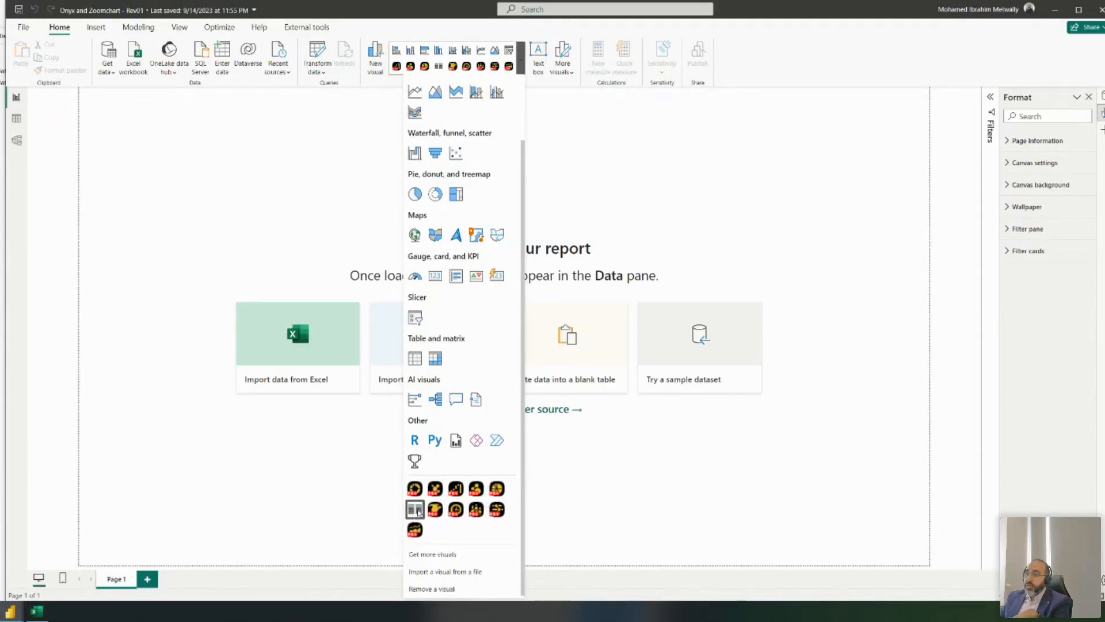
pyautogui.scroll(3, 452, 469)
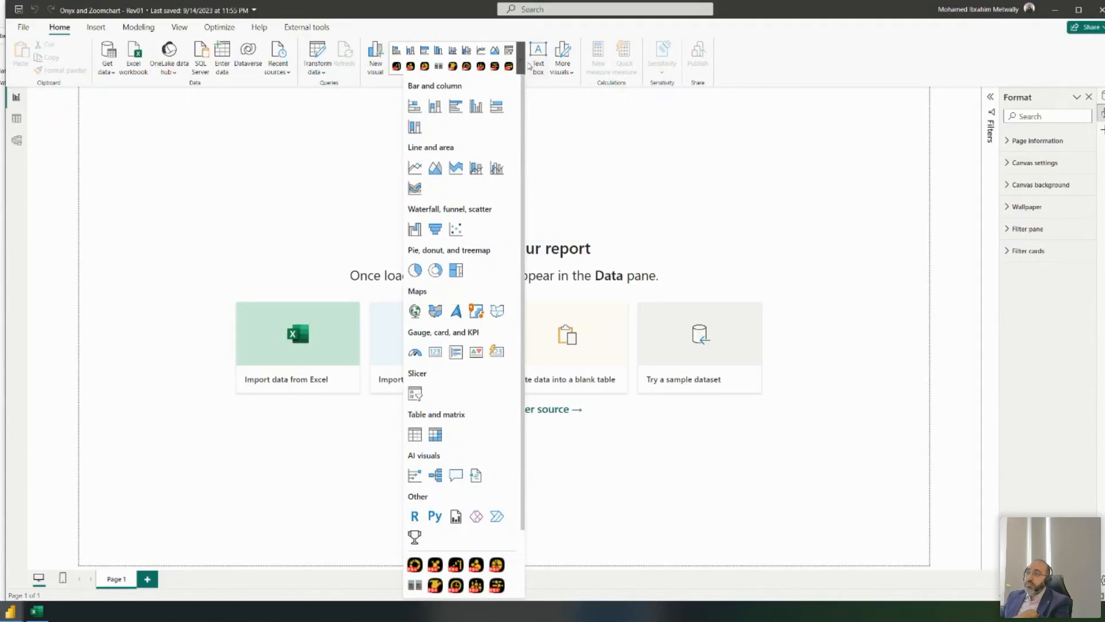
pyautogui.click(521, 64)
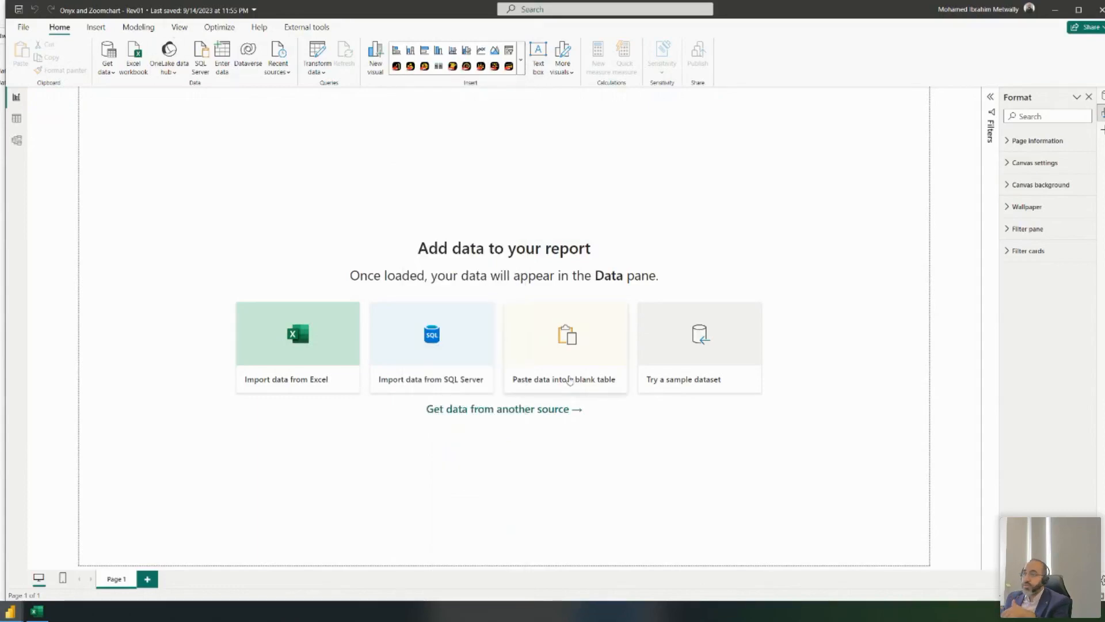
# - Bring the Power Query Editor forward and resize it to nearly fill the screen
pyautogui.moveTo(19, 611)
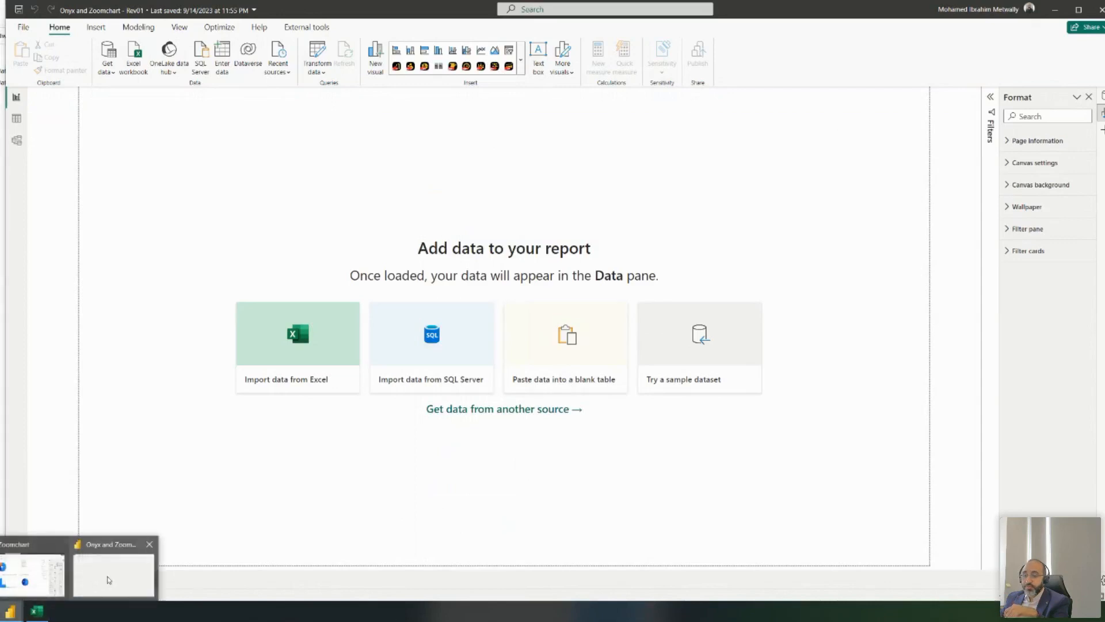
pyautogui.click(99, 580)
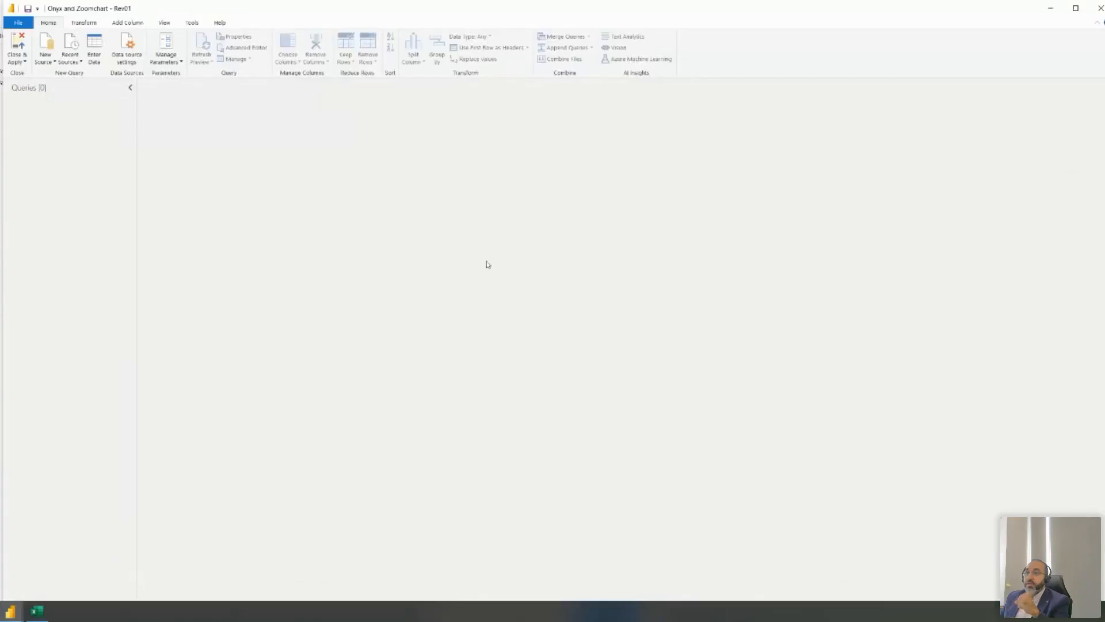
pyautogui.doubleClick(108, 16)
pyautogui.moveTo(725, 101); pyautogui.dragTo(685, 15)
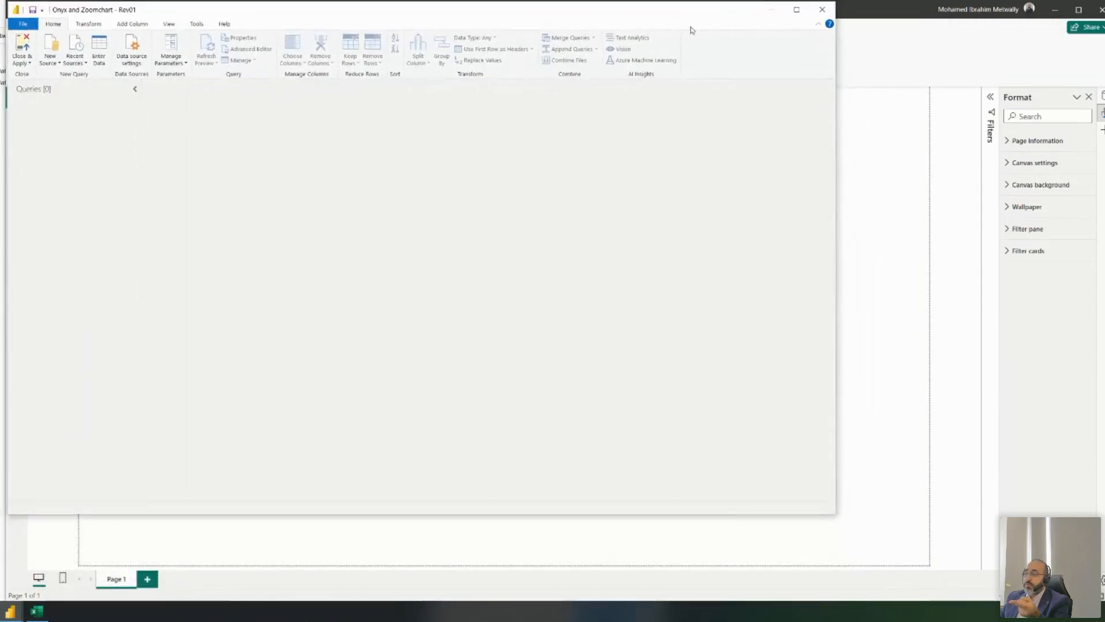
pyautogui.moveTo(837, 517); pyautogui.dragTo(1103, 592)
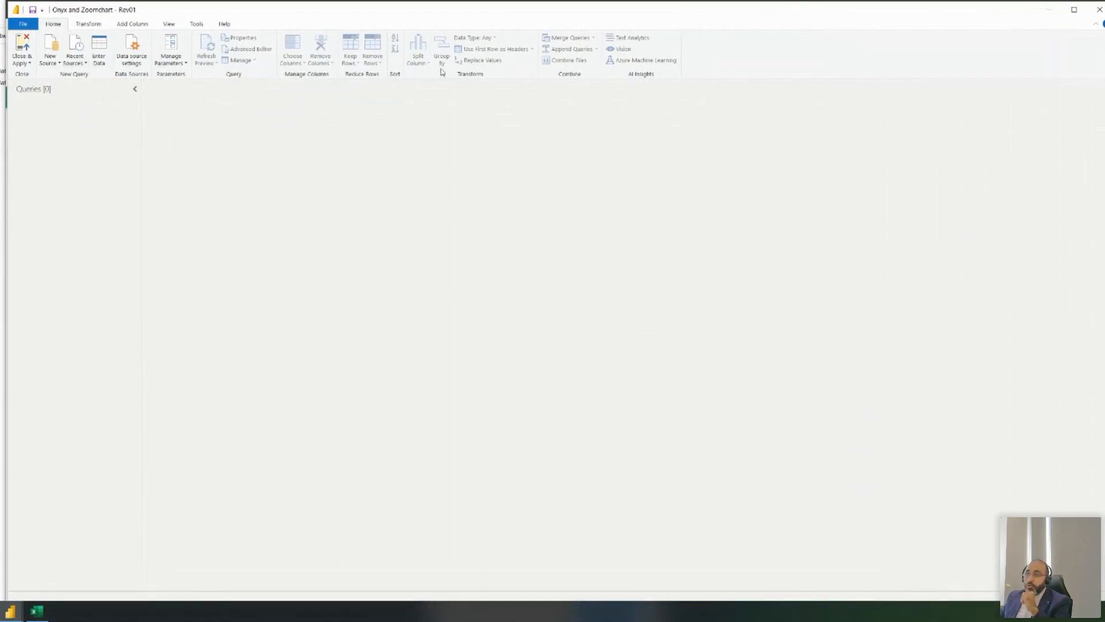
# - In Options > Data Load, set type detection to never and turn off auto date/time
pyautogui.click(17, 27)
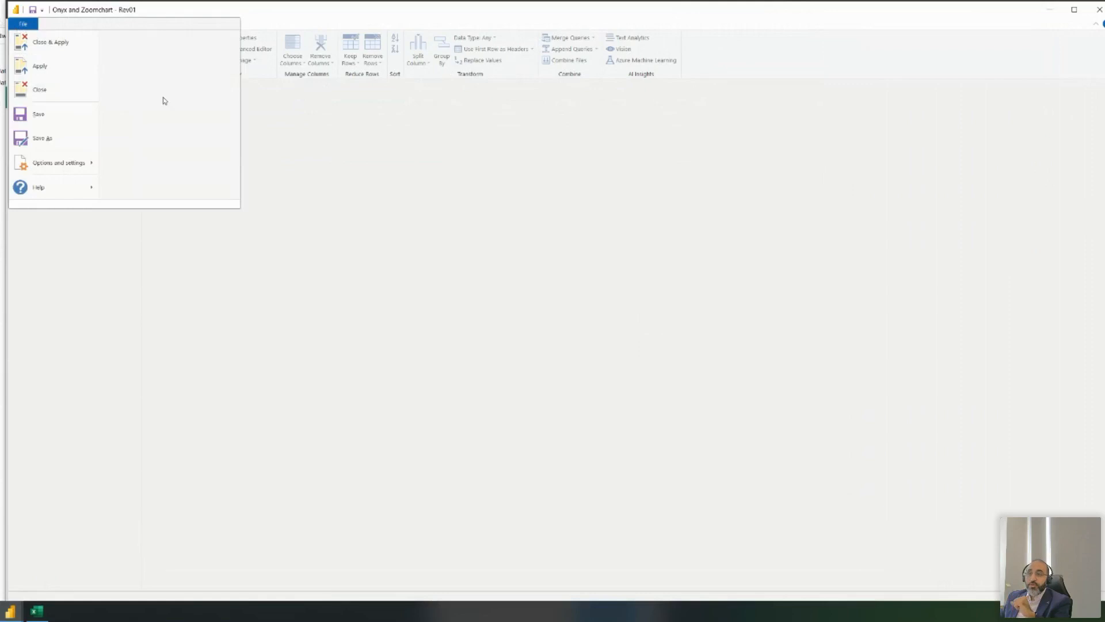
pyautogui.moveTo(63, 164)
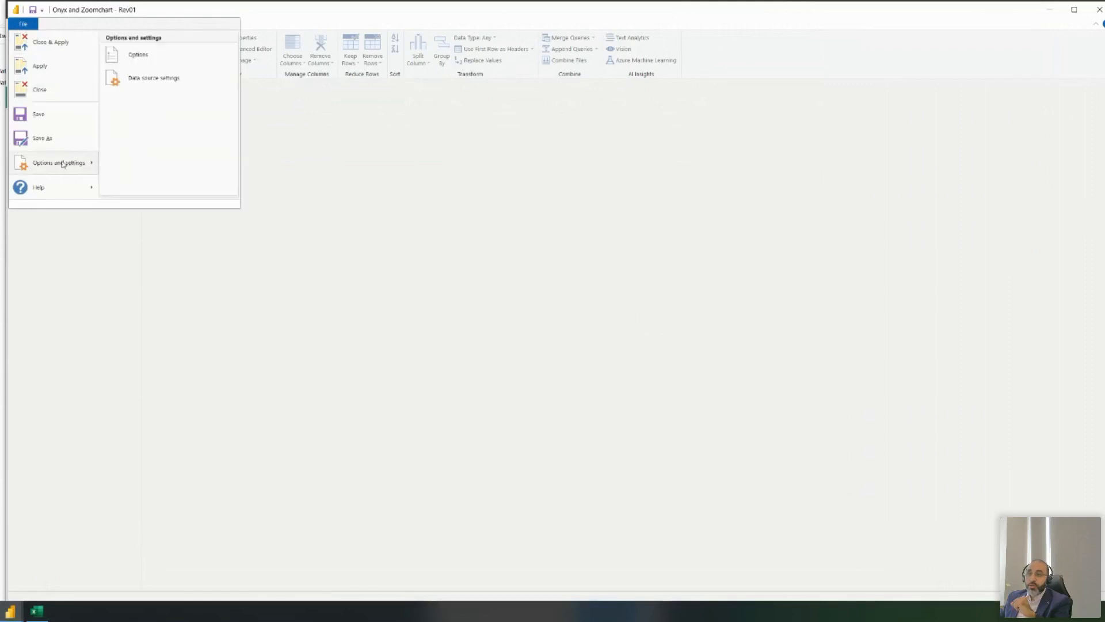
pyautogui.click(151, 56)
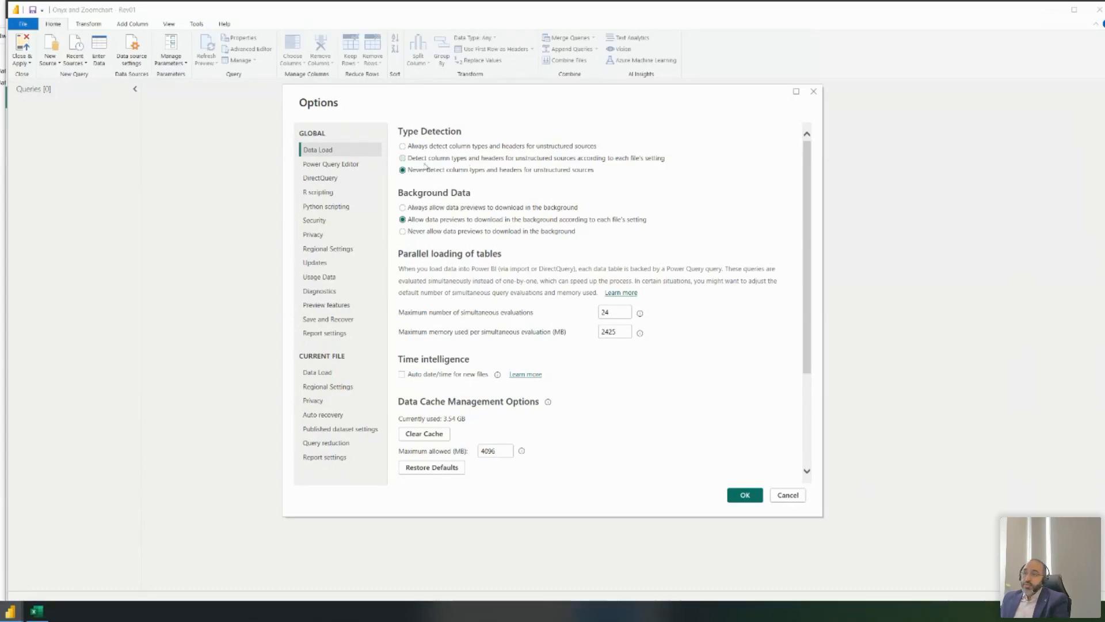
pyautogui.click(742, 495)
# - Load the Shark Tank US dataset sheet from the Onyx Excel workbook as a new query
pyautogui.click(50, 60)
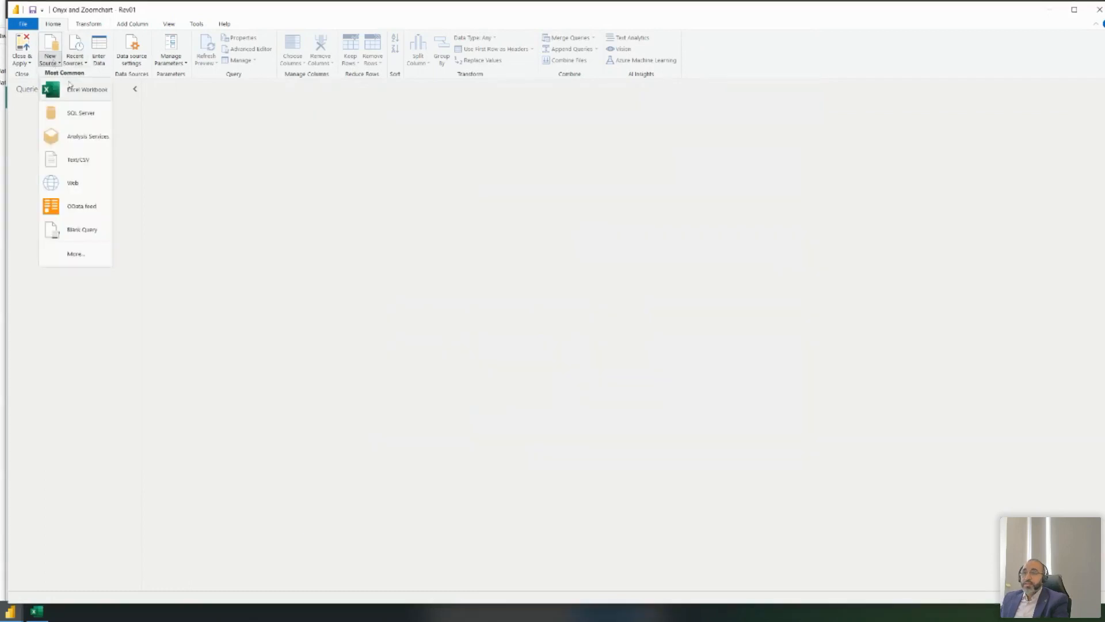
pyautogui.click(73, 88)
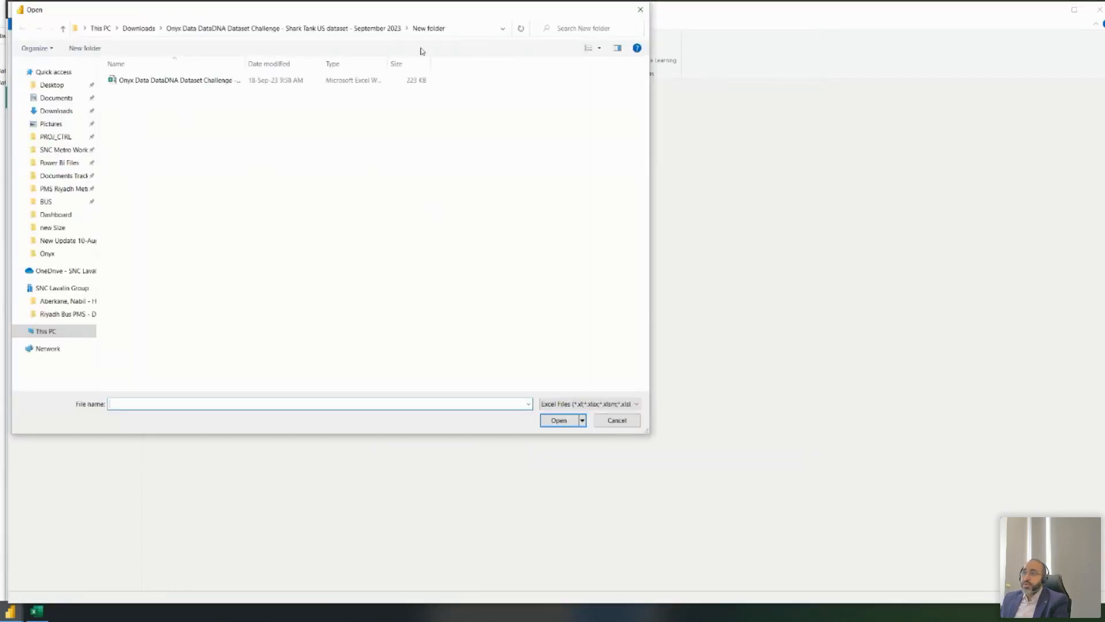
pyautogui.doubleClick(229, 82)
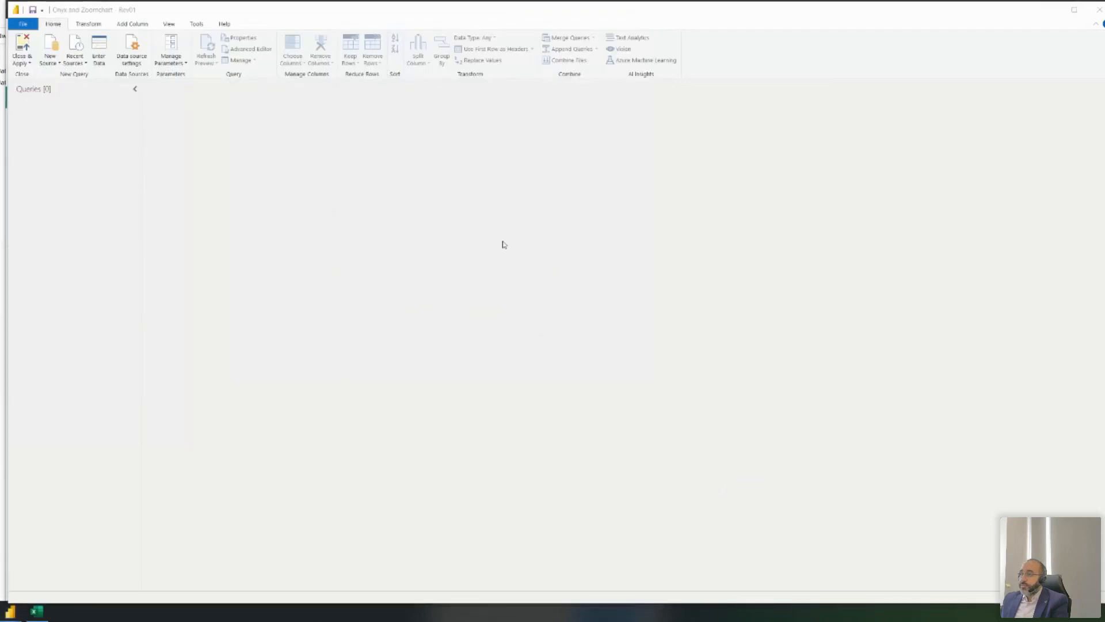
pyautogui.click(348, 215)
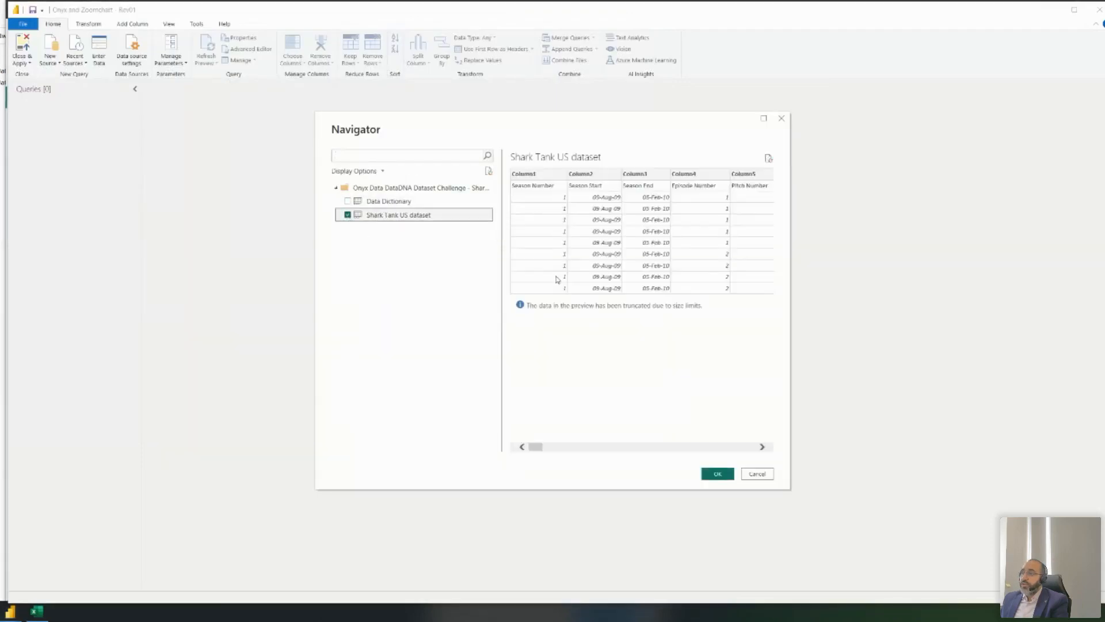
pyautogui.click(718, 474)
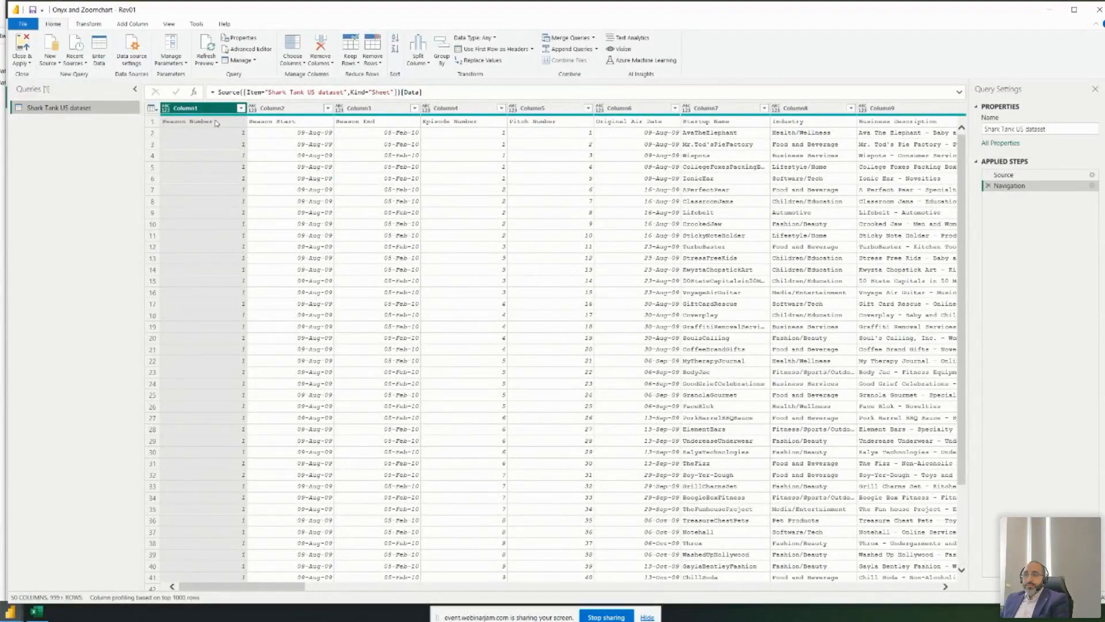
pyautogui.click(218, 123)
pyautogui.click(479, 50)
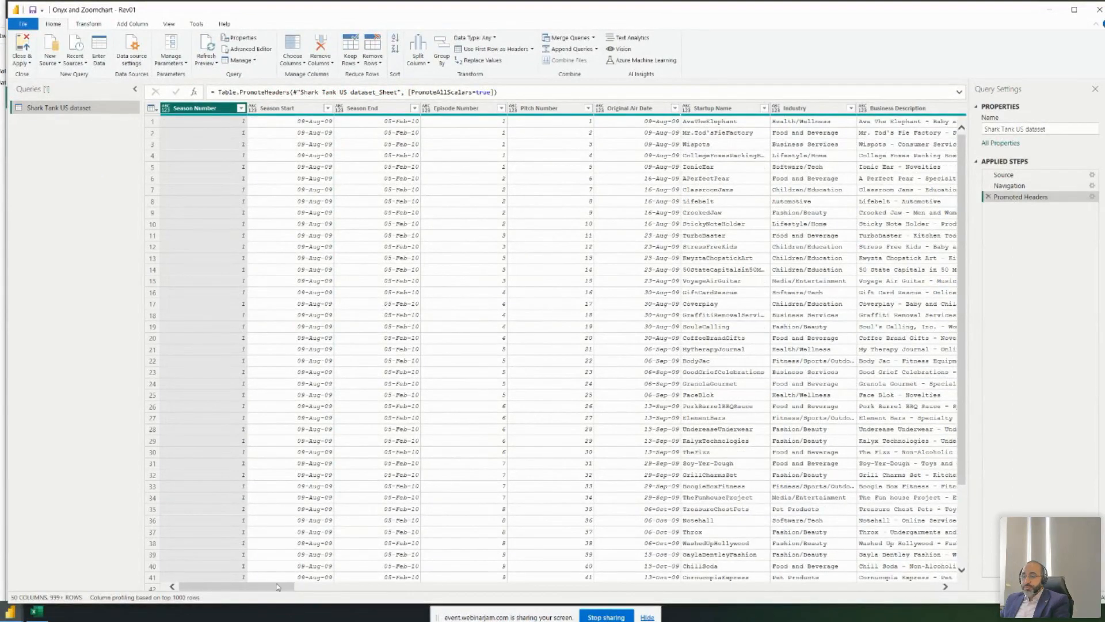
pyautogui.moveTo(264, 591); pyautogui.dragTo(180, 559)
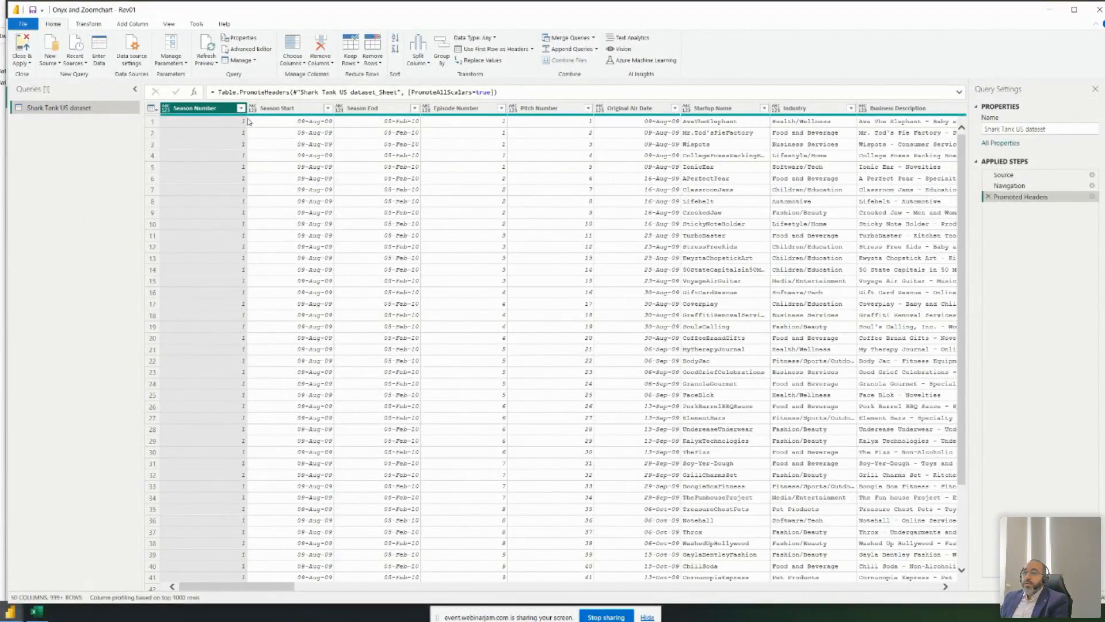
pyautogui.click(361, 110)
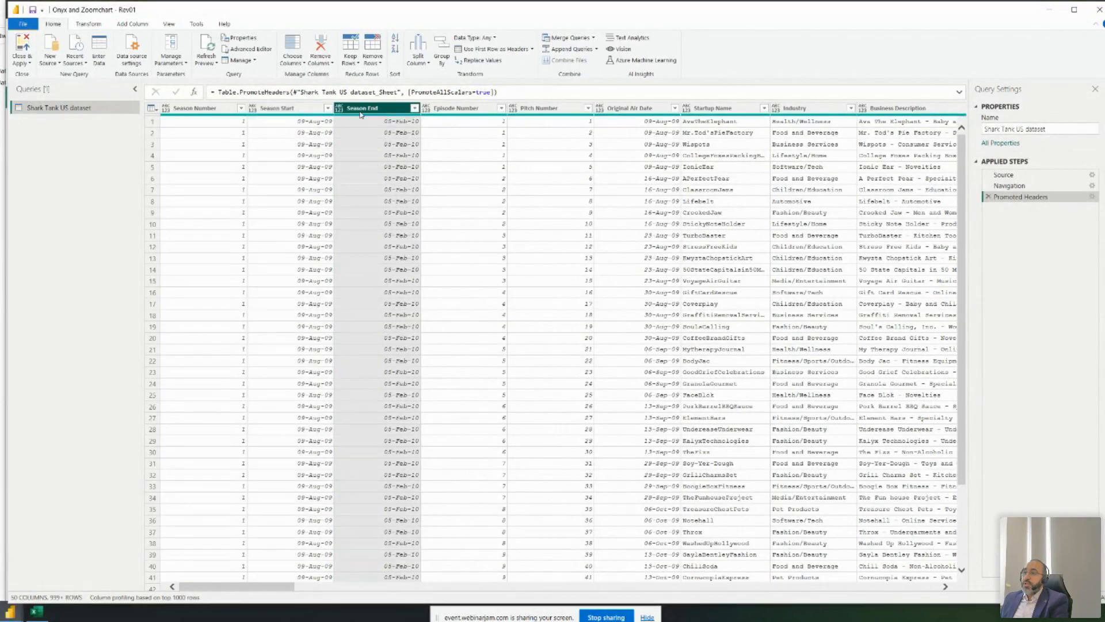
pyautogui.moveTo(267, 589); pyautogui.dragTo(331, 612)
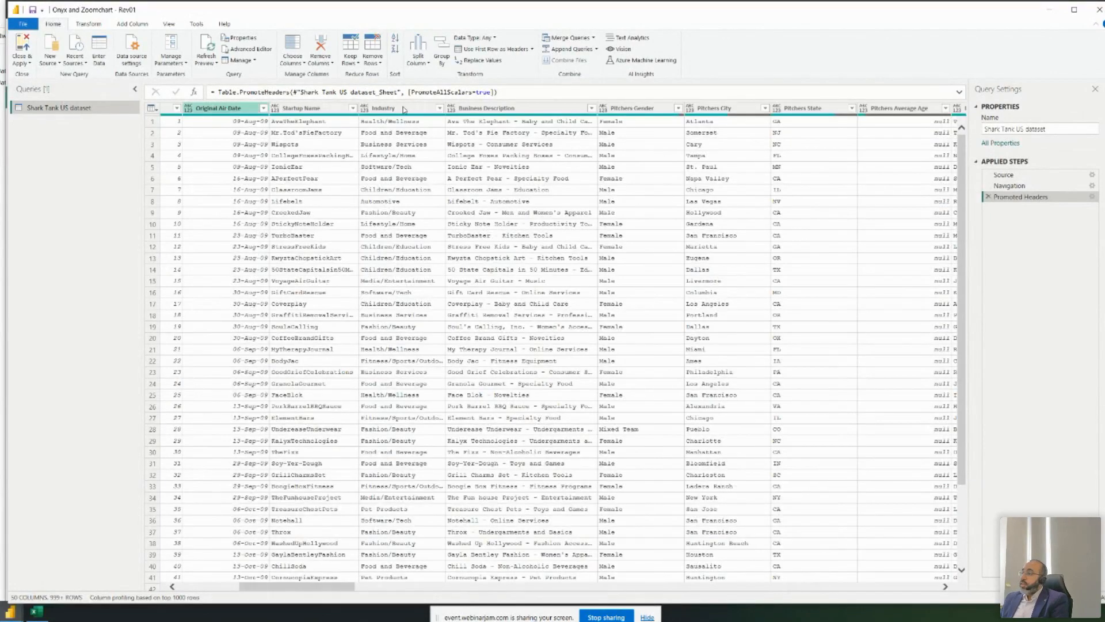
pyautogui.moveTo(310, 588); pyautogui.dragTo(887, 568)
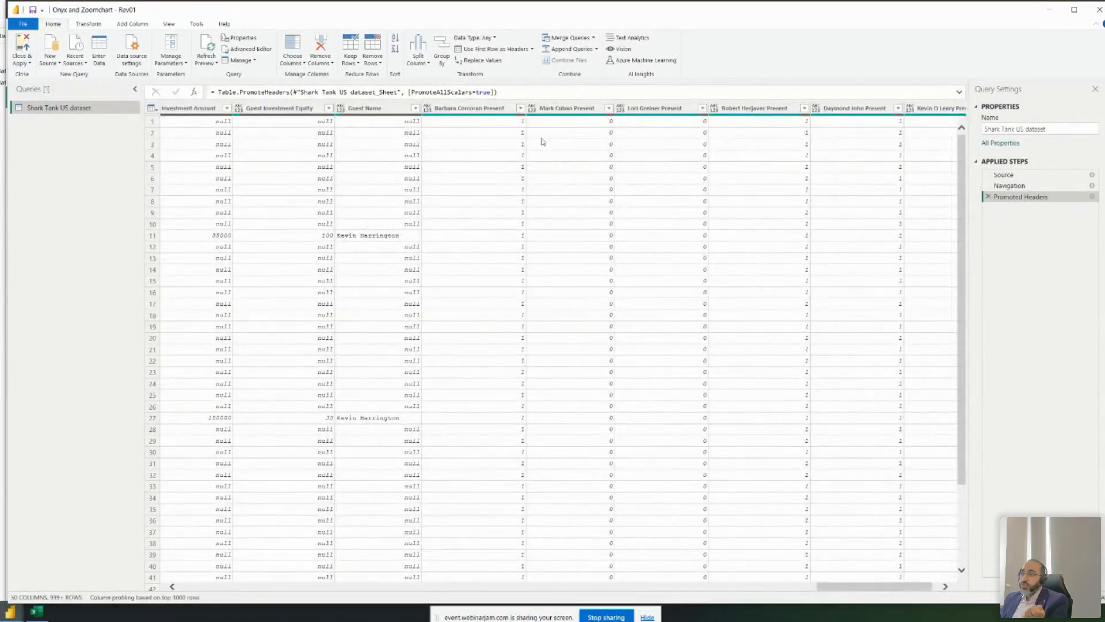
pyautogui.click(477, 108)
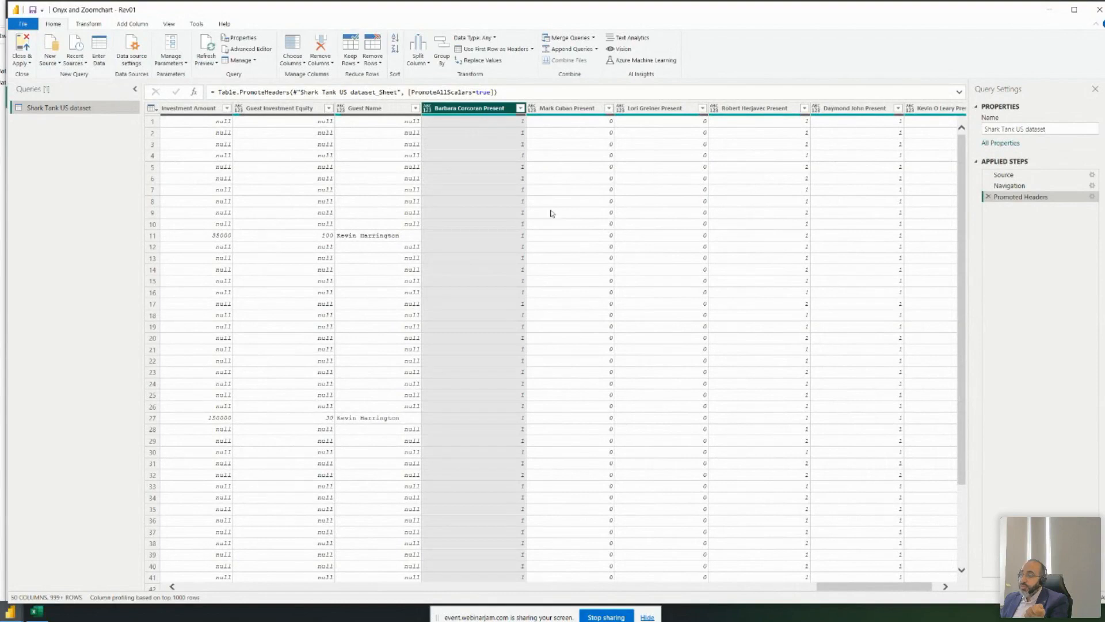
pyautogui.moveTo(827, 583); pyautogui.dragTo(700, 584)
pyautogui.click(445, 110)
pyautogui.click(554, 110)
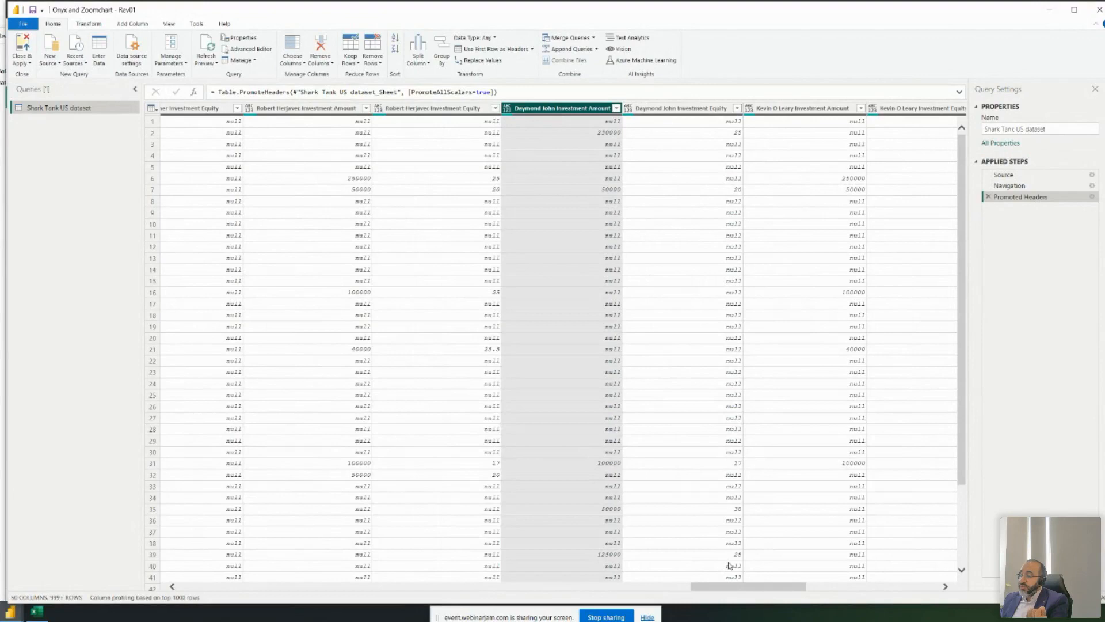
pyautogui.moveTo(741, 588); pyautogui.dragTo(557, 583)
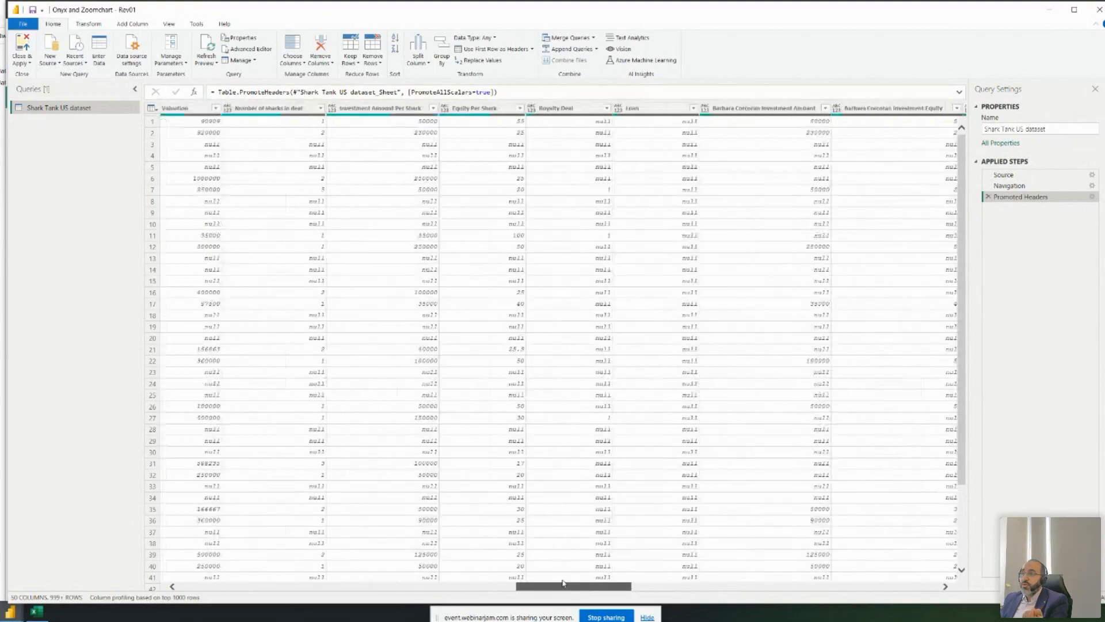
pyautogui.click(491, 109)
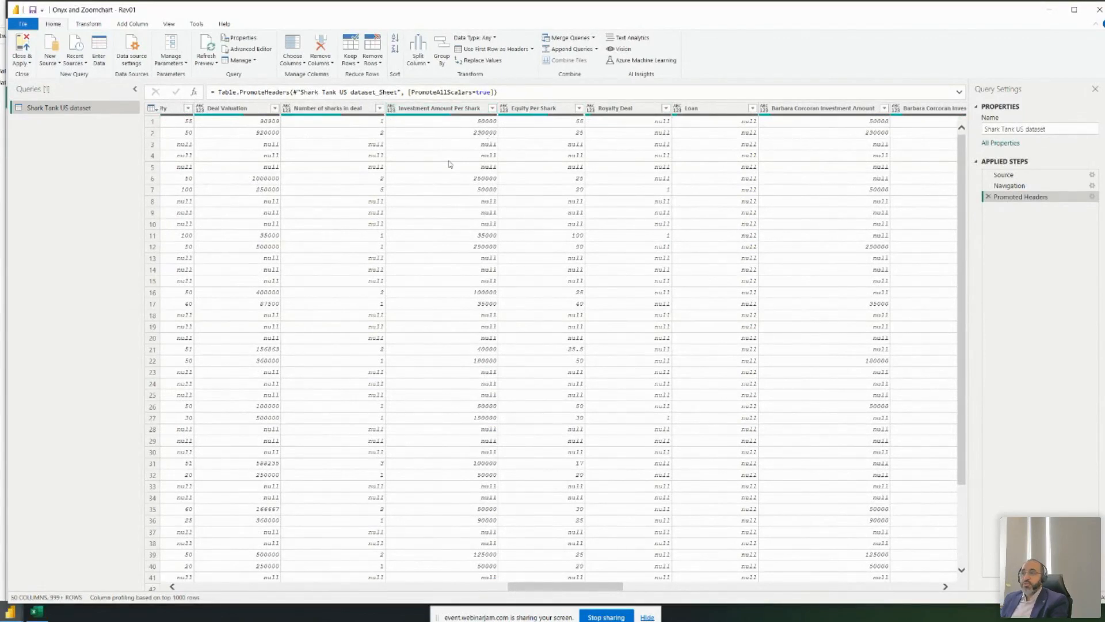
# - Duplicate the Shark Tank US dataset query
pyautogui.rightClick(105, 112)
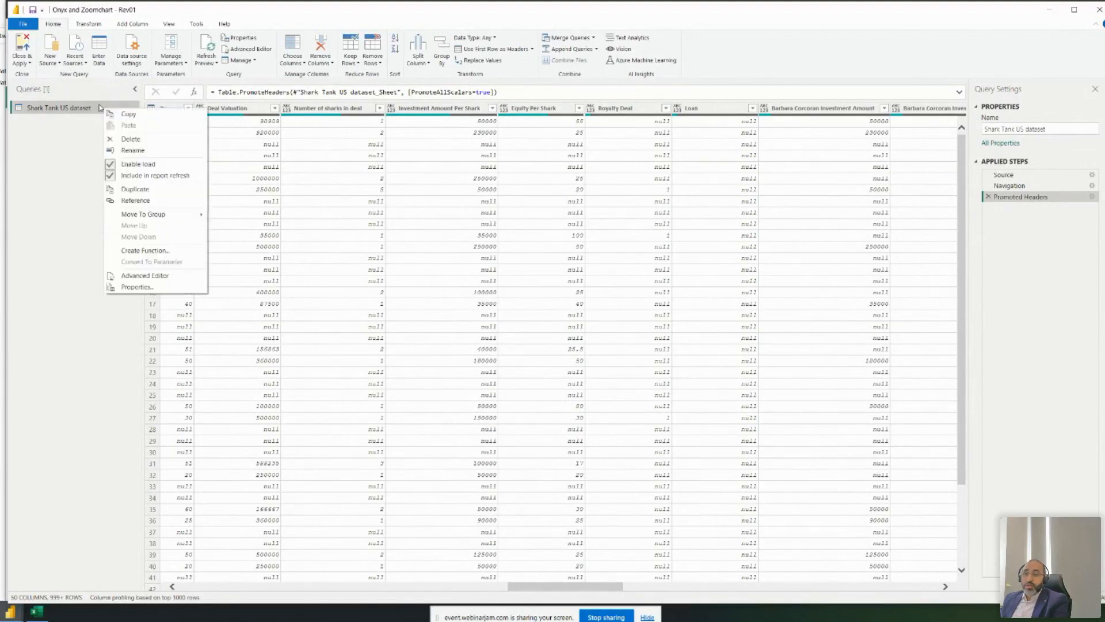
pyautogui.click(151, 189)
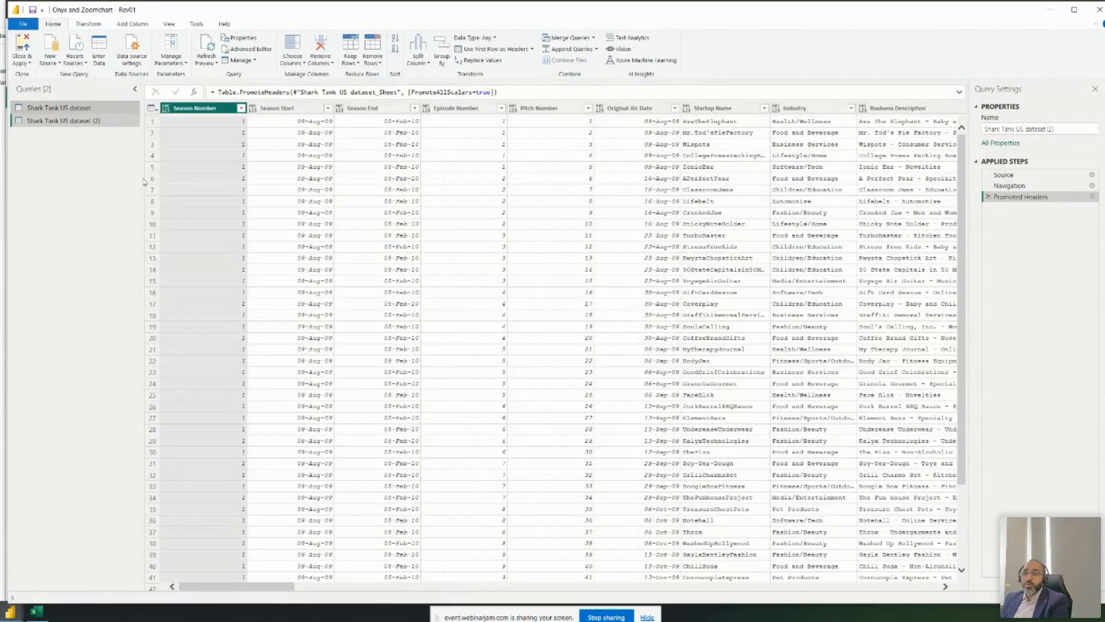
pyautogui.moveTo(278, 590); pyautogui.dragTo(658, 579)
# - Begin selecting the Barbara Corcoran, Mark Cuban, Lori Greiner and Robert Herjavec investment amount columns
pyautogui.click(512, 109)
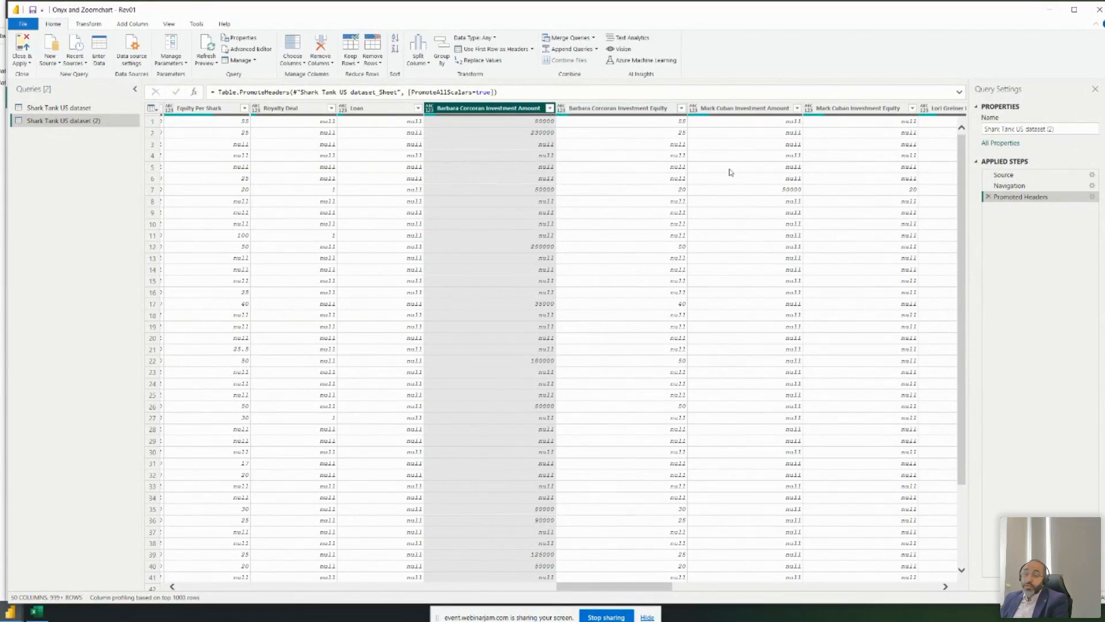
pyautogui.keyDown('ctrl'); pyautogui.click(757, 110); pyautogui.keyUp('ctrl')
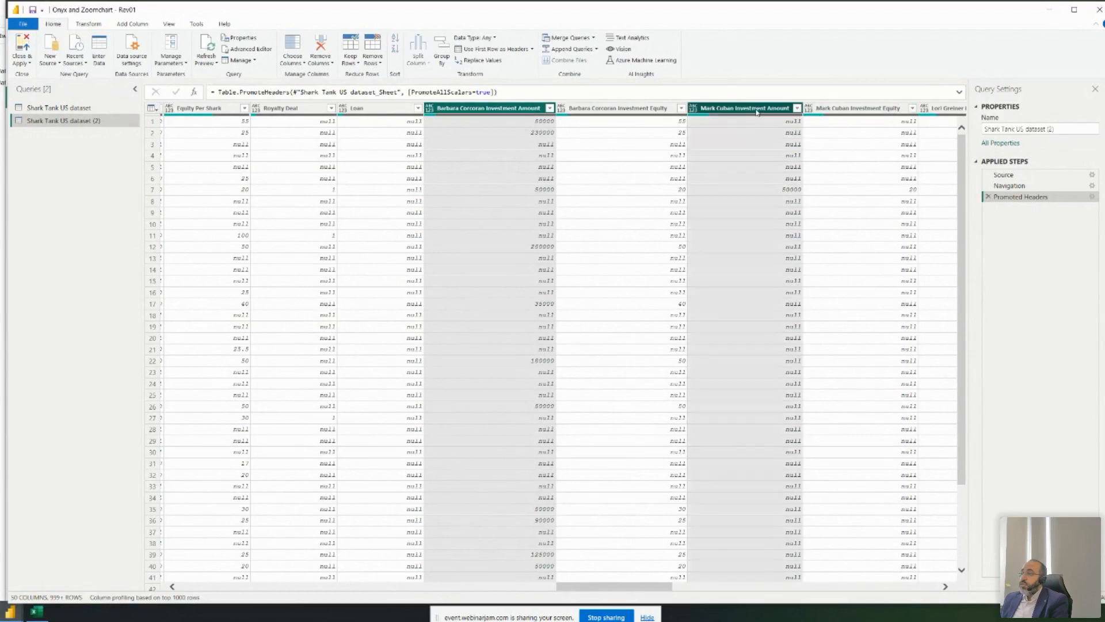
pyautogui.moveTo(588, 588); pyautogui.dragTo(664, 588)
pyautogui.keyDown('ctrl'); pyautogui.click(495, 108); pyautogui.keyUp('ctrl')
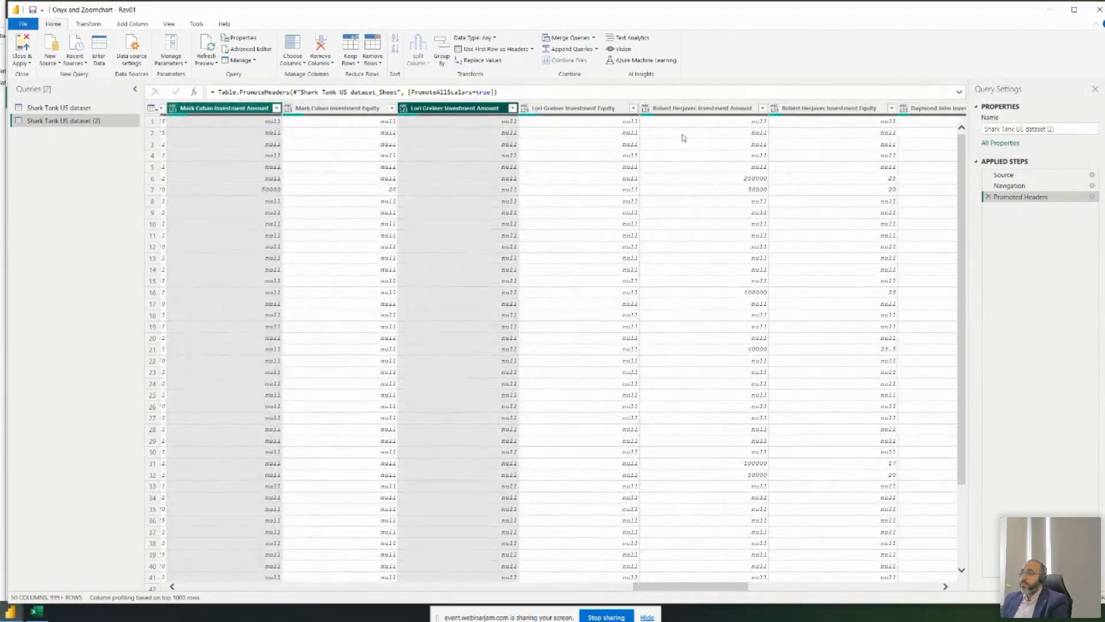
pyautogui.keyDown('ctrl'); pyautogui.click(710, 111); pyautogui.keyUp('ctrl')
pyautogui.moveTo(702, 588); pyautogui.dragTo(785, 587)
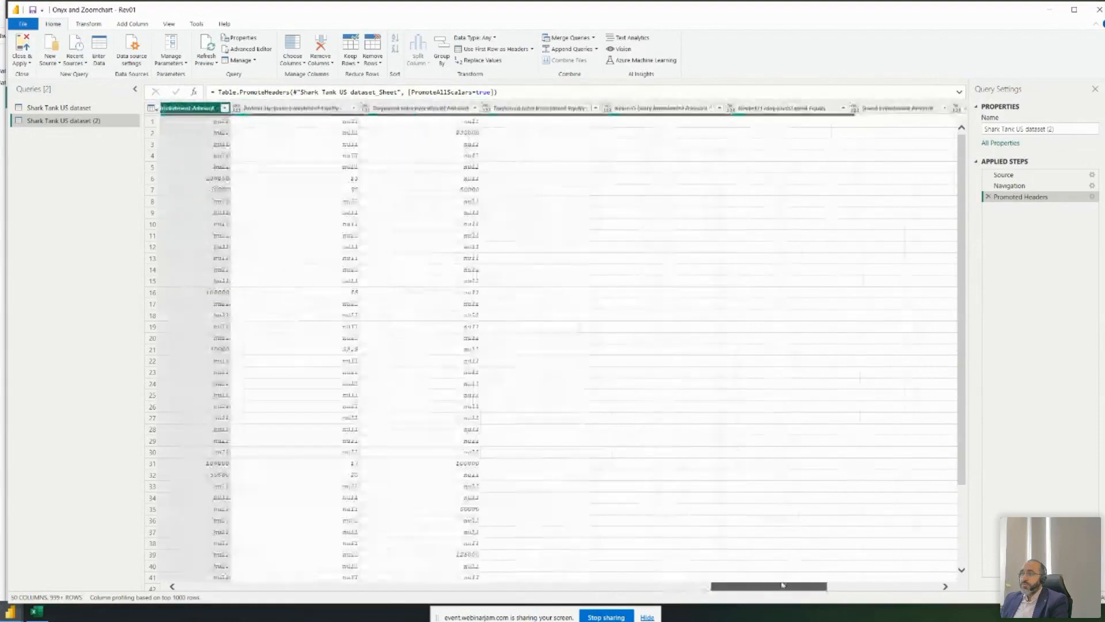
pyautogui.keyDown('ctrl'); pyautogui.click(384, 110); pyautogui.keyUp('ctrl')
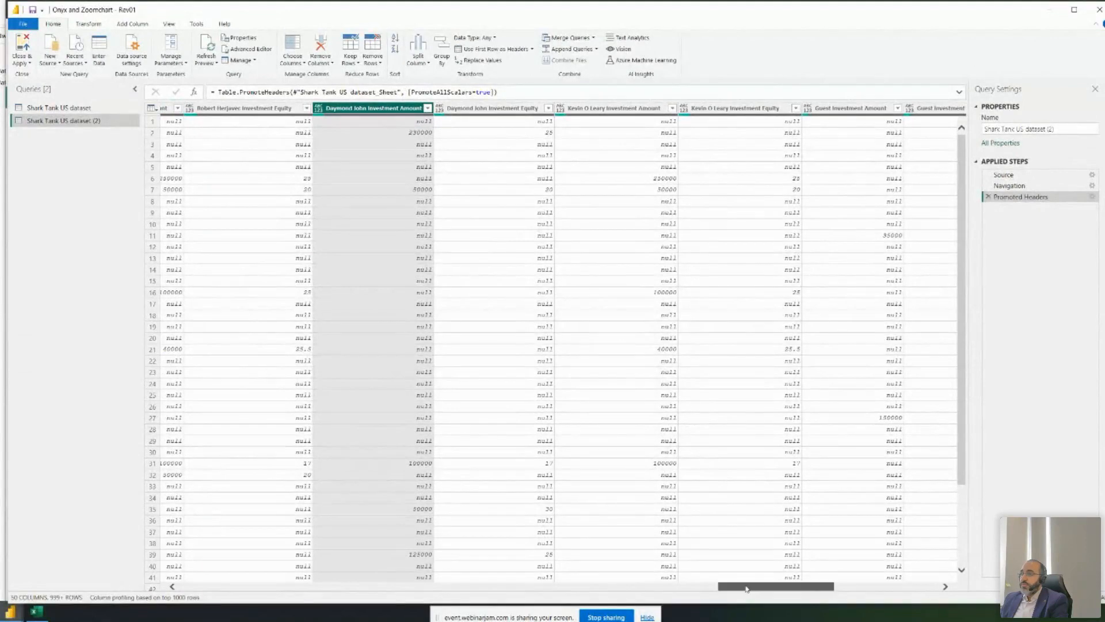
pyautogui.moveTo(727, 587); pyautogui.dragTo(567, 587)
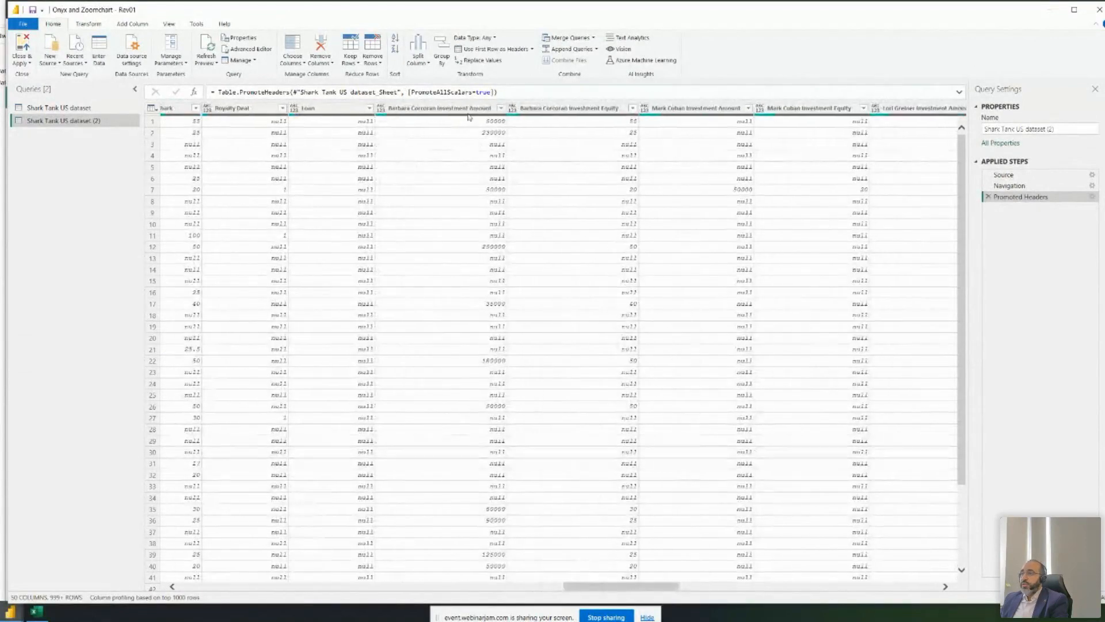
# - Reselect all six sharks' investment amount columns plus Guest Investment Amount and Guest Investment Equity
pyautogui.keyDown('ctrl'); pyautogui.click(468, 109); pyautogui.keyUp('ctrl')
pyautogui.keyDown('ctrl'); pyautogui.click(708, 110); pyautogui.keyUp('ctrl')
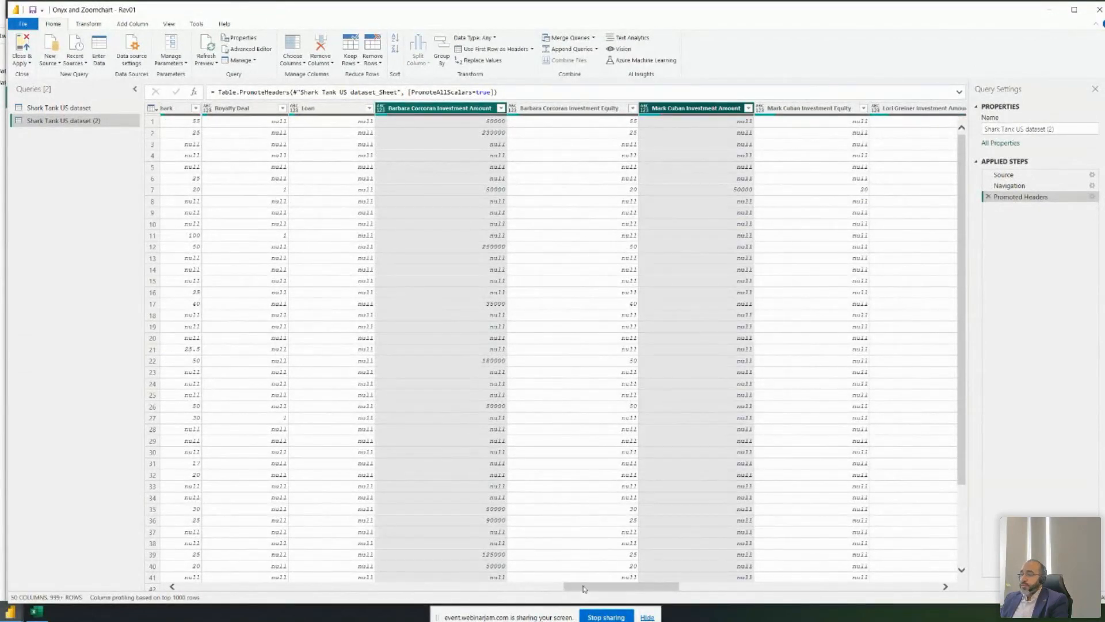
pyautogui.moveTo(588, 589); pyautogui.dragTo(648, 588)
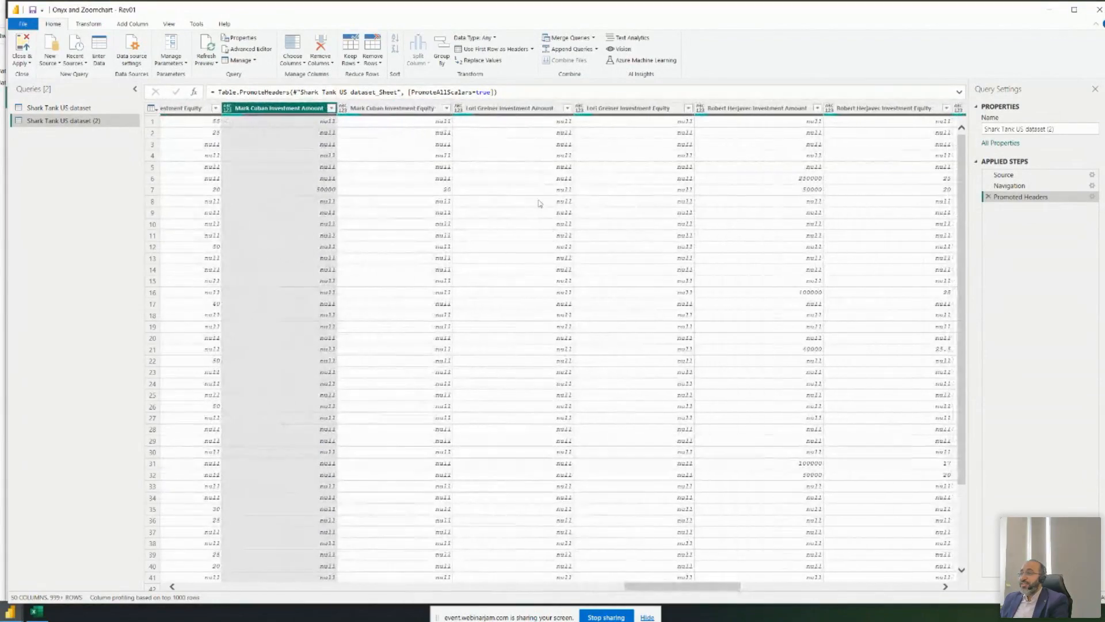
pyautogui.keyDown('ctrl'); pyautogui.click(529, 109); pyautogui.keyUp('ctrl')
pyautogui.keyDown('ctrl'); pyautogui.click(780, 109); pyautogui.keyUp('ctrl')
pyautogui.moveTo(657, 589); pyautogui.dragTo(732, 588)
pyautogui.keyDown('ctrl'); pyautogui.click(501, 109); pyautogui.keyUp('ctrl')
pyautogui.keyDown('ctrl'); pyautogui.click(724, 108); pyautogui.keyUp('ctrl')
pyautogui.moveTo(766, 589); pyautogui.dragTo(828, 588)
pyautogui.keyDown('ctrl'); pyautogui.click(571, 108); pyautogui.keyUp('ctrl')
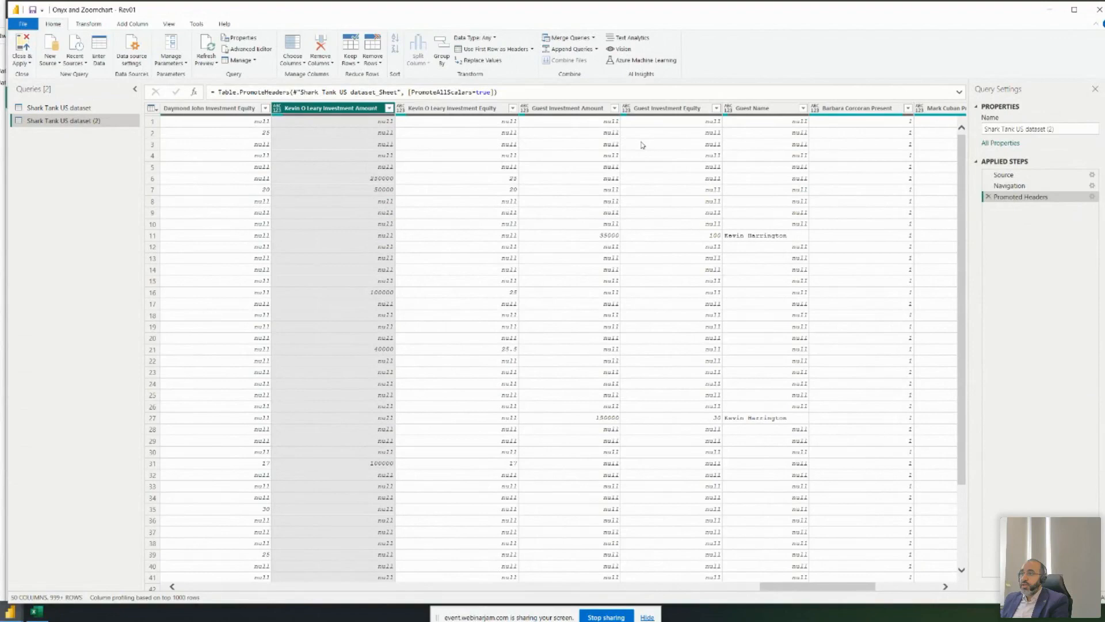
pyautogui.keyDown('ctrl'); pyautogui.click(665, 111); pyautogui.keyUp('ctrl')
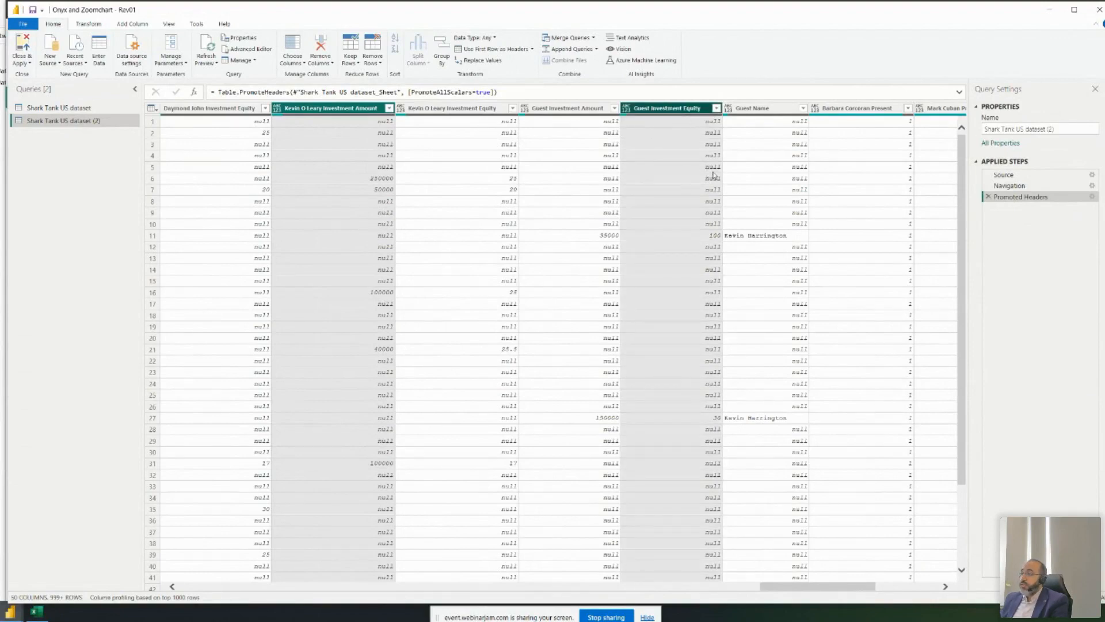
pyautogui.moveTo(809, 587); pyautogui.dragTo(421, 587)
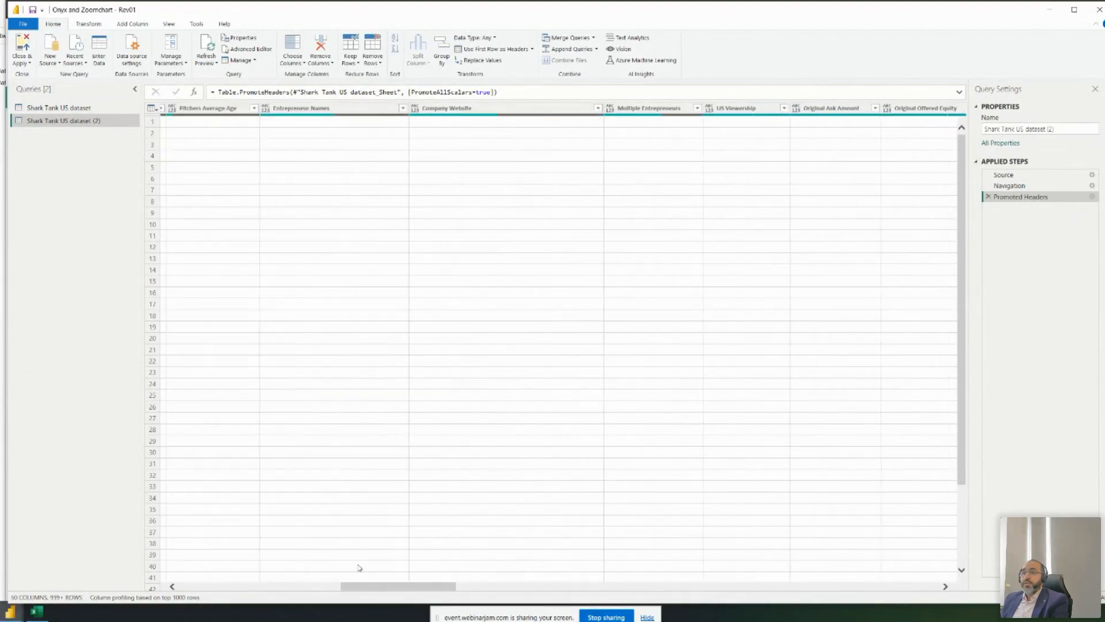
# - Unpivot the selected investment columns into Attribute/Value rows, then return to the original query
pyautogui.click(84, 26)
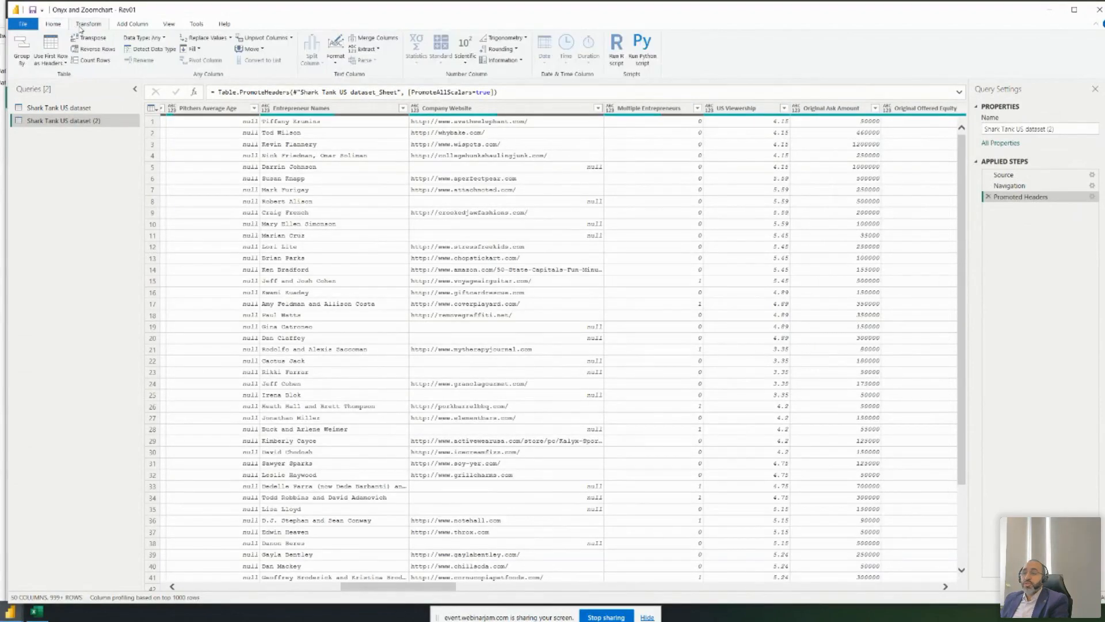
pyautogui.click(291, 38)
pyautogui.click(290, 50)
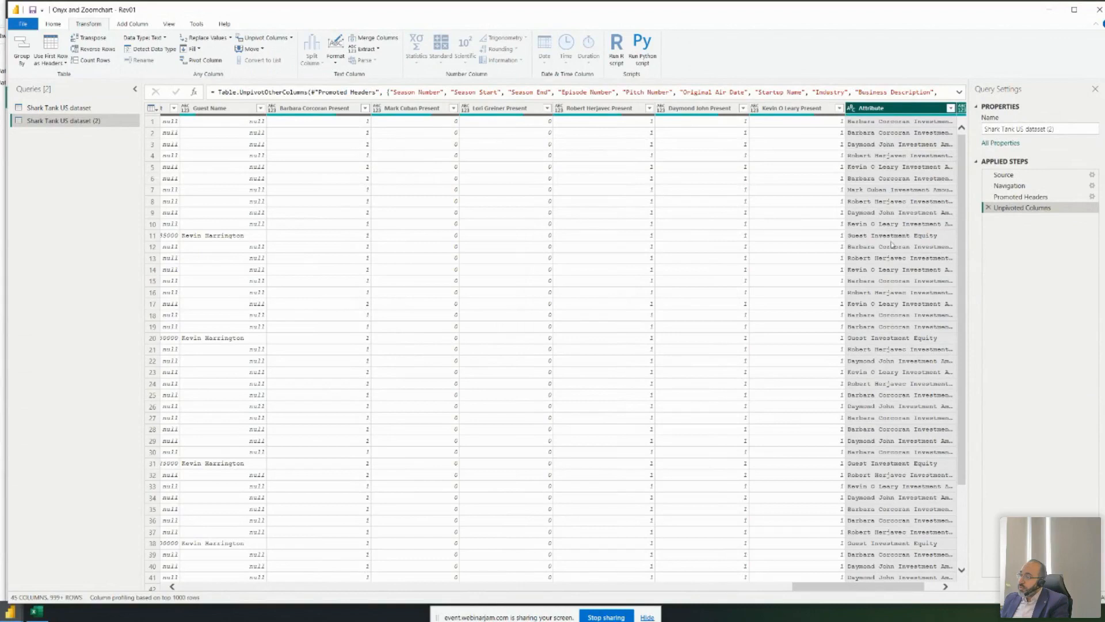
pyautogui.click(945, 587)
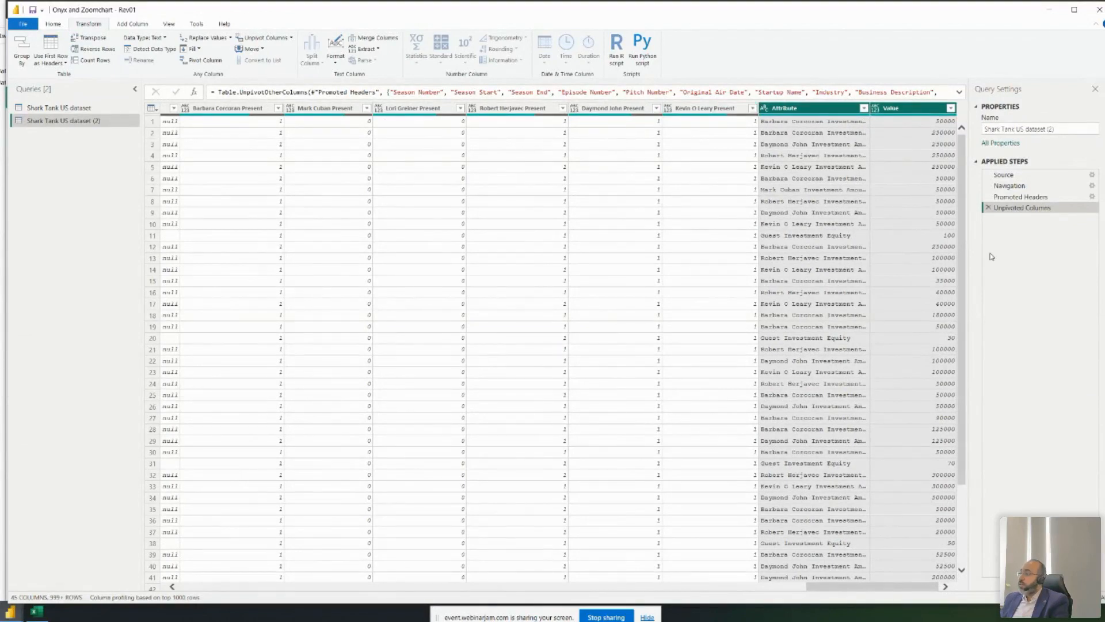
pyautogui.moveTo(822, 589); pyautogui.dragTo(194, 587)
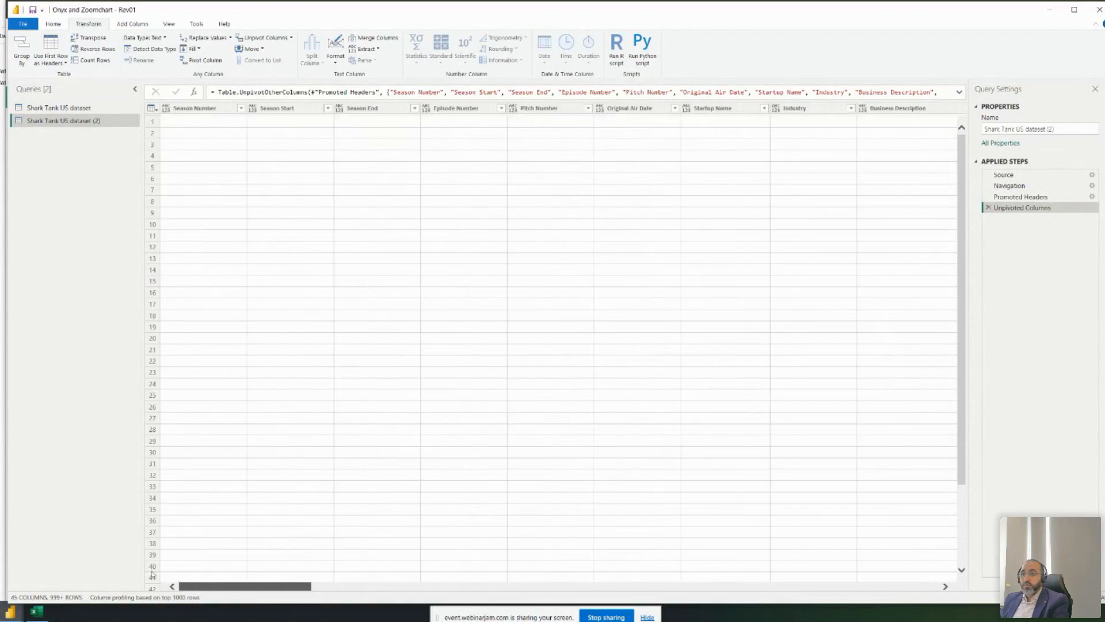
pyautogui.click(58, 108)
pyautogui.click(234, 121)
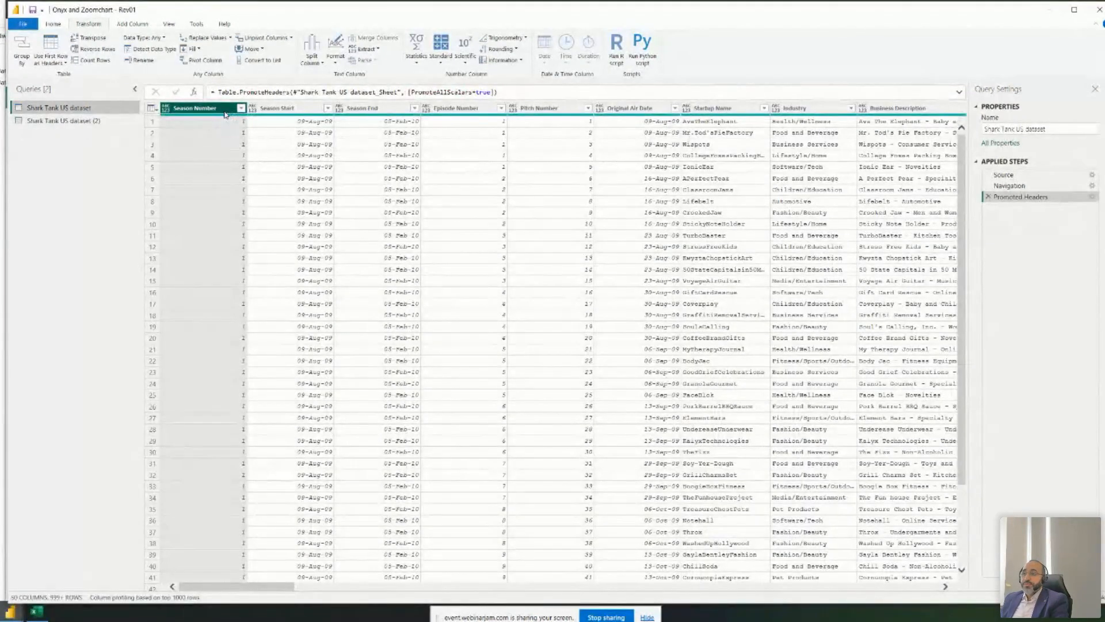
# - Review the season columns and set Season Number to Whole Number
pyautogui.click(279, 108)
pyautogui.click(367, 109)
pyautogui.click(195, 108)
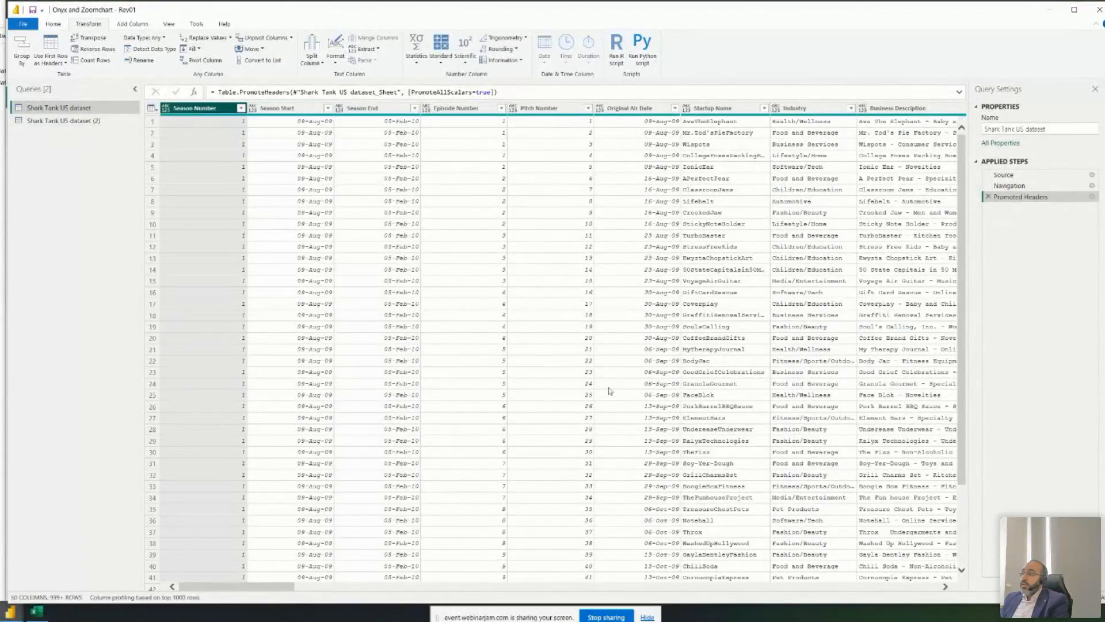
pyautogui.moveTo(268, 586); pyautogui.dragTo(336, 597)
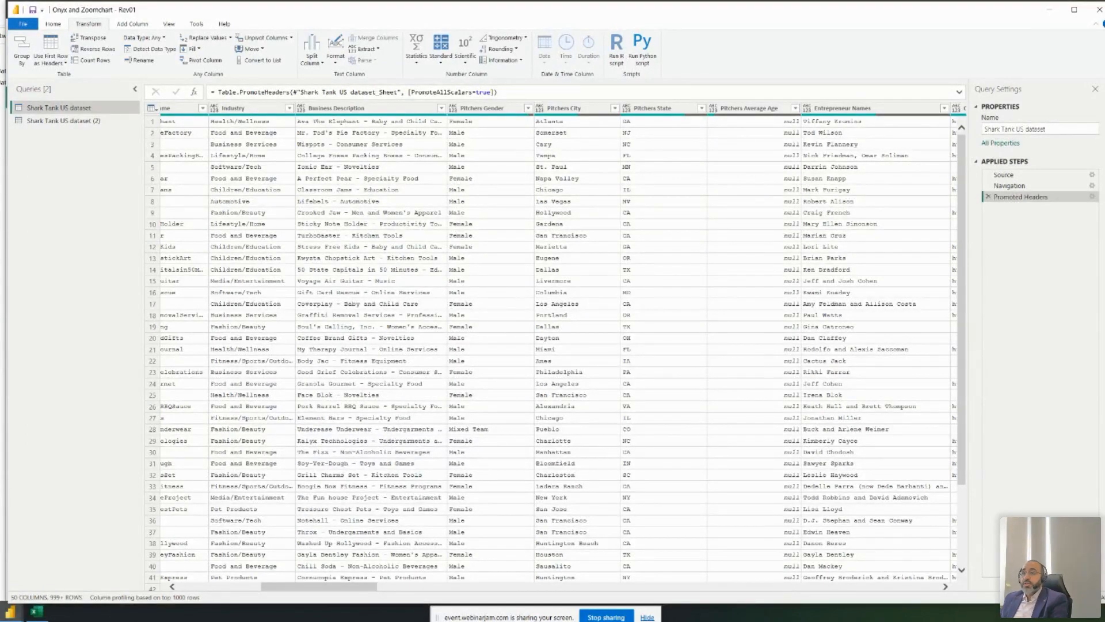
pyautogui.moveTo(321, 592); pyautogui.dragTo(239, 591)
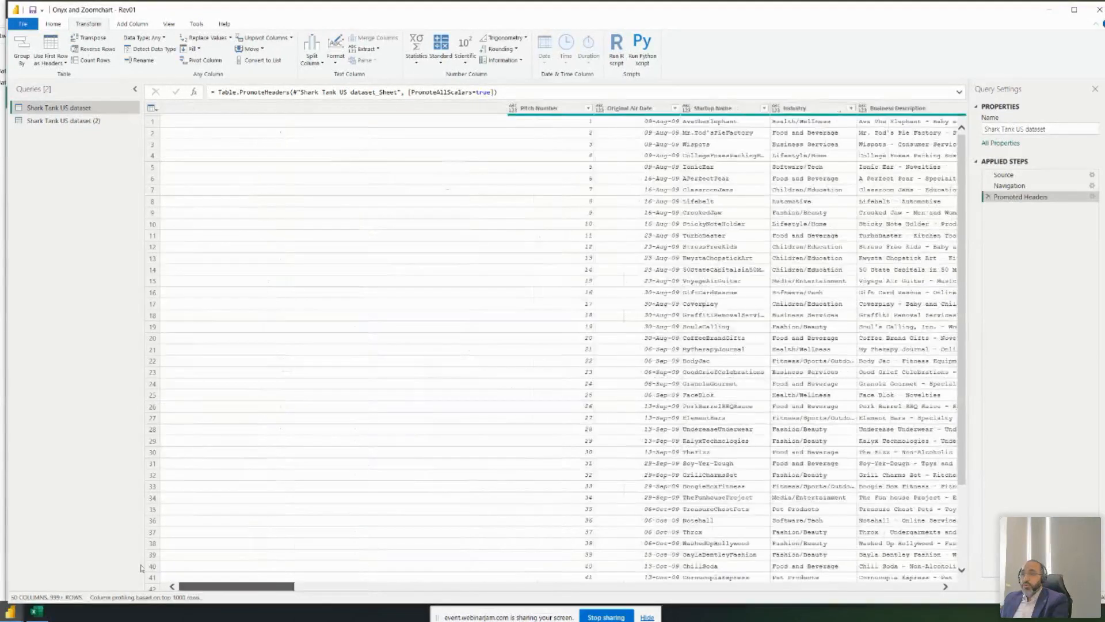
pyautogui.click(200, 108)
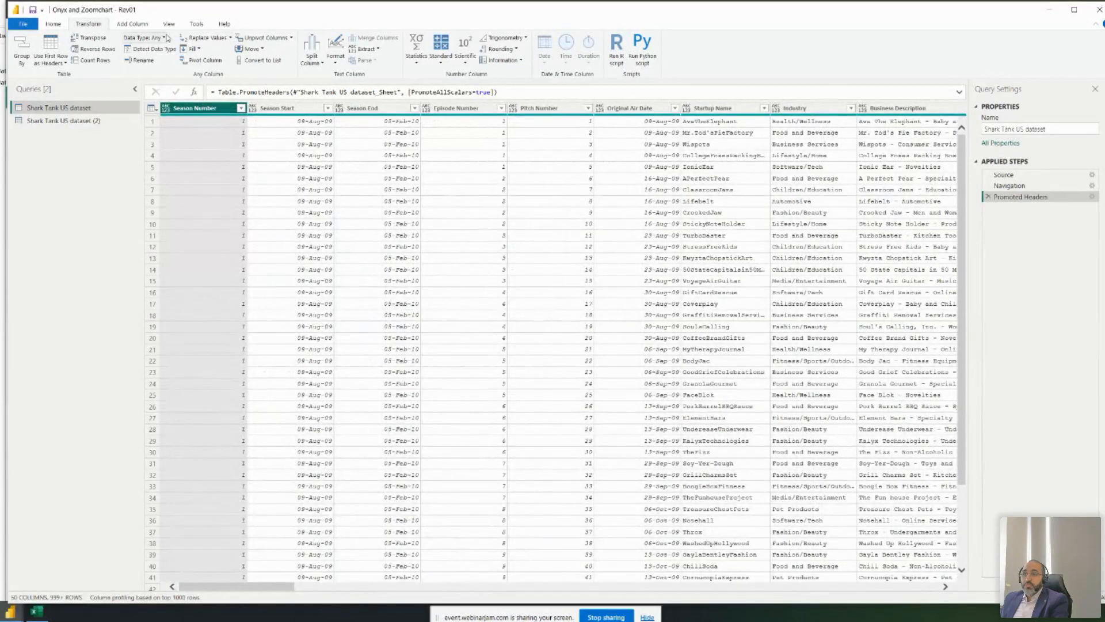
pyautogui.click(151, 37)
pyautogui.click(165, 73)
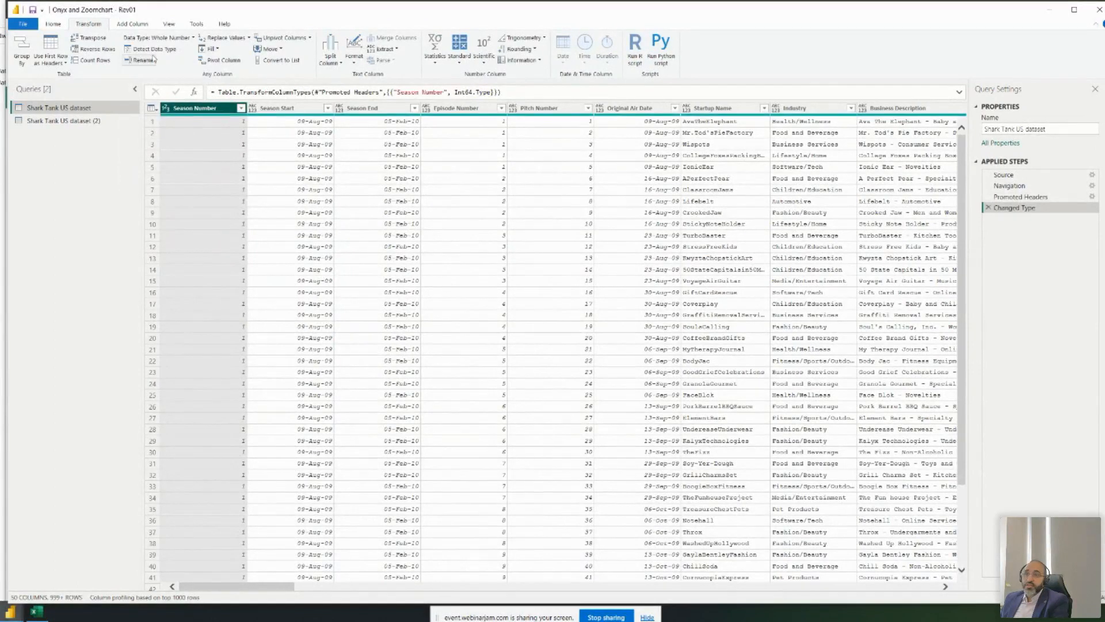
# - Select all columns, run Detect Data Type, then select the Original Air Date column
pyautogui.click(292, 108)
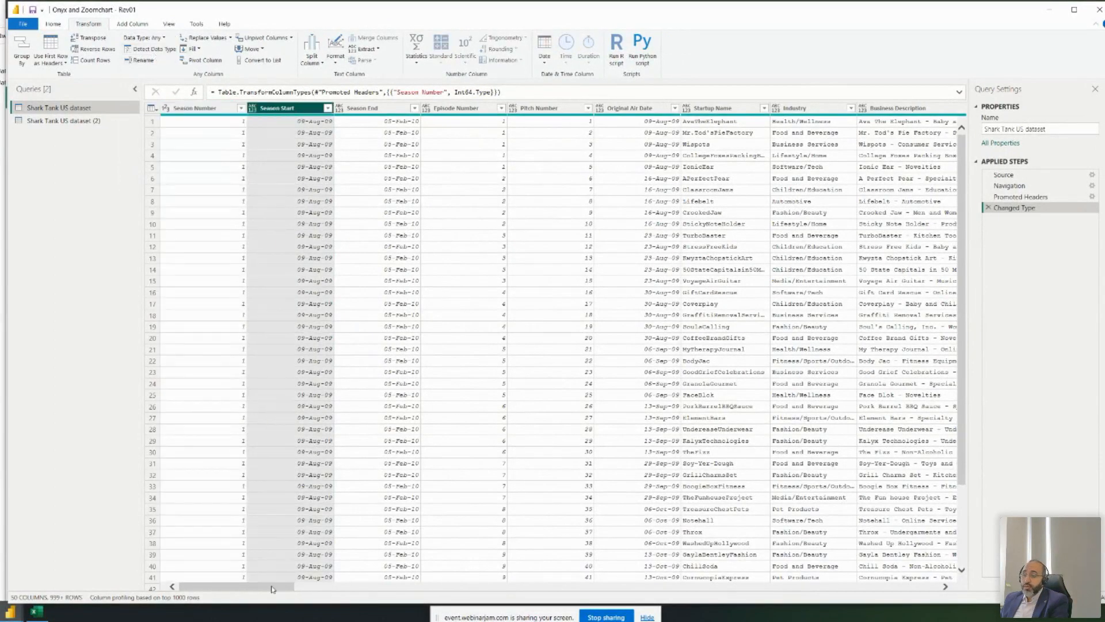
pyautogui.hotkey('ctrl', 'a')
pyautogui.click(161, 52)
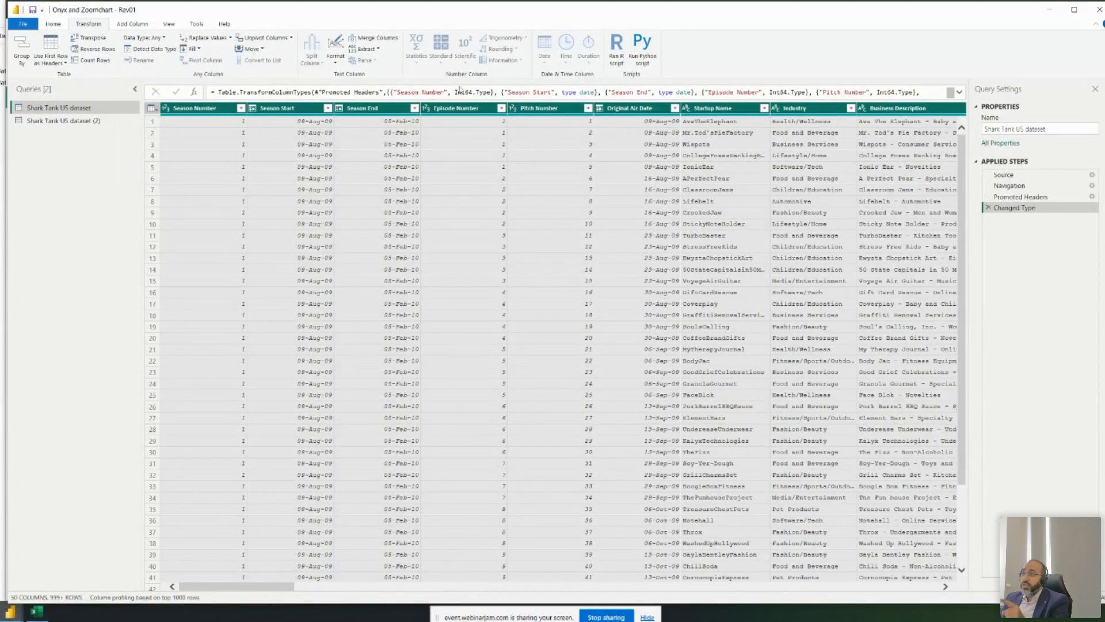
pyautogui.click(622, 213)
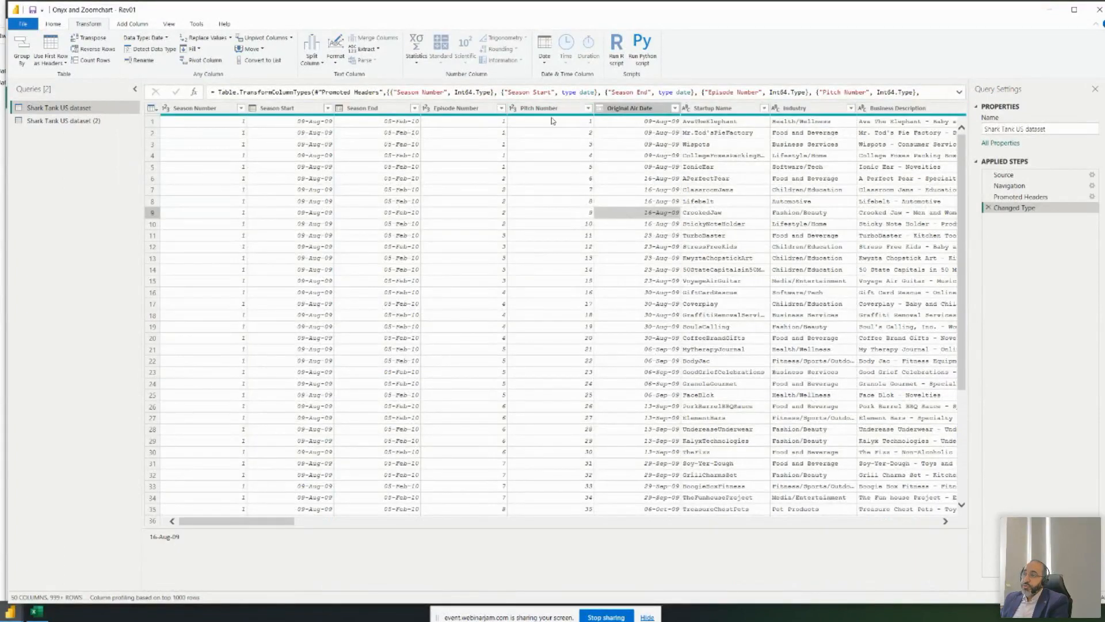
pyautogui.click(161, 25)
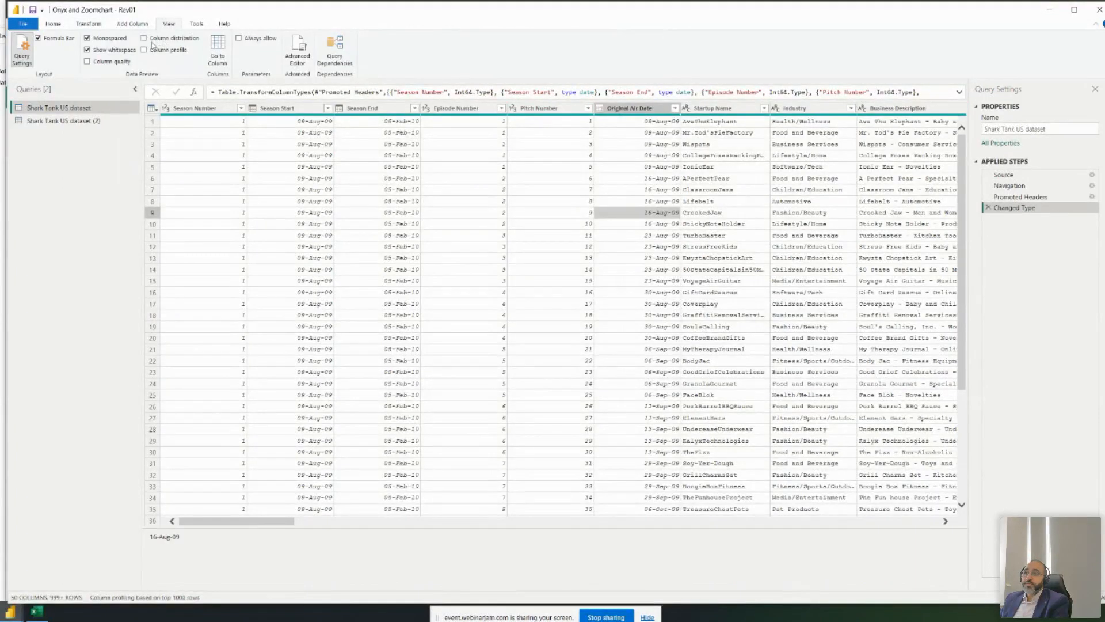
# - Turn on Column quality, review the Valid/Error/Empty percentages across columns, then show Shark Tank US dataset (2)
pyautogui.click(103, 63)
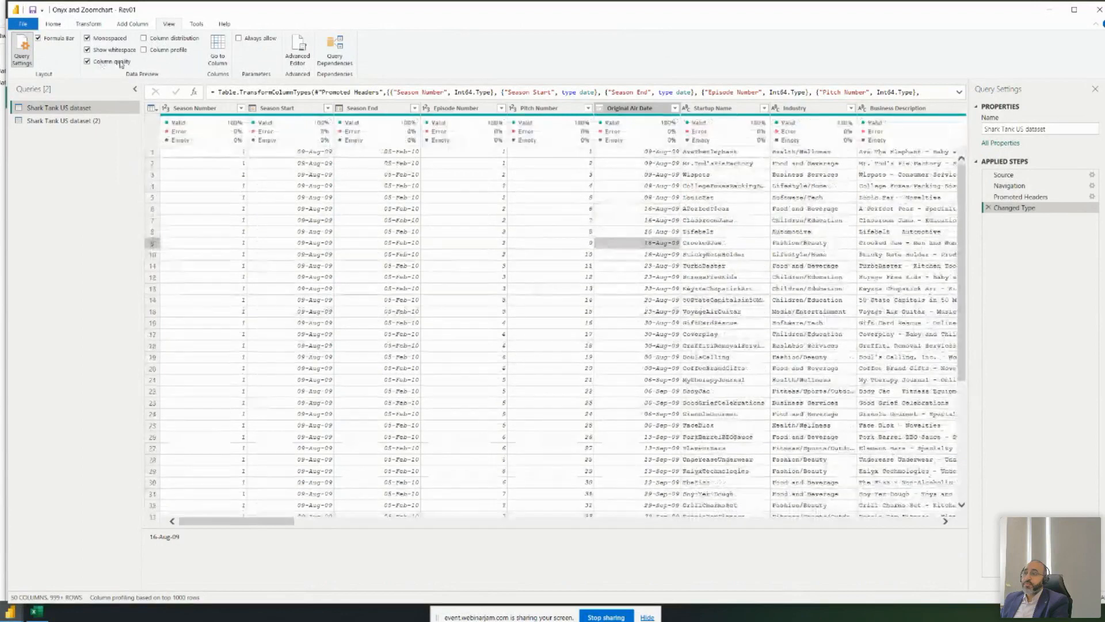
pyautogui.moveTo(616, 137)
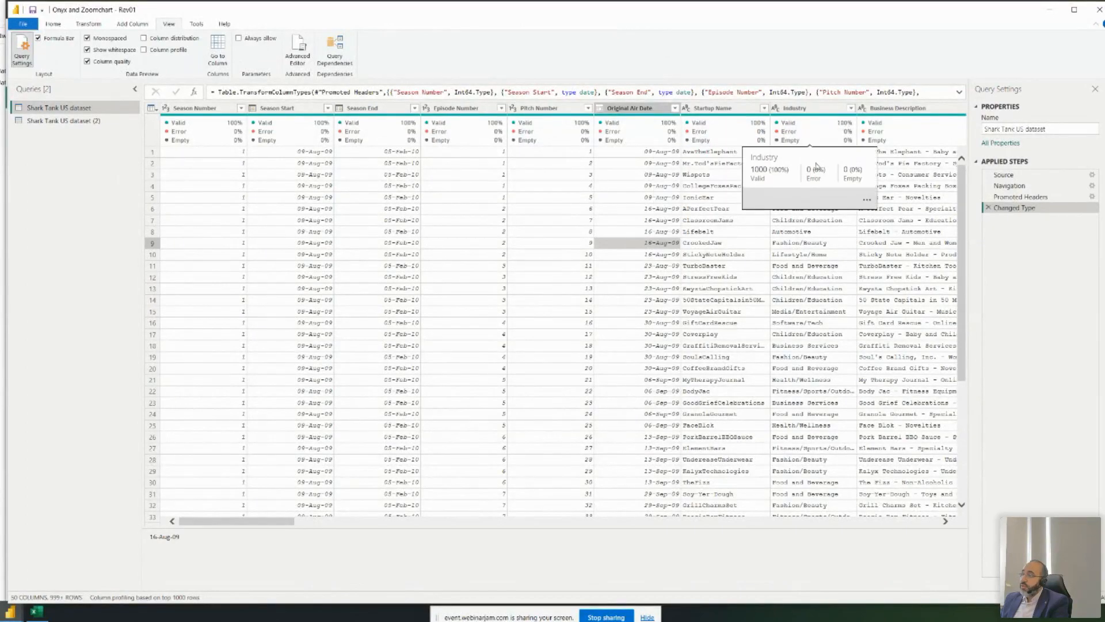
pyautogui.moveTo(249, 521); pyautogui.dragTo(366, 522)
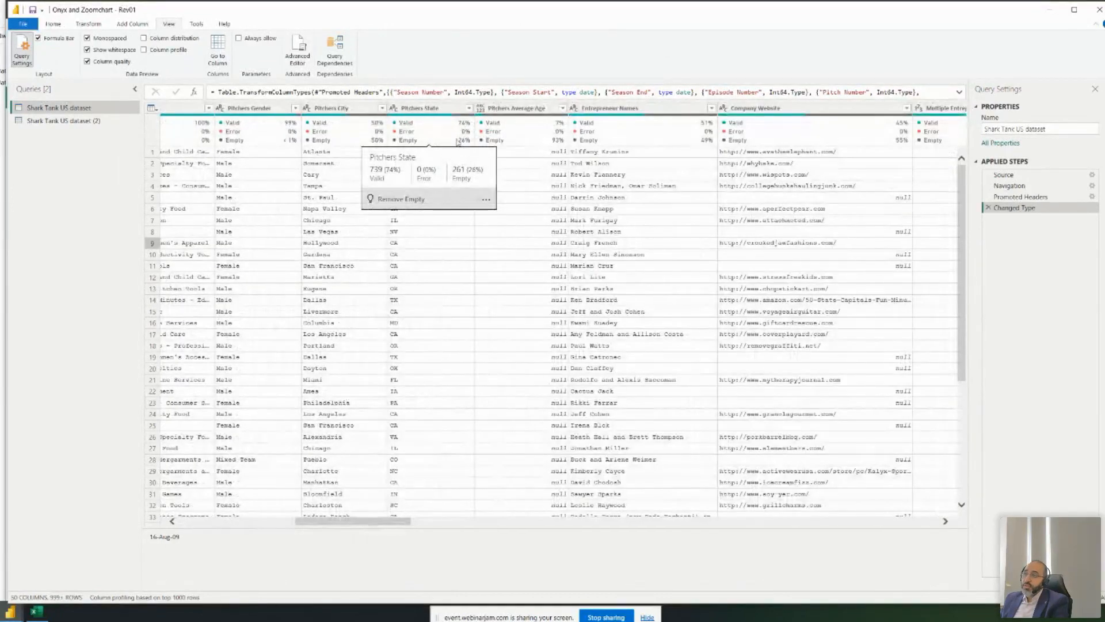
pyautogui.moveTo(359, 143)
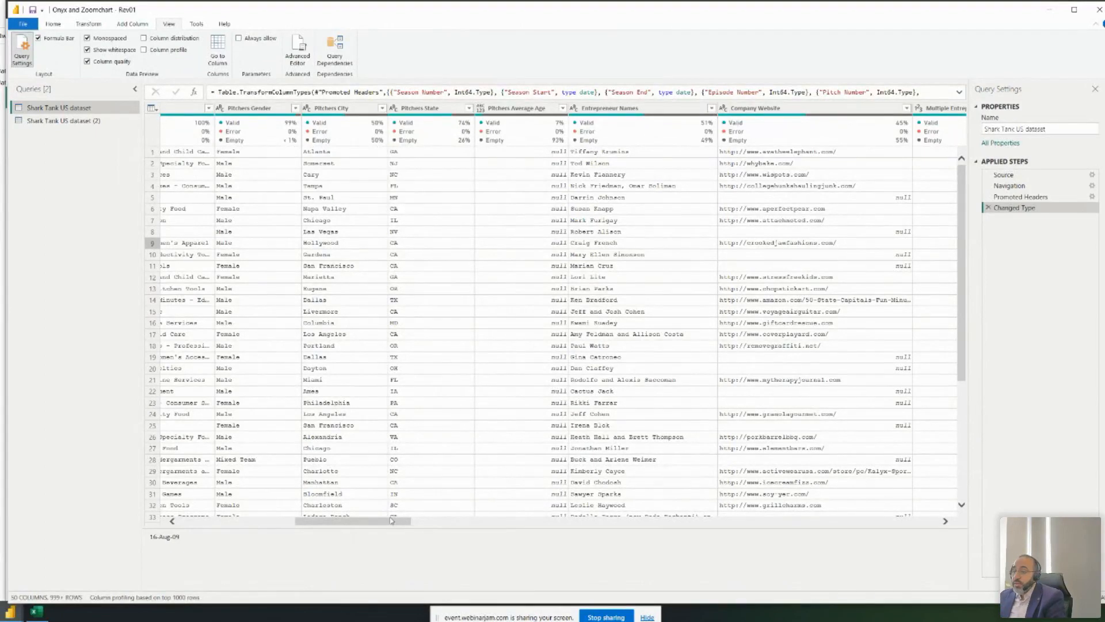
pyautogui.moveTo(391, 520); pyautogui.dragTo(926, 525)
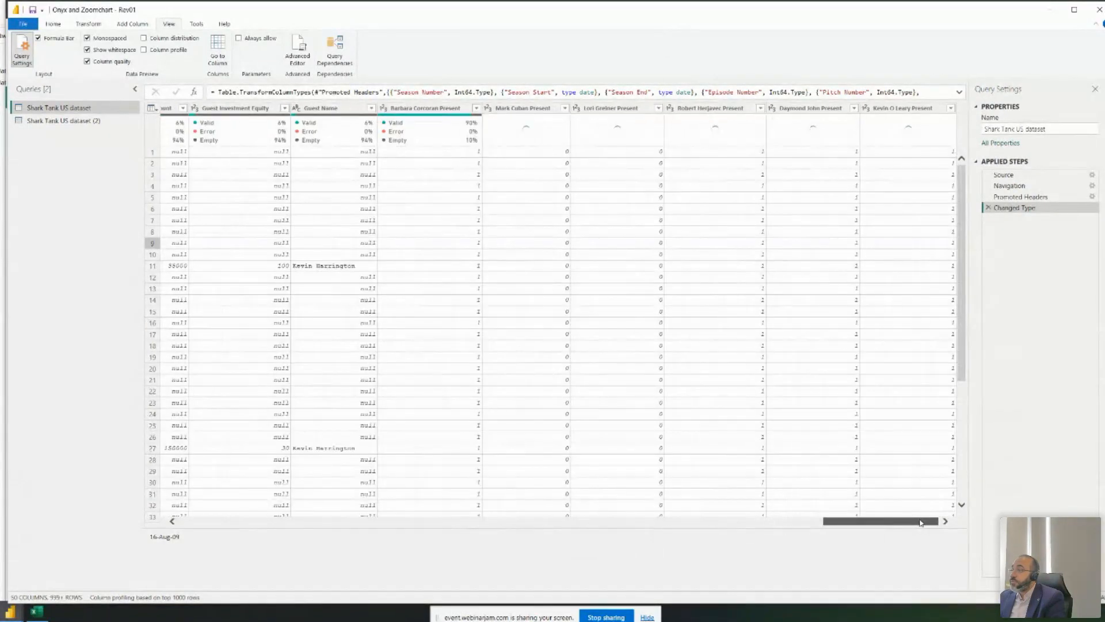
pyautogui.click(98, 120)
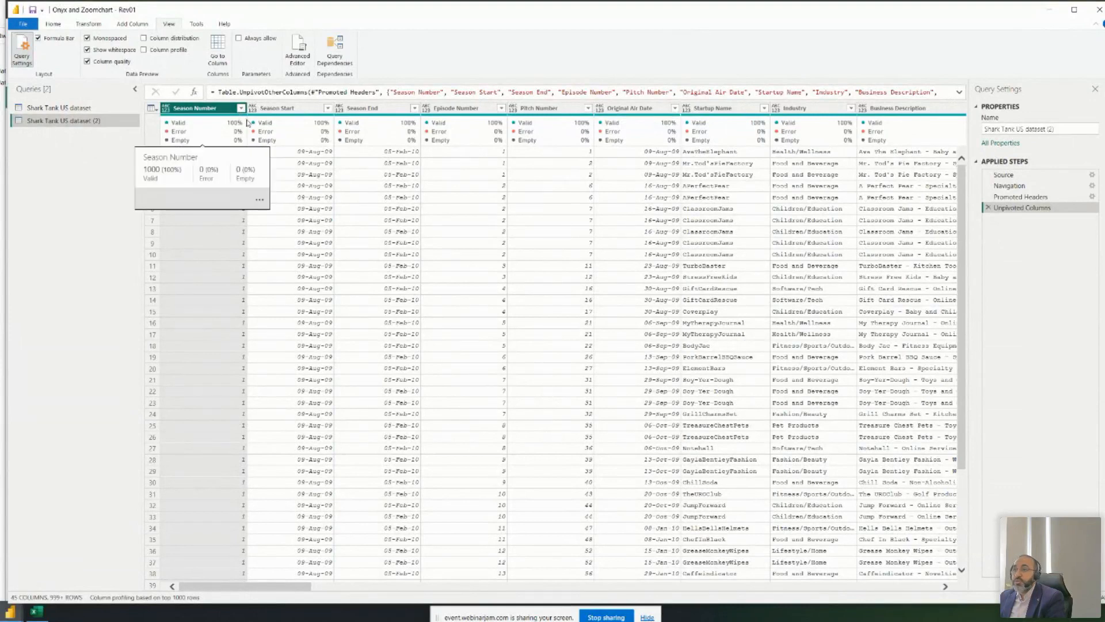
# - Detect data types for all columns of Shark Tank US dataset (2), including Attribute and Value
pyautogui.hotkey('ctrl', 'a')
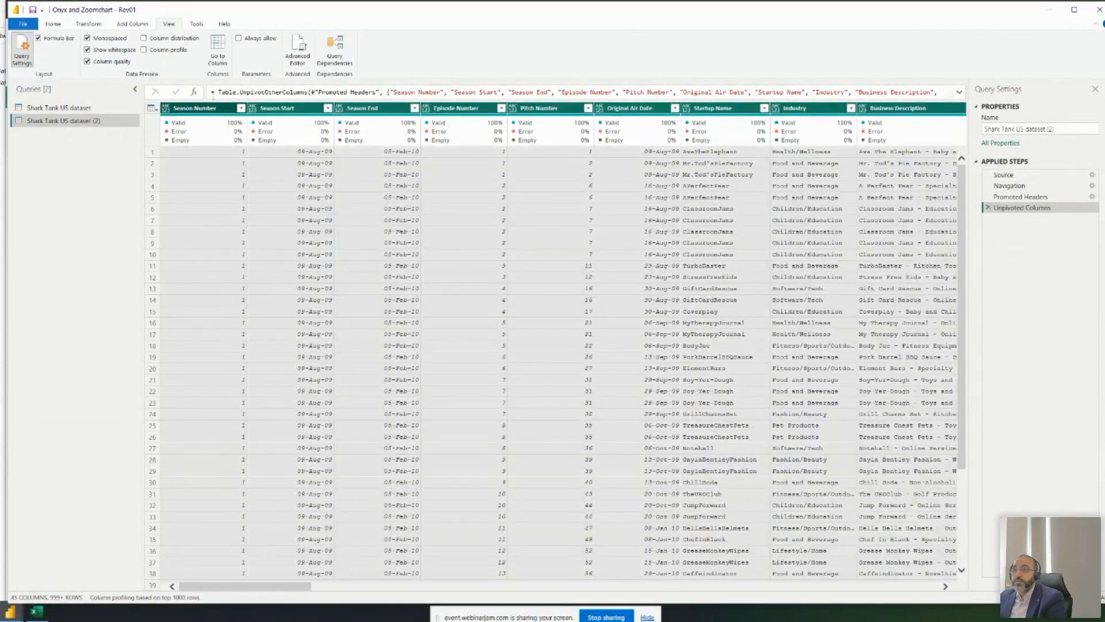
pyautogui.click(88, 24)
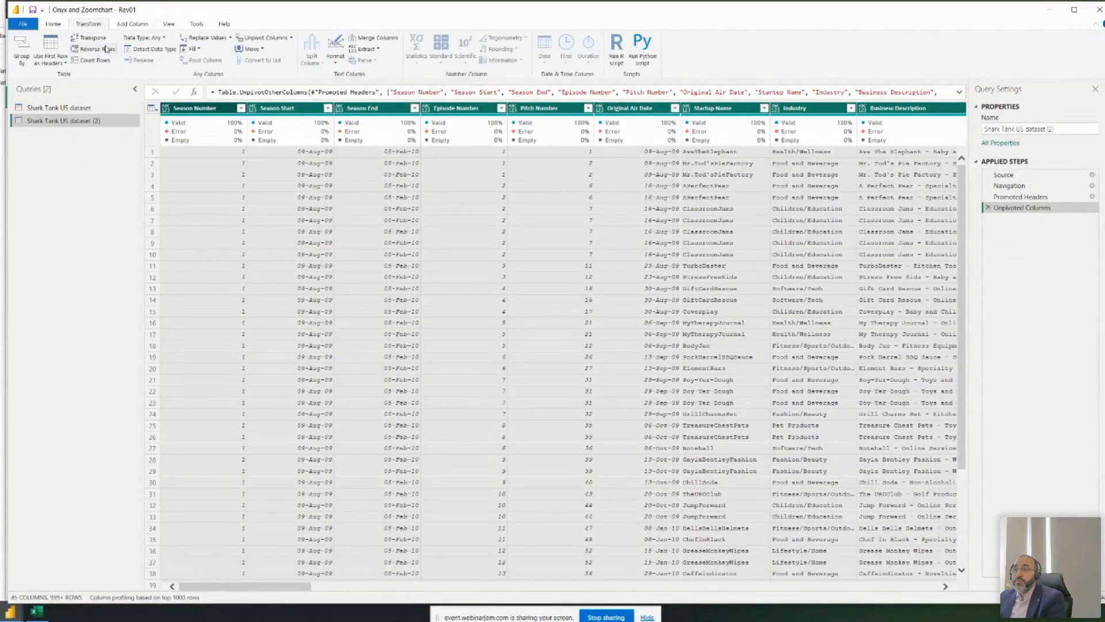
pyautogui.click(148, 49)
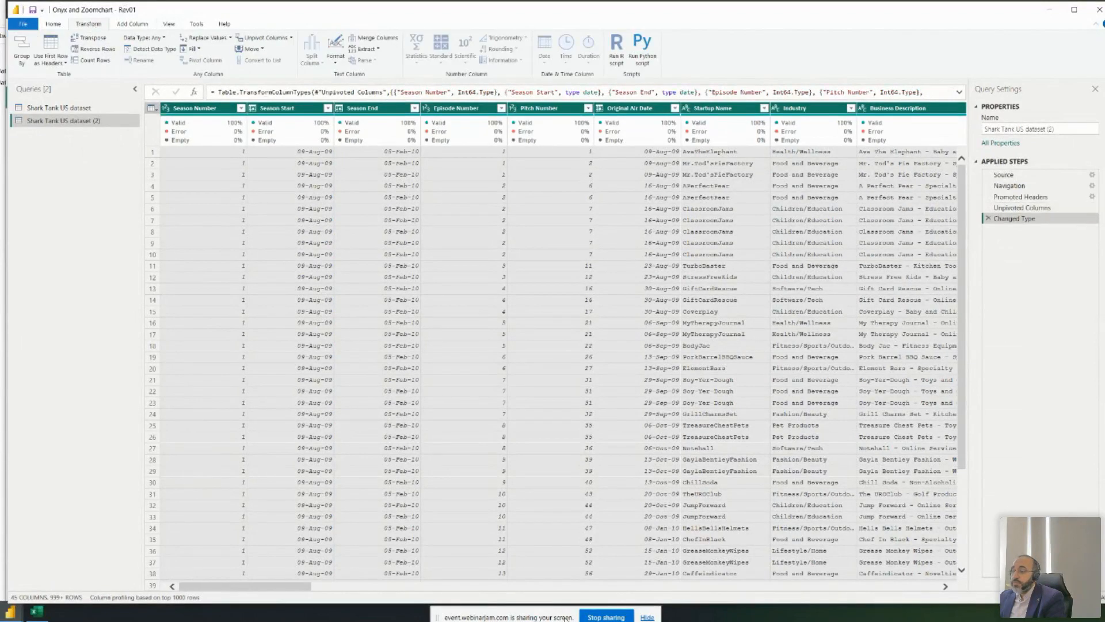
pyautogui.moveTo(284, 593); pyautogui.dragTo(913, 596)
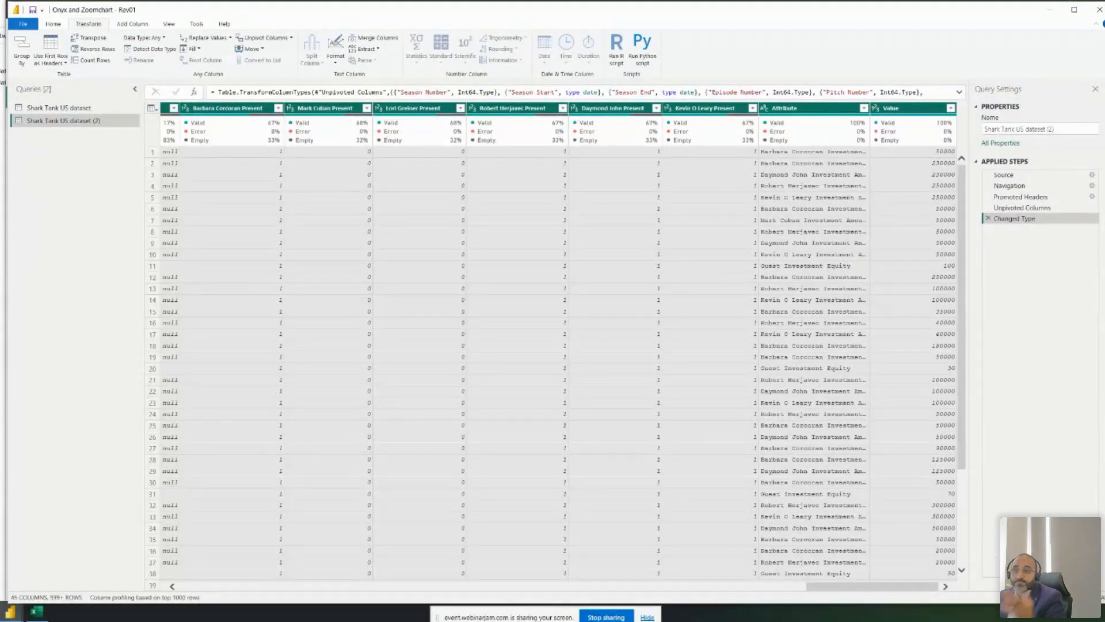
pyautogui.click(53, 23)
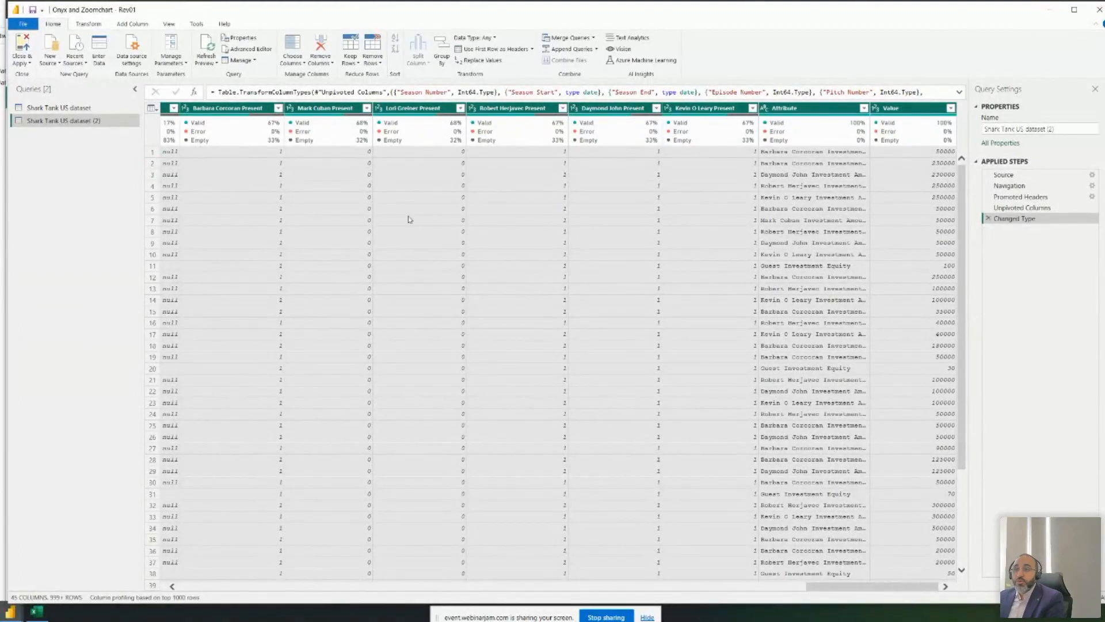
# - Rename the copied query to 'Shark Tank US dataset - By Name'
pyautogui.doubleClick(105, 121)
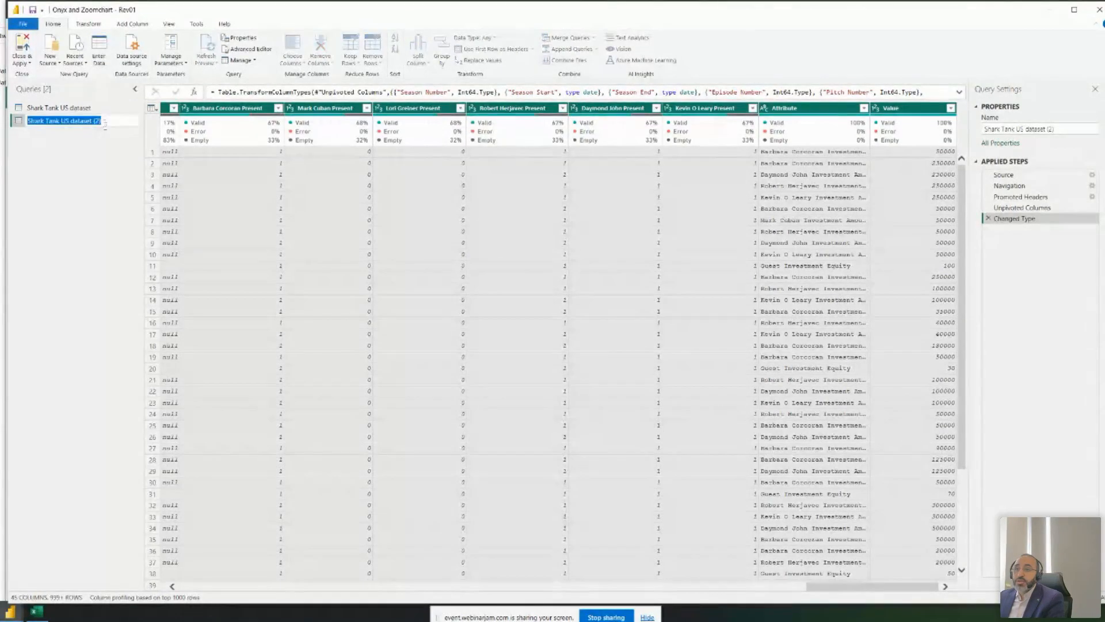
pyautogui.click(105, 122)
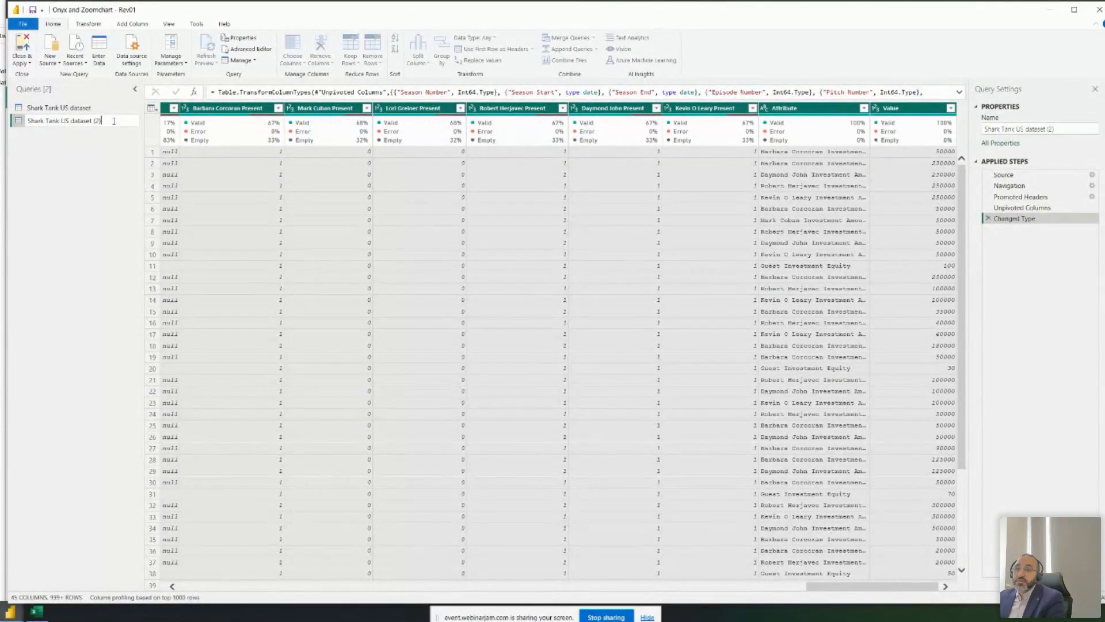
pyautogui.press('BackSpace')
pyautogui.press('BackSpace')
pyautogui.press('BackSpace')
pyautogui.press('BackSpace')
pyautogui.write('- By Name')
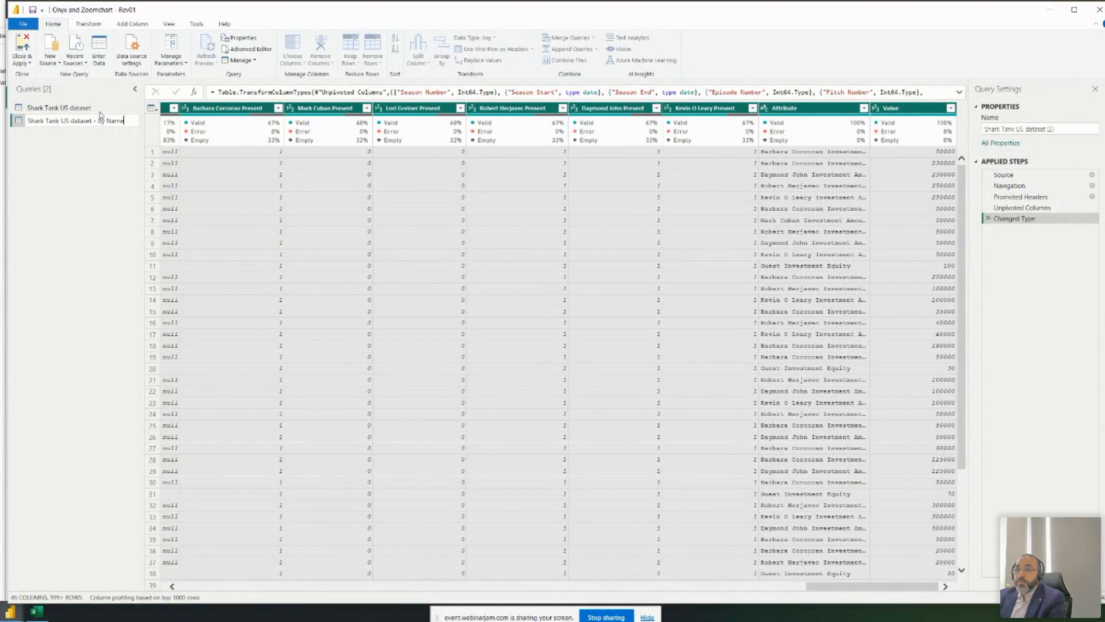
pyautogui.press('Return')
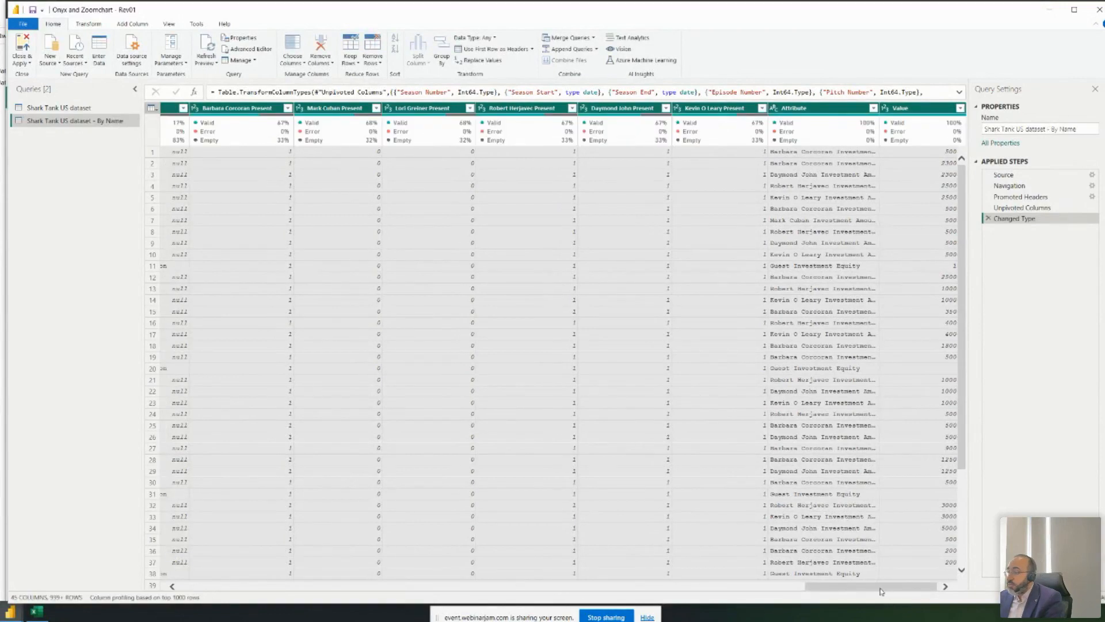
# - Rename the Attribute column to 'Shark Name'
pyautogui.moveTo(883, 588); pyautogui.dragTo(898, 587)
pyautogui.doubleClick(820, 109)
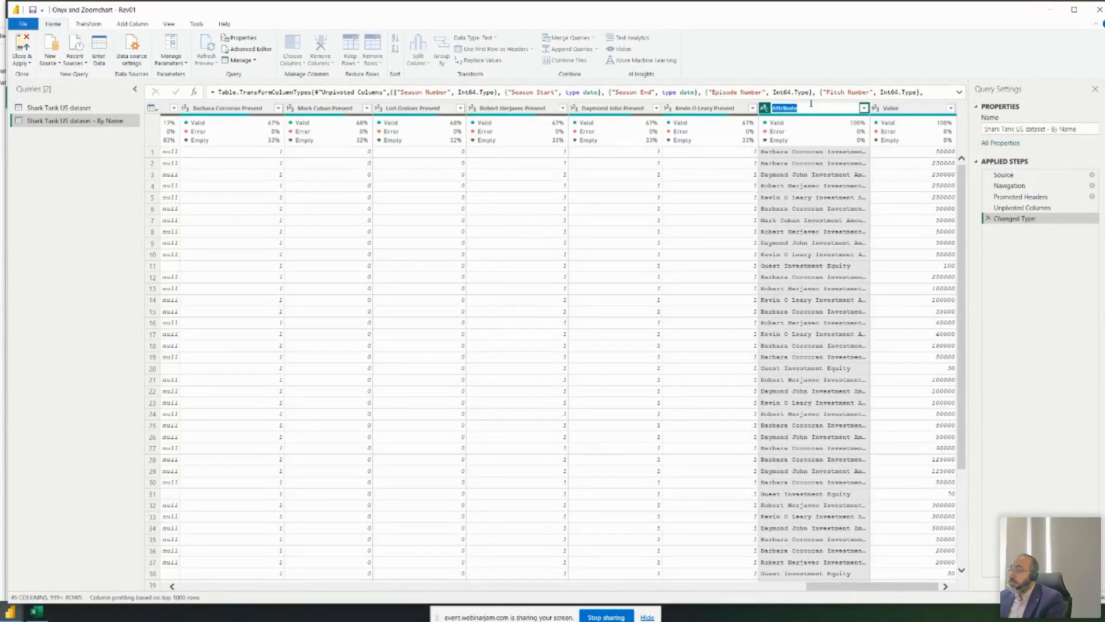
pyautogui.write('Shark Na')
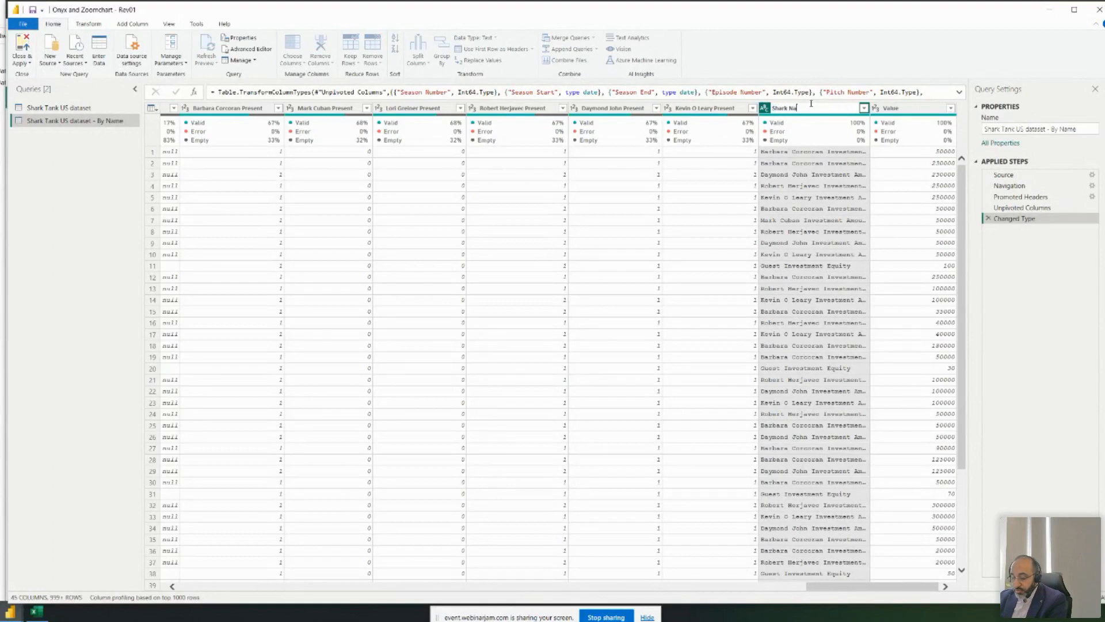
pyautogui.write('me')
pyautogui.press('Return')
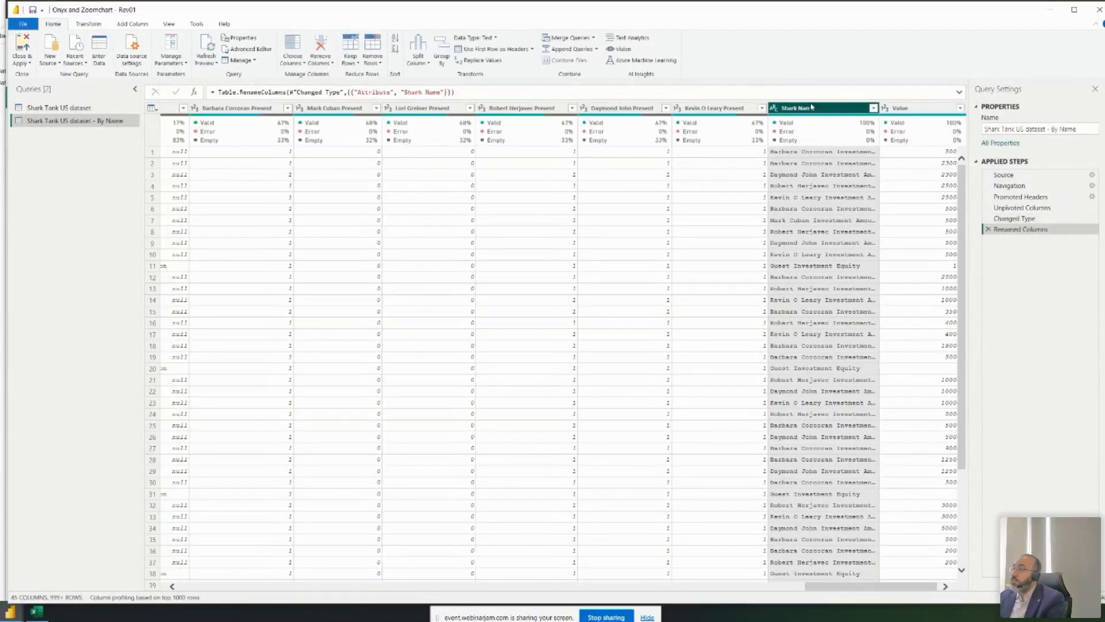
# - Review the By Name query's M code in the Advanced Editor
pyautogui.doubleClick(933, 108)
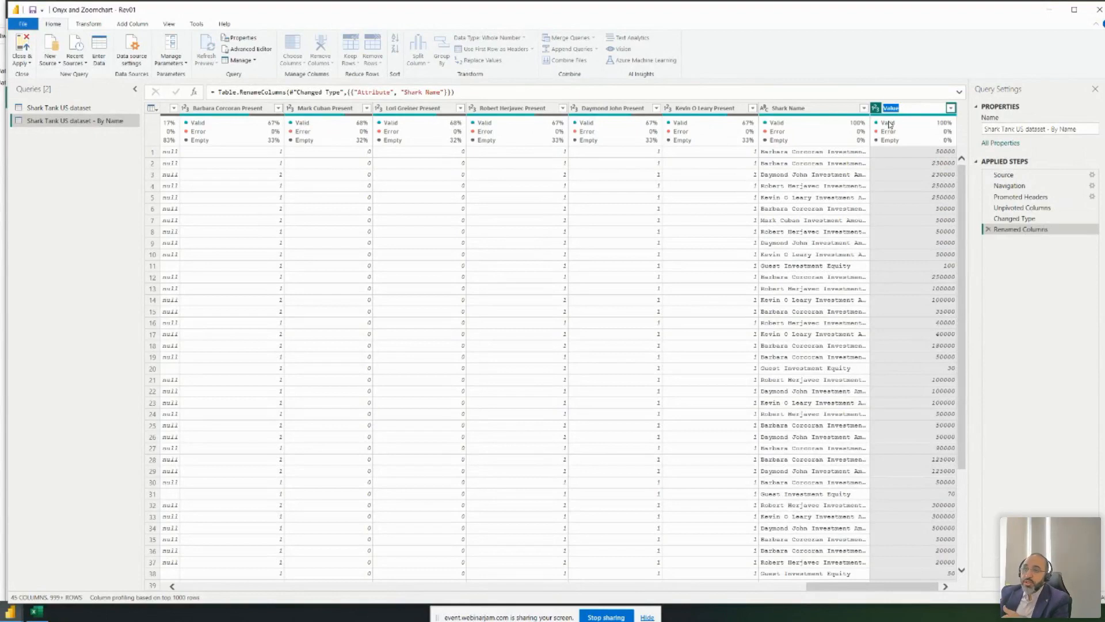
pyautogui.rightClick(129, 116)
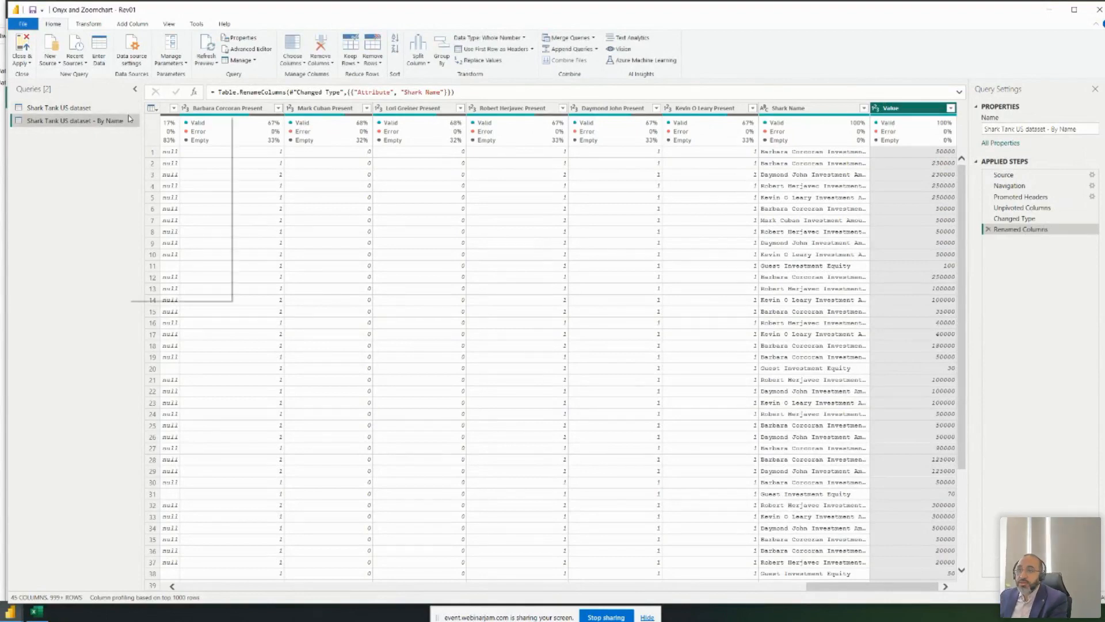
pyautogui.click(169, 283)
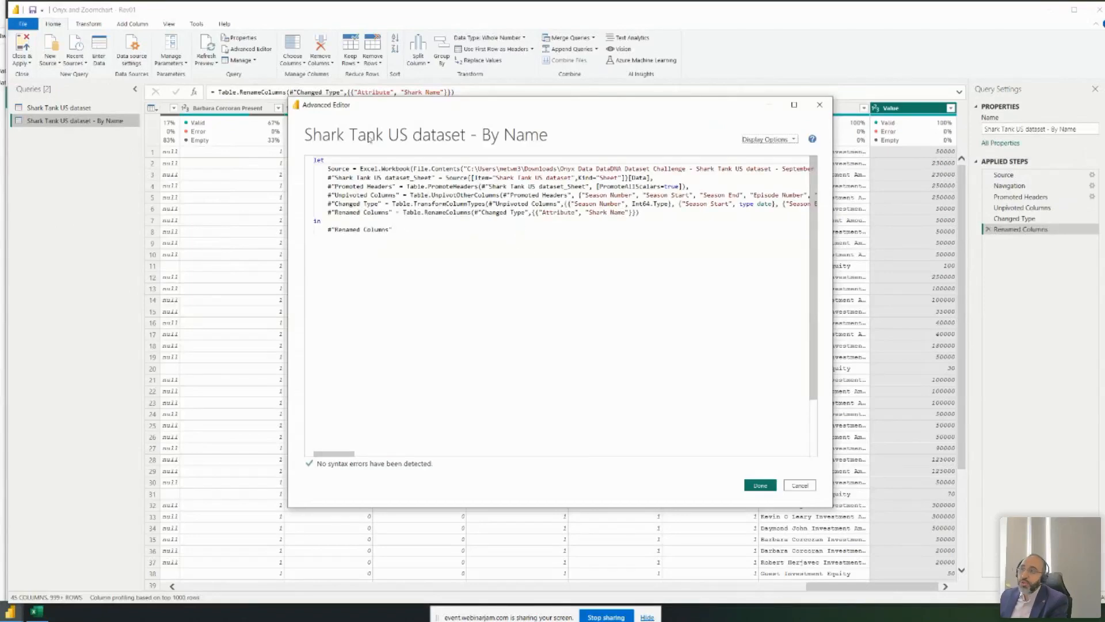
pyautogui.click(819, 105)
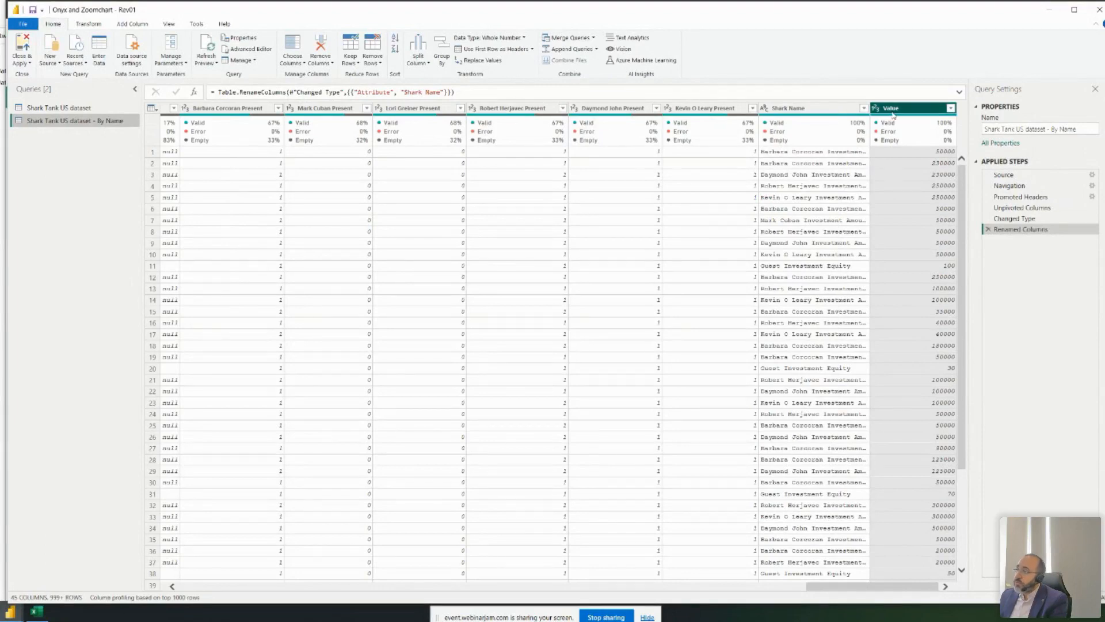
pyautogui.rightClick(107, 122)
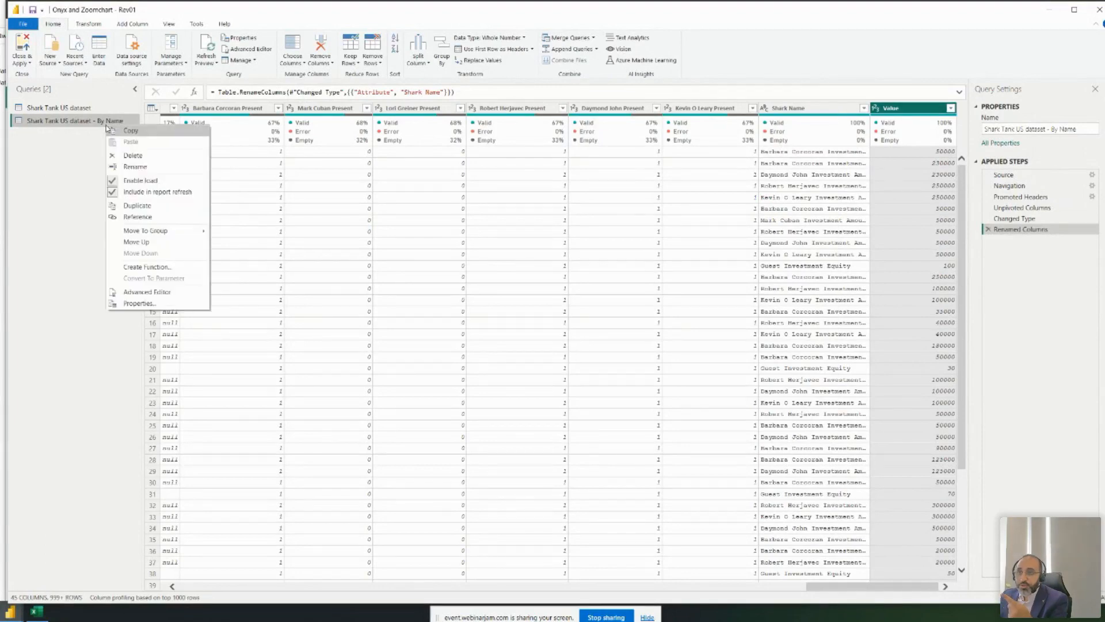
pyautogui.click(168, 292)
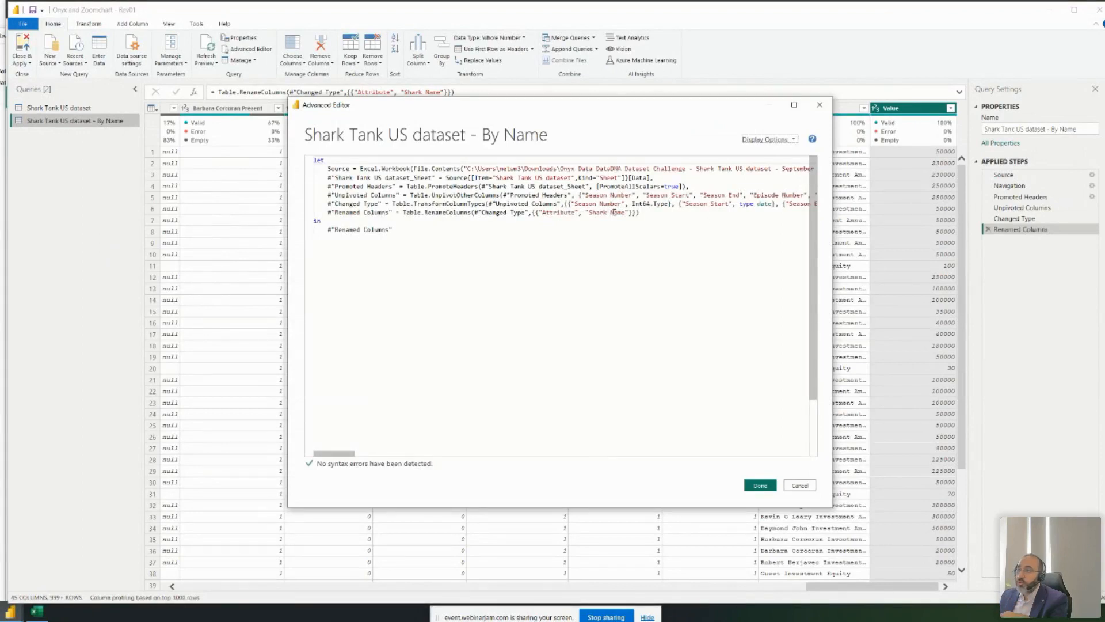
pyautogui.click(820, 105)
# - Rename the Value column to 'Inves. Amount', correcting the 'AMpunt' typo
pyautogui.doubleClick(901, 108)
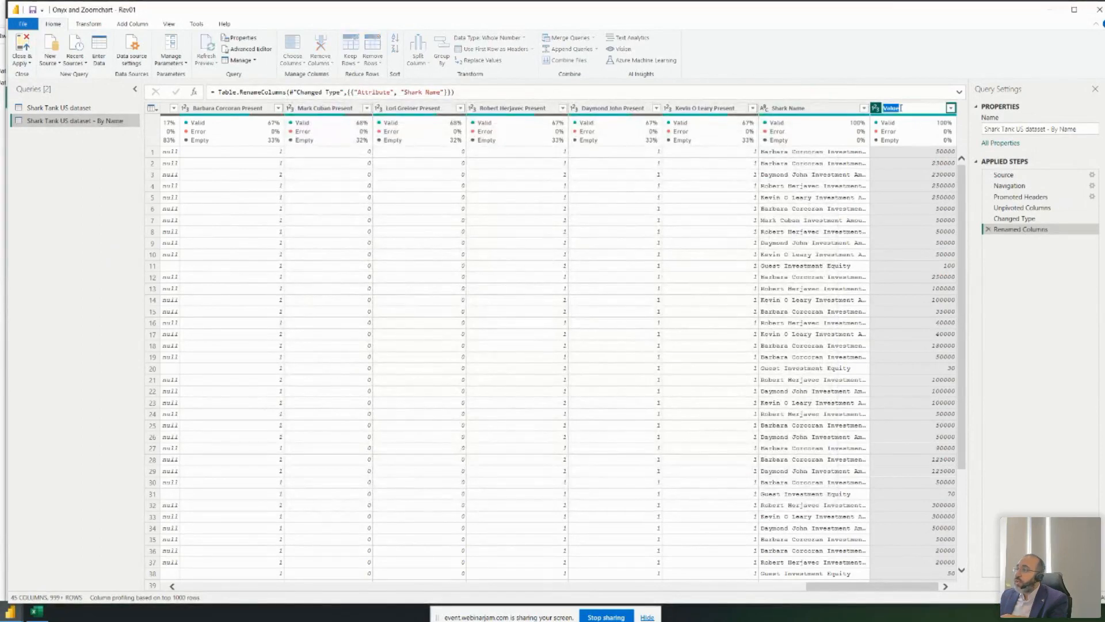
pyautogui.write('Inves. AMp')
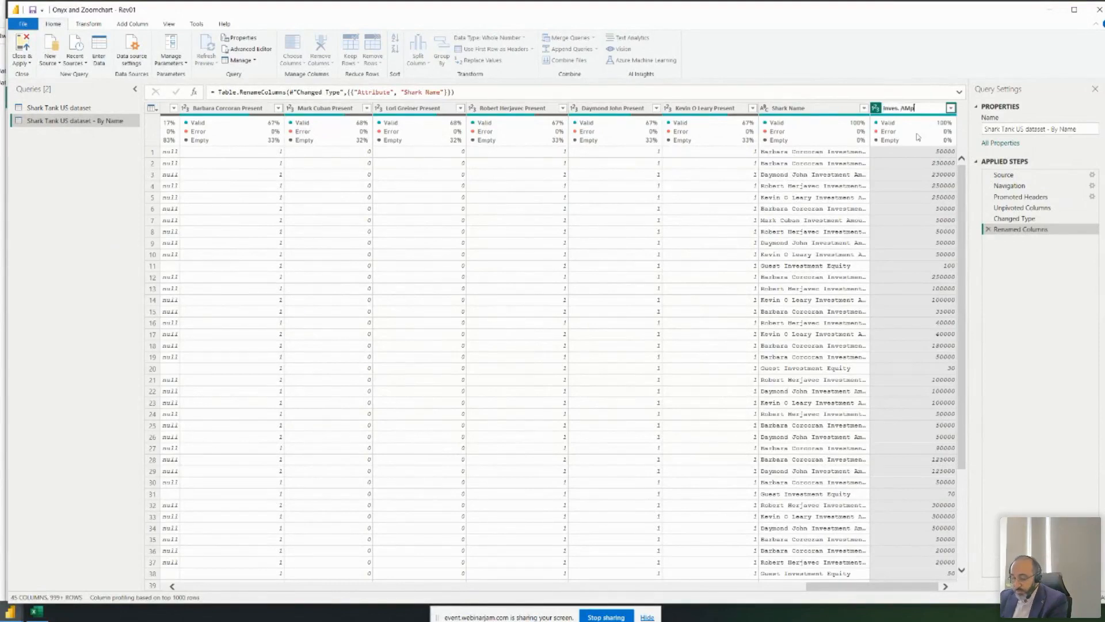
pyautogui.write('unt')
pyautogui.press('Return')
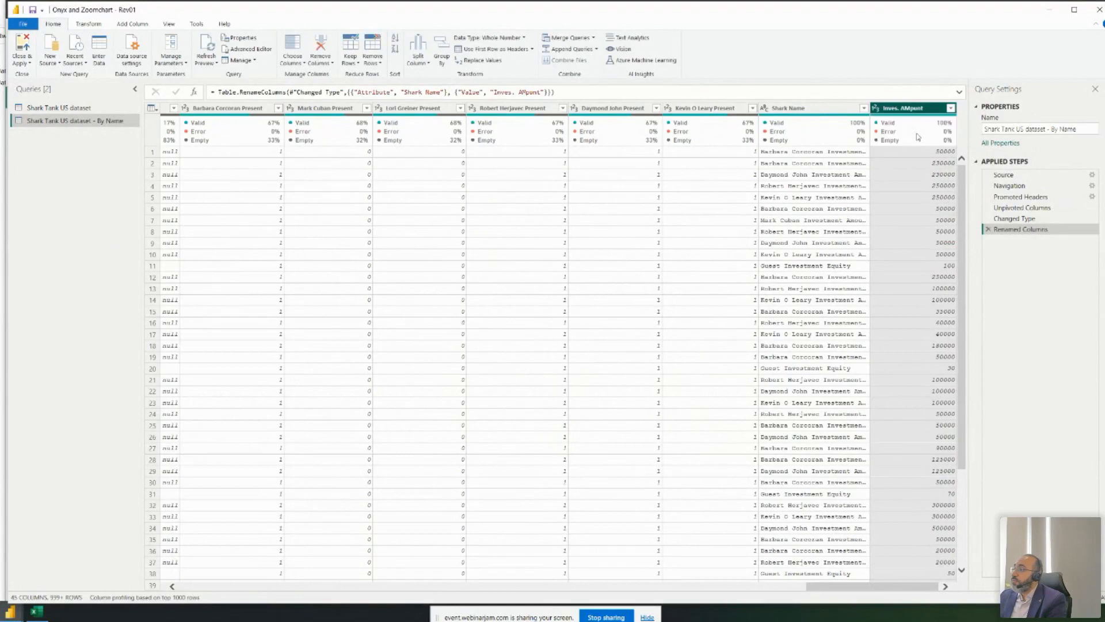
pyautogui.doubleClick(919, 107)
pyautogui.doubleClick(919, 107)
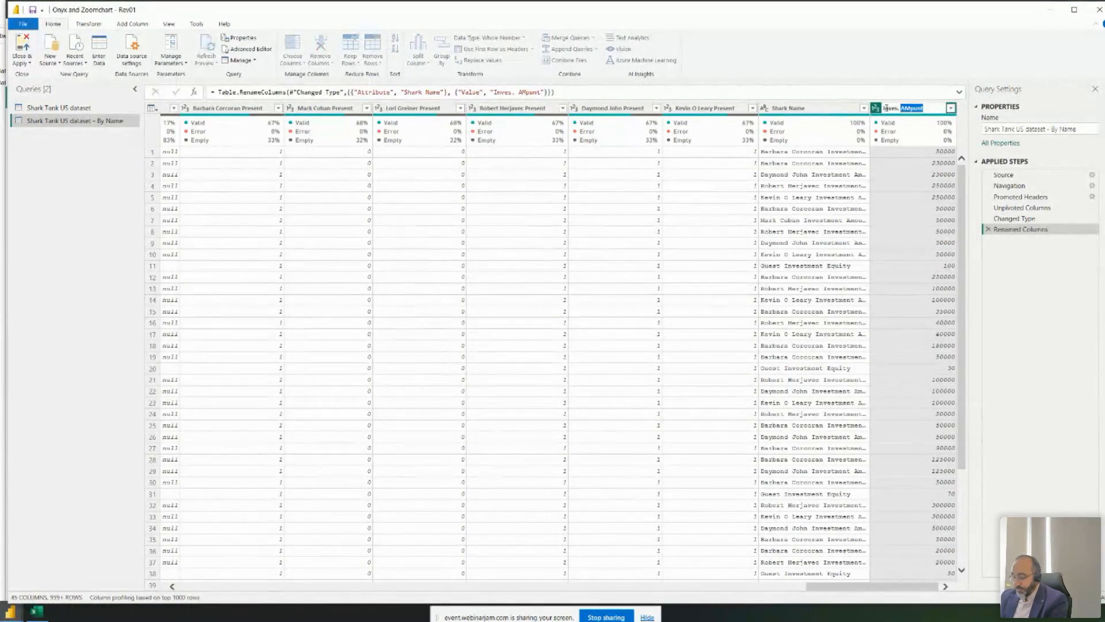
pyautogui.write('Amount')
pyautogui.press('Return')
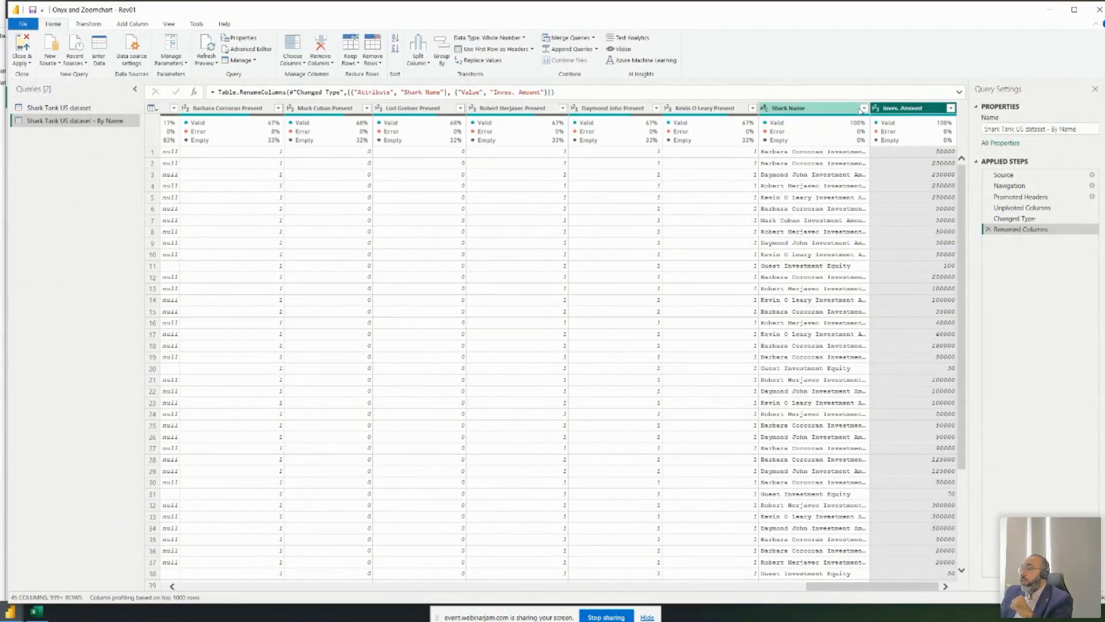
# - Duplicate the Shark Name column into a Shark Name - Copy column
pyautogui.moveTo(870, 111); pyautogui.dragTo(878, 110)
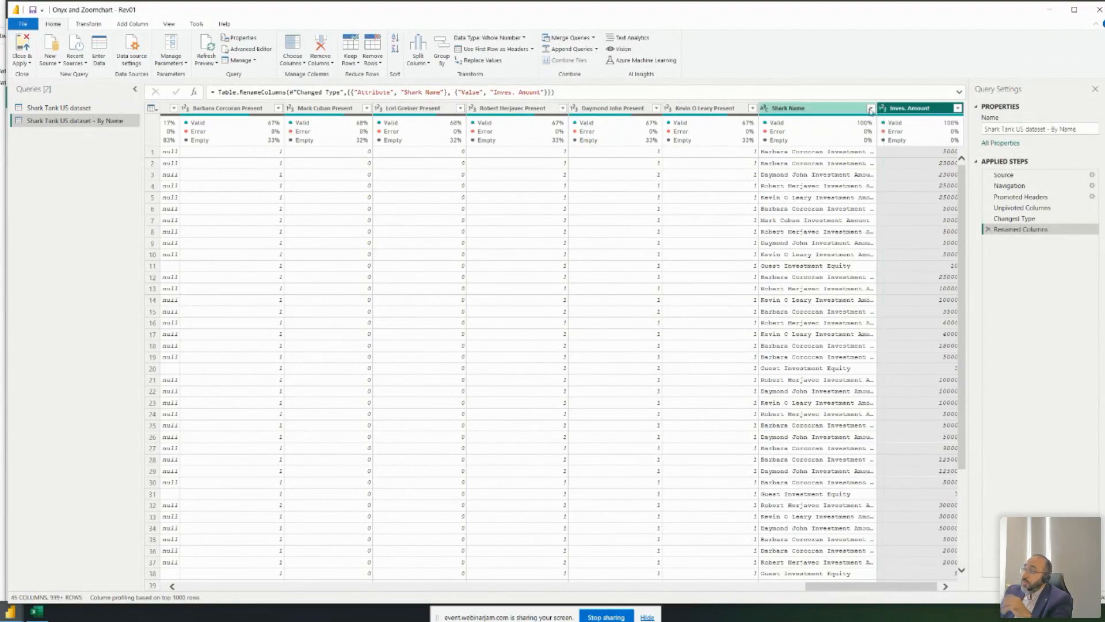
pyautogui.rightClick(834, 108)
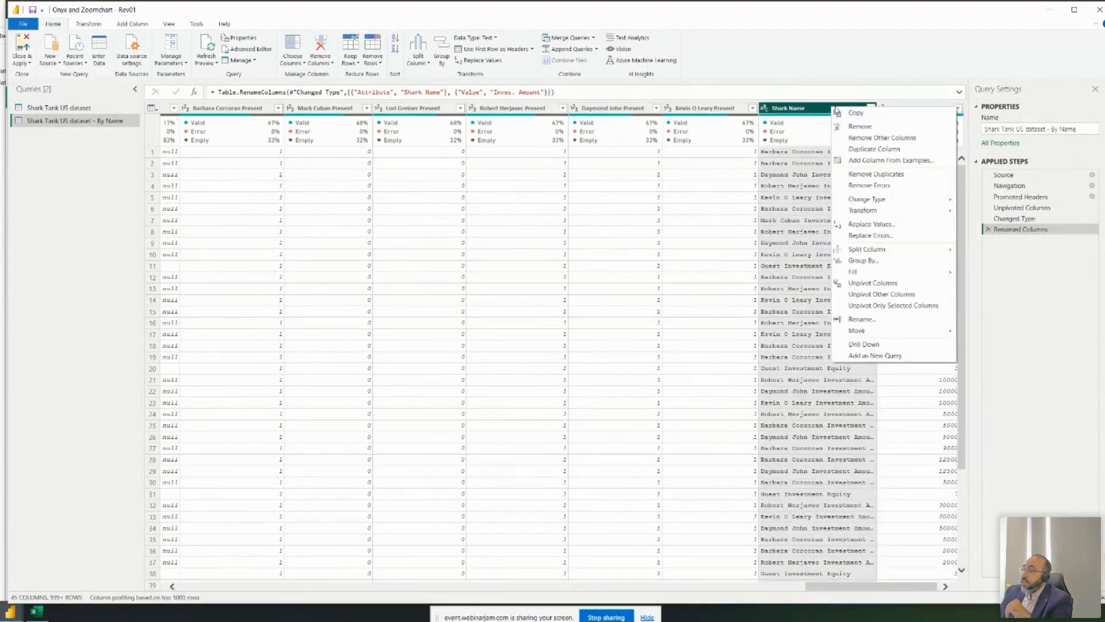
pyautogui.click(870, 150)
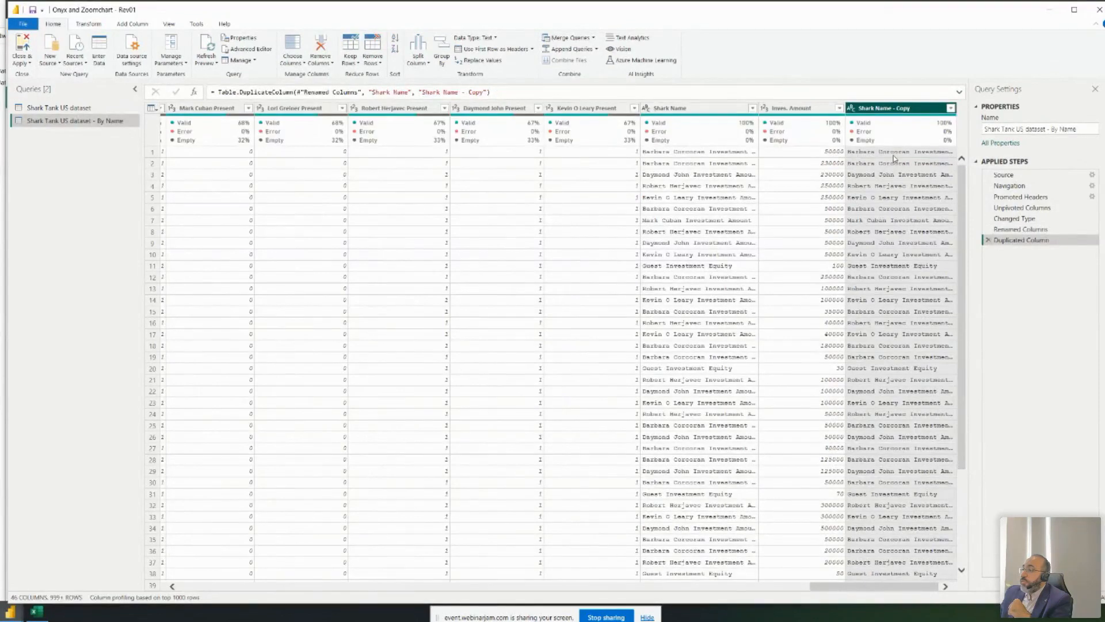
# - In Shark Name - Copy, replace 'Investment Amount' with nothing to leave bare shark names
pyautogui.click(895, 153)
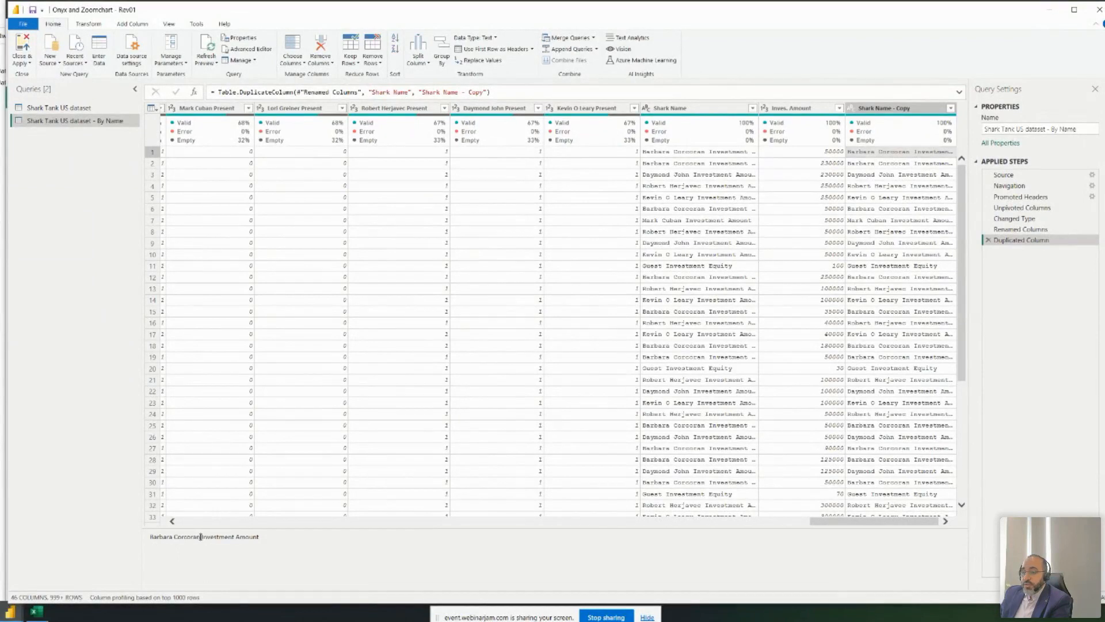
pyautogui.moveTo(199, 537); pyautogui.dragTo(262, 536)
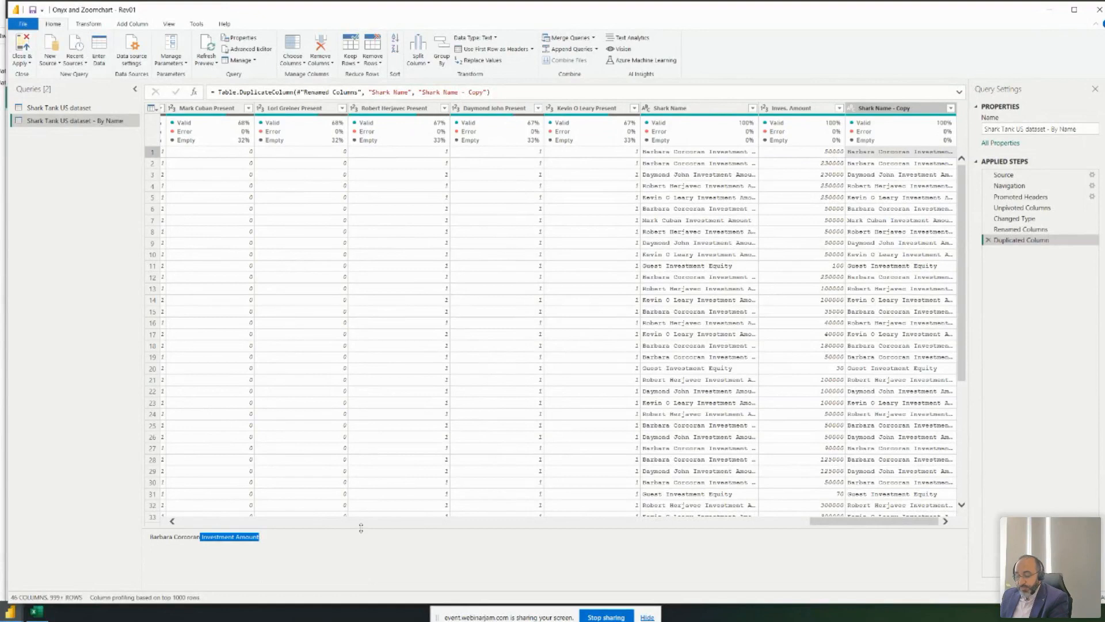
pyautogui.rightClick(867, 173)
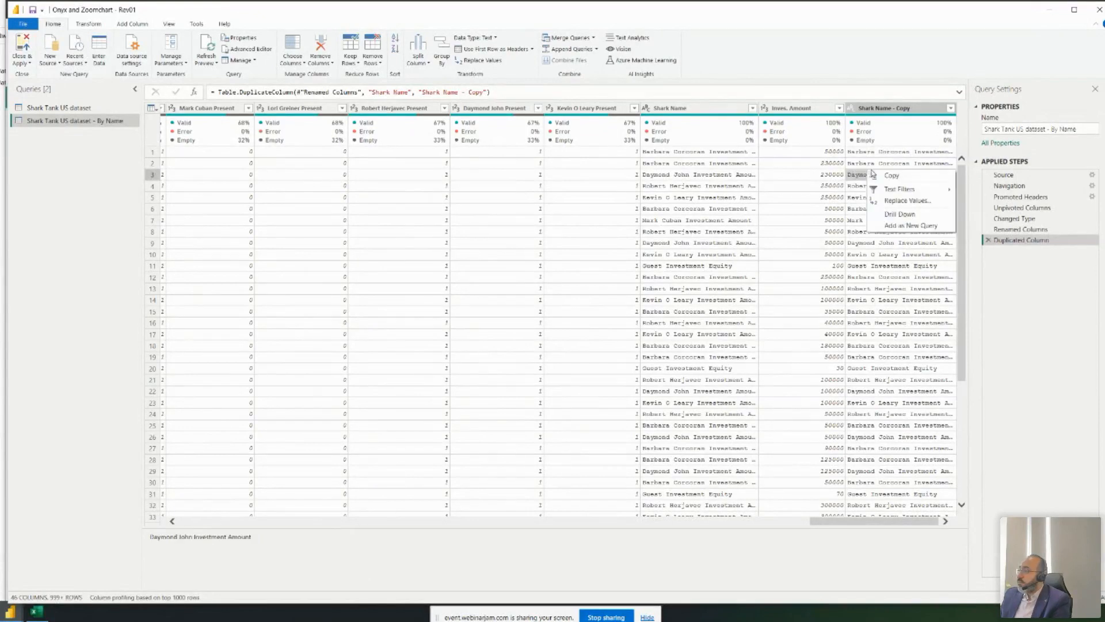
pyautogui.click(908, 201)
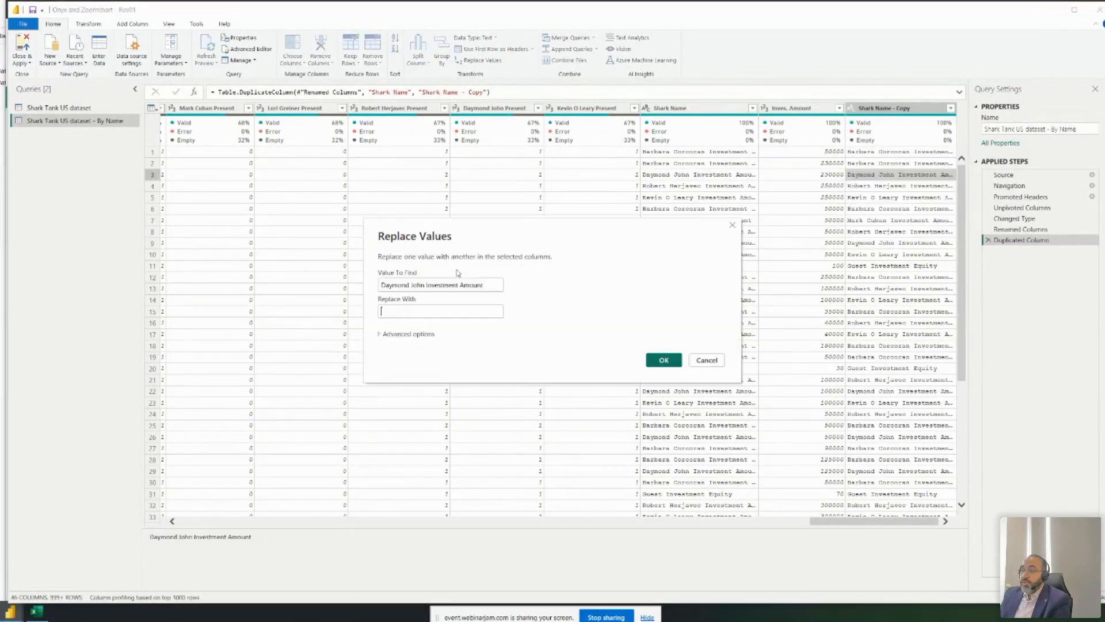
pyautogui.moveTo(423, 285); pyautogui.dragTo(282, 277)
pyautogui.press('BackSpace')
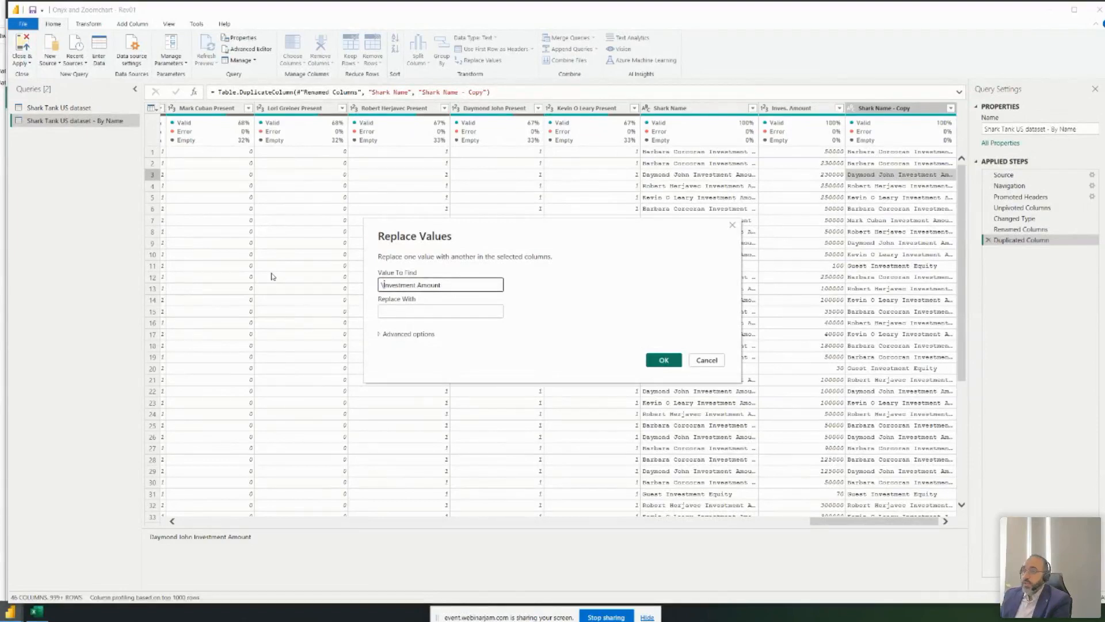
pyautogui.click(666, 363)
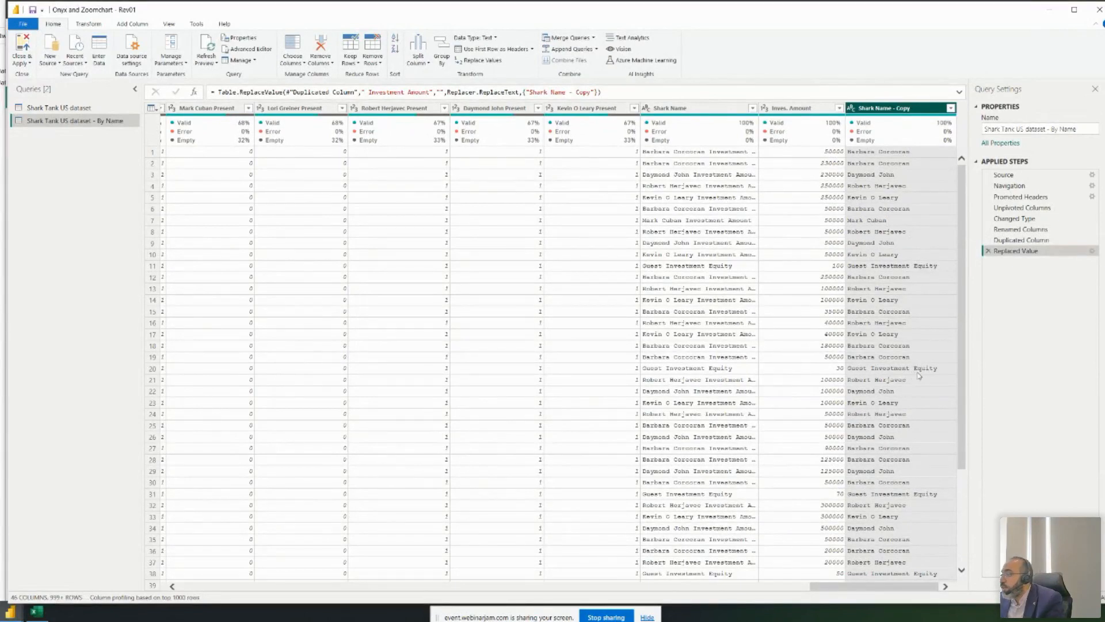
# - Compare the Unpivoted Columns and Changed Type steps, ending back at Unpivoted Columns
pyautogui.click(1022, 207)
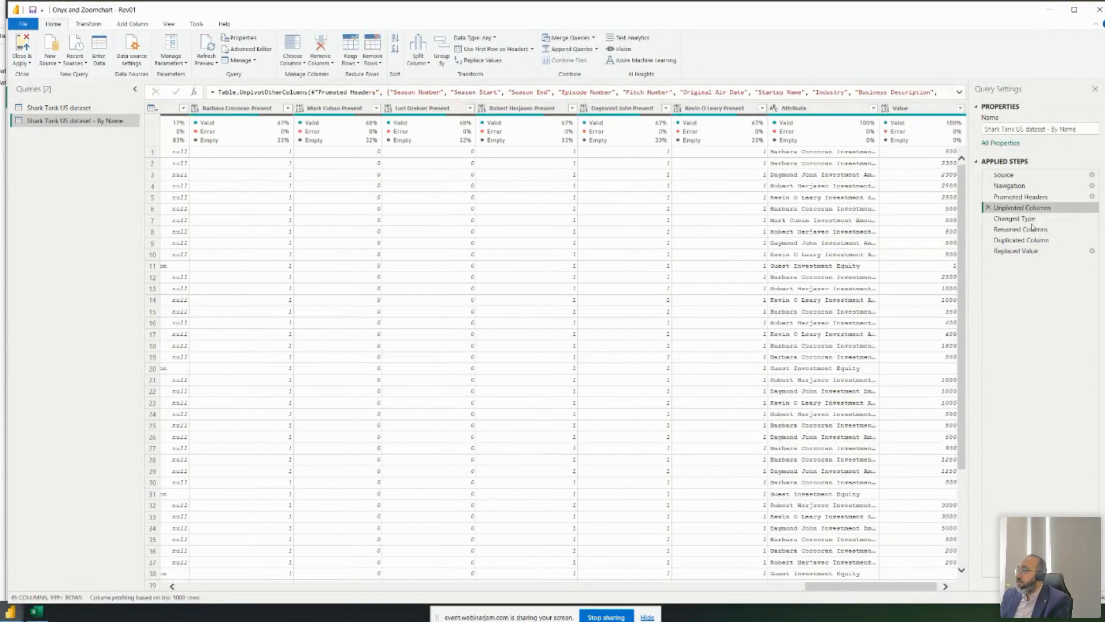
pyautogui.click(1031, 220)
pyautogui.moveTo(832, 588); pyautogui.dragTo(942, 586)
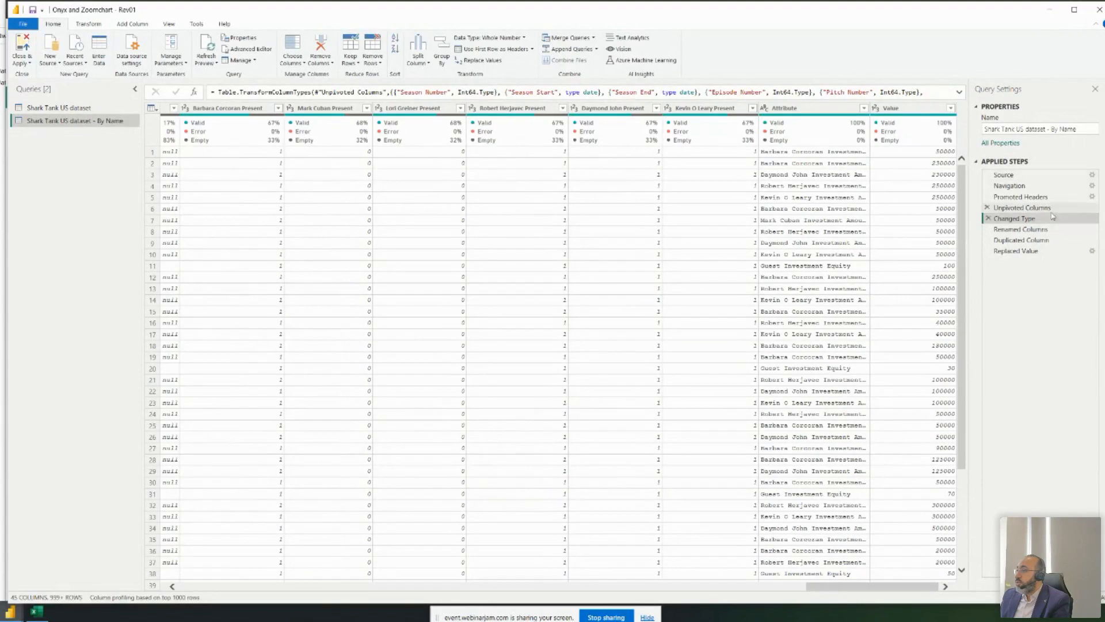
pyautogui.click(1022, 208)
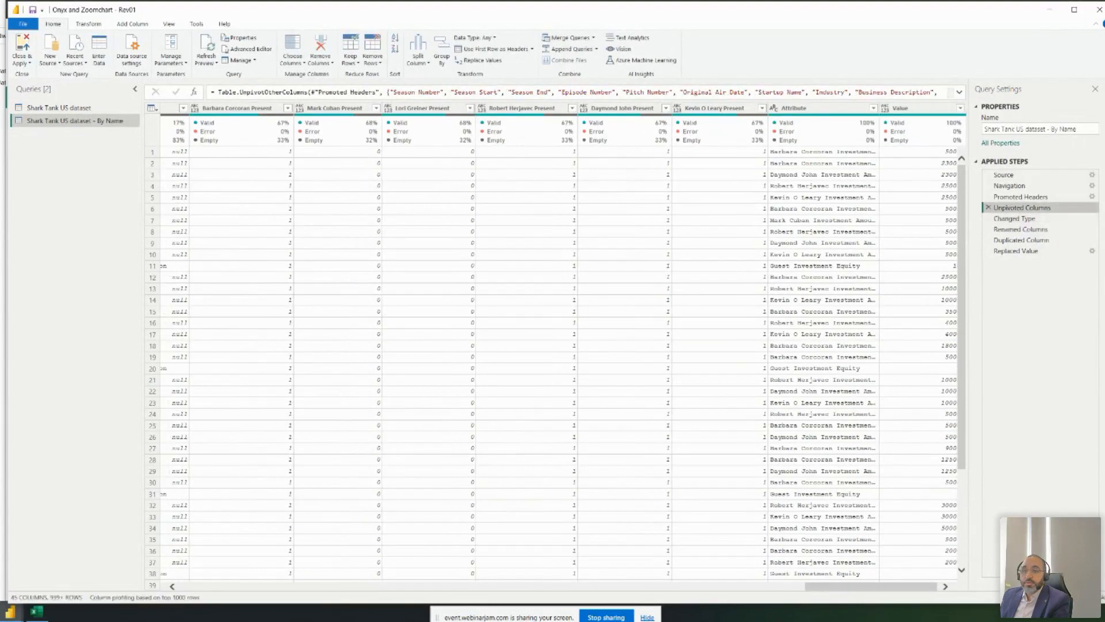
pyautogui.rightClick(100, 123)
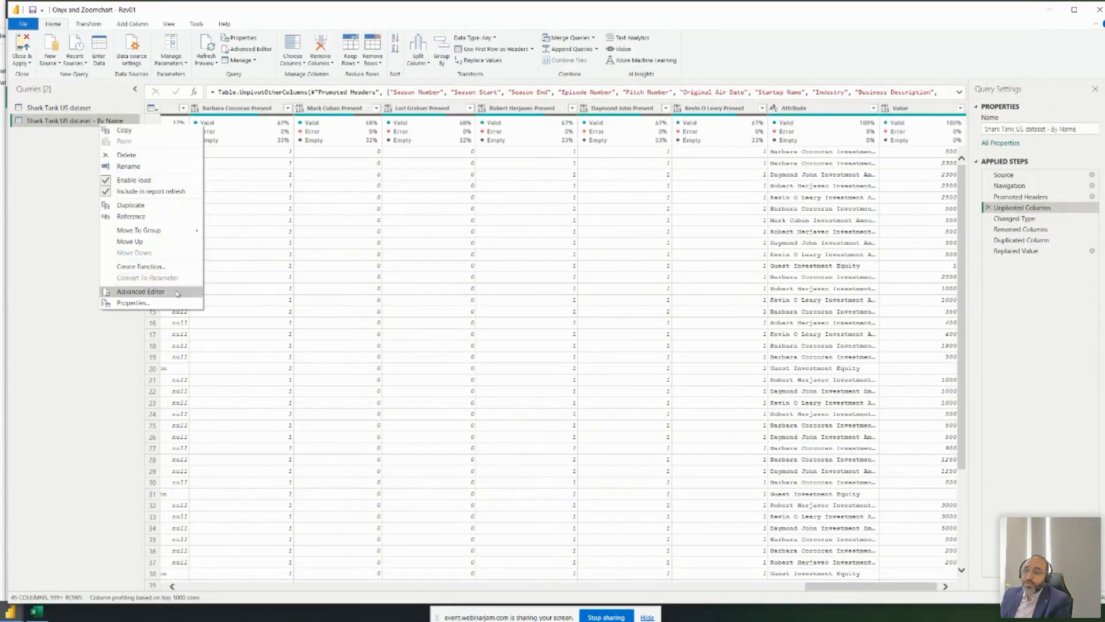
# - Read through the By Name query's M code in the Advanced Editor and cancel
pyautogui.click(141, 291)
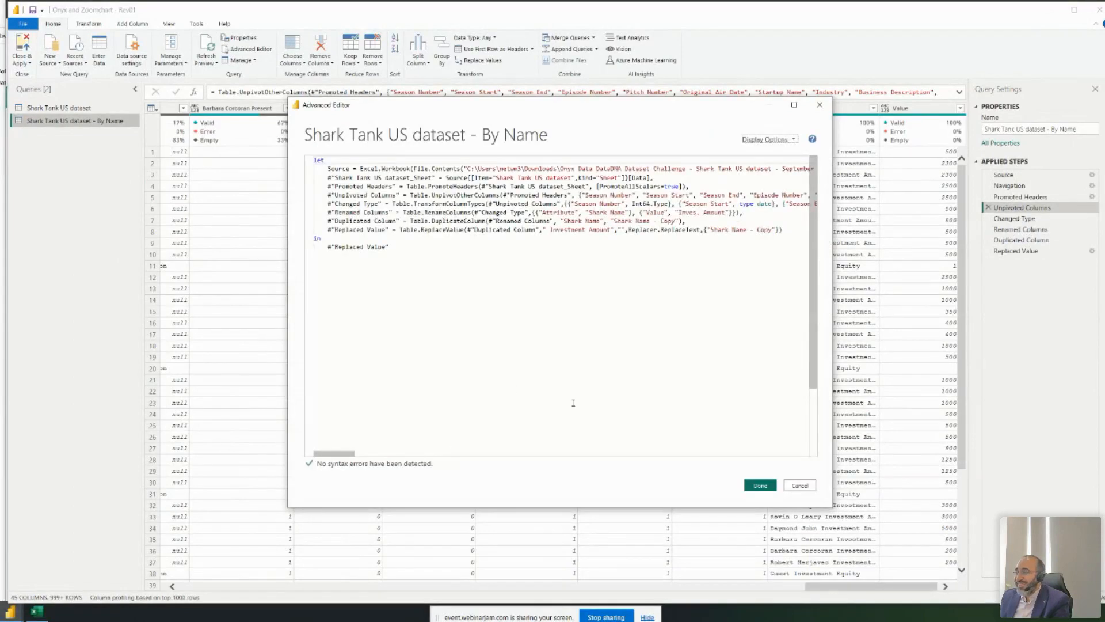
pyautogui.moveTo(325, 453); pyautogui.dragTo(608, 455)
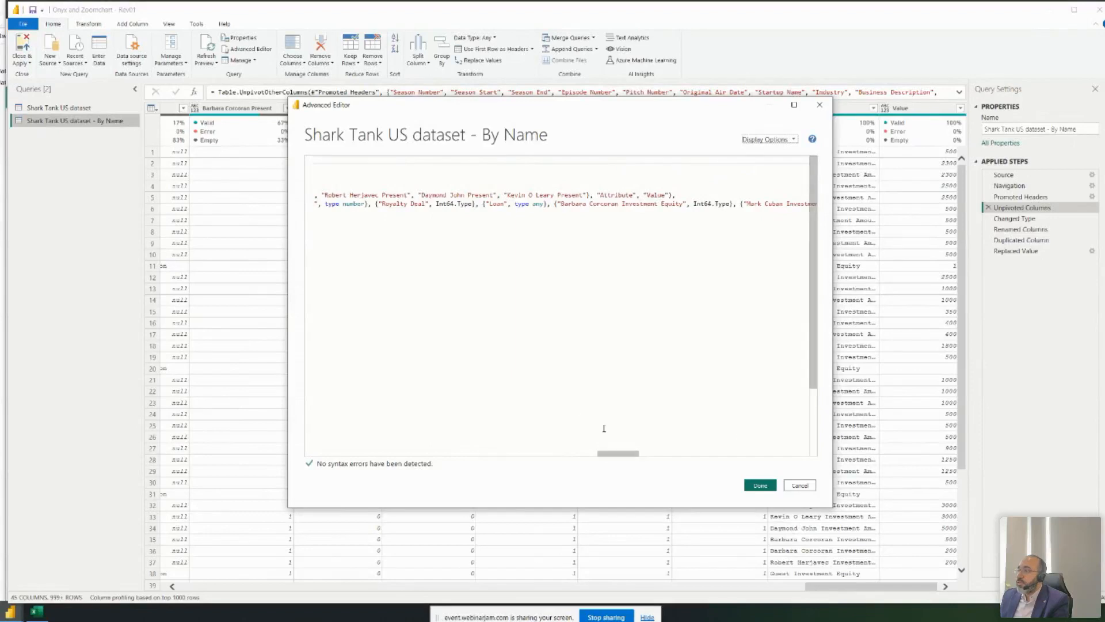
pyautogui.moveTo(621, 455); pyautogui.dragTo(648, 455)
pyautogui.click(799, 485)
# - Widen the Attribute column to reveal full values such as Guest Investment Equity
pyautogui.click(870, 198)
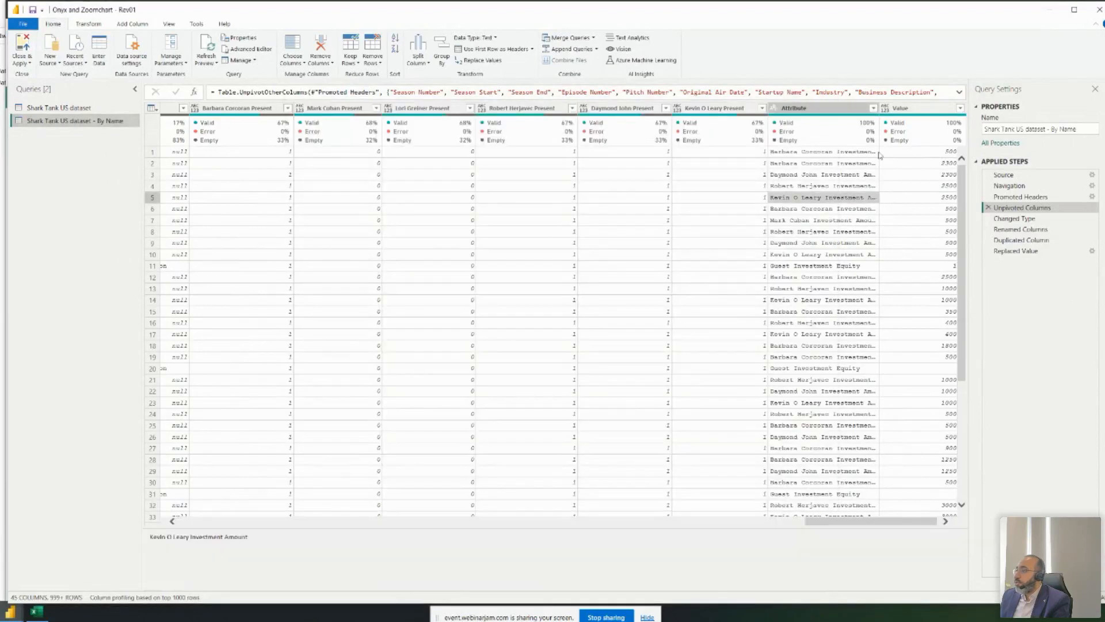
pyautogui.moveTo(880, 112); pyautogui.dragTo(928, 111)
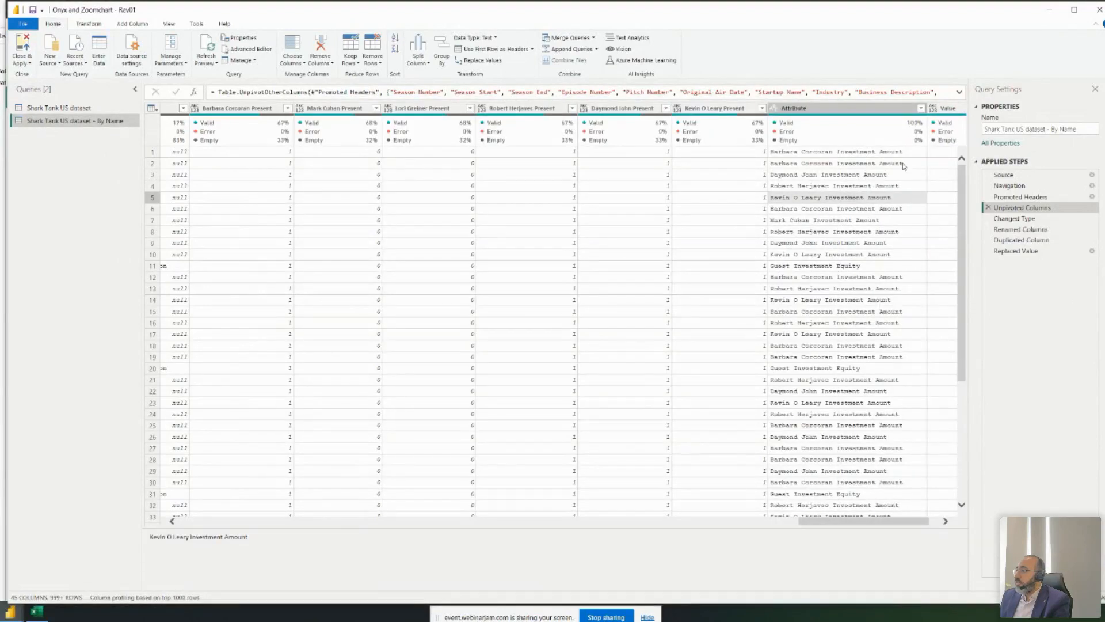
pyautogui.click(812, 268)
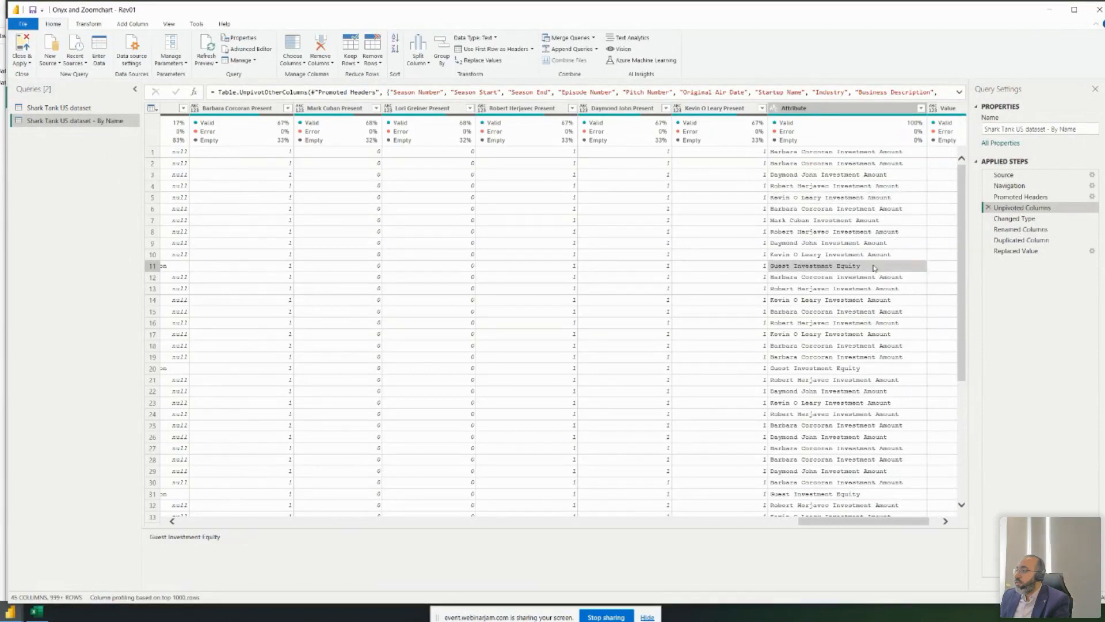
# - Examine the unpivot step's code line in the By Name query's Advanced Editor
pyautogui.rightClick(91, 121)
pyautogui.click(116, 287)
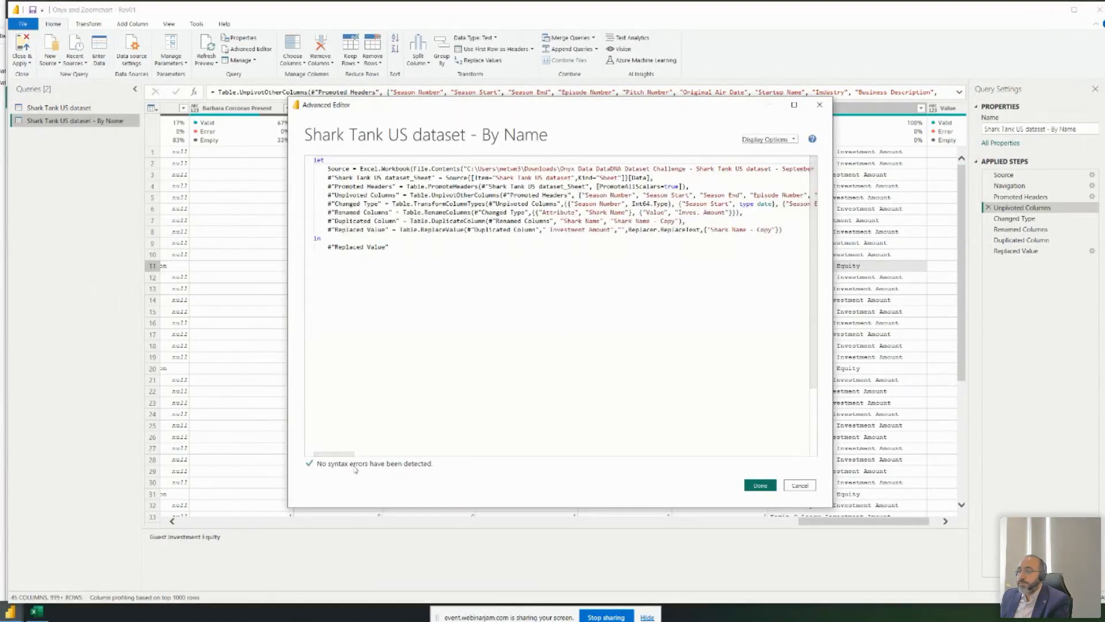
pyautogui.moveTo(397, 196); pyautogui.dragTo(702, 195)
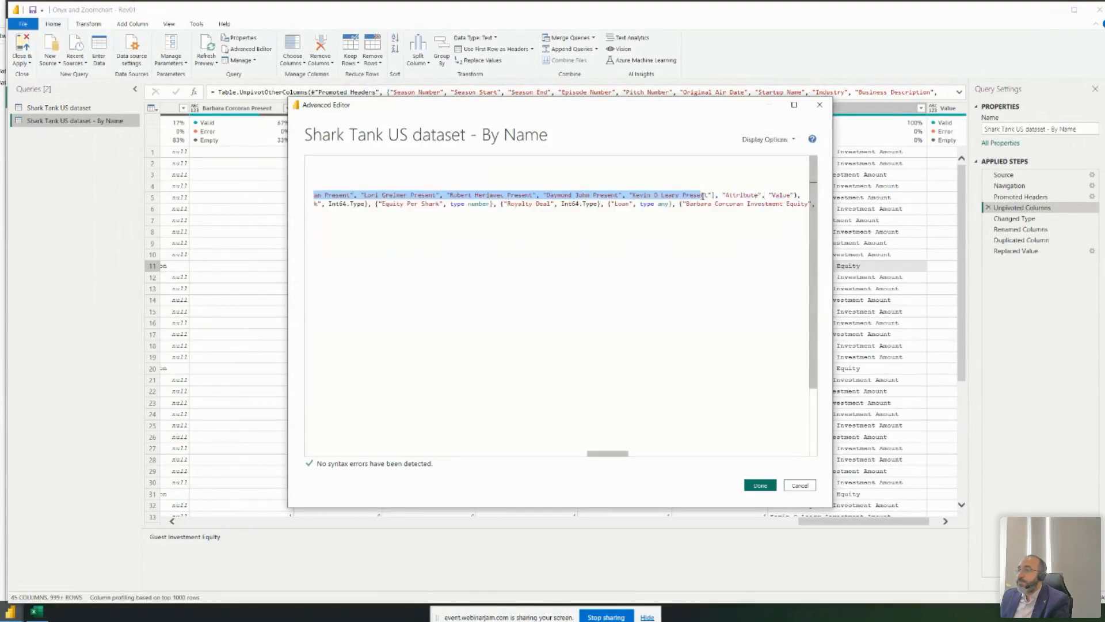
pyautogui.click(750, 195)
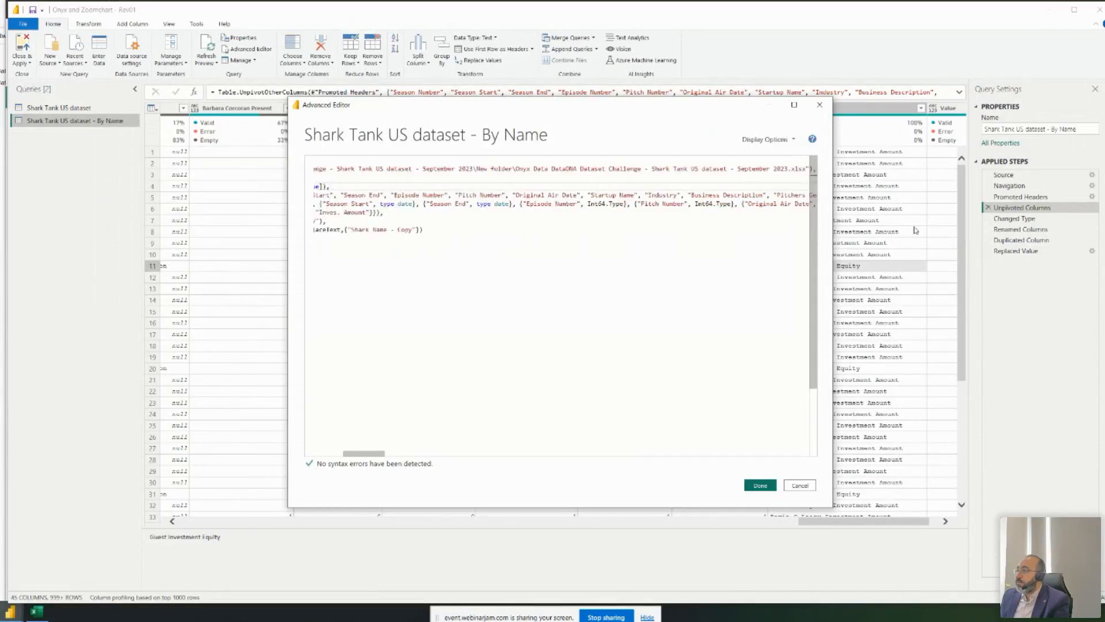
pyautogui.click(820, 105)
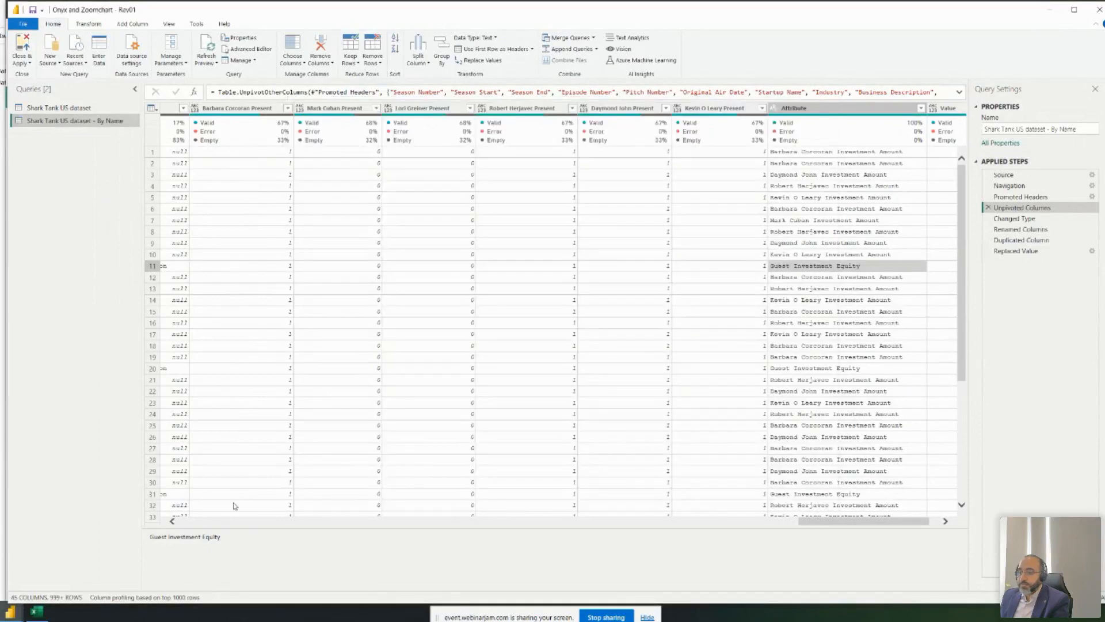
# - Add 'Guest Investment Equity' to the UnpivotOtherColumns kept-columns list and apply the code
pyautogui.moveTo(252, 539); pyautogui.dragTo(134, 540)
pyautogui.hotkey('ctrl', 'c')
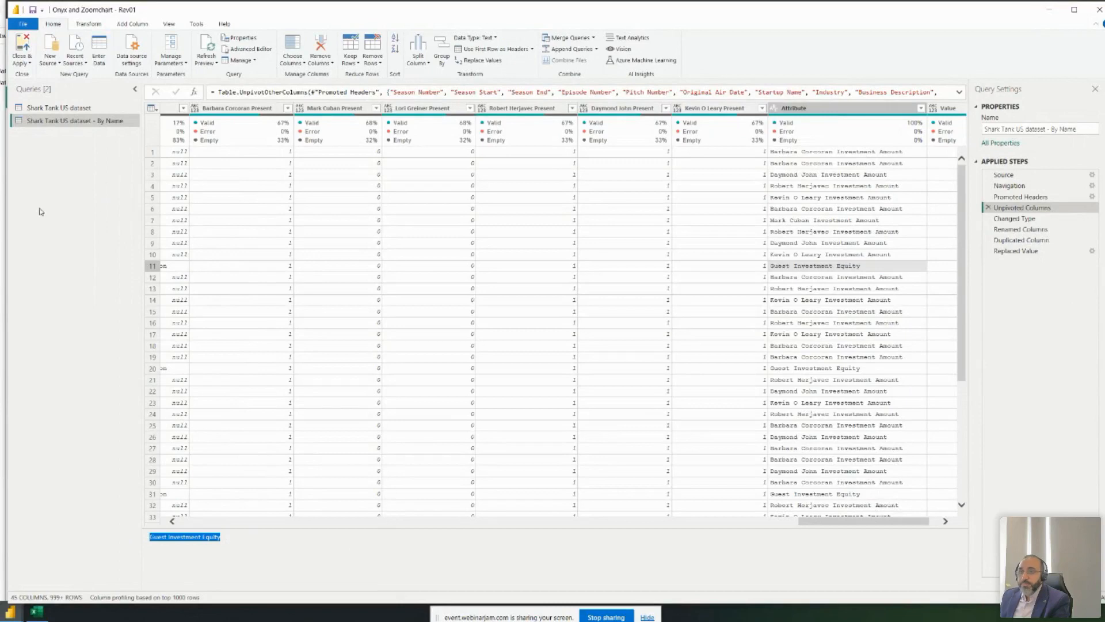
pyautogui.rightClick(64, 122)
pyautogui.click(104, 292)
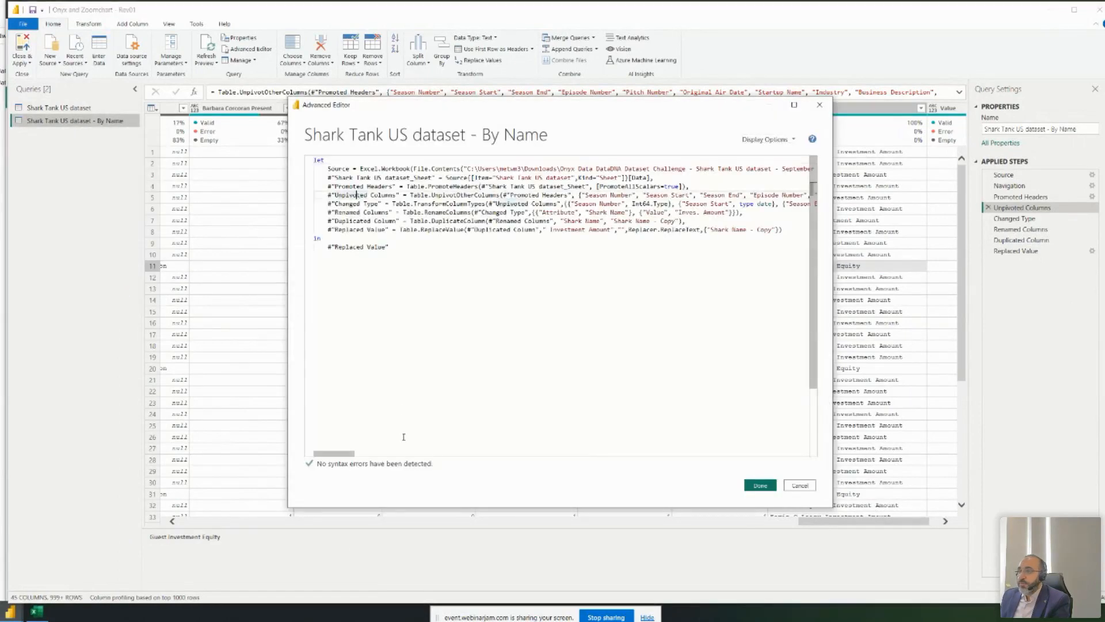
pyautogui.moveTo(334, 454); pyautogui.dragTo(625, 464)
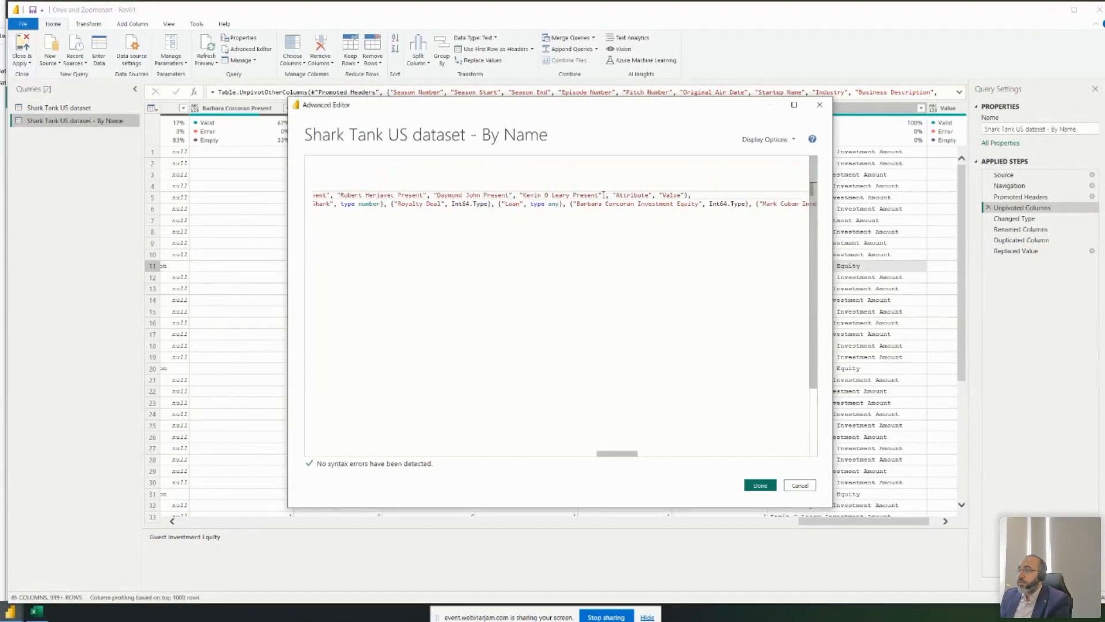
pyautogui.write(',"')
pyautogui.hotkey('ctrl', 'v')
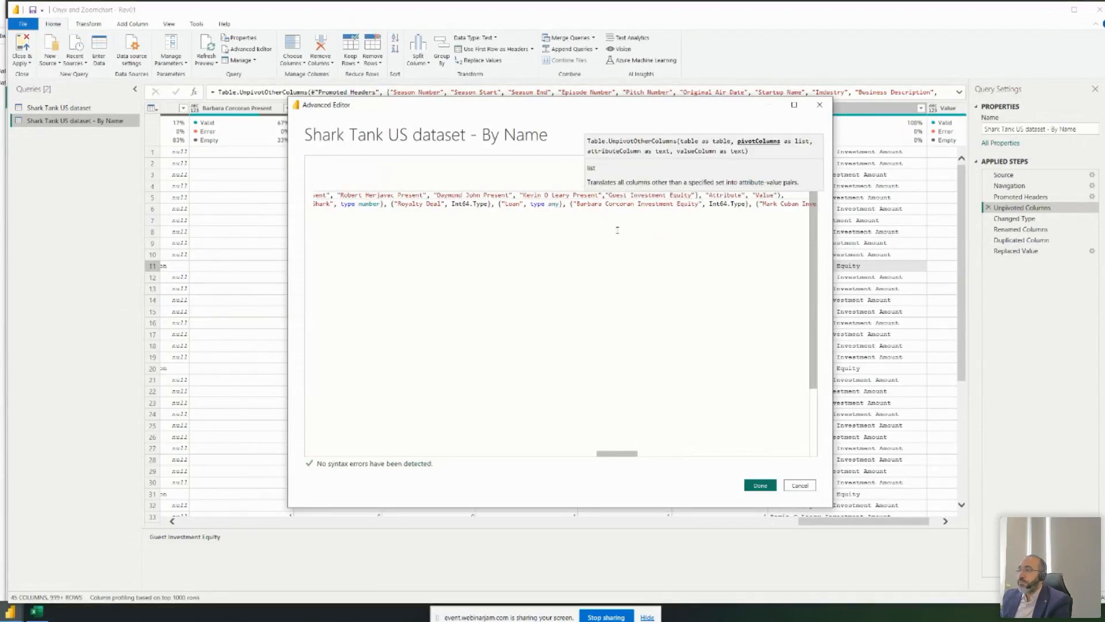
pyautogui.press('Return')
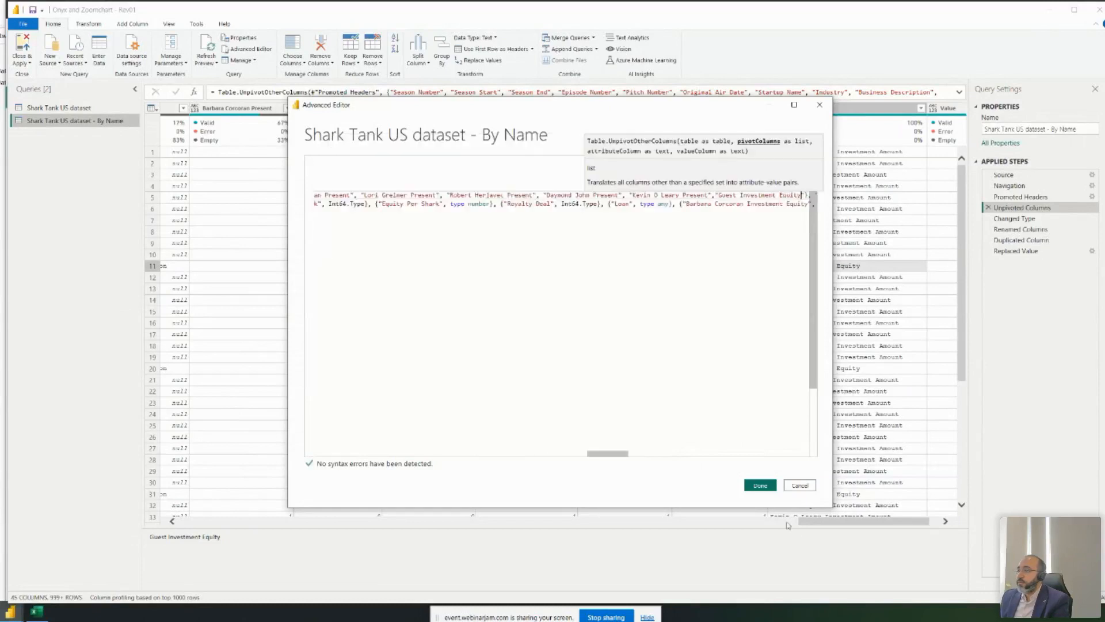
pyautogui.click(760, 485)
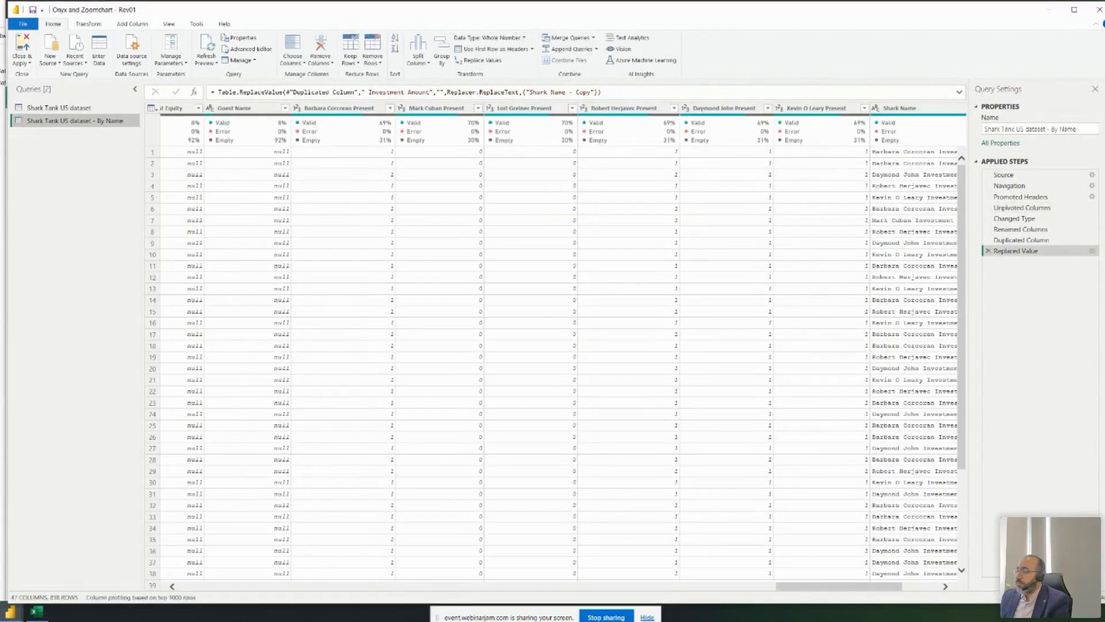
# - Widen the Shark Name column and compare the rename and Replaced Value steps
pyautogui.moveTo(788, 591); pyautogui.dragTo(825, 591)
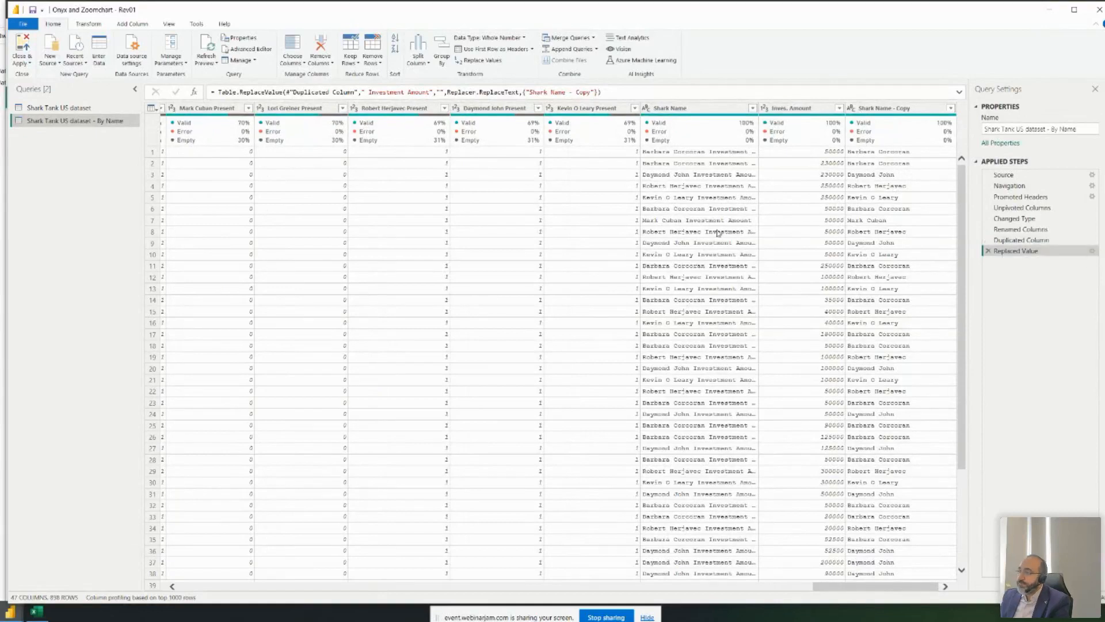
pyautogui.moveTo(759, 108); pyautogui.dragTo(859, 109)
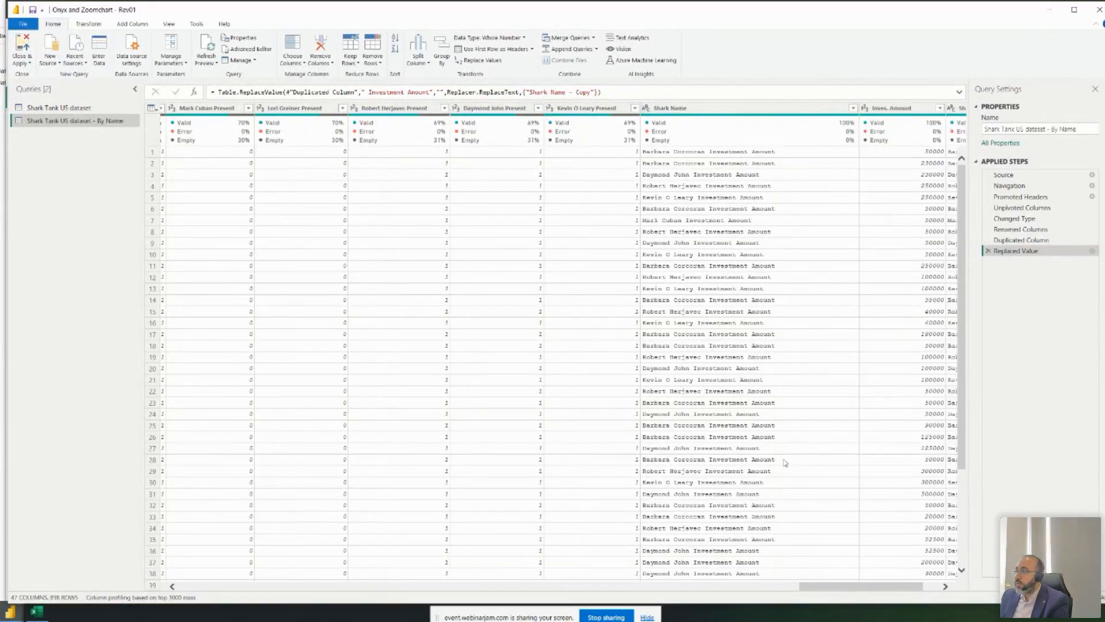
pyautogui.moveTo(841, 587); pyautogui.dragTo(865, 588)
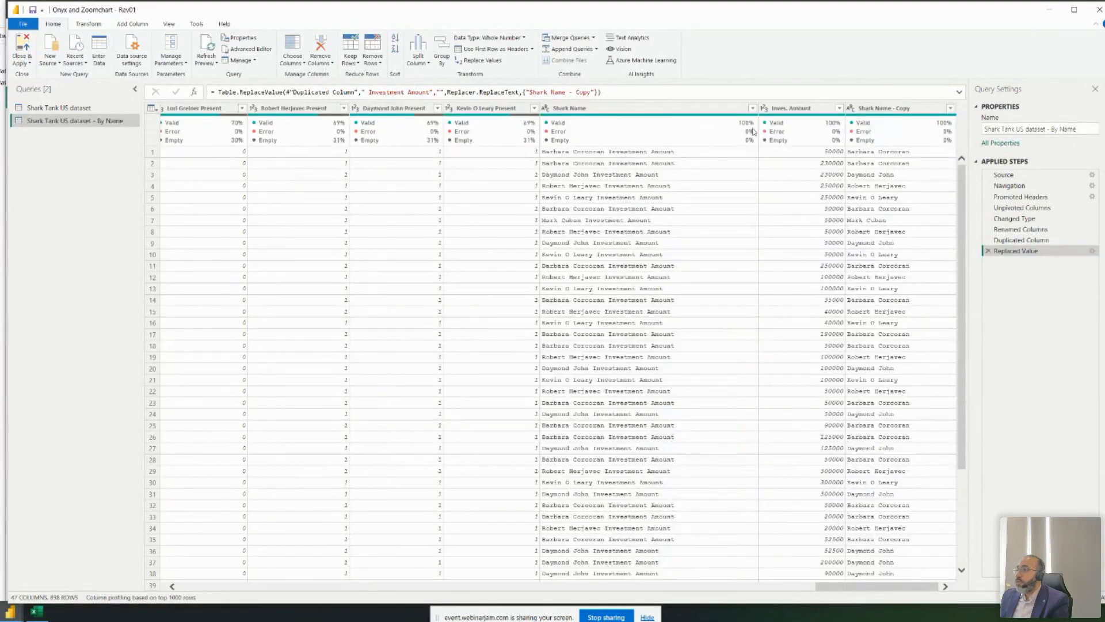
pyautogui.moveTo(759, 107); pyautogui.dragTo(672, 111)
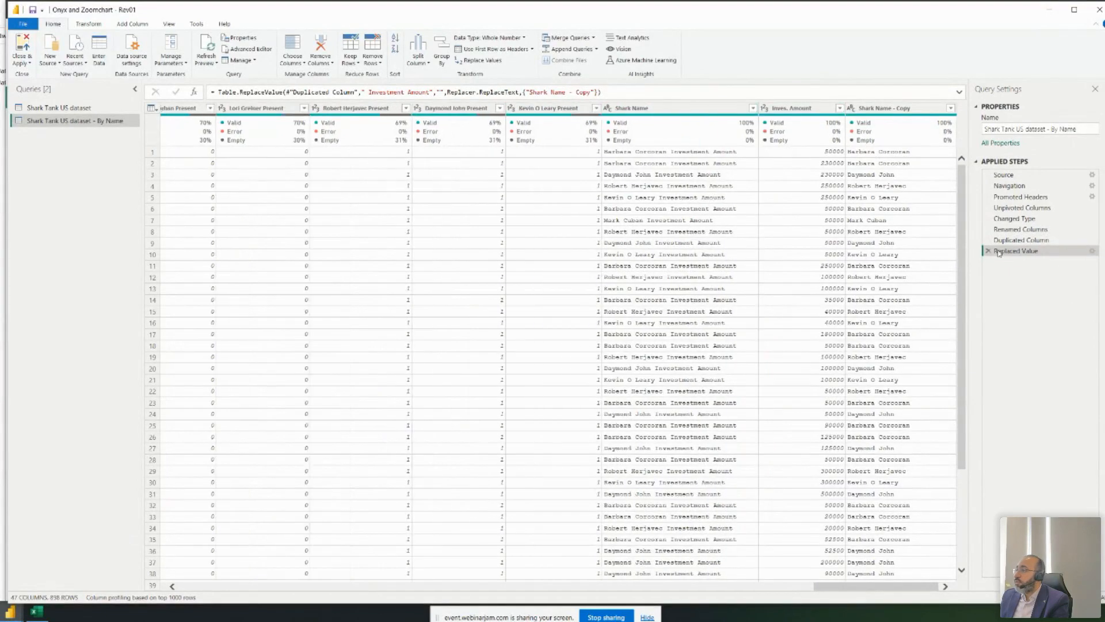
pyautogui.click(1011, 229)
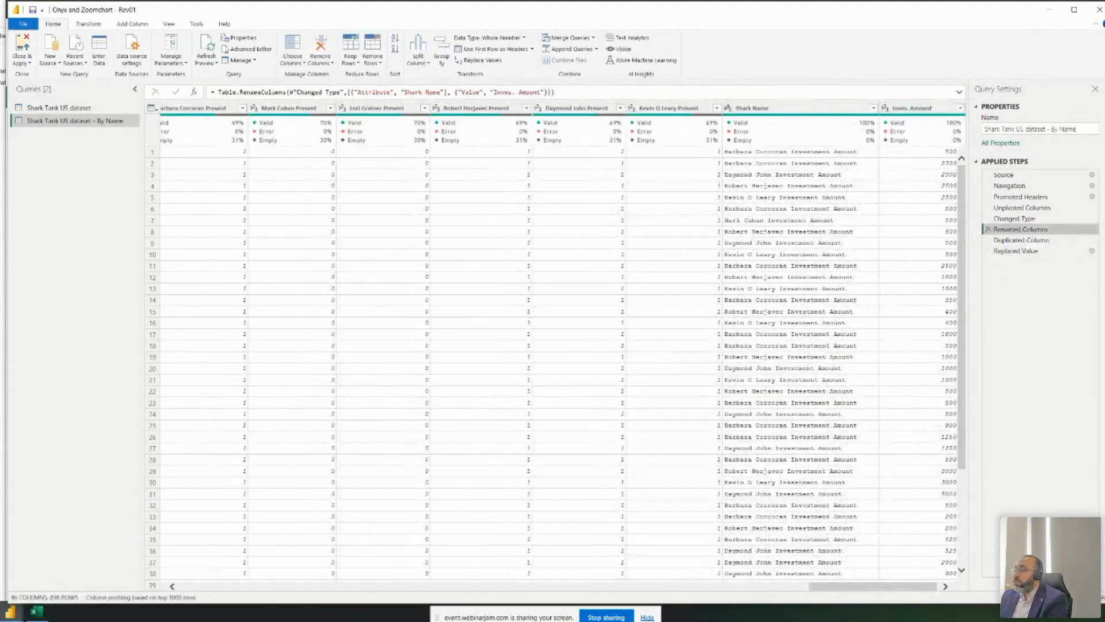
pyautogui.click(1046, 253)
pyautogui.moveTo(887, 593); pyautogui.dragTo(904, 593)
# - Rename Shark Name - Copy to 'Shark Name - final' and Close & Apply the queries
pyautogui.doubleClick(914, 108)
pyautogui.click(922, 106)
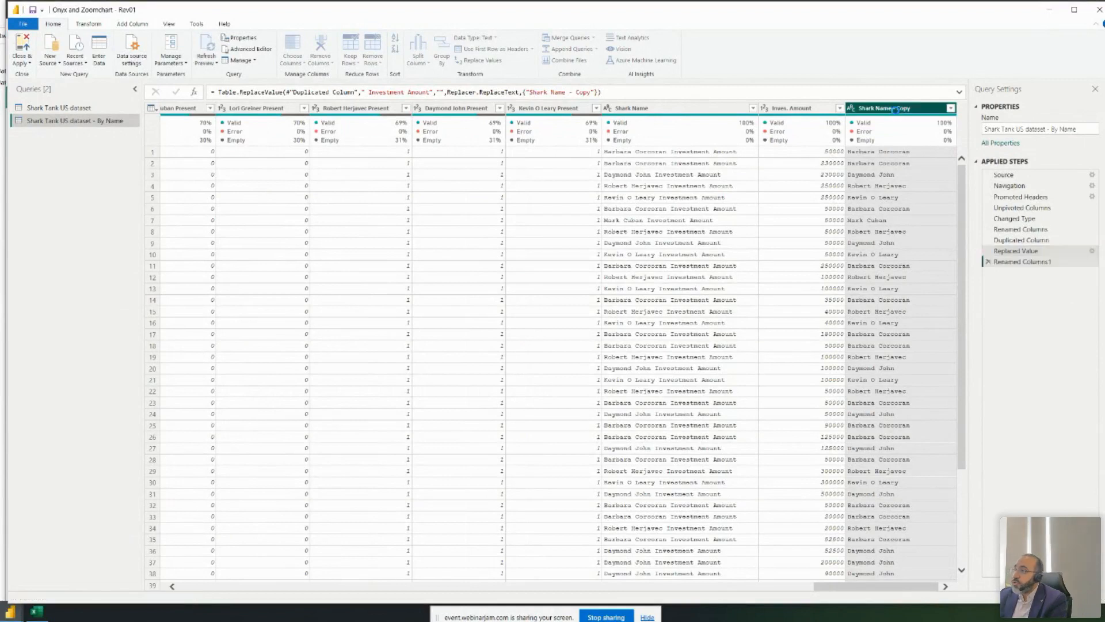
pyautogui.press('Return')
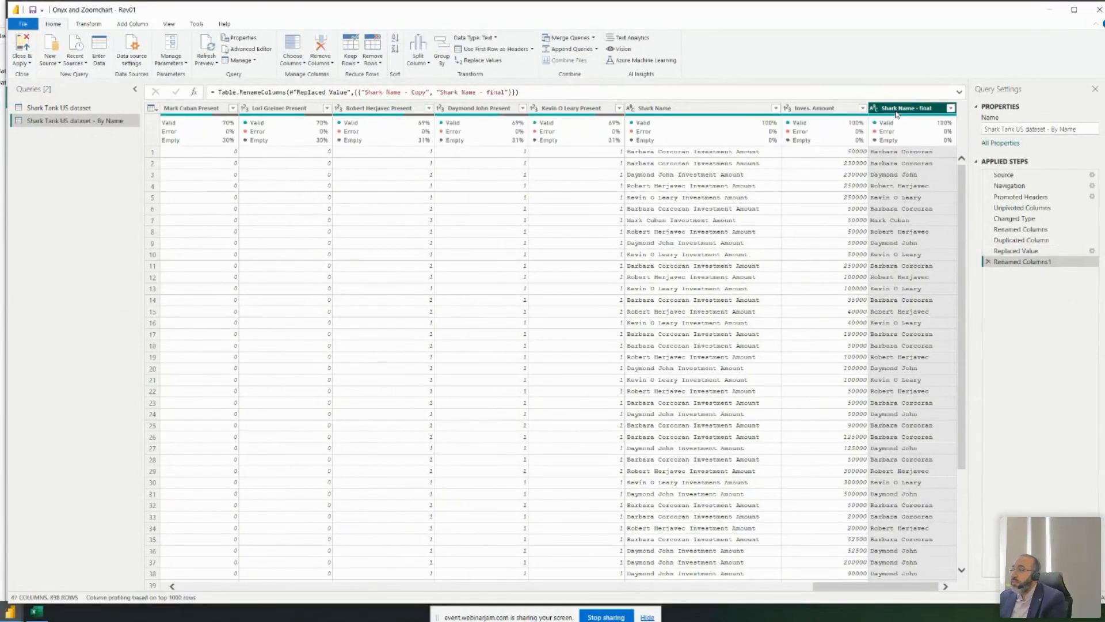
pyautogui.click(693, 163)
pyautogui.scroll(-20, 915, 172)
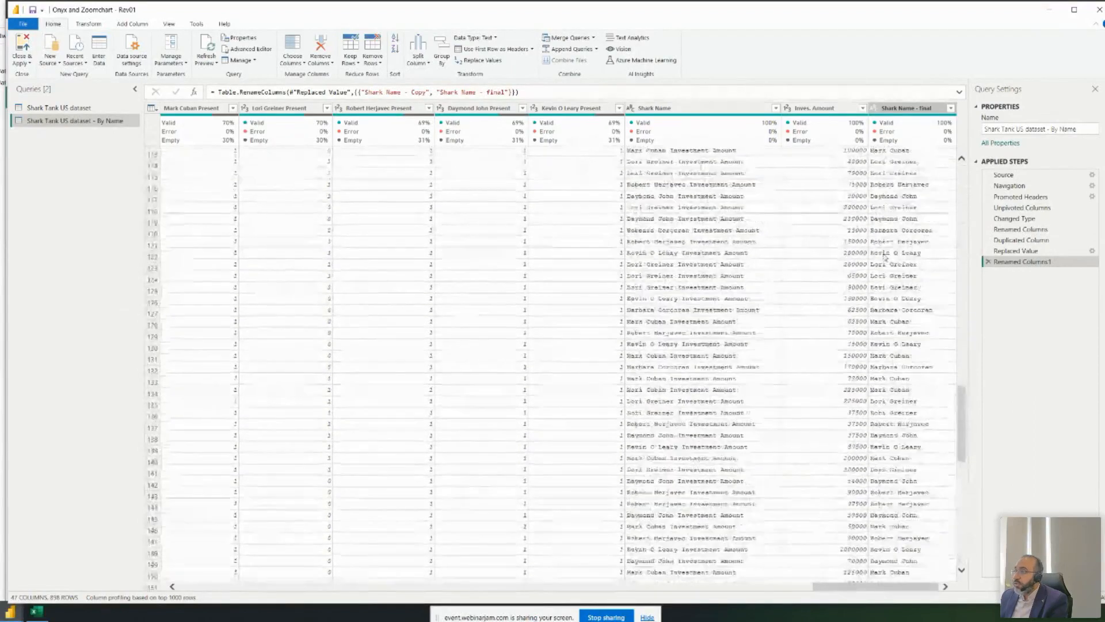
pyautogui.scroll(20, 885, 258)
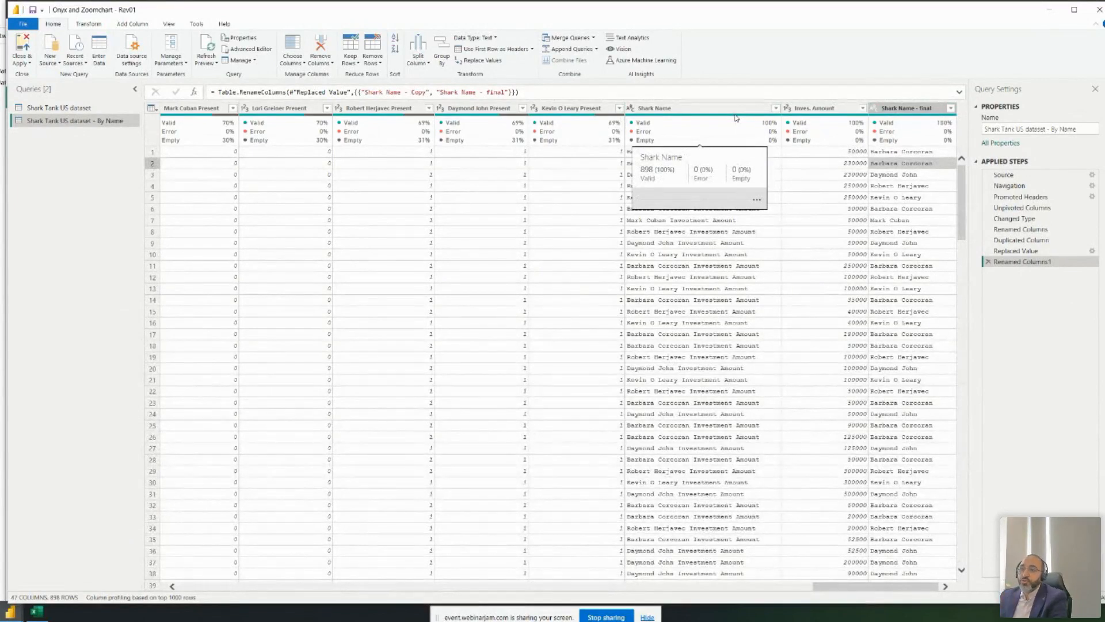
pyautogui.click(119, 121)
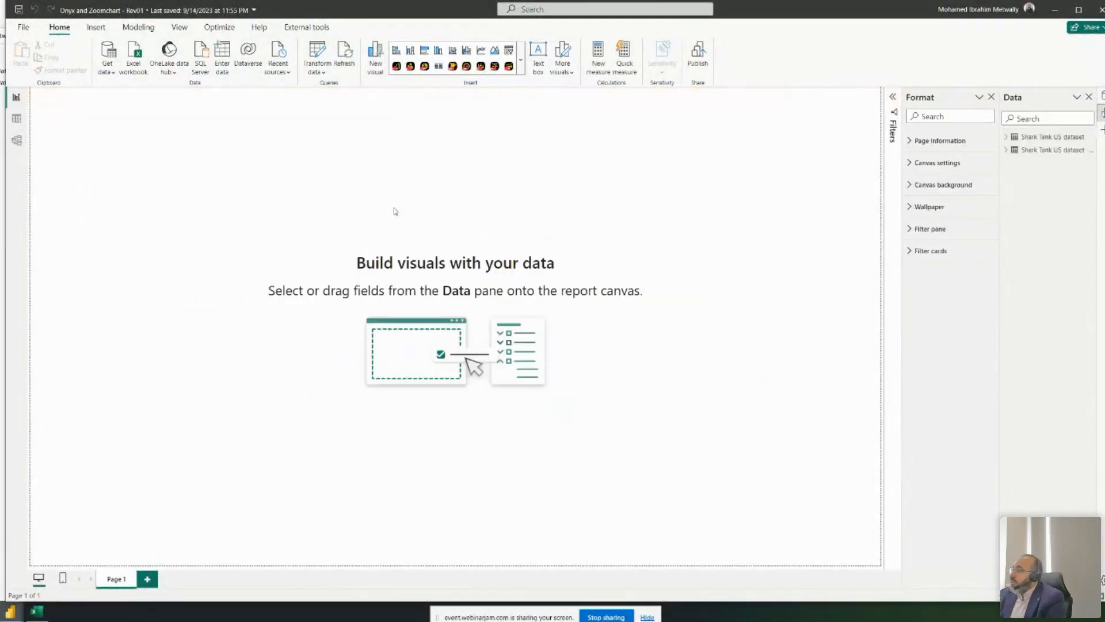
# - Check the By Name table in Table view, then reopen the Power Query Editor via Transform data
pyautogui.click(16, 118)
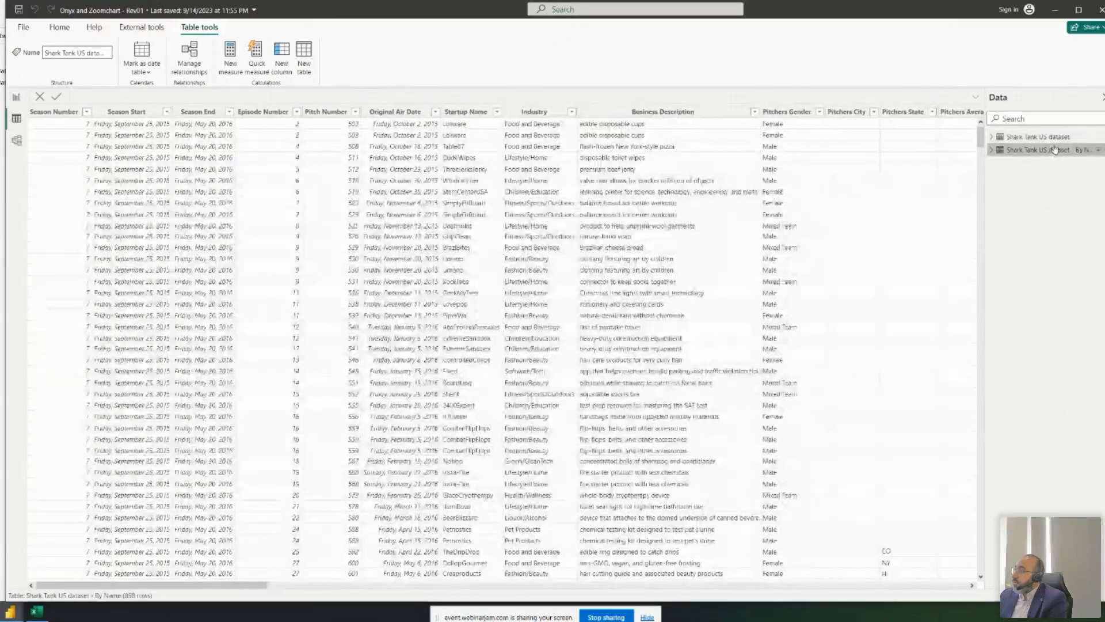
pyautogui.click(1058, 150)
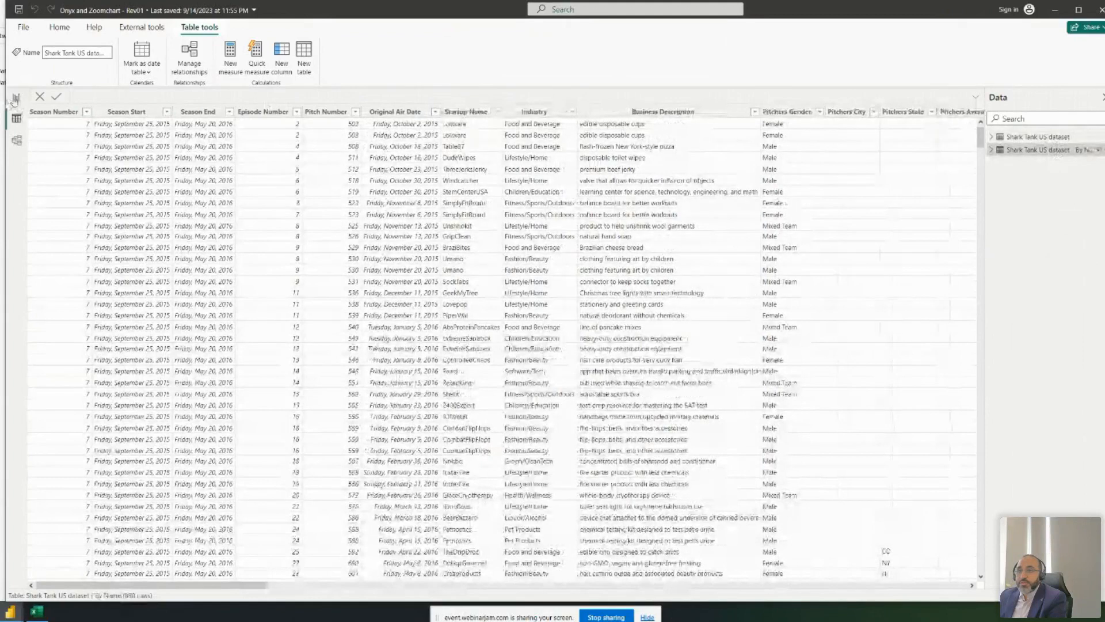
pyautogui.click(16, 97)
pyautogui.click(311, 56)
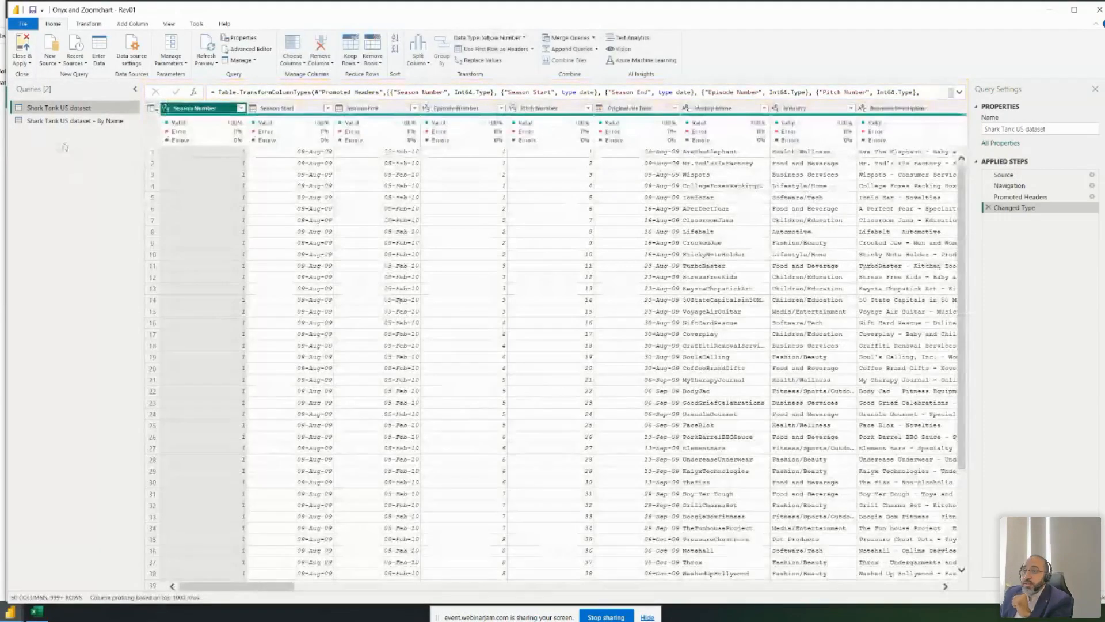
# - Divide the Total Deal Equity column by 100, then Close & Apply the query changes
pyautogui.moveTo(249, 584); pyautogui.dragTo(535, 585)
pyautogui.click(451, 153)
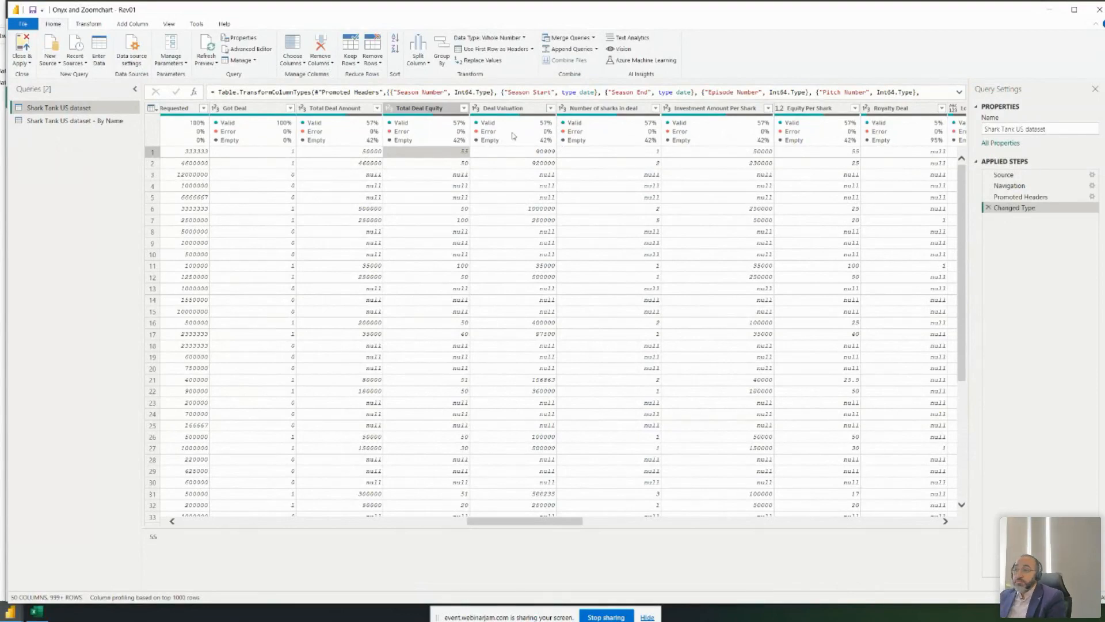
pyautogui.click(403, 112)
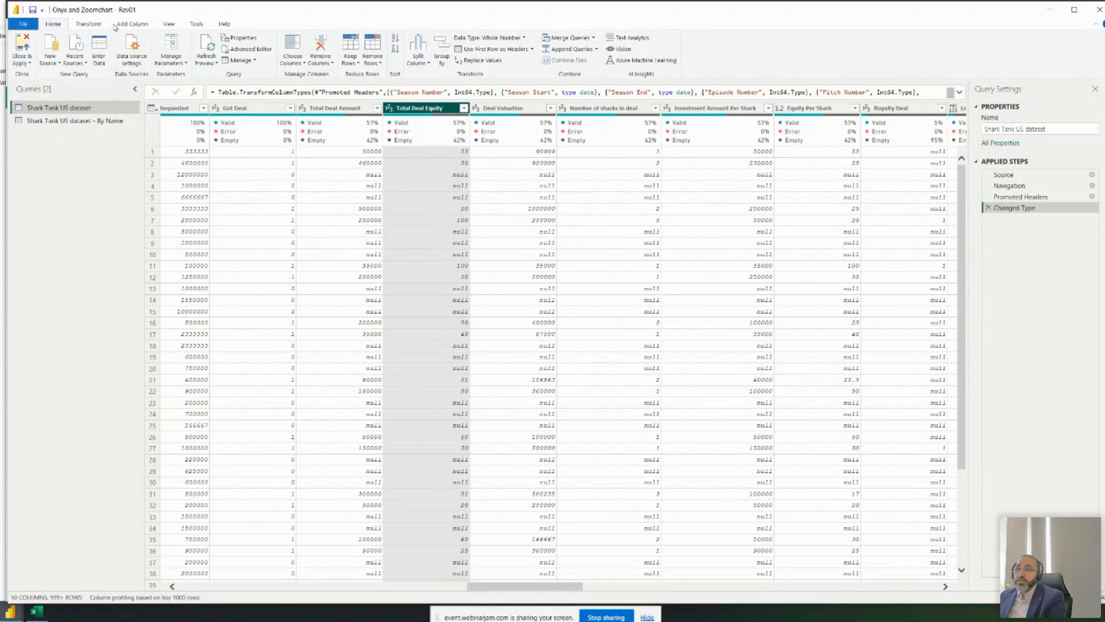
pyautogui.click(89, 25)
pyautogui.click(450, 67)
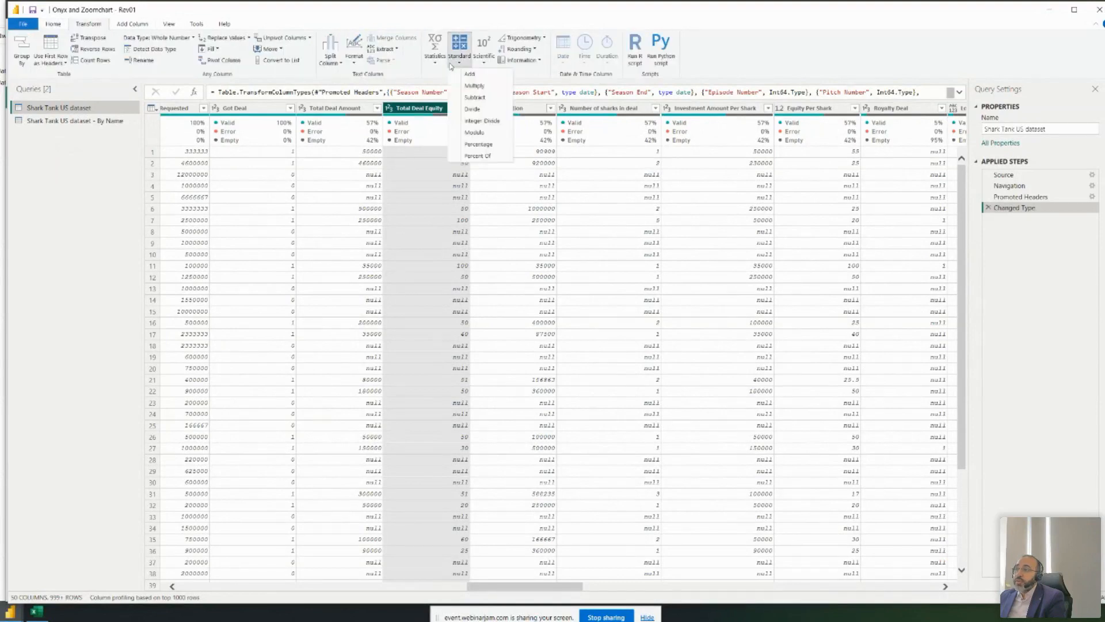
pyautogui.click(485, 110)
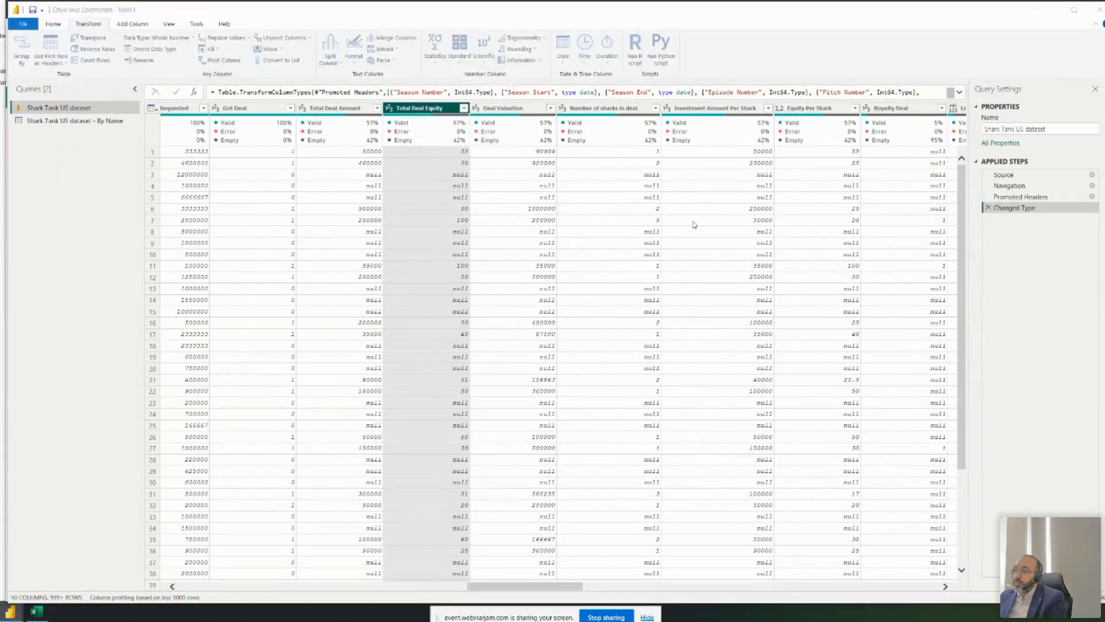
pyautogui.write('100')
pyautogui.press('Return')
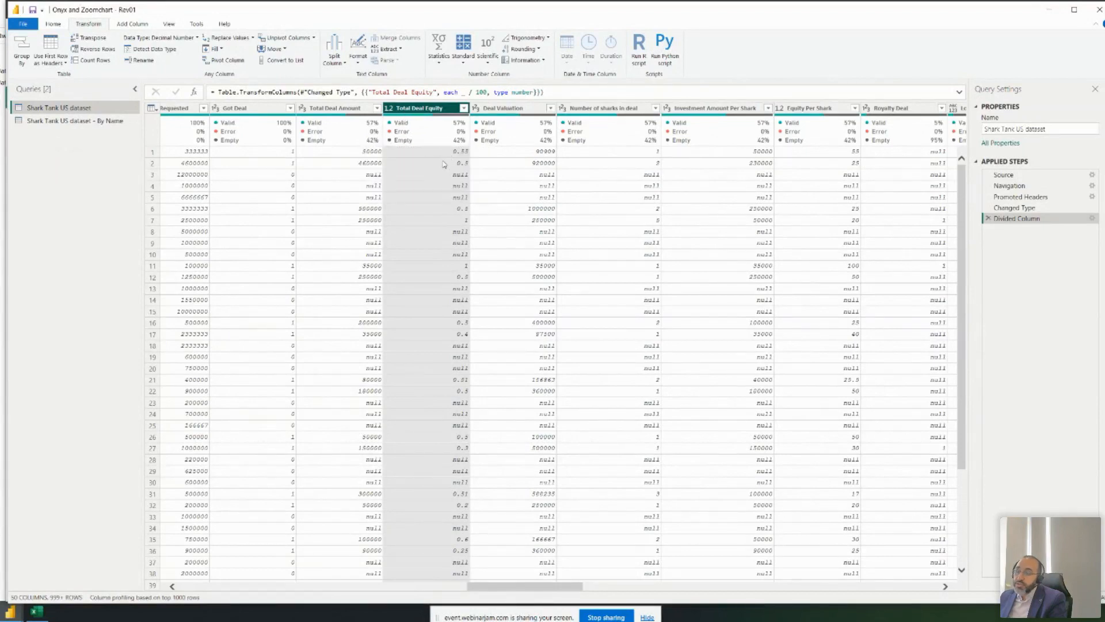
pyautogui.click(61, 23)
pyautogui.click(23, 49)
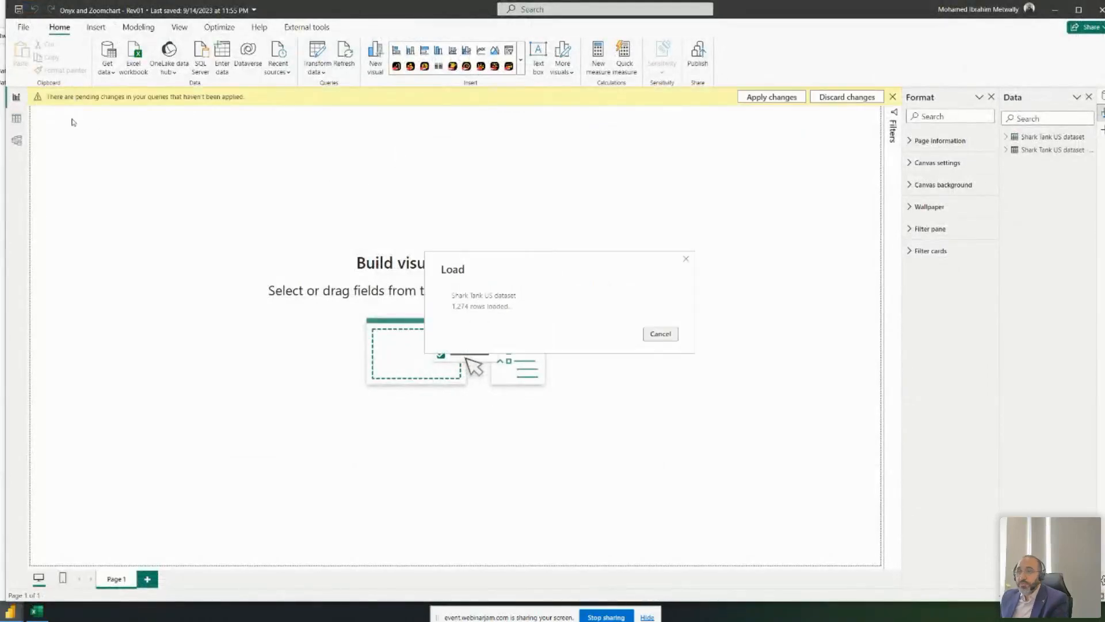
# - Review the loaded By Name table in Table view, then reopen the Power Query Editor
pyautogui.click(13, 121)
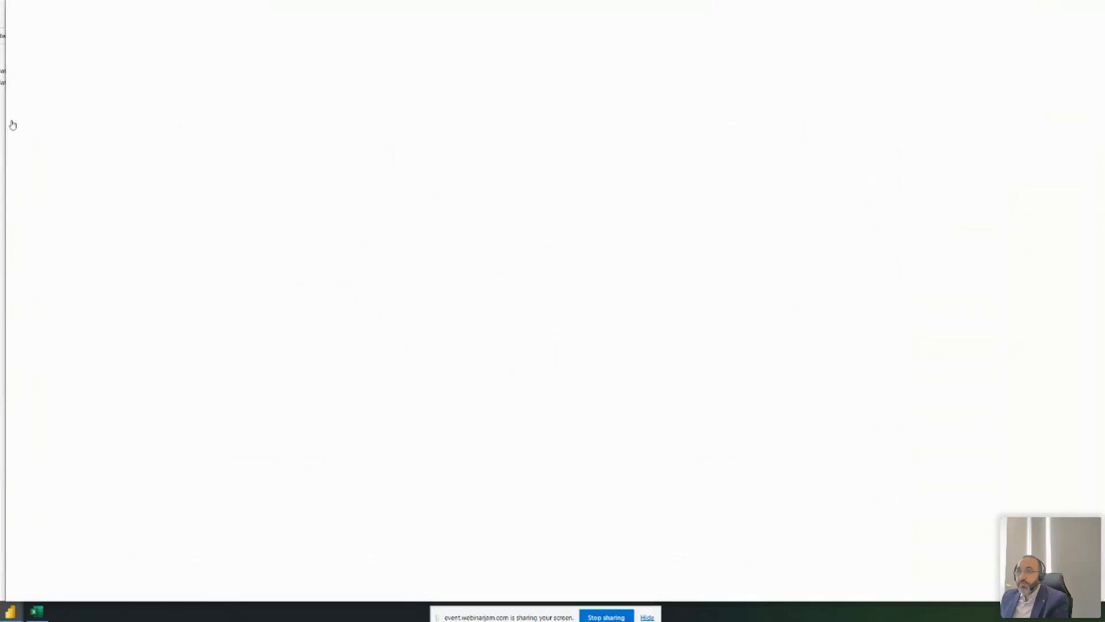
pyautogui.moveTo(250, 587); pyautogui.dragTo(675, 581)
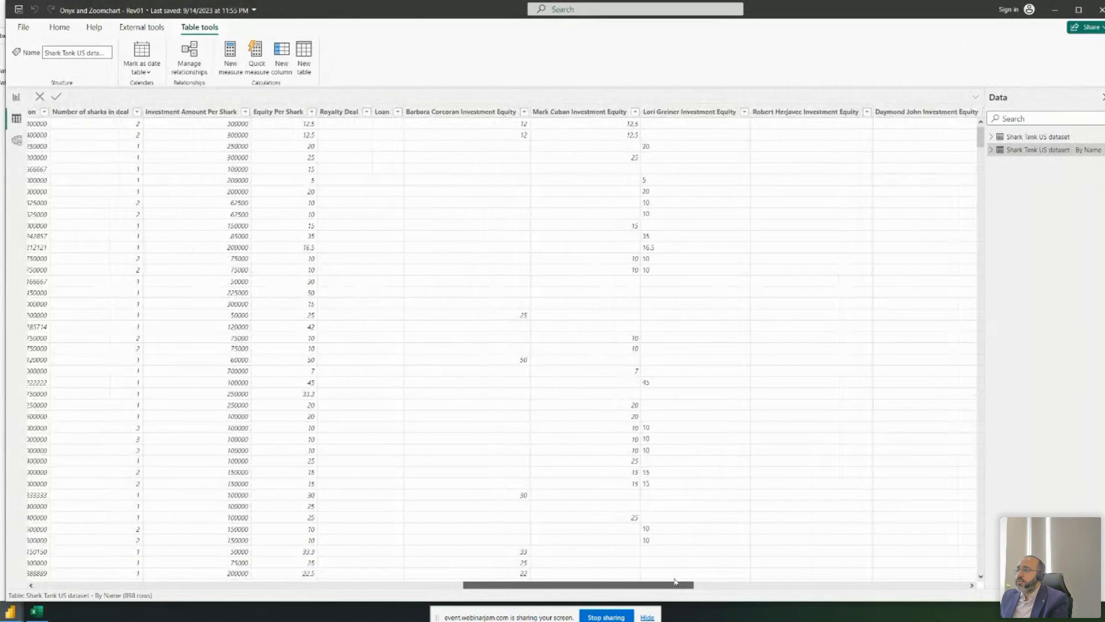
pyautogui.moveTo(654, 581); pyautogui.dragTo(746, 580)
pyautogui.click(60, 27)
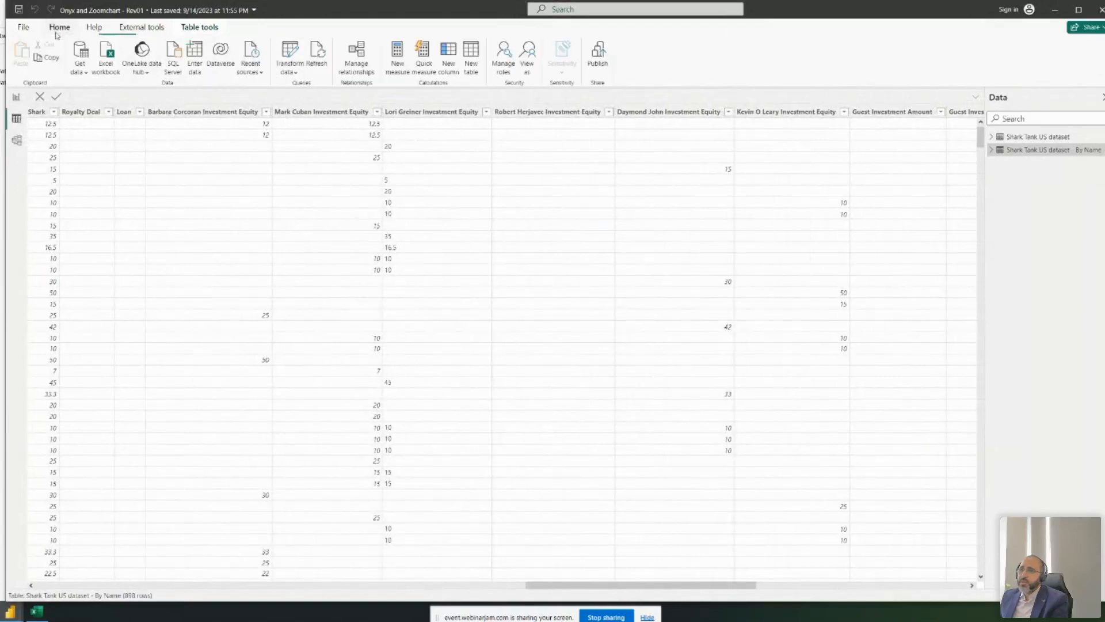
pyautogui.click(290, 50)
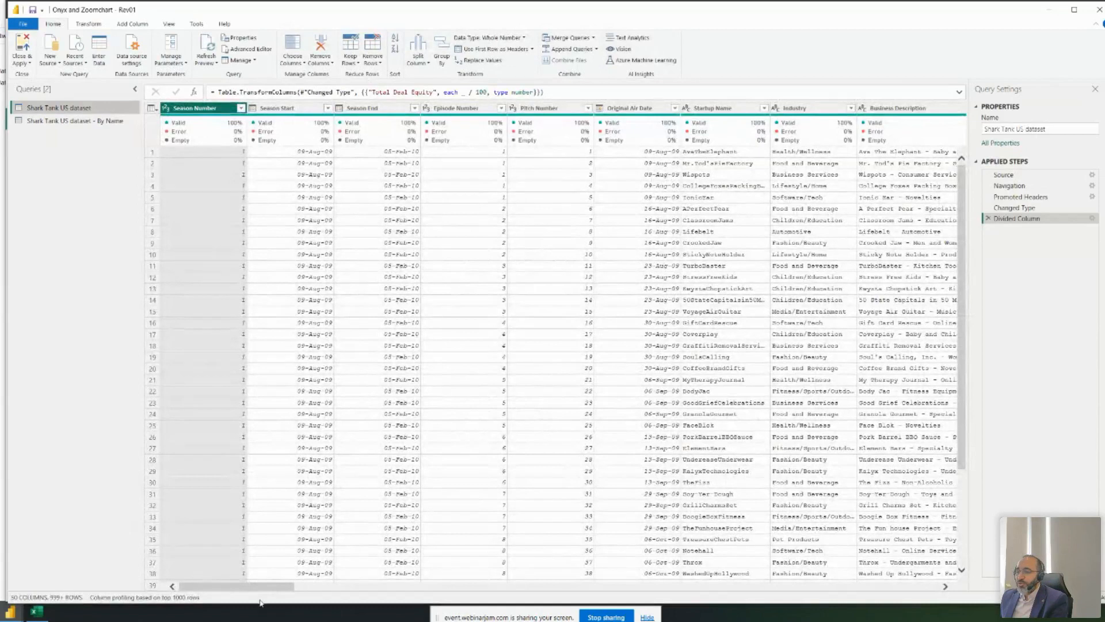
# - Check the Total Deal Equity column's data type in the Power Query Editor
pyautogui.moveTo(236, 586); pyautogui.dragTo(397, 576)
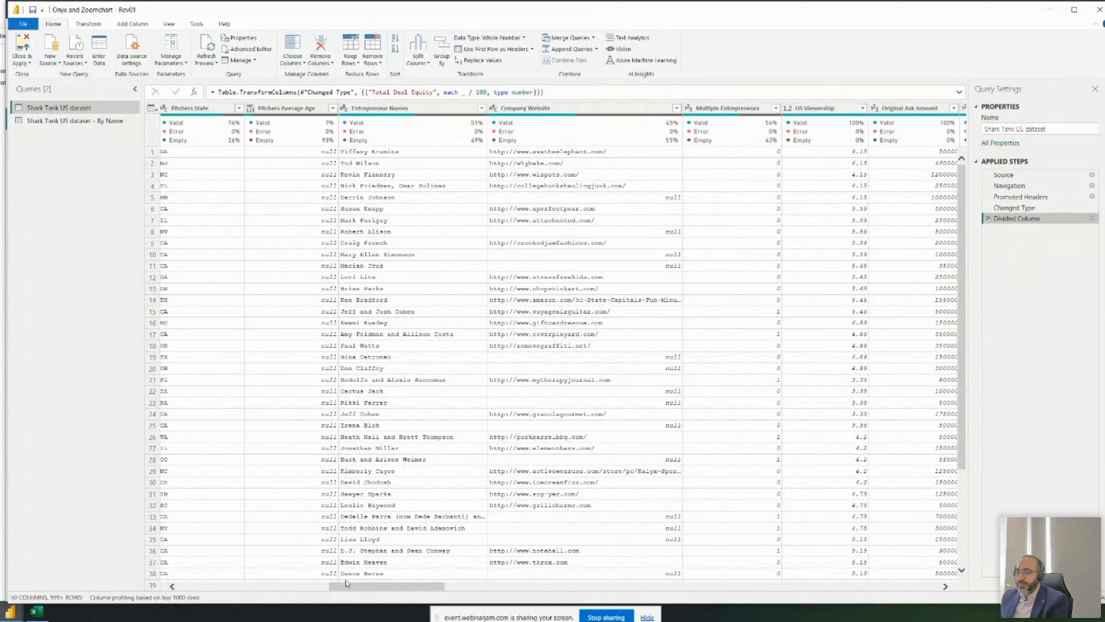
pyautogui.moveTo(363, 586); pyautogui.dragTo(469, 586)
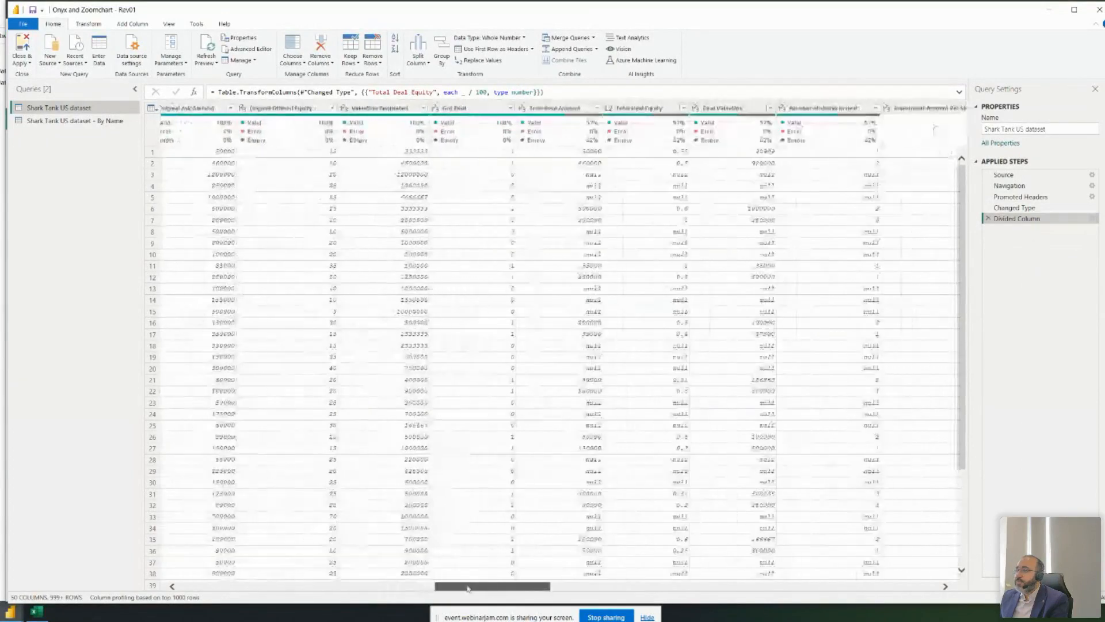
pyautogui.click(639, 108)
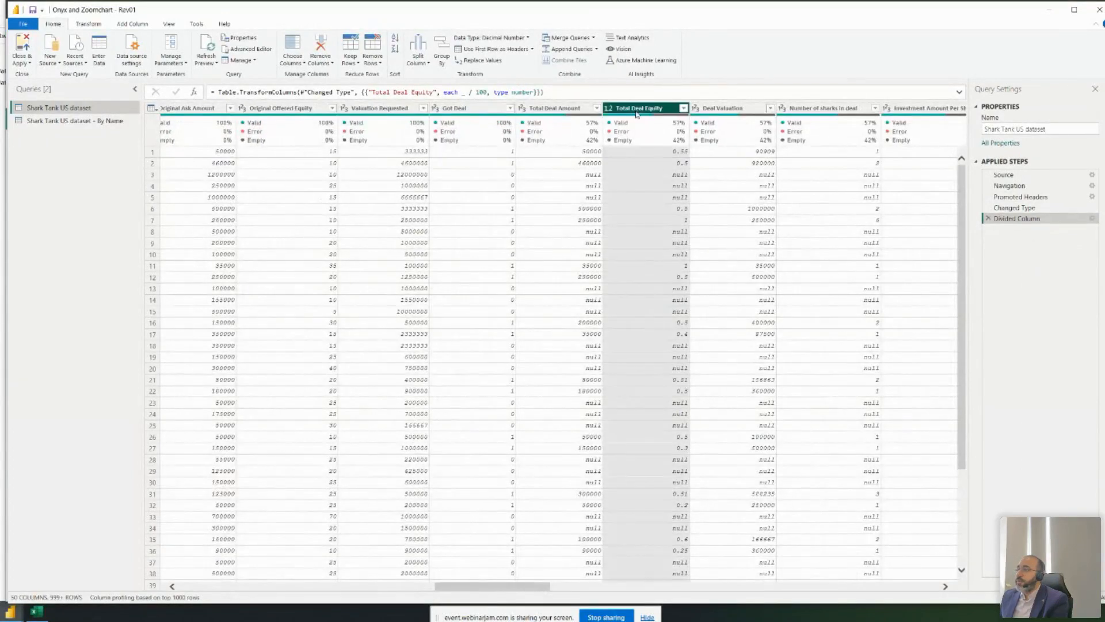
pyautogui.hotkey('alt', 'Tab')
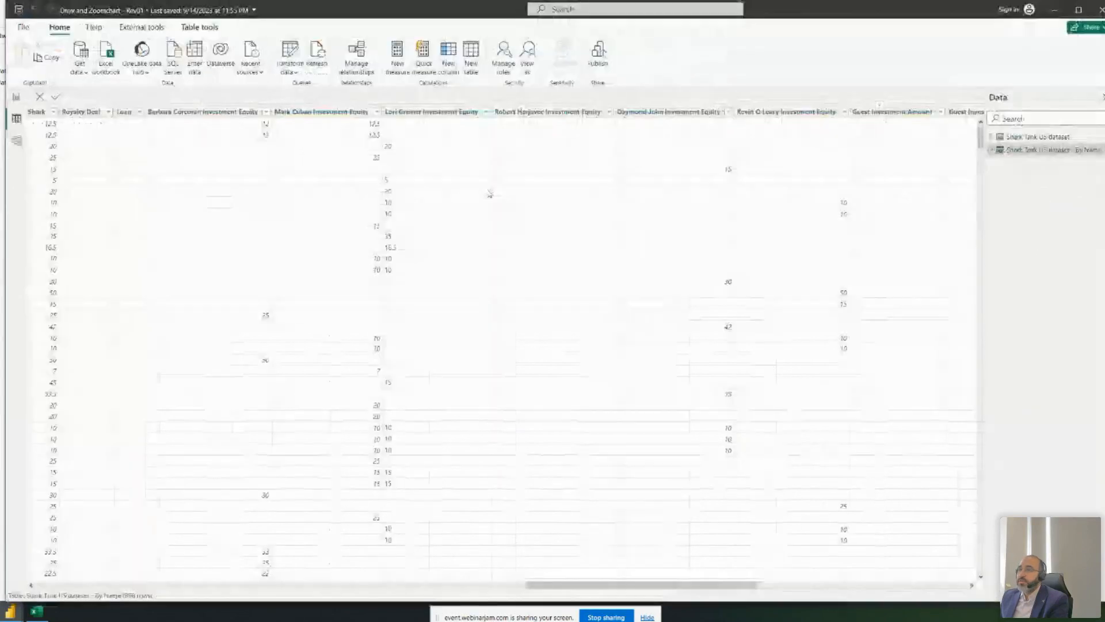
# - Select Total Deal Equity in the Shark Tank US dataset table in Table view
pyautogui.moveTo(608, 580); pyautogui.dragTo(451, 590)
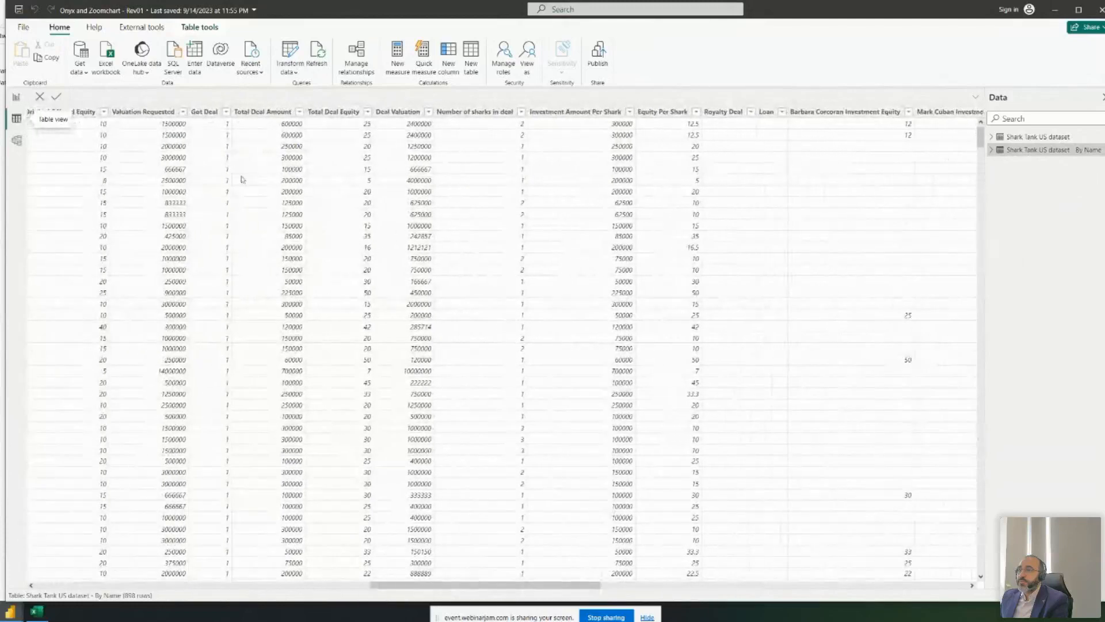
pyautogui.click(320, 118)
pyautogui.click(1050, 137)
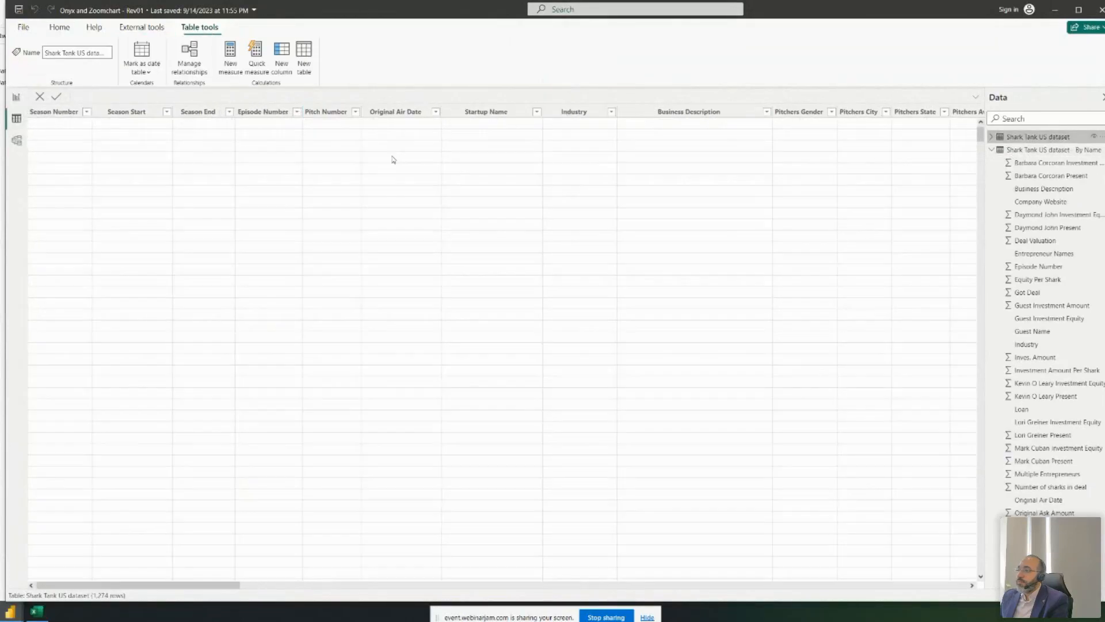
pyautogui.moveTo(118, 587); pyautogui.dragTo(367, 583)
pyautogui.scroll(-4, 516, 303)
pyautogui.scroll(-20, 518, 302)
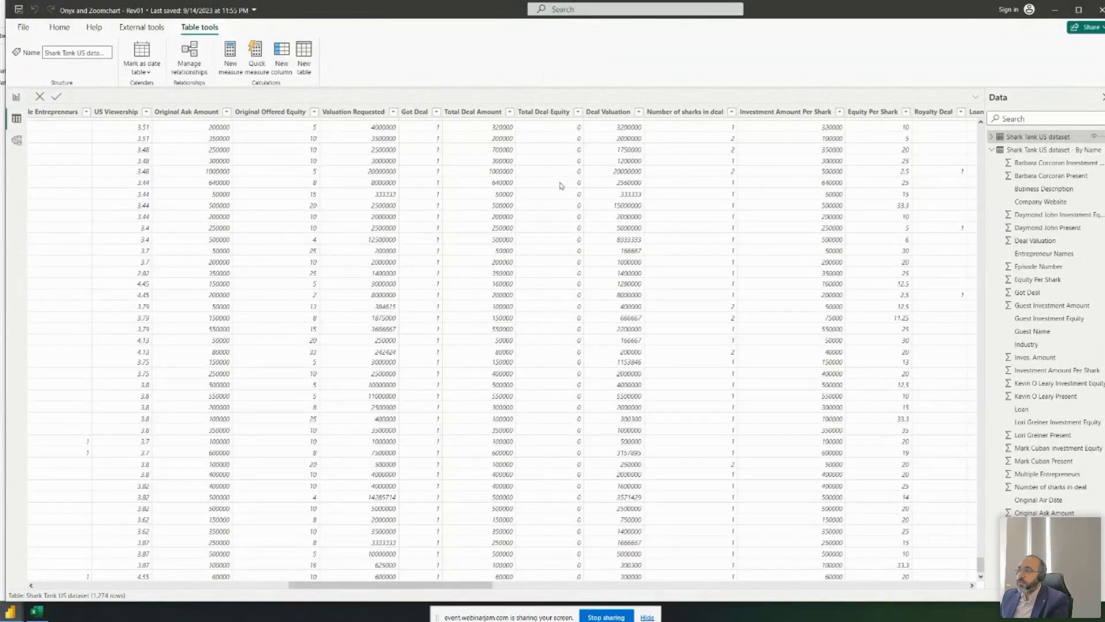
pyautogui.scroll(20, 583, 181)
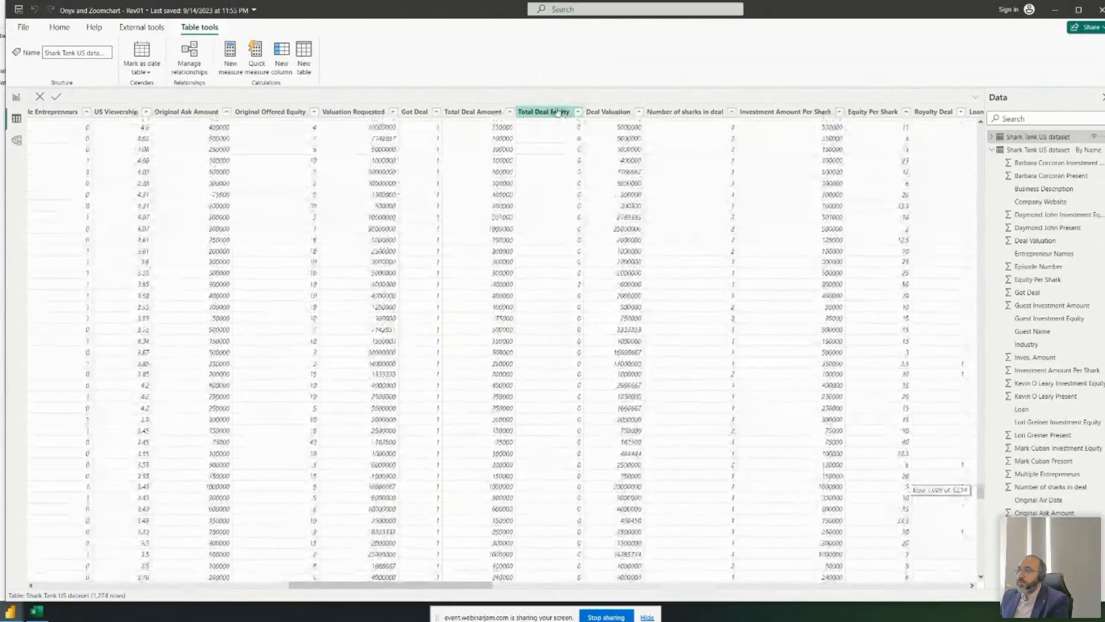
pyautogui.click(543, 111)
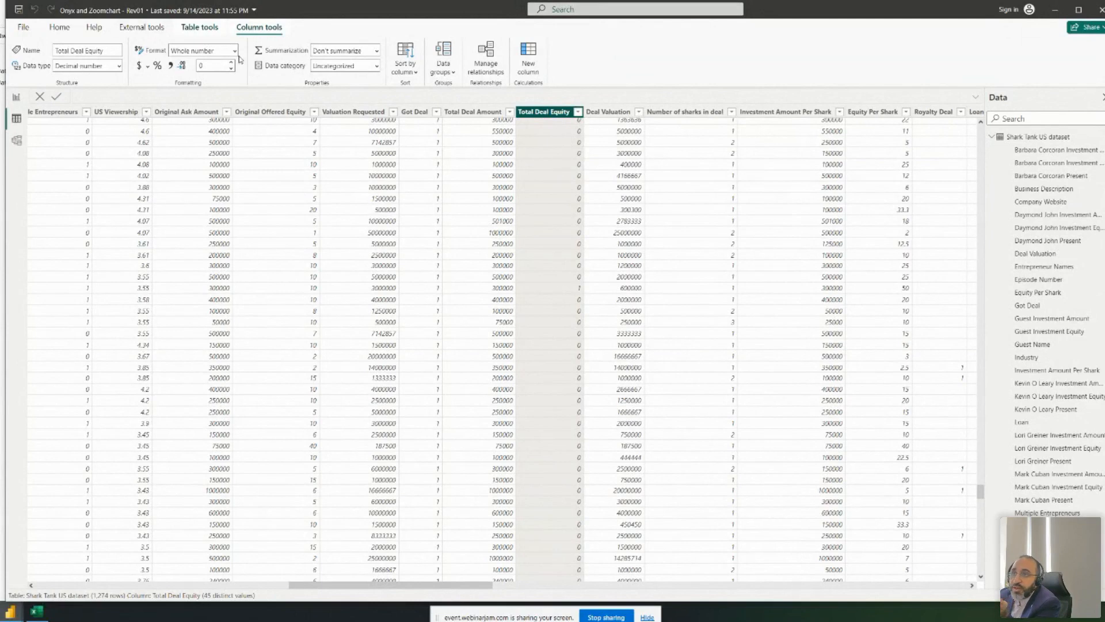
# - Format Total Deal Equity as Percentage with 2 decimal places, then switch to Report view
pyautogui.click(204, 52)
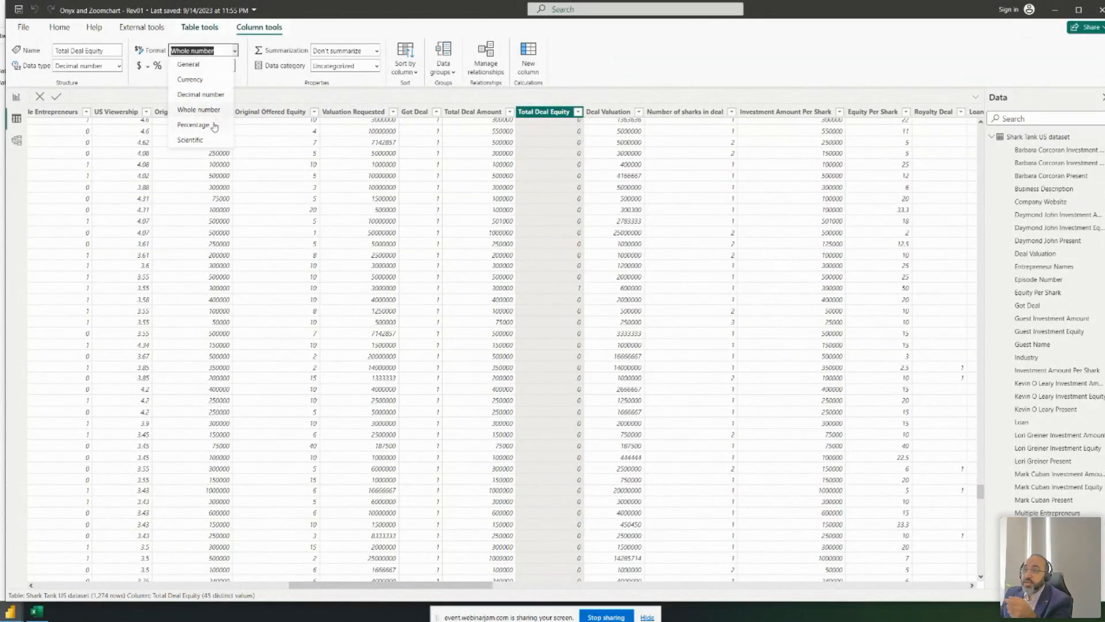
pyautogui.click(193, 125)
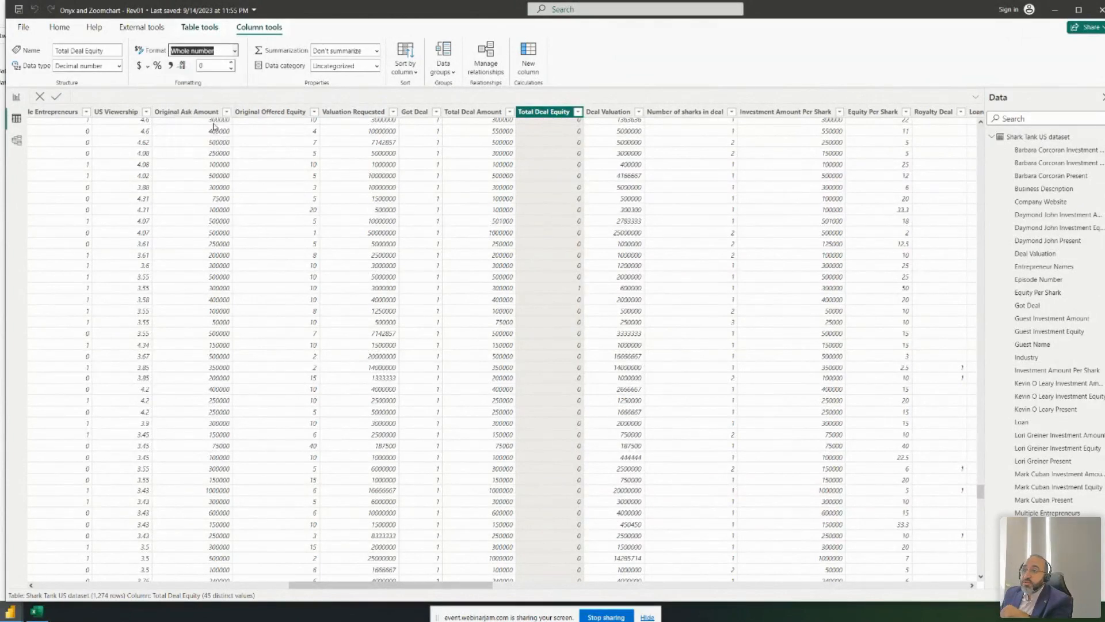
pyautogui.scroll(-20, 577, 176)
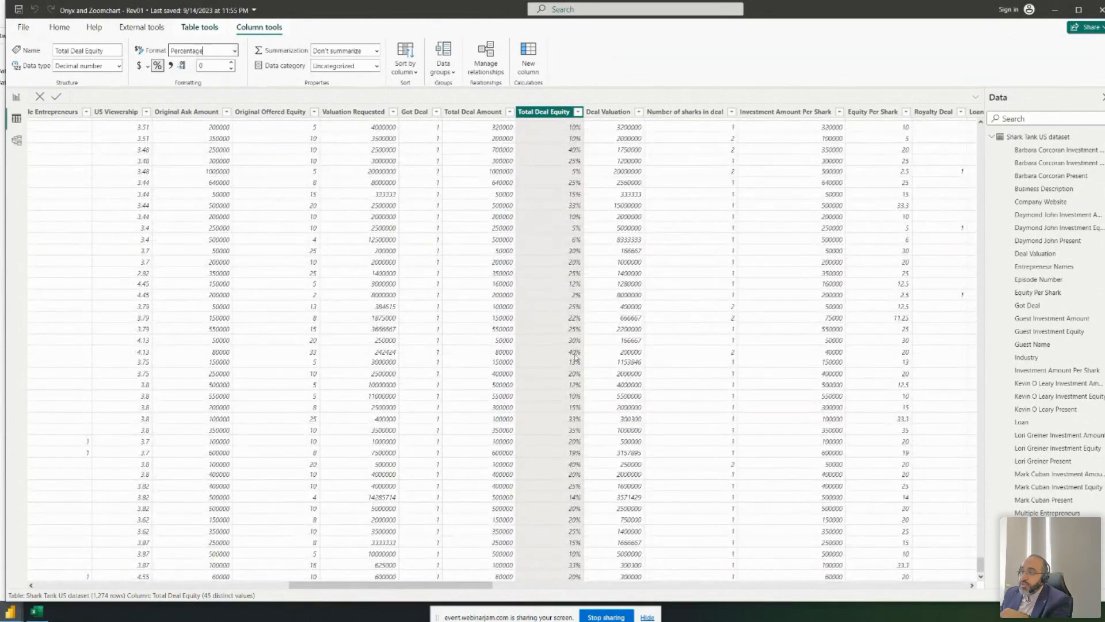
pyautogui.click(232, 62)
pyautogui.click(232, 62)
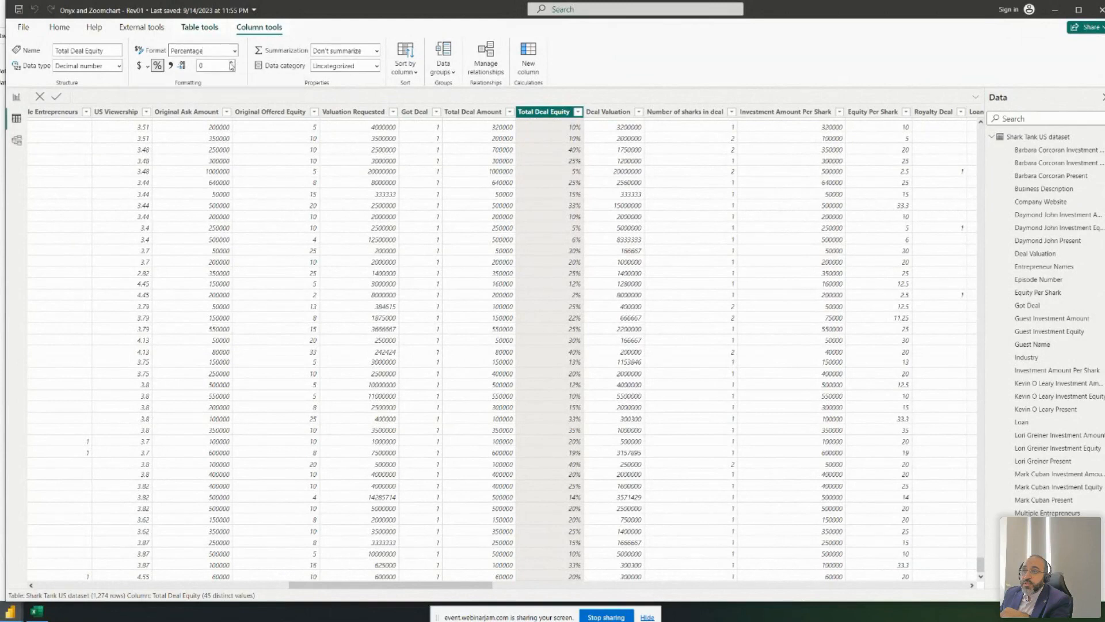
pyautogui.scroll(-20, 577, 246)
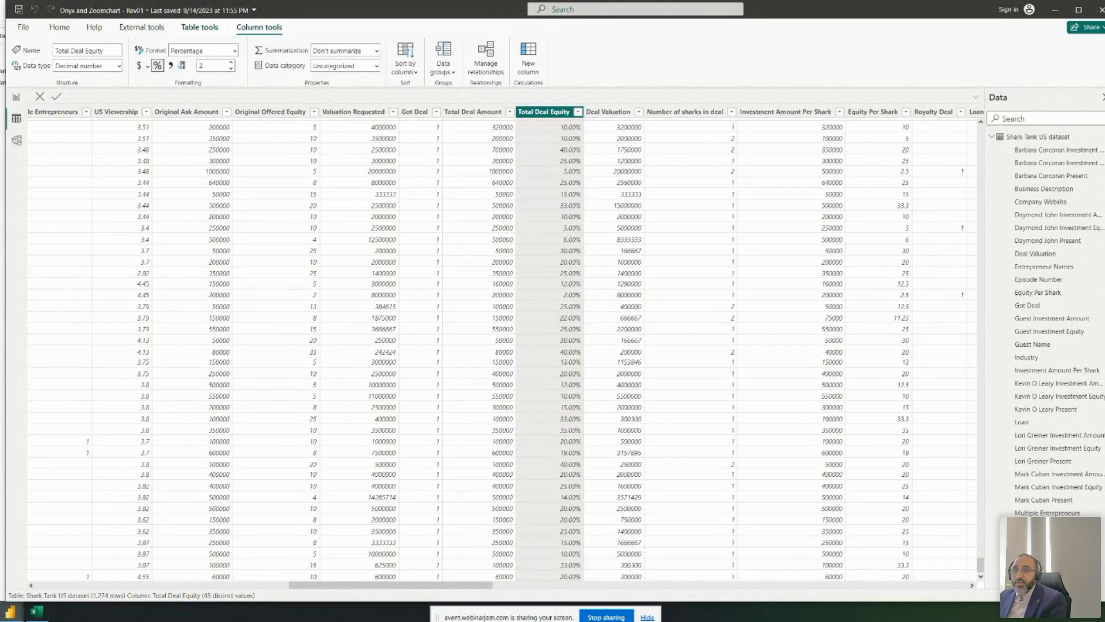
pyautogui.click(16, 97)
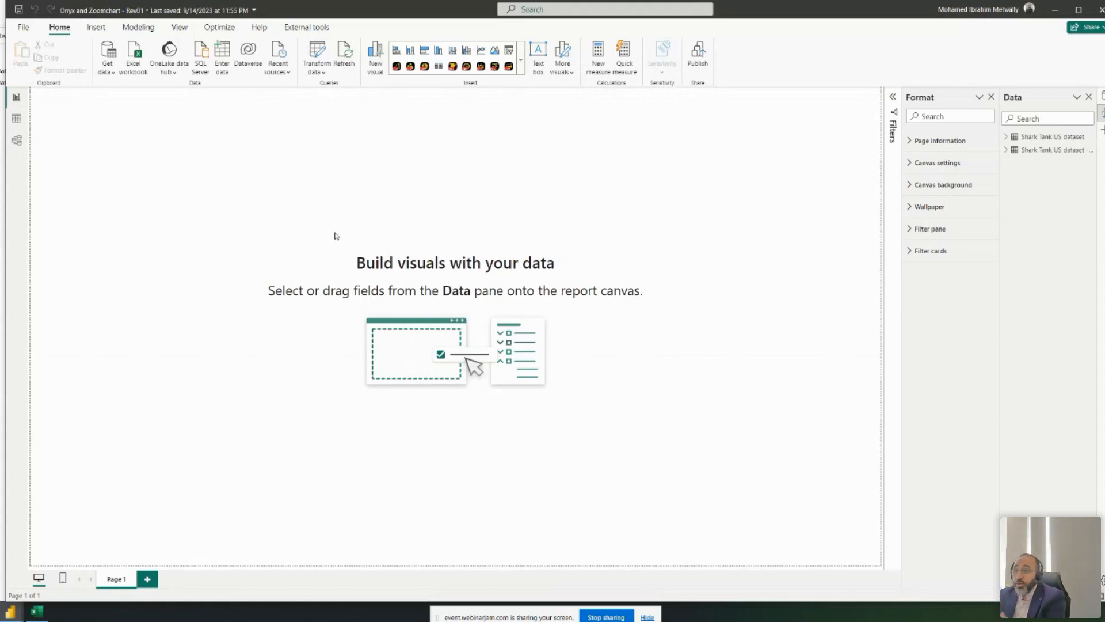
# - Open the Onyx Data DataDNA dataset challenge folder in Downloads, then return to Power BI
pyautogui.click(3, 156)
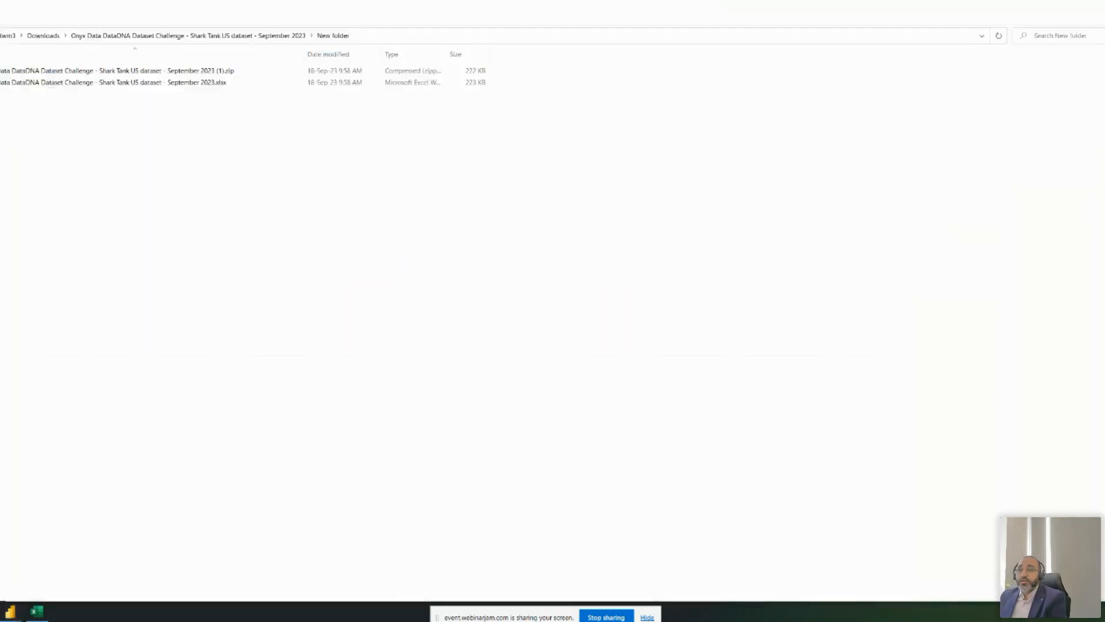
pyautogui.click(46, 36)
pyautogui.hotkey('alt', 'Left')
pyautogui.hotkey('alt', 'Left')
pyautogui.hotkey('alt', 'Left')
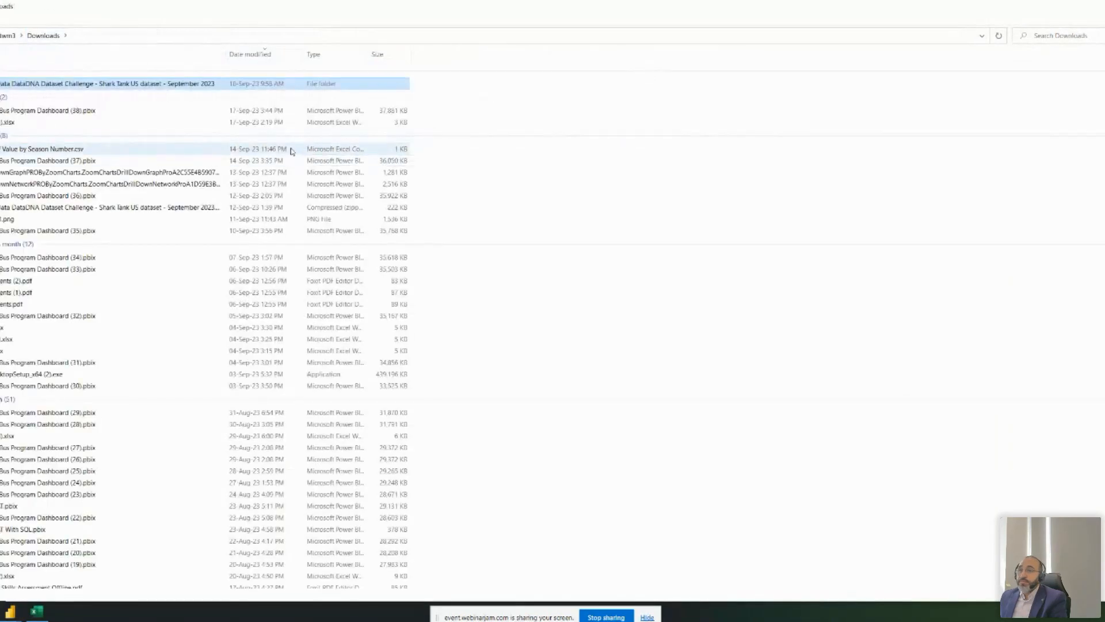
pyautogui.press('super+Tab')
pyautogui.press('Escape')
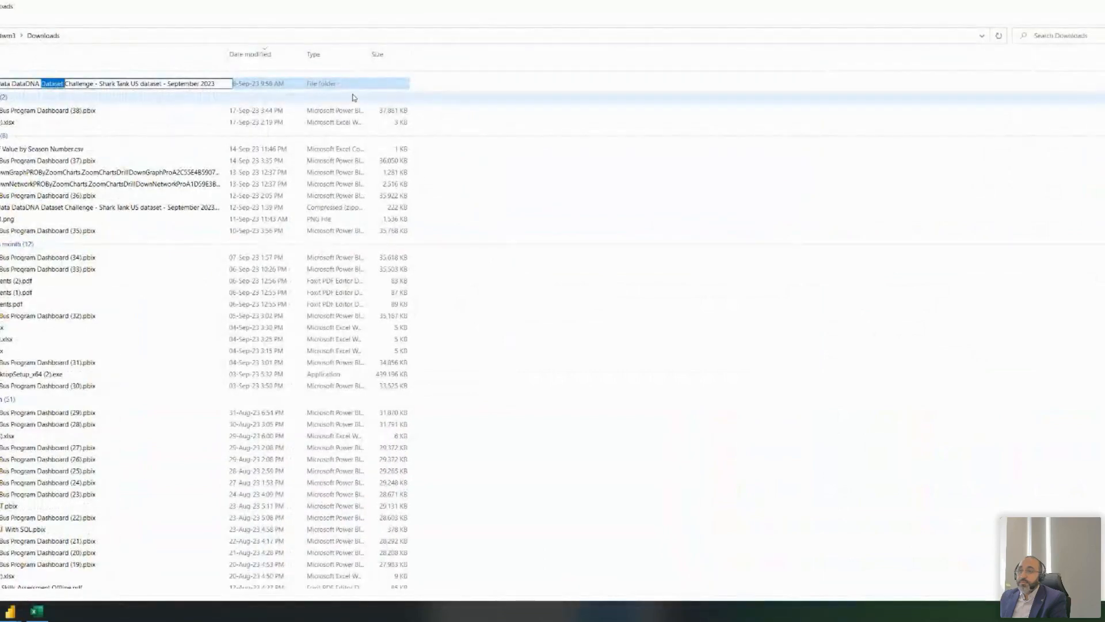
pyautogui.doubleClick(345, 89)
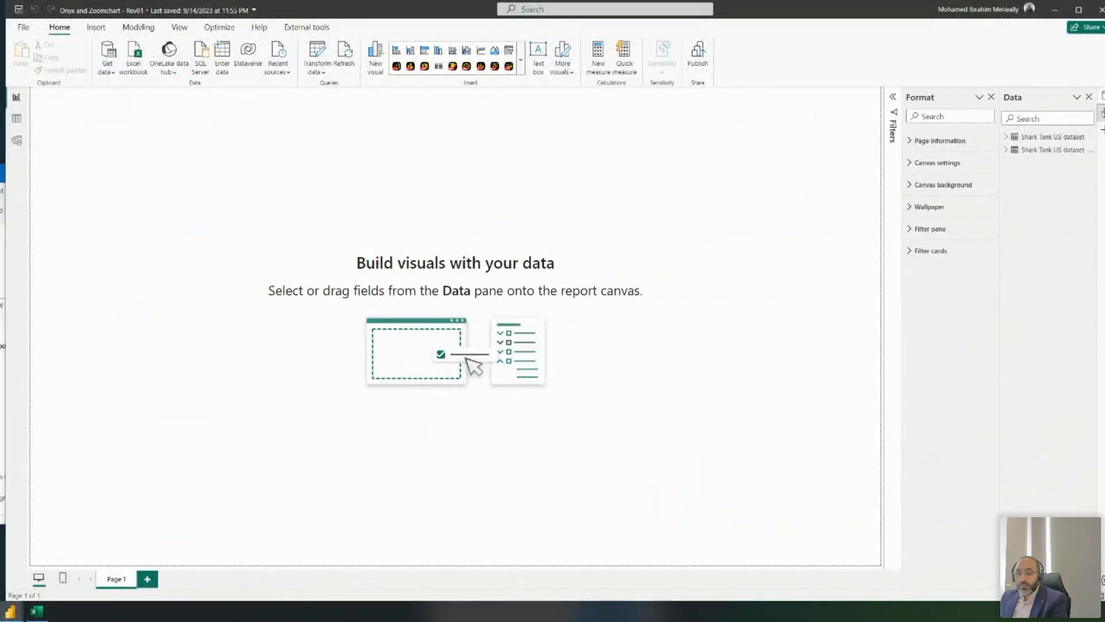
pyautogui.hotkey('alt', 'Tab')
# - Insert the first shark headshot from the dataset challenge folder, shrunk to a thumbnail at the top
pyautogui.click(11, 611)
pyautogui.click(61, 576)
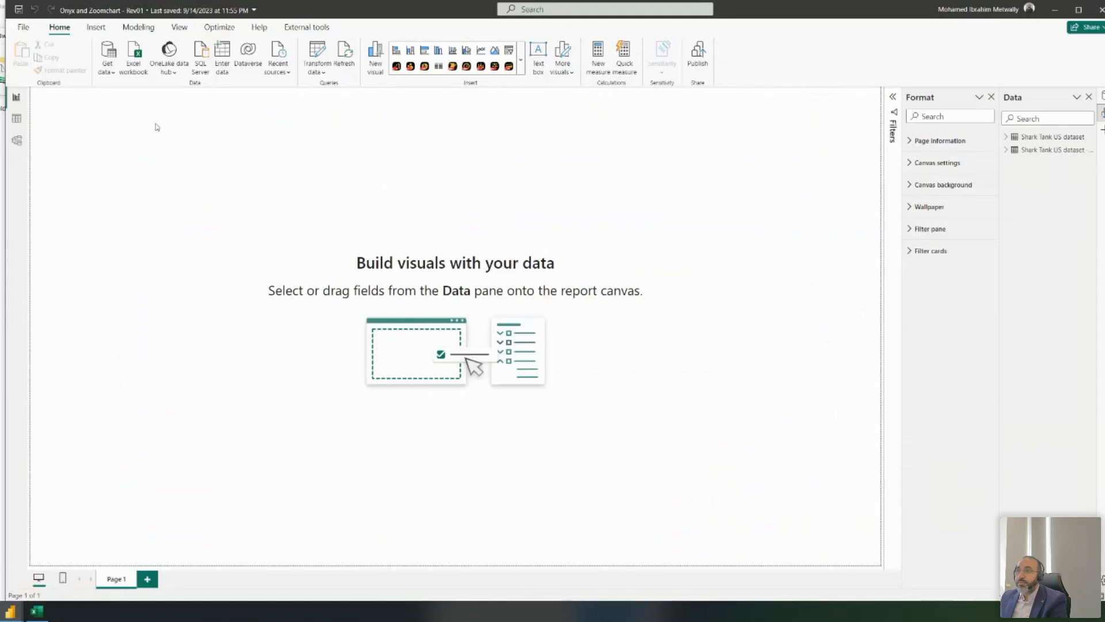
pyautogui.click(96, 27)
pyautogui.click(566, 55)
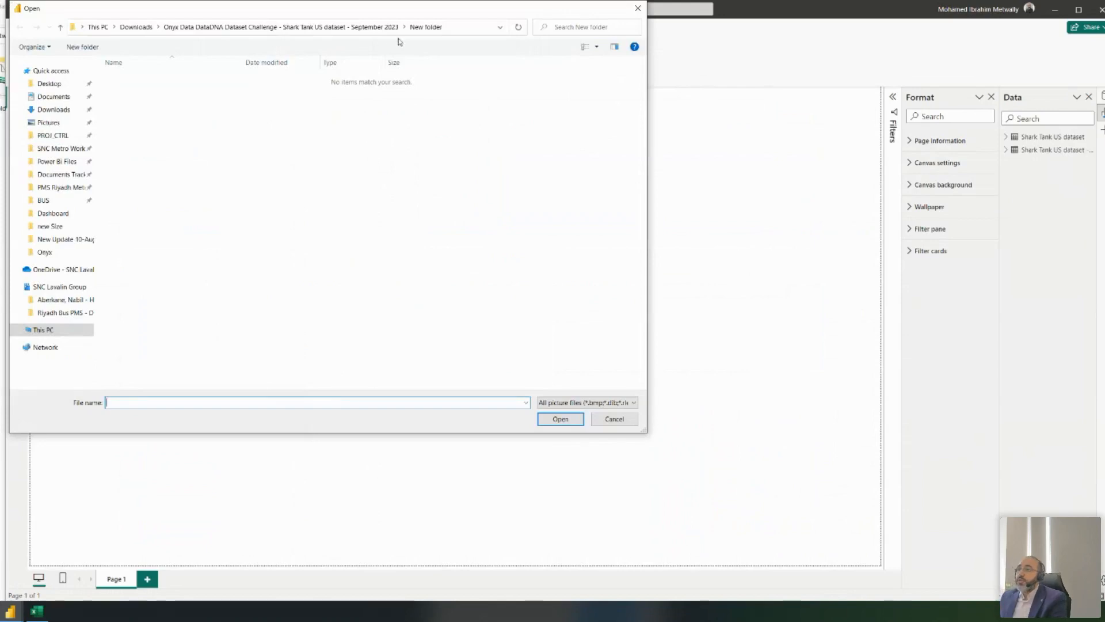
pyautogui.click(52, 109)
pyautogui.doubleClick(138, 94)
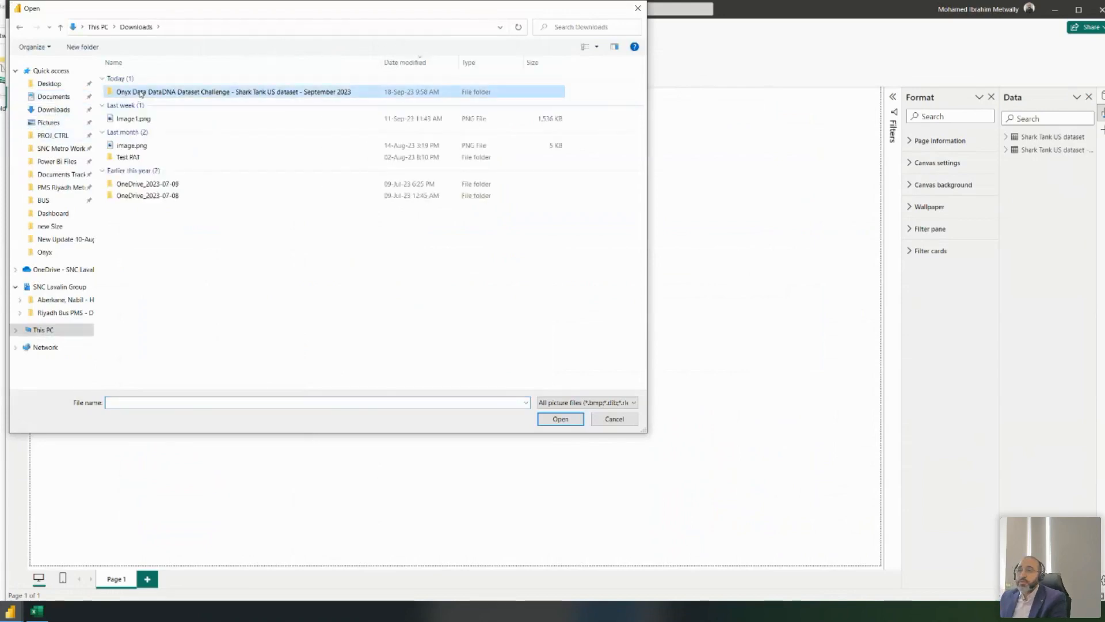
pyautogui.doubleClick(254, 93)
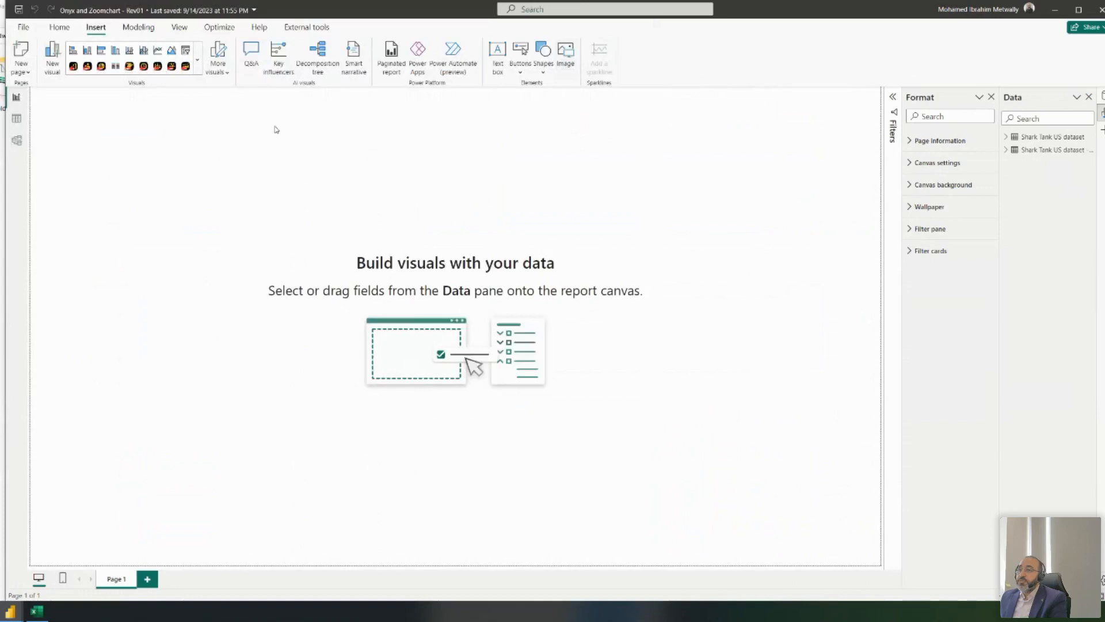
pyautogui.moveTo(134, 152); pyautogui.dragTo(345, 149)
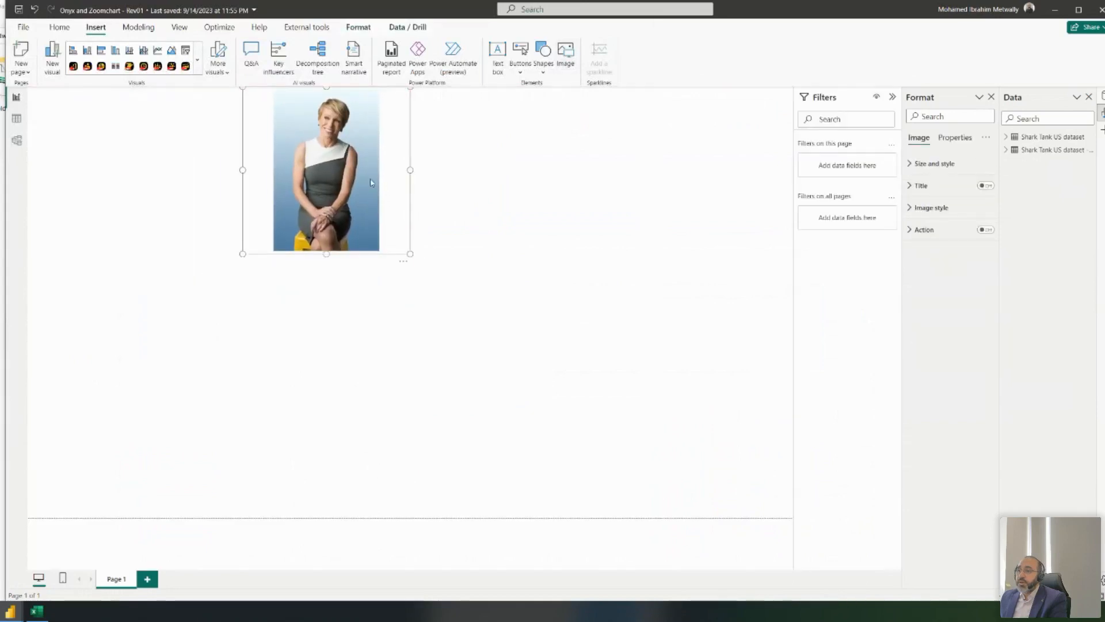
pyautogui.scroll(-2, 381, 188)
pyautogui.moveTo(409, 227); pyautogui.dragTo(341, 183)
pyautogui.moveTo(298, 115); pyautogui.dragTo(266, 115)
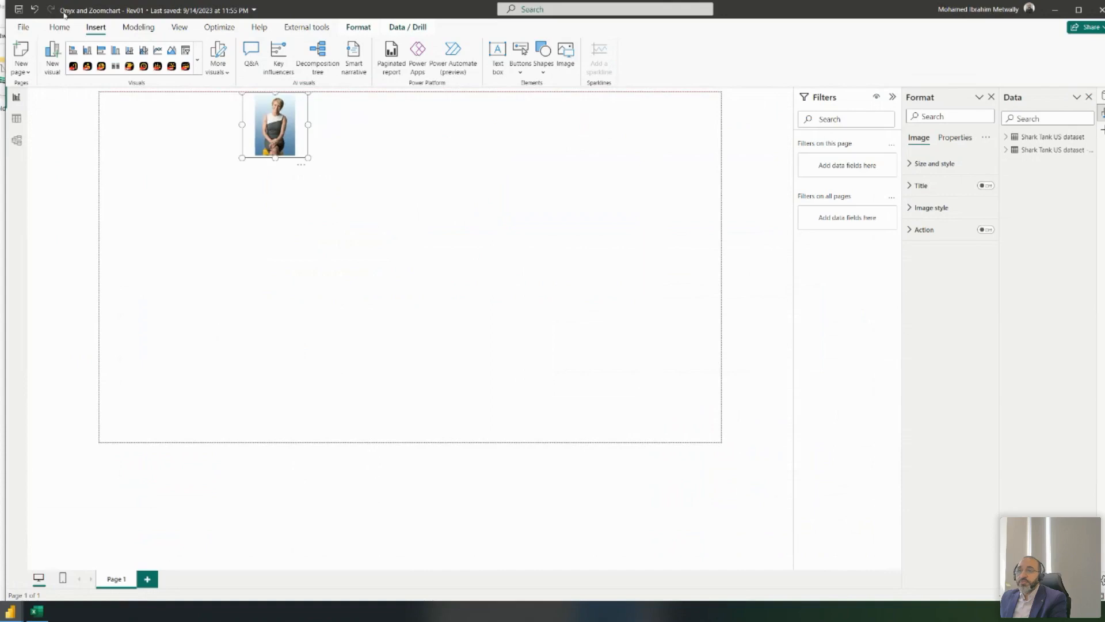
# - Insert a second shark headshot beside the first, shrunk to thumbnail size
pyautogui.click(566, 51)
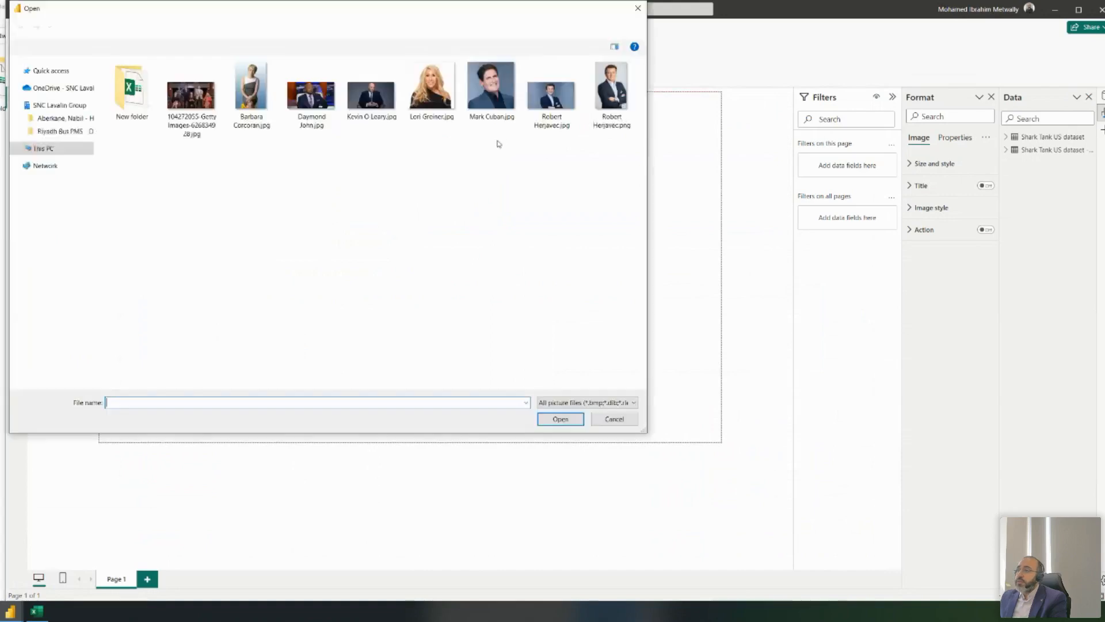
pyautogui.doubleClick(371, 95)
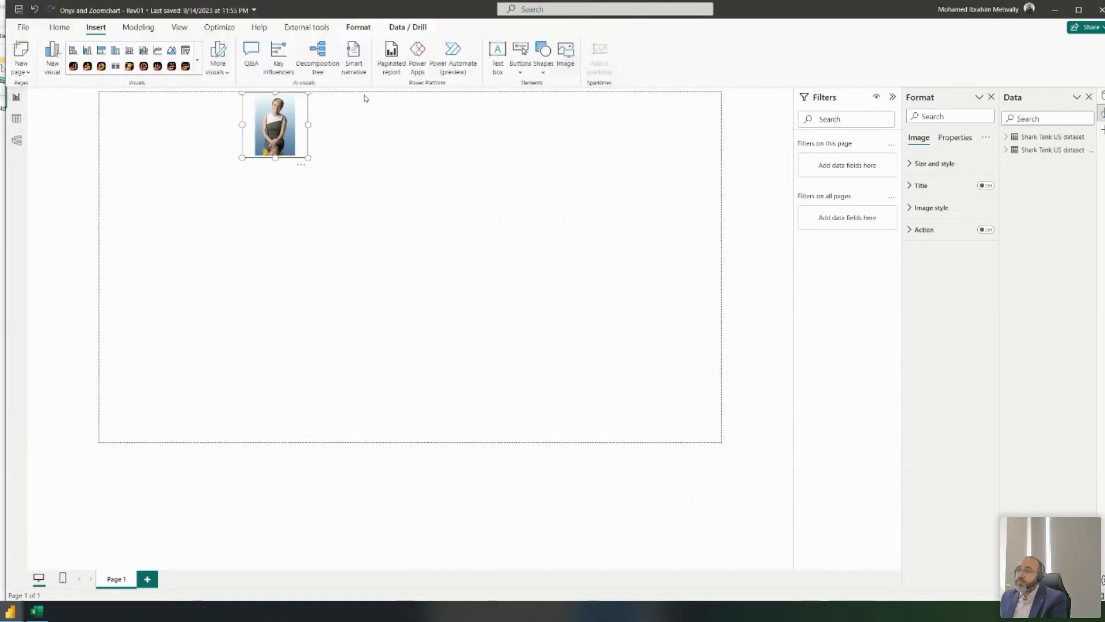
pyautogui.moveTo(242, 300); pyautogui.dragTo(386, 148)
pyautogui.moveTo(454, 238); pyautogui.dragTo(378, 168)
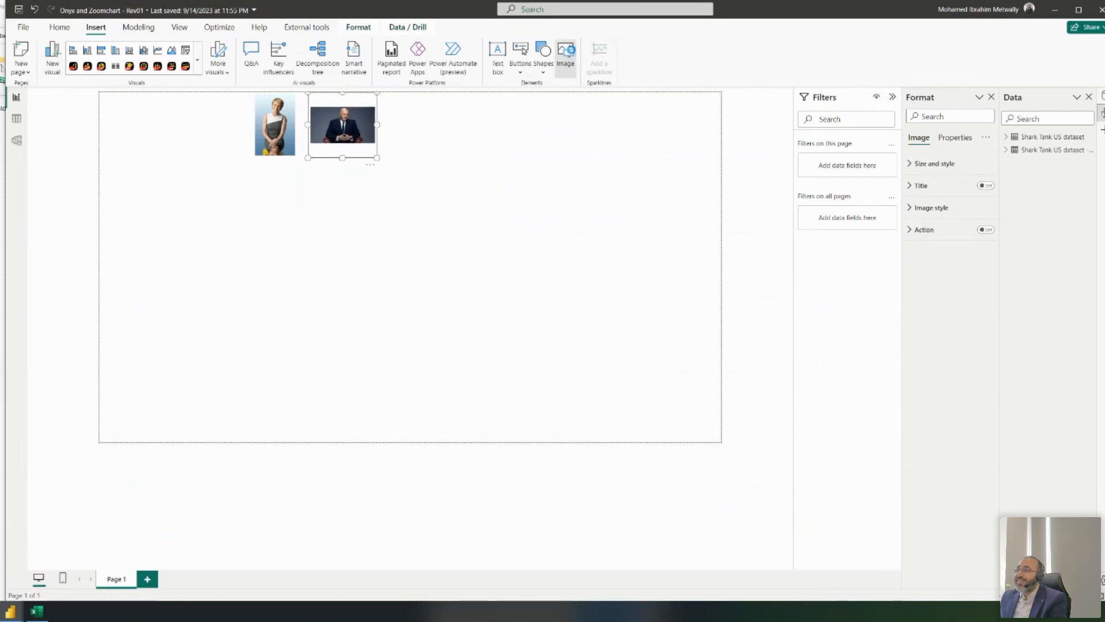
# - Insert a third shark headshot next to the second, shrunk to thumbnail size
pyautogui.click(566, 55)
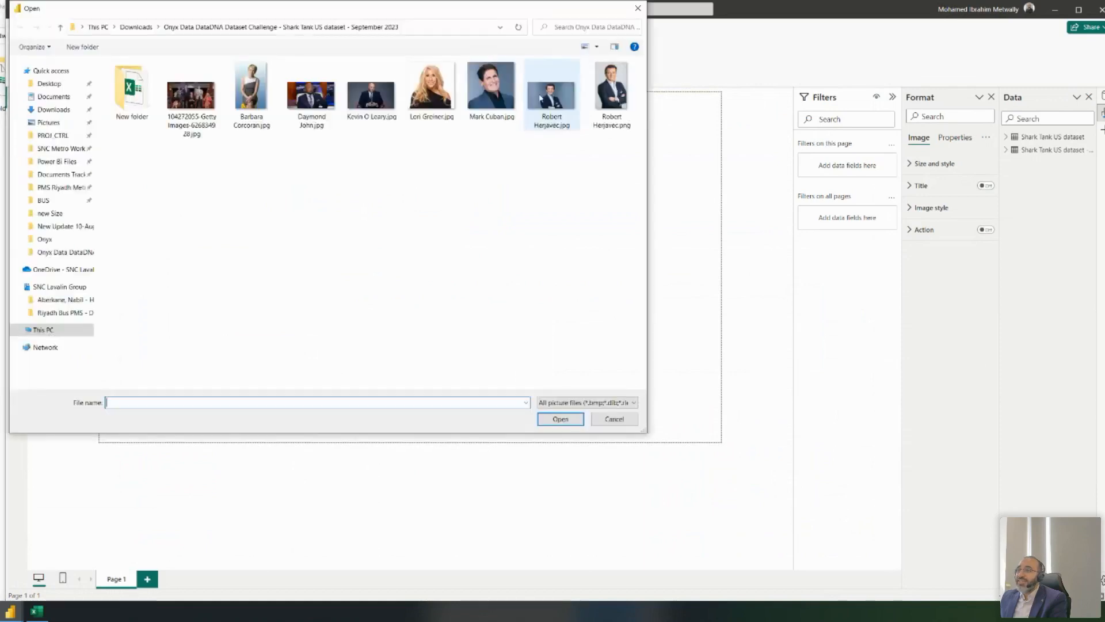
pyautogui.doubleClick(320, 99)
pyautogui.moveTo(237, 308); pyautogui.dragTo(445, 174)
pyautogui.moveTo(532, 234); pyautogui.dragTo(461, 161)
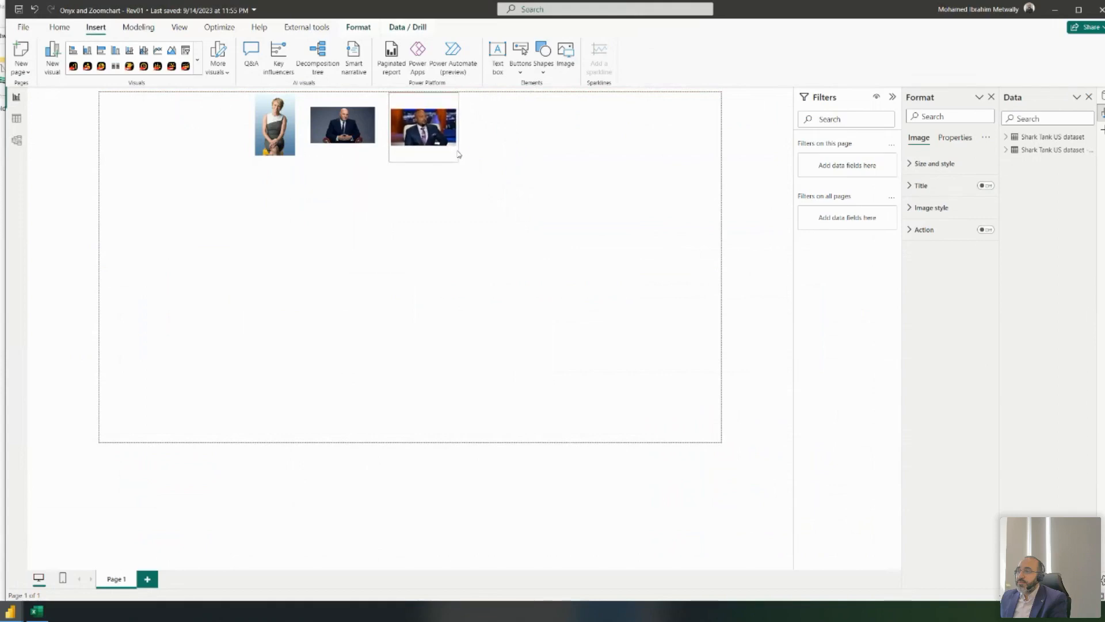
# - Insert a fourth shark headshot in the top row, shrunk to thumbnail size
pyautogui.click(569, 51)
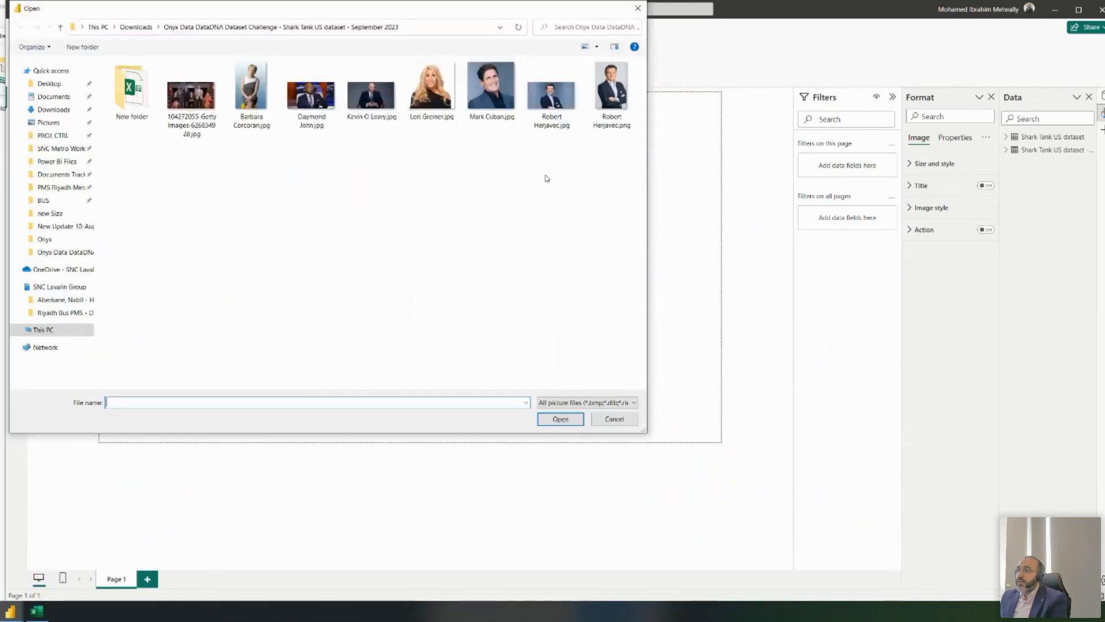
pyautogui.doubleClick(432, 86)
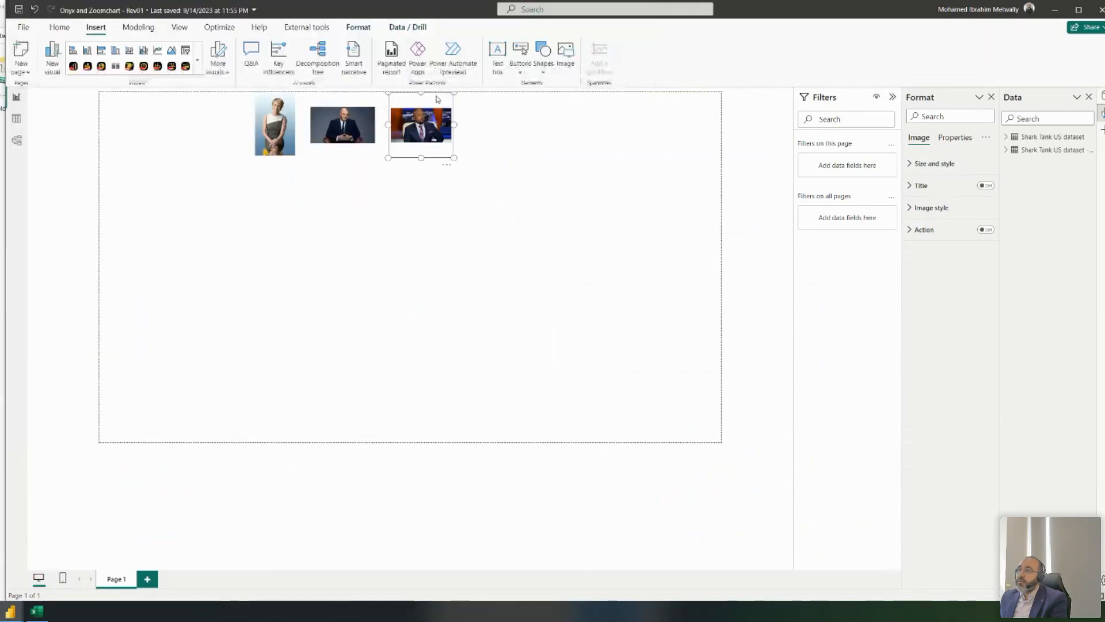
pyautogui.moveTo(249, 308); pyautogui.dragTo(537, 190)
pyautogui.moveTo(616, 236); pyautogui.dragTo(545, 166)
pyautogui.click(484, 233)
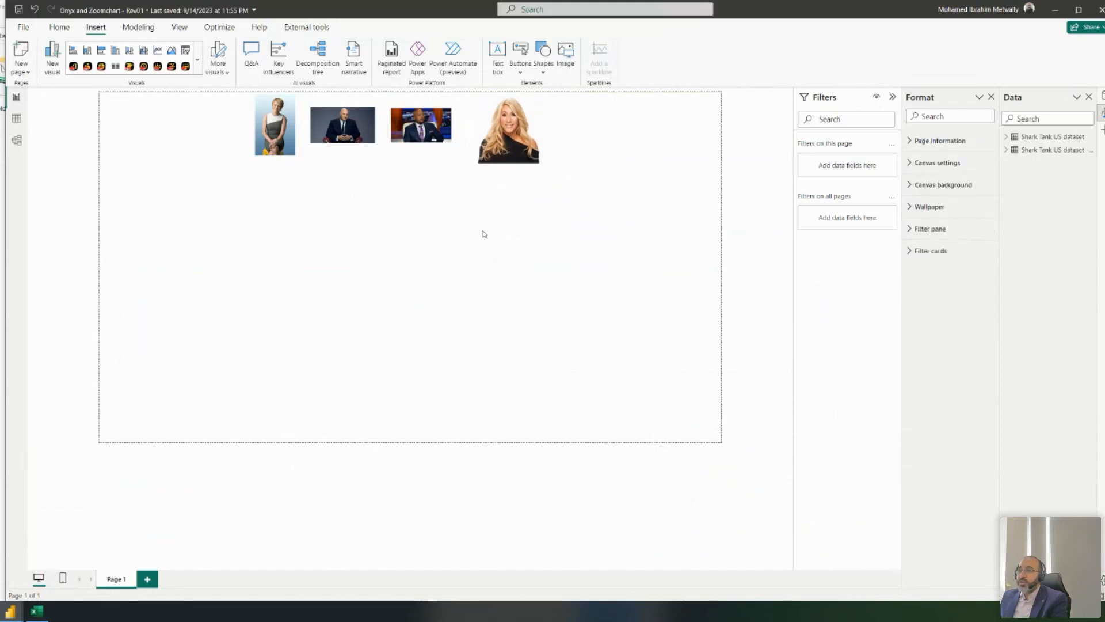
# - Insert a fifth shark headshot at the top right, shrunk to thumbnail size
pyautogui.click(559, 59)
pyautogui.click(503, 96)
pyautogui.doubleClick(503, 96)
pyautogui.moveTo(234, 308); pyautogui.dragTo(686, 167)
pyautogui.moveTo(689, 237); pyautogui.dragTo(621, 167)
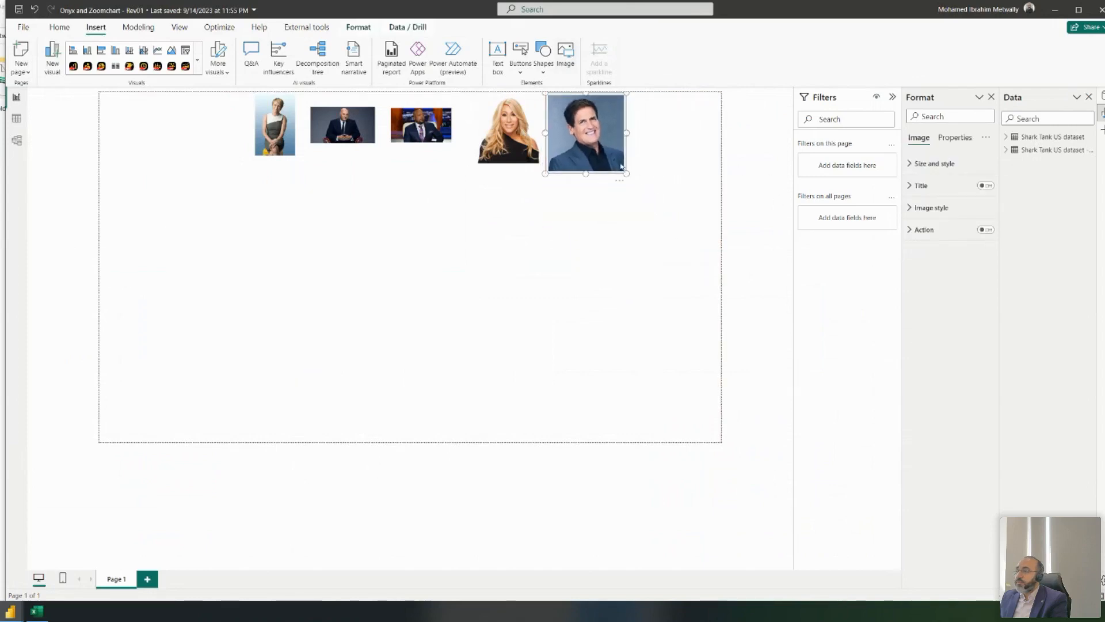
# - Insert the last shark's headshot after the PNG fails, resized to about 150x150 at the row's end
pyautogui.click(564, 53)
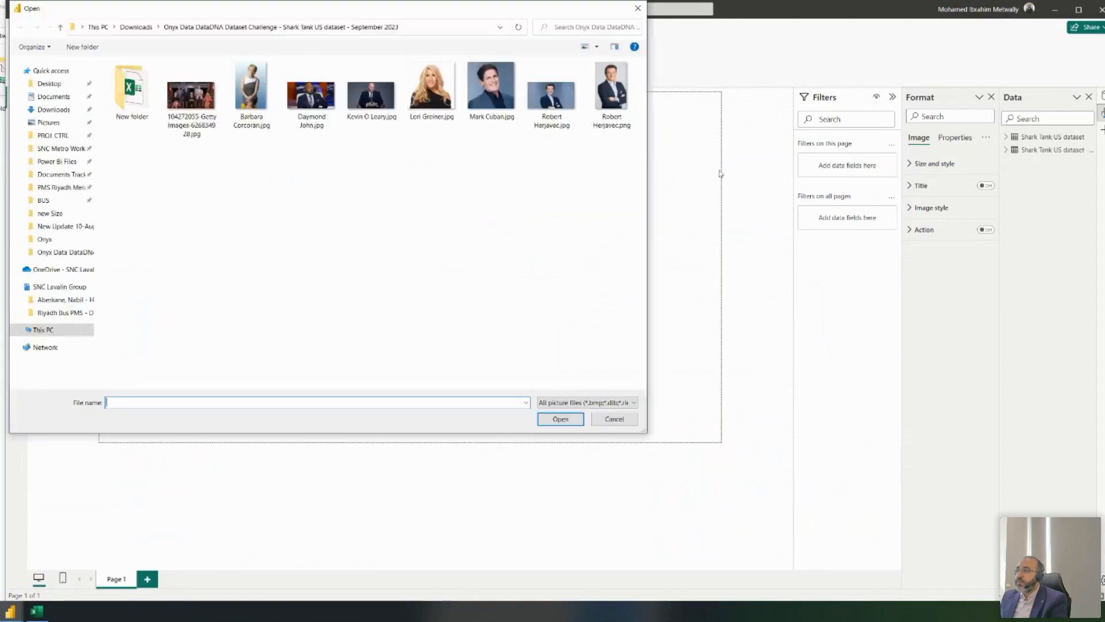
pyautogui.doubleClick(607, 104)
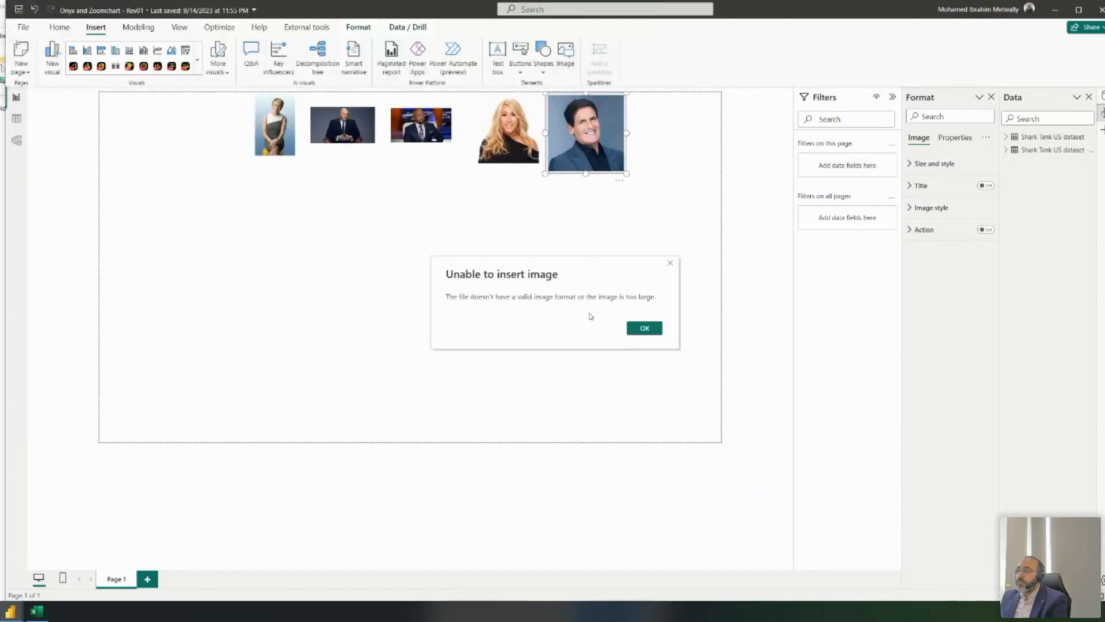
pyautogui.click(644, 328)
pyautogui.click(565, 53)
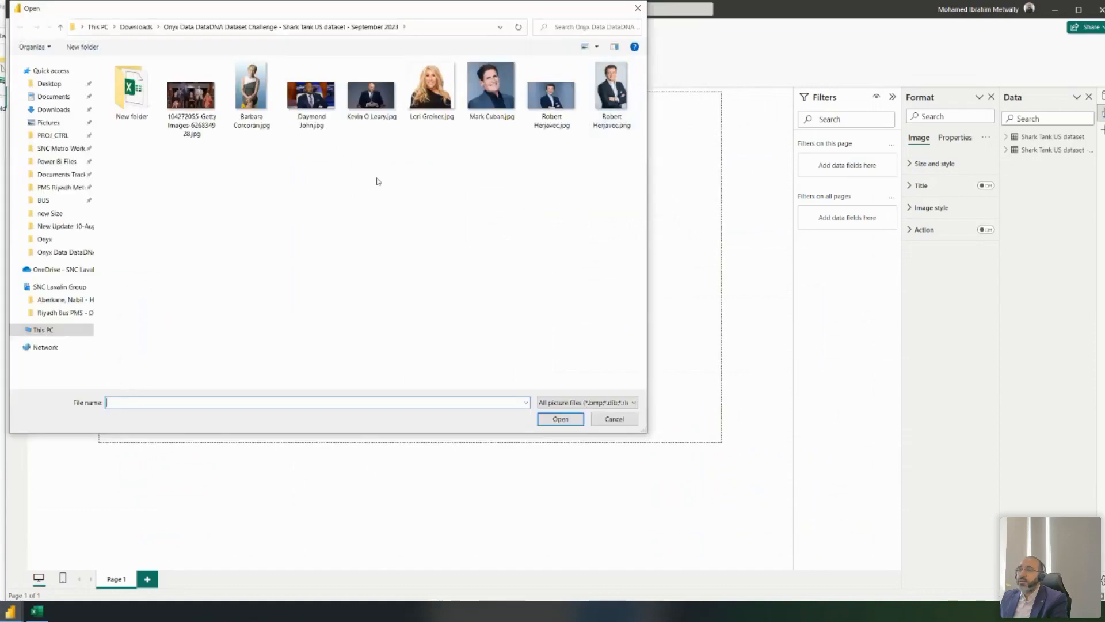
pyautogui.doubleClick(538, 116)
pyautogui.moveTo(237, 344); pyautogui.dragTo(436, 320)
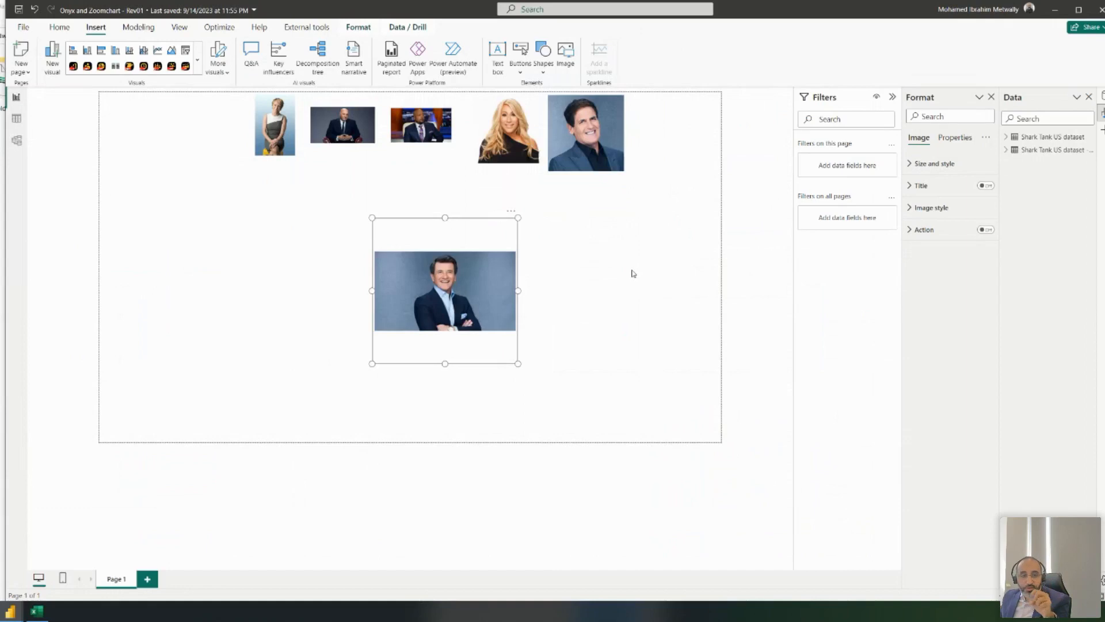
pyautogui.moveTo(516, 362); pyautogui.dragTo(688, 144)
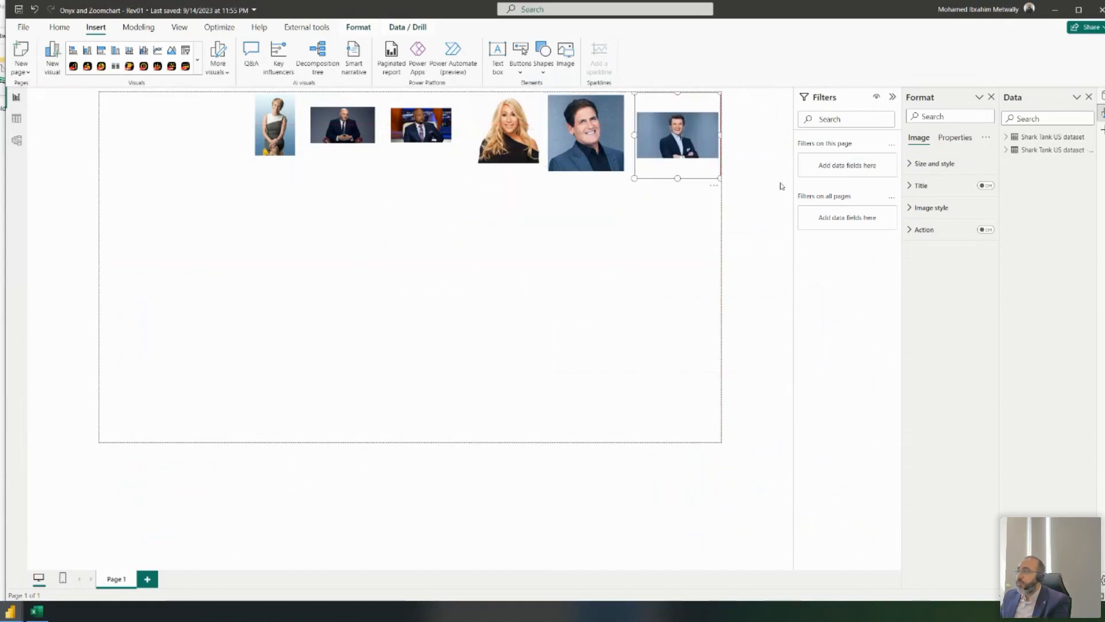
pyautogui.click(1004, 150)
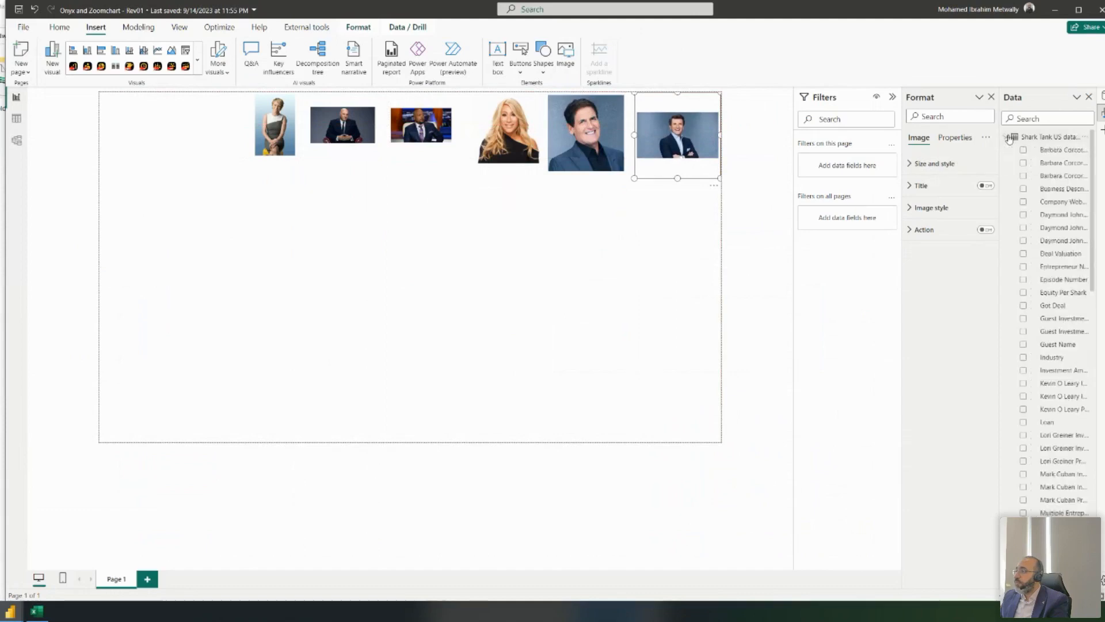
pyautogui.scroll(-3, 1045, 207)
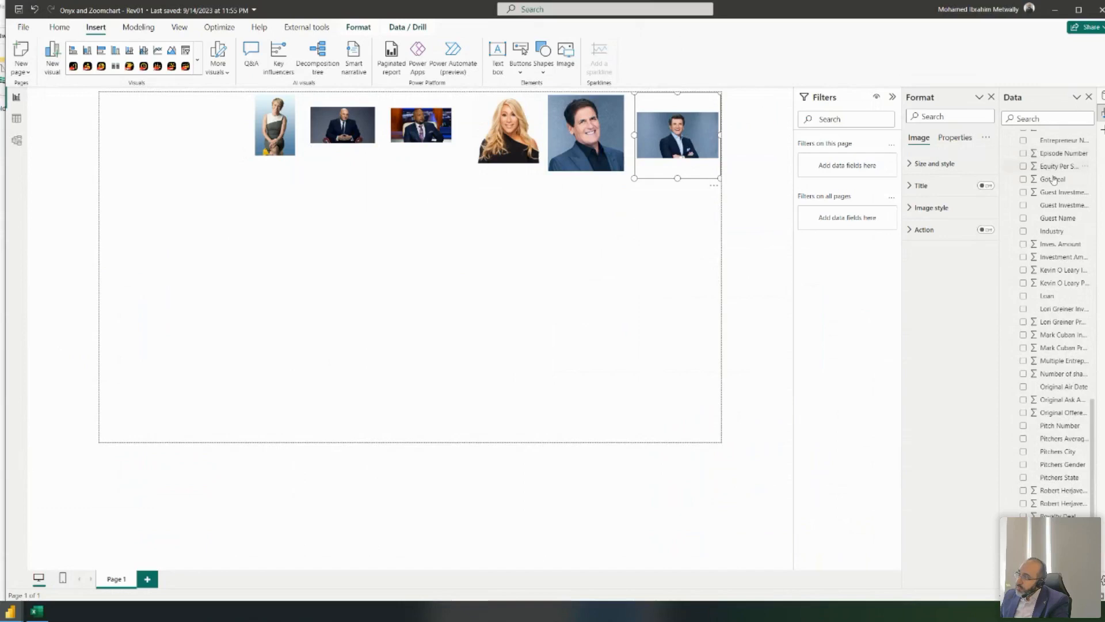
pyautogui.scroll(-2, 1041, 328)
pyautogui.scroll(6, 1051, 290)
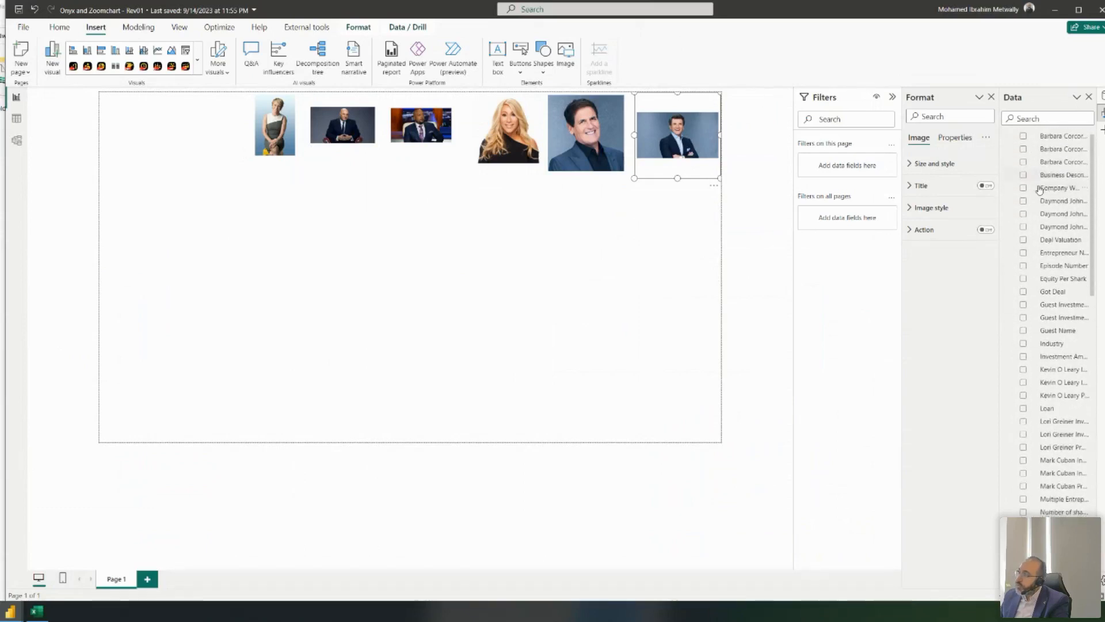
pyautogui.scroll(-5, 1040, 190)
pyautogui.scroll(5, 1008, 148)
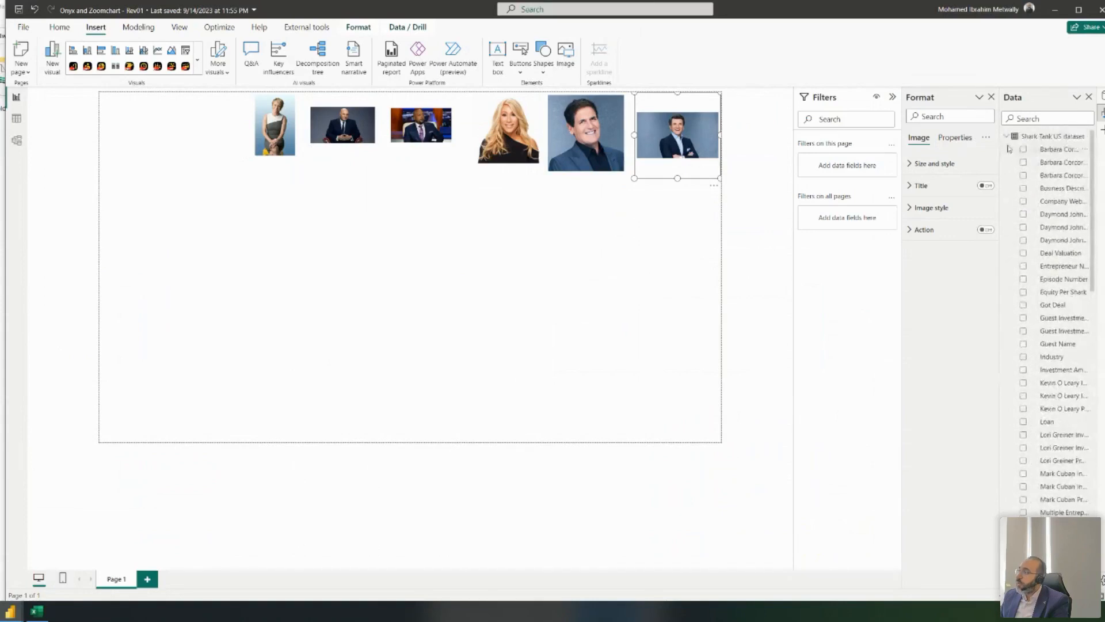
pyautogui.click(1006, 137)
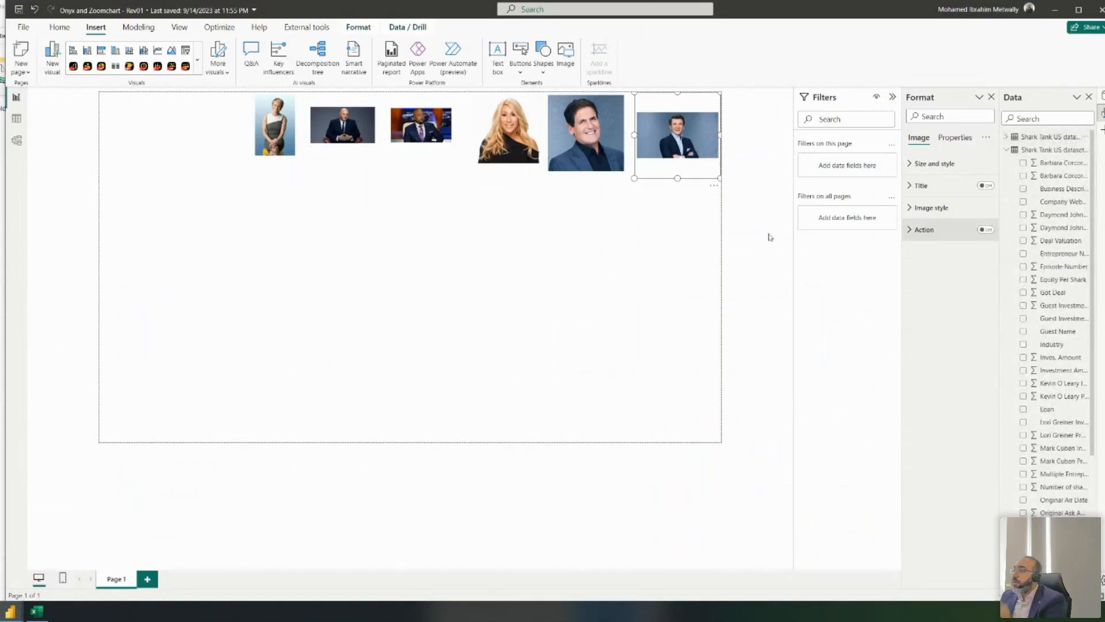
pyautogui.click(1007, 150)
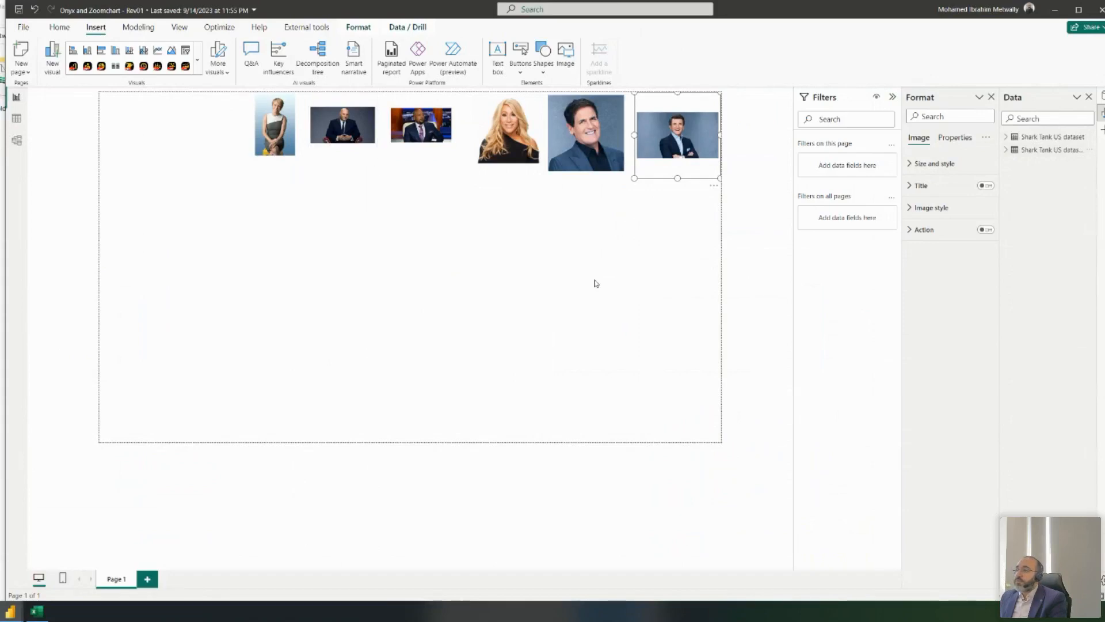
pyautogui.click(190, 242)
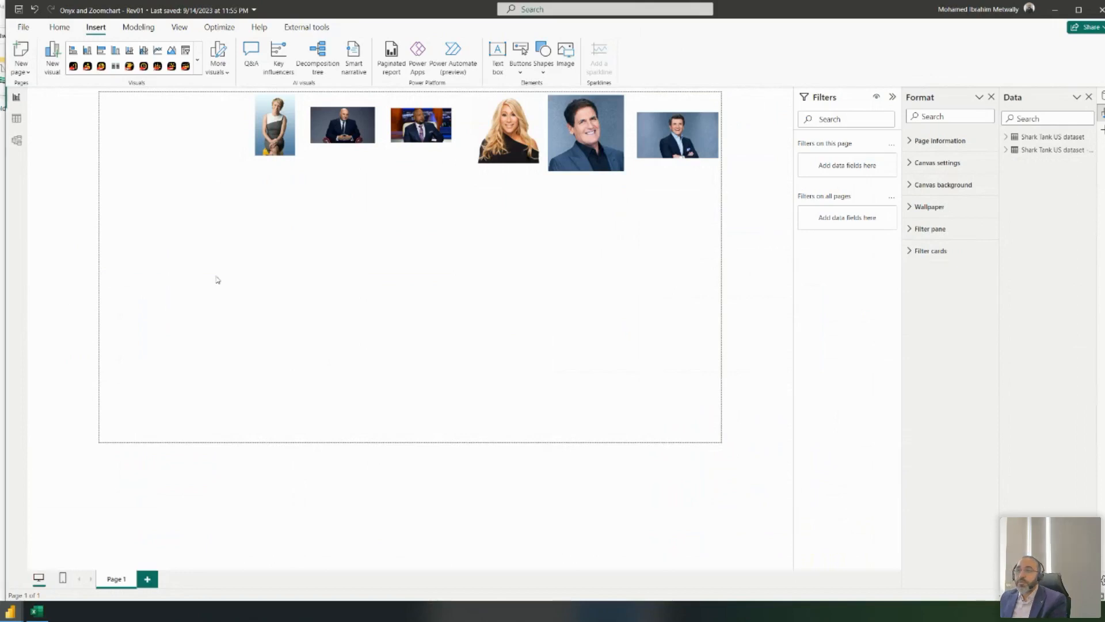
# - Add a Drill Down Combo PRO chart from the visuals gallery, moved up-left and enlarged
pyautogui.click(185, 67)
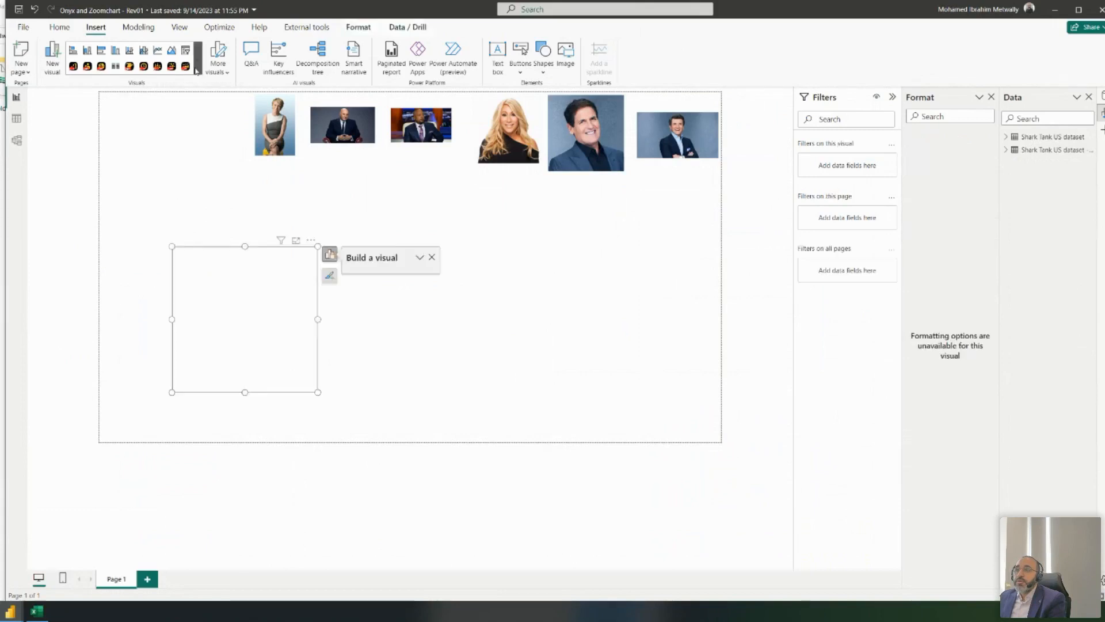
pyautogui.click(311, 241)
pyautogui.click(343, 251)
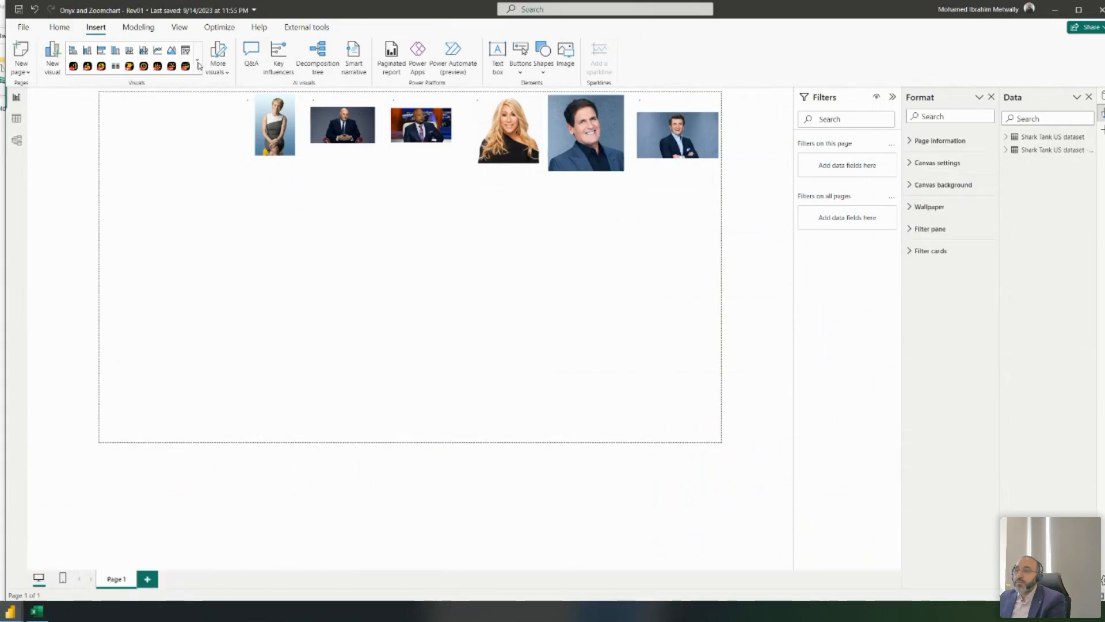
pyautogui.click(198, 71)
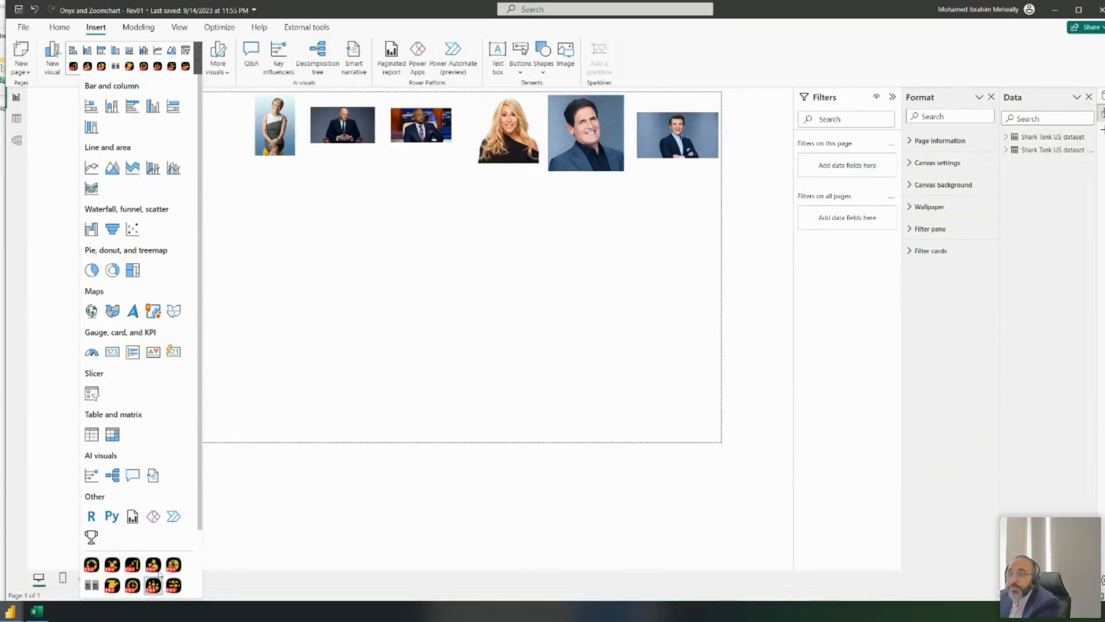
pyautogui.click(152, 585)
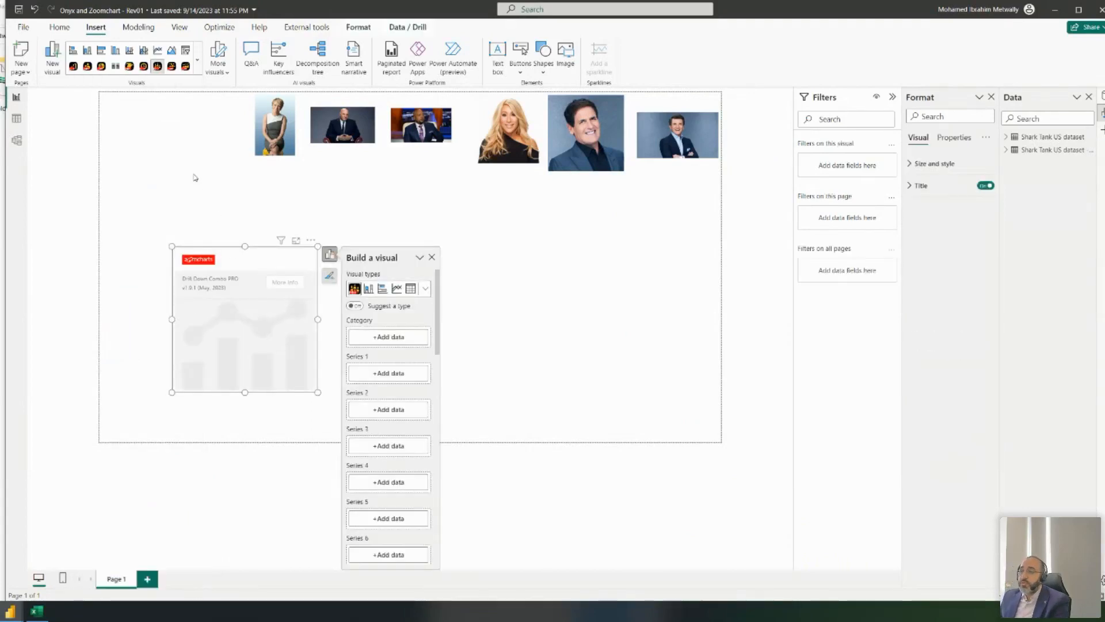
pyautogui.moveTo(225, 245); pyautogui.dragTo(193, 171)
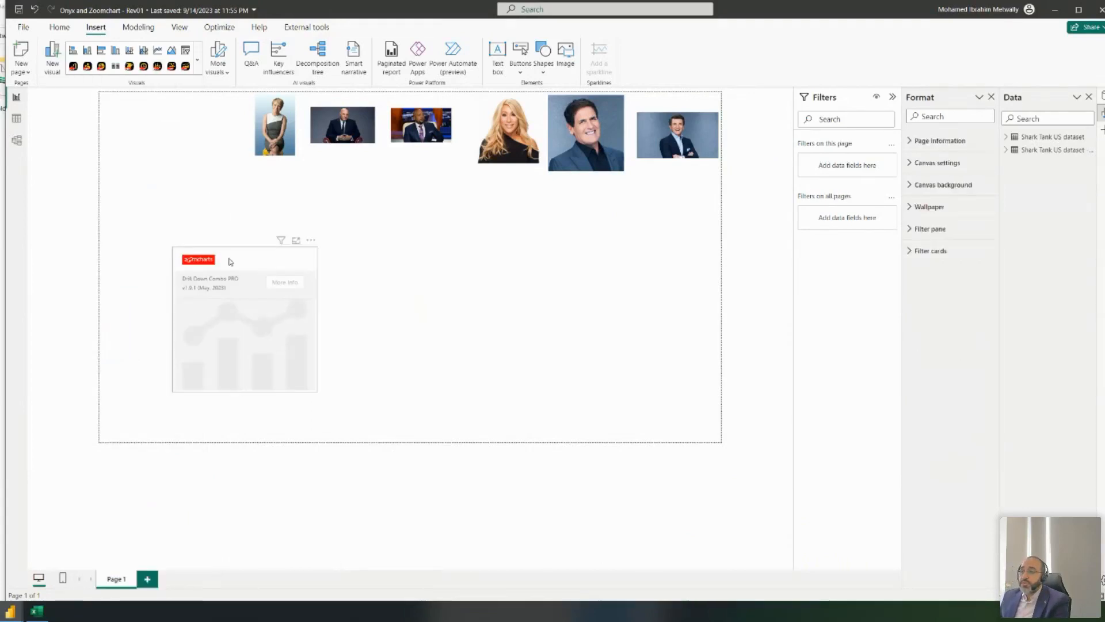
pyautogui.click(233, 252)
pyautogui.moveTo(231, 251); pyautogui.dragTo(202, 170)
pyautogui.moveTo(291, 314); pyautogui.dragTo(419, 382)
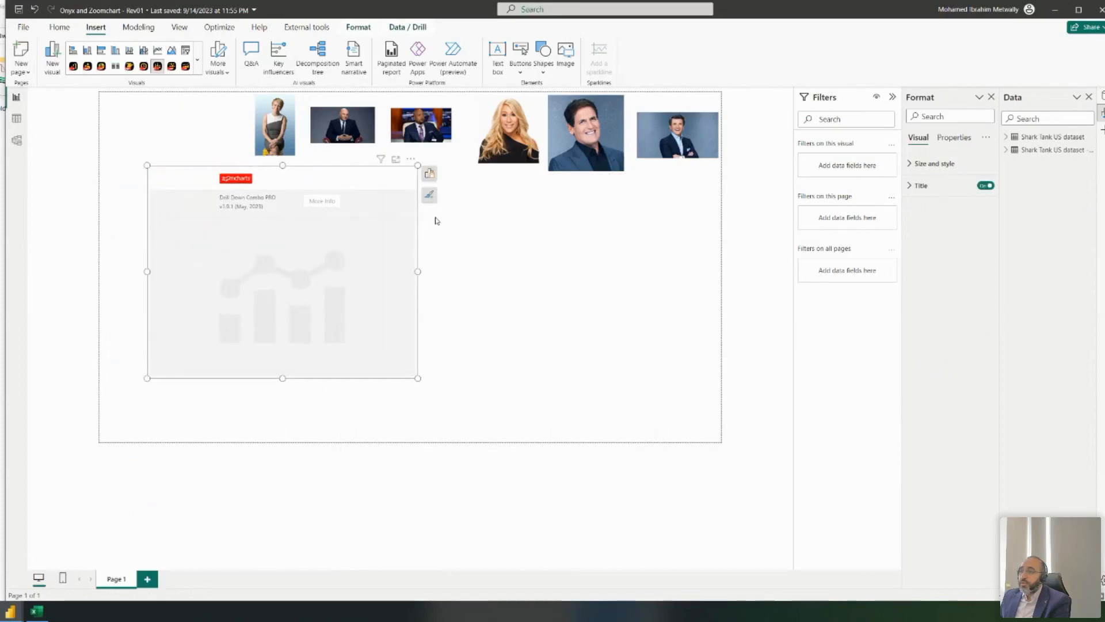
pyautogui.click(430, 174)
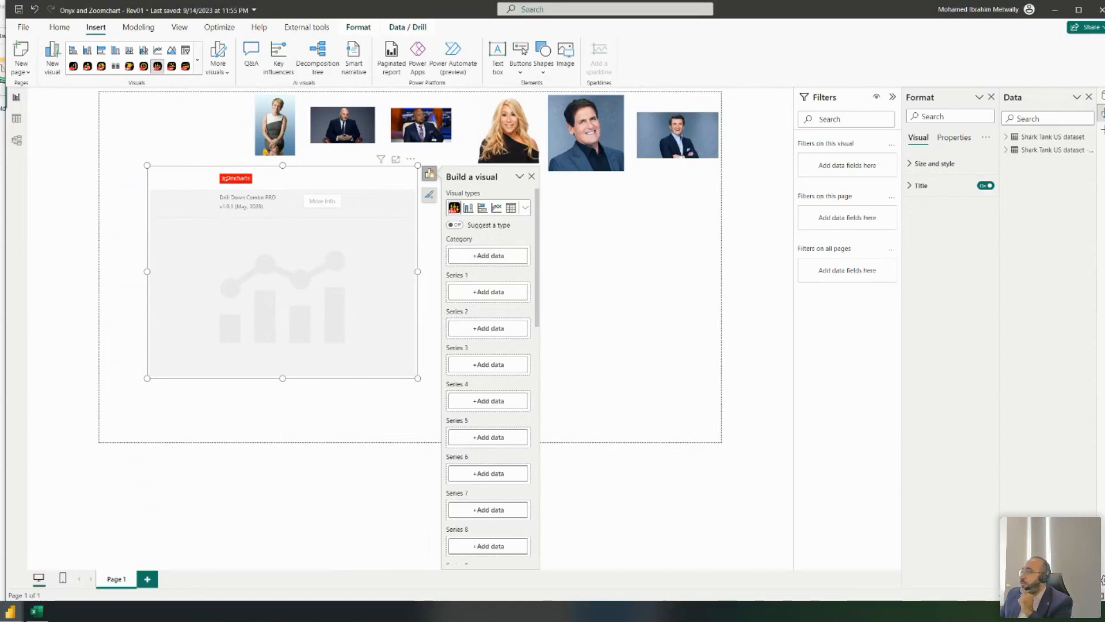
pyautogui.click(1039, 149)
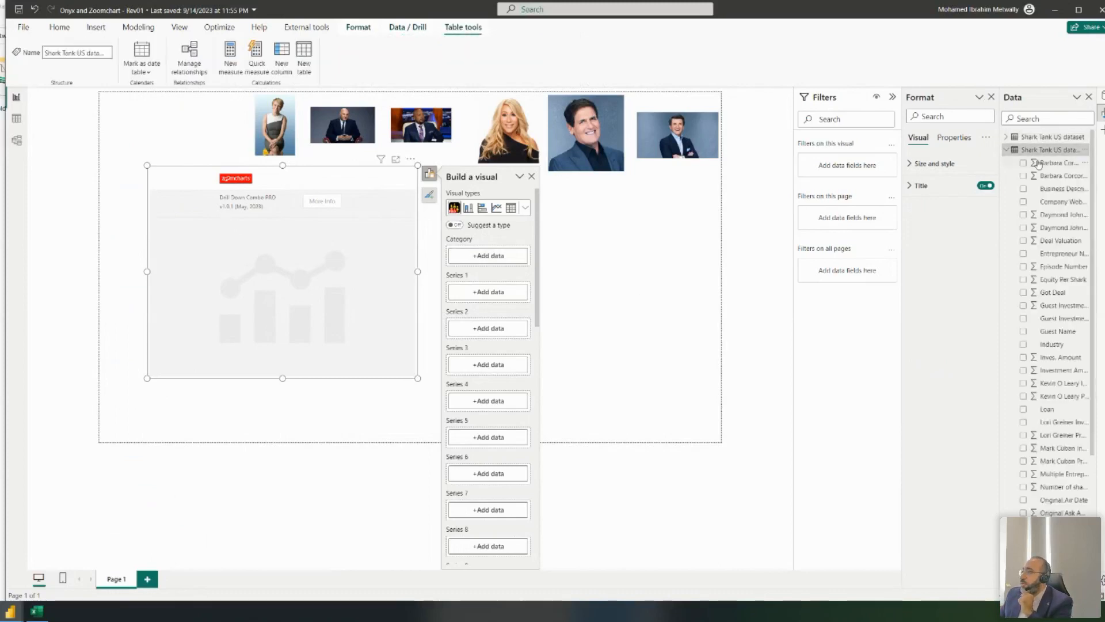
pyautogui.scroll(-3, 1062, 242)
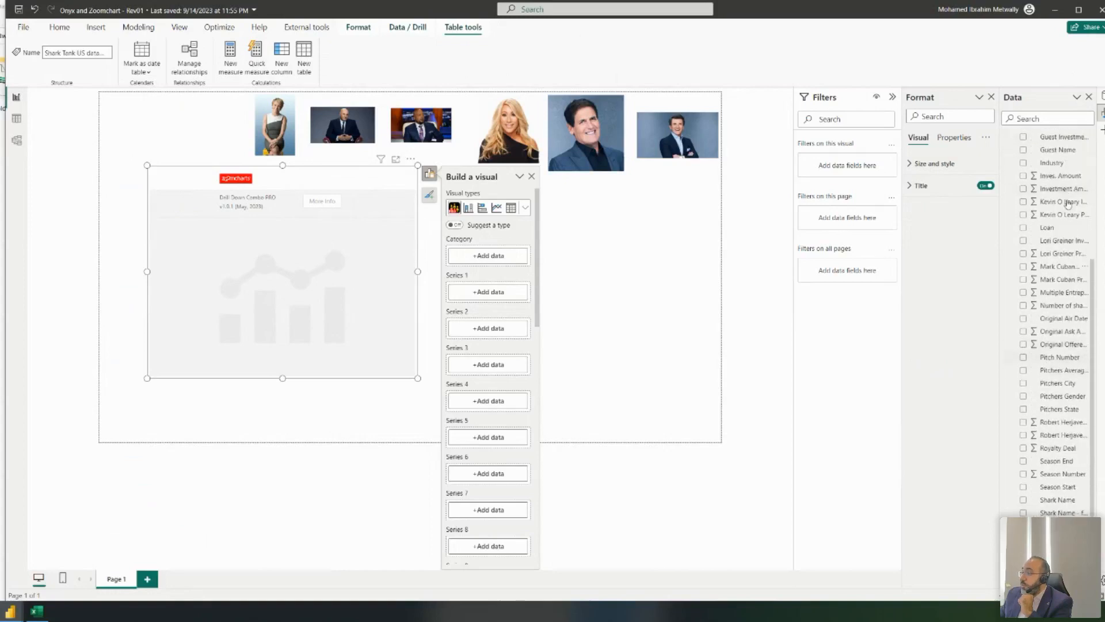
pyautogui.write('seas')
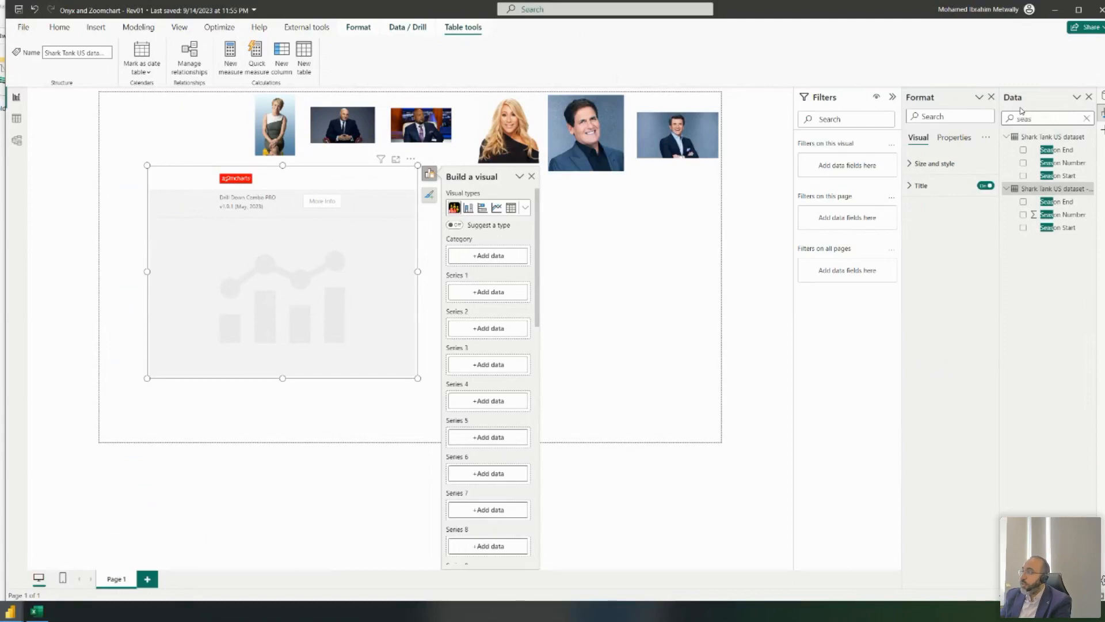
pyautogui.press('BackSpace')
pyautogui.press('BackSpace')
pyautogui.press('BackSpace')
pyautogui.press('BackSpace')
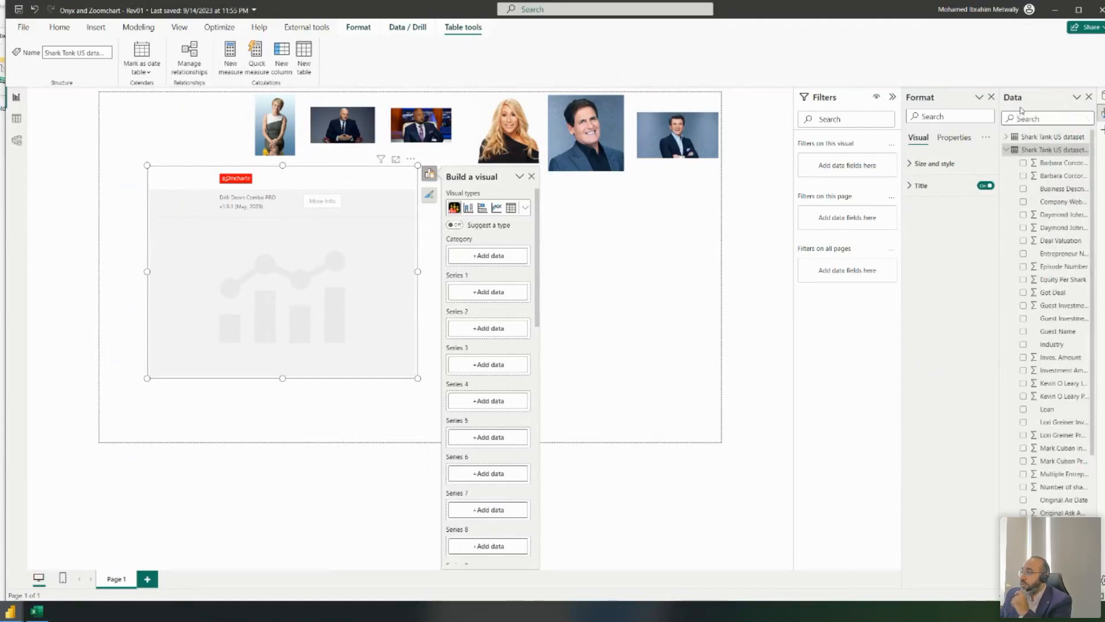
pyautogui.scroll(-5, 1053, 308)
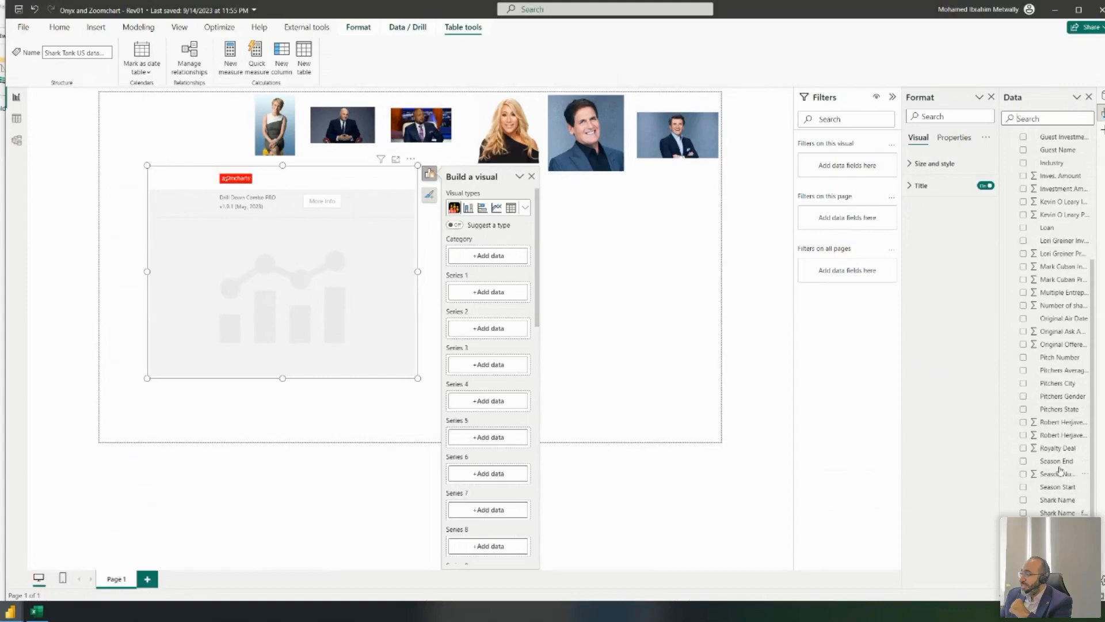
pyautogui.click(1023, 474)
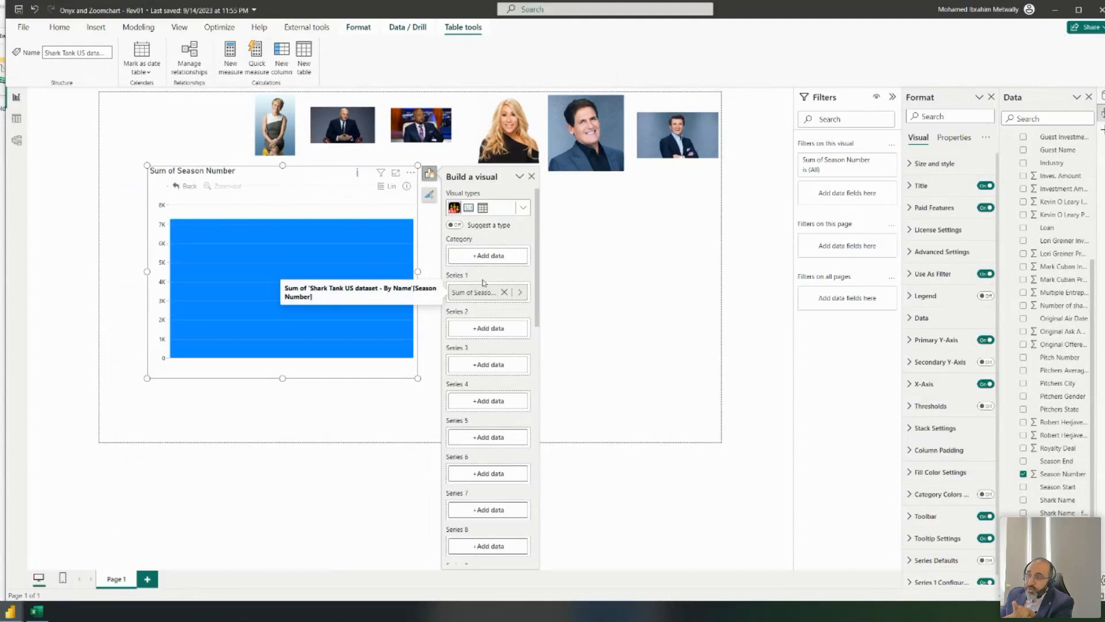
pyautogui.click(504, 293)
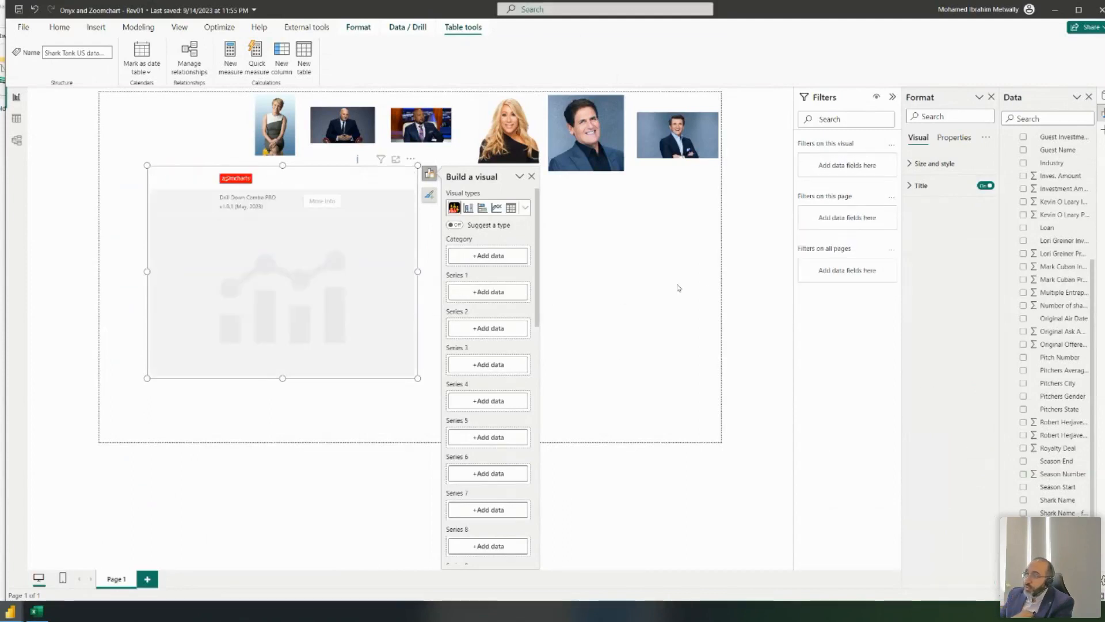
# - Put Season Number and Shark Name - final in Category and Inves. Amount in Series 1
pyautogui.moveTo(1049, 477); pyautogui.dragTo(489, 257)
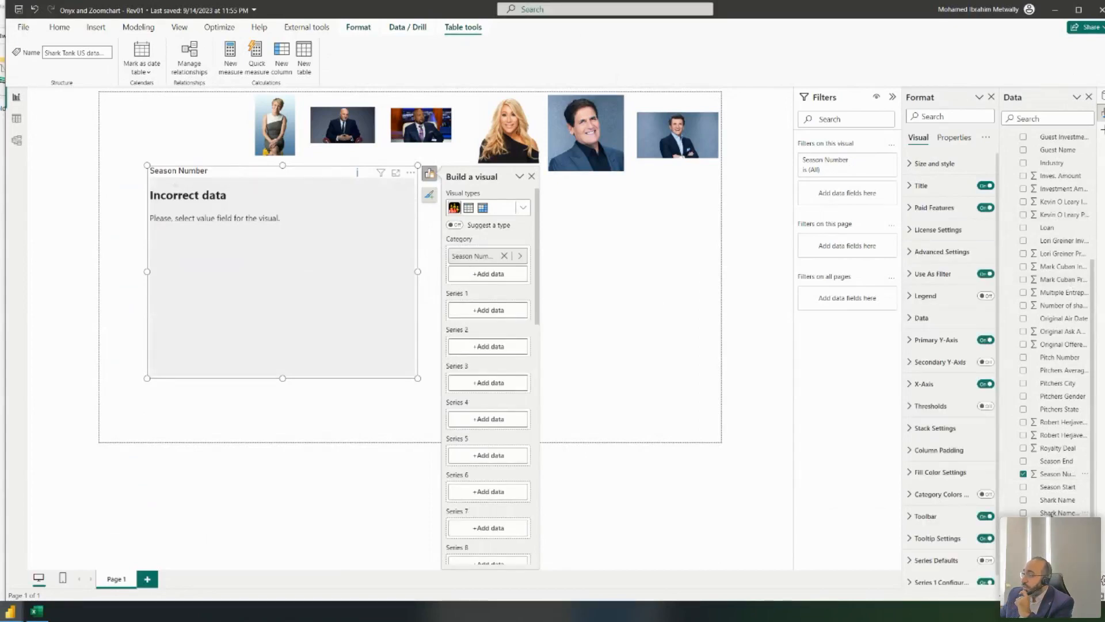
pyautogui.moveTo(1059, 515); pyautogui.dragTo(494, 271)
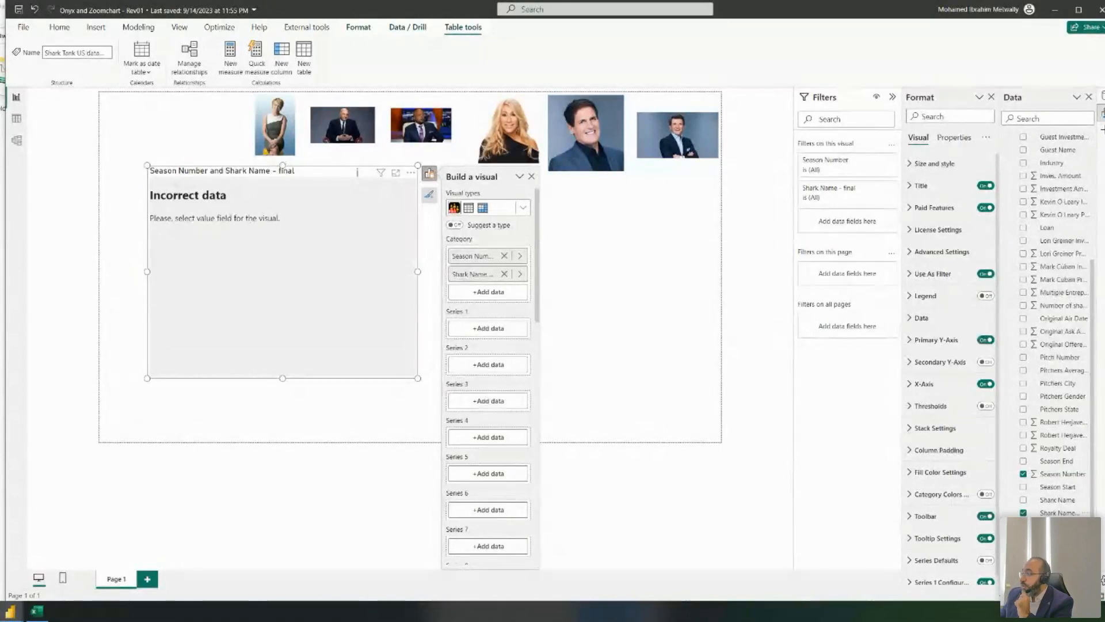
pyautogui.scroll(3, 1064, 323)
pyautogui.scroll(-3, 1064, 323)
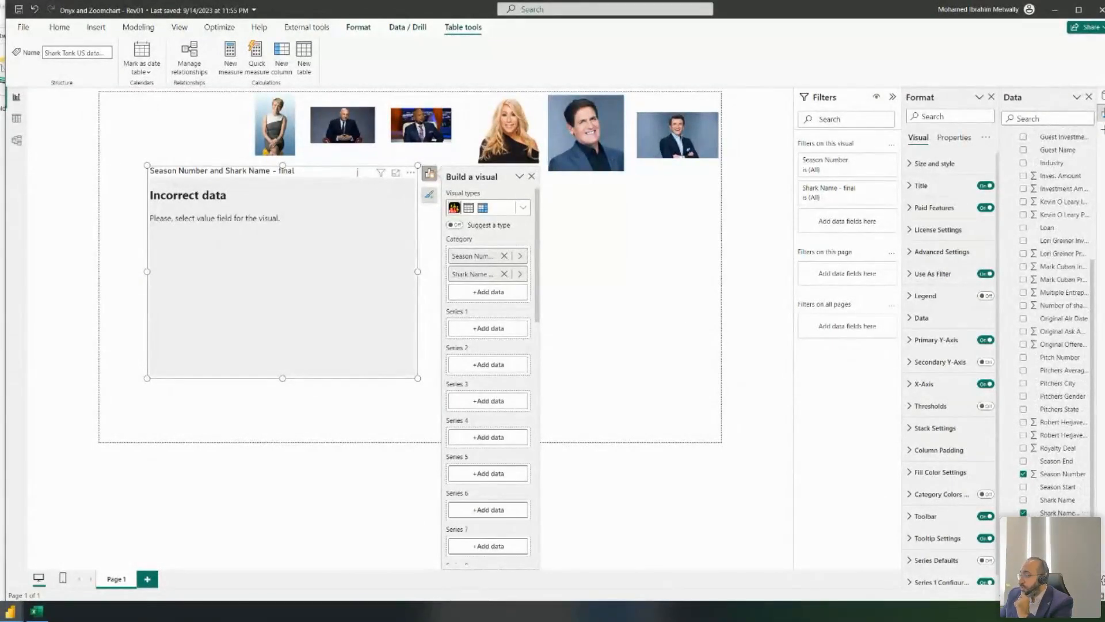
pyautogui.scroll(5, 1064, 322)
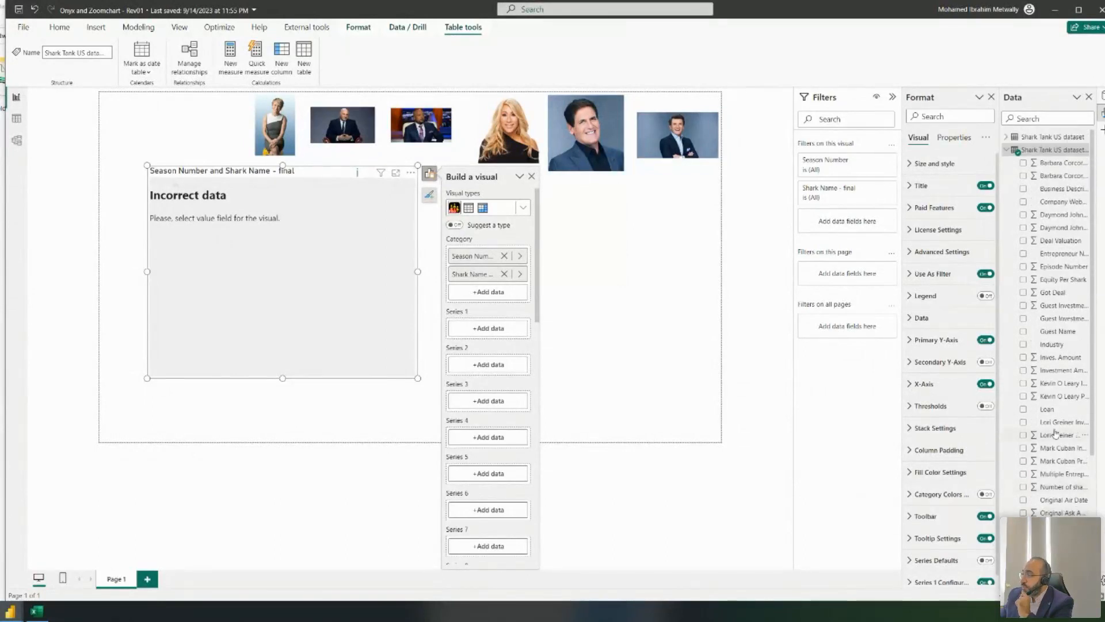
pyautogui.moveTo(1060, 357); pyautogui.dragTo(497, 331)
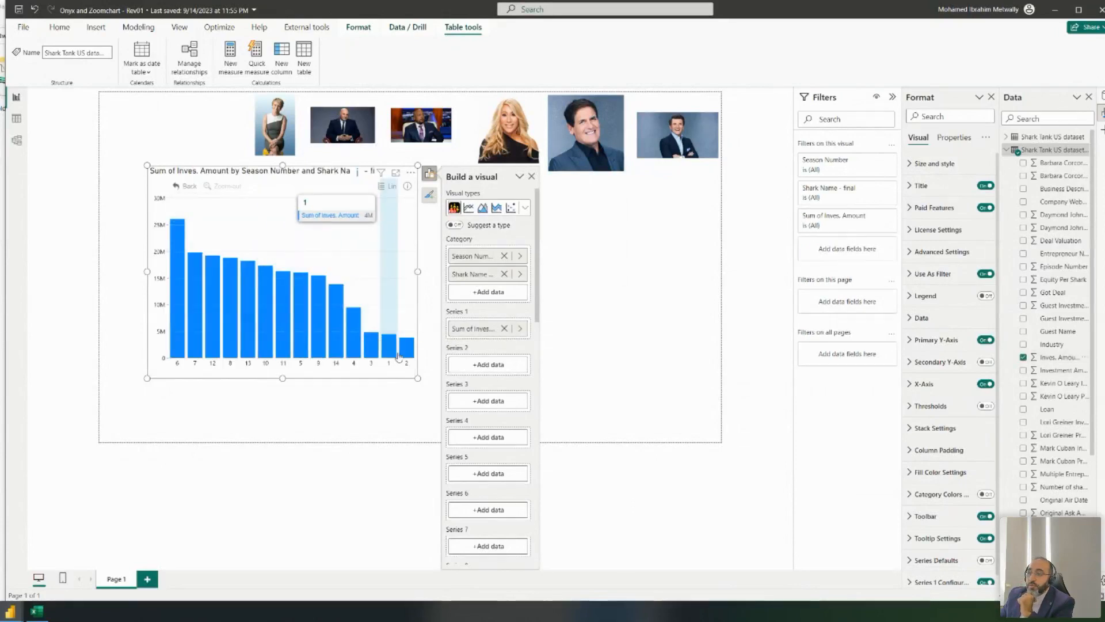
# - Sort the chart by Season Number in ascending order, 1 to 14
pyautogui.click(411, 174)
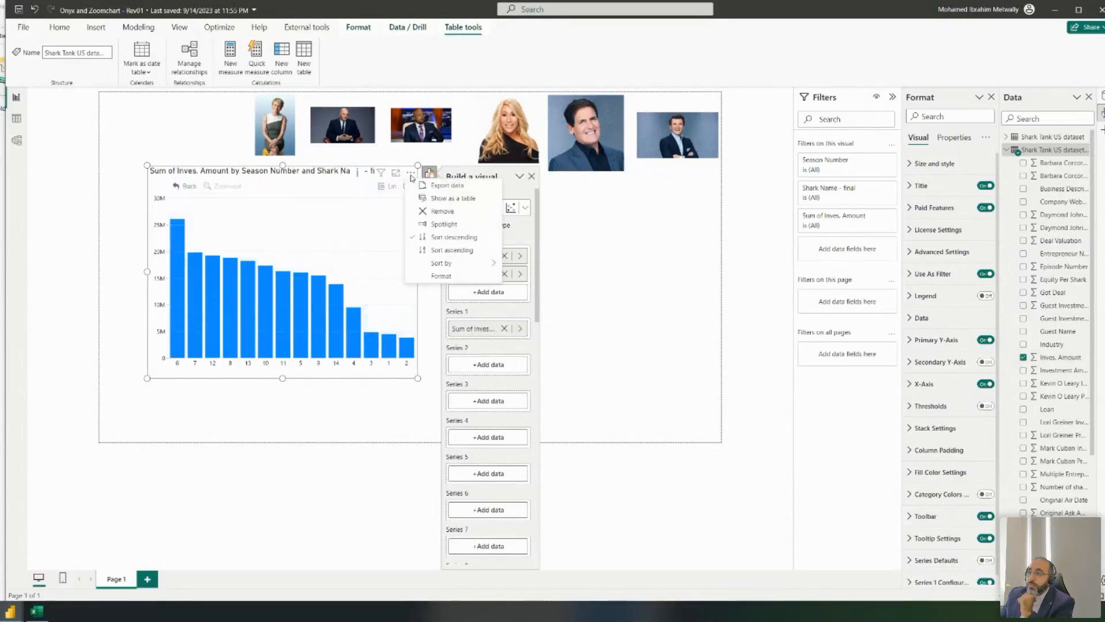
pyautogui.moveTo(478, 265)
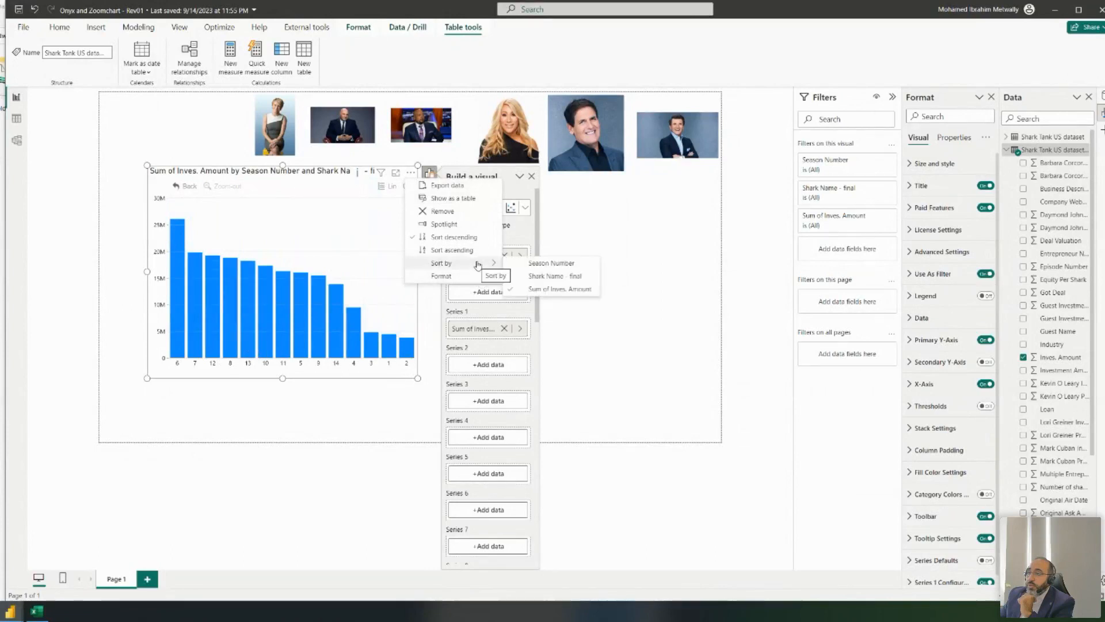
pyautogui.click(521, 264)
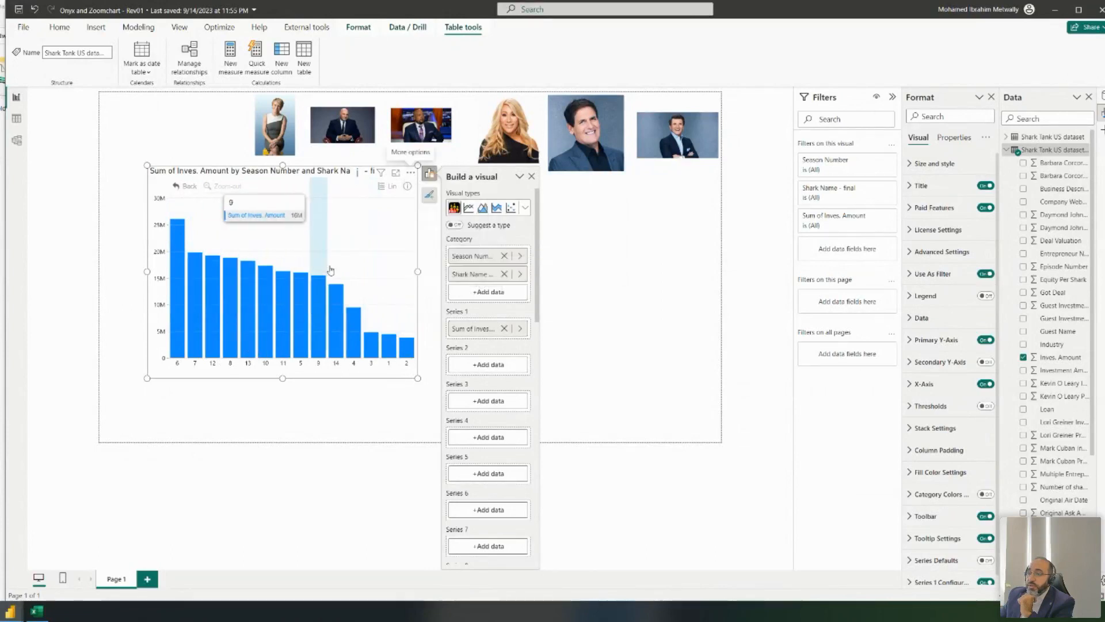
pyautogui.click(410, 173)
pyautogui.click(462, 250)
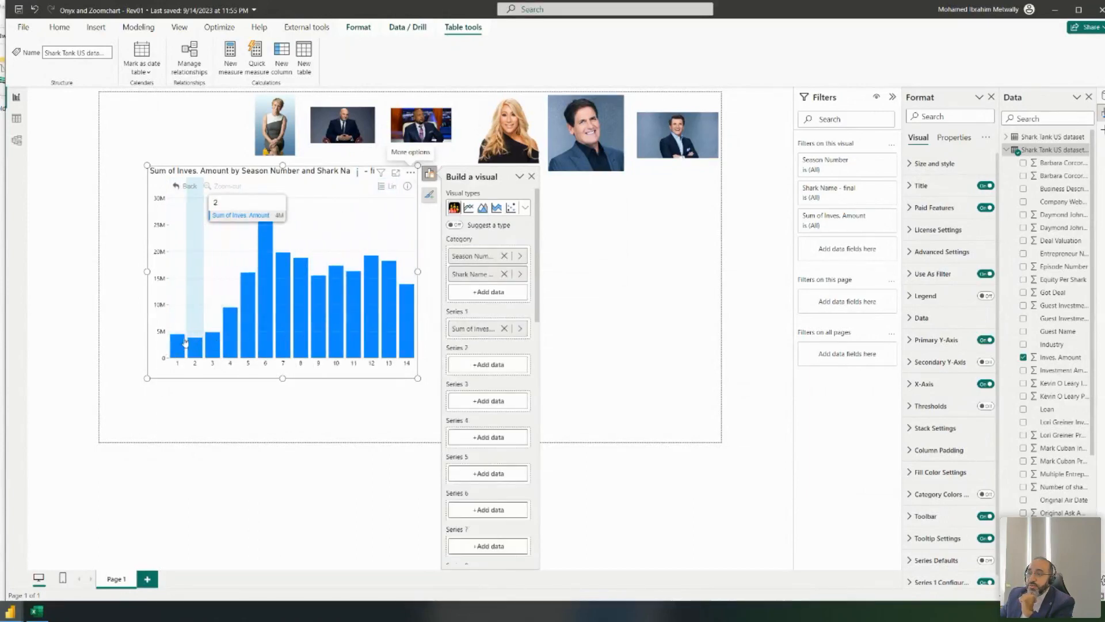
# - Shift the chart left, widen it, and test drilling into a season and back up
pyautogui.moveTo(204, 171); pyautogui.dragTo(170, 182)
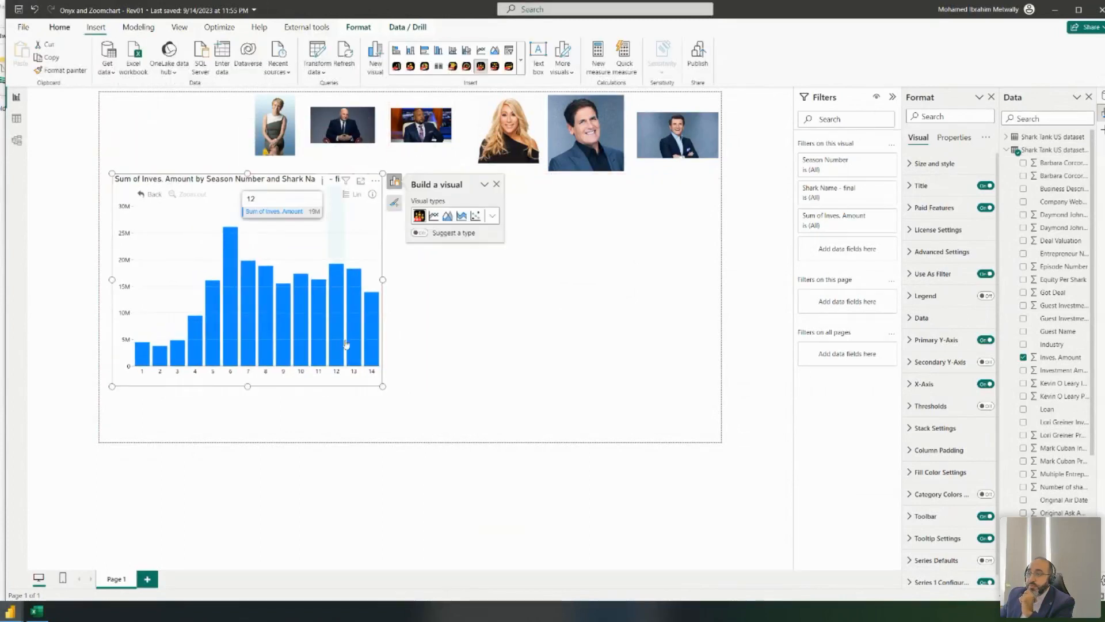
pyautogui.moveTo(382, 384); pyautogui.dragTo(439, 378)
pyautogui.click(160, 362)
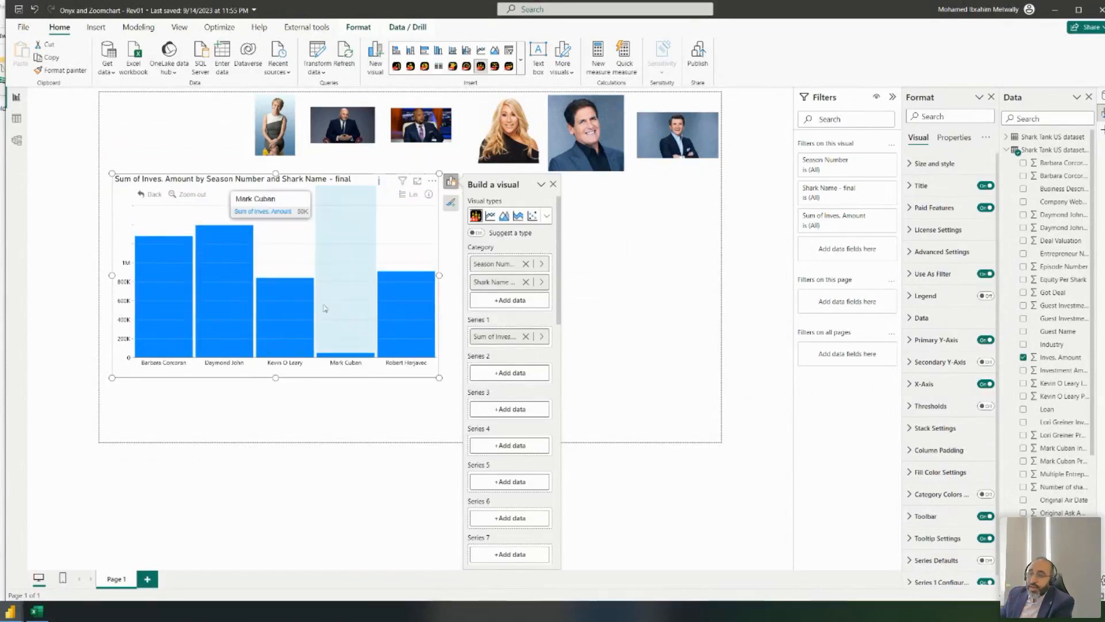
pyautogui.click(154, 196)
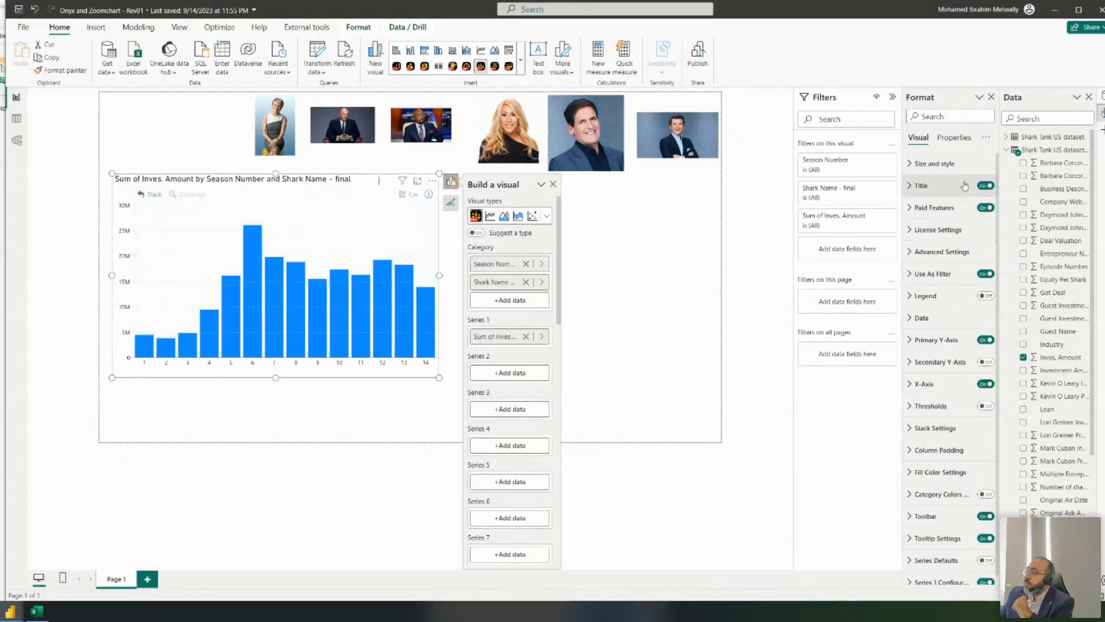
# - Show Series 1 value labels on the season columns (4M, 26M, 14M…) and move the chart up-left near the shark photos
pyautogui.scroll(-1, 965, 190)
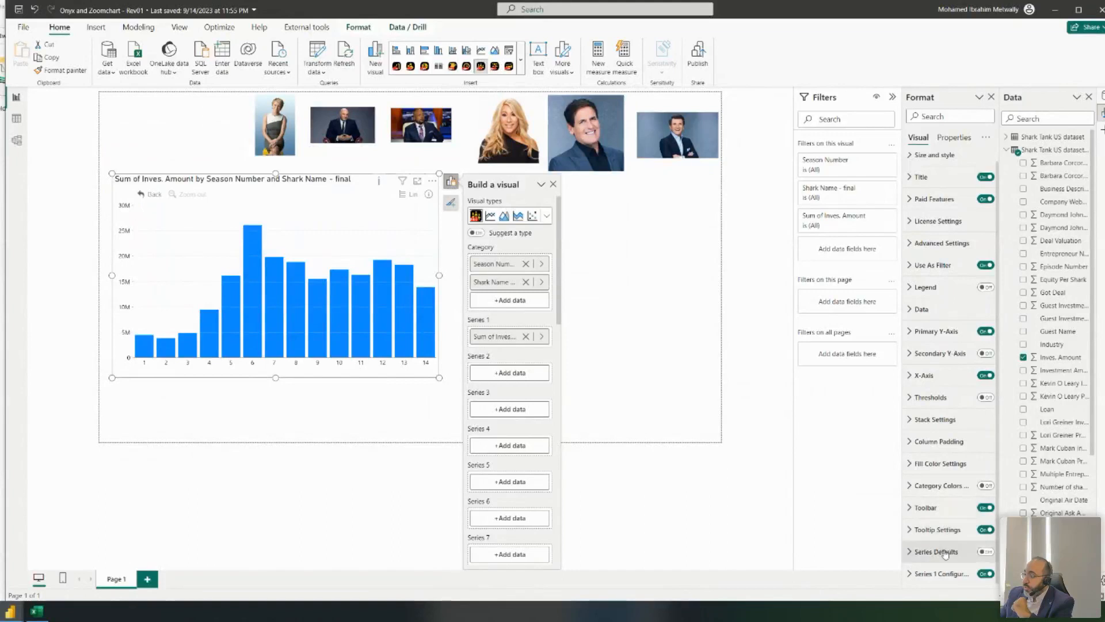
pyautogui.click(944, 574)
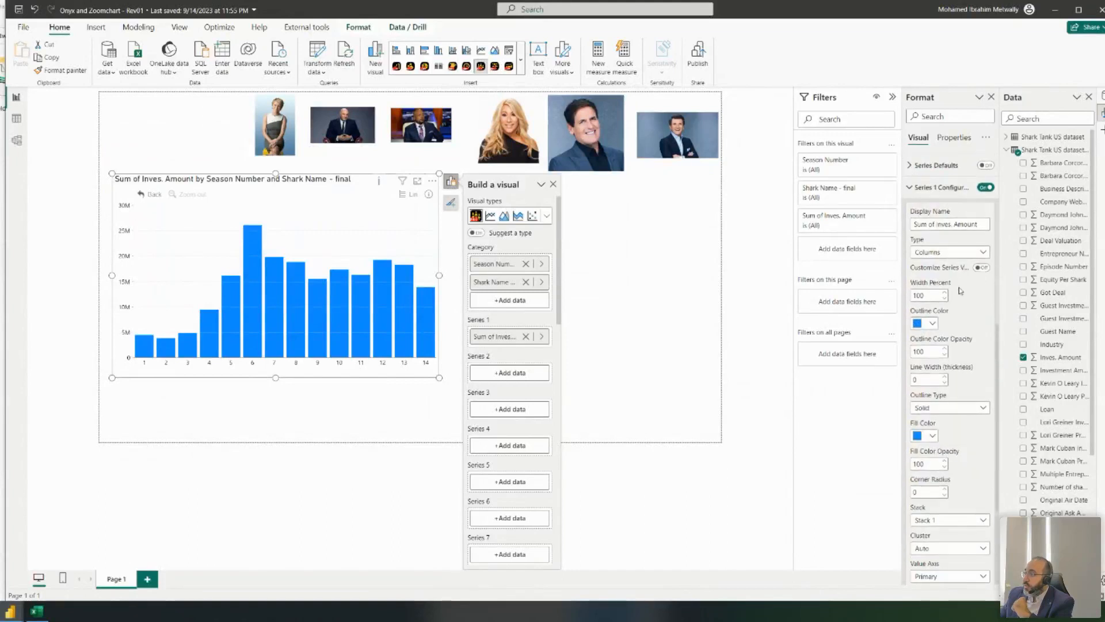
pyautogui.click(982, 269)
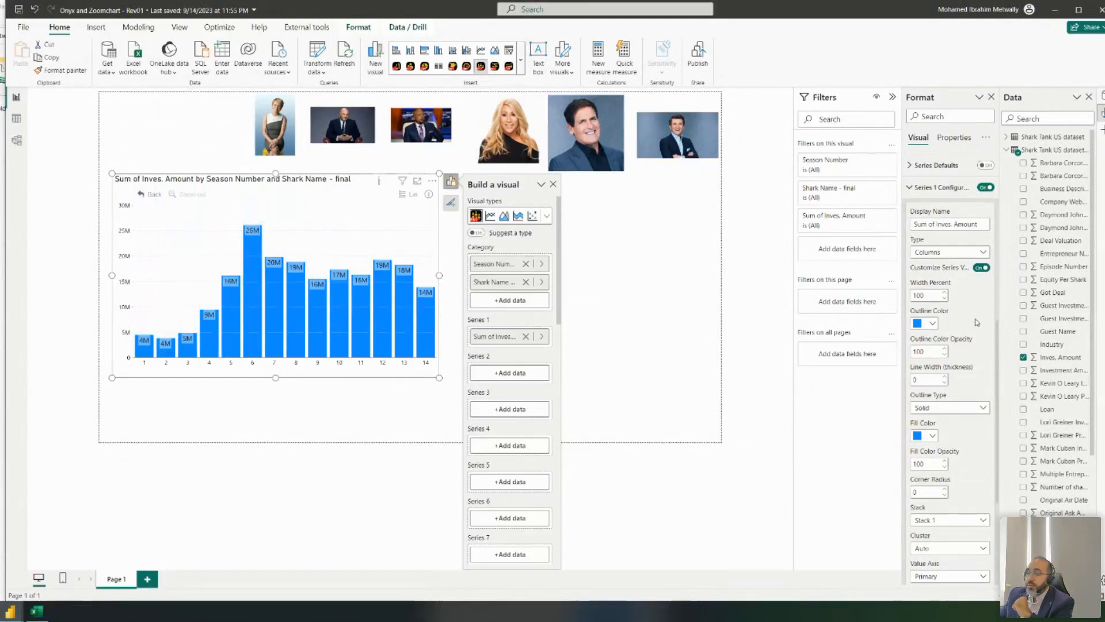
pyautogui.moveTo(219, 182)
pyautogui.mouseDown()
pyautogui.moveTo(208, 166)
pyautogui.moveTo(220, 181)
pyautogui.mouseUp()
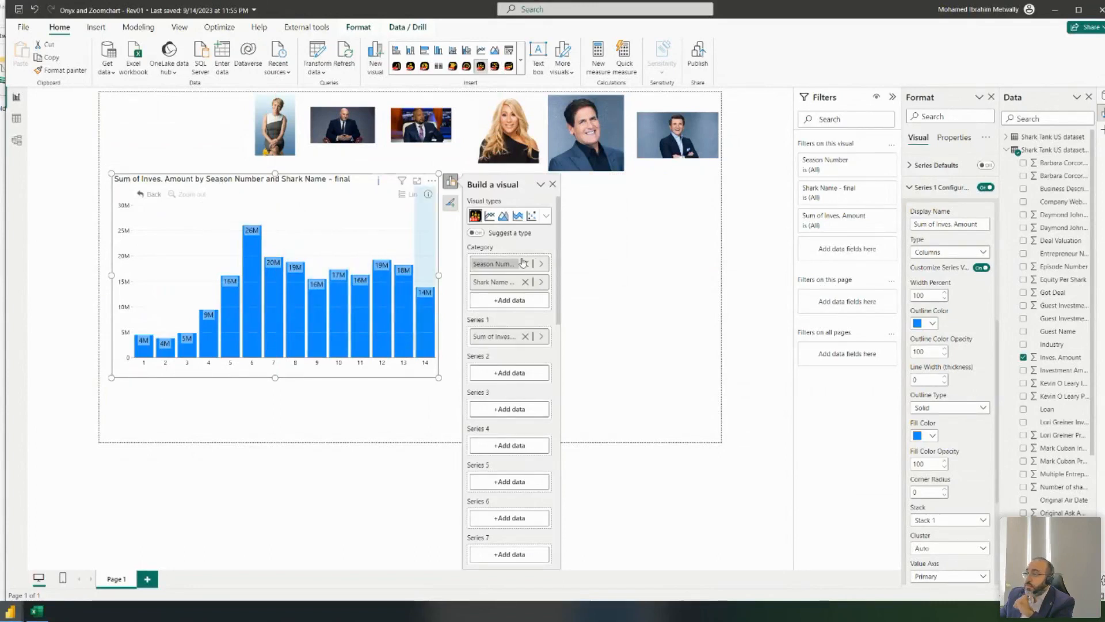
pyautogui.moveTo(327, 183); pyautogui.dragTo(340, 135)
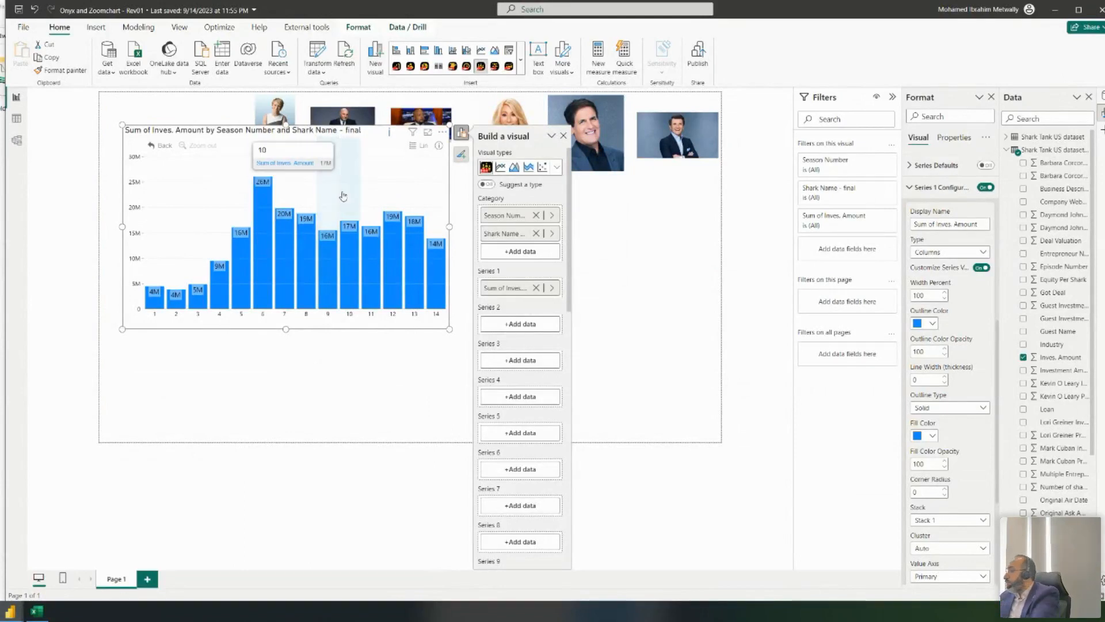
pyautogui.click(355, 406)
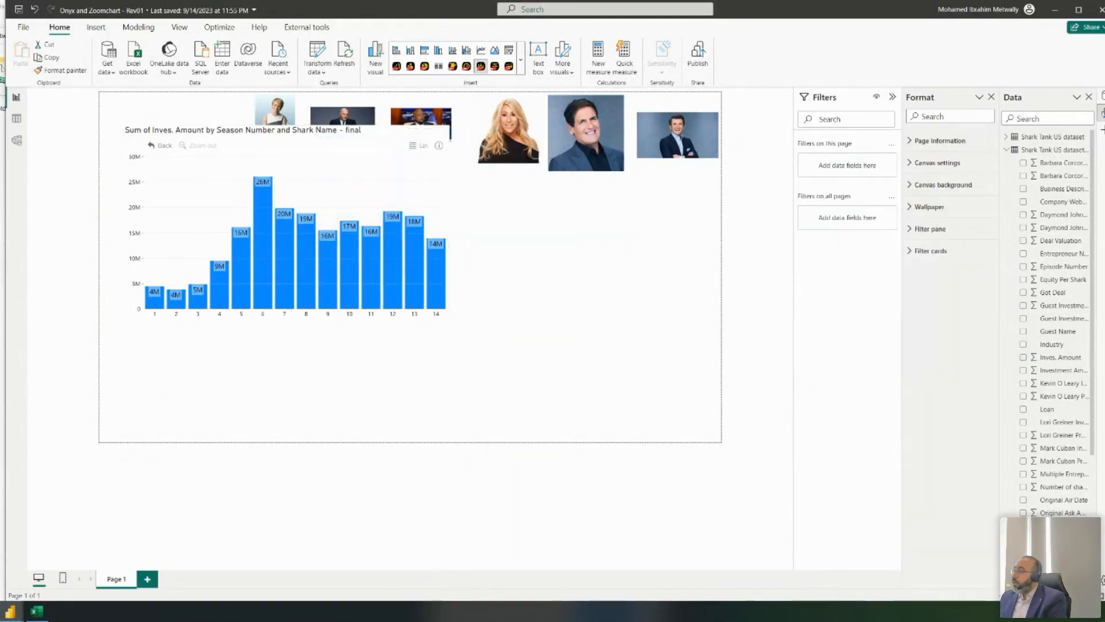
pyautogui.click(1006, 151)
pyautogui.click(1006, 139)
pyautogui.scroll(-5, 1072, 164)
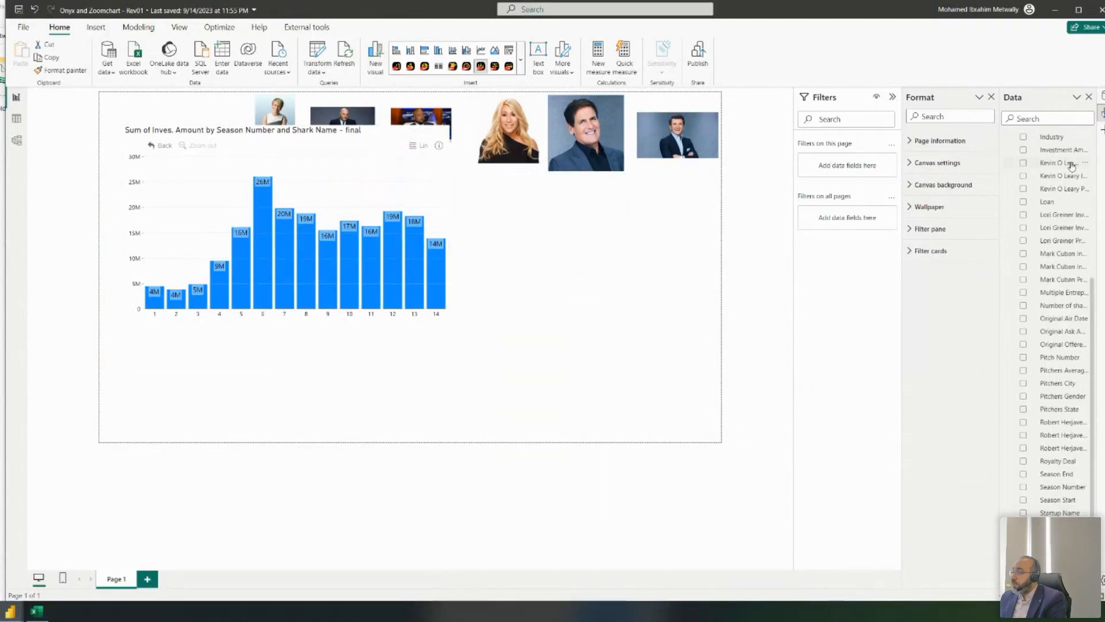
pyautogui.scroll(5, 1072, 167)
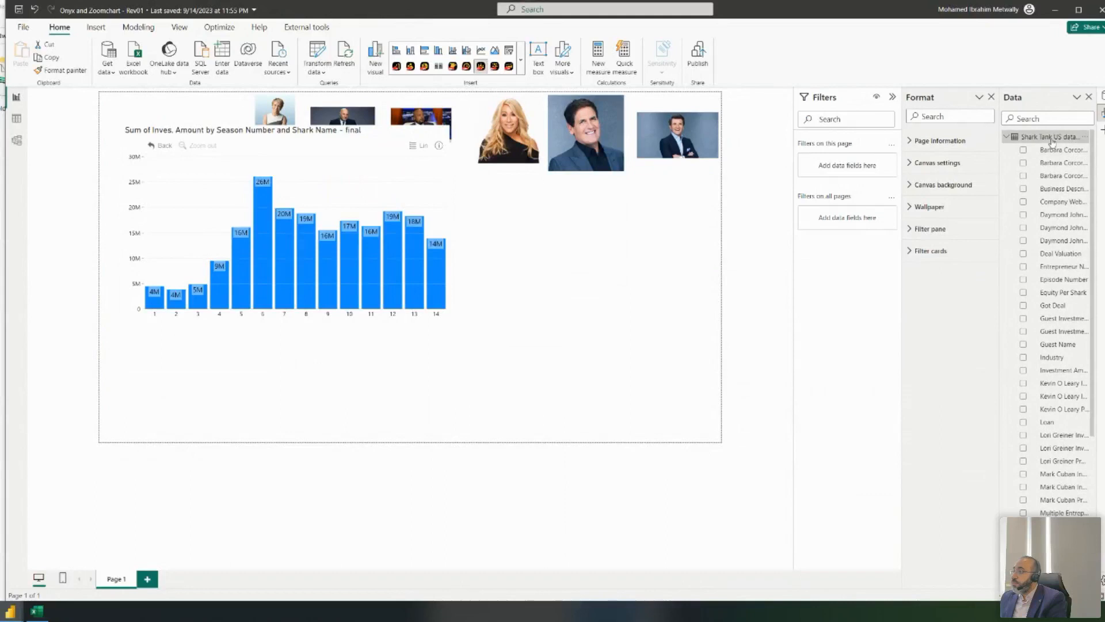
pyautogui.click(1048, 139)
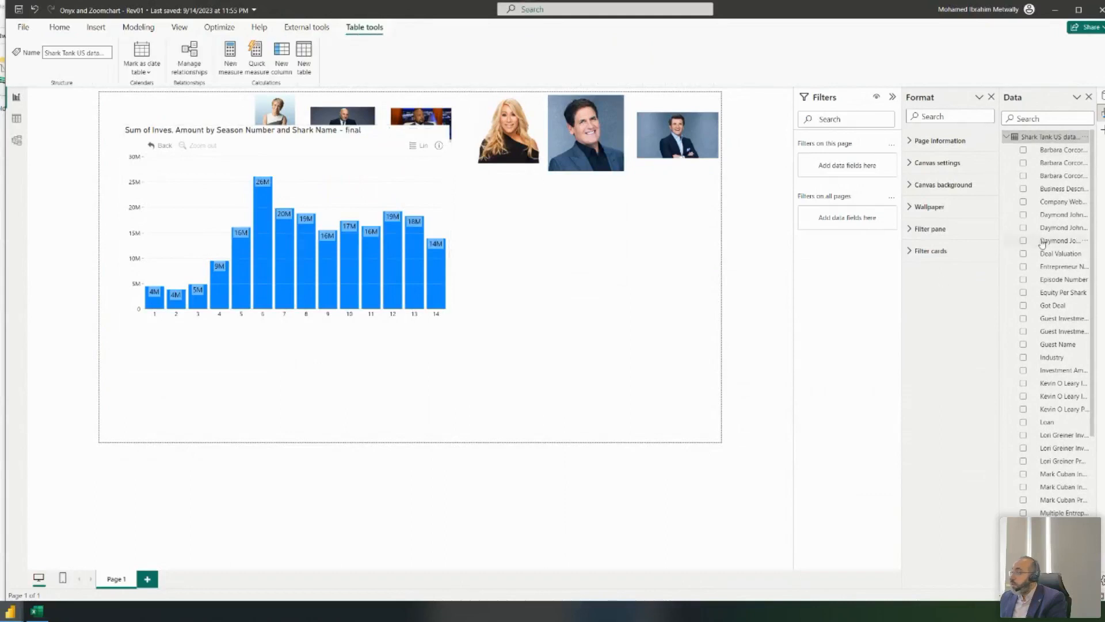
pyautogui.scroll(-4, 1047, 242)
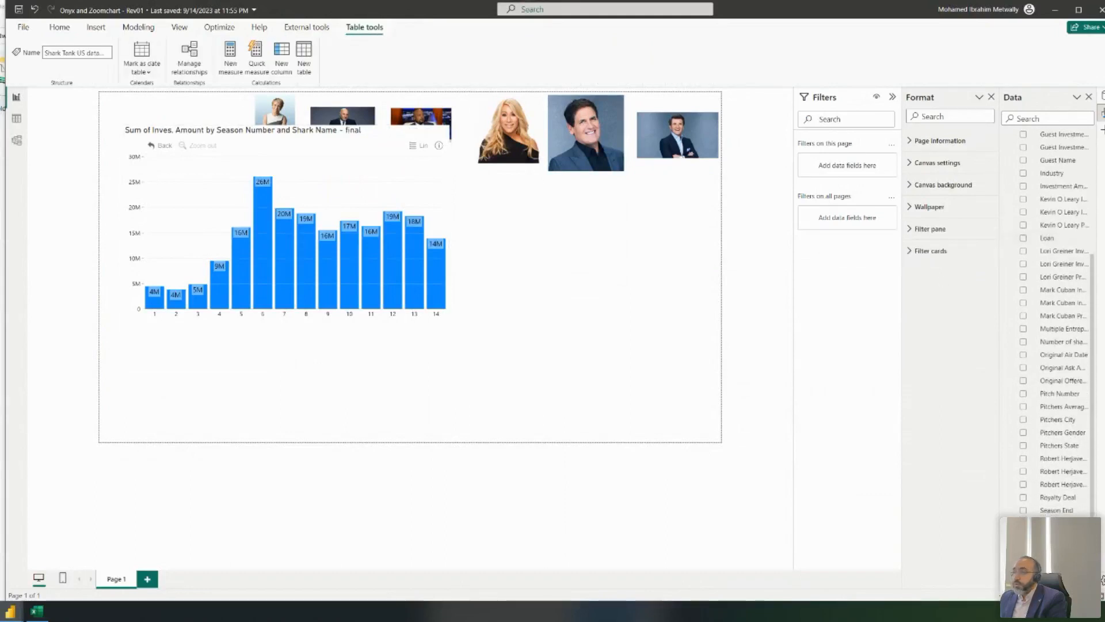
pyautogui.click(25, 121)
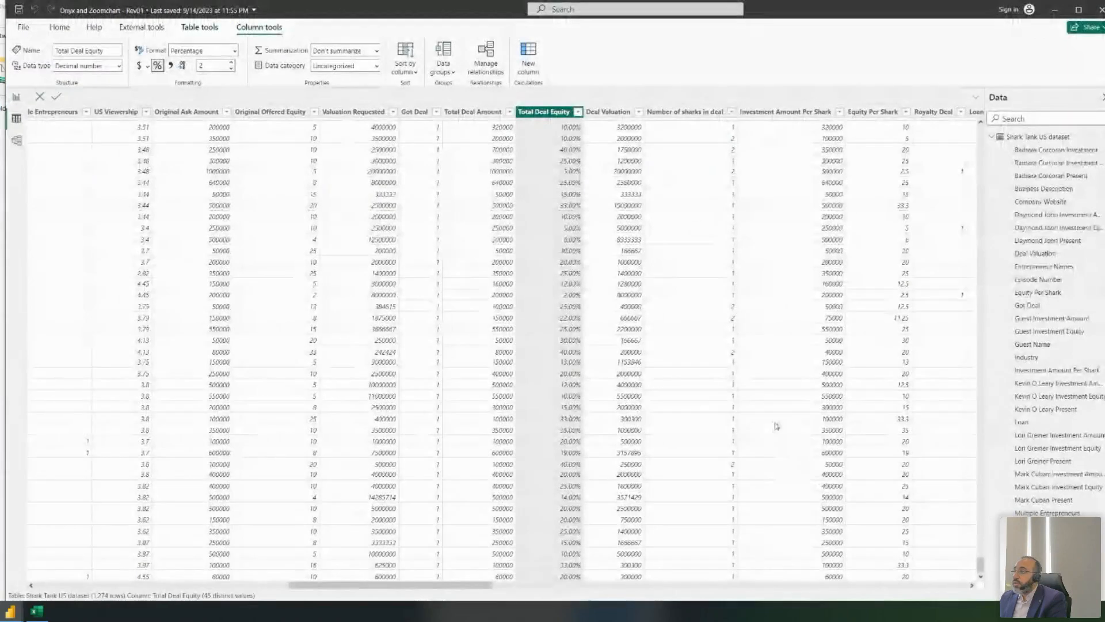
pyautogui.moveTo(325, 587); pyautogui.dragTo(144, 574)
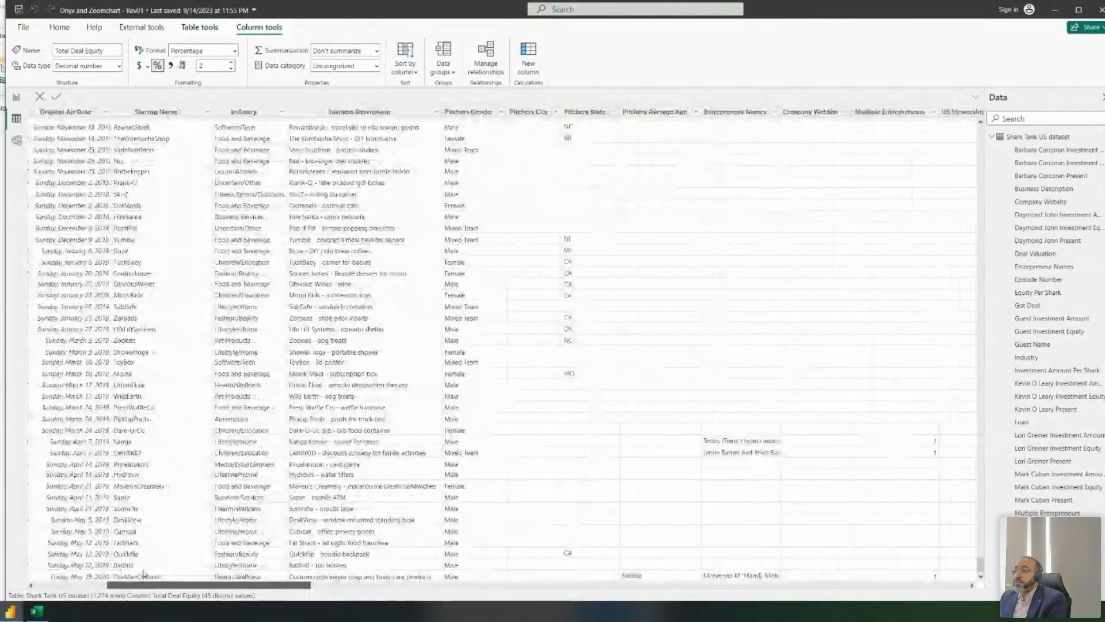
pyautogui.click(470, 113)
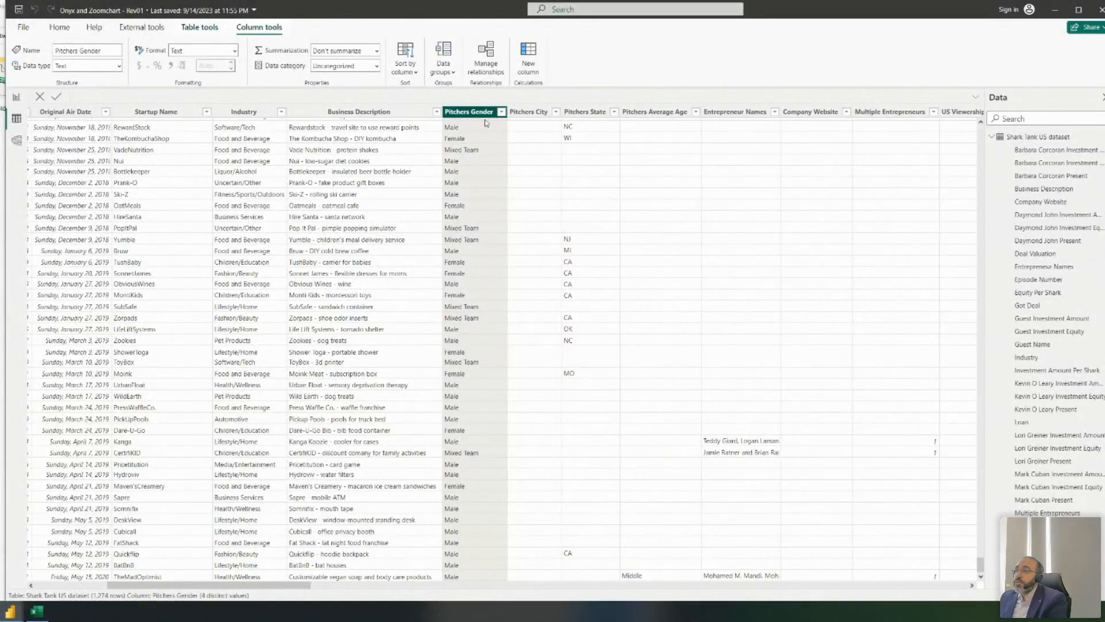
pyautogui.click(16, 96)
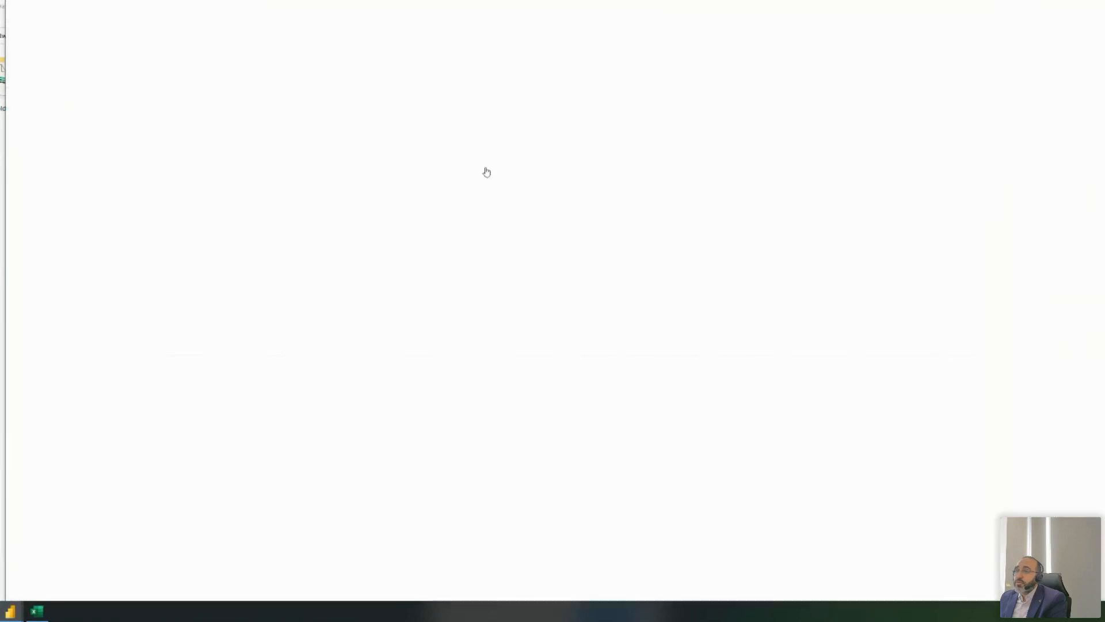
# - Add a Drill Down Pie PRO visual right of the investment chart, narrower and taller
pyautogui.scroll(5, 1062, 177)
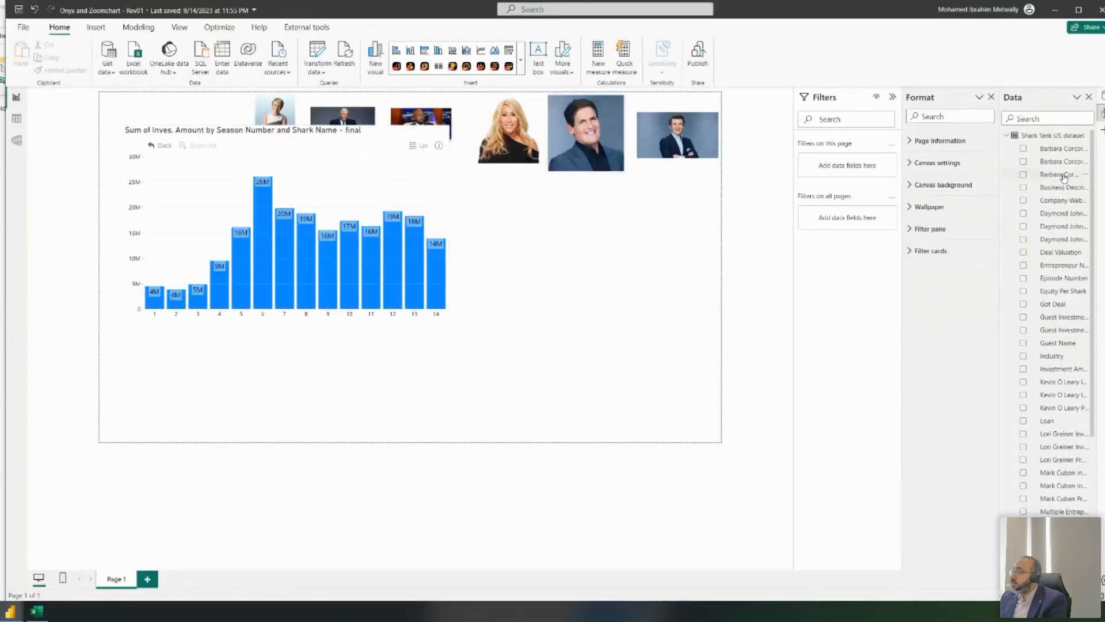
pyautogui.click(520, 59)
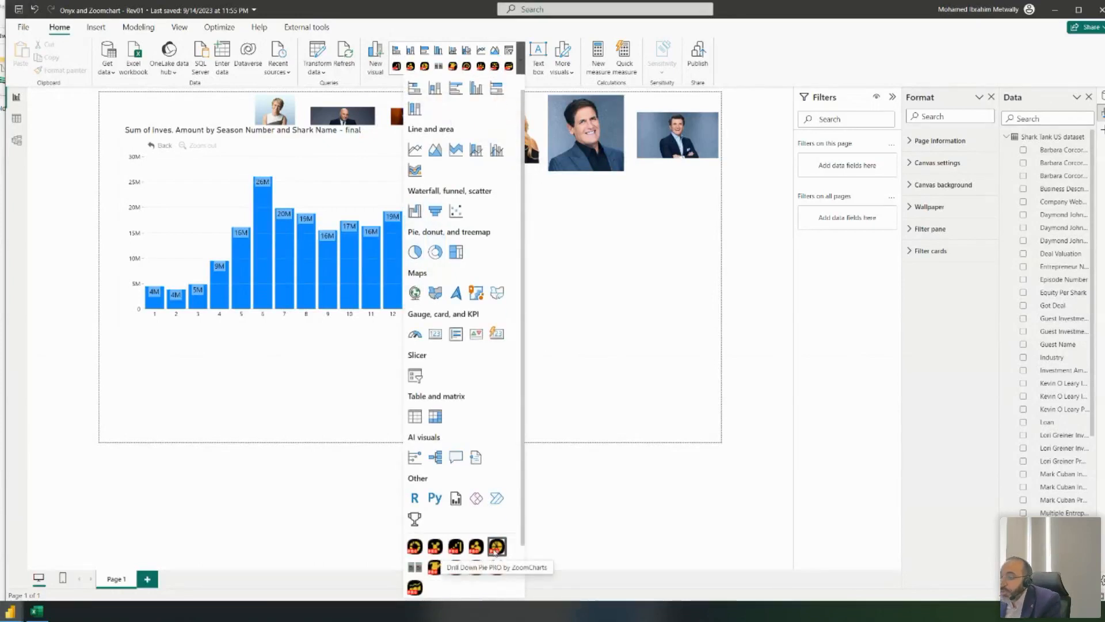
pyautogui.click(496, 548)
pyautogui.moveTo(363, 337); pyautogui.dragTo(618, 214)
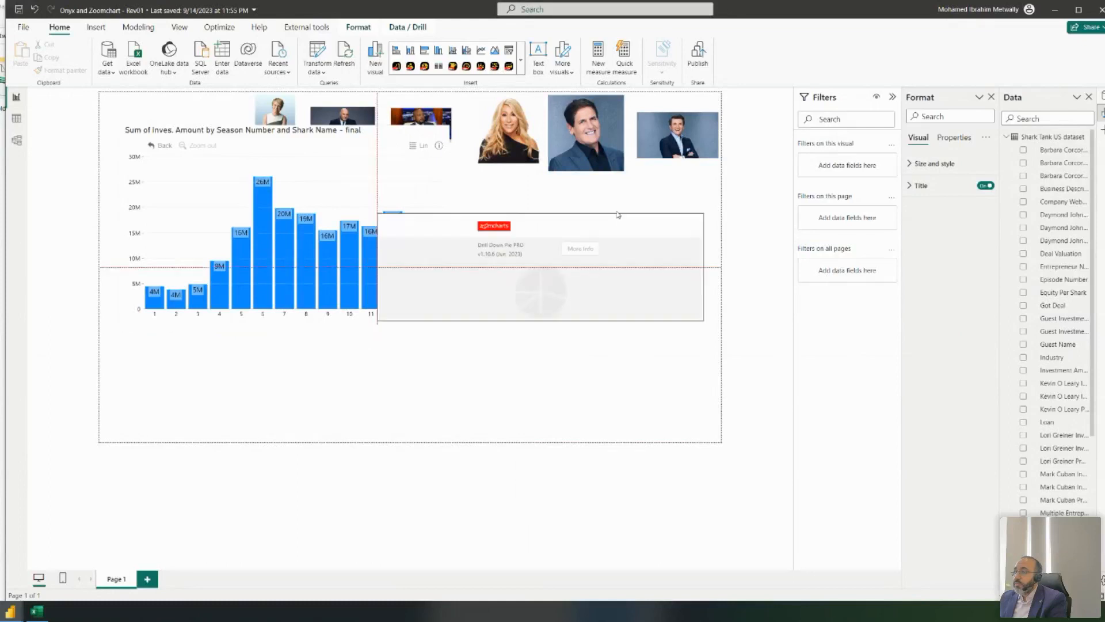
pyautogui.moveTo(378, 320); pyautogui.dragTo(501, 409)
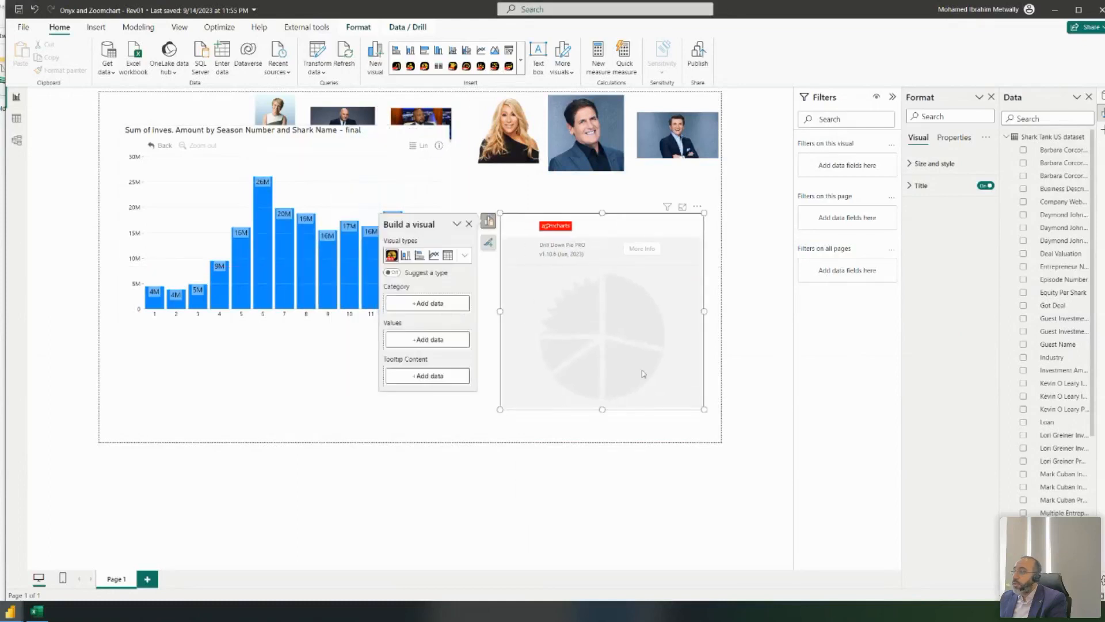
# - Use Pitchers Gender as the pie's category and as its value, summarized as Count
pyautogui.scroll(-4, 1057, 181)
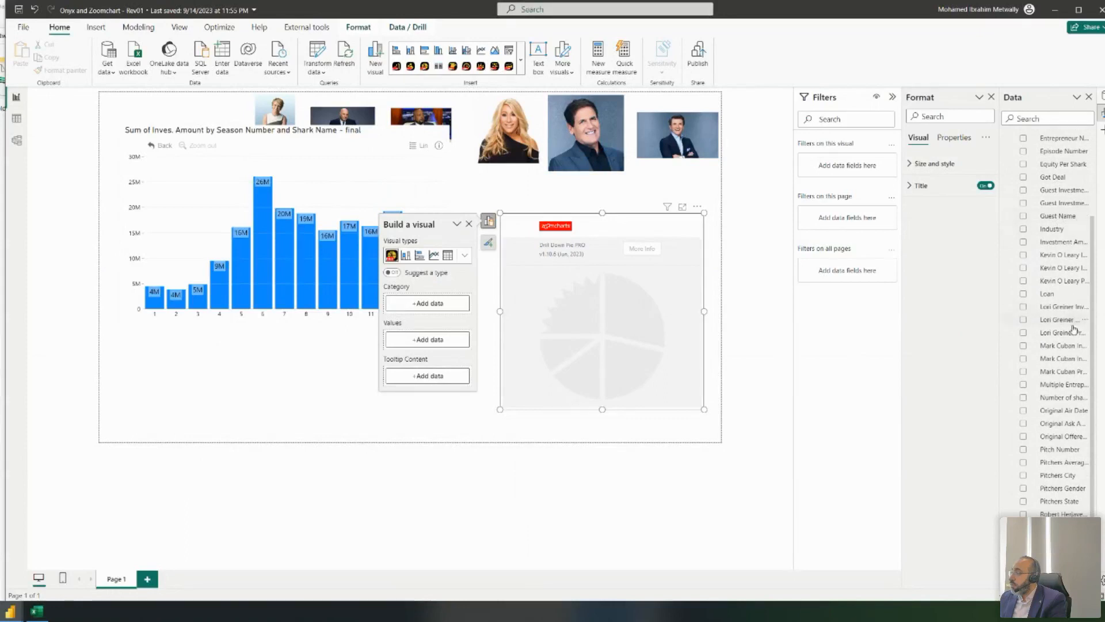
pyautogui.scroll(-1, 1054, 370)
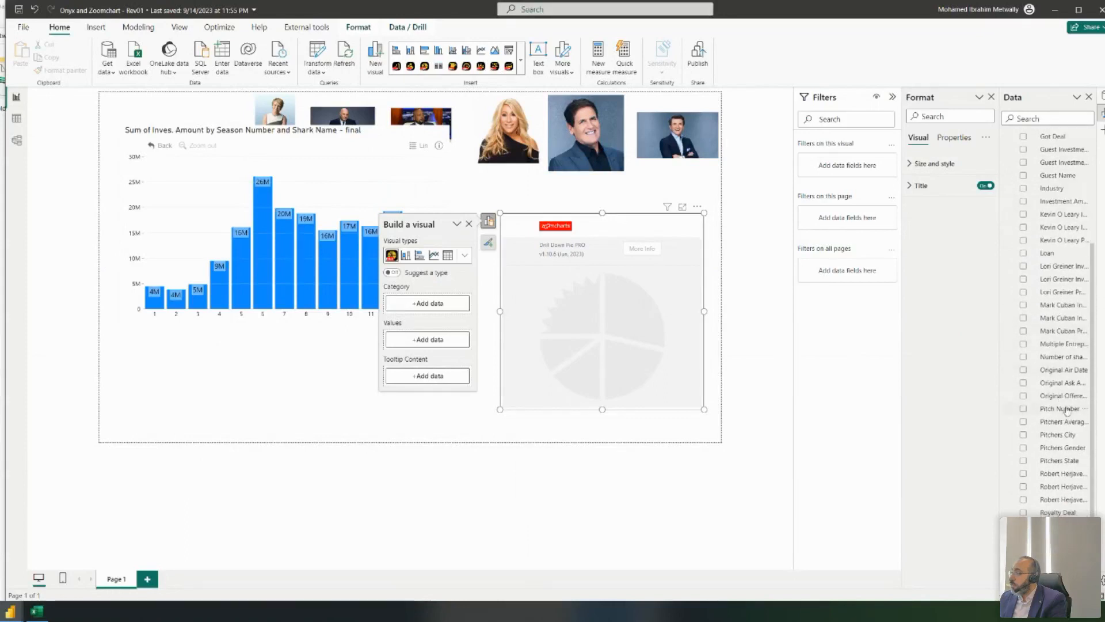
pyautogui.write('pit')
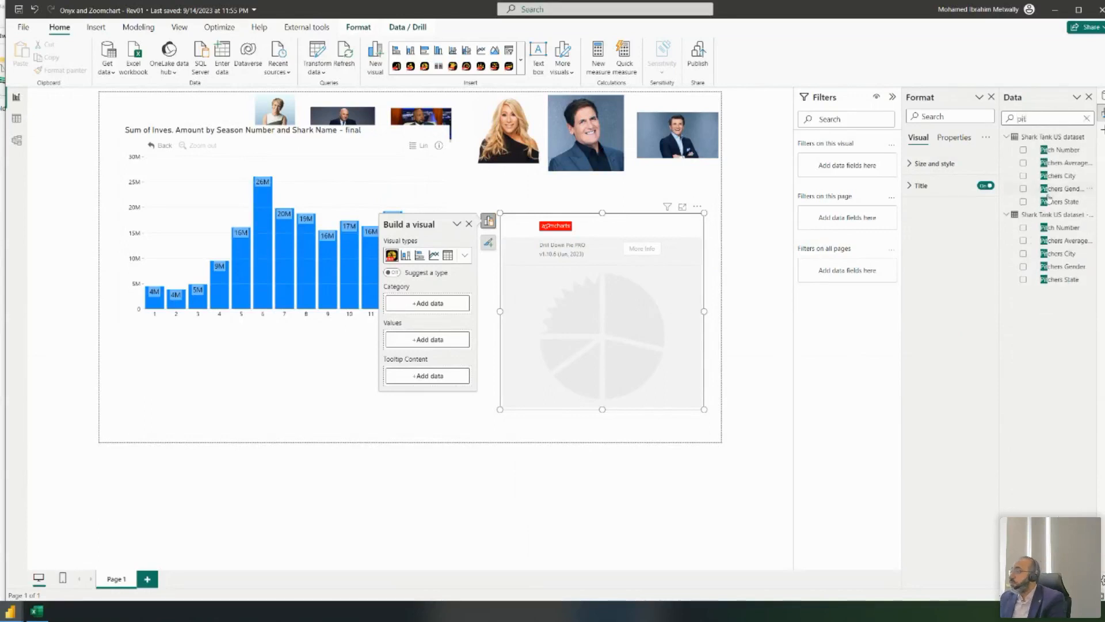
pyautogui.click(1023, 189)
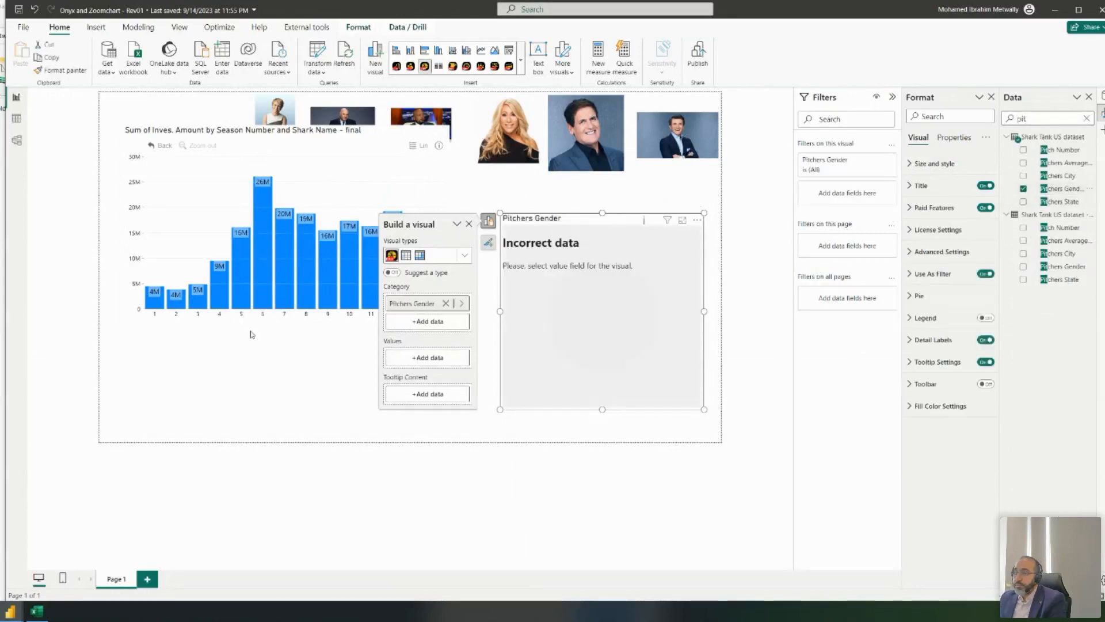
pyautogui.moveTo(1059, 192); pyautogui.dragTo(443, 360)
pyautogui.rightClick(441, 354)
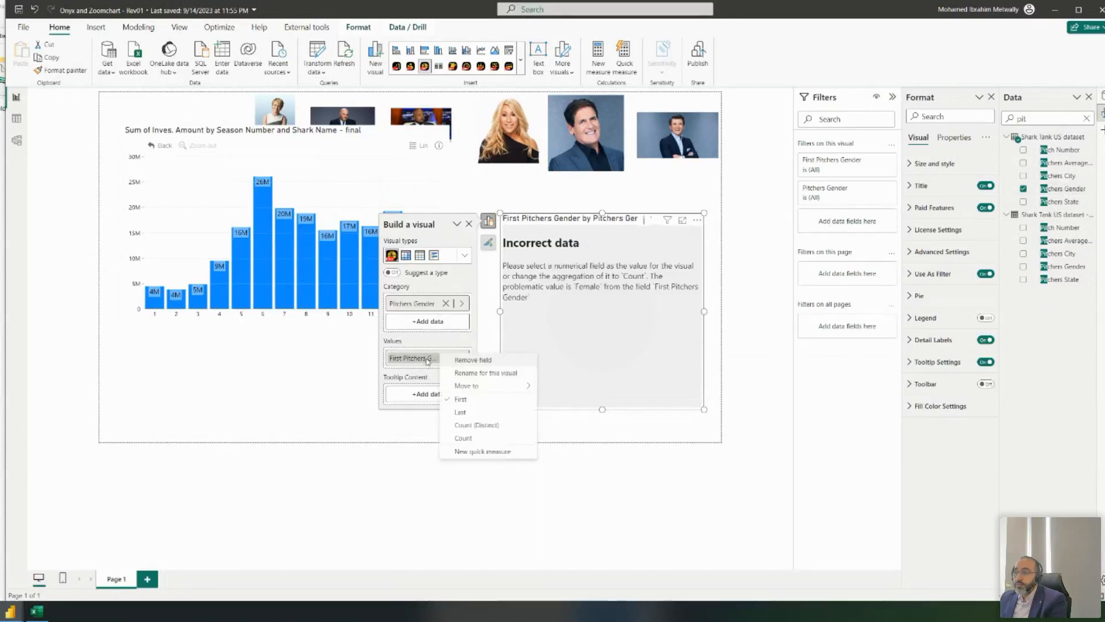
pyautogui.click(477, 431)
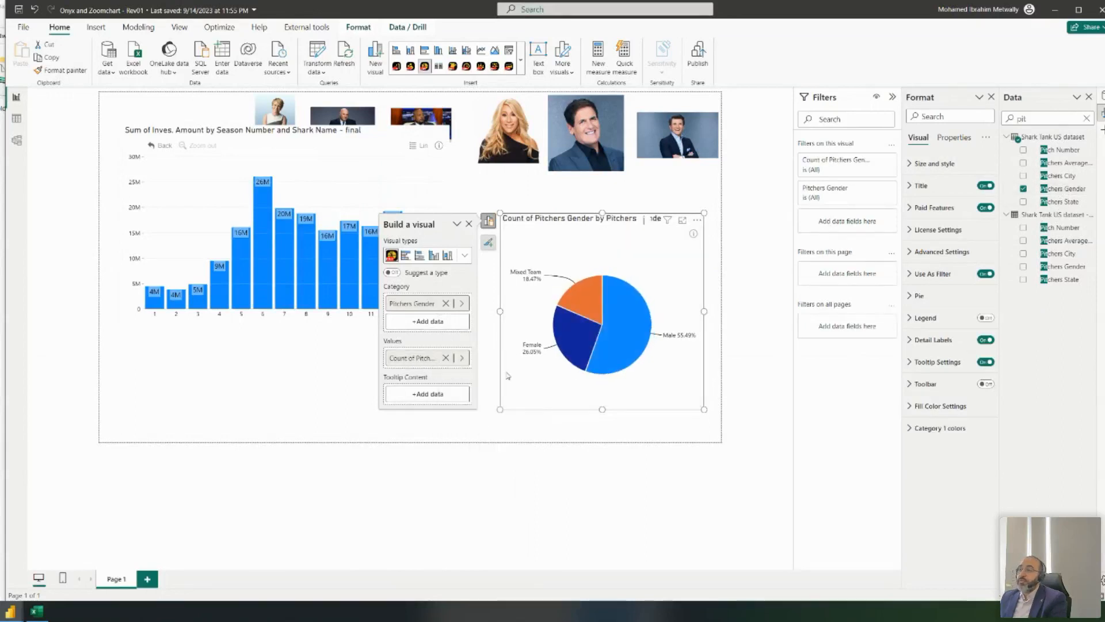
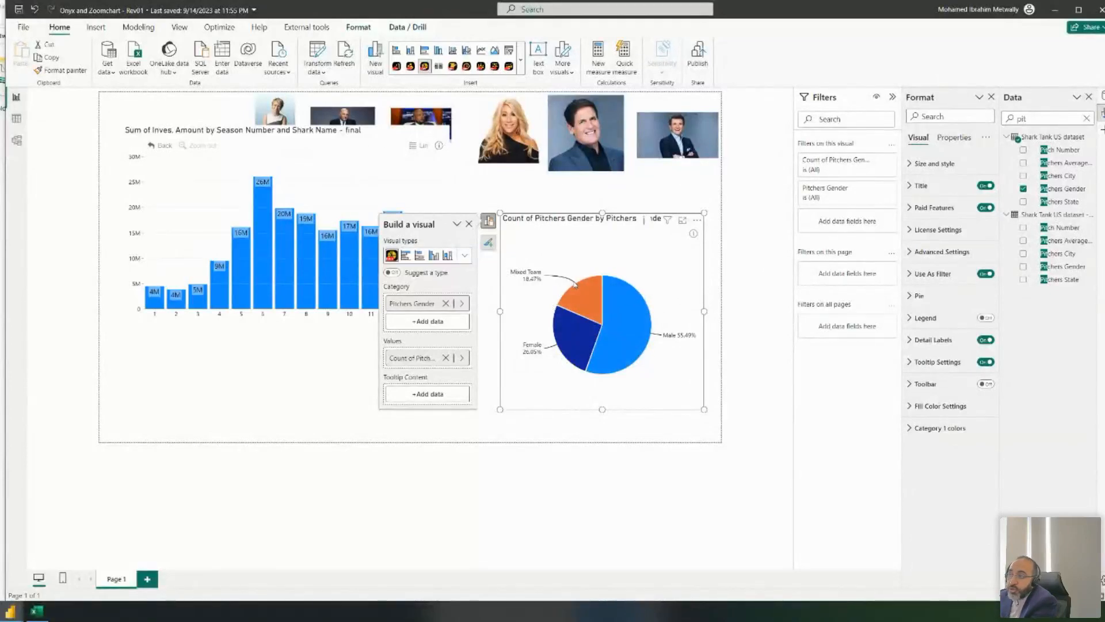
# - Drill the investment bar chart into shark names for a season, then back up to seasons
pyautogui.moveTo(588, 305)
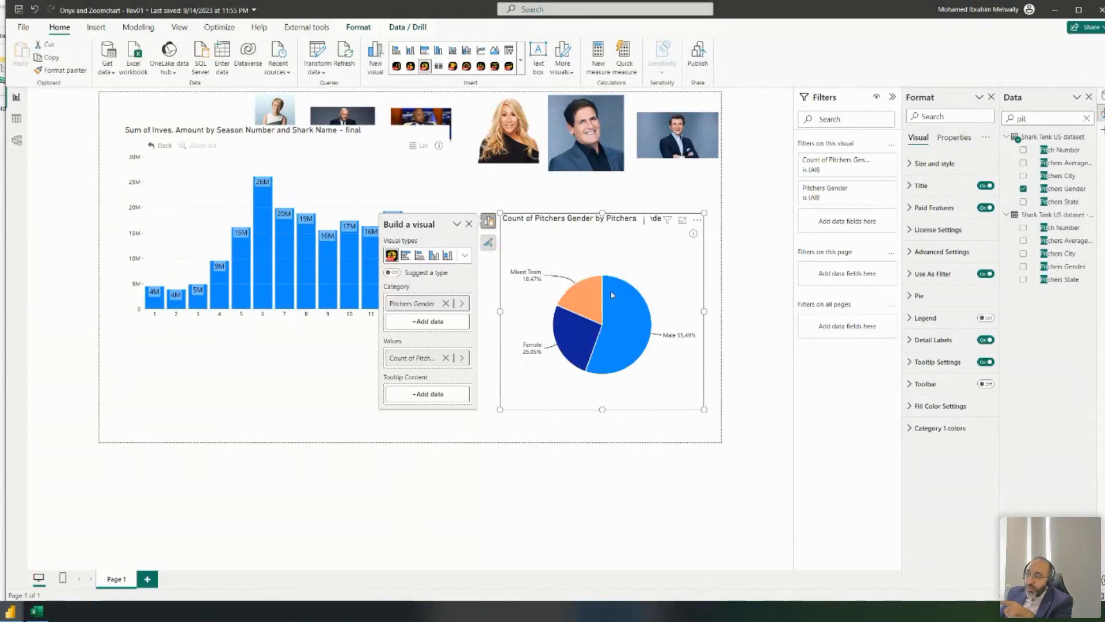
pyautogui.click(535, 196)
pyautogui.click(154, 297)
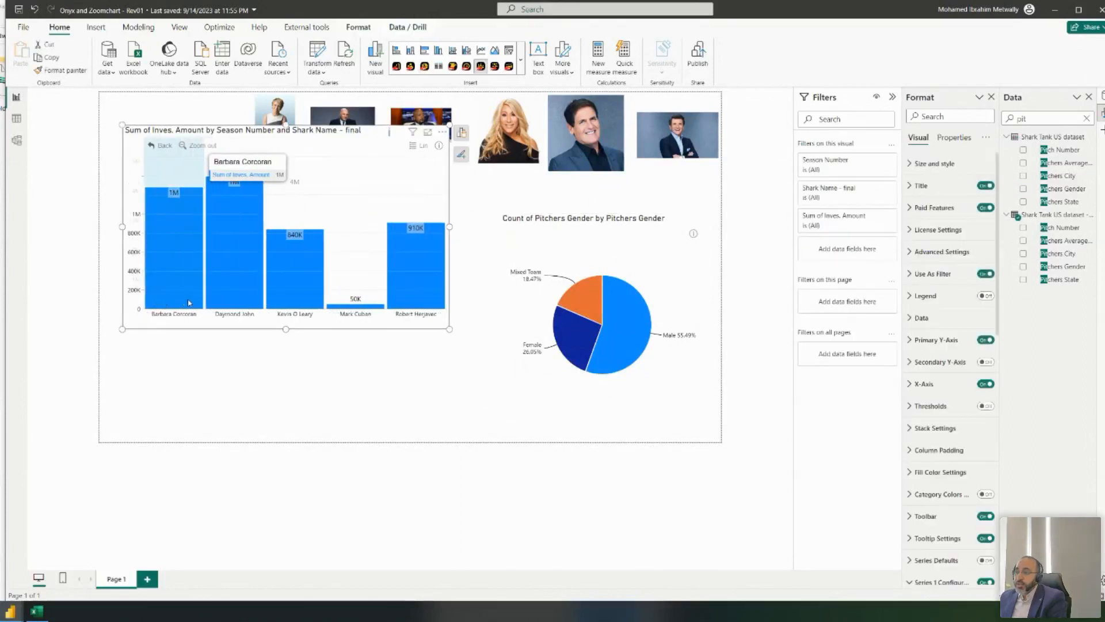
pyautogui.click(151, 145)
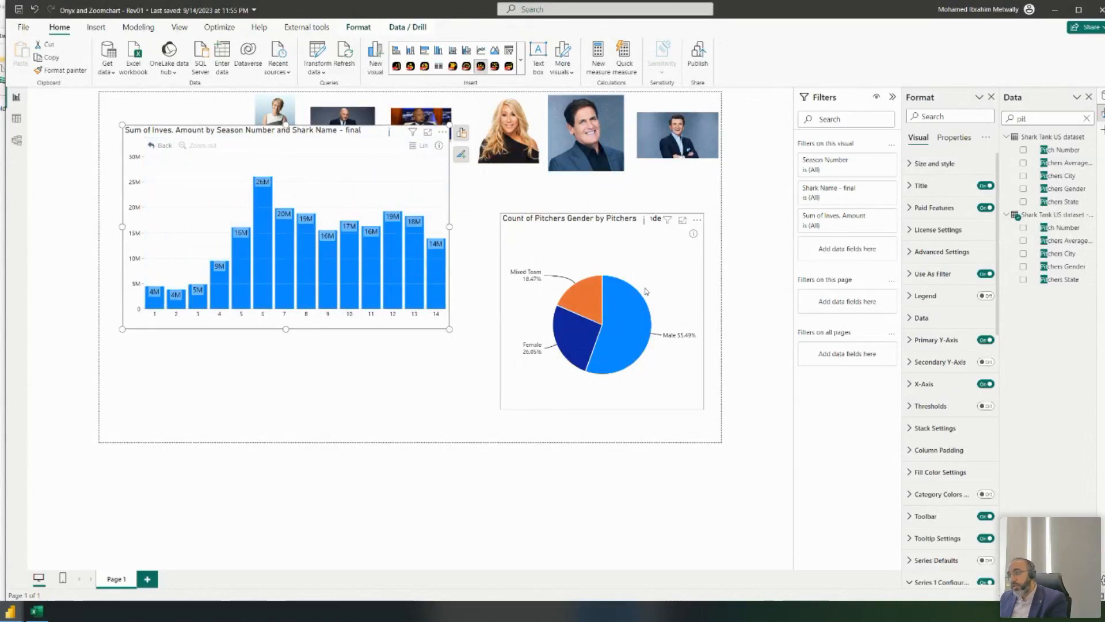
# - Shrink the gender pie chart and move it below the investment bar chart
pyautogui.click(630, 261)
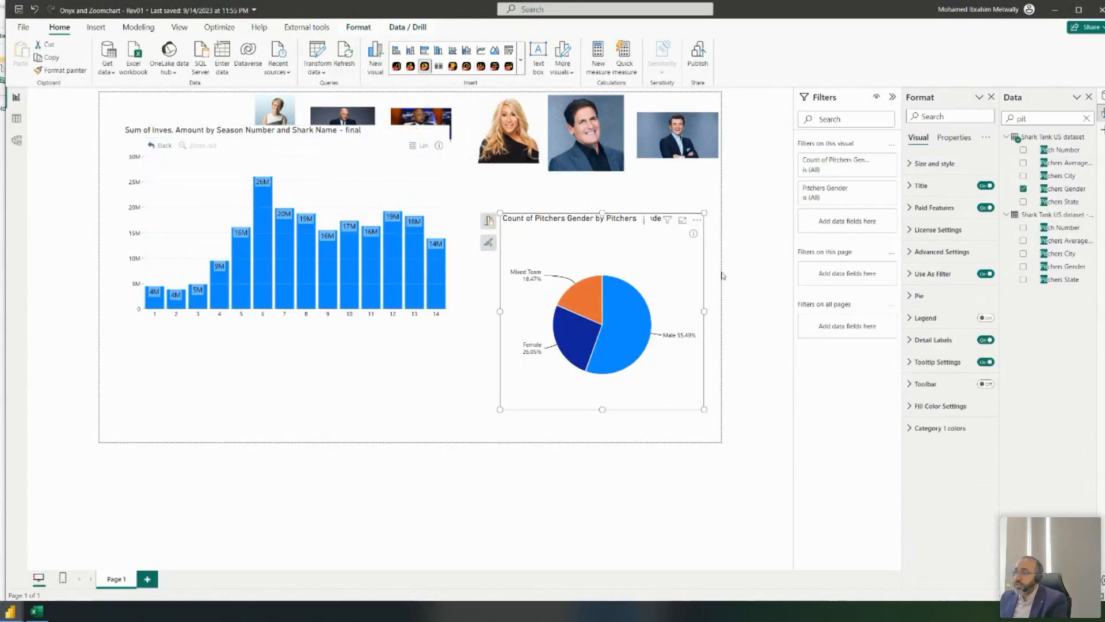
pyautogui.moveTo(596, 226); pyautogui.dragTo(549, 193)
pyautogui.moveTo(661, 377); pyautogui.dragTo(601, 297)
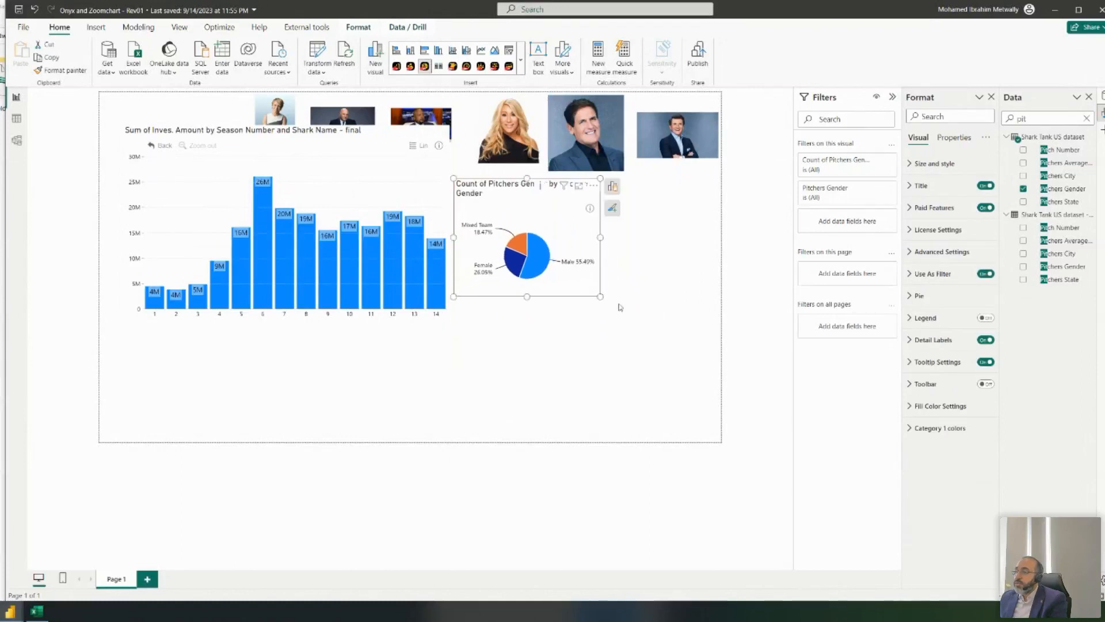
pyautogui.moveTo(528, 243)
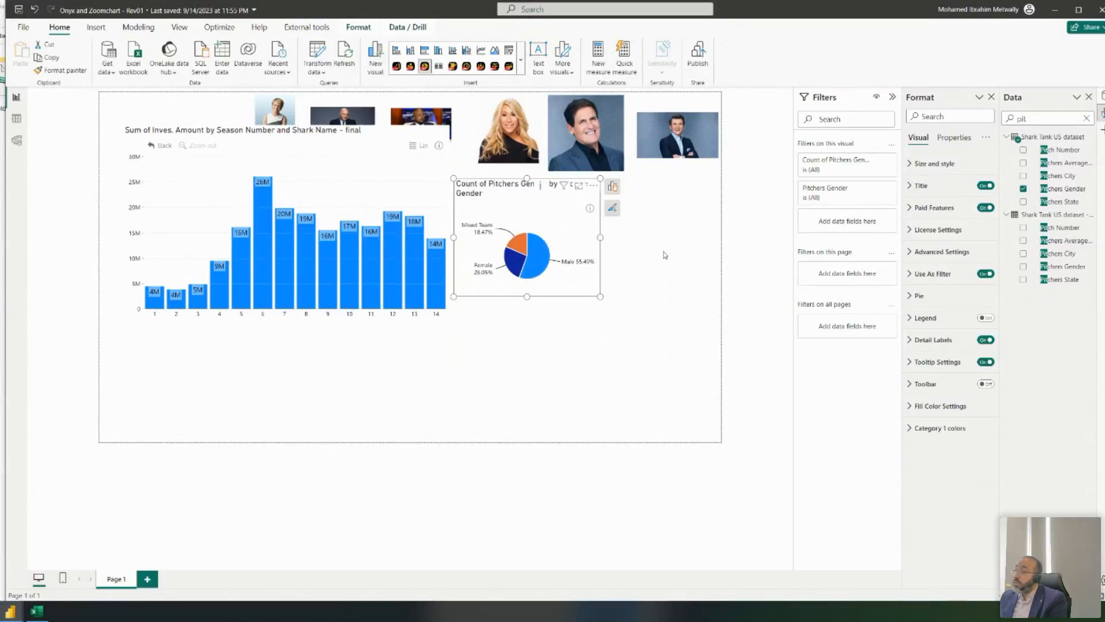
pyautogui.moveTo(527, 188); pyautogui.dragTo(467, 335)
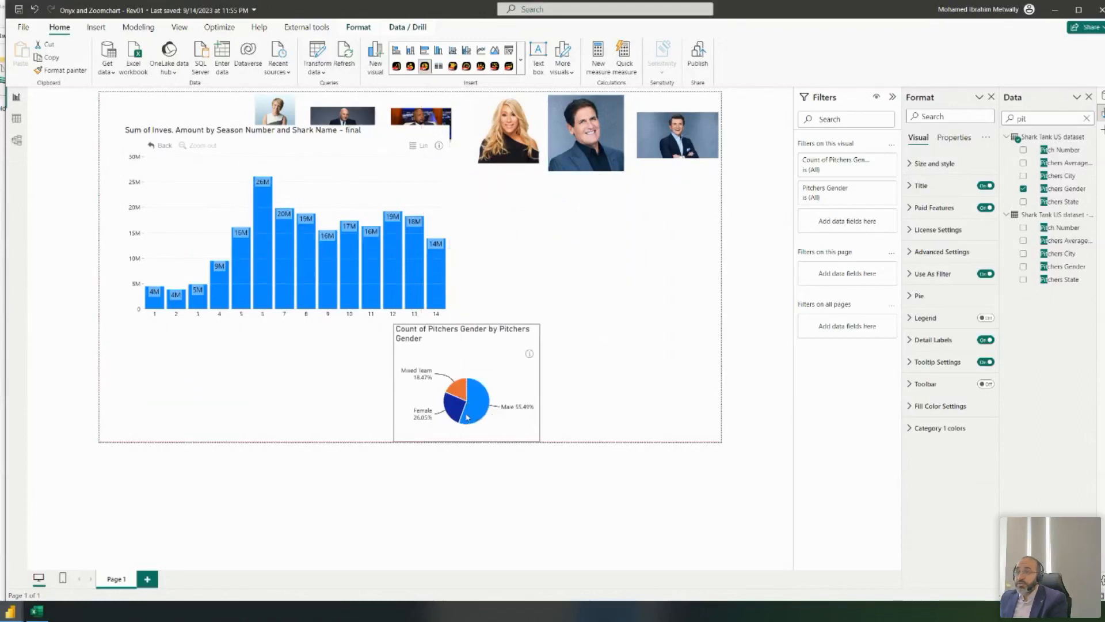
# - Move the bar chart down beneath the shark photos and clear the Data pane search
pyautogui.click(201, 135)
pyautogui.moveTo(202, 134); pyautogui.dragTo(178, 205)
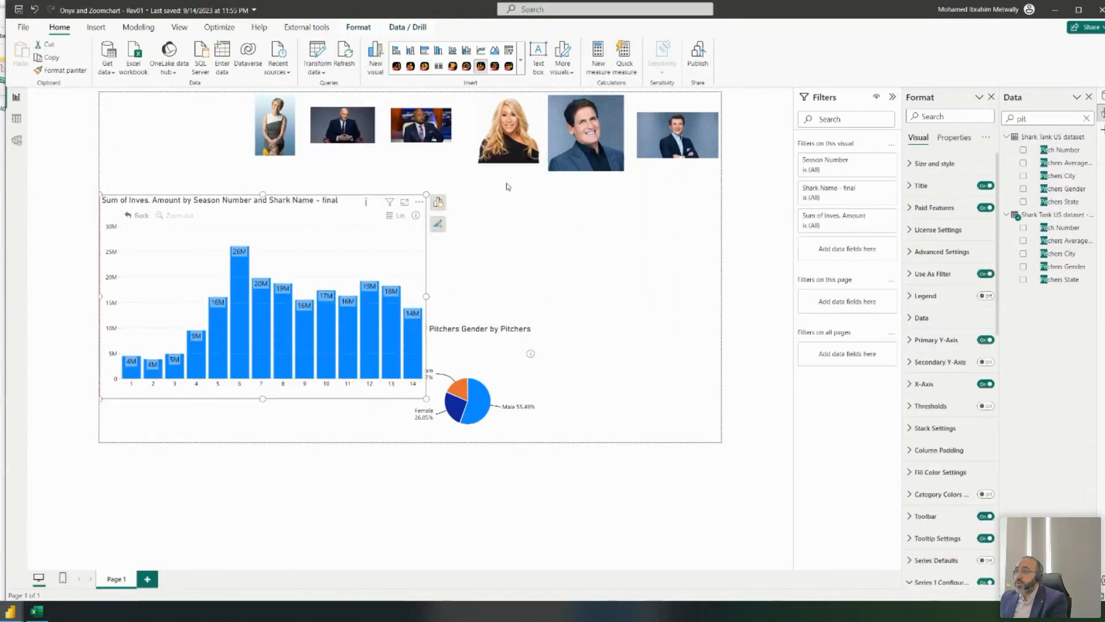
pyautogui.click(547, 213)
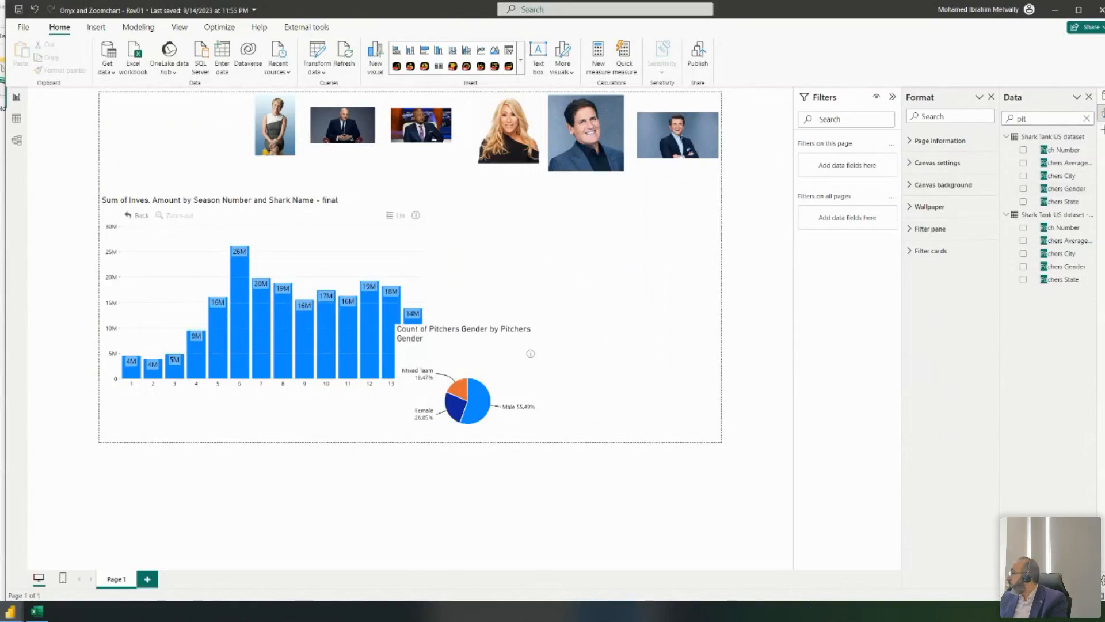
pyautogui.click(1087, 118)
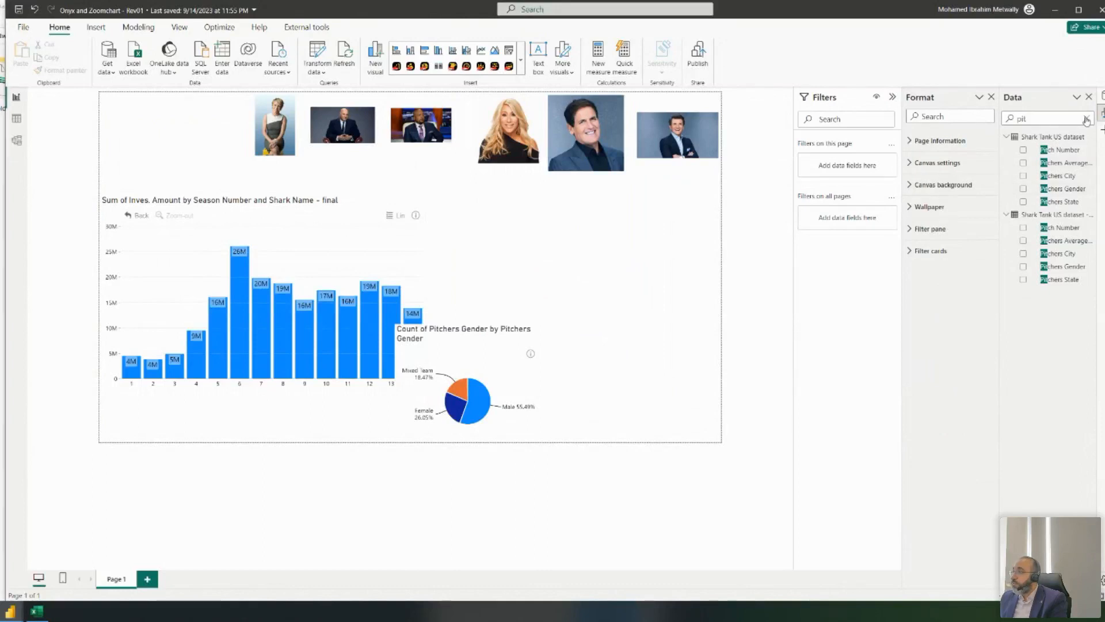
# - Add a Drill Down Pie PRO using Got Deal as category and Count of Got Deal as values
pyautogui.click(521, 61)
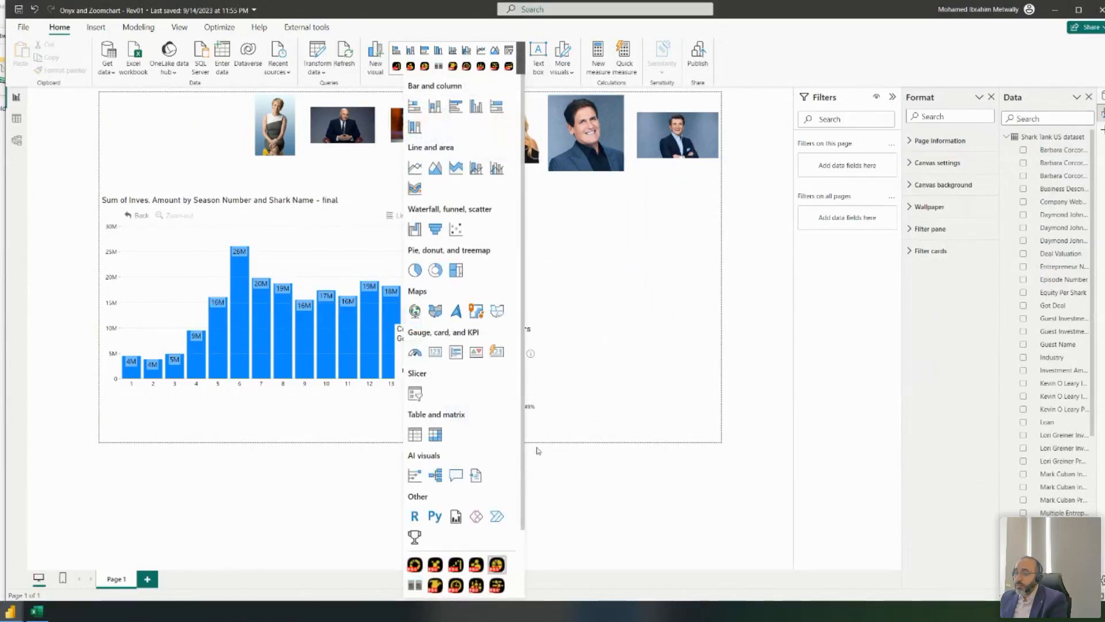
pyautogui.moveTo(626, 399); pyautogui.dragTo(655, 305)
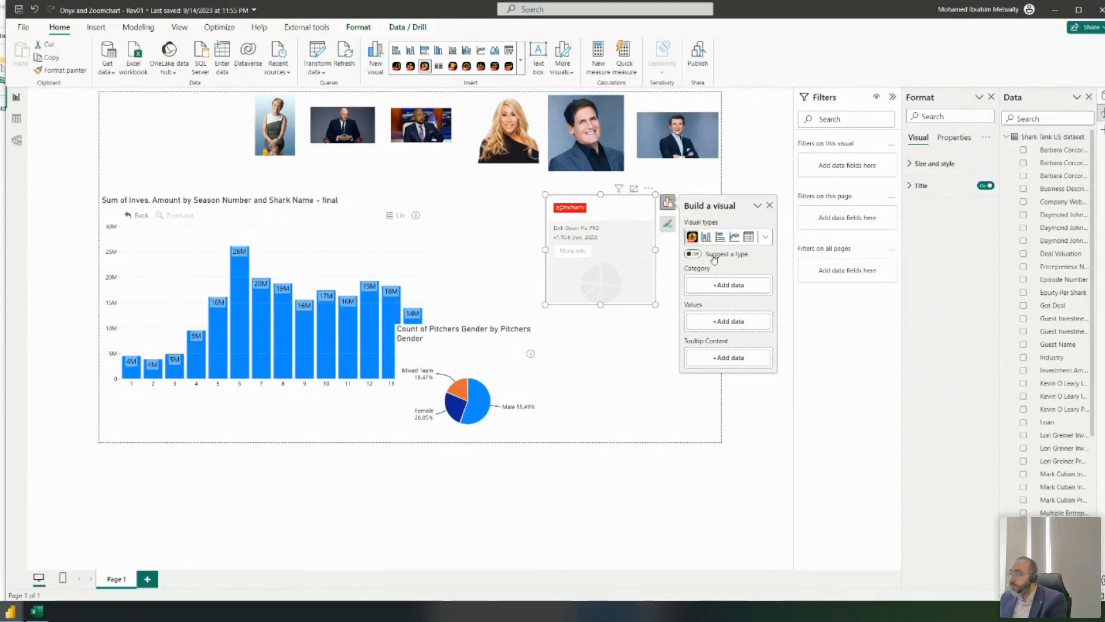
pyautogui.click(1023, 306)
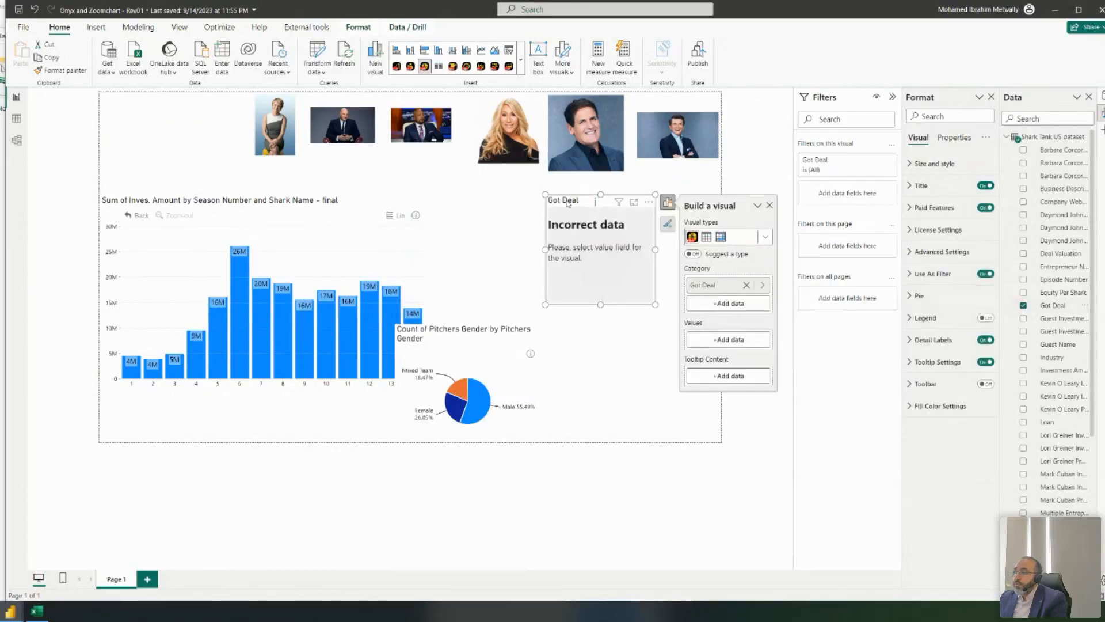
pyautogui.moveTo(567, 203); pyautogui.dragTo(553, 194)
pyautogui.moveTo(1059, 311); pyautogui.dragTo(718, 335)
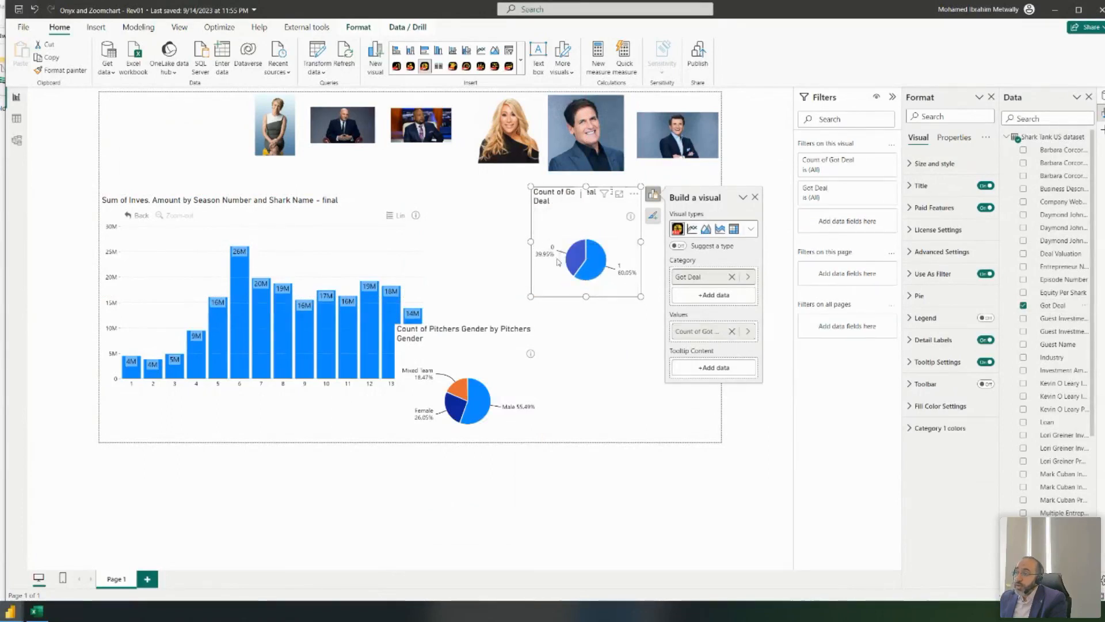
pyautogui.moveTo(562, 206); pyautogui.dragTo(516, 183)
pyautogui.moveTo(584, 287)
pyautogui.mouseDown()
pyautogui.moveTo(573, 289)
pyautogui.moveTo(585, 284)
pyautogui.mouseUp()
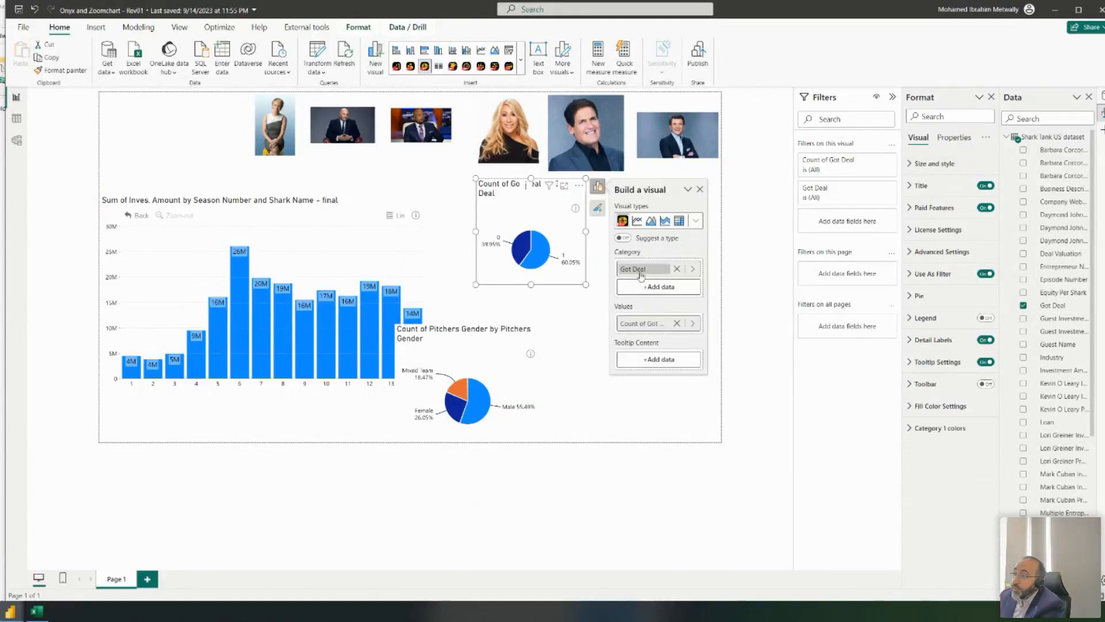
# - Widen the Data pane and return to the report window
pyautogui.moveTo(536, 260)
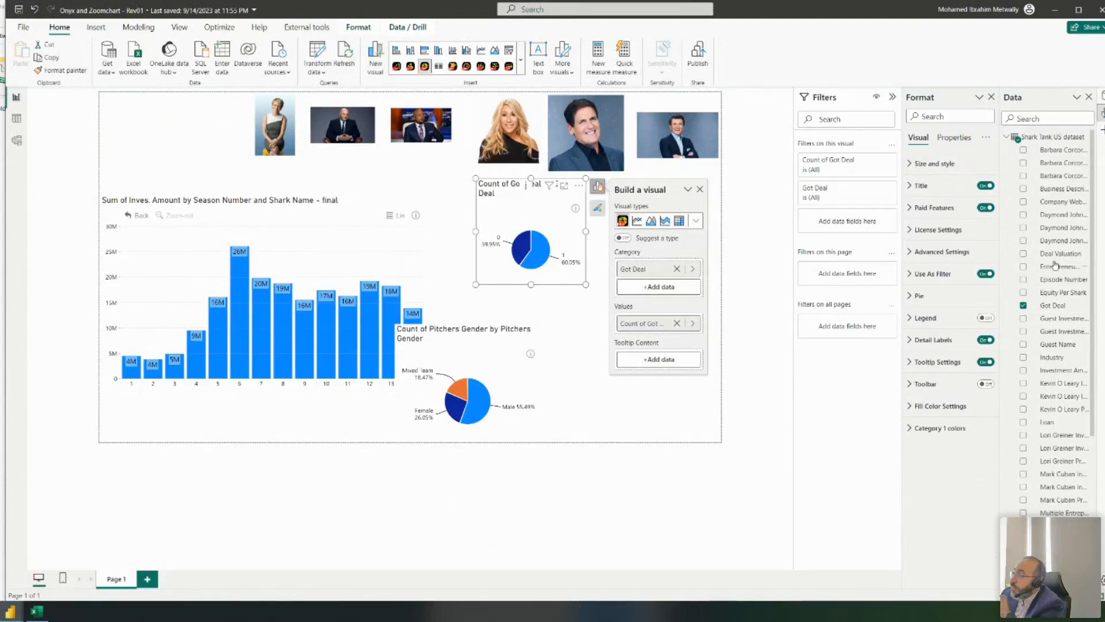
pyautogui.scroll(-1, 1055, 265)
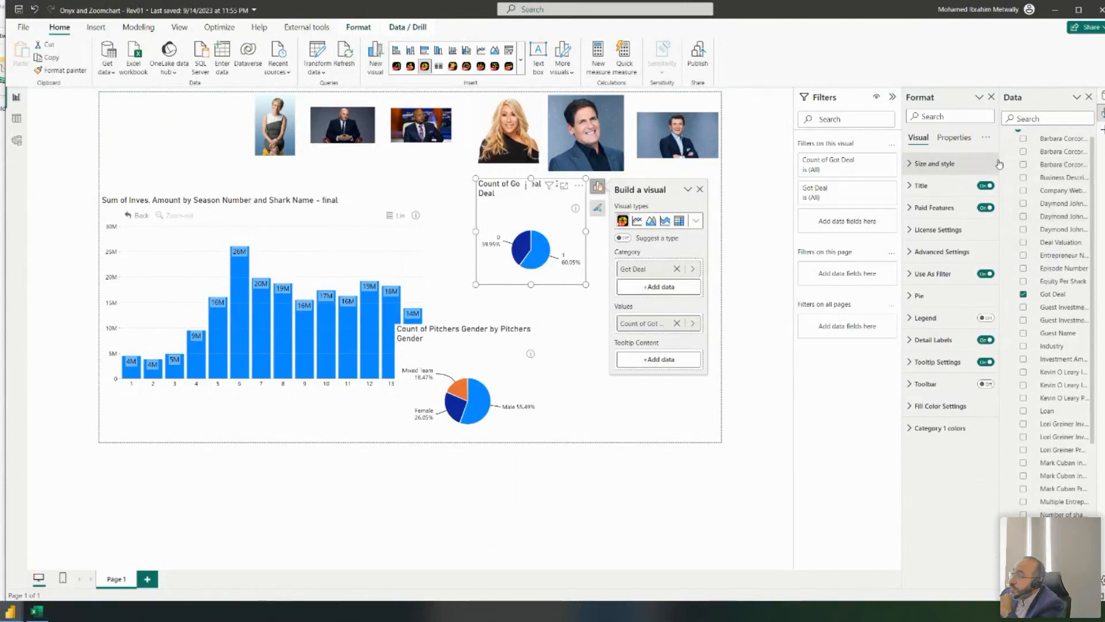
pyautogui.moveTo(999, 157); pyautogui.dragTo(957, 155)
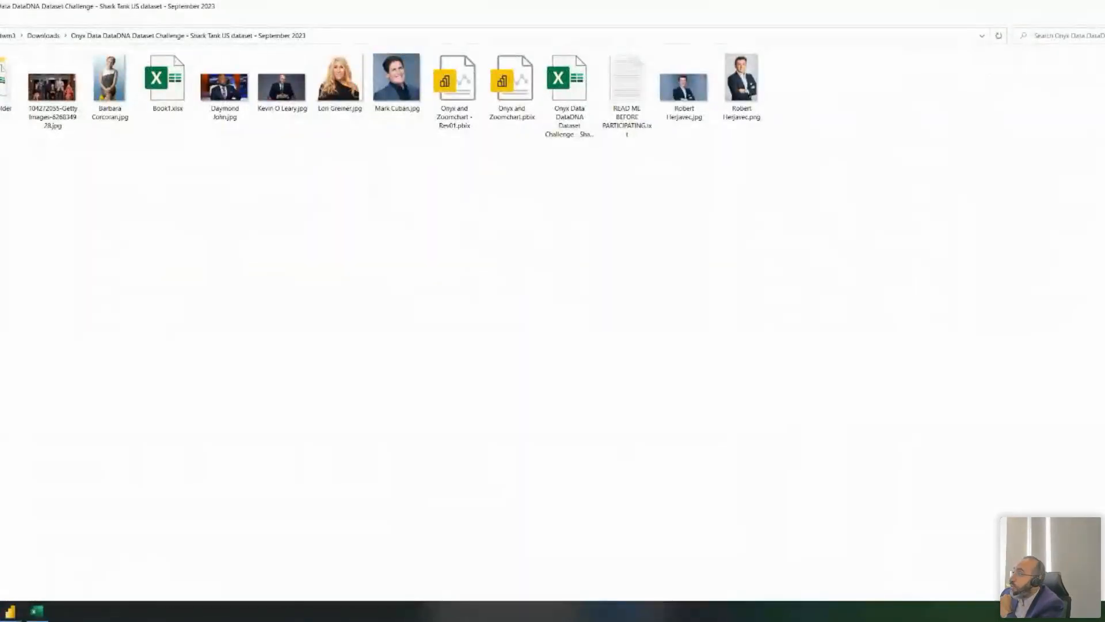
pyautogui.click(42, 578)
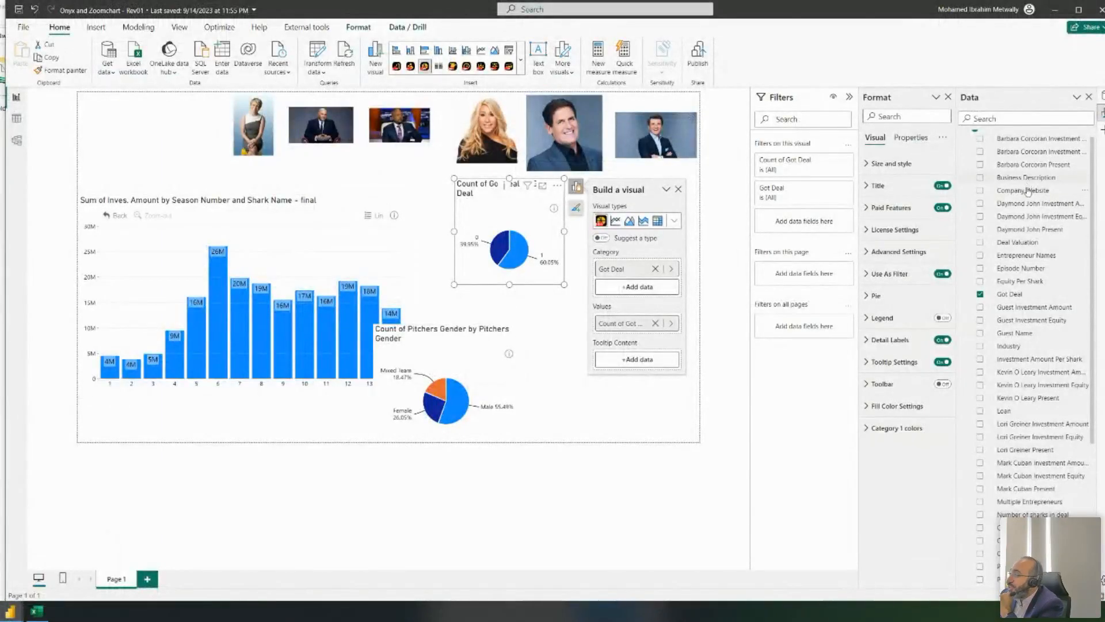
pyautogui.scroll(-5, 1028, 185)
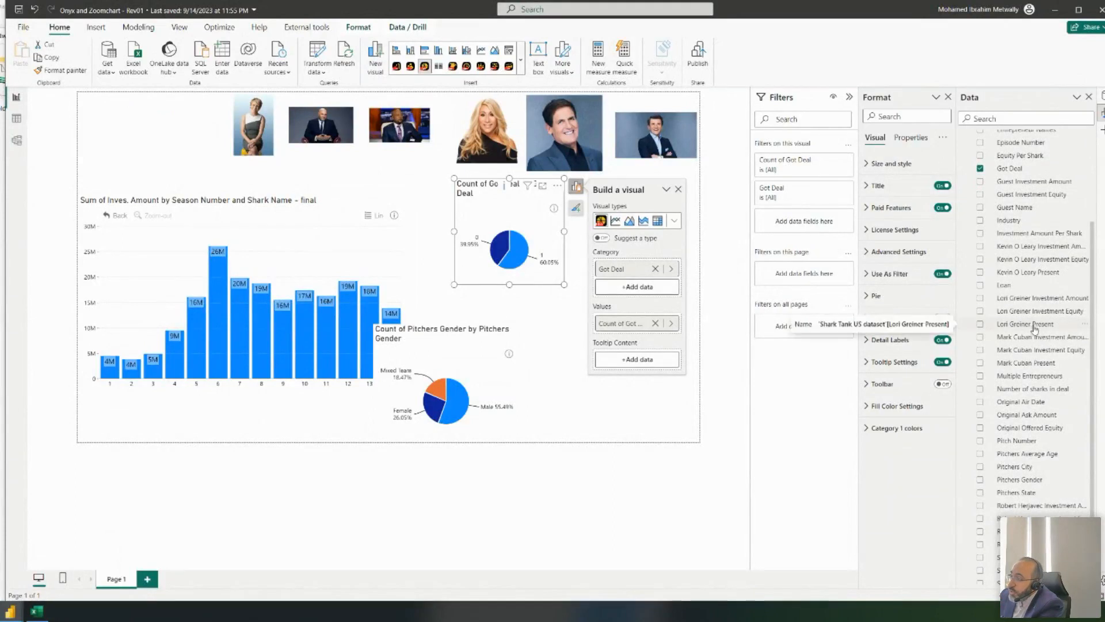
# - Add Lori Greiner Present to the Got Deal pie's filters with Basic filtering
pyautogui.moveTo(1036, 327); pyautogui.dragTo(799, 226)
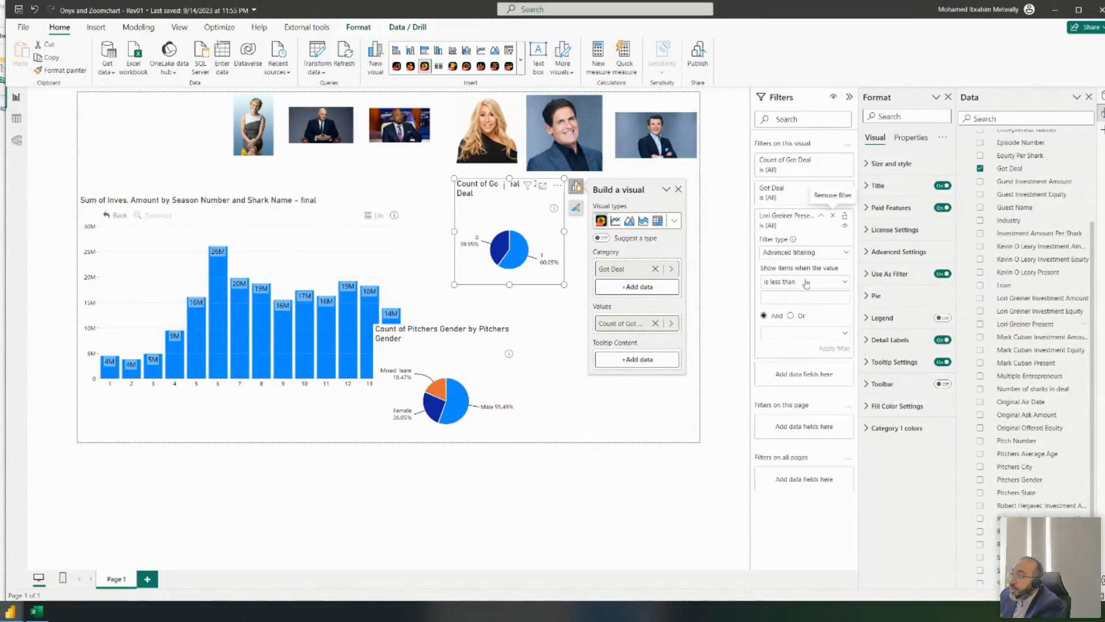
pyautogui.click(833, 216)
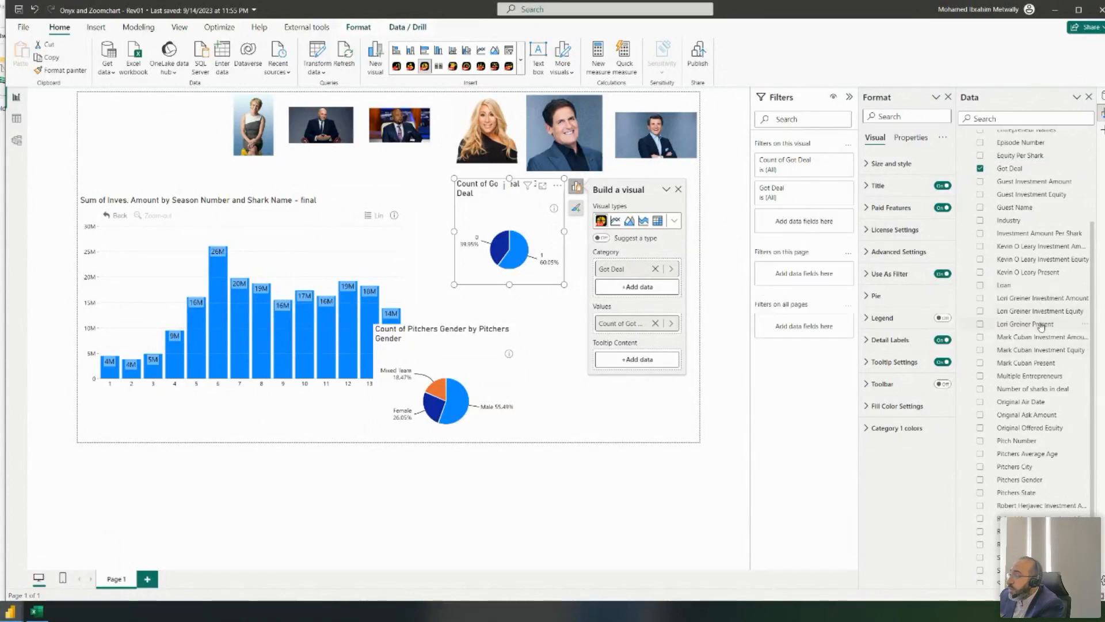
pyautogui.moveTo(1036, 325); pyautogui.dragTo(803, 225)
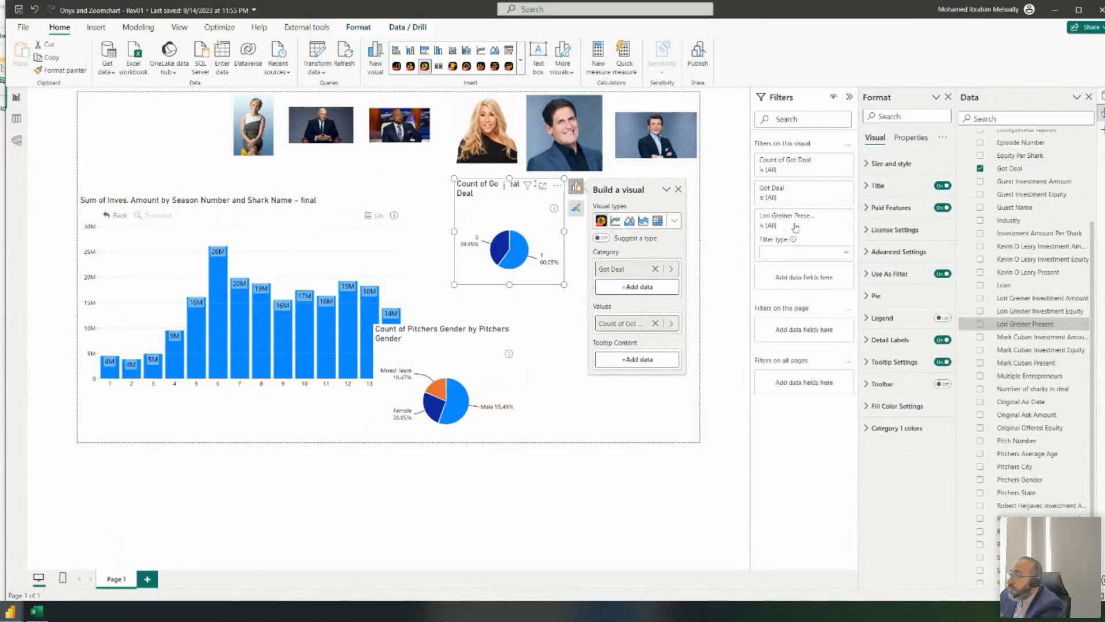
pyautogui.click(832, 256)
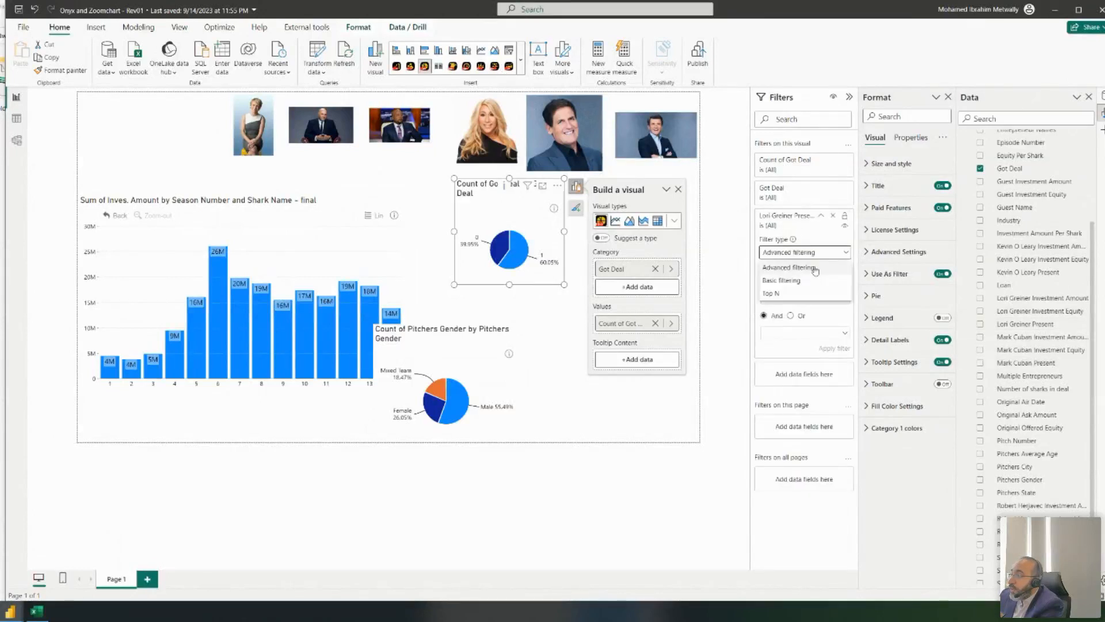
pyautogui.click(798, 286)
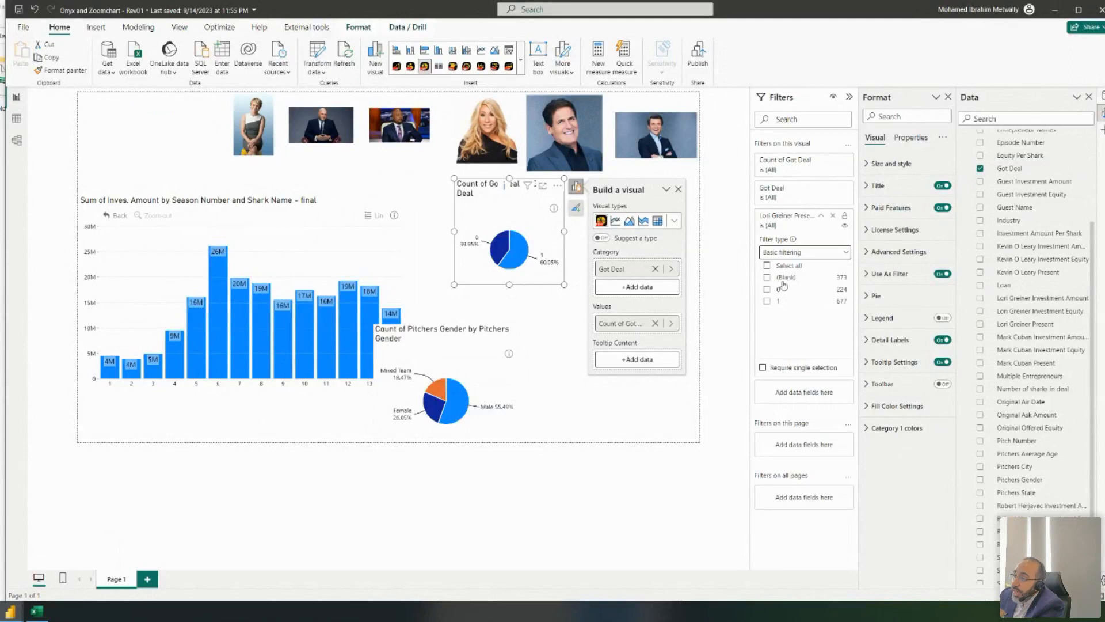
pyautogui.click(768, 302)
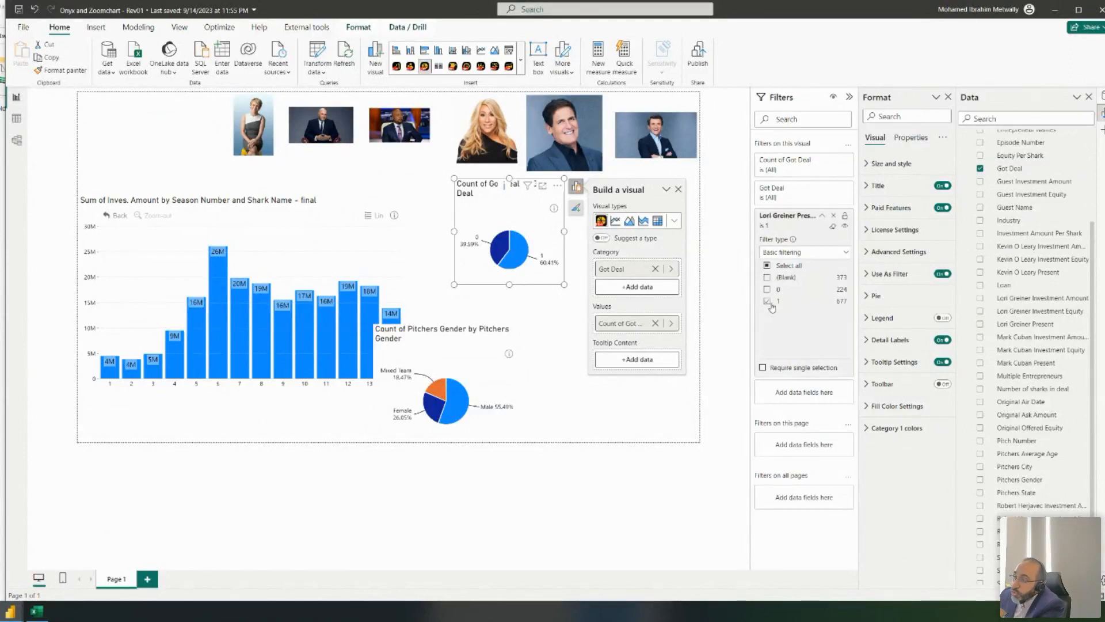
pyautogui.click(767, 302)
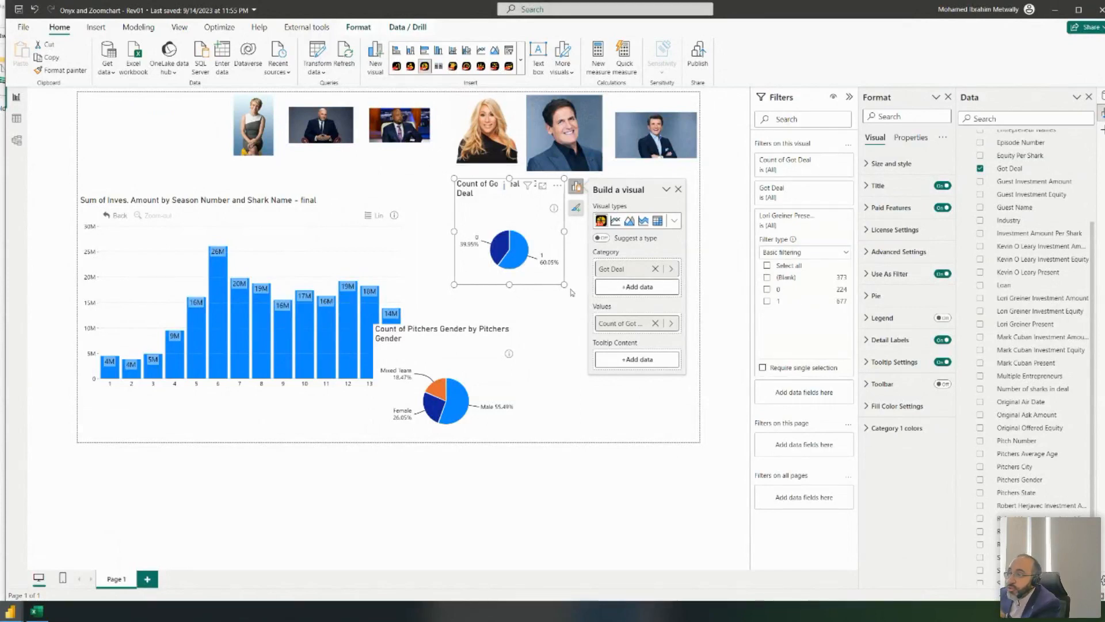
# - Resize and reposition the Got Deal pie and filter it to Lori Greiner Present = 1
pyautogui.moveTo(564, 284); pyautogui.dragTo(524, 262)
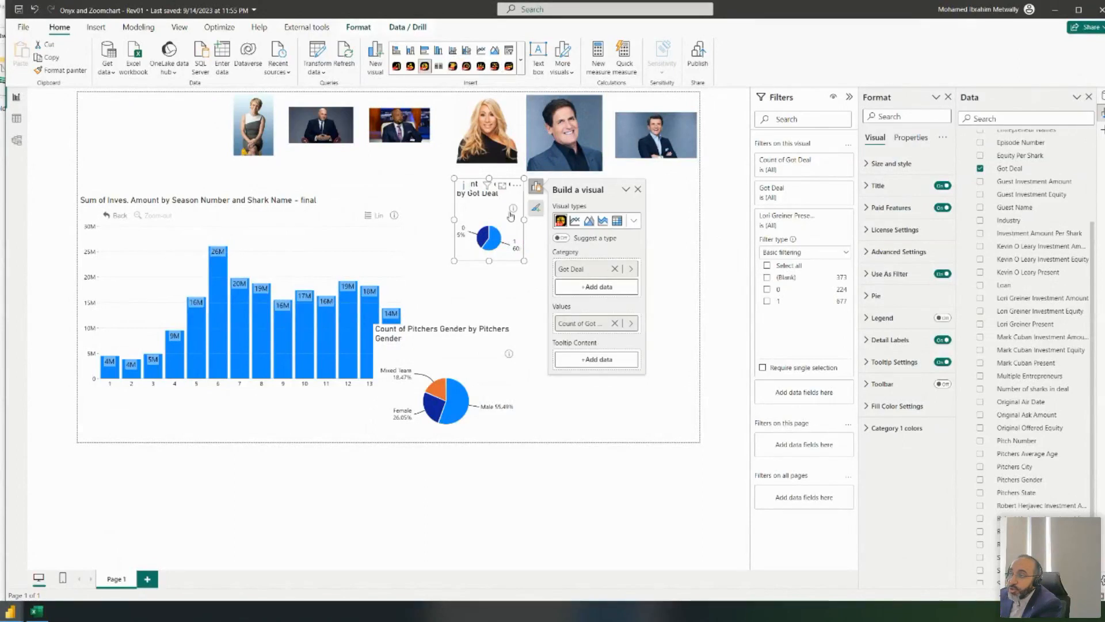
pyautogui.moveTo(475, 184); pyautogui.dragTo(473, 204)
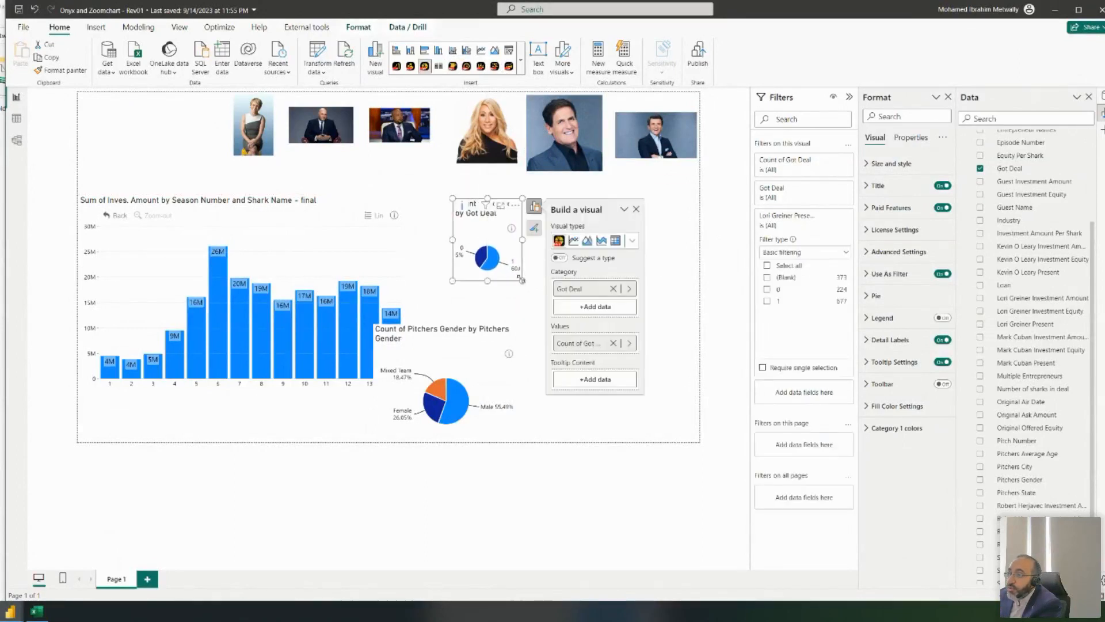
pyautogui.moveTo(522, 280); pyautogui.dragTo(555, 312)
pyautogui.click(767, 300)
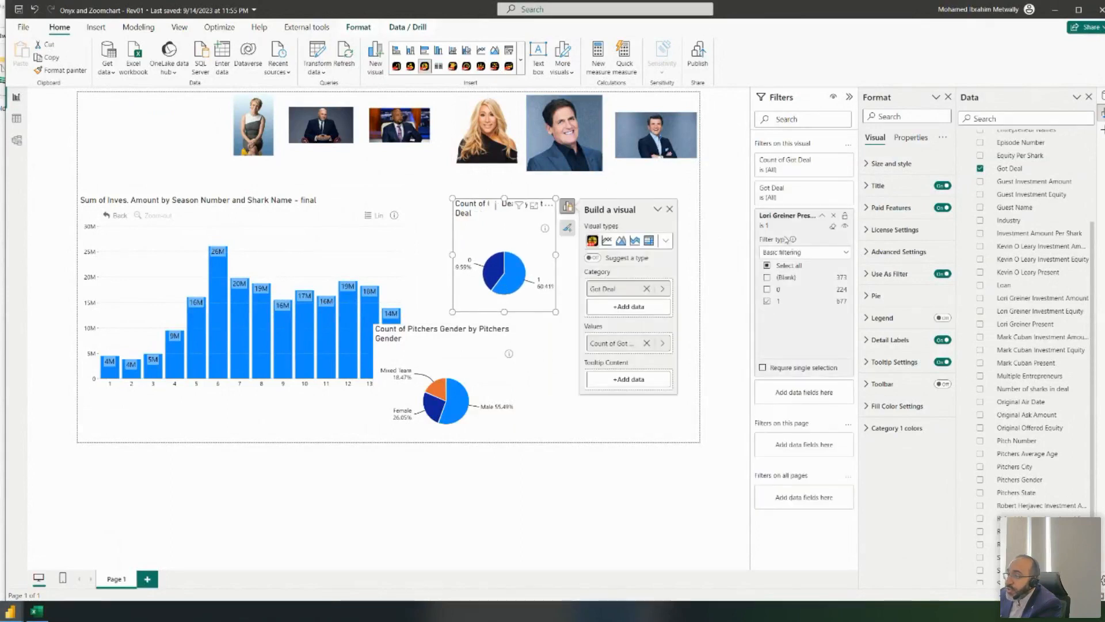
pyautogui.moveTo(497, 194); pyautogui.dragTo(490, 216)
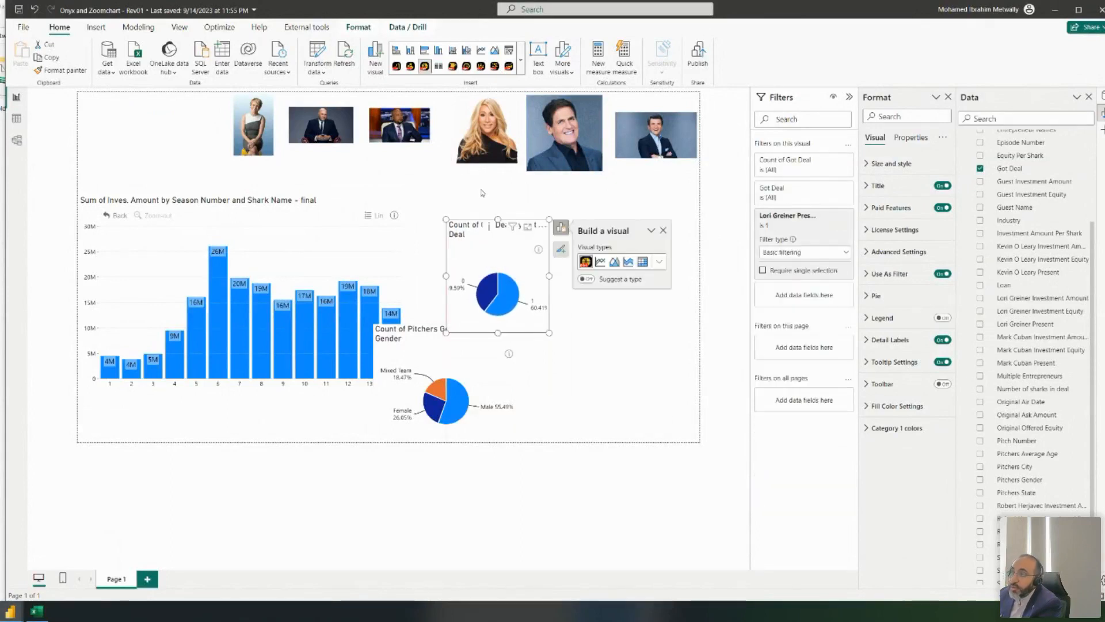
pyautogui.click(490, 216)
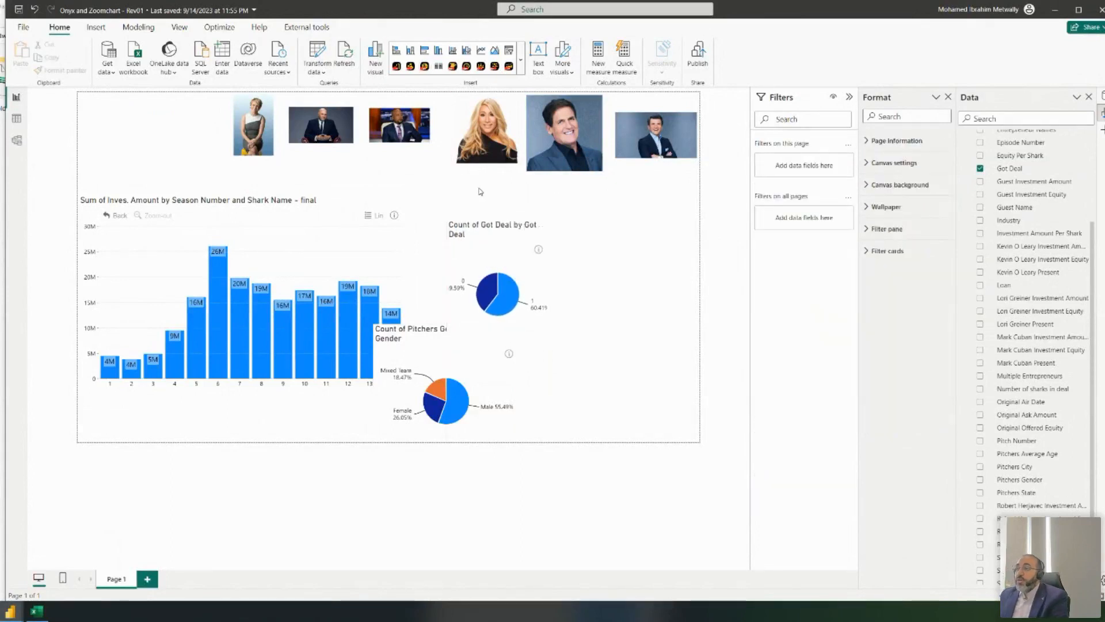
# - Insert a card above the Got Deal pie showing Count of Lori Greiner Present
pyautogui.click(521, 58)
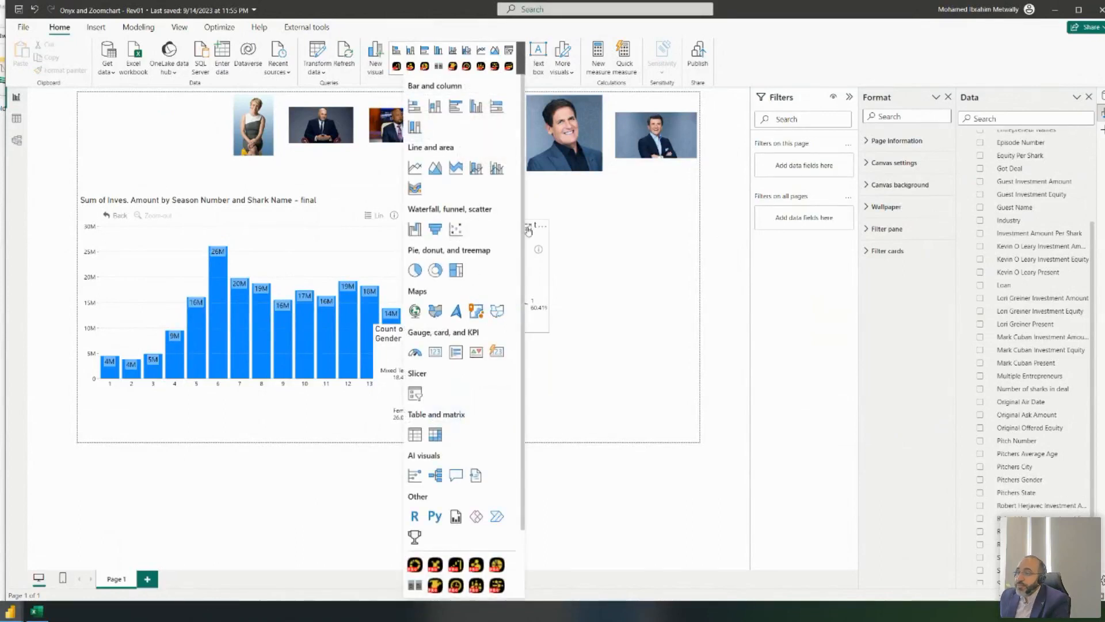
pyautogui.click(456, 351)
pyautogui.moveTo(584, 355); pyautogui.dragTo(511, 195)
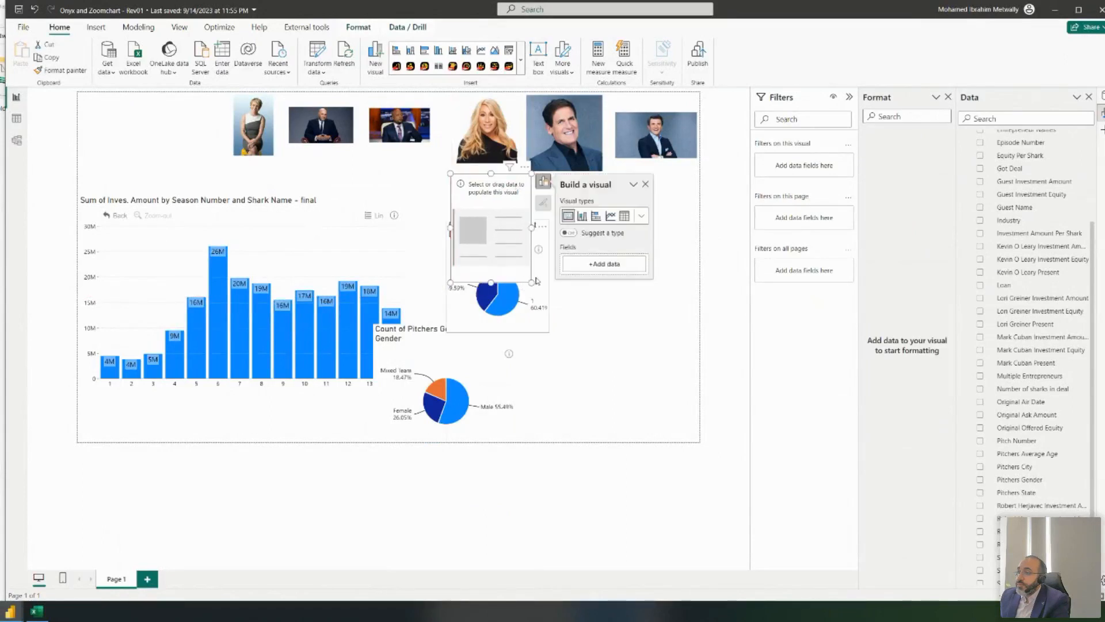
pyautogui.moveTo(532, 282); pyautogui.dragTo(548, 229)
pyautogui.scroll(5, 1022, 412)
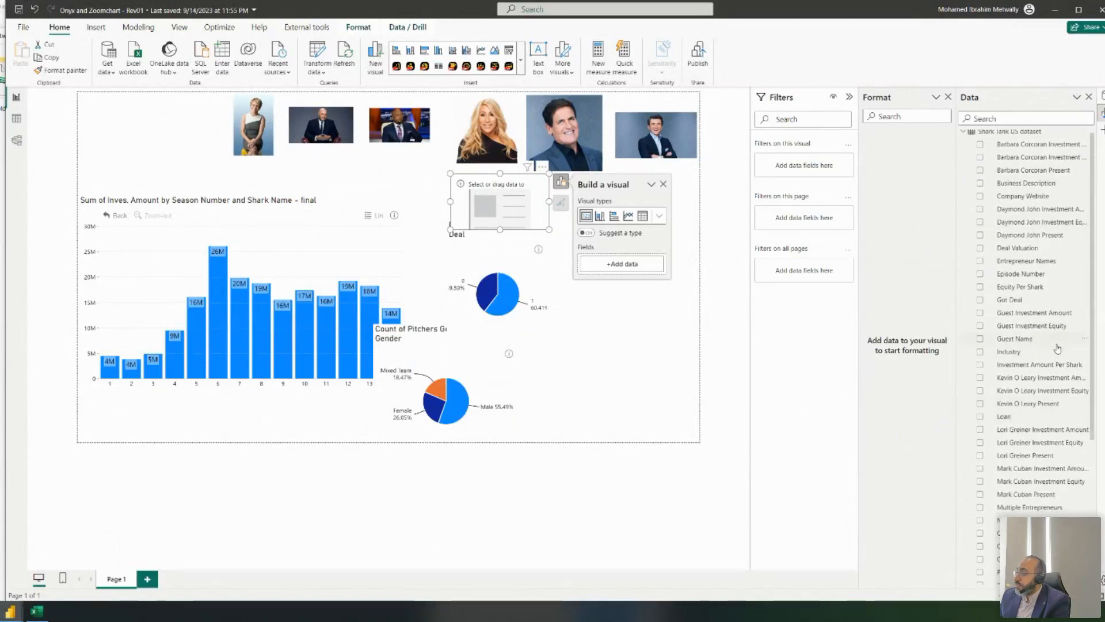
pyautogui.click(981, 456)
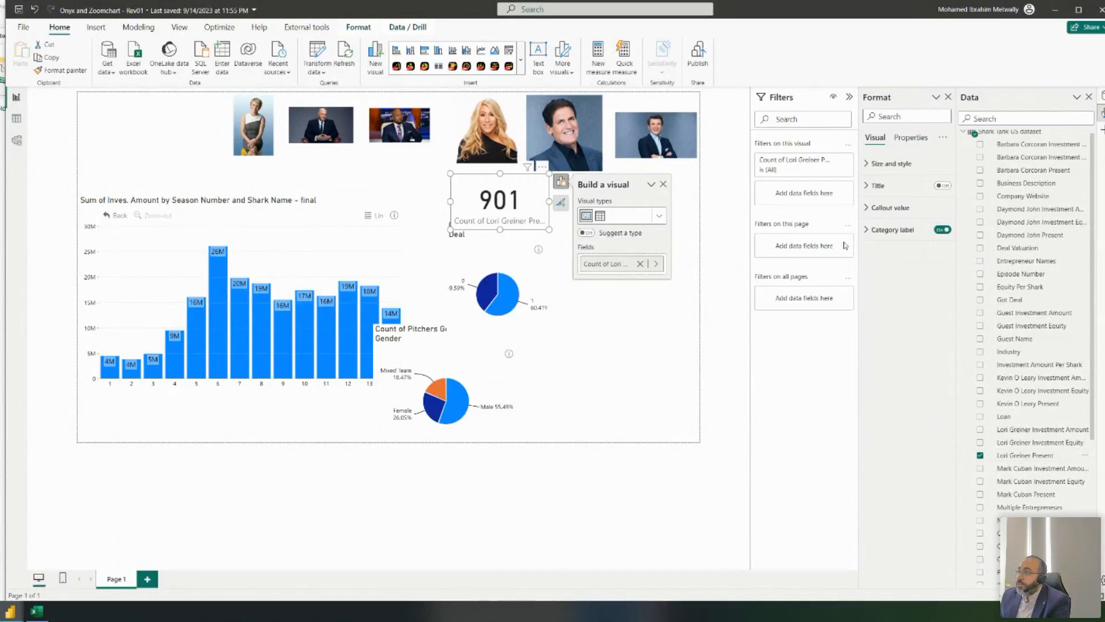
# - Basic-filter the card's Lori Greiner Present to value 1 so it shows 677
pyautogui.click(783, 172)
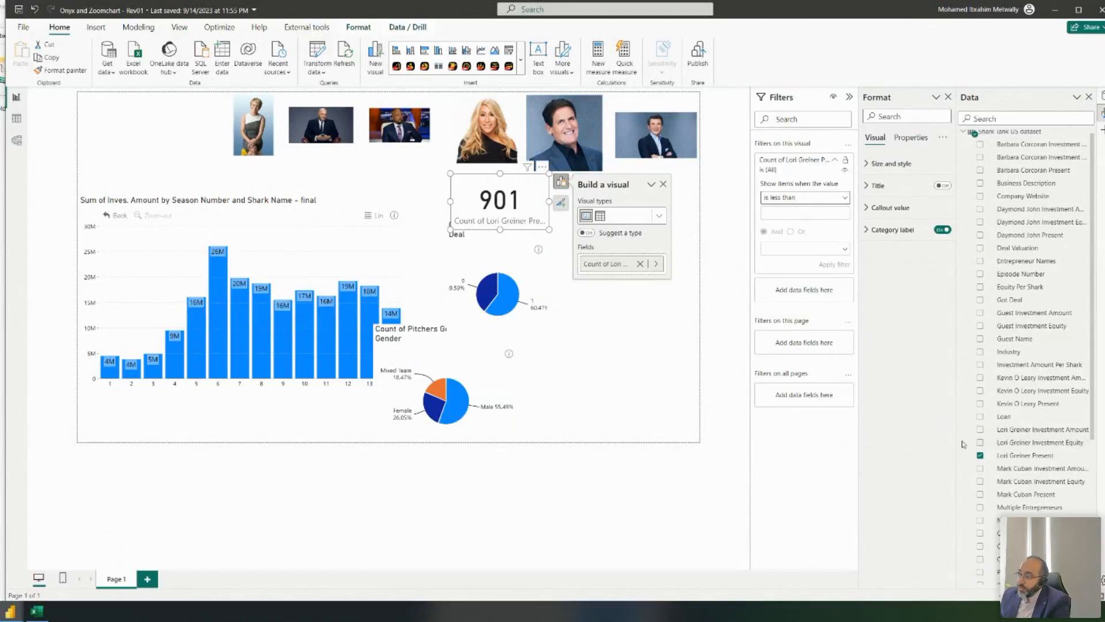
pyautogui.moveTo(1028, 458); pyautogui.dragTo(811, 304)
pyautogui.click(809, 323)
pyautogui.click(809, 357)
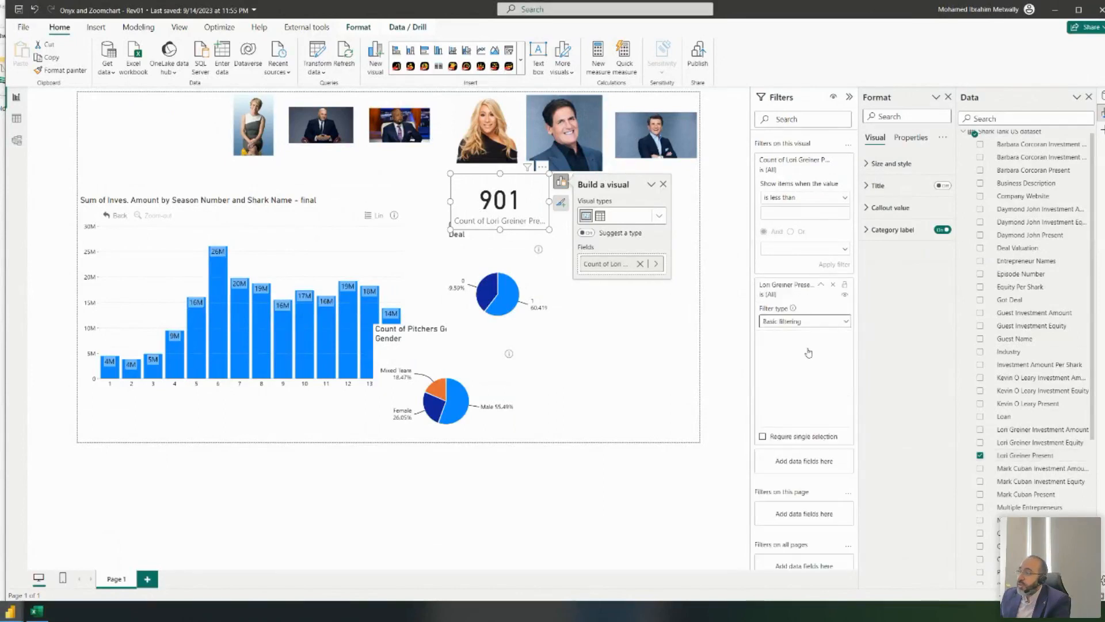
pyautogui.click(774, 372)
pyautogui.moveTo(513, 225); pyautogui.dragTo(527, 218)
# - Shrink the bar chart into the upper left, place the gender pie under it, then view the table
pyautogui.click(497, 244)
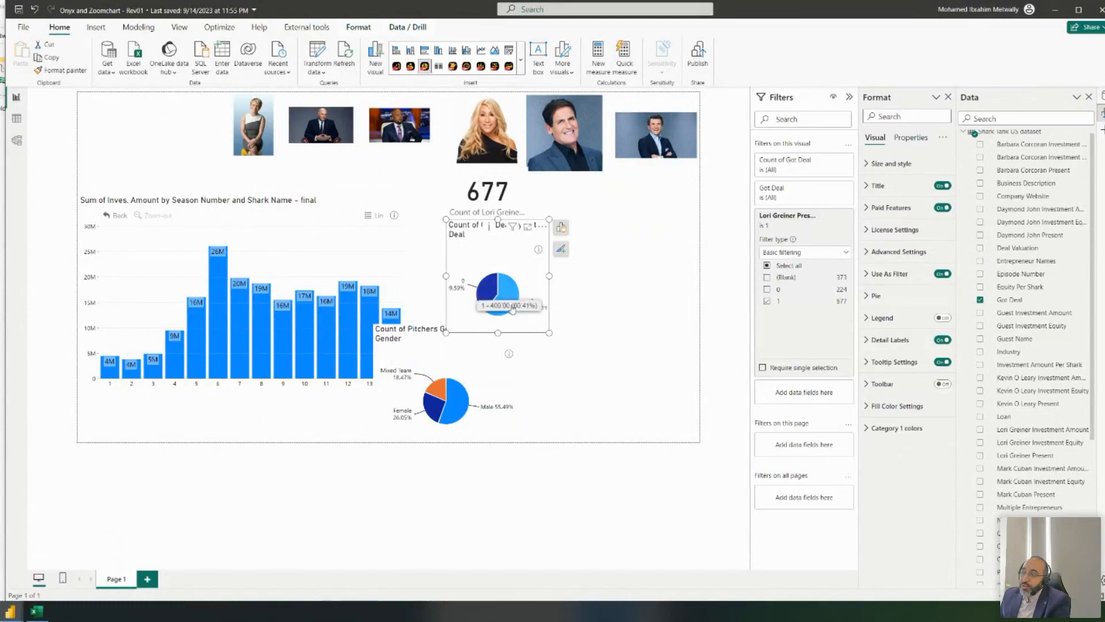
pyautogui.click(453, 342)
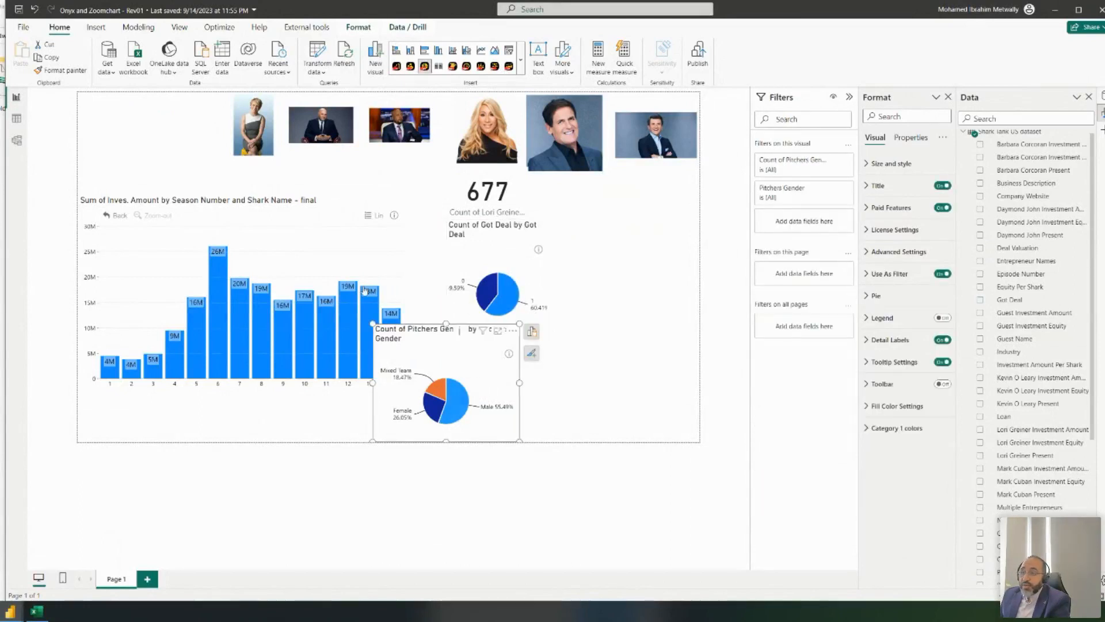
pyautogui.click(194, 213)
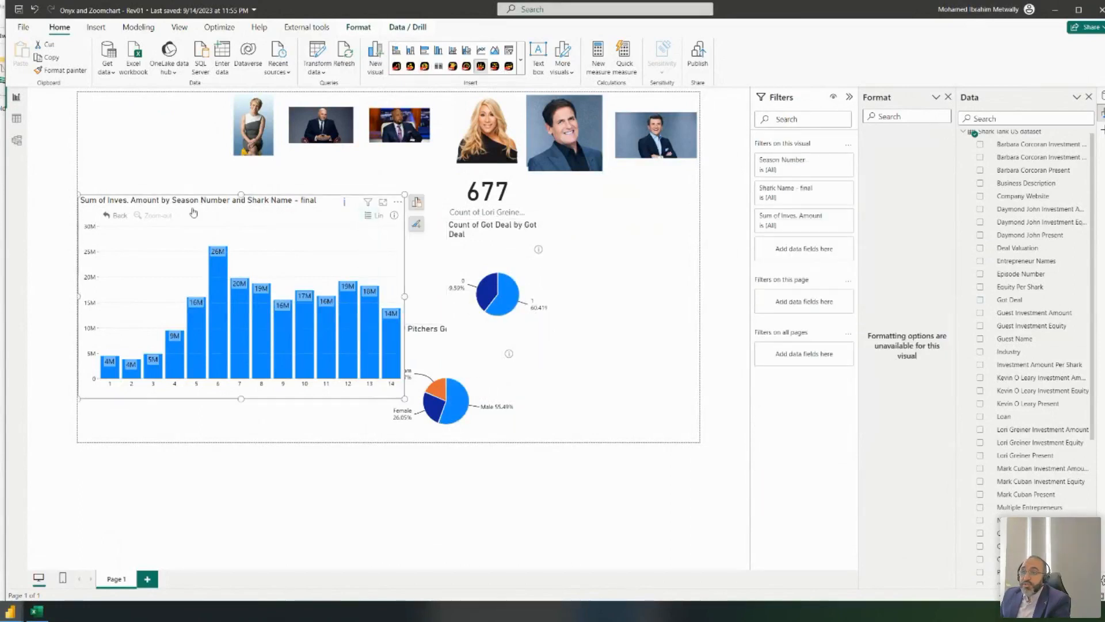
pyautogui.click(455, 346)
pyautogui.moveTo(154, 209); pyautogui.dragTo(154, 172)
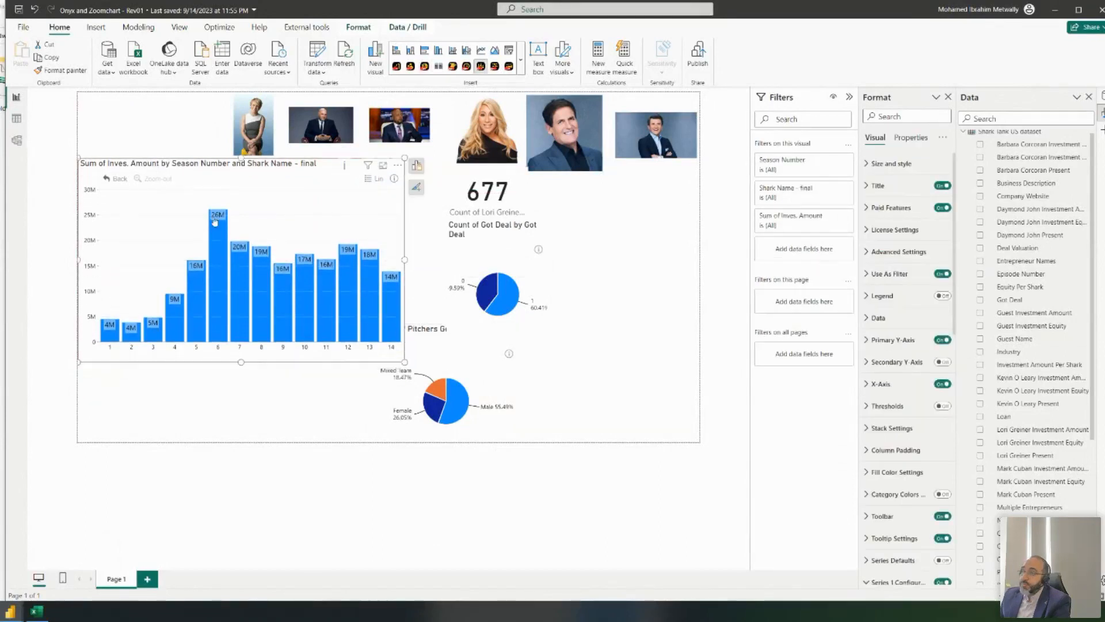
pyautogui.moveTo(405, 362); pyautogui.dragTo(308, 304)
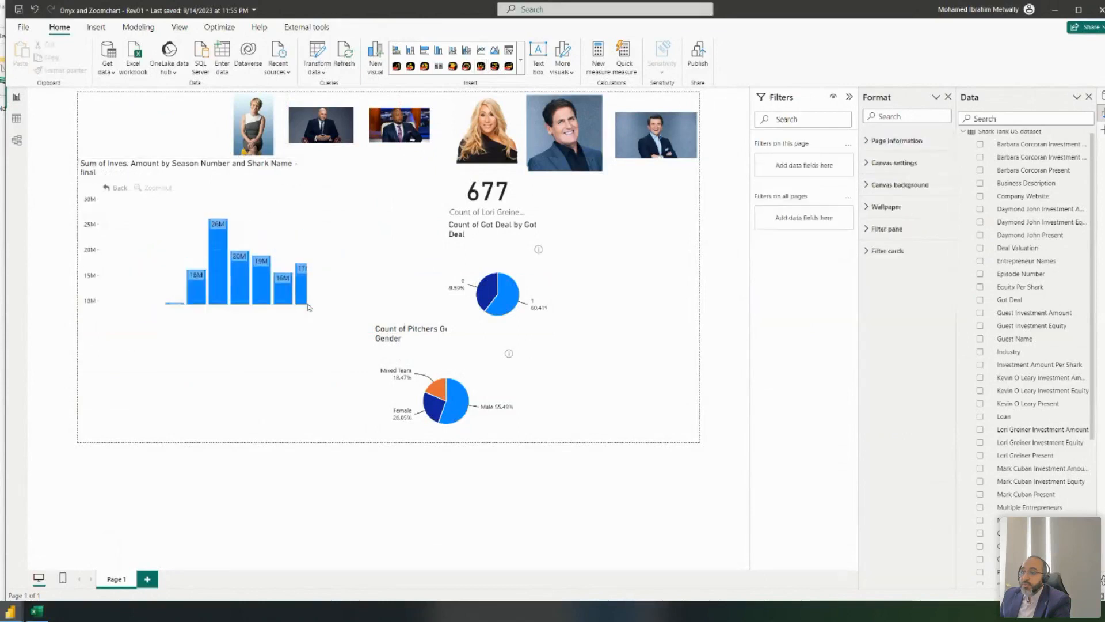
pyautogui.moveTo(432, 336); pyautogui.dragTo(106, 330)
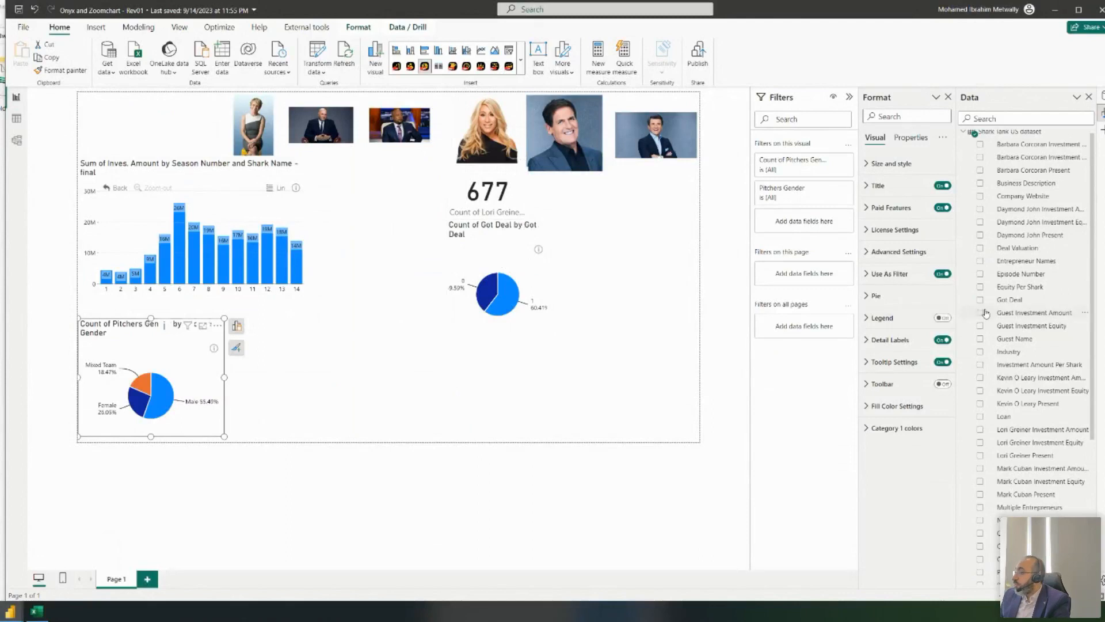
pyautogui.scroll(-5, 1013, 345)
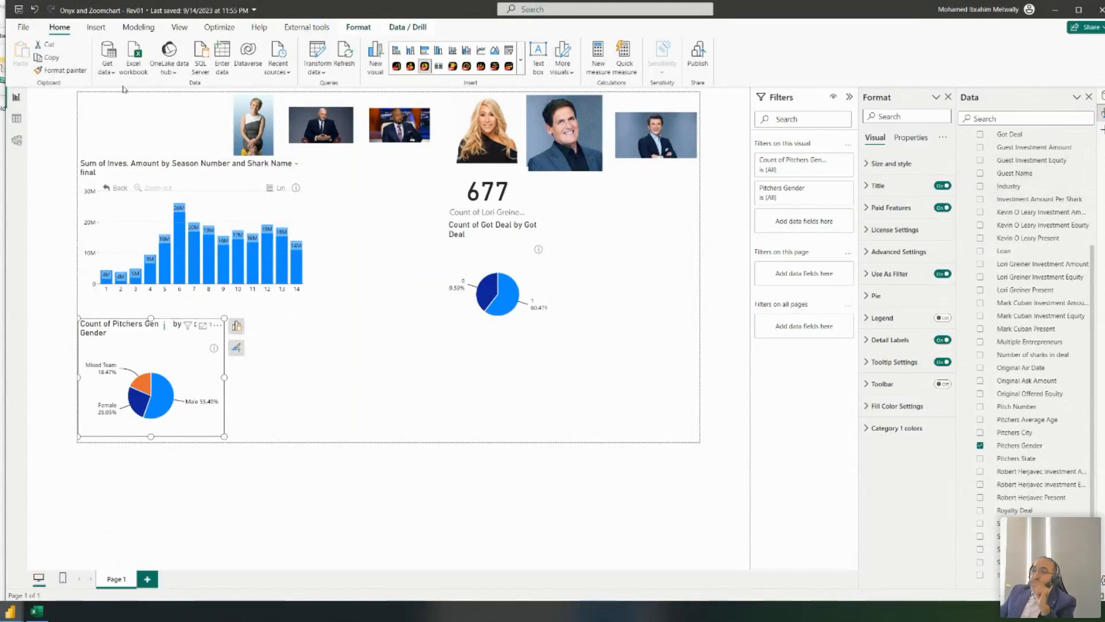
pyautogui.click(17, 119)
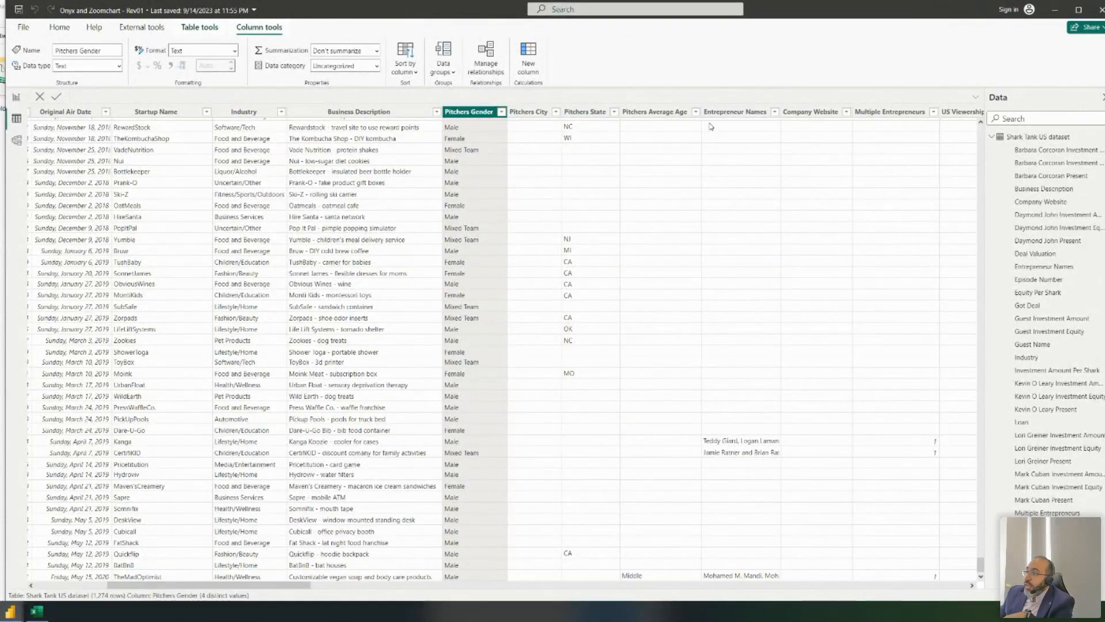
# - Inspect the Investment Amount Per Shark column in the dataset, then return to the report page
pyautogui.click(1040, 139)
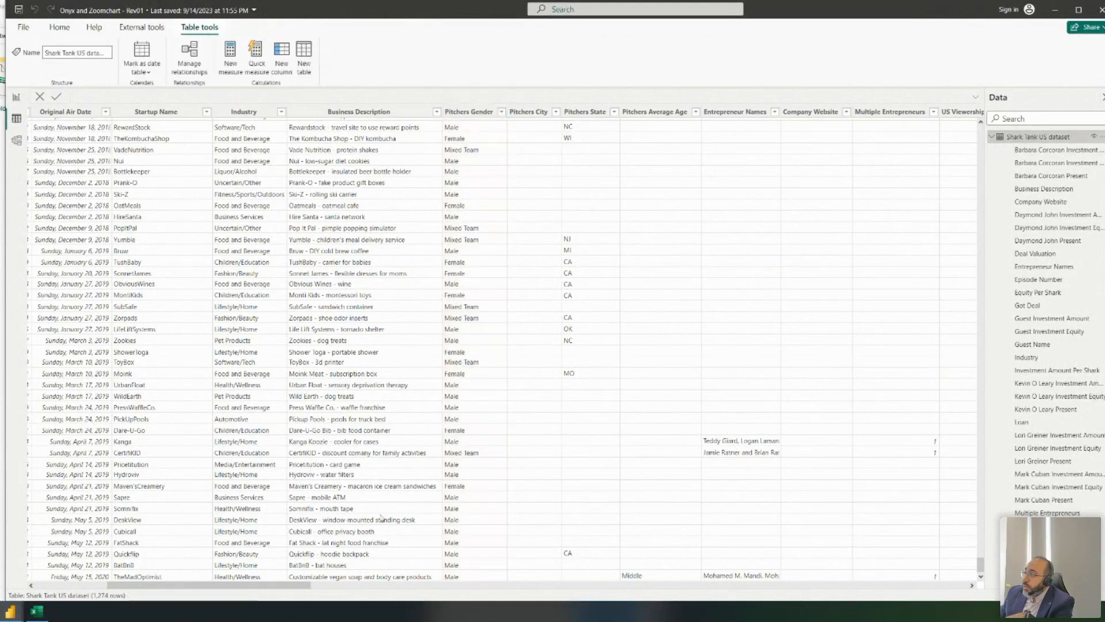
pyautogui.moveTo(298, 588); pyautogui.dragTo(551, 595)
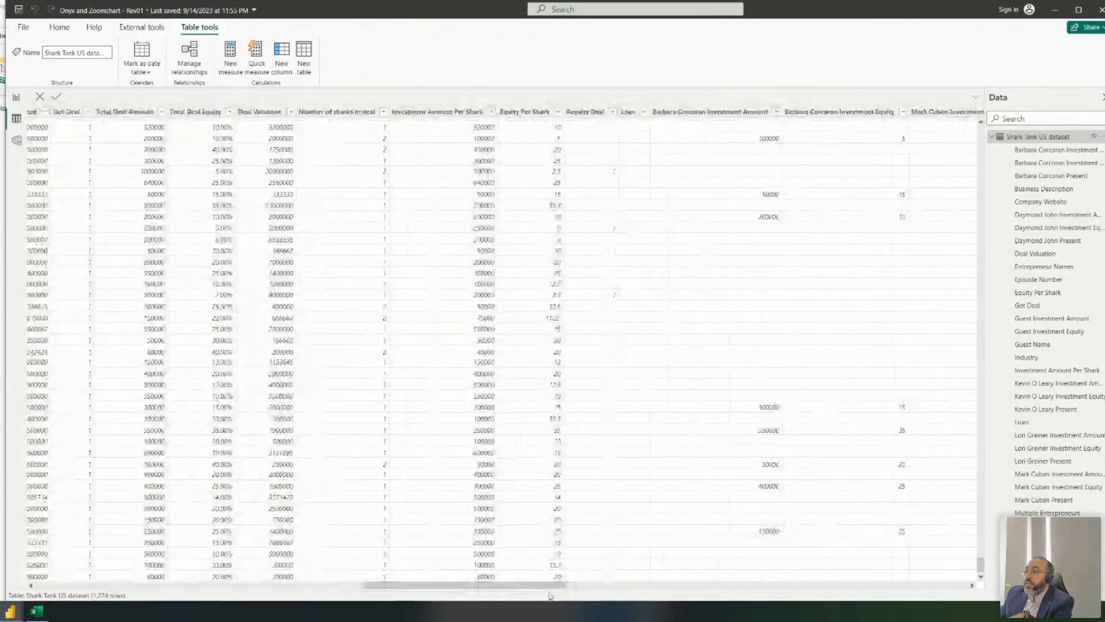
pyautogui.click(458, 115)
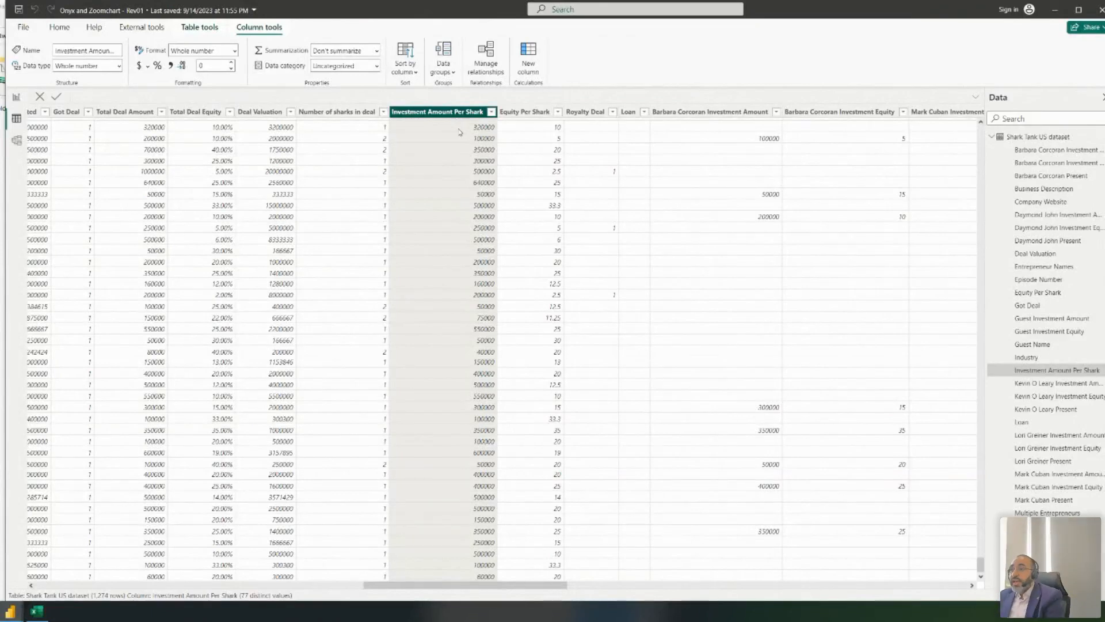
pyautogui.click(471, 139)
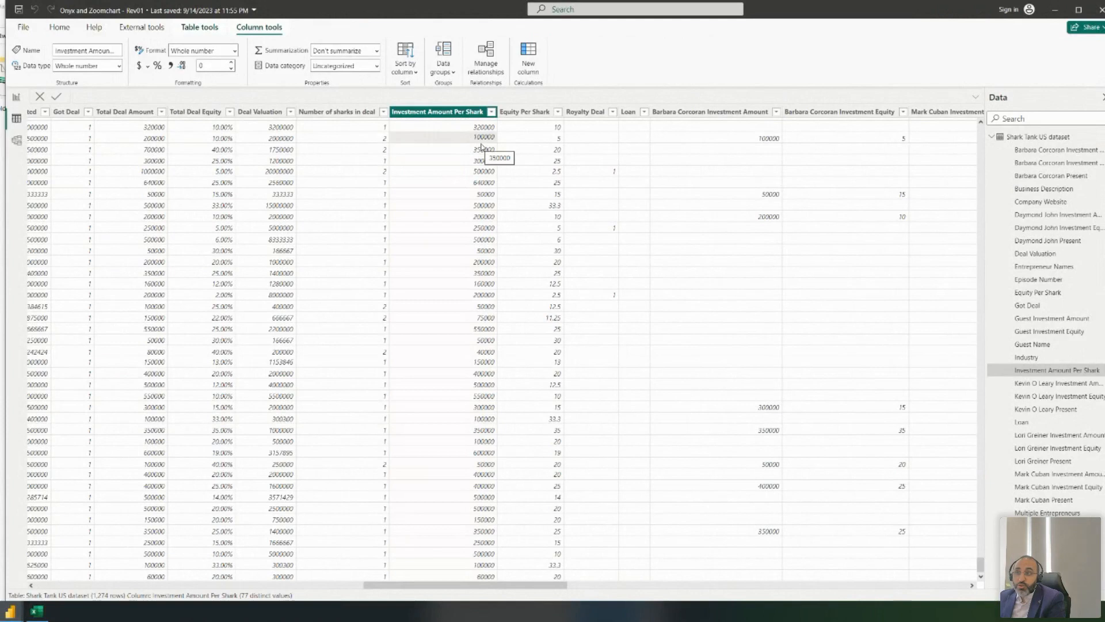
pyautogui.click(993, 137)
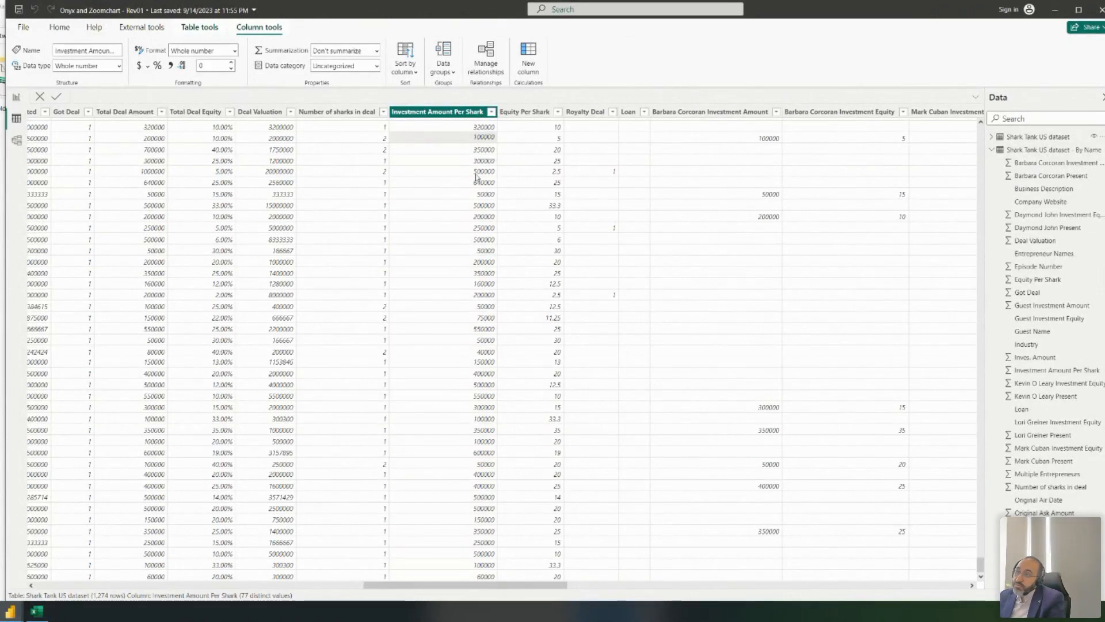
pyautogui.click(17, 103)
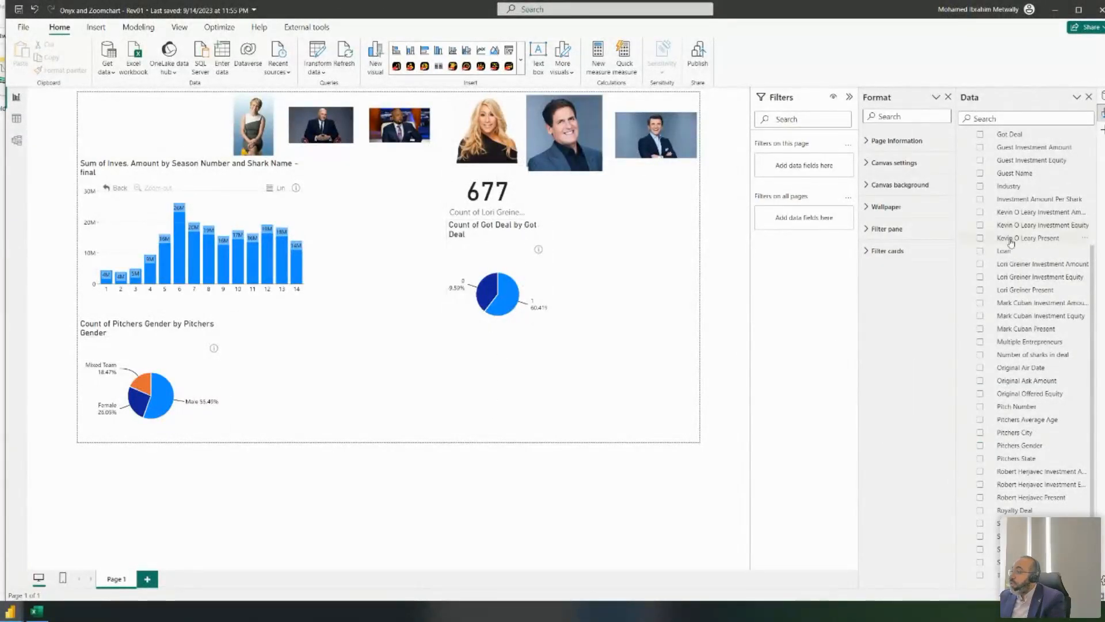
# - Insert a Drill Down Combo Bar PRO visual on the report page
pyautogui.click(521, 59)
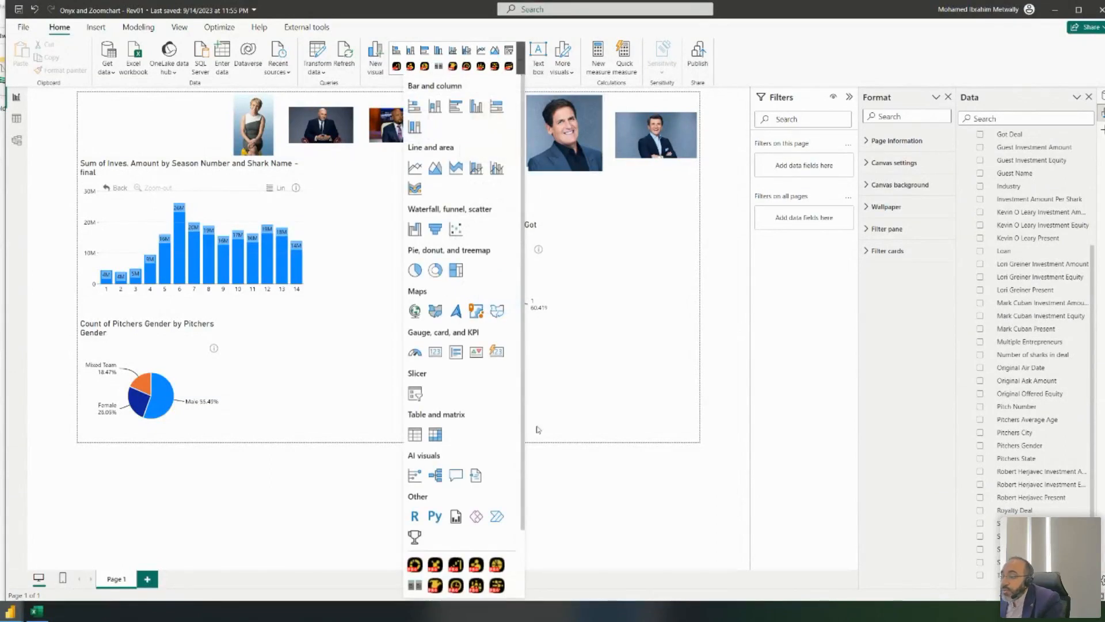
pyautogui.click(497, 584)
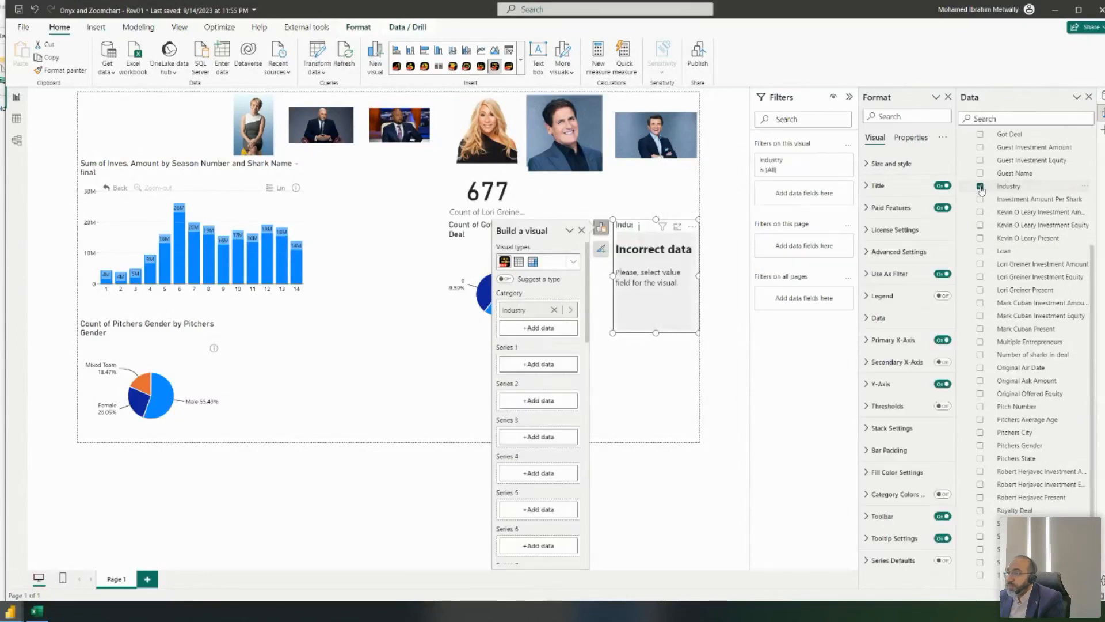
pyautogui.scroll(-3, 1044, 233)
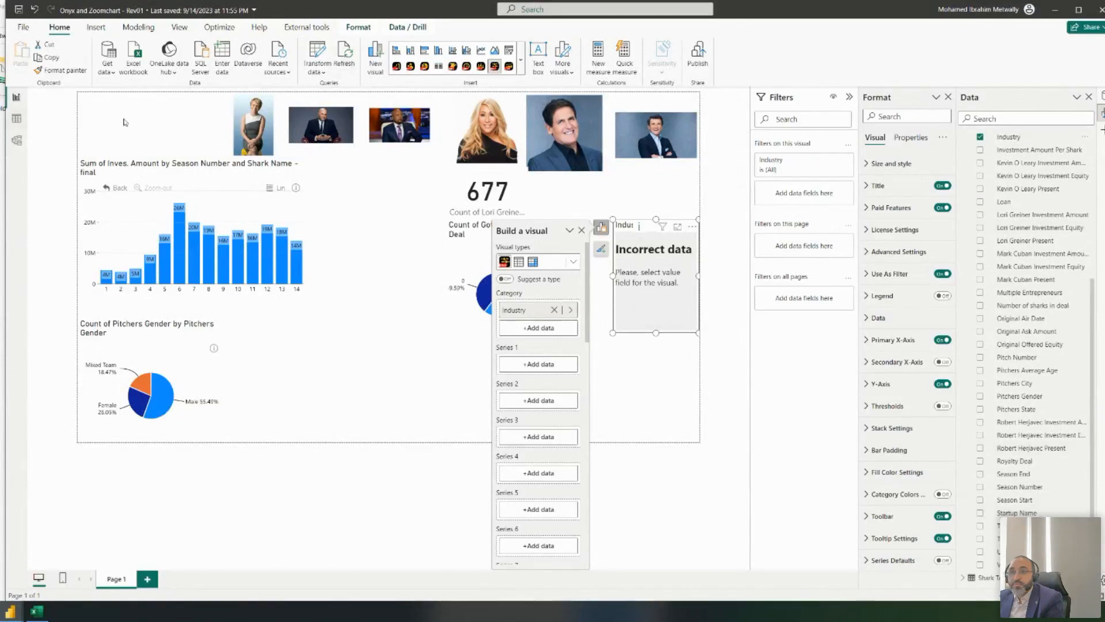
pyautogui.click(17, 118)
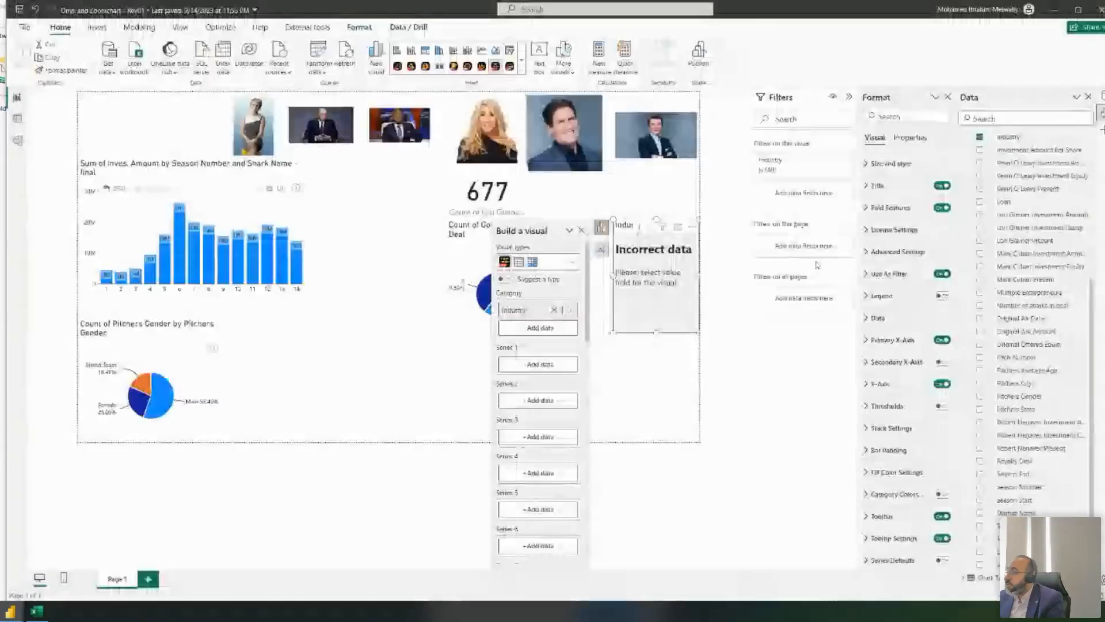
pyautogui.click(17, 96)
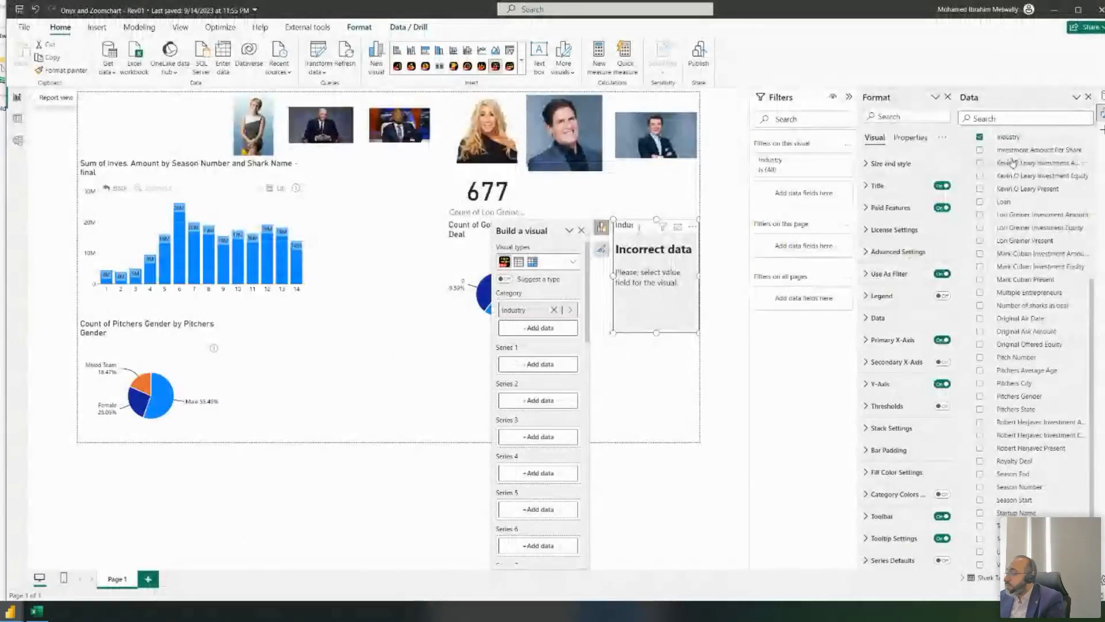
pyautogui.scroll(5, 1055, 268)
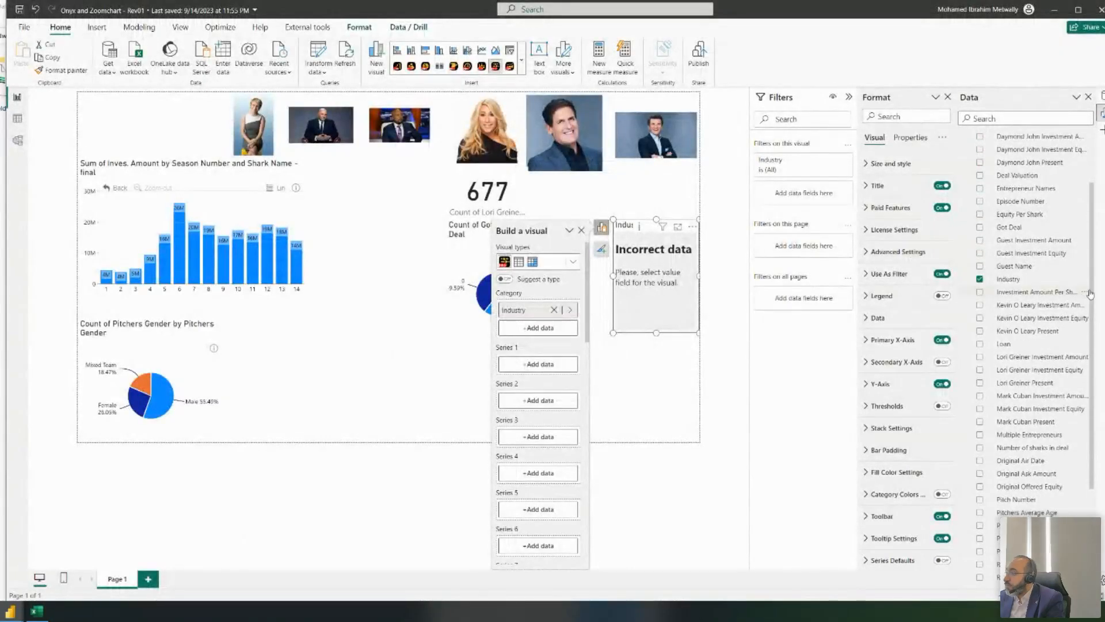
# - Add Investment Amount Per Shark to the new visual, then remove it again
pyautogui.click(980, 293)
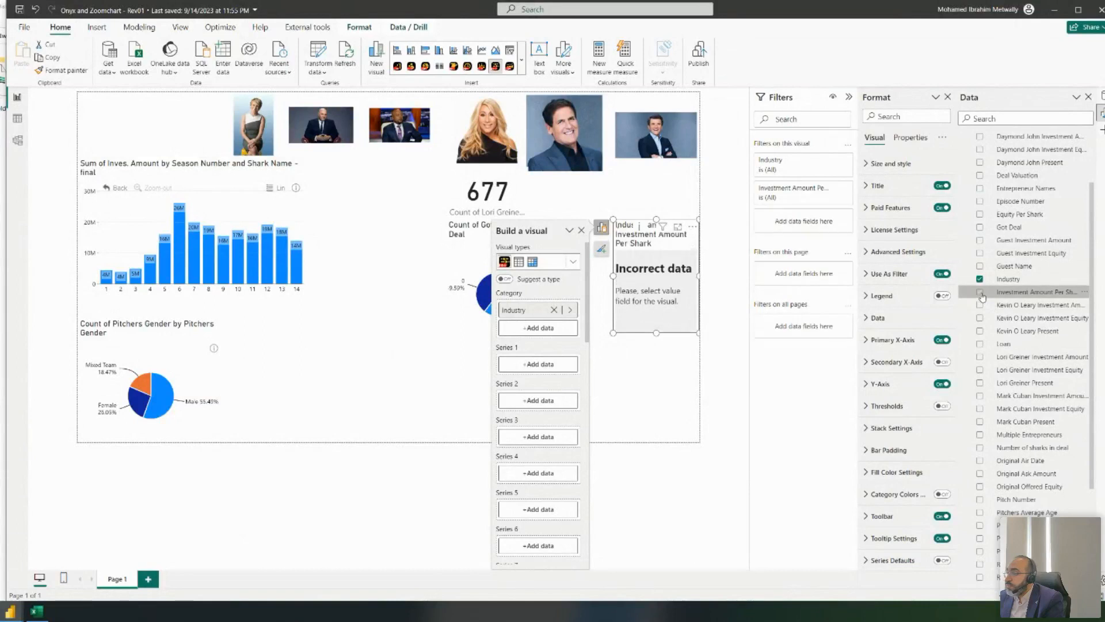
pyautogui.click(981, 293)
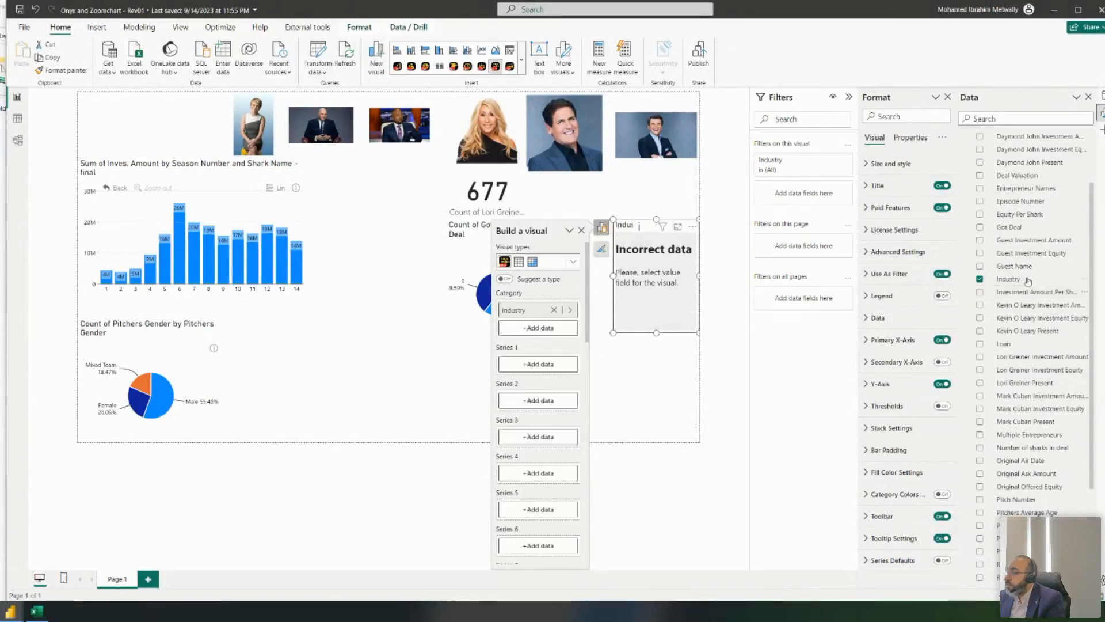
pyautogui.scroll(-5, 1030, 185)
pyautogui.scroll(8, 1031, 184)
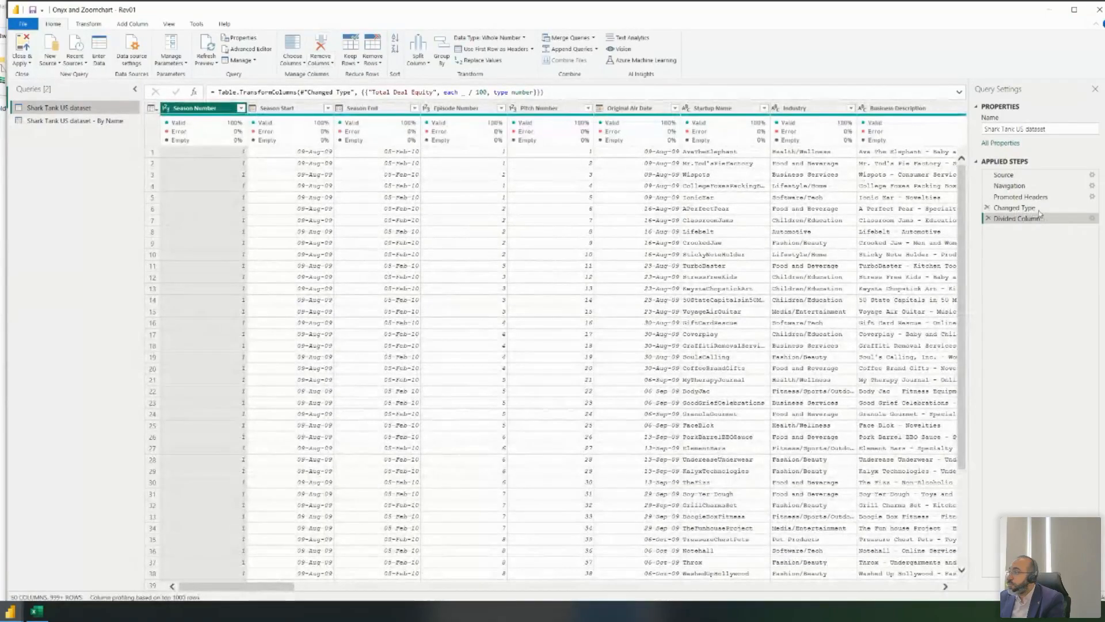
# - Reorder Divided Column above Changed Type in Applied Steps and Close & Apply
pyautogui.moveTo(1032, 223)
pyautogui.mouseDown()
pyautogui.moveTo(1021, 203)
pyautogui.moveTo(1016, 224)
pyautogui.mouseUp()
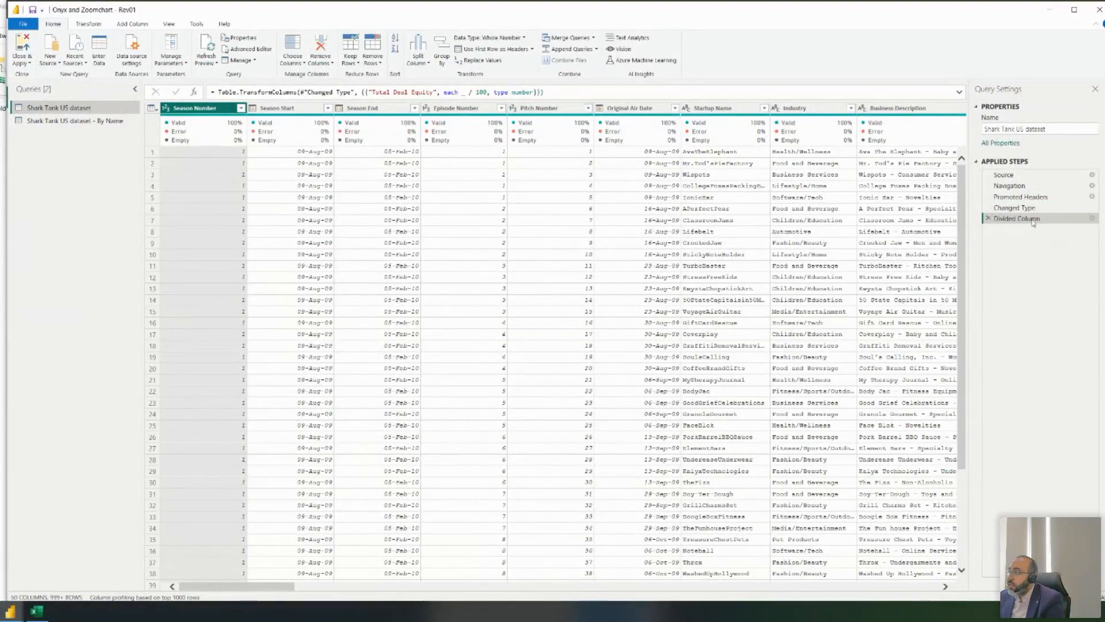
pyautogui.moveTo(1029, 208); pyautogui.dragTo(1029, 219)
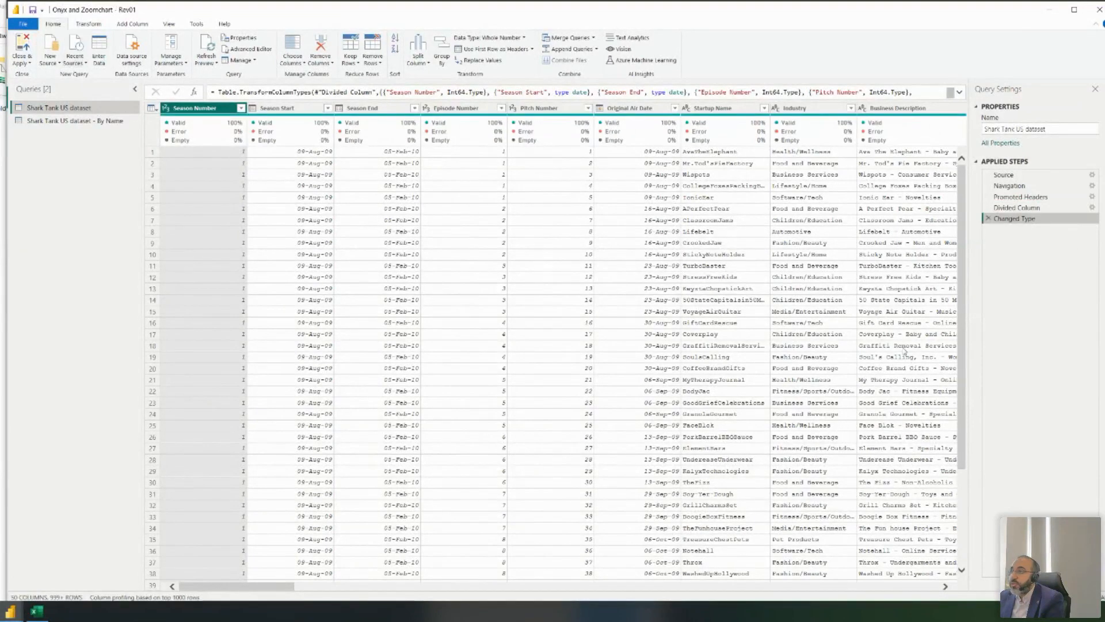
pyautogui.moveTo(275, 588); pyautogui.dragTo(840, 582)
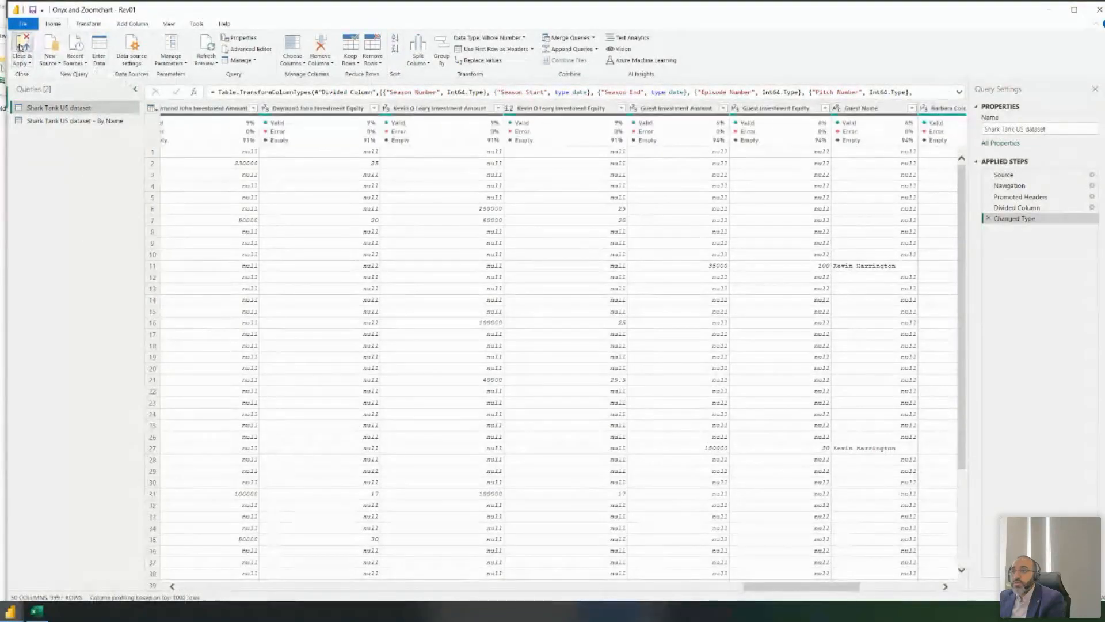
pyautogui.click(22, 49)
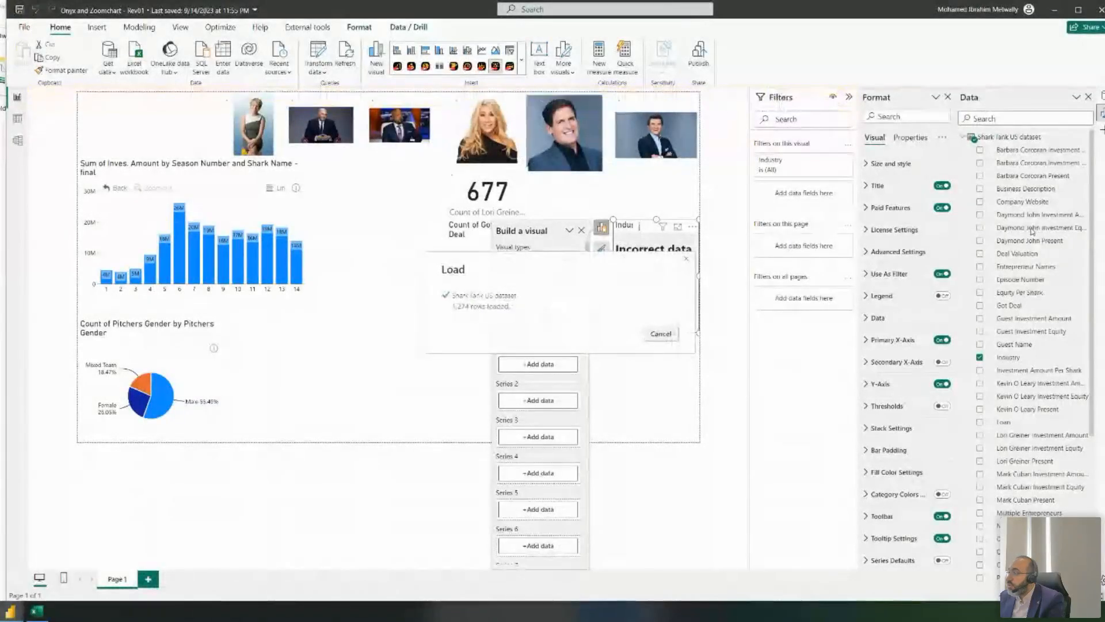
# - Refresh the Shark Tank US dataset's data from its context menu
pyautogui.scroll(-3, 1025, 207)
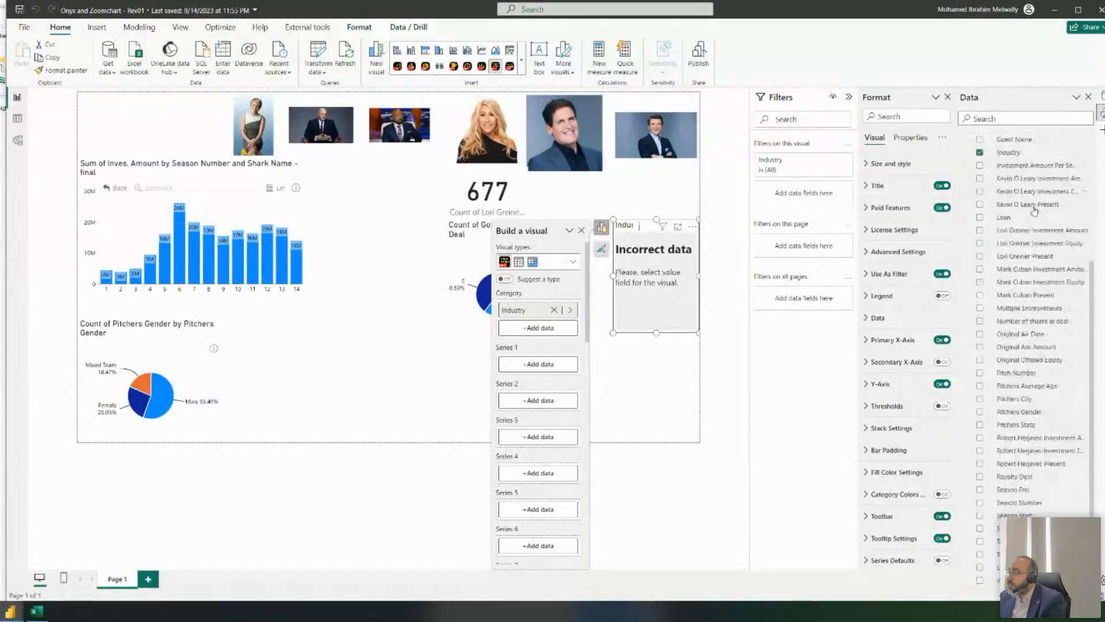
pyautogui.scroll(3, 1035, 211)
pyautogui.rightClick(1019, 138)
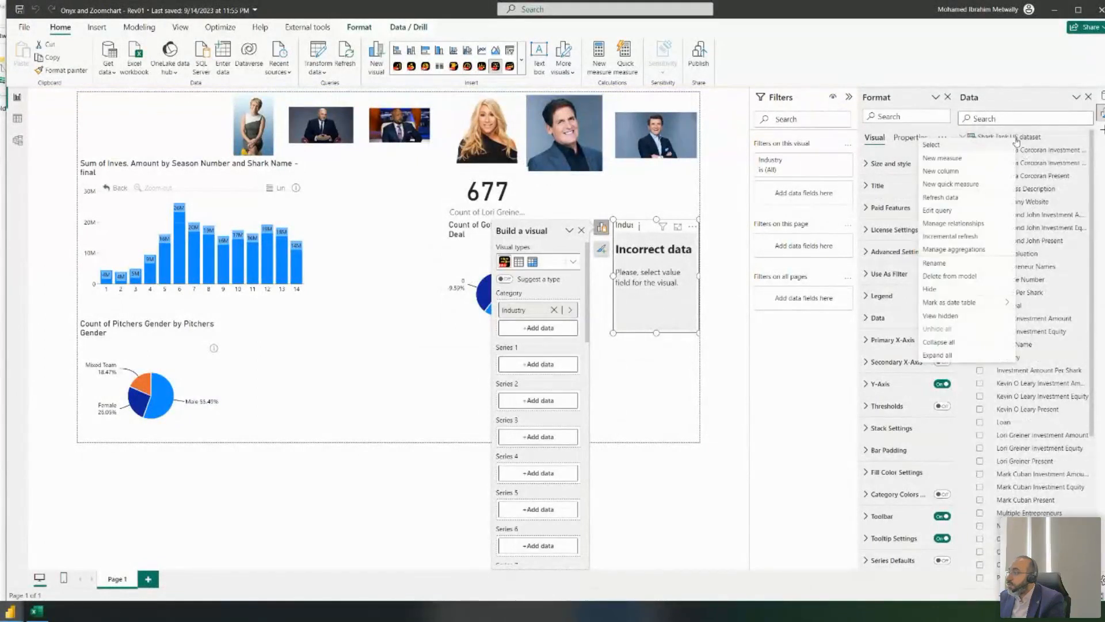
pyautogui.click(978, 200)
pyautogui.scroll(-4, 1042, 213)
pyautogui.scroll(4, 1051, 218)
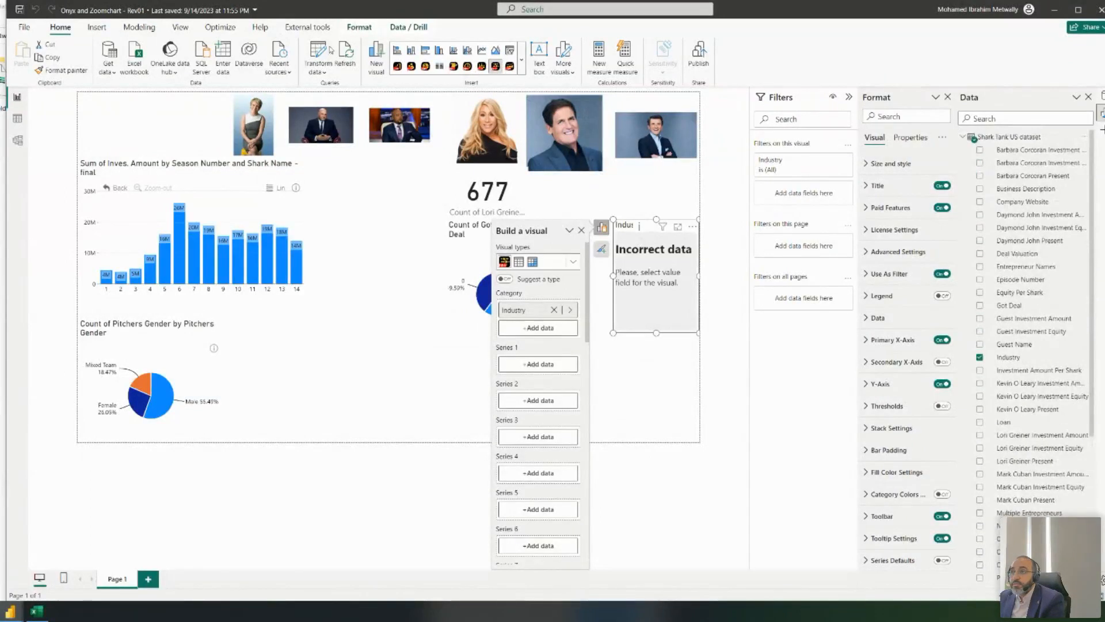
# - Check the Industry field's properties in the Data pane
pyautogui.click(331, 51)
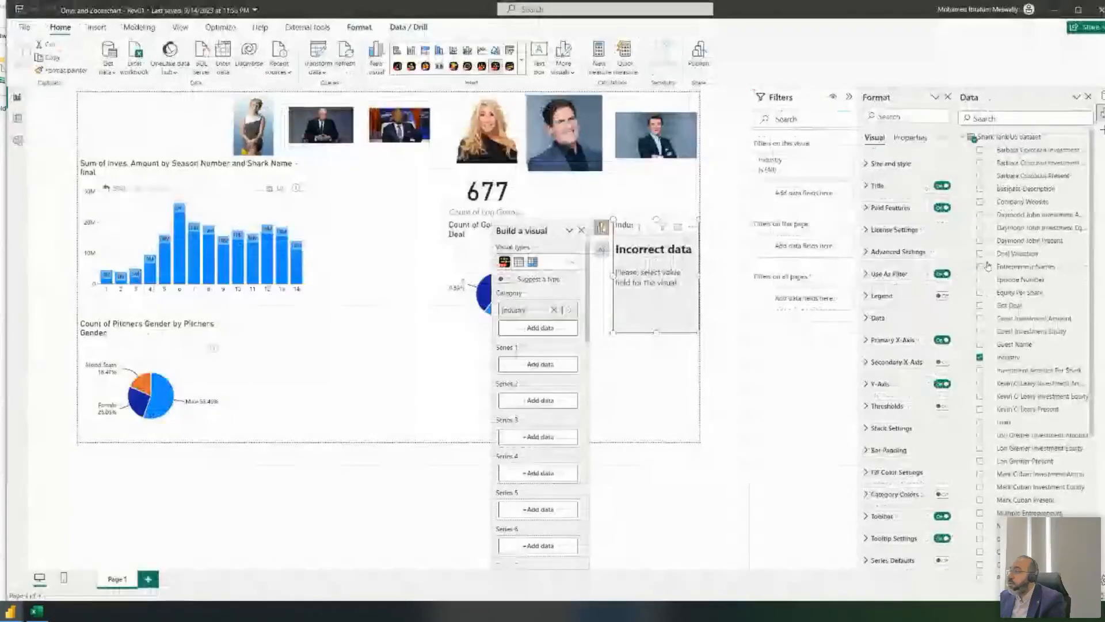
pyautogui.click(1016, 357)
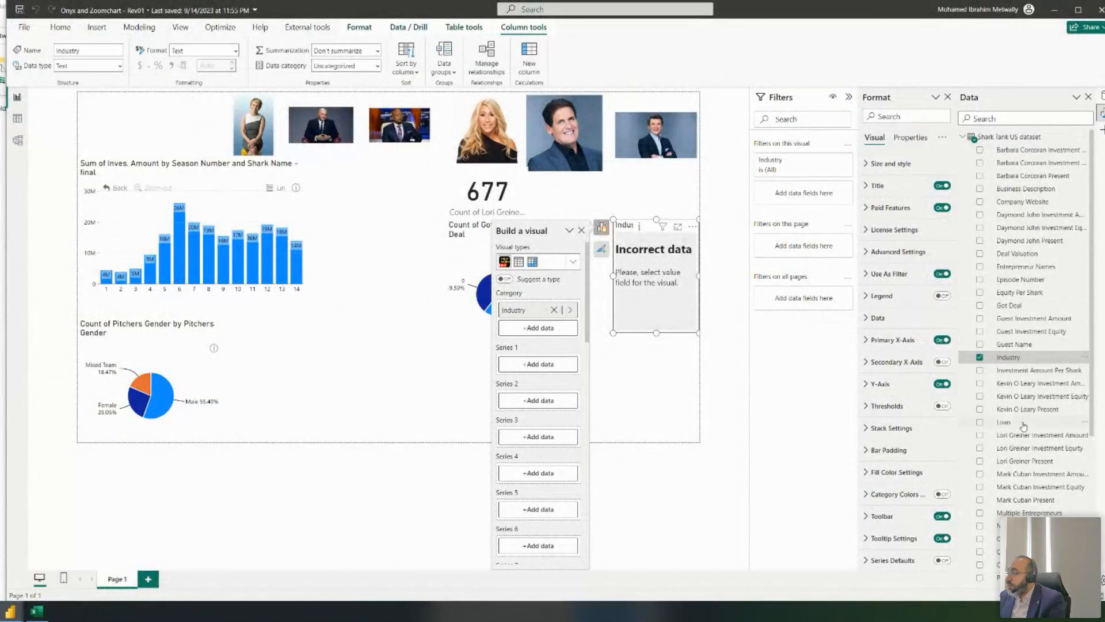
pyautogui.scroll(-1, 1049, 425)
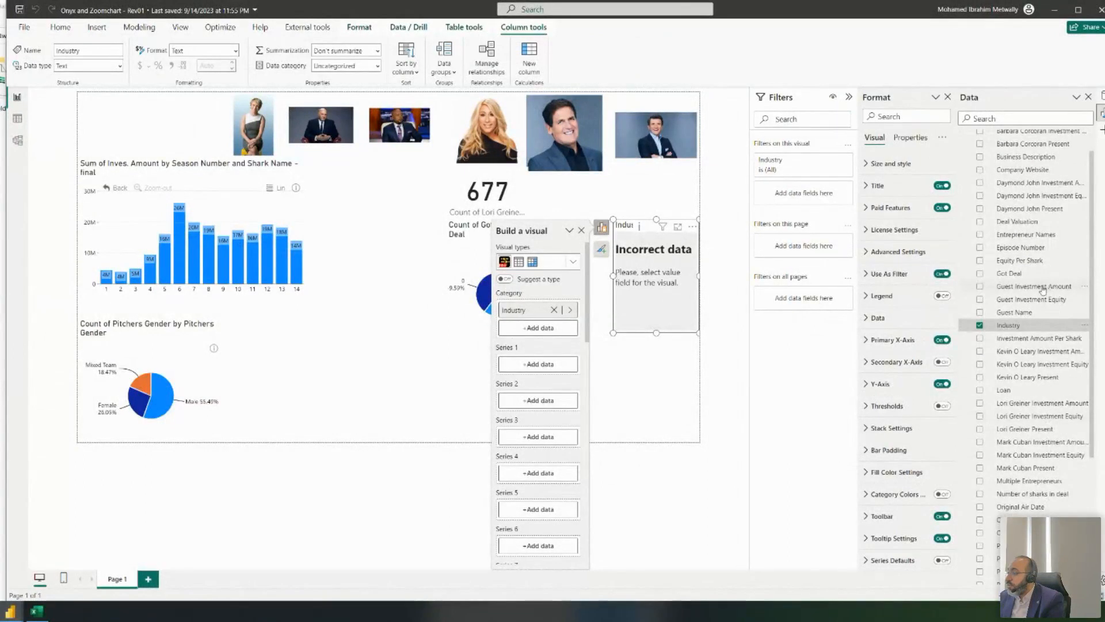
pyautogui.scroll(-3, 1044, 290)
pyautogui.scroll(4, 1042, 291)
pyautogui.scroll(-1, 1042, 287)
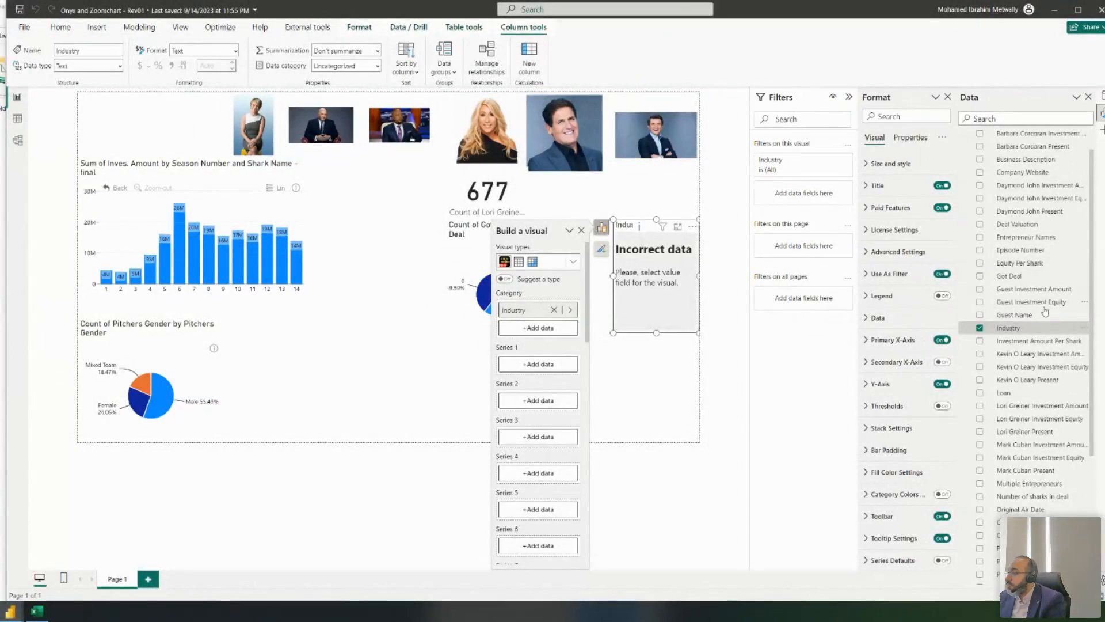
pyautogui.scroll(-6, 1059, 429)
pyautogui.scroll(7, 1061, 431)
pyautogui.scroll(-1, 1061, 430)
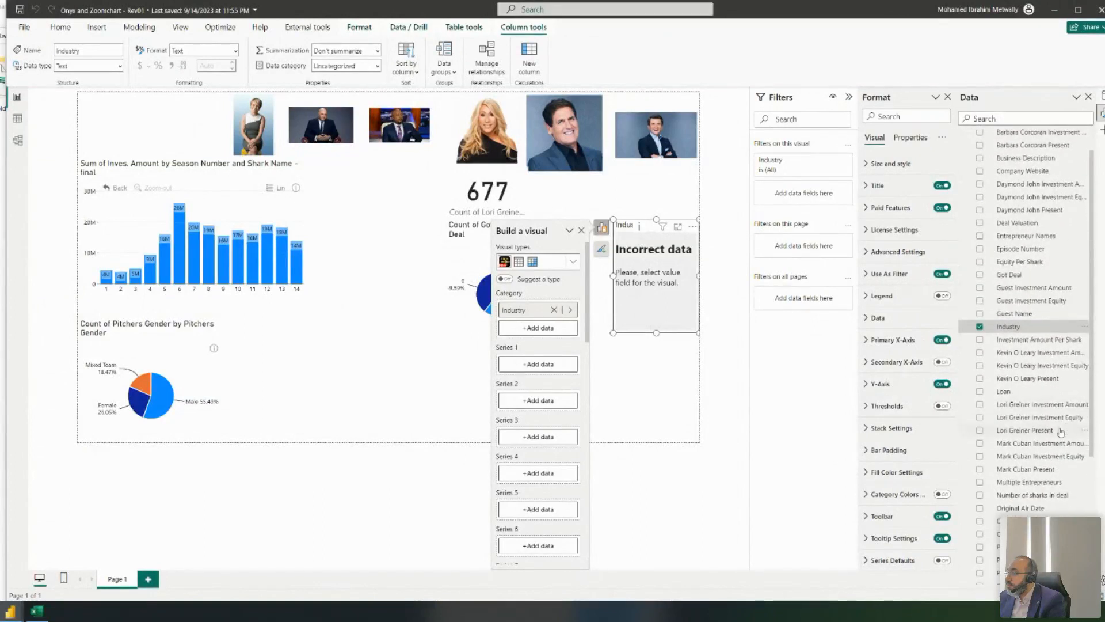
pyautogui.scroll(-1, 1056, 415)
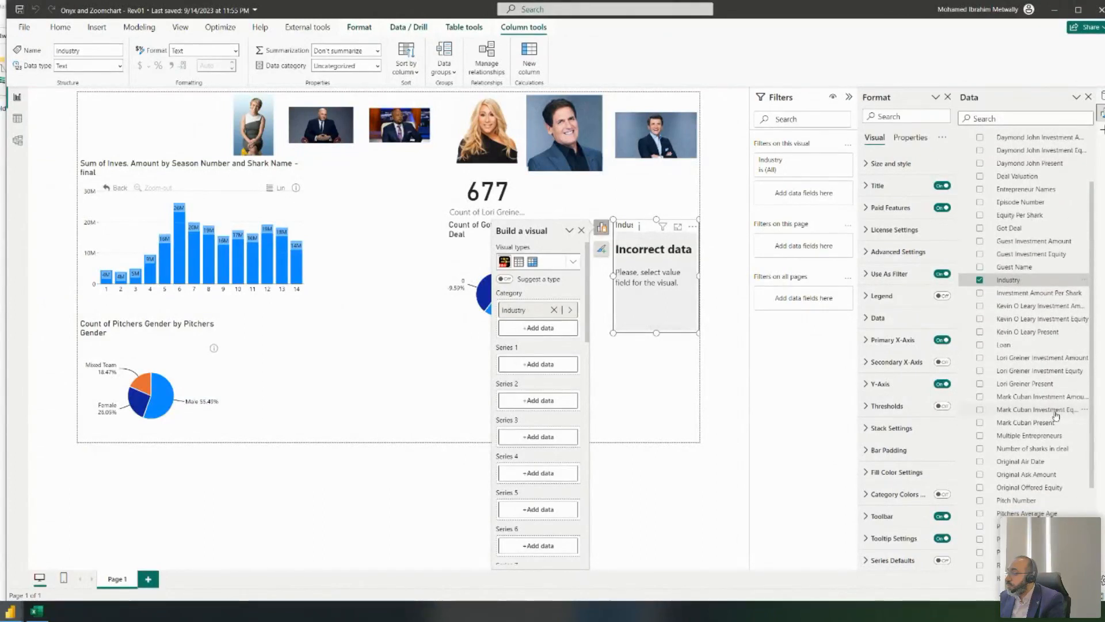
# - Try Investment Amount Per Shark as Series 1, remove it, and reopen Transform data
pyautogui.click(1029, 294)
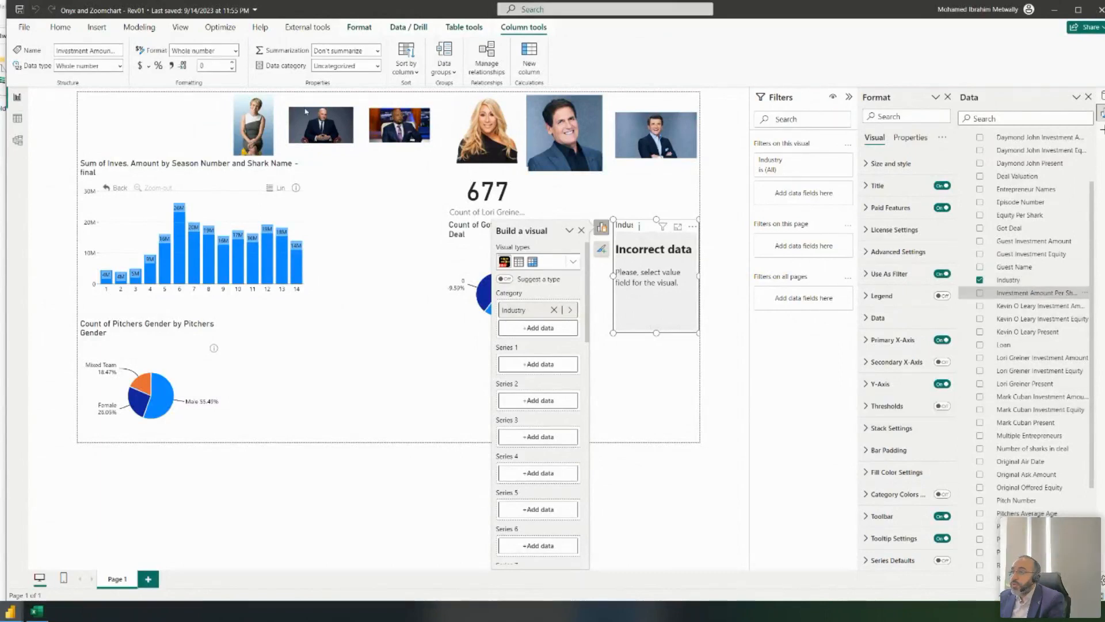
pyautogui.moveTo(977, 317); pyautogui.dragTo(538, 365)
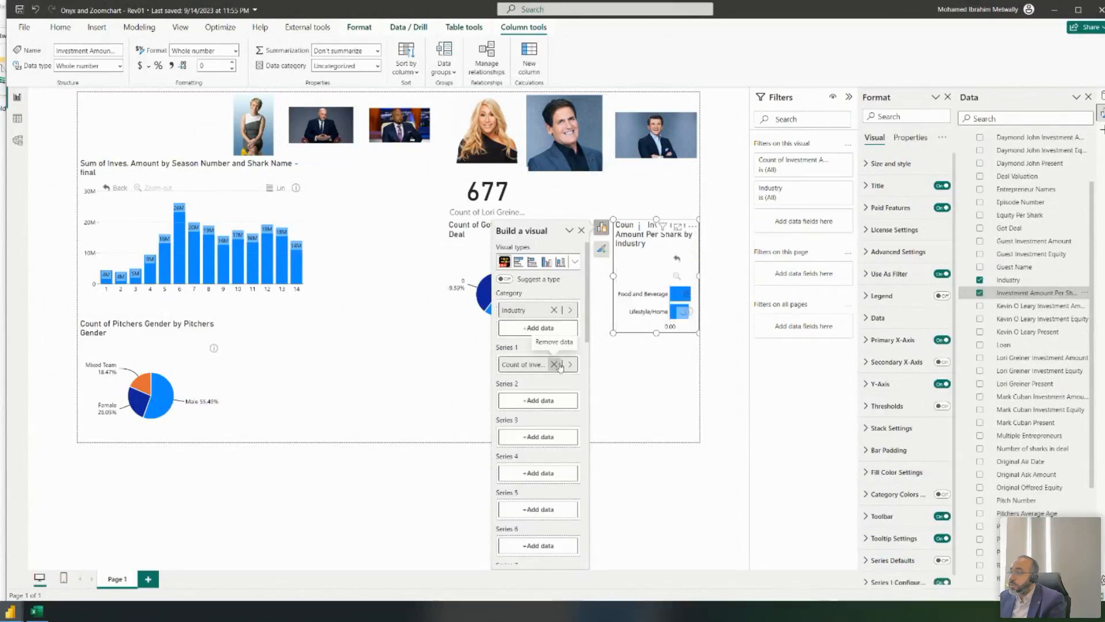
pyautogui.click(555, 365)
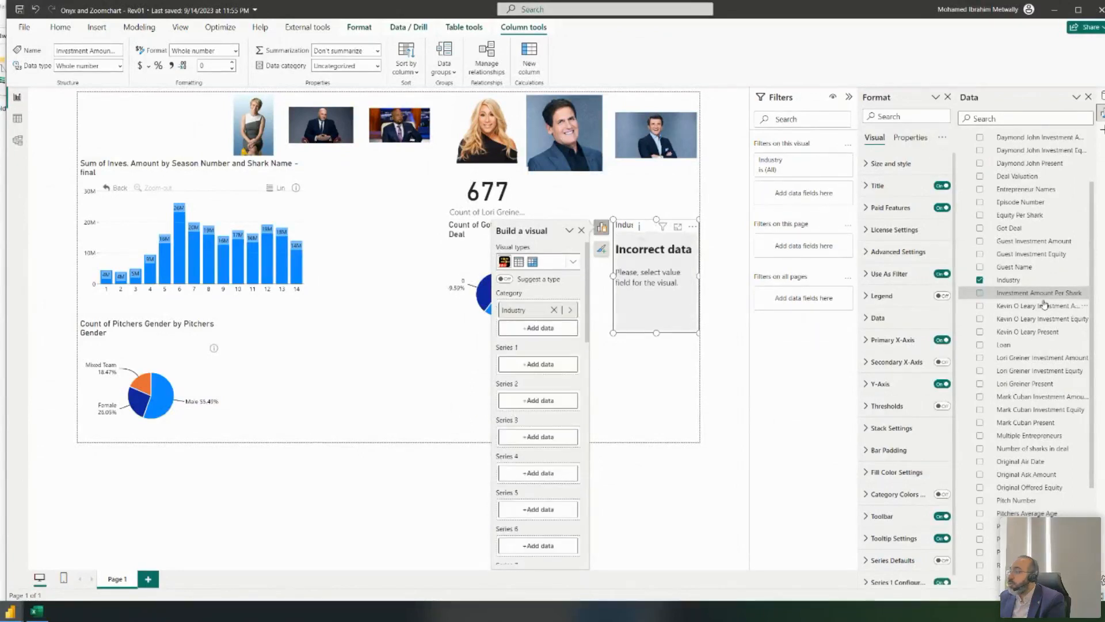
pyautogui.click(64, 28)
pyautogui.click(315, 53)
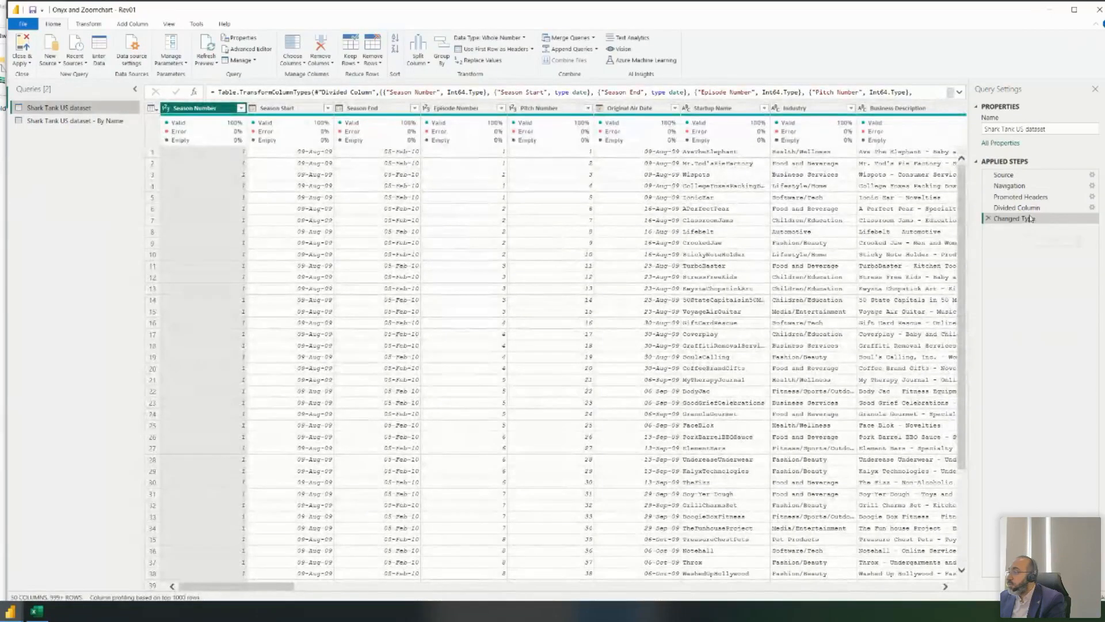
# - Inspect Investment Amount Per Shark at the Divided Column and Changed Type steps (Whole Number)
pyautogui.click(1034, 210)
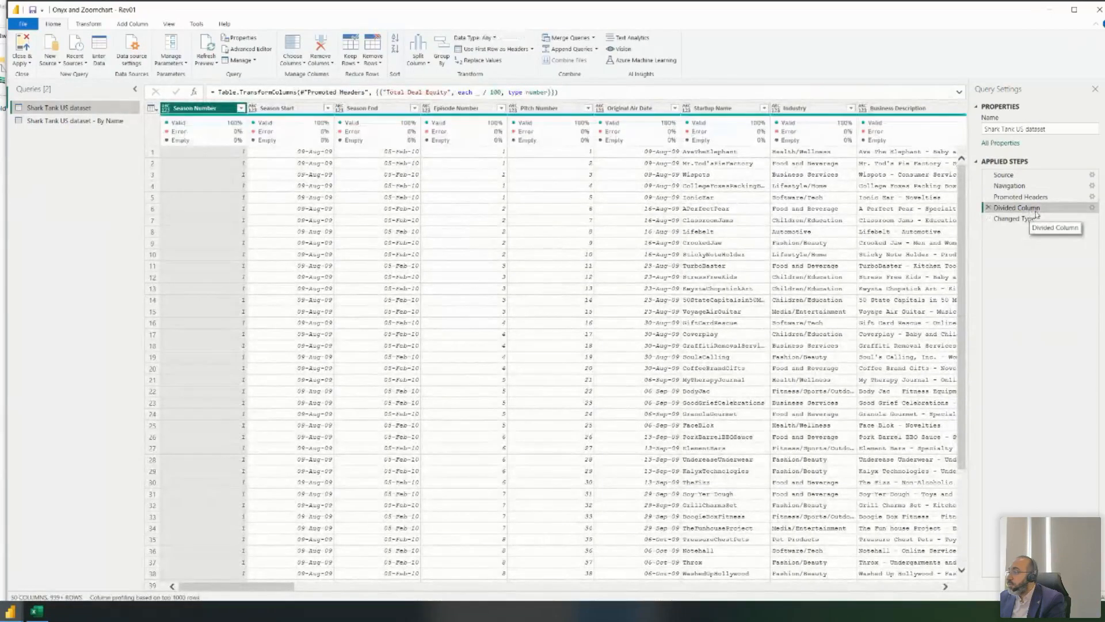
pyautogui.moveTo(211, 586); pyautogui.dragTo(489, 579)
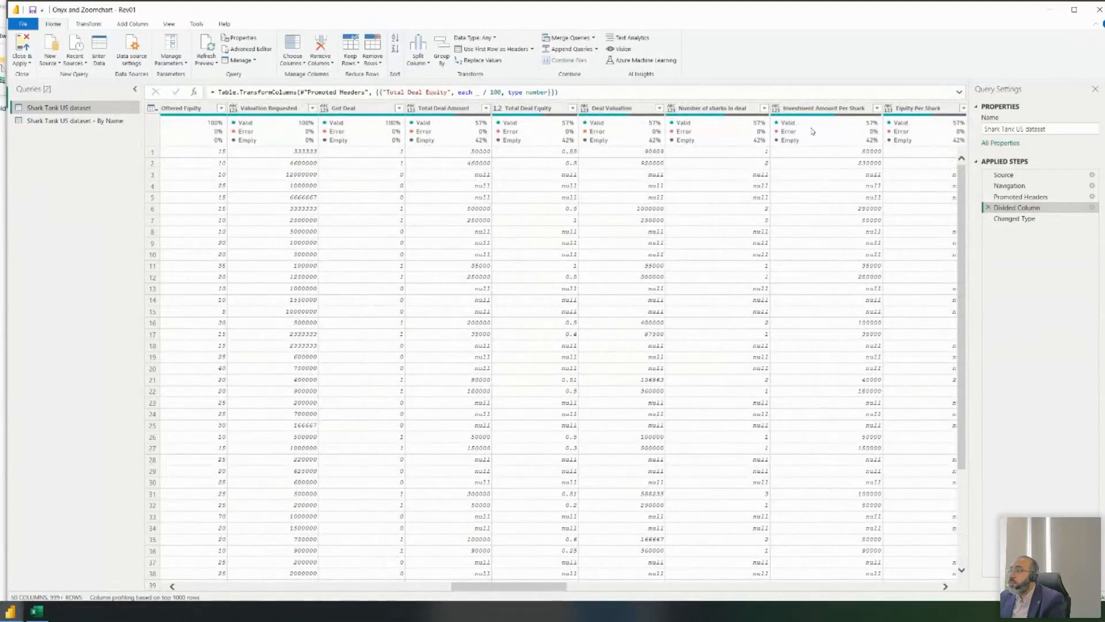
pyautogui.click(820, 110)
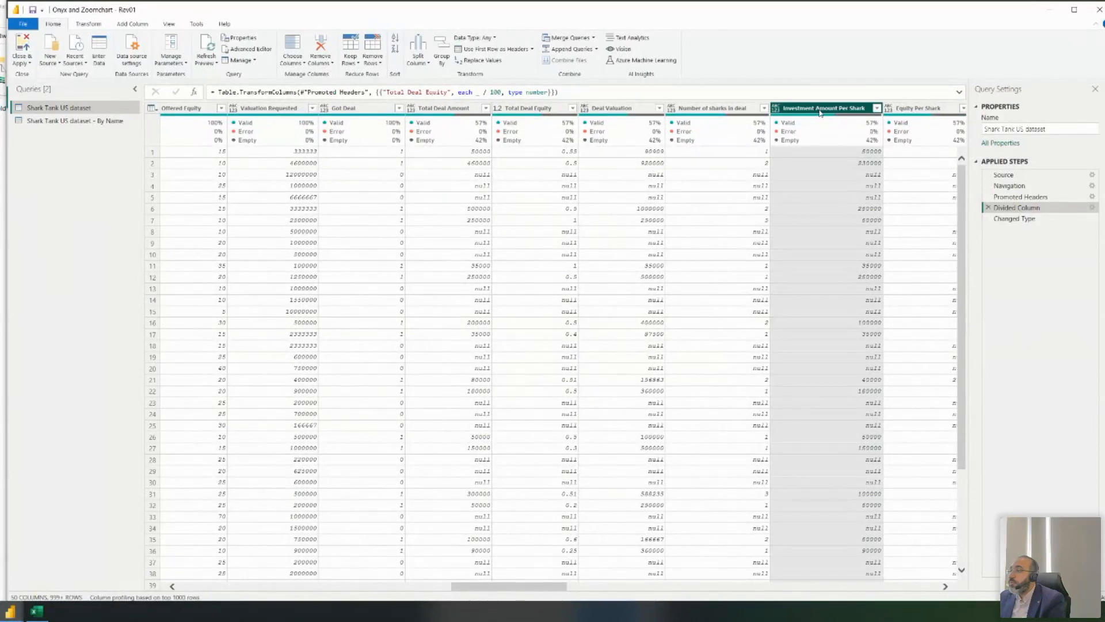
pyautogui.click(1014, 218)
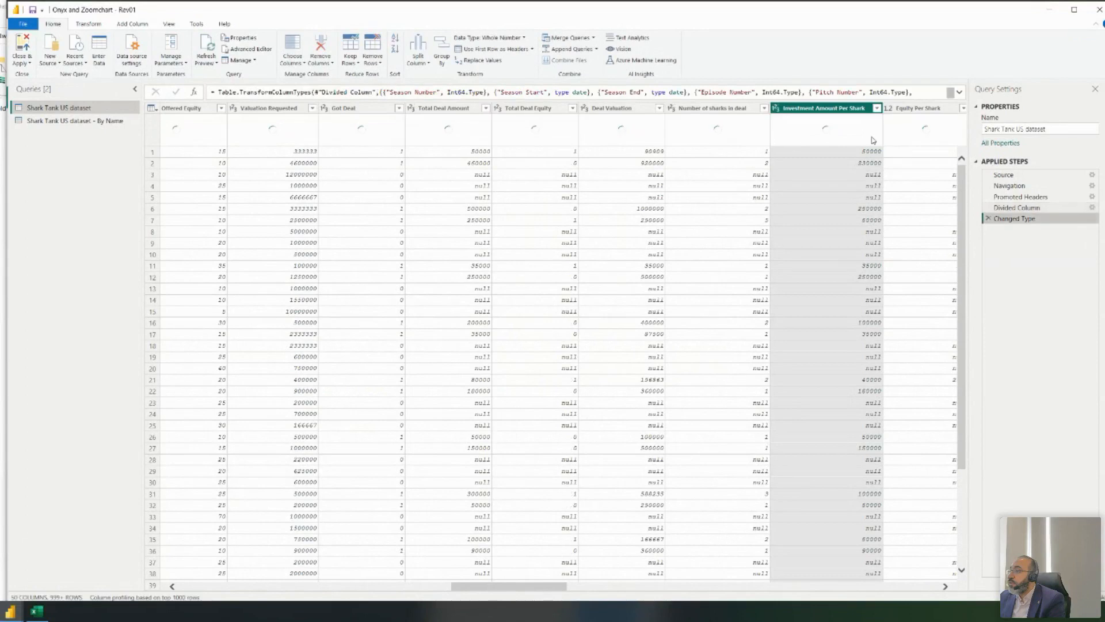
pyautogui.scroll(-1, 234, 45)
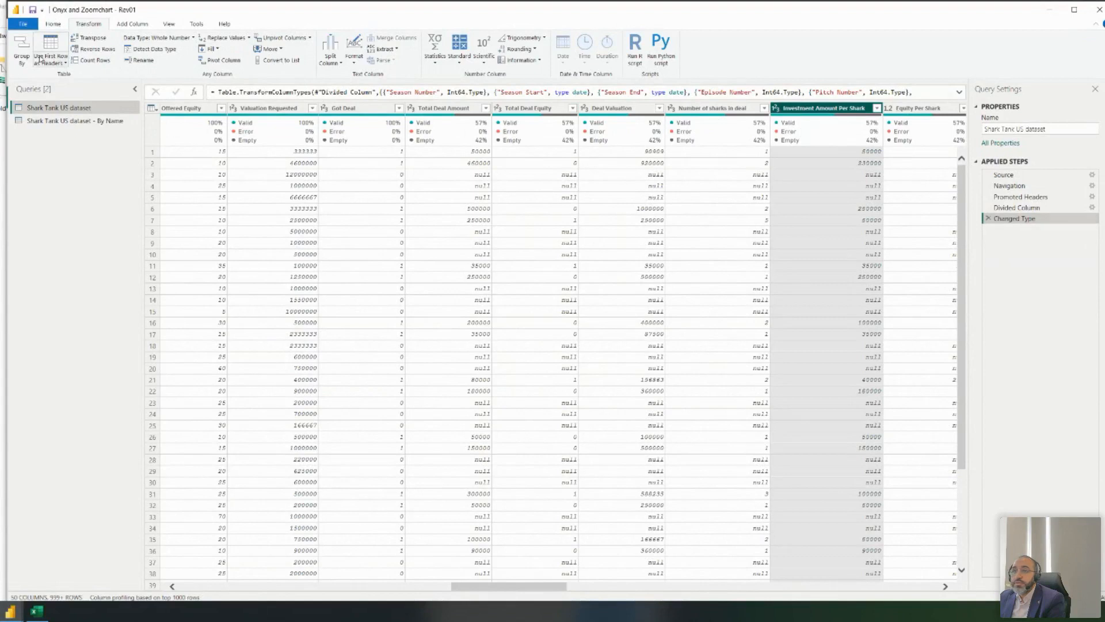
pyautogui.scroll(1, 51, 32)
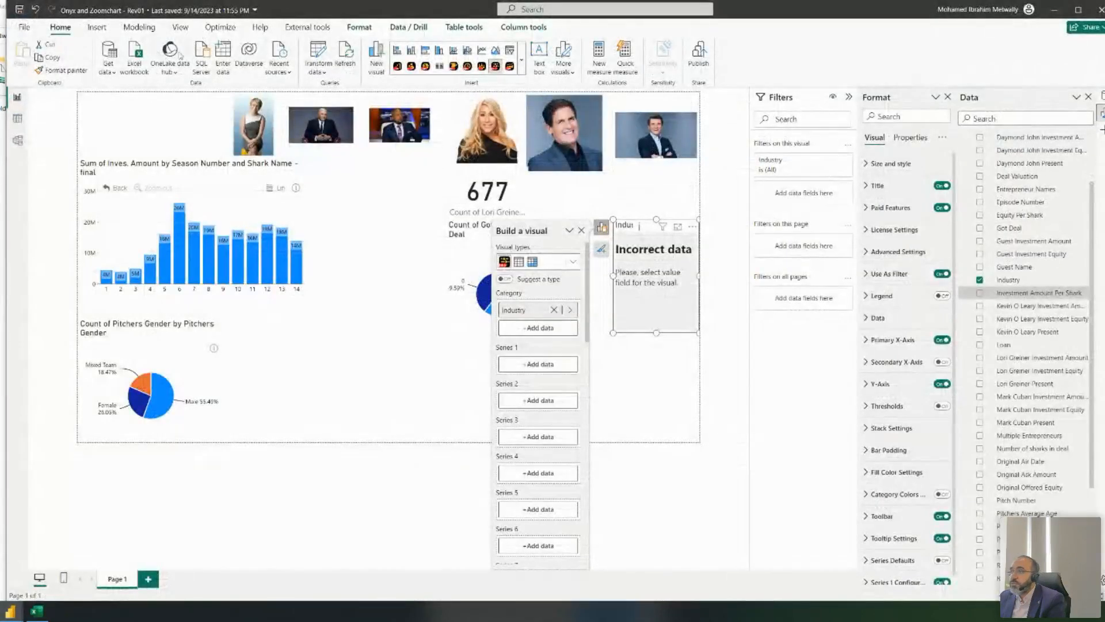
# - Refresh the report's data and save the report
pyautogui.click(345, 58)
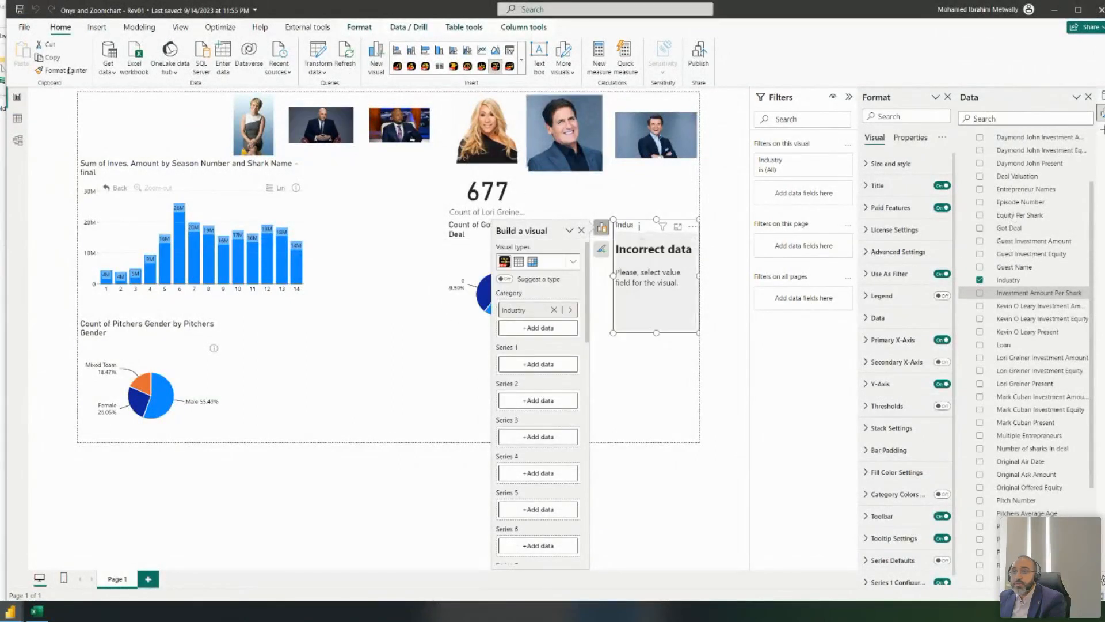
pyautogui.click(20, 9)
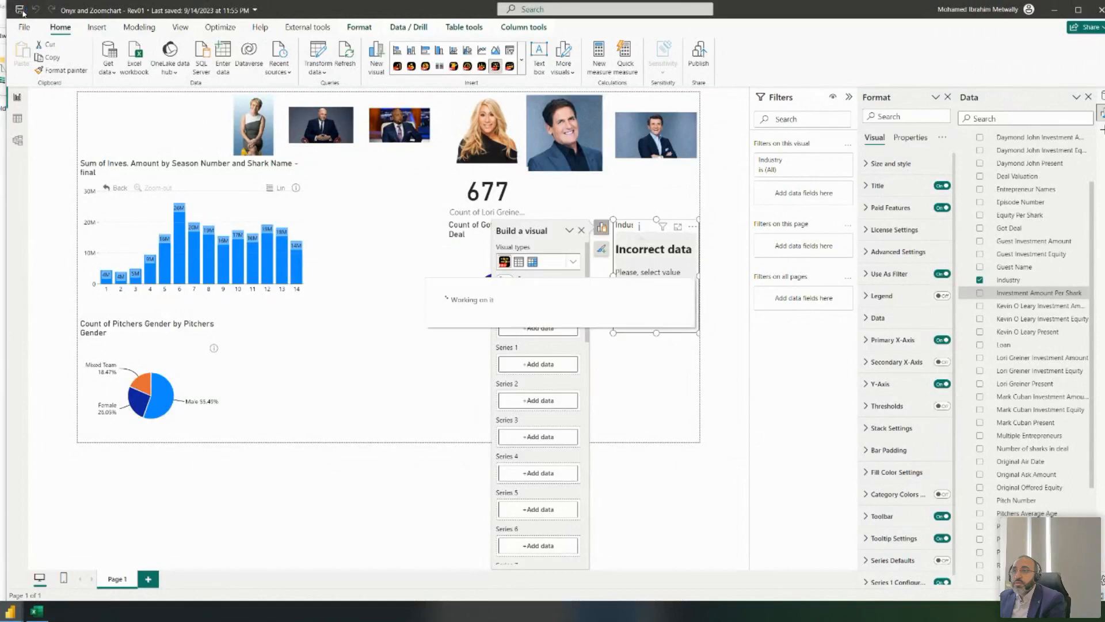
pyautogui.scroll(3, 1029, 277)
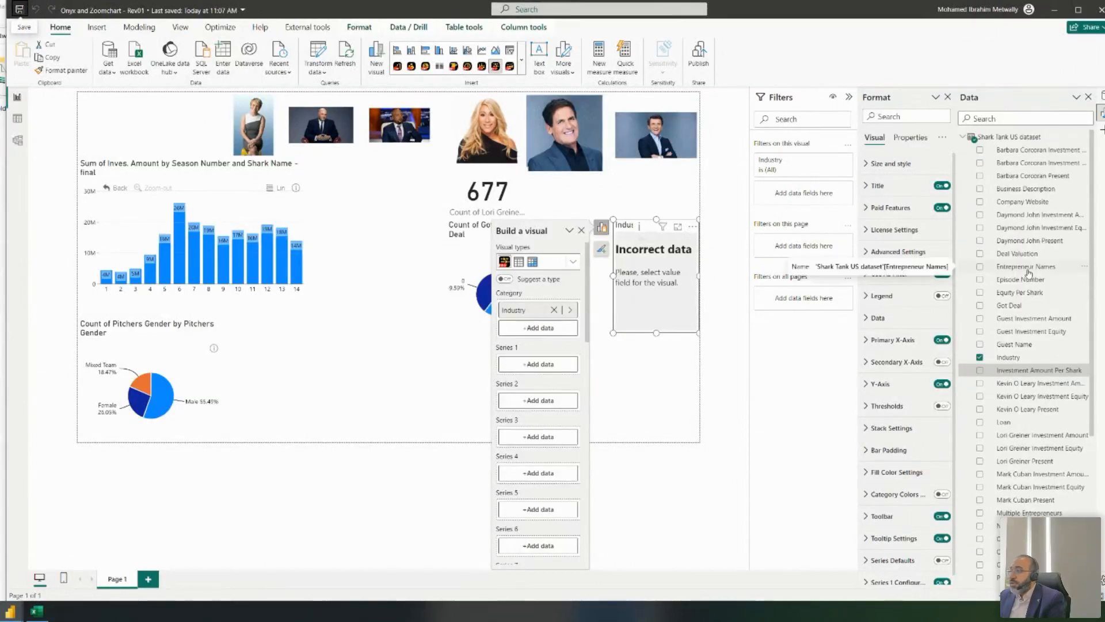
pyautogui.scroll(-5, 1005, 268)
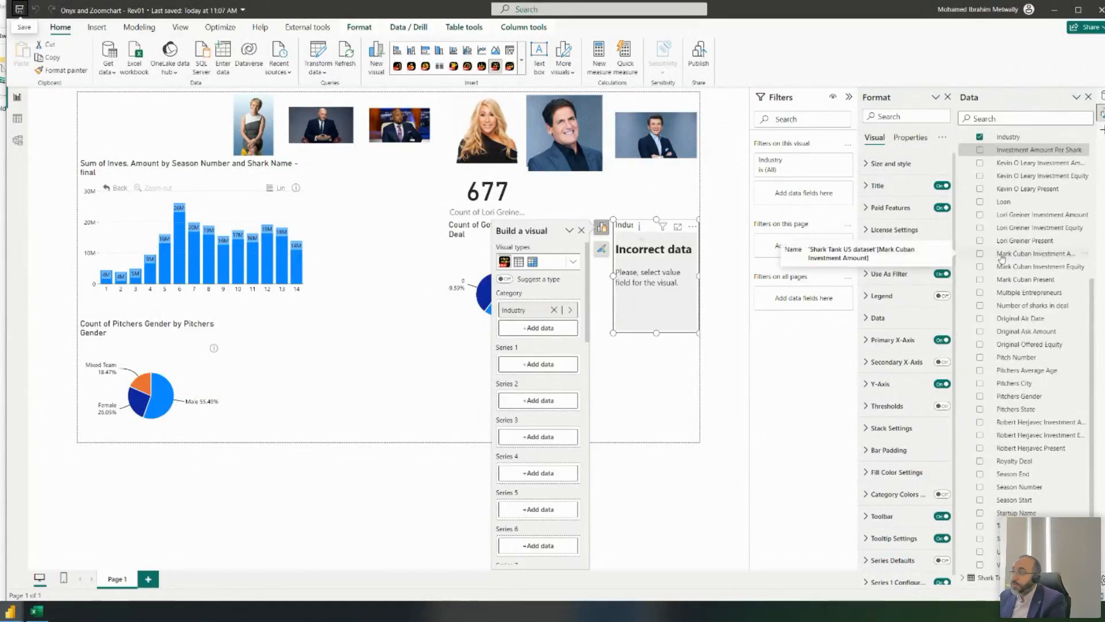
pyautogui.scroll(5, 1002, 259)
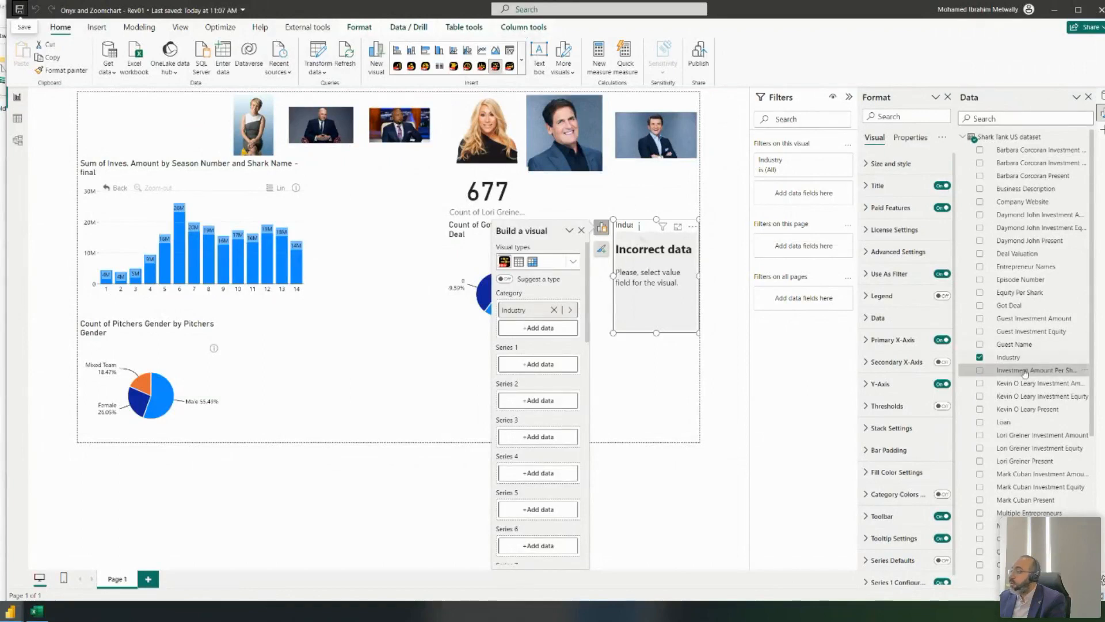
# - Change Investment Amount Per Shark's summarization from Don't summarize to Sum in Column tools
pyautogui.click(464, 28)
pyautogui.click(511, 29)
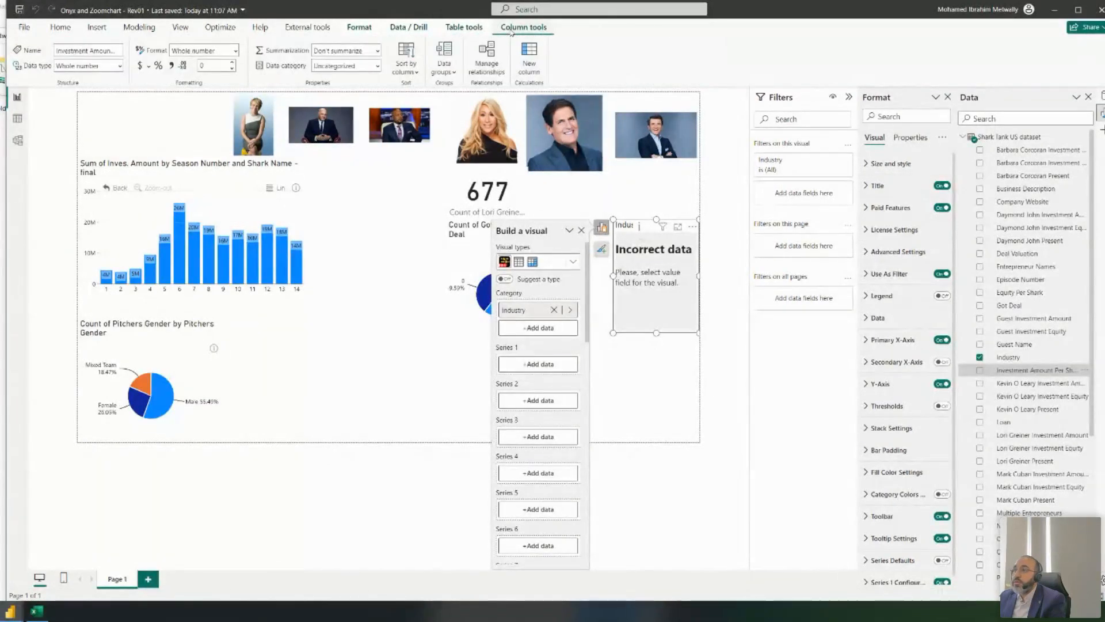
pyautogui.click(378, 50)
pyautogui.click(326, 83)
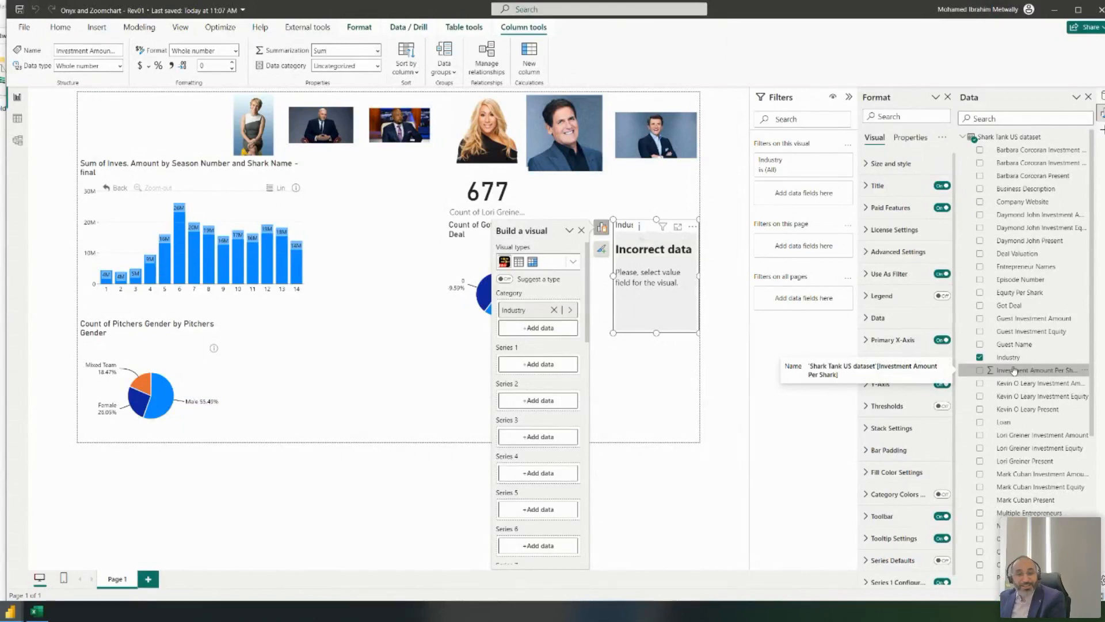
pyautogui.scroll(-4, 1014, 370)
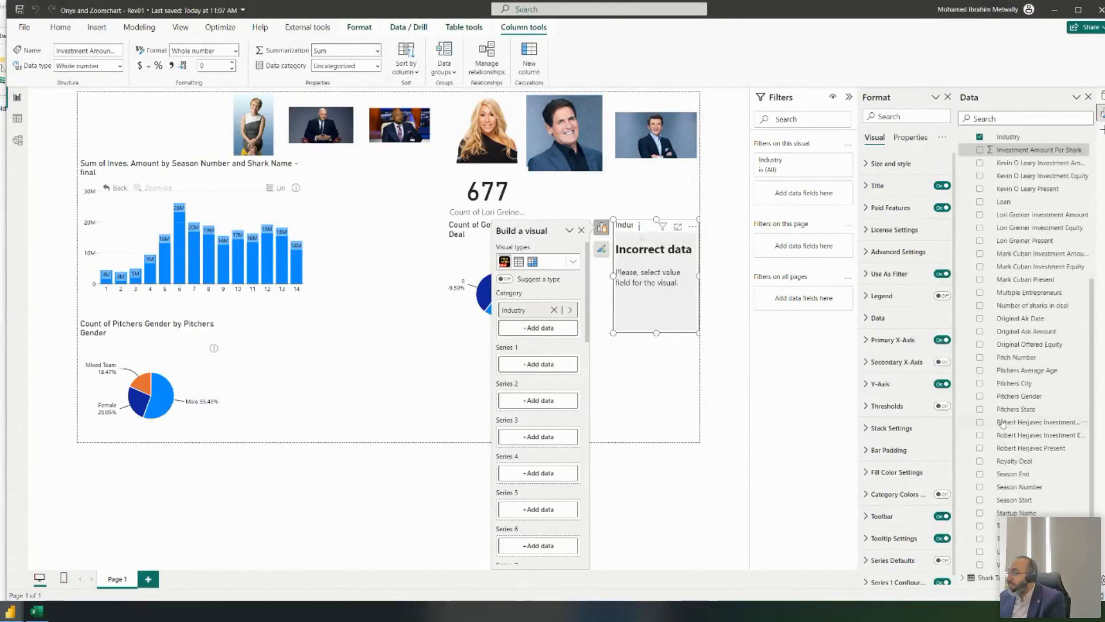
# - Add Investment Amount Per Shark as the chart's first series and browse the Shark Tank US tables
pyautogui.scroll(4, 1002, 423)
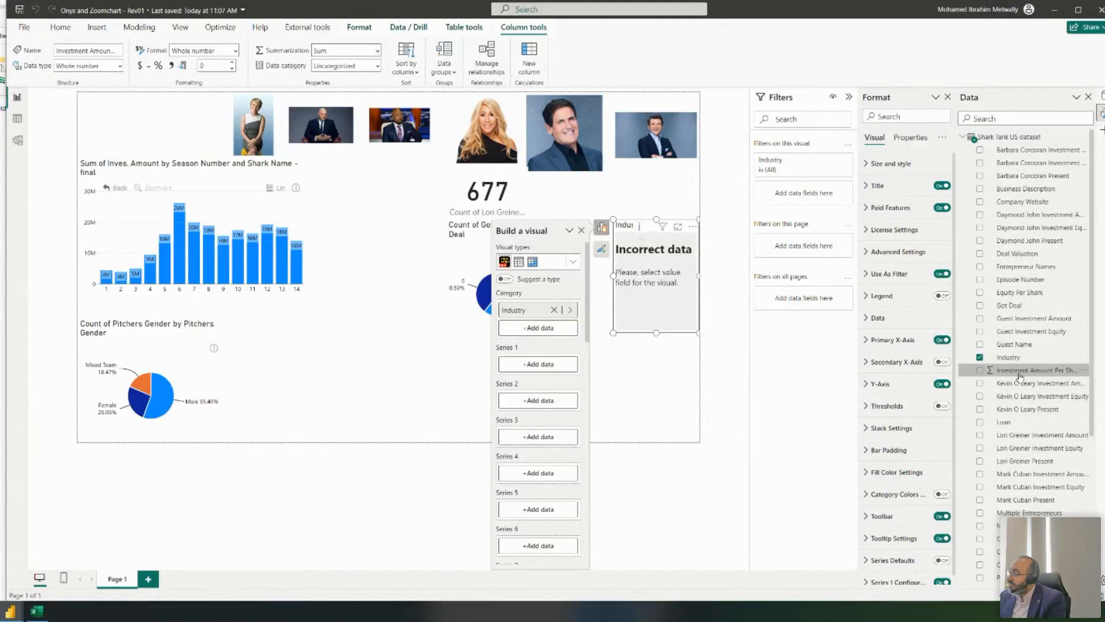
pyautogui.click(981, 370)
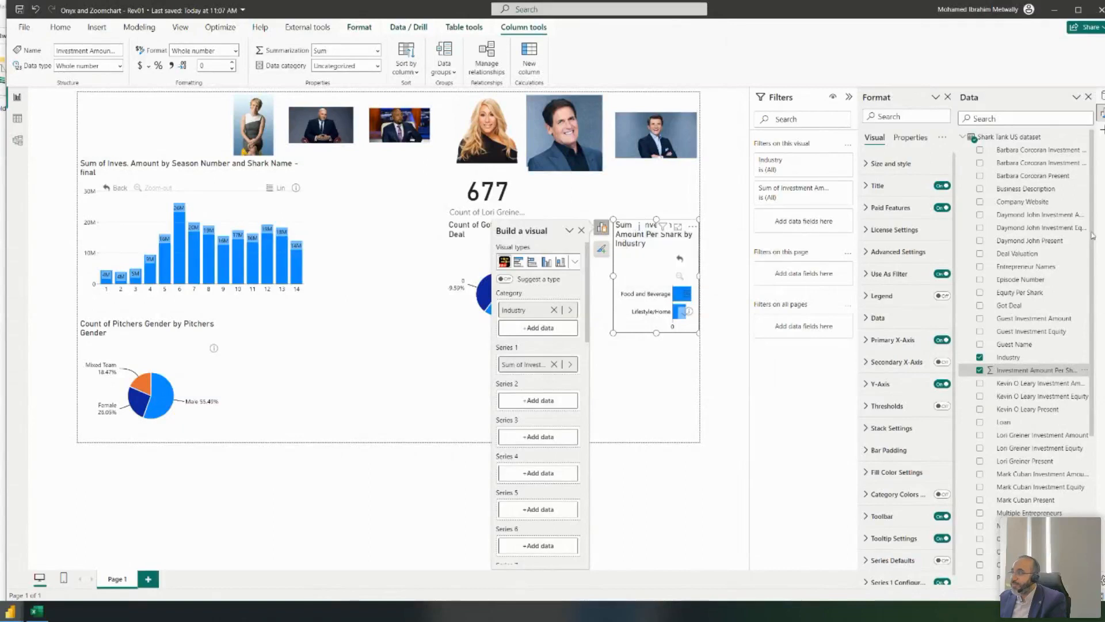
pyautogui.click(964, 136)
pyautogui.click(964, 150)
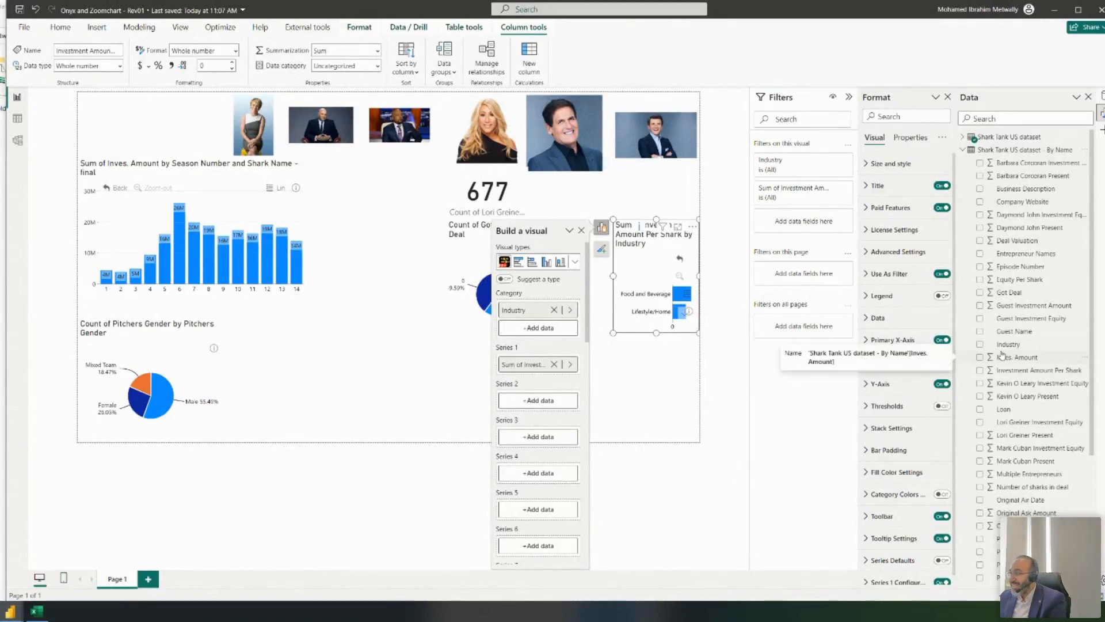
pyautogui.scroll(-3, 1013, 288)
pyautogui.scroll(3, 1013, 288)
pyautogui.click(963, 150)
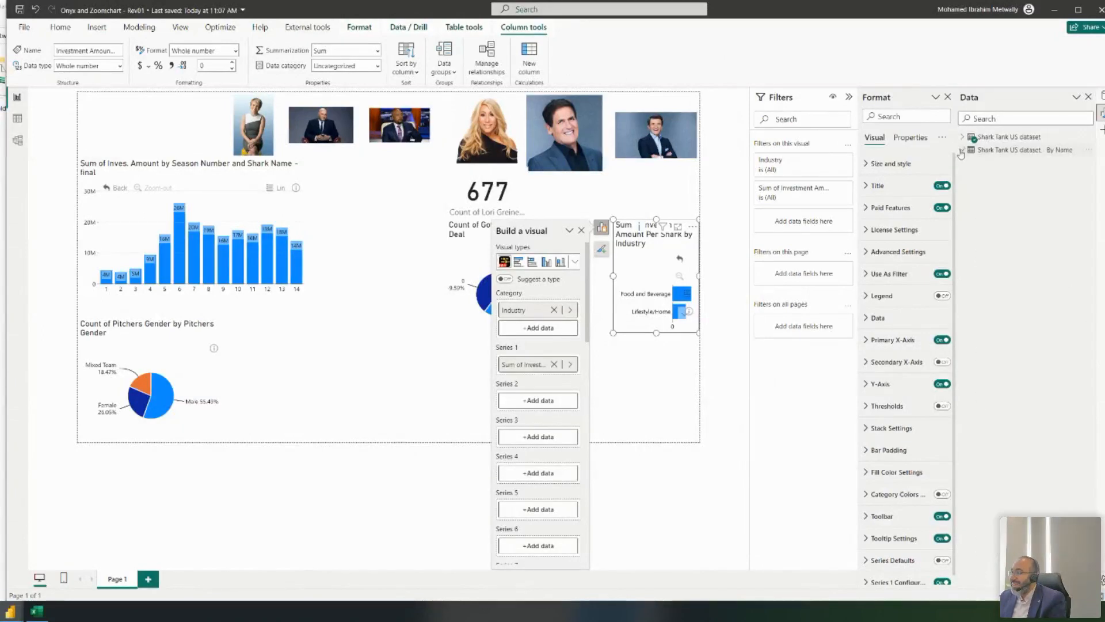
pyautogui.click(962, 138)
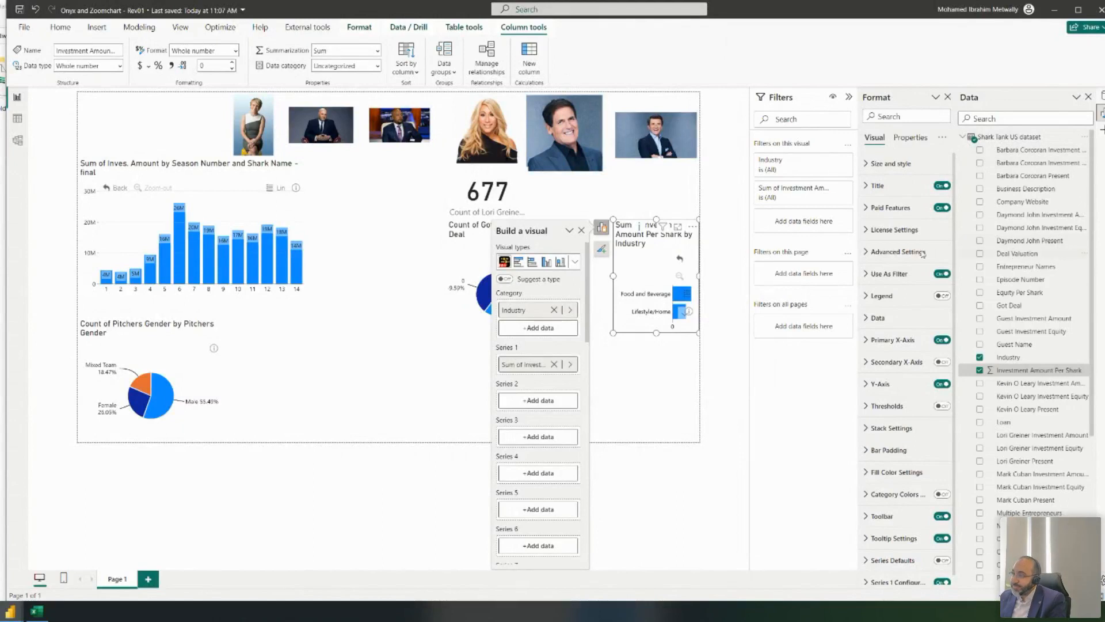
# - Move the investment chart down and shrink it to sit below the Got Deal pie
pyautogui.moveTo(636, 226); pyautogui.dragTo(596, 288)
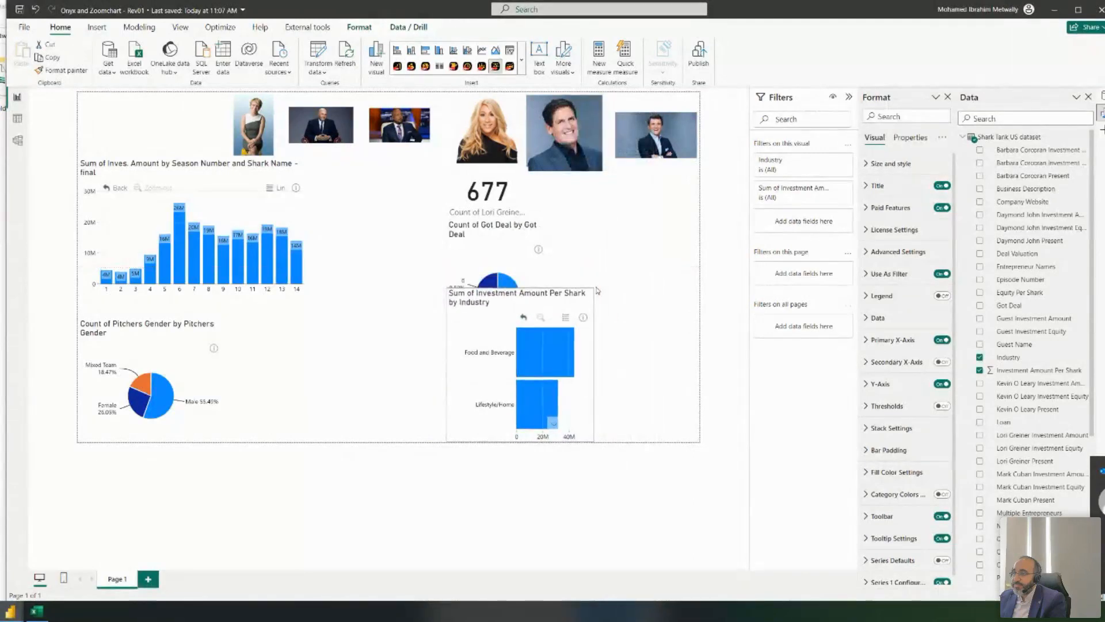
pyautogui.moveTo(493, 302); pyautogui.dragTo(479, 301)
pyautogui.moveTo(580, 286); pyautogui.dragTo(554, 318)
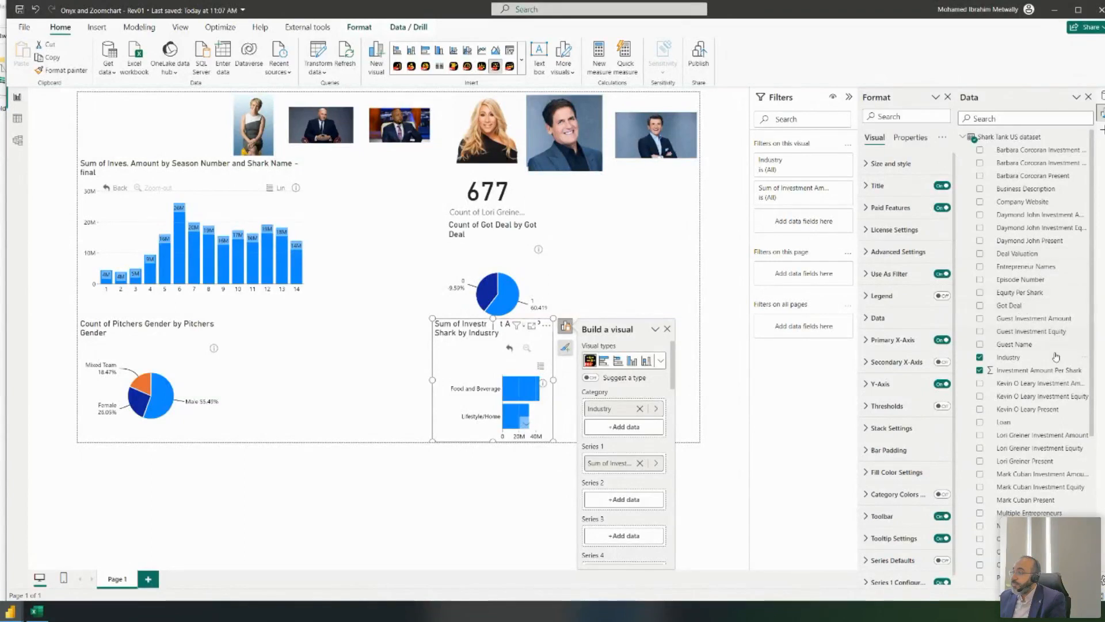
pyautogui.scroll(-5, 1019, 295)
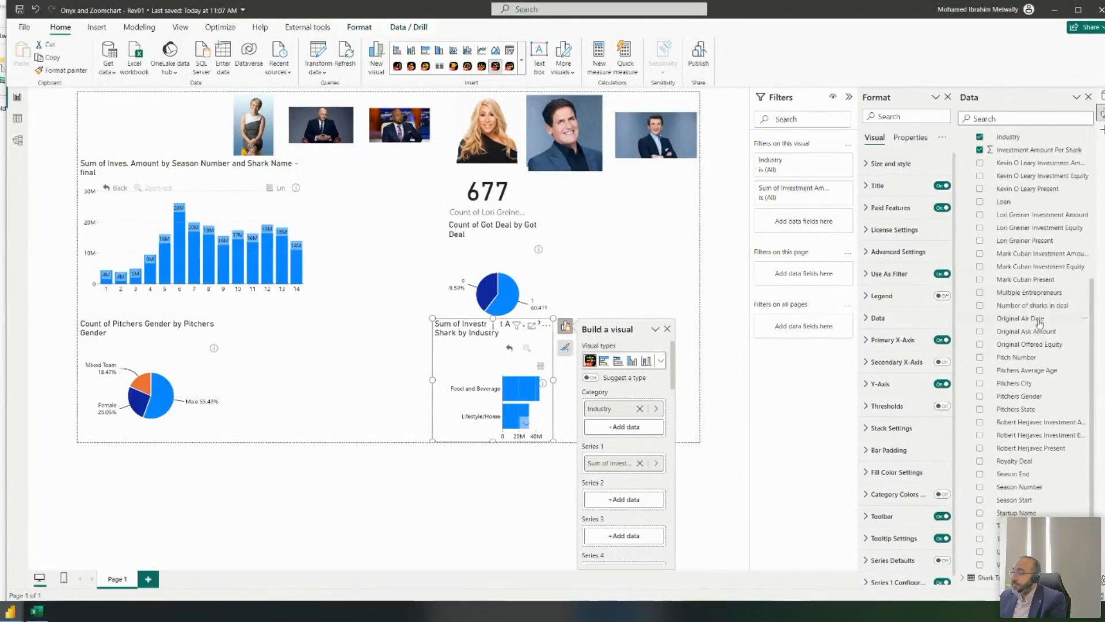
# - Add Season Number beneath Industry as a drill-down category and reposition the enlarged chart
pyautogui.click(1030, 486)
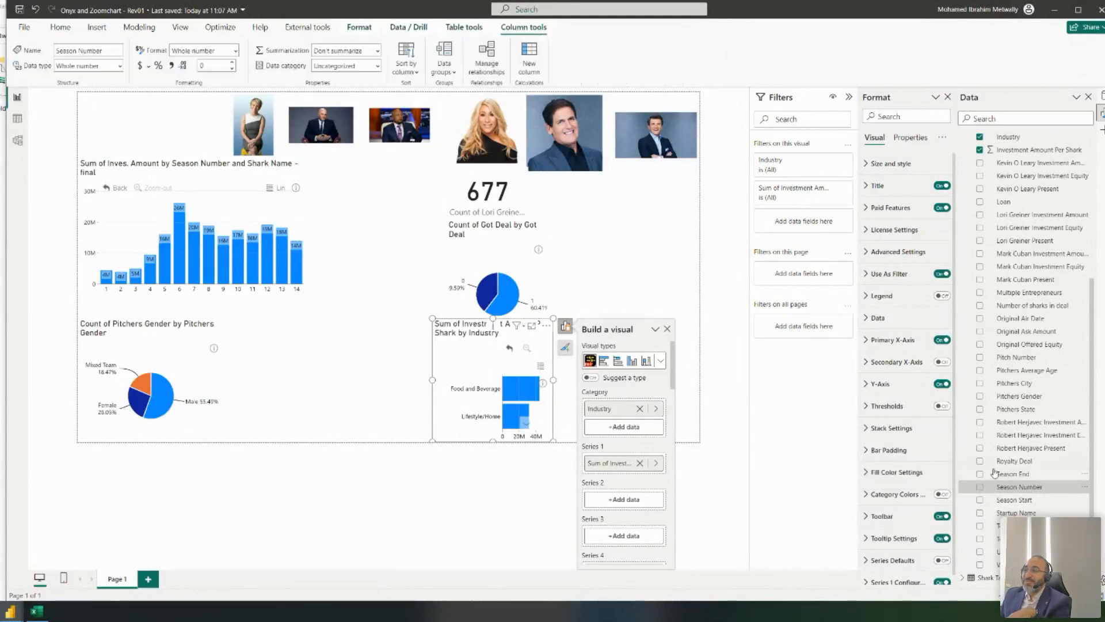
pyautogui.moveTo(1031, 487); pyautogui.dragTo(635, 425)
pyautogui.moveTo(462, 329); pyautogui.dragTo(351, 182)
pyautogui.moveTo(442, 293); pyautogui.dragTo(487, 396)
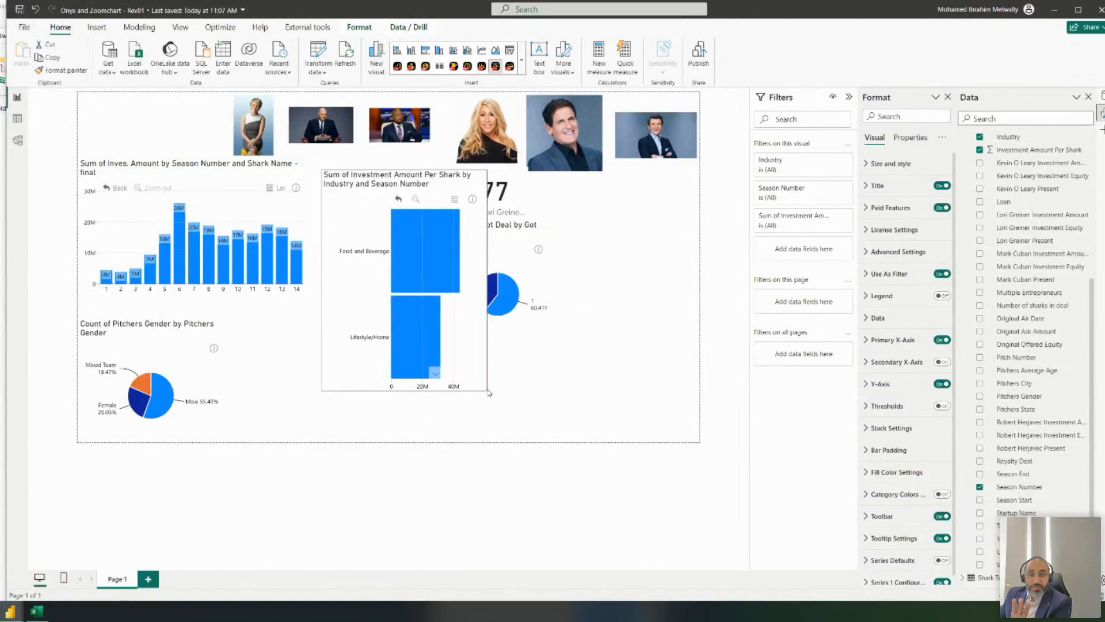
# - Test drilling into Food and Beverage seasons and back, then shrink the chart into the lower right
pyautogui.click(442, 270)
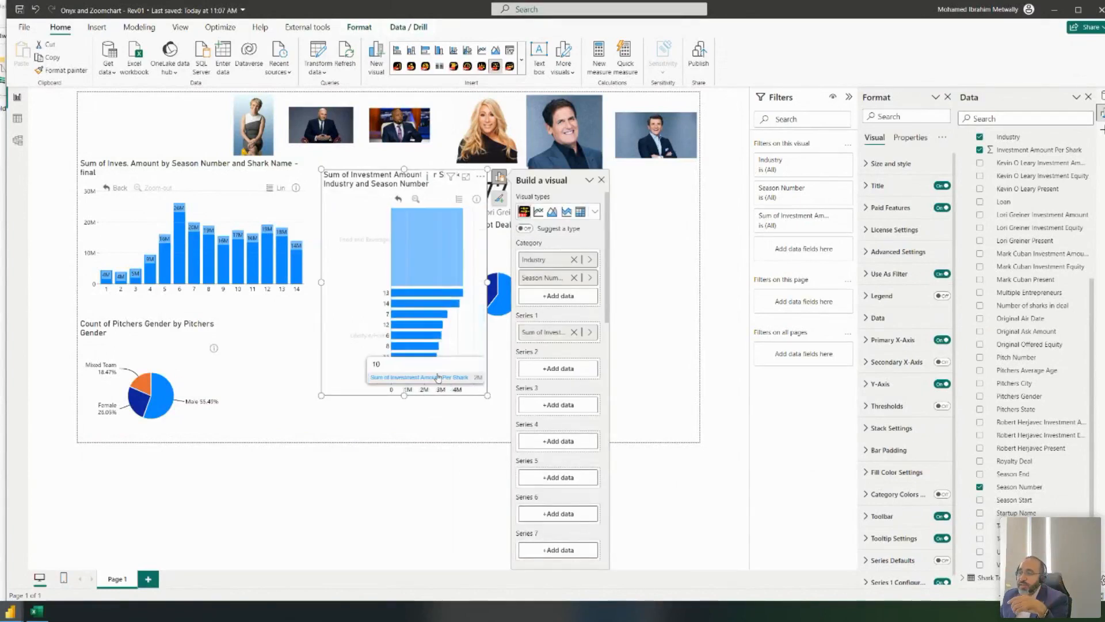
pyautogui.click(399, 199)
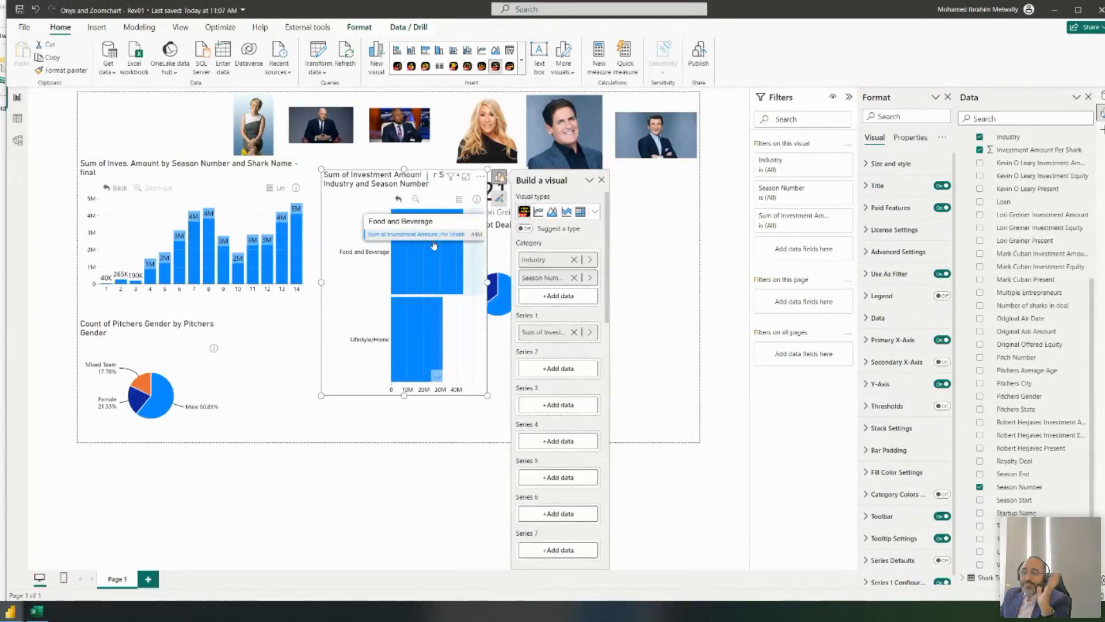
pyautogui.scroll(-3, 426, 378)
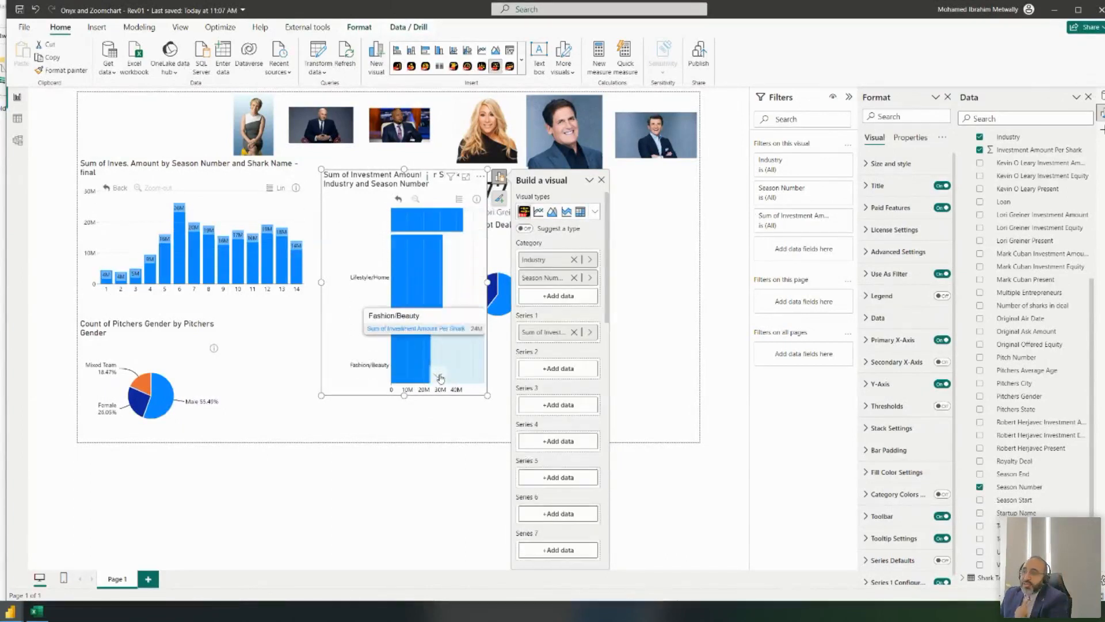
pyautogui.moveTo(489, 206); pyautogui.dragTo(575, 310)
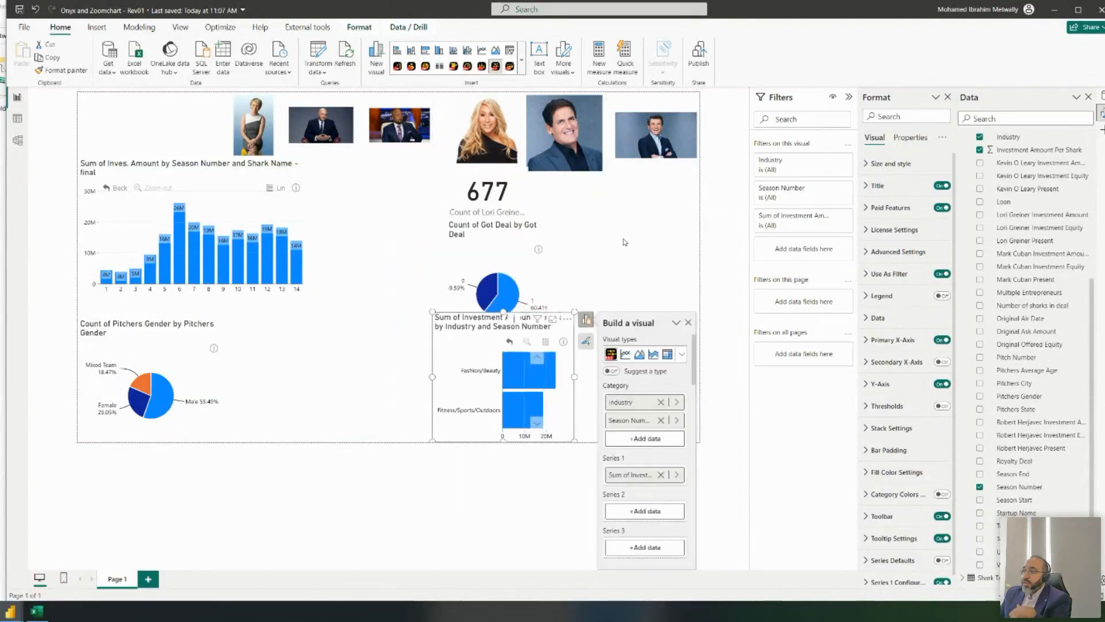
pyautogui.click(579, 179)
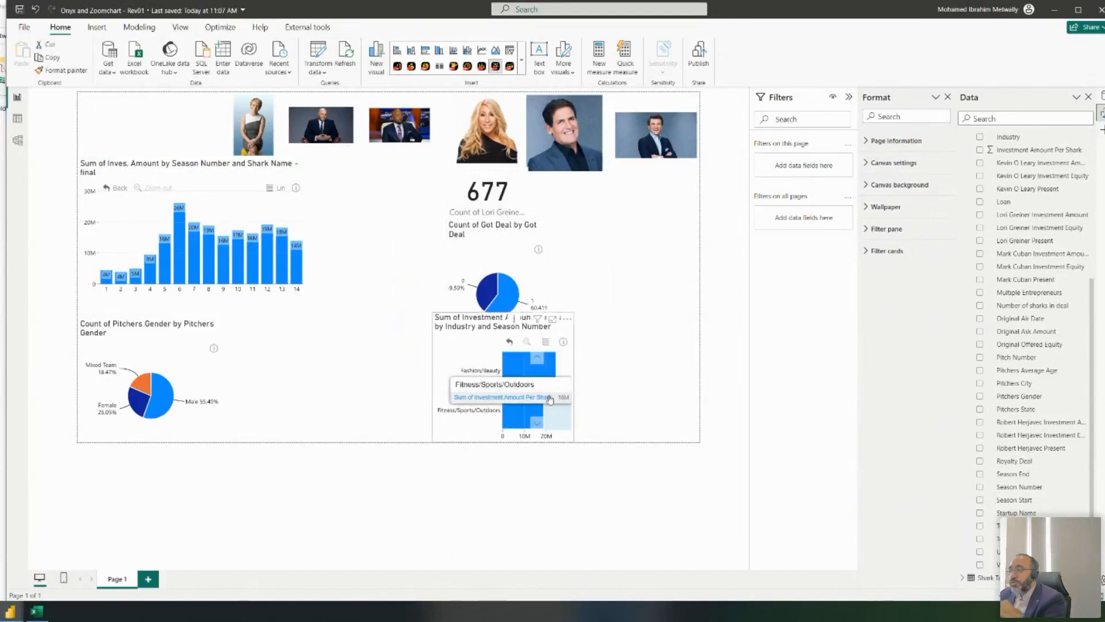
# - Filter the investment chart to Lori Greiner Present = 1 using basic filtering
pyautogui.click(469, 336)
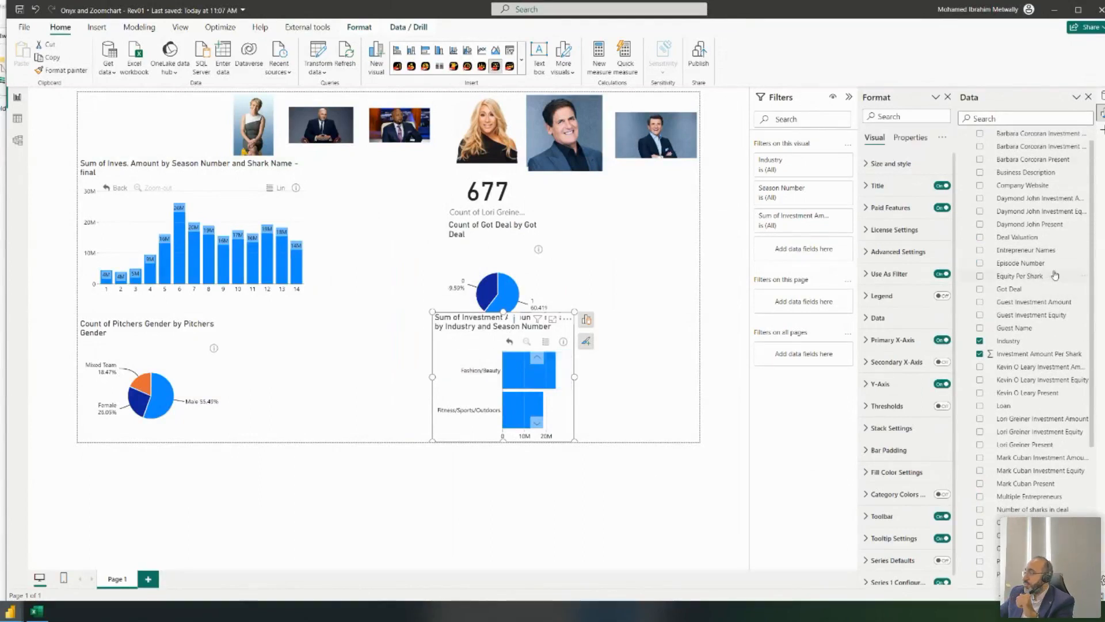
pyautogui.scroll(-5, 1057, 275)
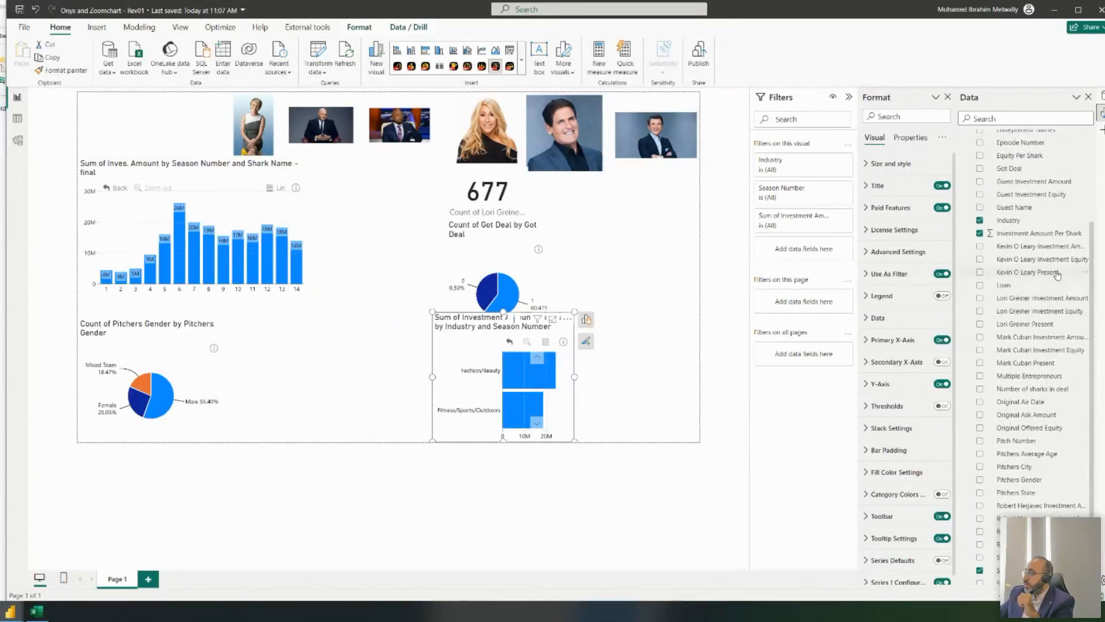
pyautogui.moveTo(1026, 323); pyautogui.dragTo(804, 250)
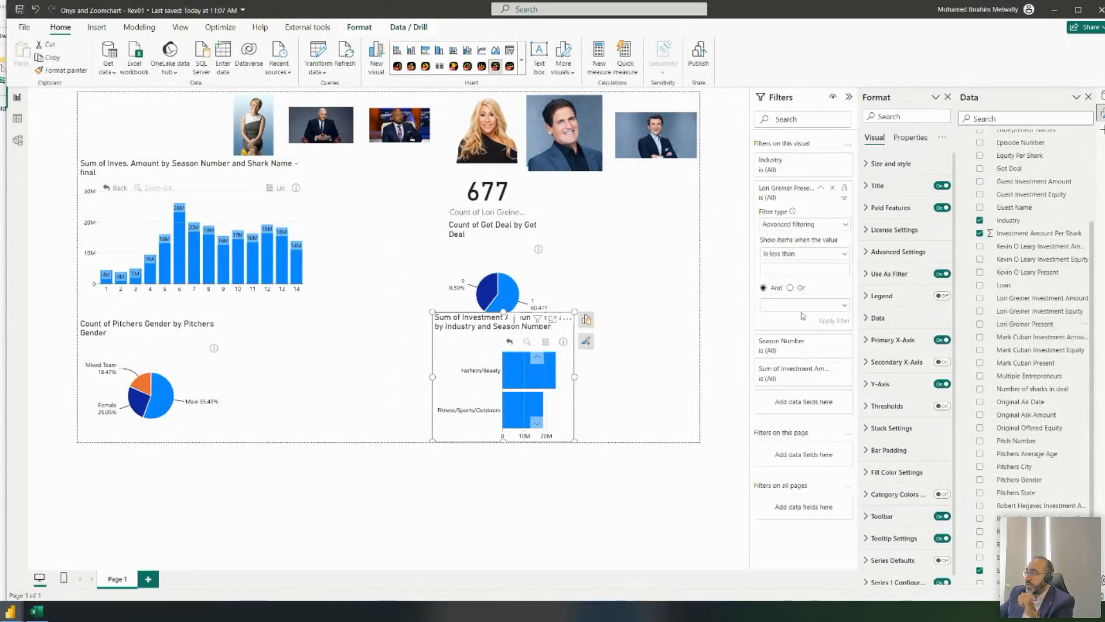
pyautogui.click(789, 226)
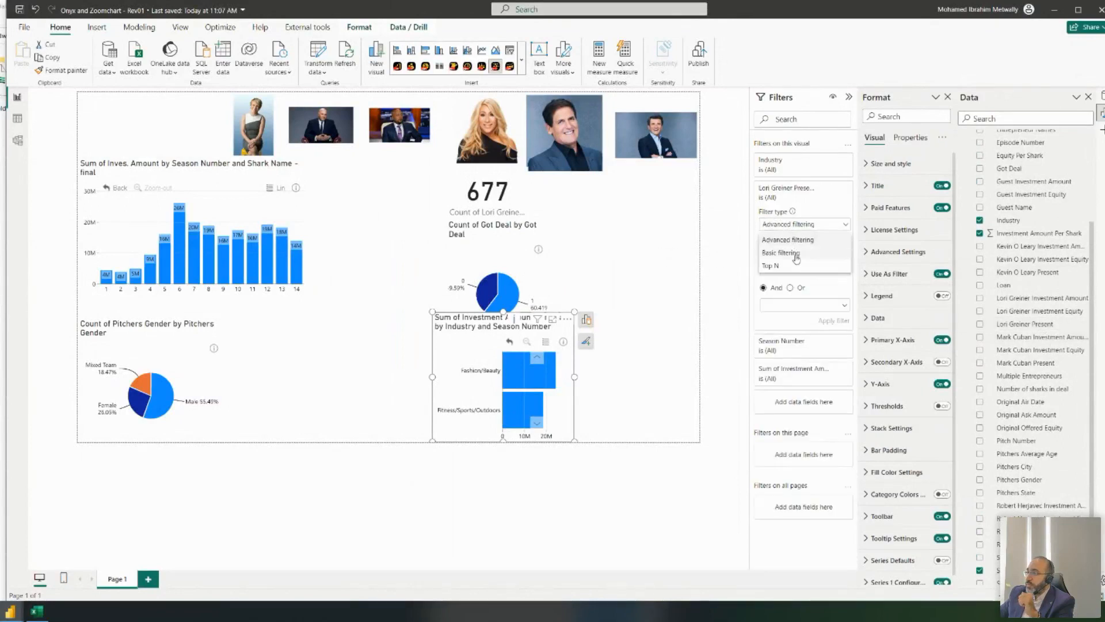
pyautogui.click(786, 249)
pyautogui.click(766, 275)
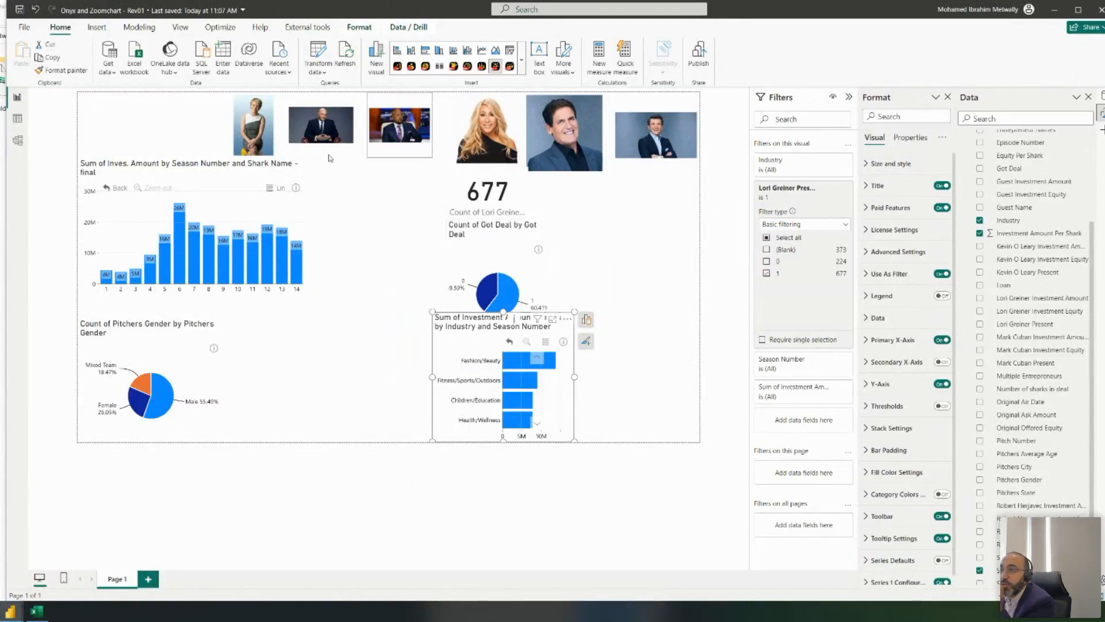
# - Try Mixed Team, Female and Male cross-filters on the pitchers gender pie, then clear them
pyautogui.click(162, 171)
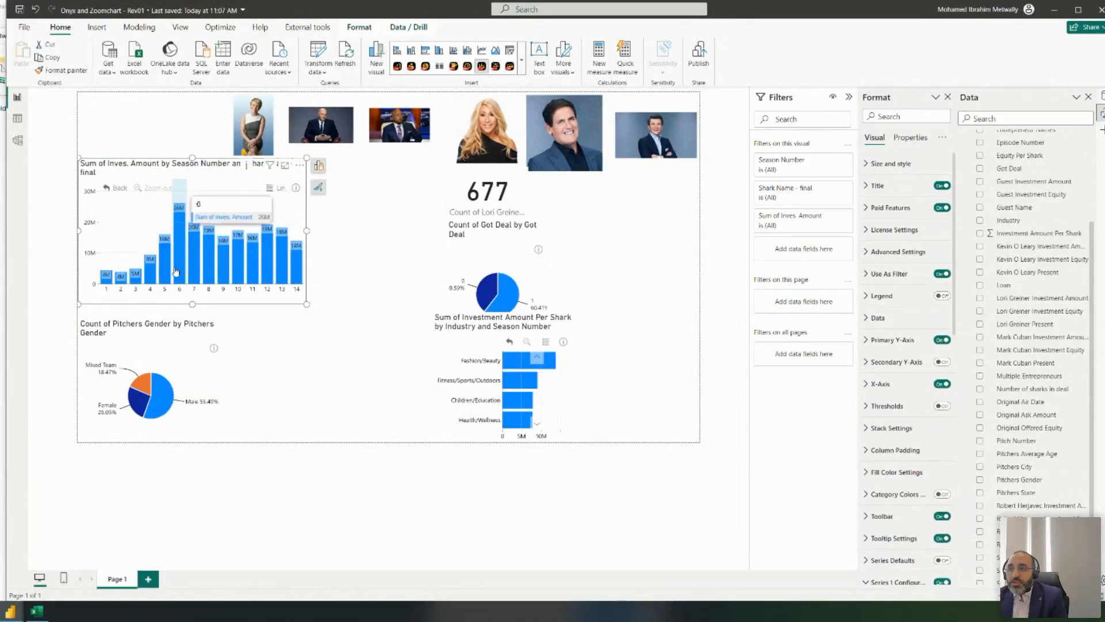
pyautogui.click(156, 400)
pyautogui.click(142, 384)
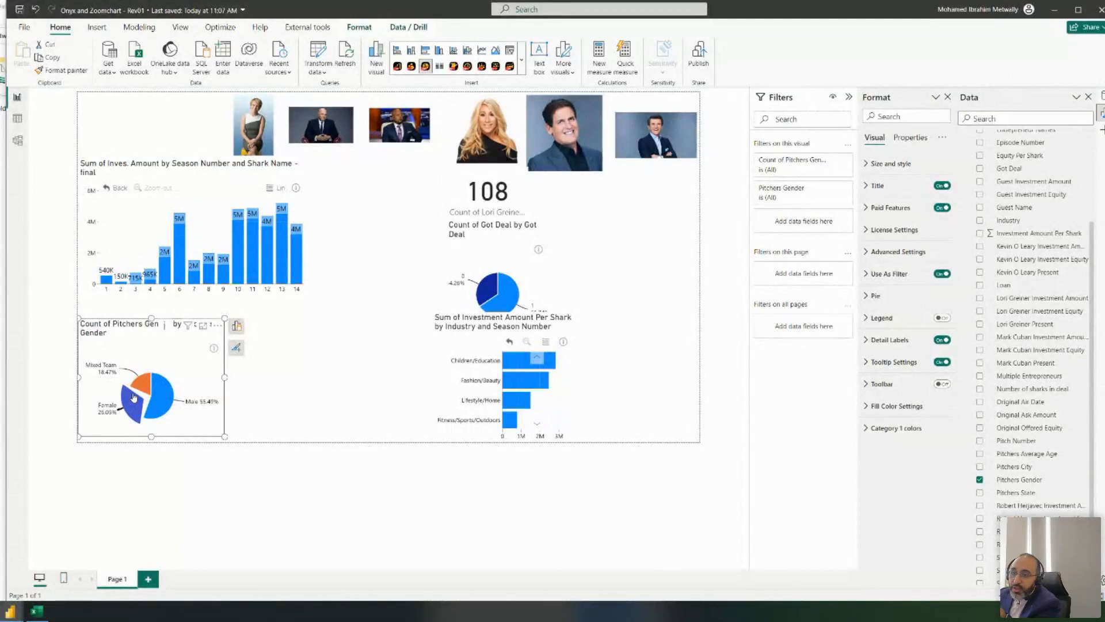
pyautogui.click(134, 398)
pyautogui.click(187, 344)
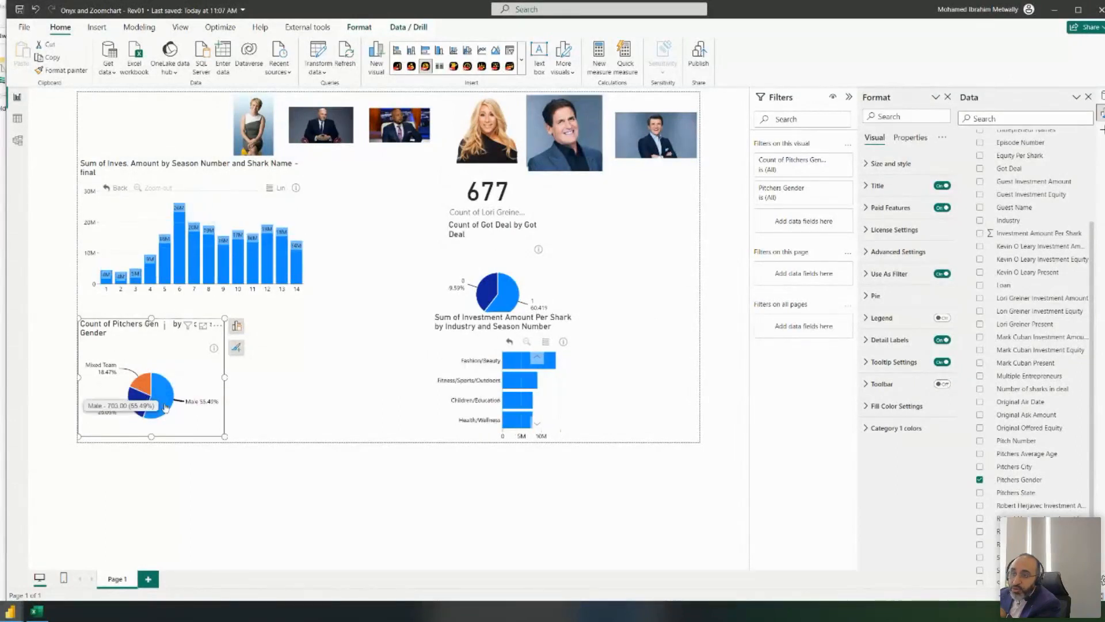
pyautogui.click(143, 384)
pyautogui.click(137, 407)
pyautogui.click(170, 387)
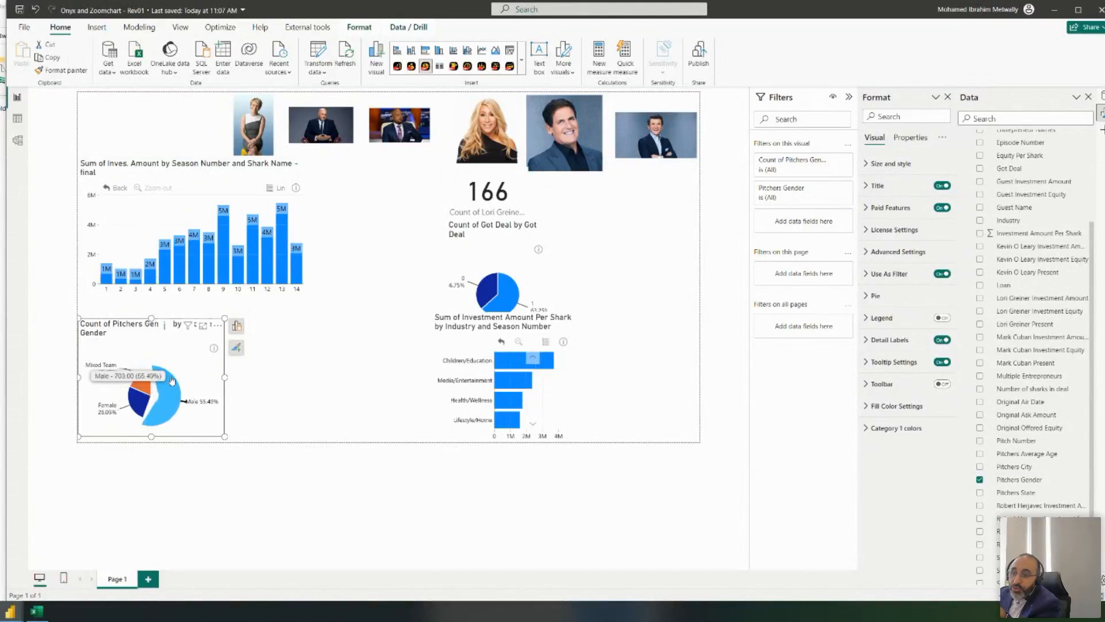
pyautogui.click(171, 386)
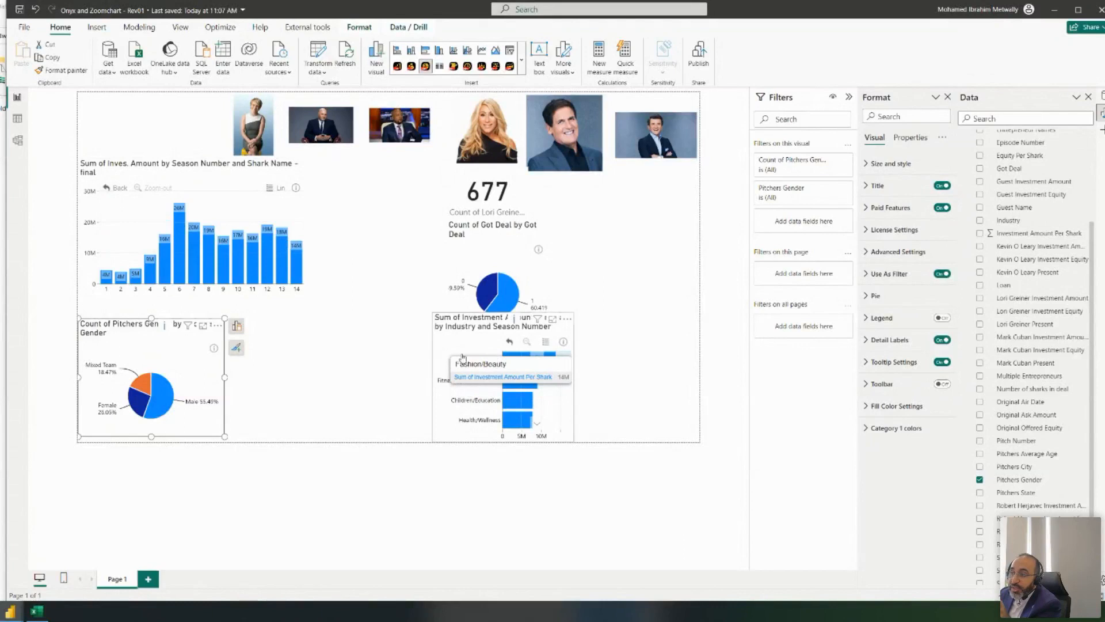
# - Test drilling into Children/Education and back up, then open the industry chart's '...' menu
pyautogui.click(488, 361)
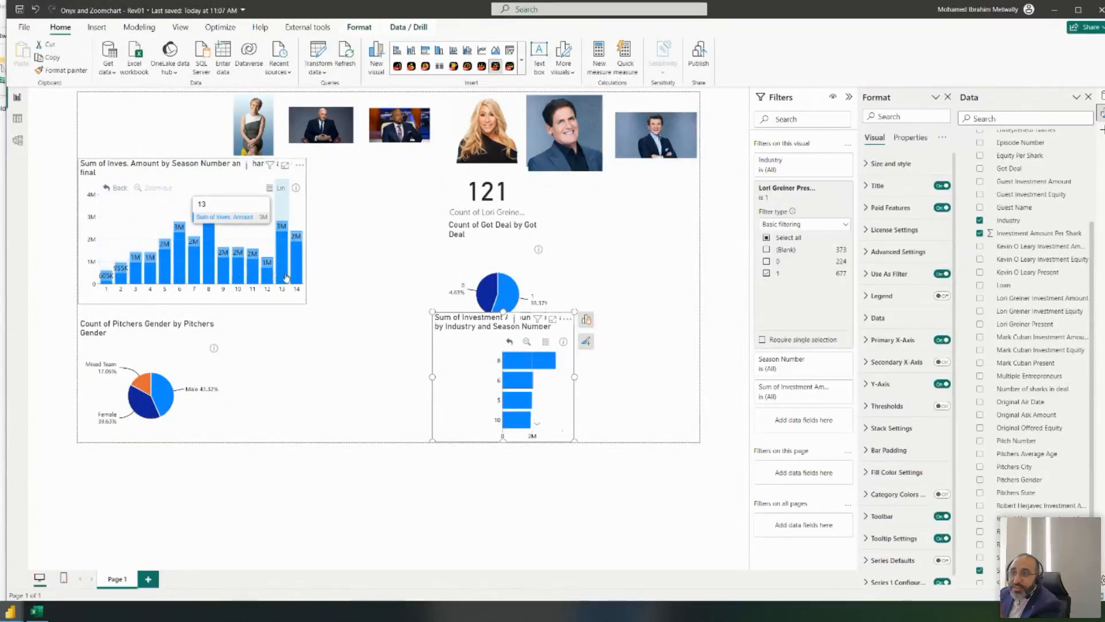
pyautogui.click(509, 342)
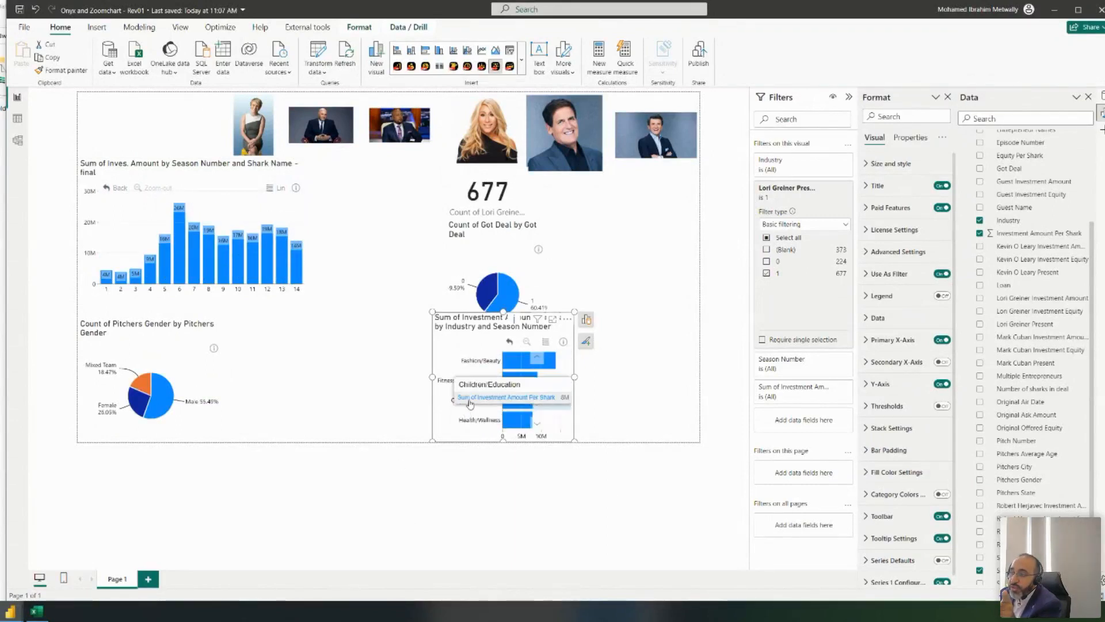
pyautogui.click(518, 400)
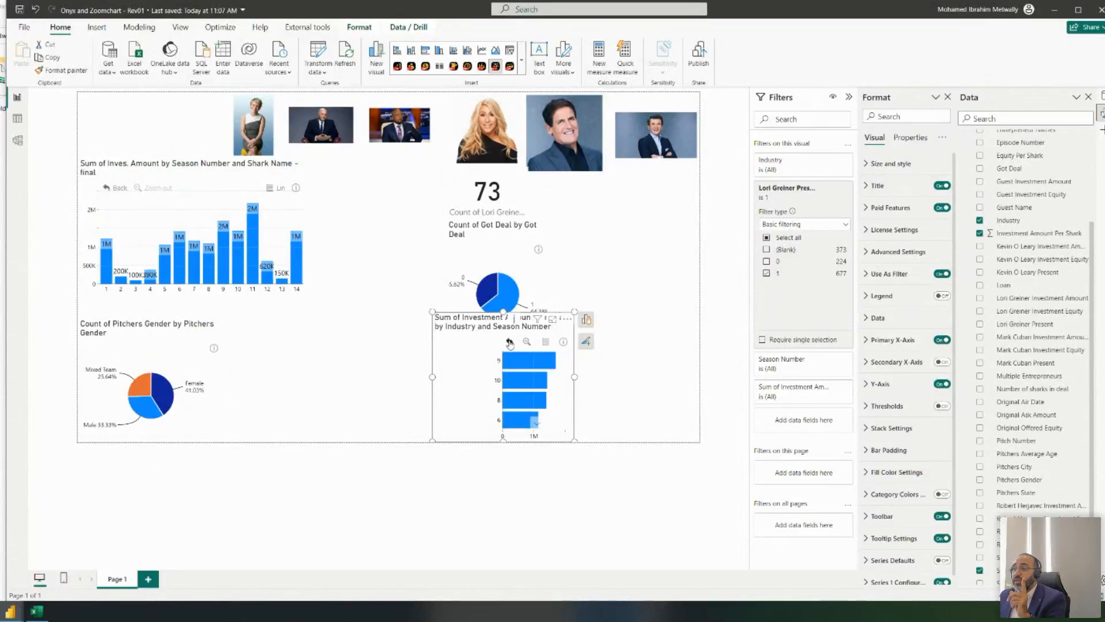
pyautogui.click(509, 343)
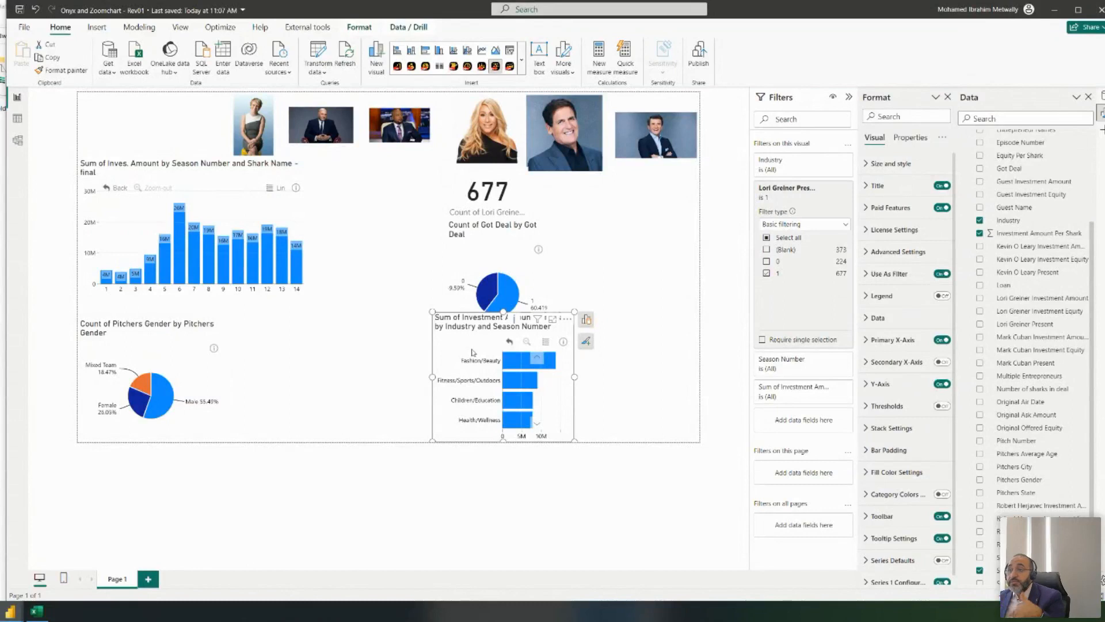
pyautogui.click(567, 318)
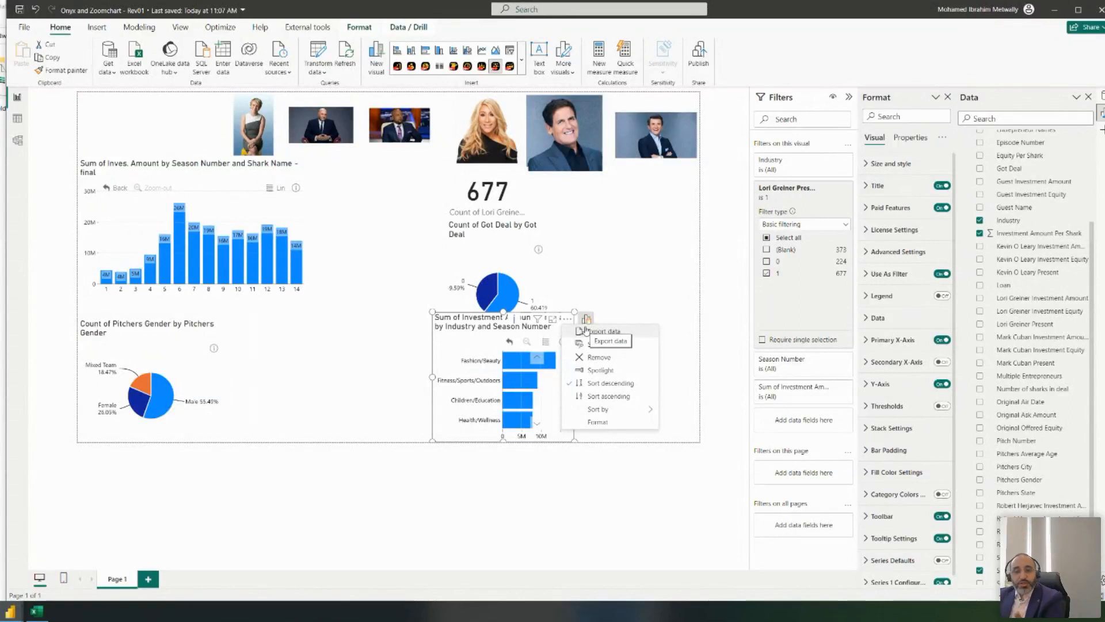
# - Convert the season column chart to a ZoomCharts drill-down bar chart, moved up, narrower and taller
pyautogui.click(202, 167)
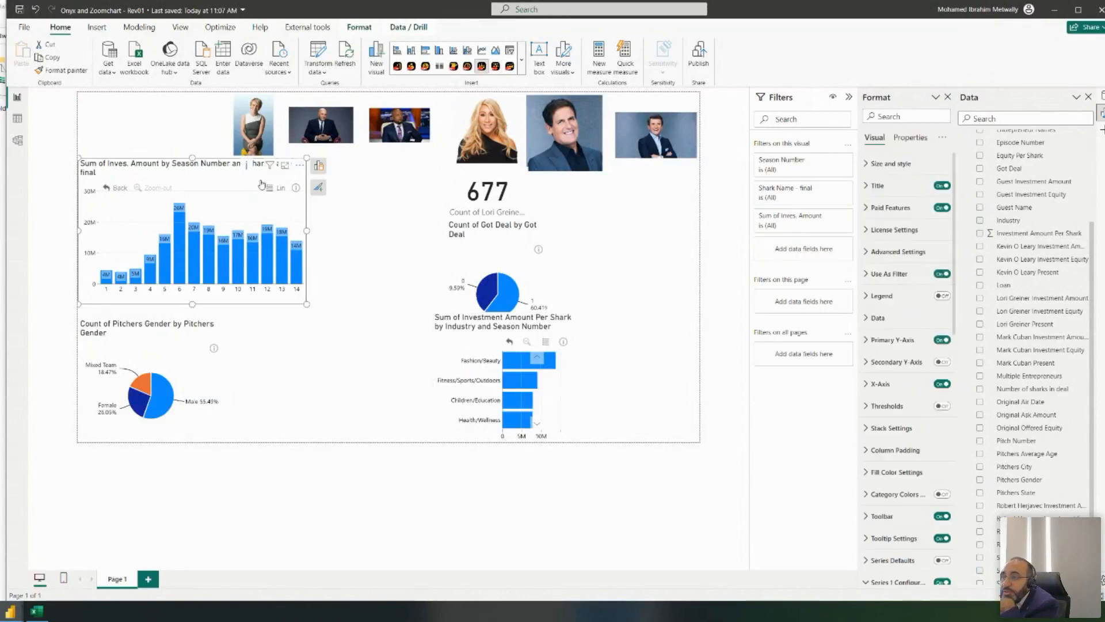
pyautogui.click(317, 167)
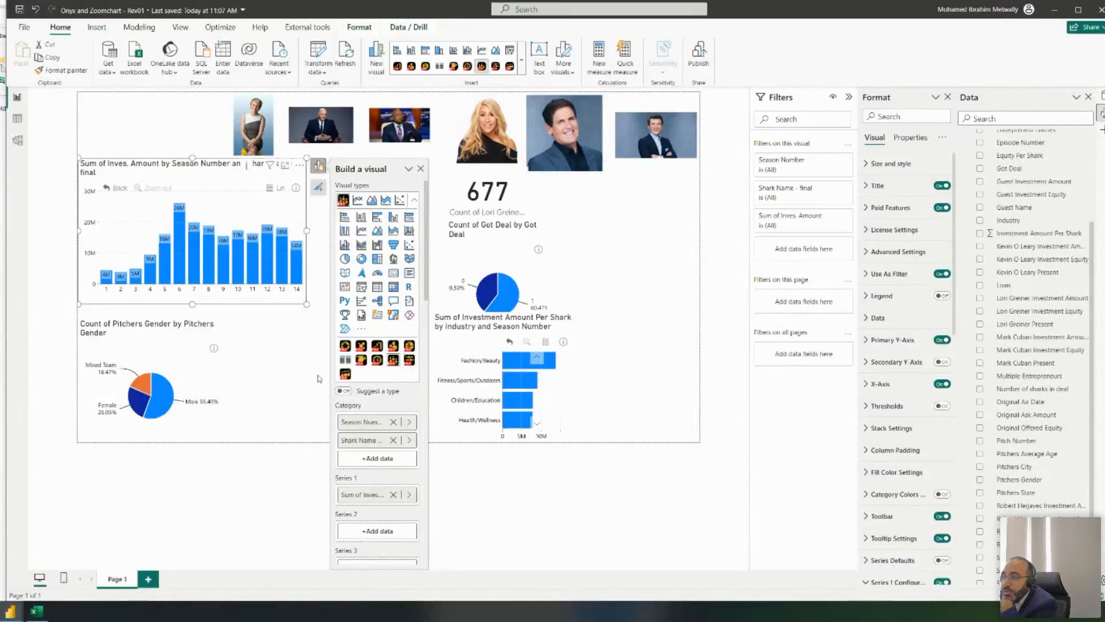
pyautogui.click(410, 363)
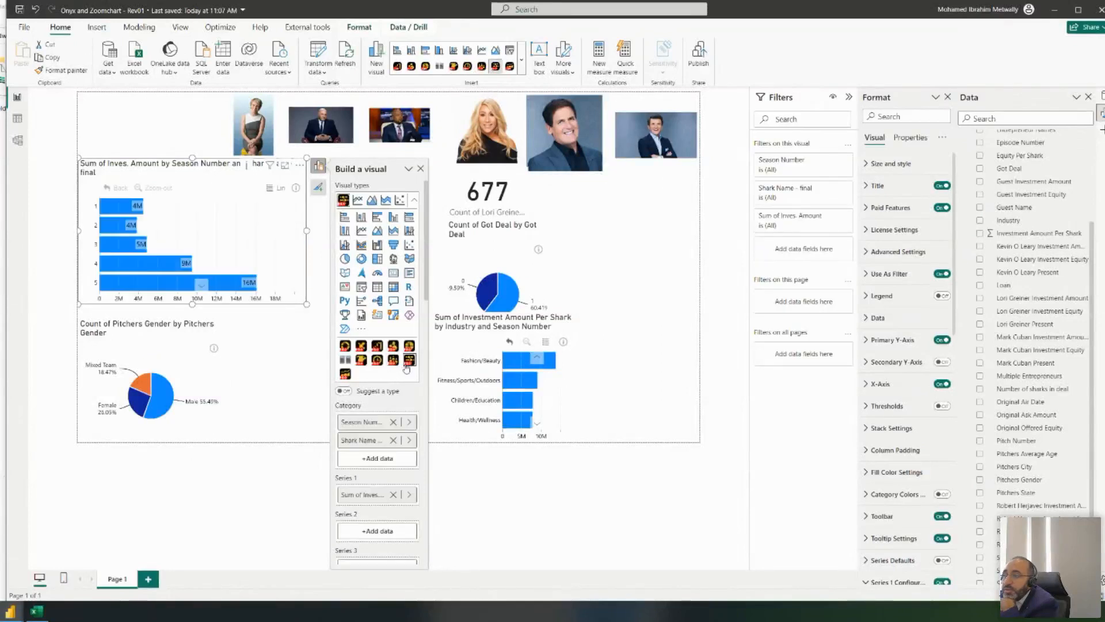
pyautogui.moveTo(152, 159); pyautogui.dragTo(153, 101)
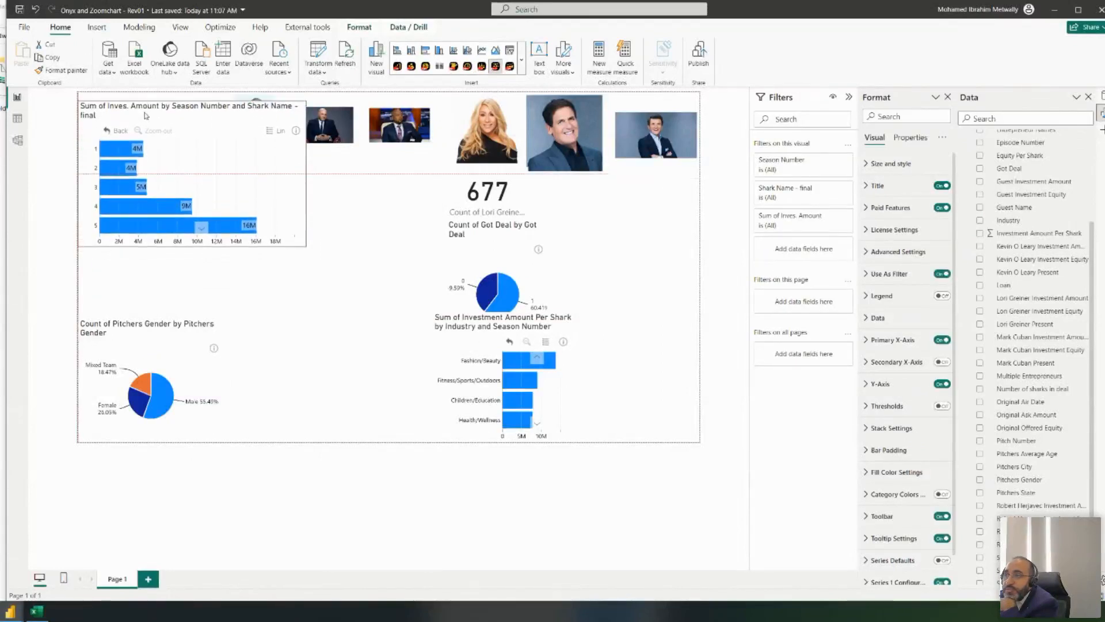
pyautogui.moveTo(307, 247); pyautogui.dragTo(249, 329)
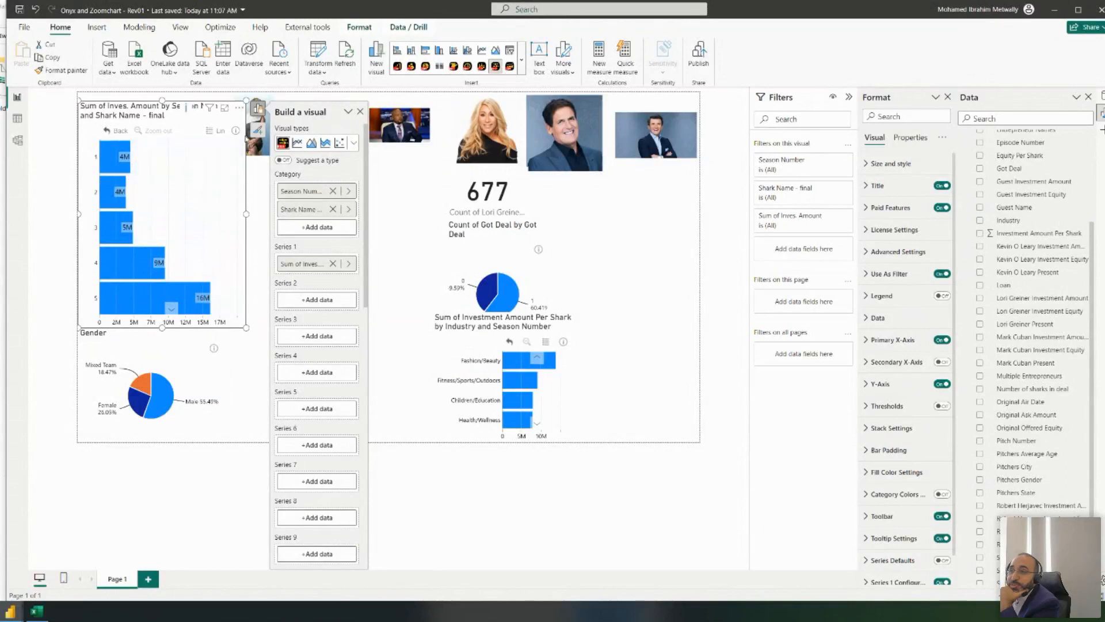
# - Return the chart to its top drill level and expand all formatting categories
pyautogui.click(107, 132)
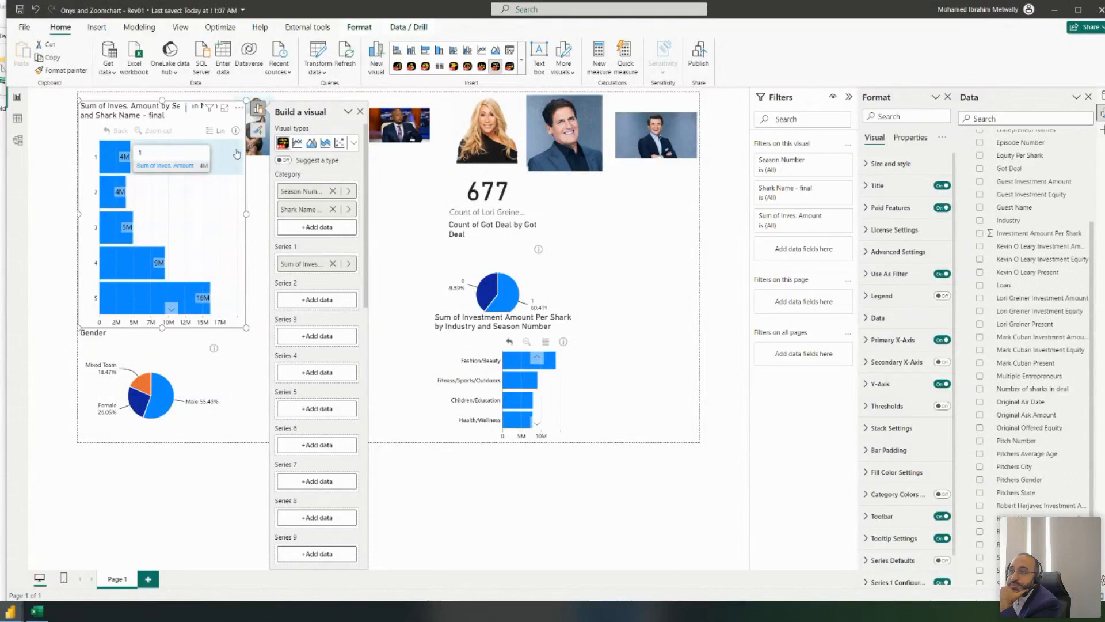
pyautogui.scroll(-3, 91, 312)
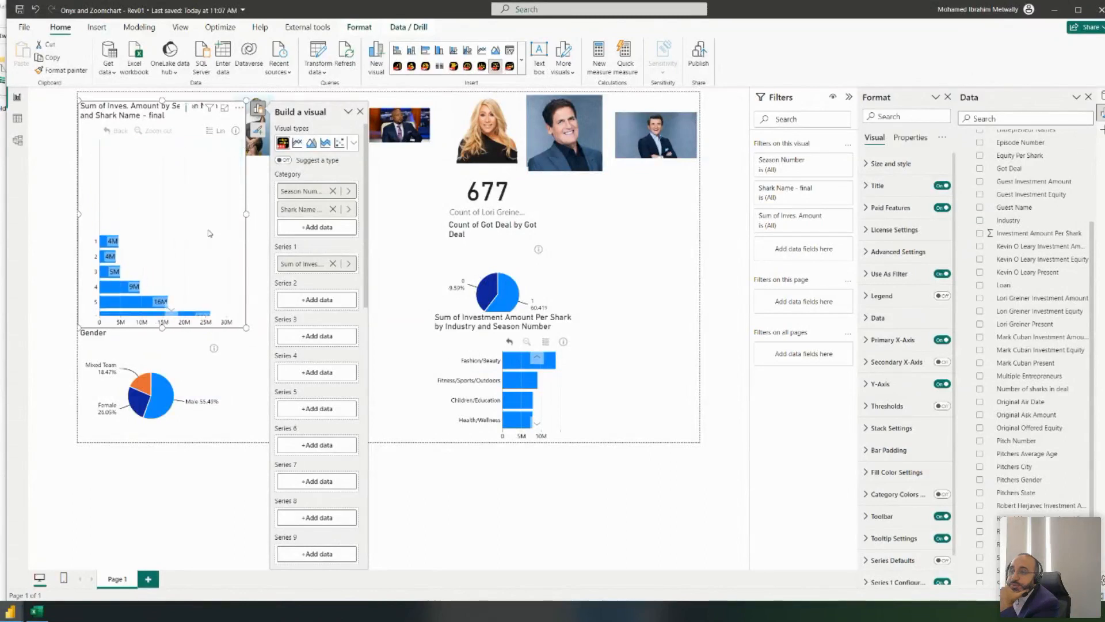
pyautogui.scroll(-2, 227, 201)
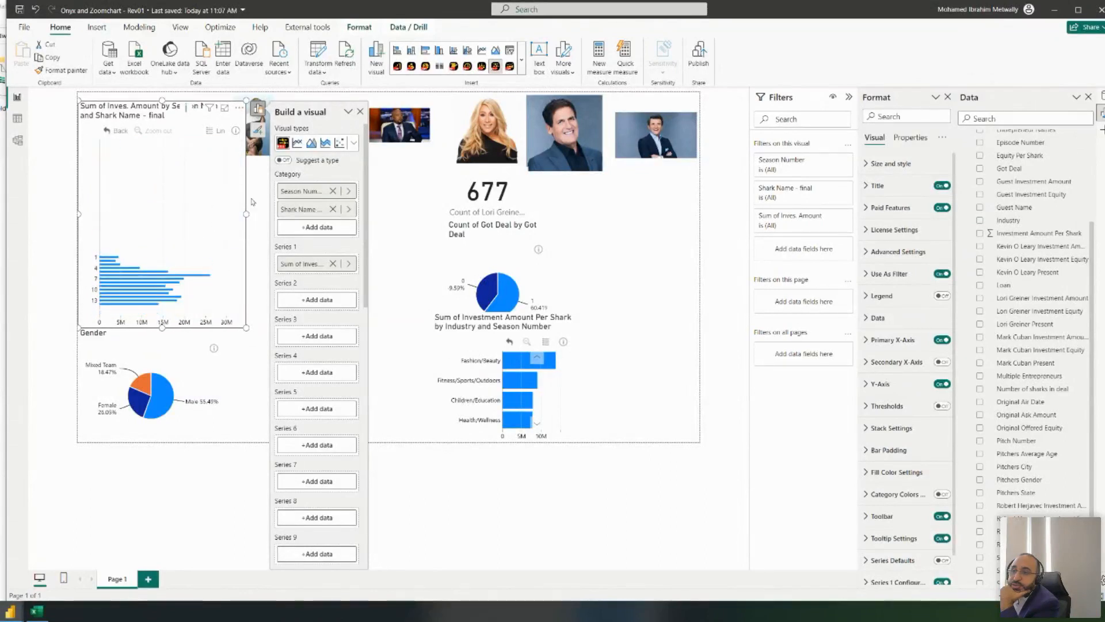
pyautogui.scroll(3, 224, 183)
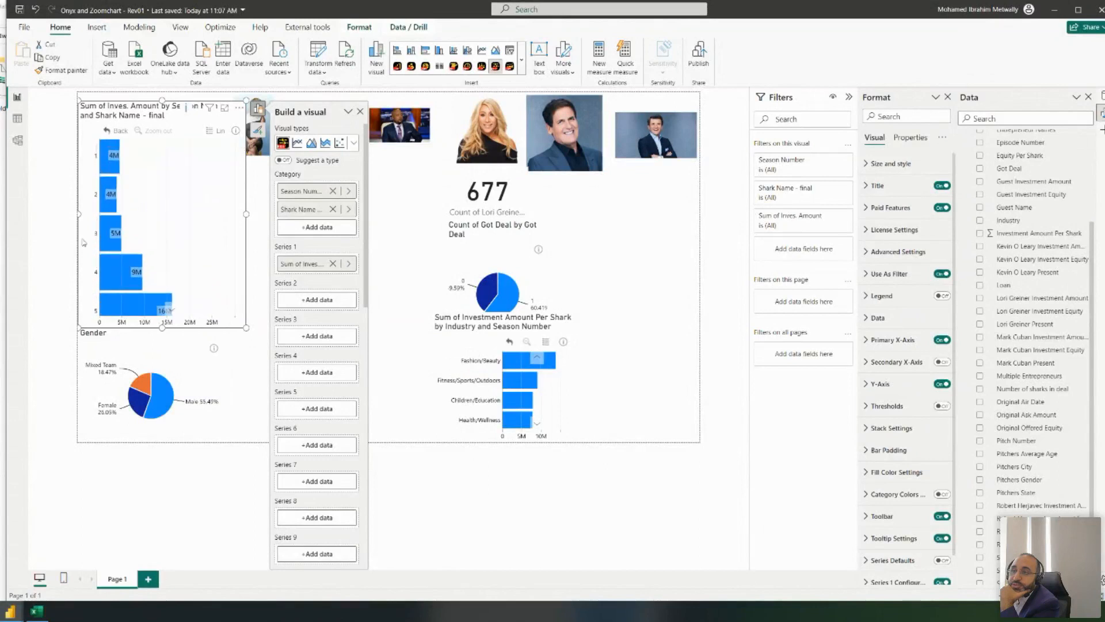
pyautogui.scroll(-3, 153, 287)
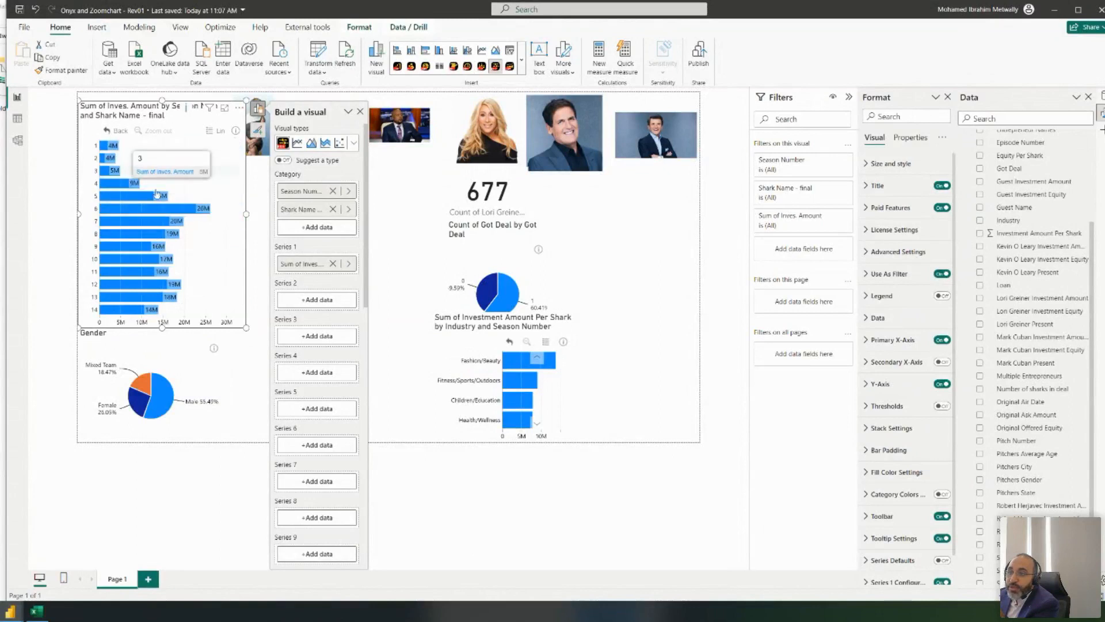
pyautogui.scroll(3, 109, 230)
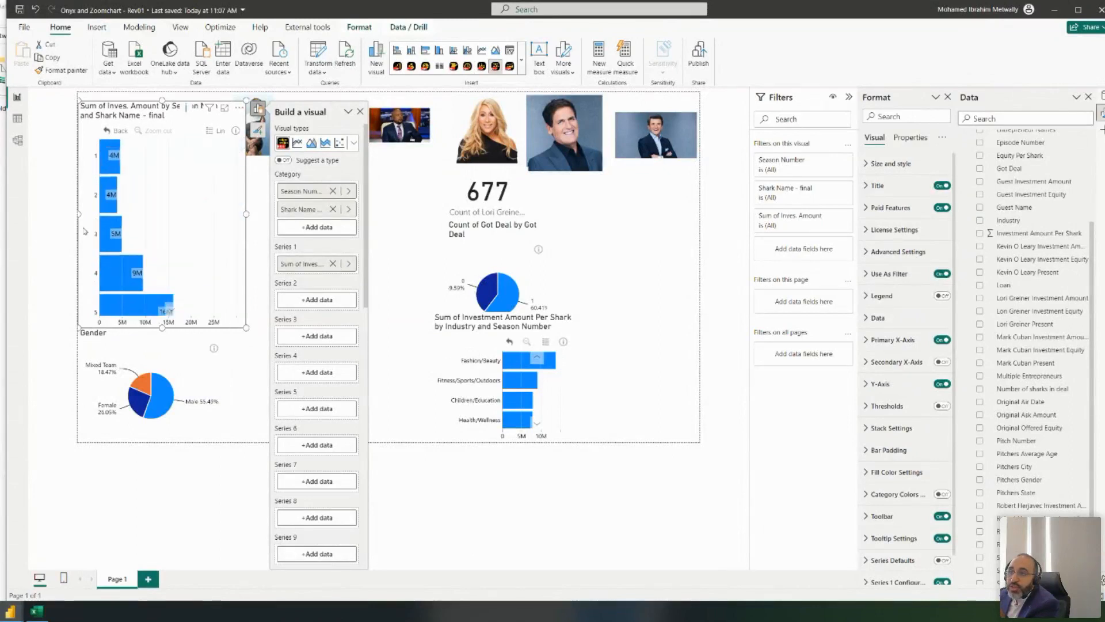
pyautogui.scroll(-3, 109, 231)
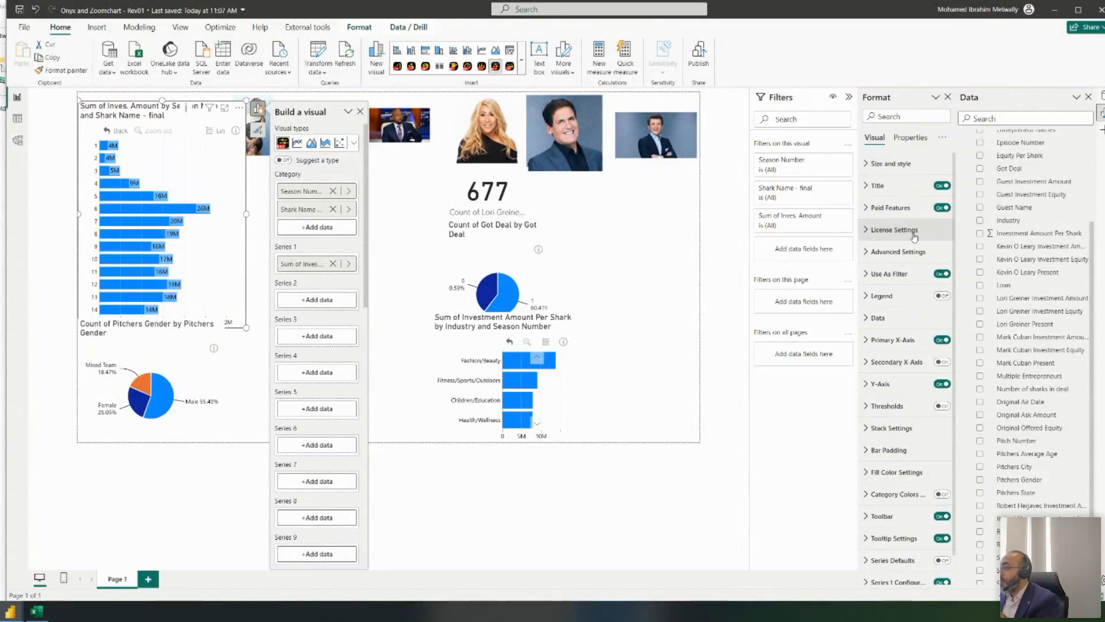
pyautogui.click(942, 138)
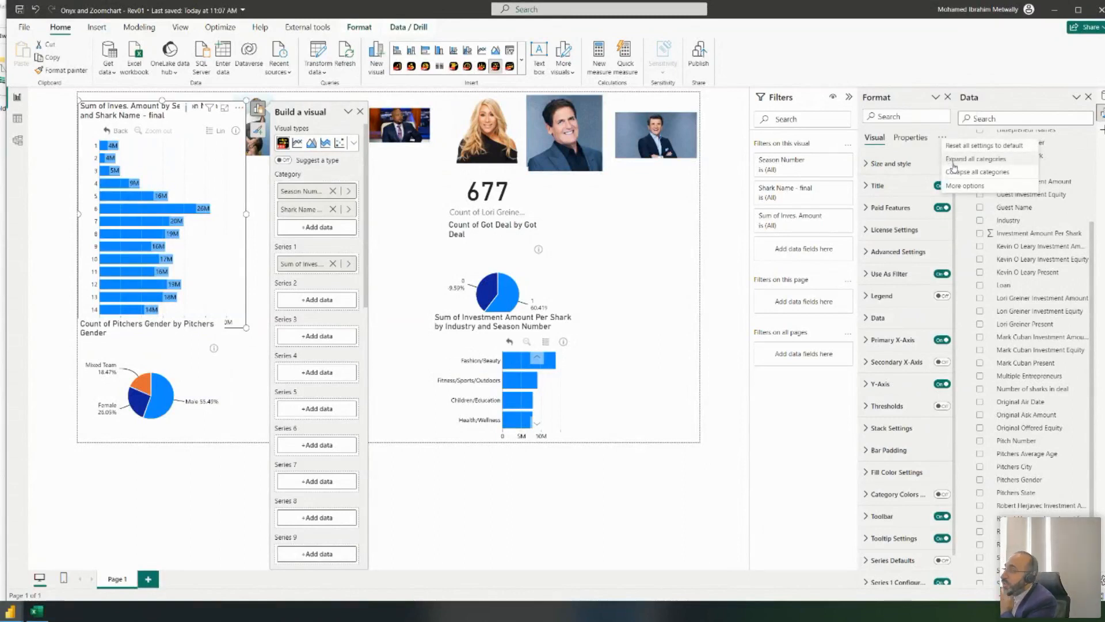
pyautogui.click(948, 159)
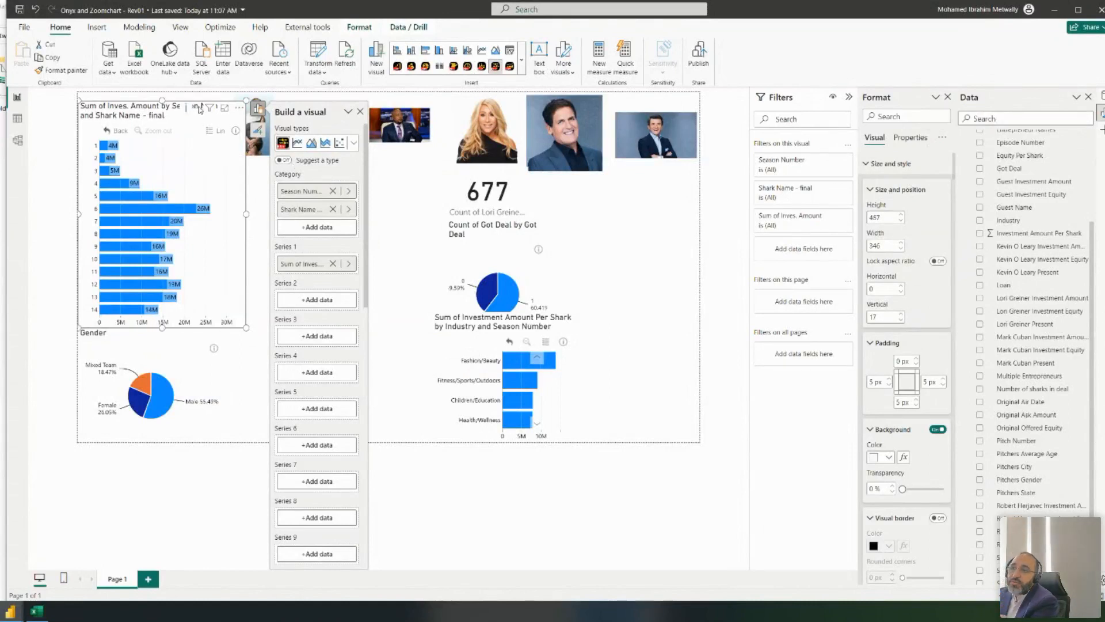
# - Move the chart flush to the page top and set its padding to 0 px
pyautogui.moveTo(175, 103); pyautogui.dragTo(170, 96)
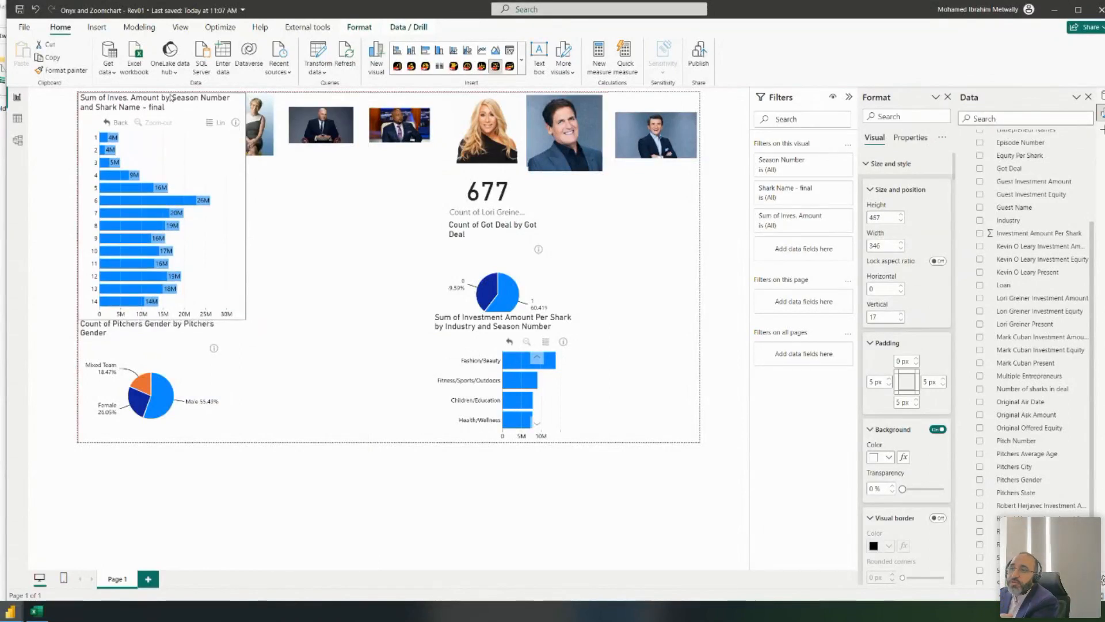
pyautogui.scroll(-5, 901, 259)
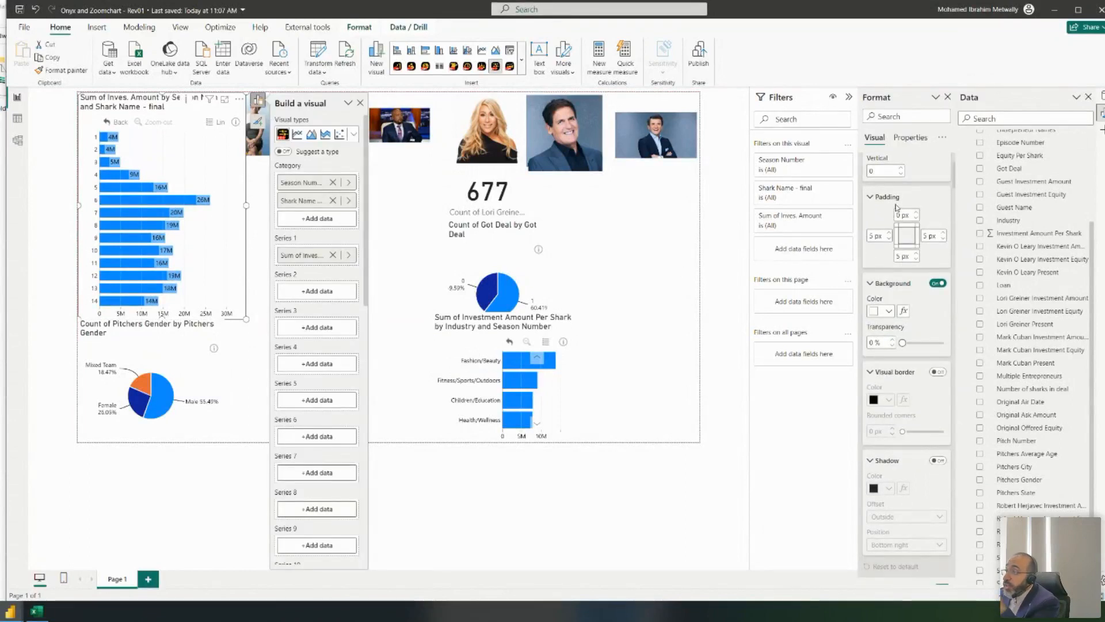
pyautogui.click(871, 237)
pyautogui.write('0')
pyautogui.press('Tab')
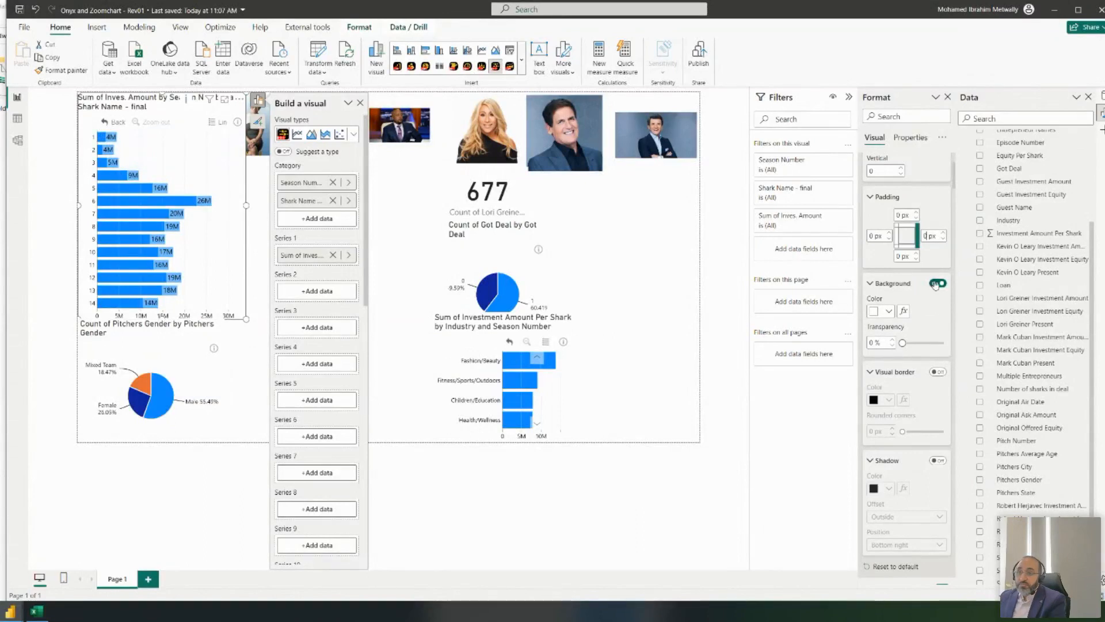
# - Turn off the chart's background and narrow it from the right edge
pyautogui.scroll(-3, 935, 286)
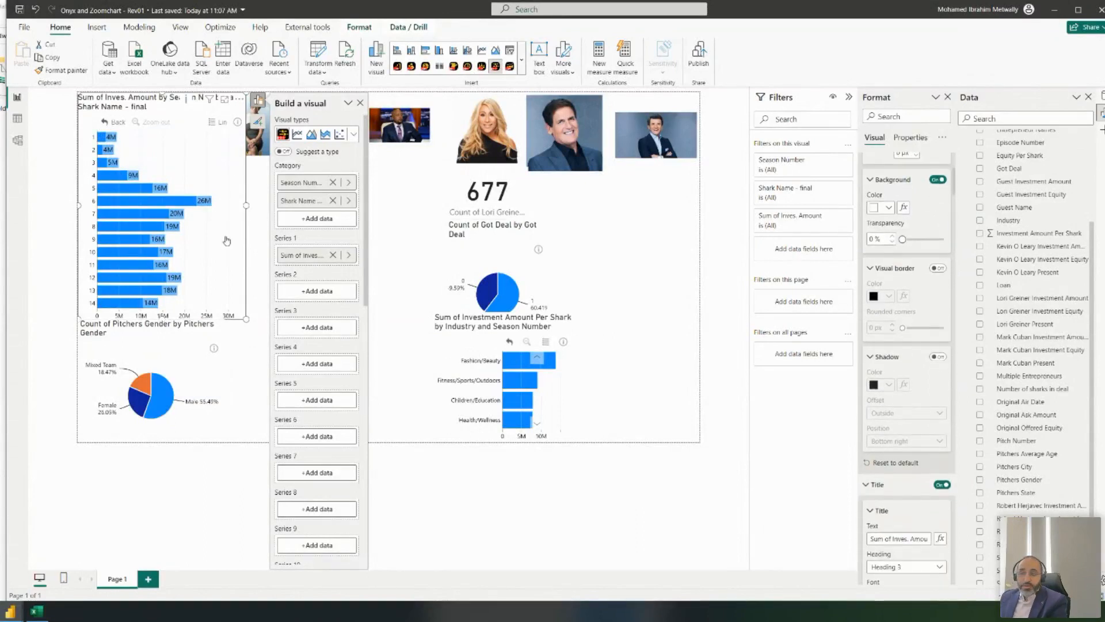
pyautogui.click(937, 181)
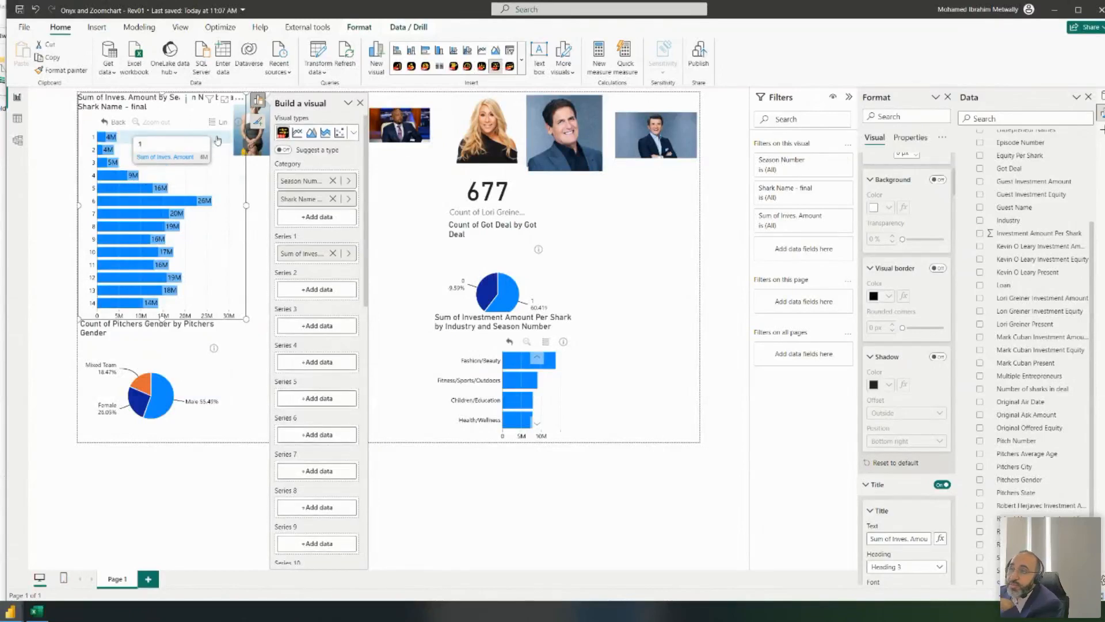
pyautogui.moveTo(245, 206); pyautogui.dragTo(235, 209)
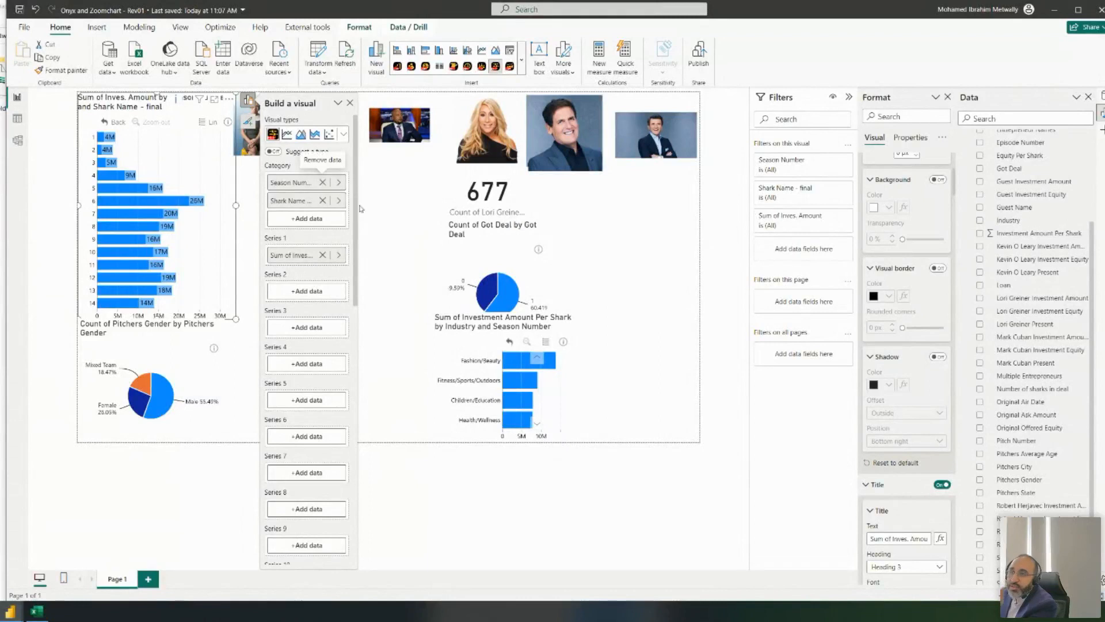
# - Delete 'Sum of' and 'Shark Name - final' from the chart title text
pyautogui.scroll(-3, 907, 310)
pyautogui.scroll(-3, 907, 310)
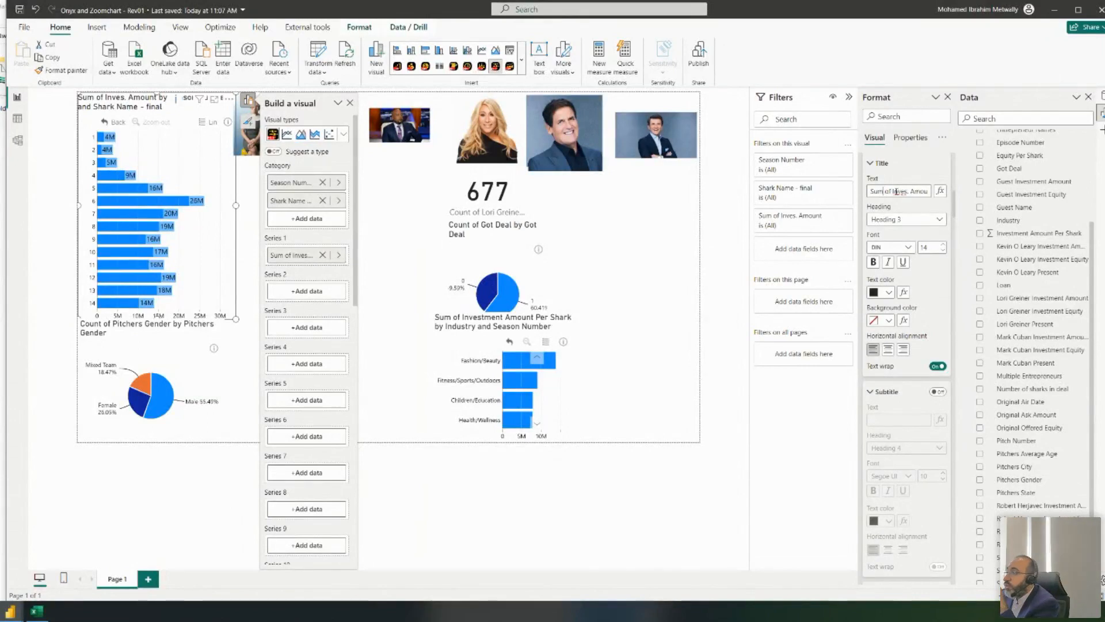
pyautogui.moveTo(893, 191); pyautogui.dragTo(761, 203)
pyautogui.press('BackSpace')
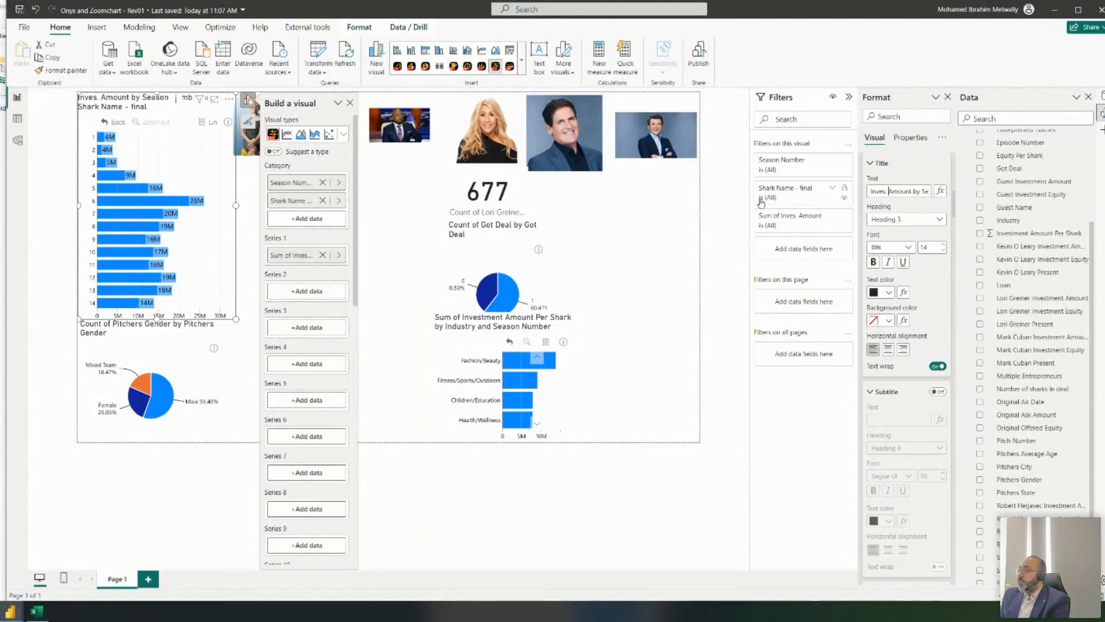
pyautogui.press('End')
pyautogui.hotkey('ctrl', 'shift', 'Left')
pyautogui.hotkey('ctrl', 'shift', 'Left')
pyautogui.press('BackSpace')
# - Remove the leftover 'and' from the title and reduce its font size from 14 to 11
pyautogui.hotkey('ctrl', 'shift', 'Left')
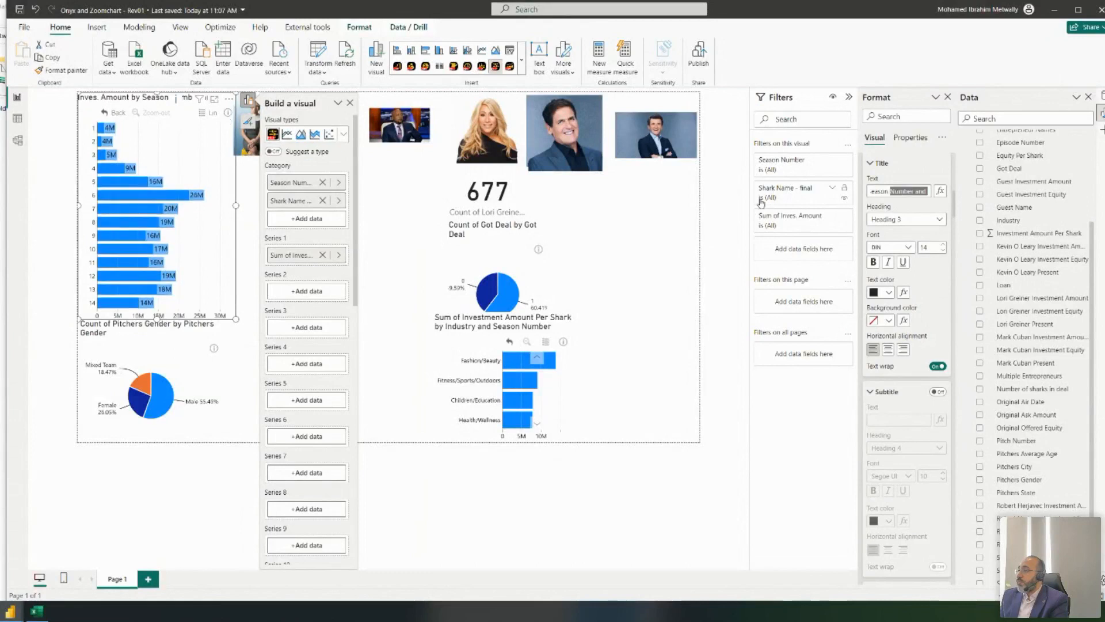
pyautogui.press('BackSpace')
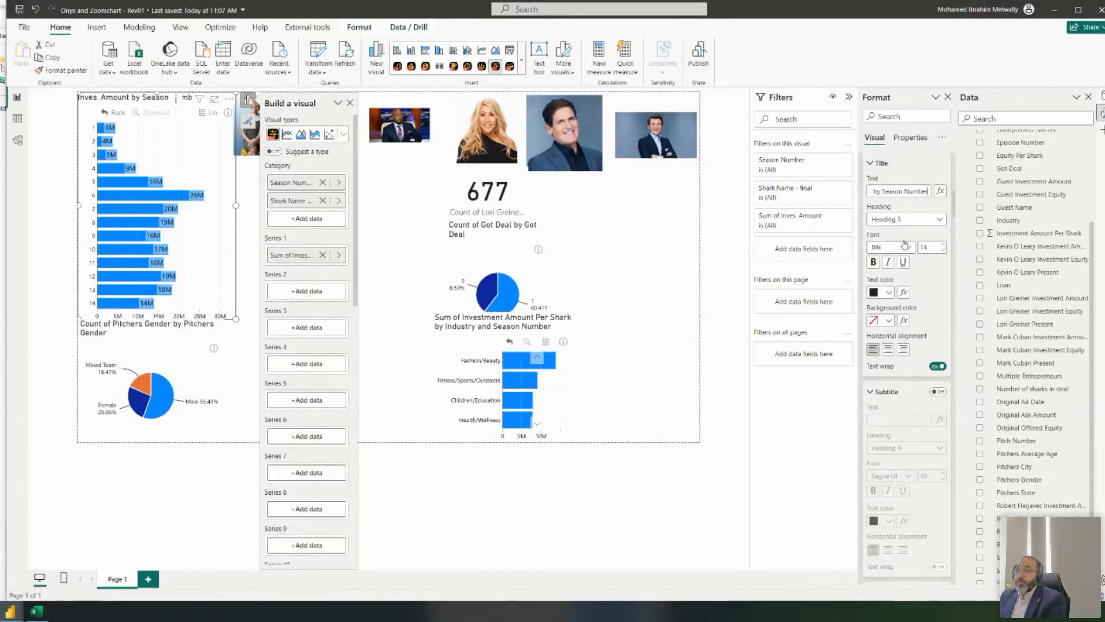
pyautogui.click(943, 251)
pyautogui.click(944, 251)
pyautogui.click(945, 251)
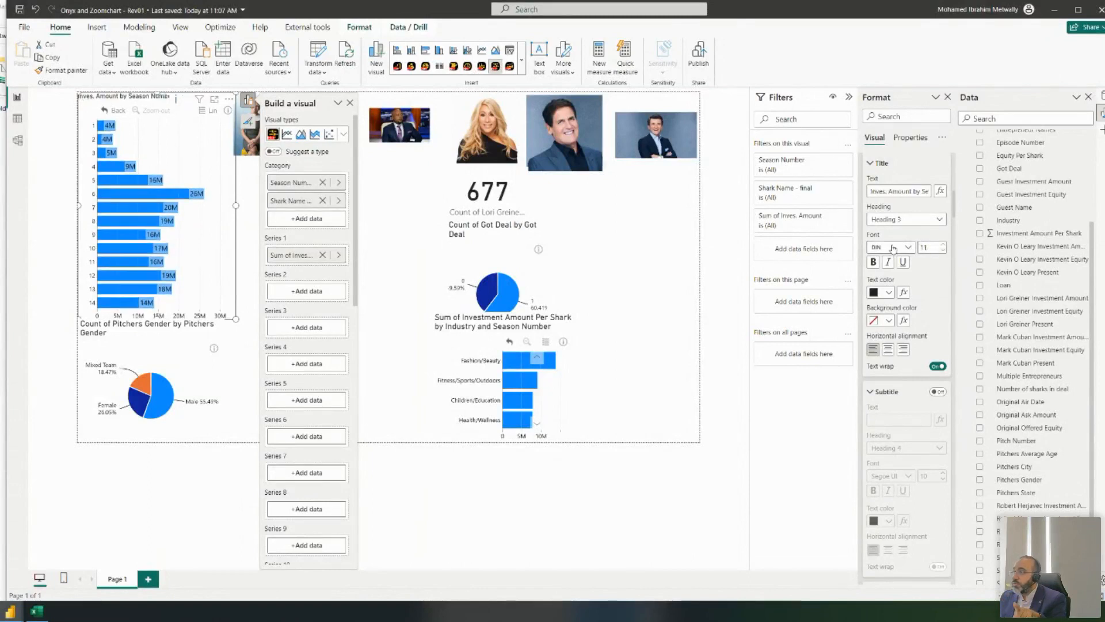
pyautogui.scroll(-6, 912, 265)
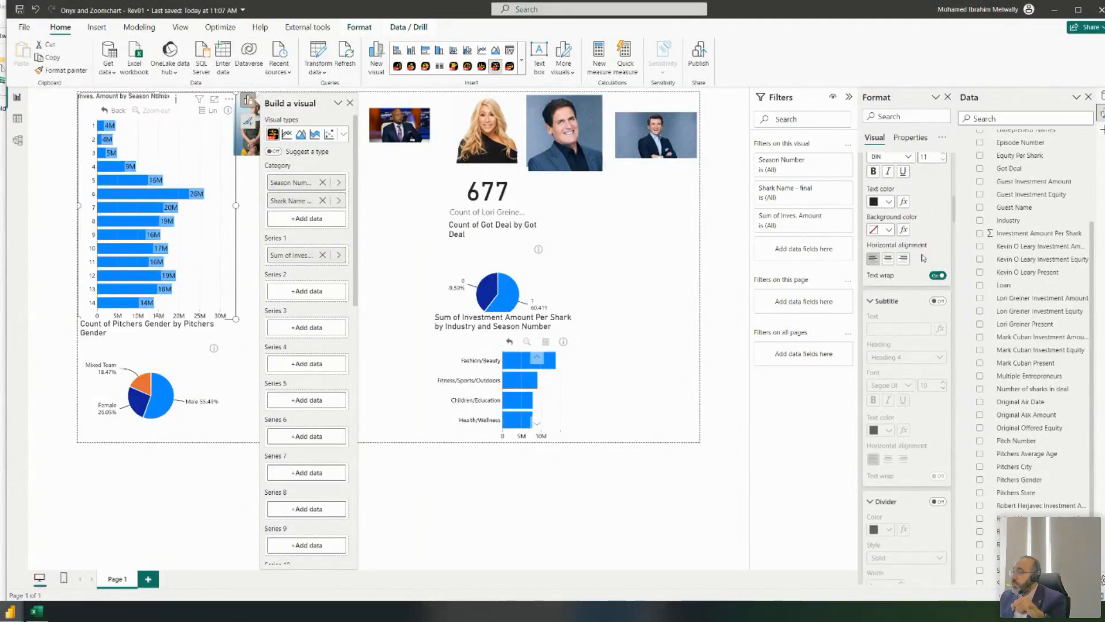
pyautogui.scroll(-5, 911, 265)
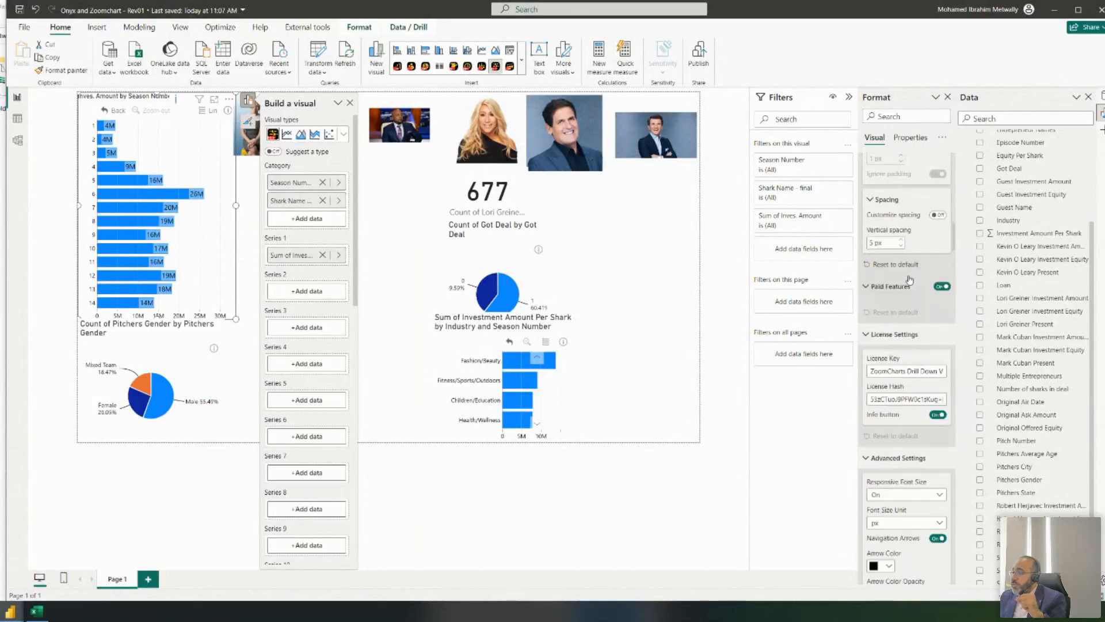
pyautogui.scroll(-1, 914, 252)
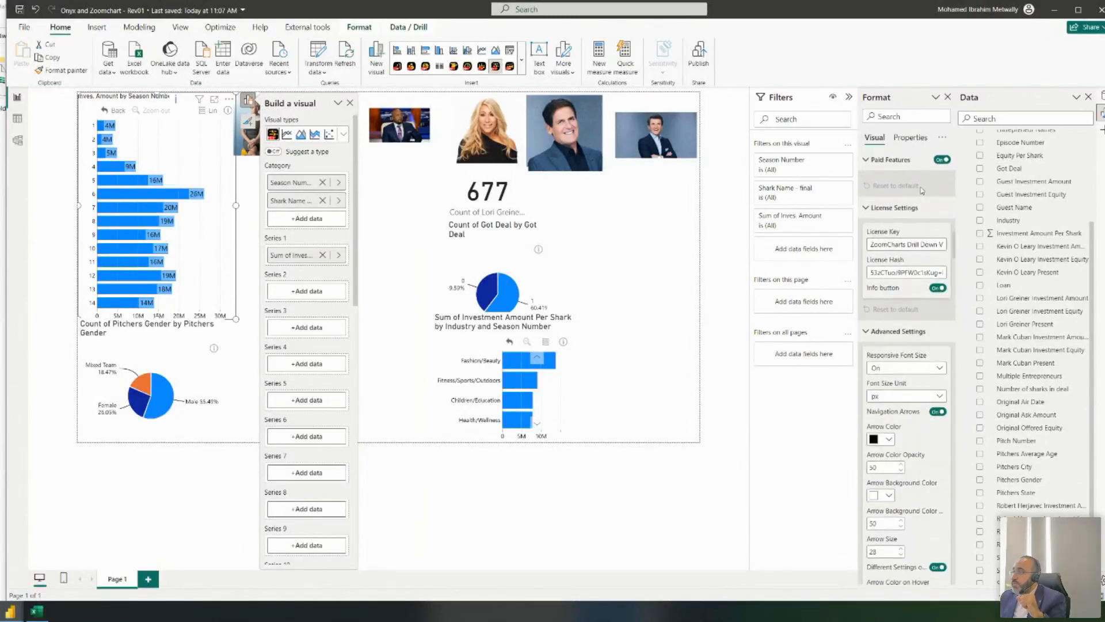
pyautogui.scroll(-3, 916, 208)
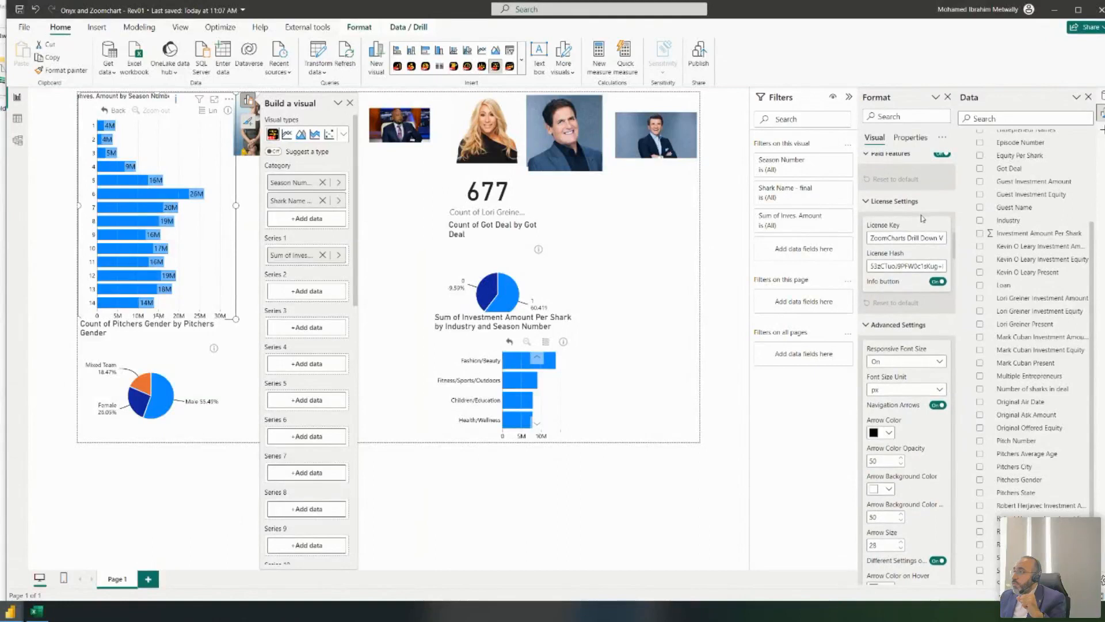
pyautogui.scroll(-2, 921, 221)
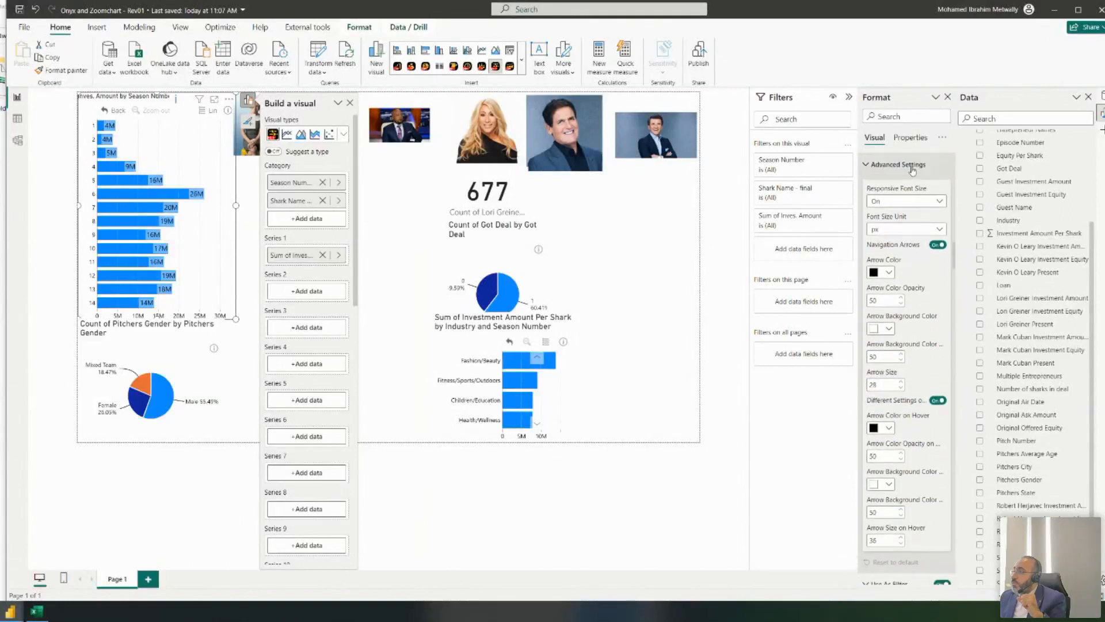
pyautogui.scroll(-1, 918, 231)
pyautogui.scroll(-1, 919, 229)
pyautogui.scroll(2, 917, 225)
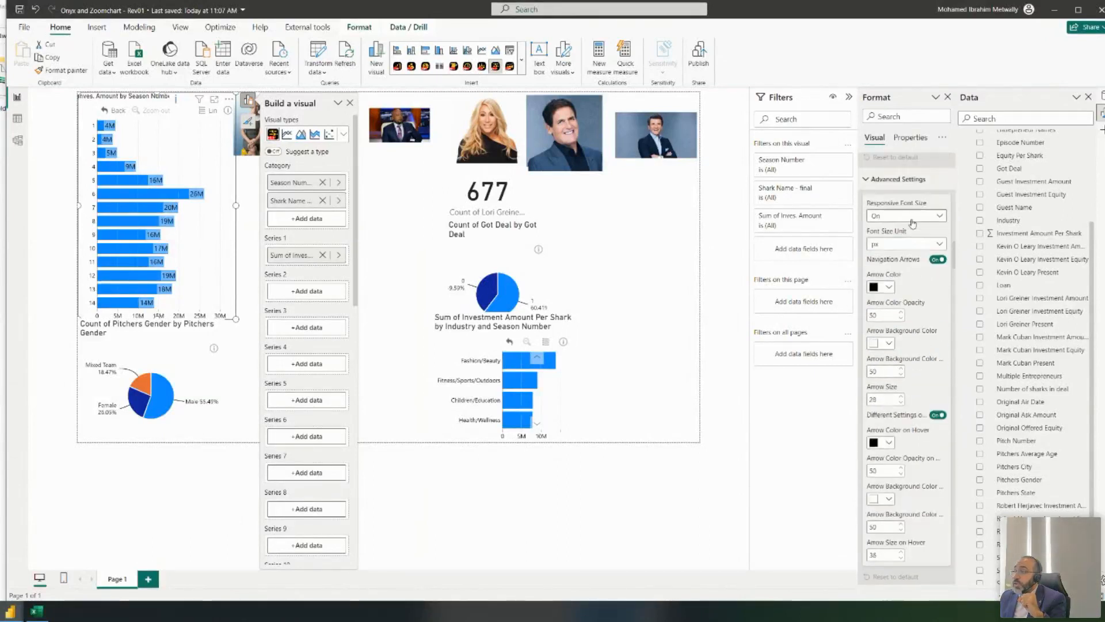
pyautogui.scroll(-1, 912, 213)
pyautogui.scroll(1, 914, 219)
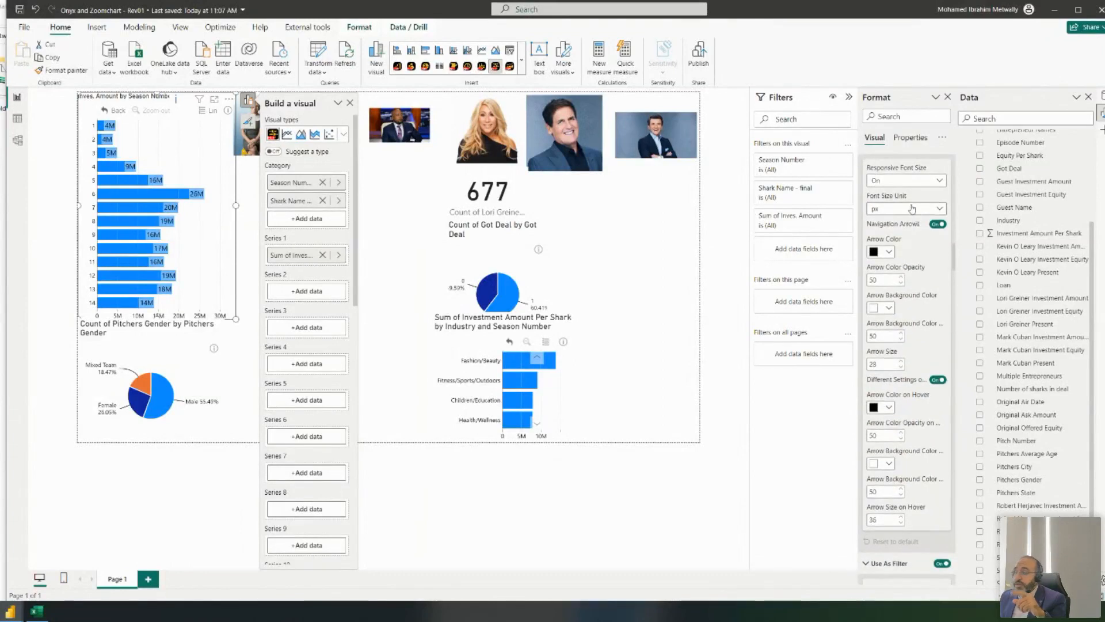
pyautogui.click(923, 181)
pyautogui.click(921, 194)
pyautogui.click(105, 126)
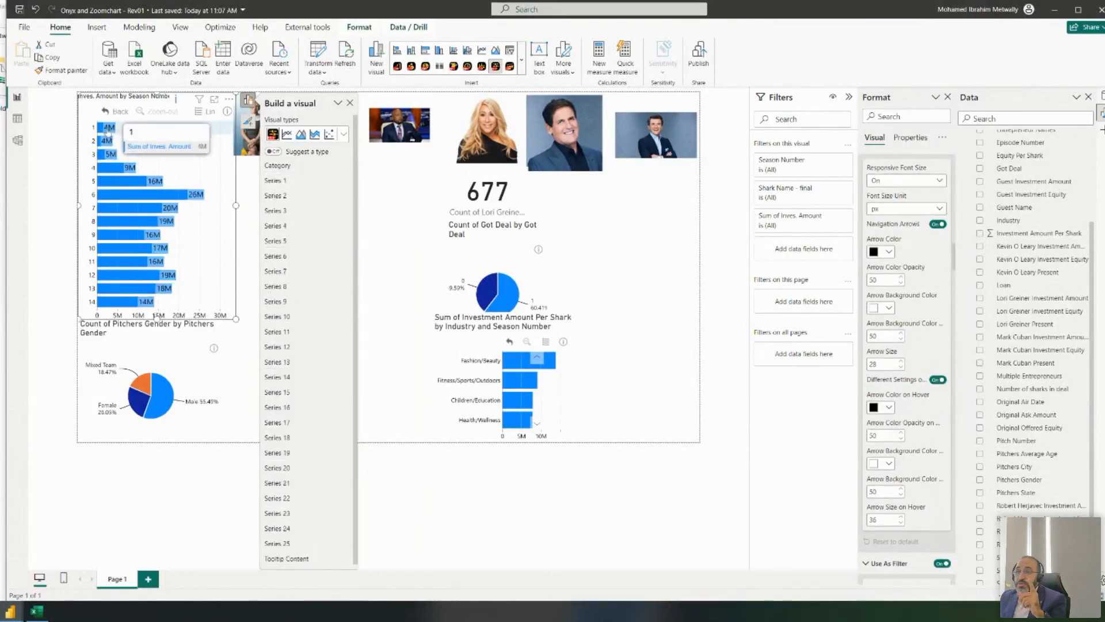
pyautogui.click(930, 180)
pyautogui.click(921, 207)
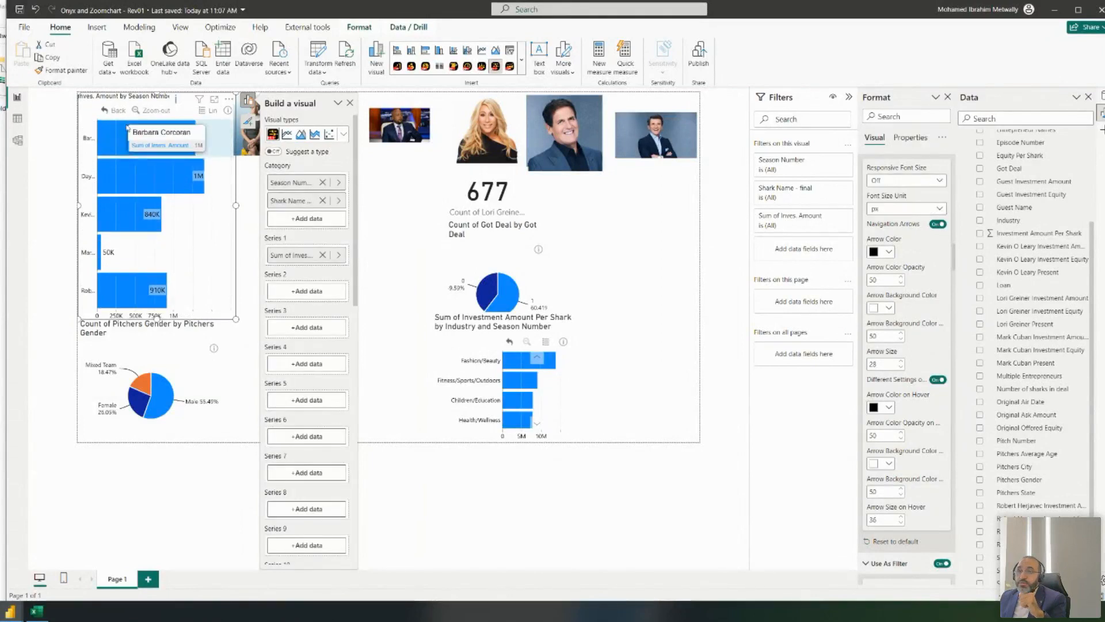
pyautogui.moveTo(106, 136)
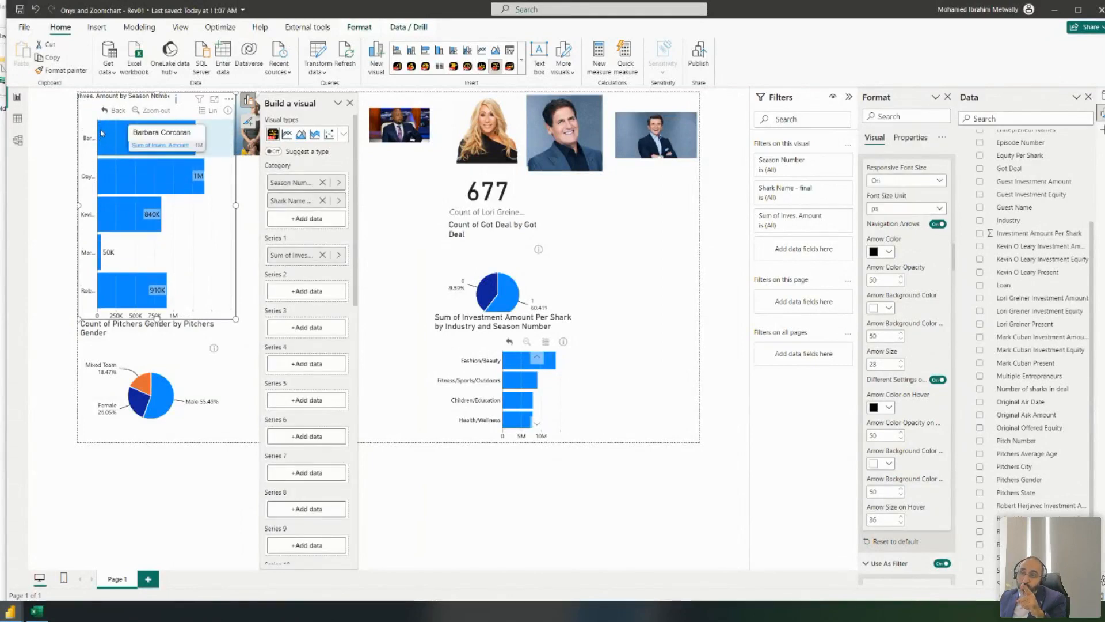
pyautogui.click(106, 111)
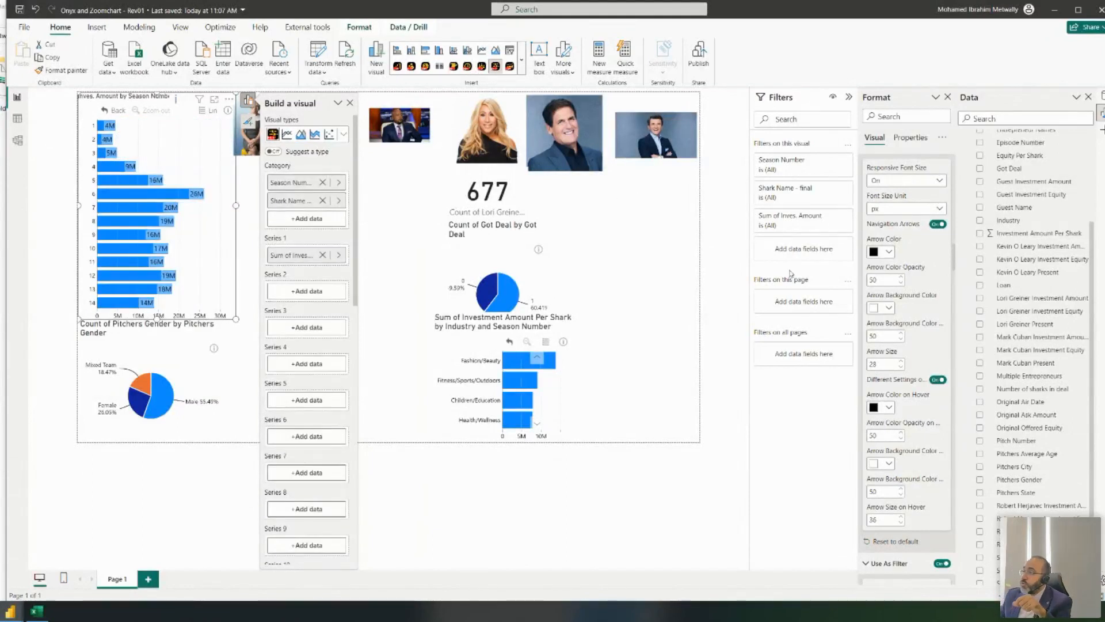
pyautogui.scroll(-3, 956, 263)
pyautogui.scroll(-6, 935, 260)
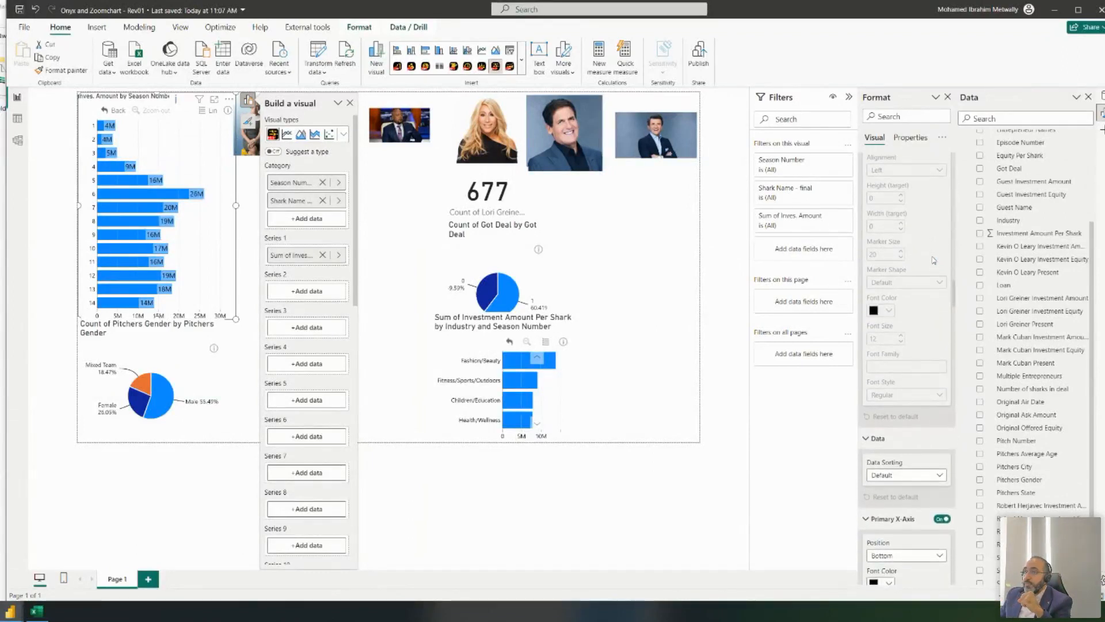
pyautogui.scroll(3, 937, 242)
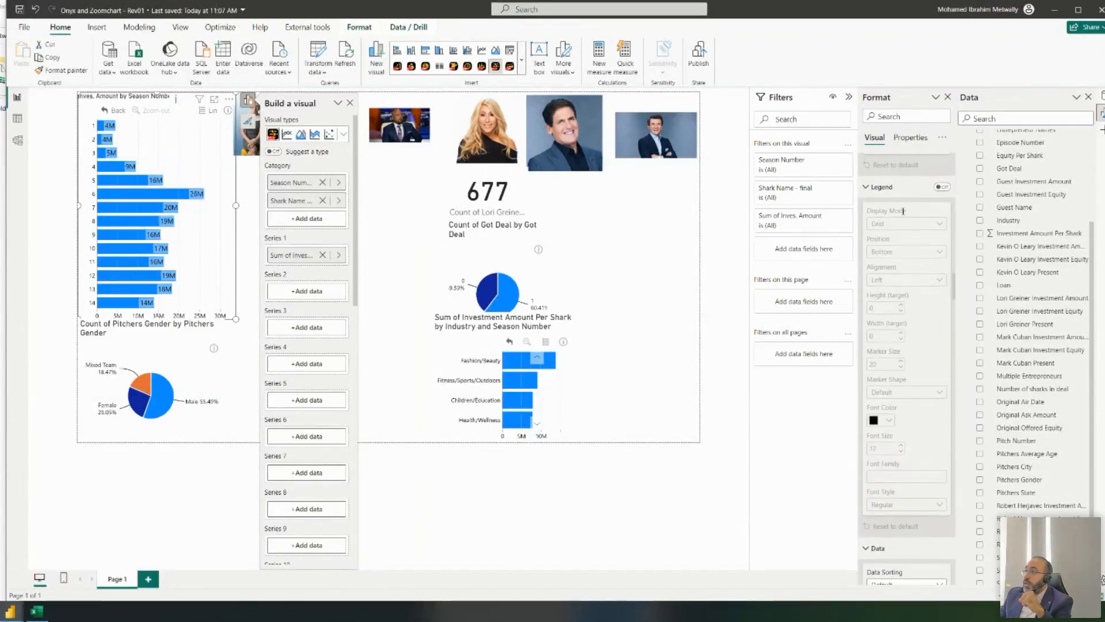
pyautogui.click(942, 187)
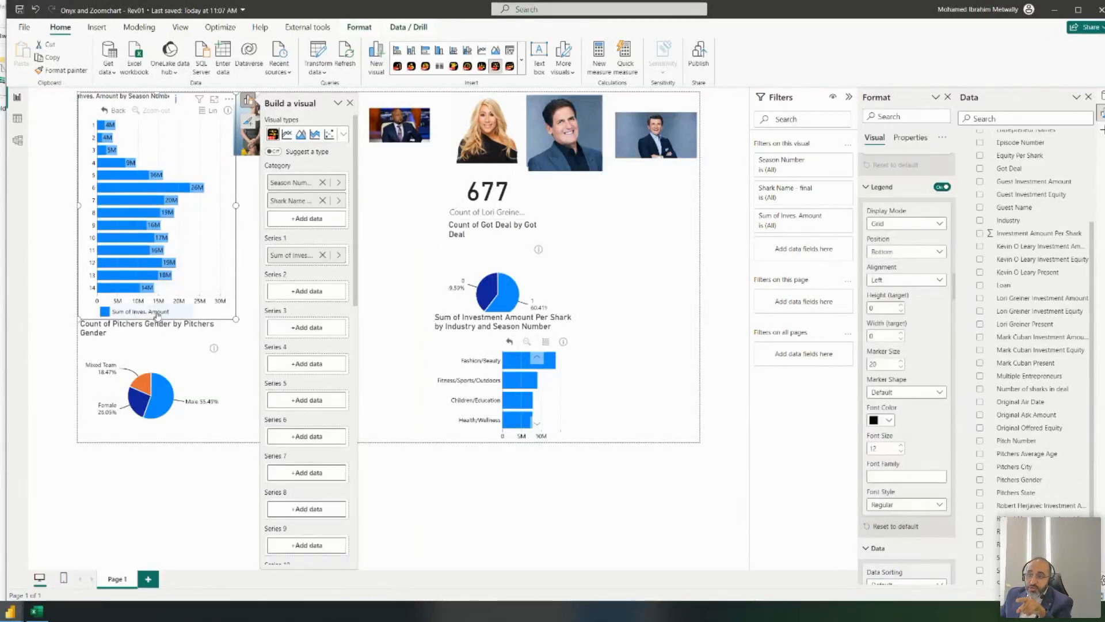
pyautogui.click(940, 187)
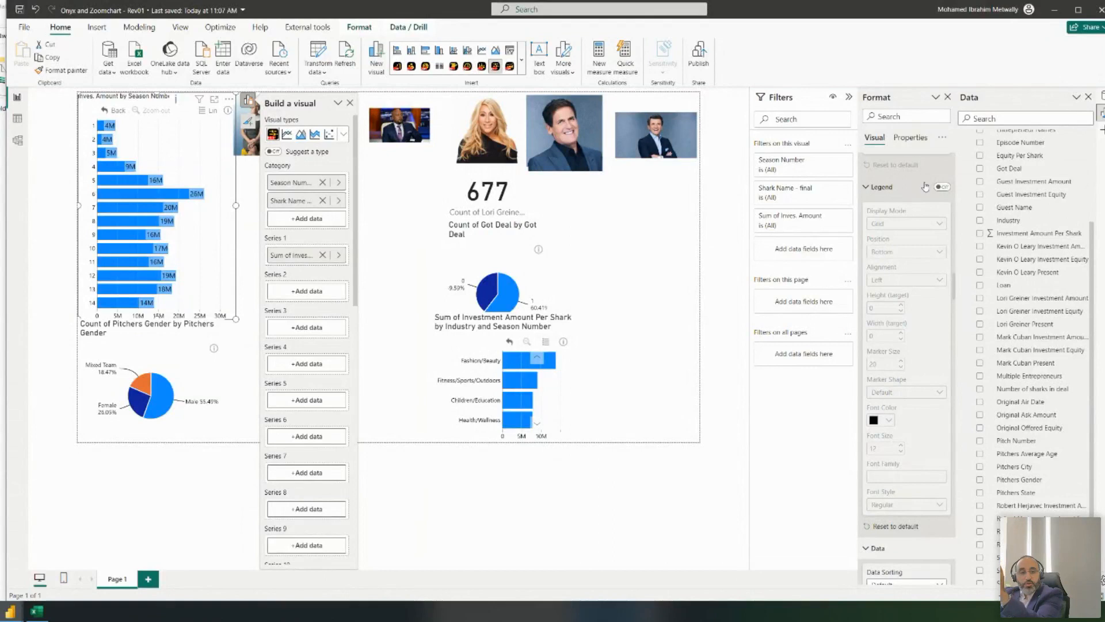
pyautogui.scroll(-4, 950, 253)
pyautogui.scroll(-3, 962, 257)
pyautogui.scroll(-5, 934, 298)
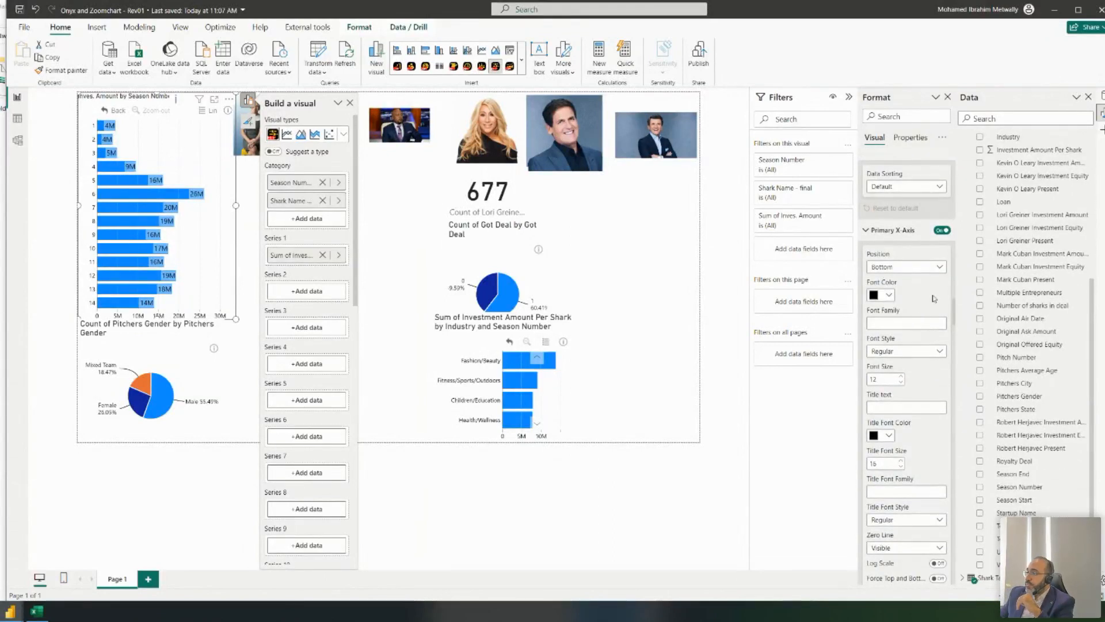
# - Hide the bar chart's x-axis
pyautogui.click(942, 231)
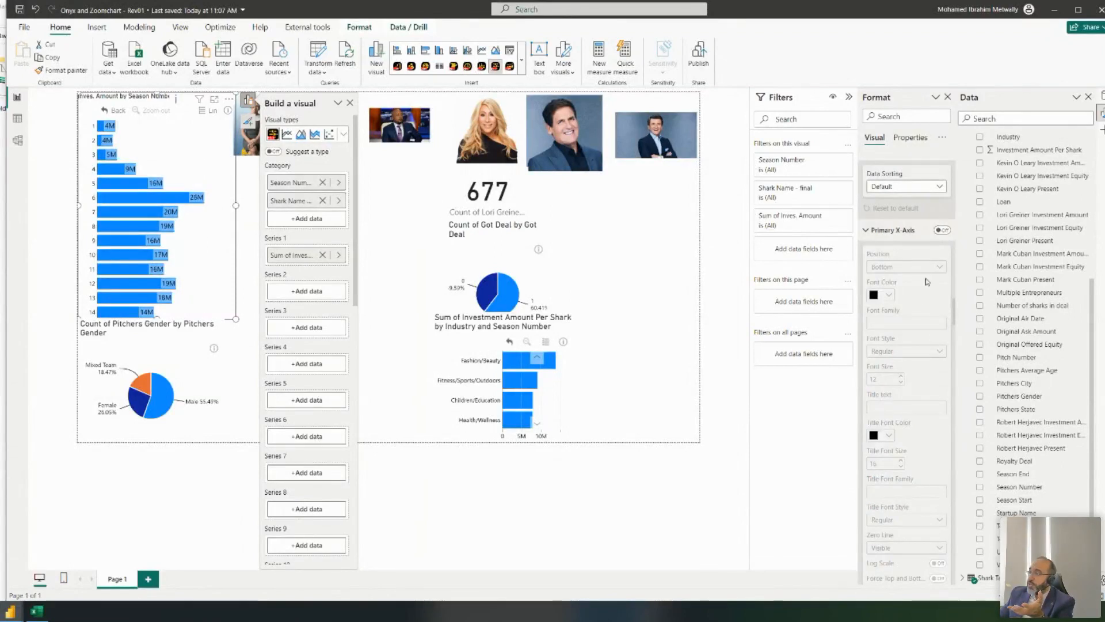
pyautogui.scroll(-3, 927, 281)
pyautogui.scroll(-12, 928, 280)
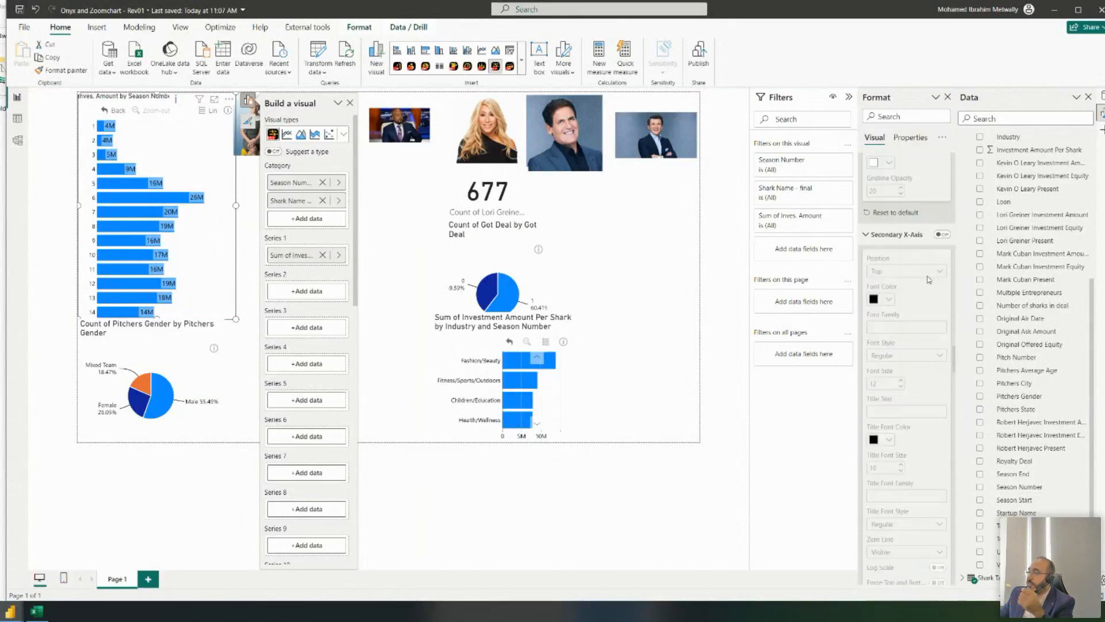
pyautogui.scroll(-5, 928, 279)
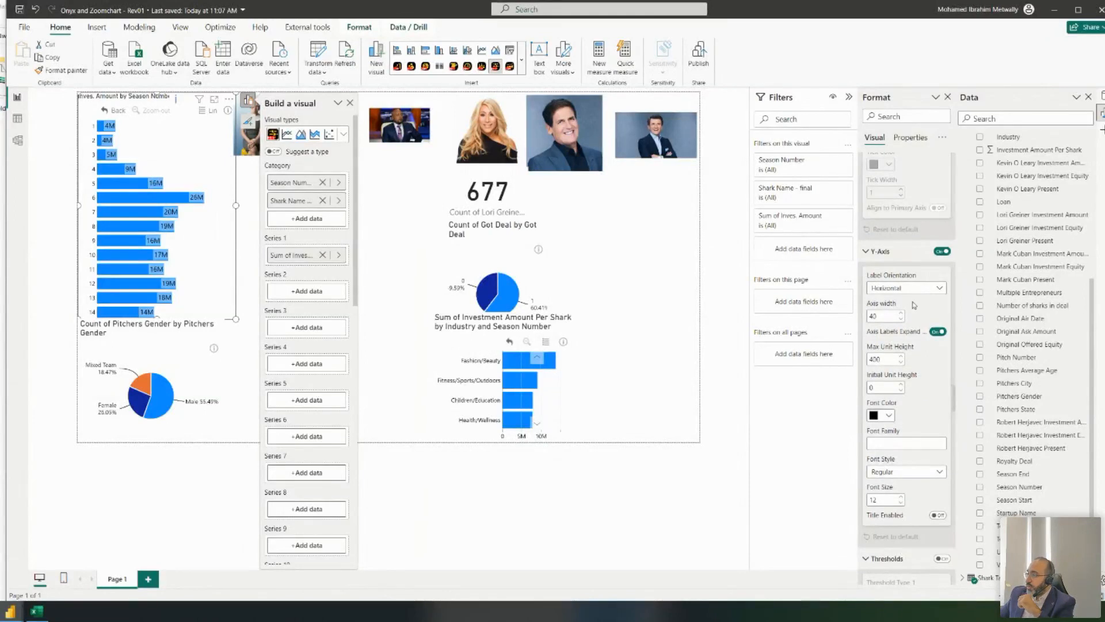
pyautogui.scroll(-2, 940, 287)
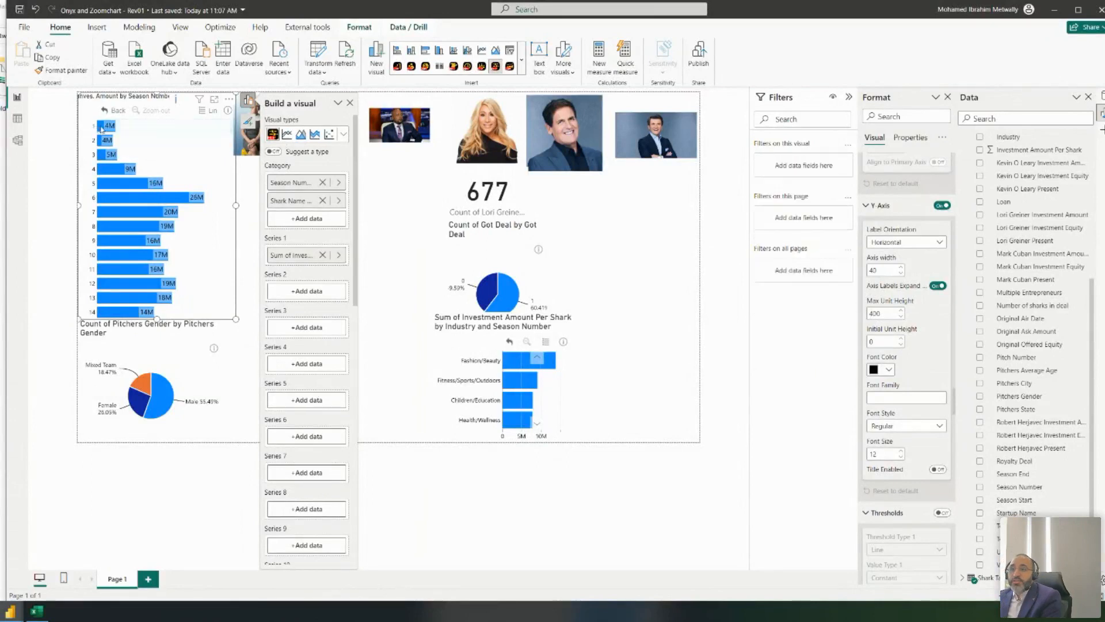
# - Drill into season 1, make the y-axis labels wrap, set label font size 11, and enter 60
pyautogui.click(108, 126)
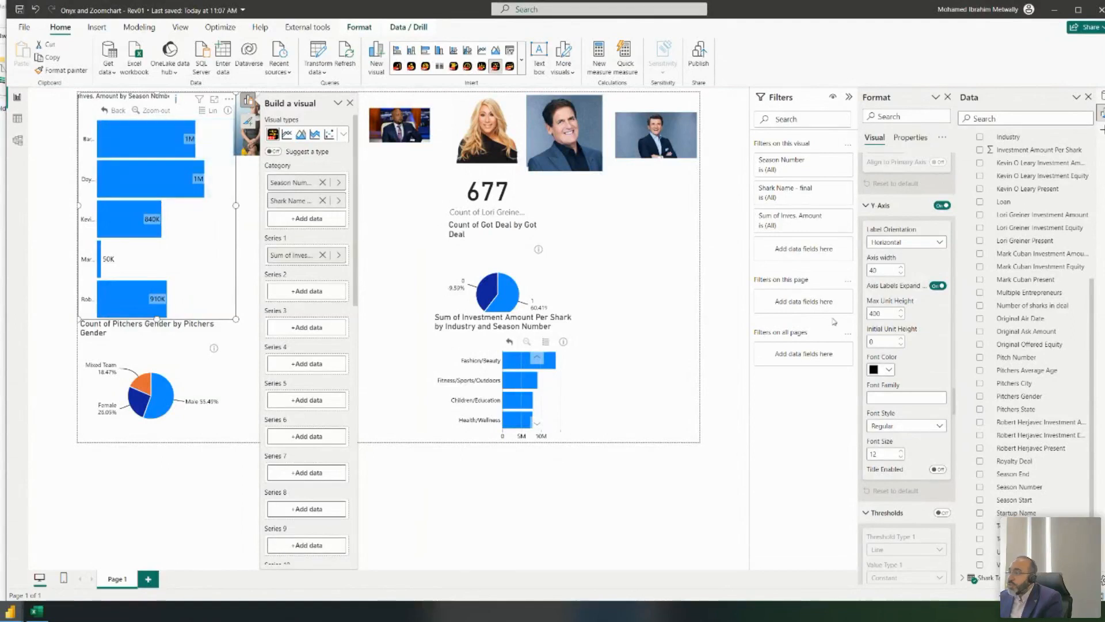
pyautogui.click(938, 287)
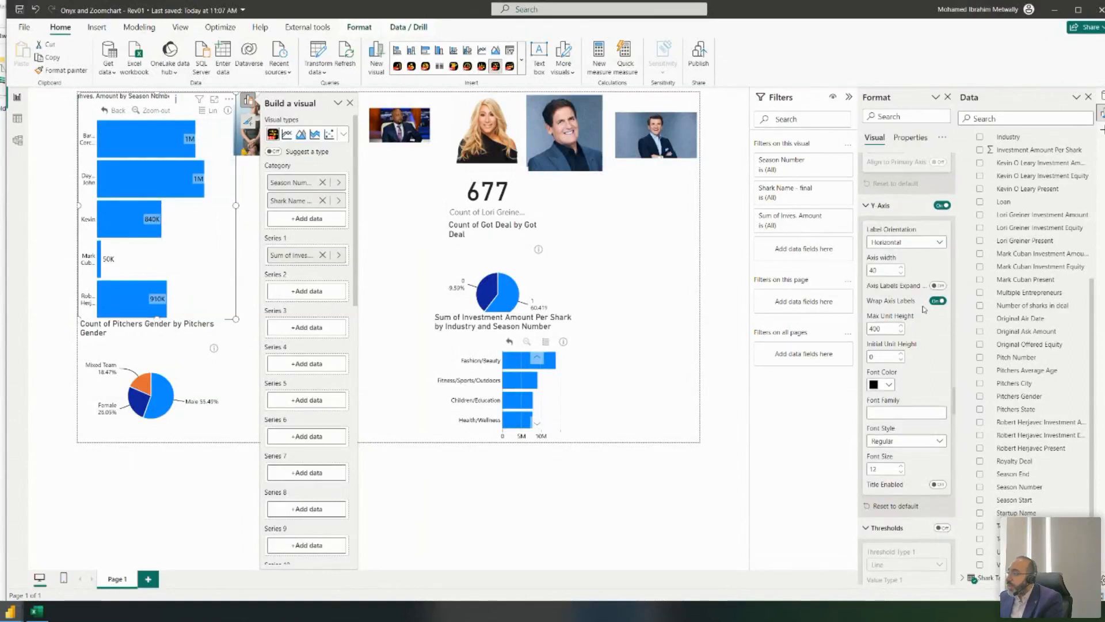
pyautogui.scroll(-1, 921, 308)
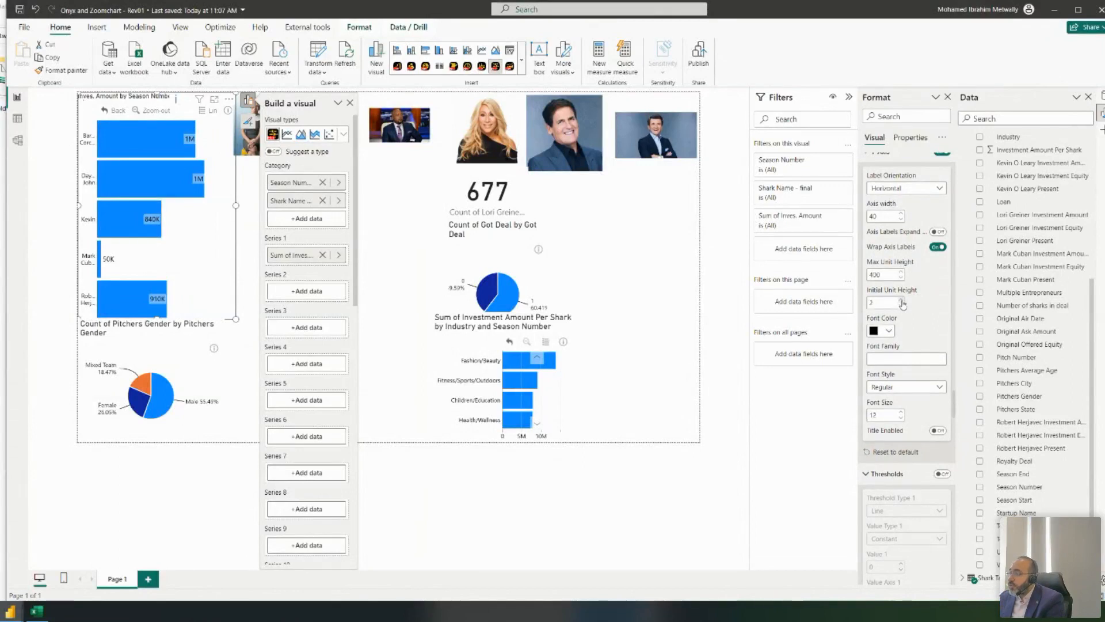
pyautogui.click(902, 419)
pyautogui.write('60')
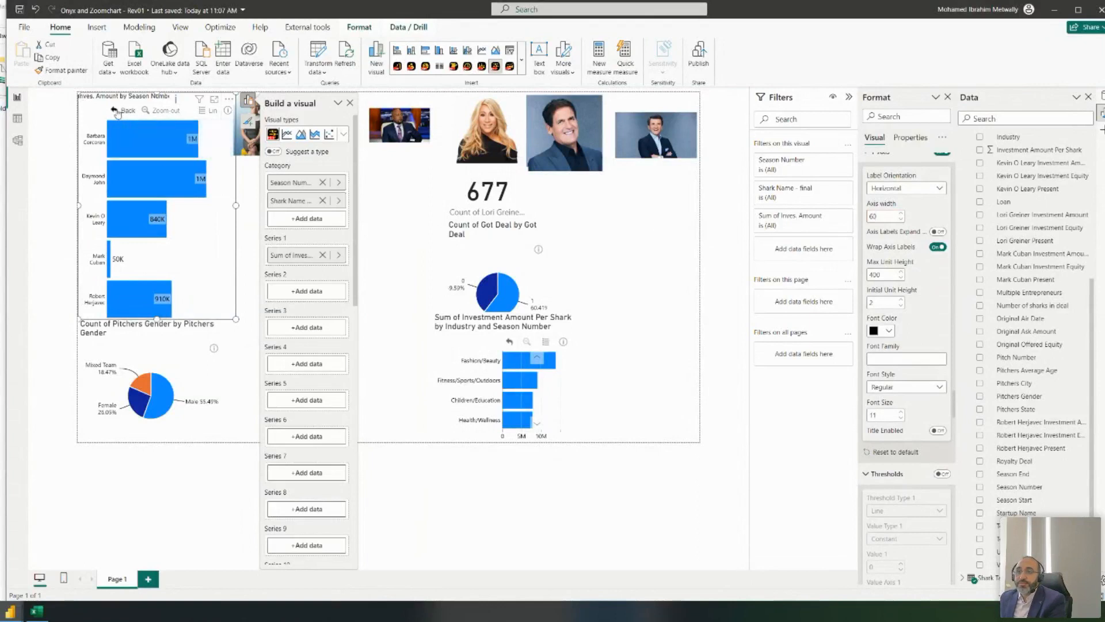
# - Test drilling into seasons 1 and 6, ending back on the season-level bars
pyautogui.click(136, 144)
pyautogui.click(105, 127)
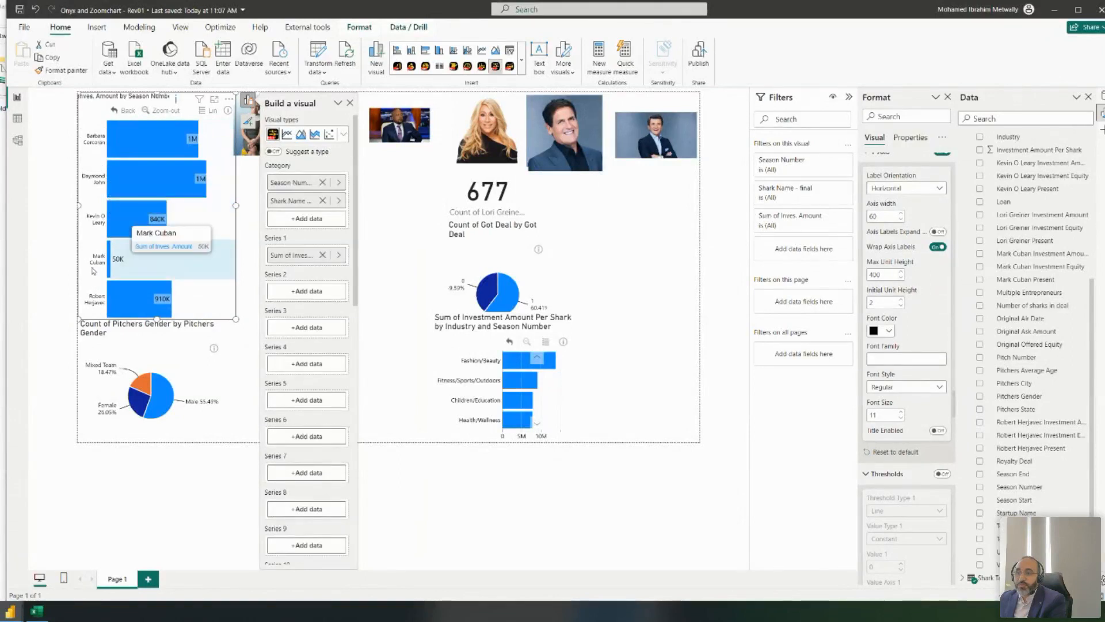
pyautogui.click(115, 110)
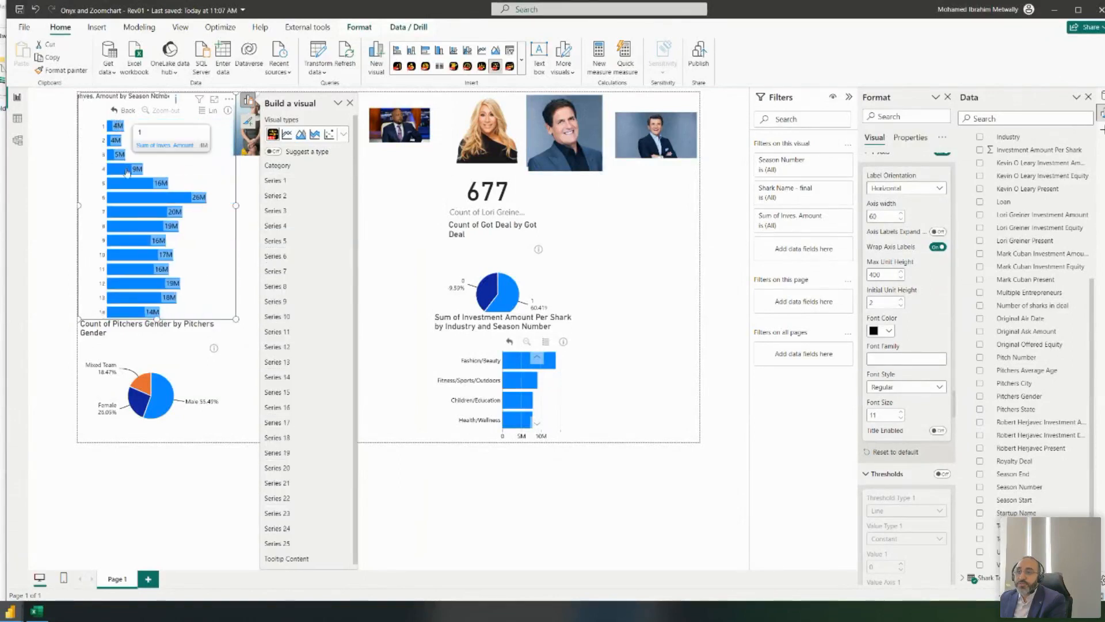
pyautogui.click(127, 197)
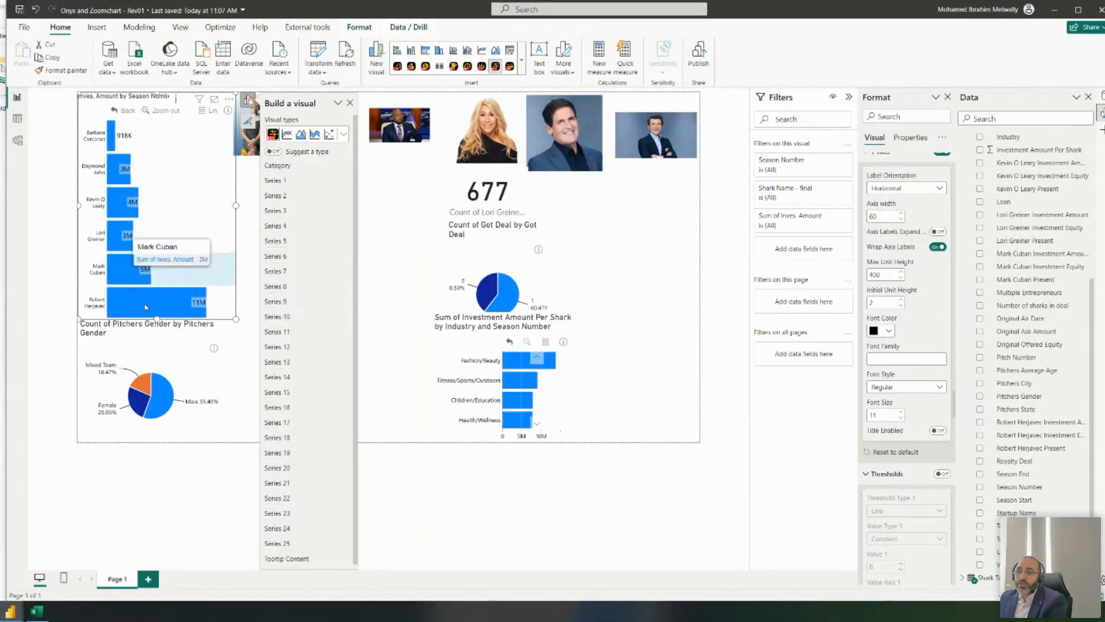
pyautogui.click(114, 110)
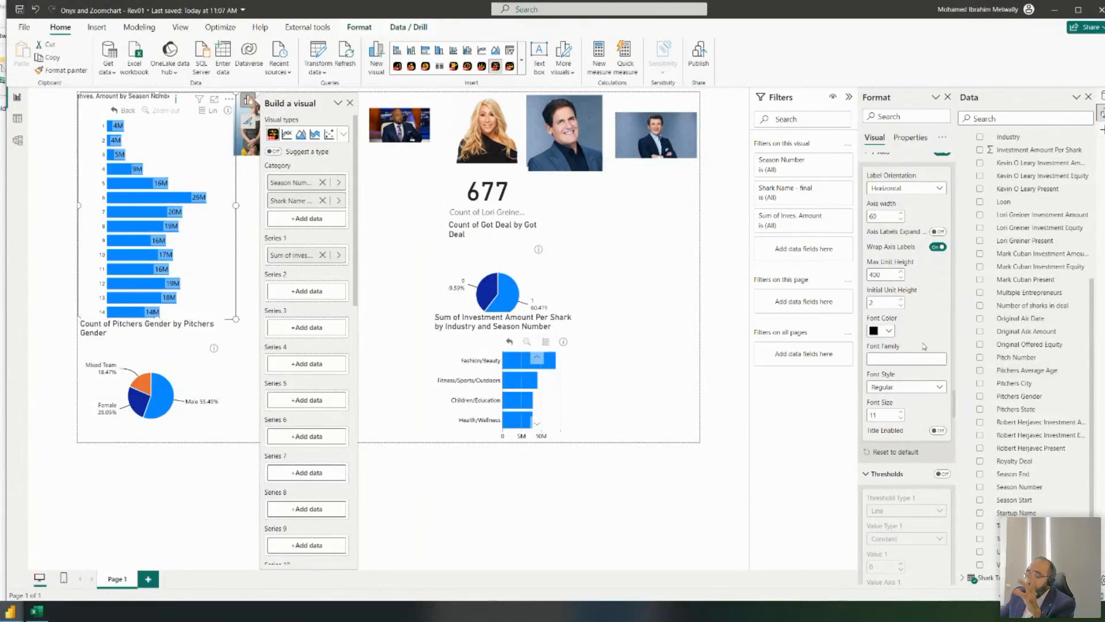
# - Scroll the Format pane to the axis settings and start editing the axis Font Family
pyautogui.scroll(-3, 924, 346)
pyautogui.scroll(20, 900, 230)
pyautogui.scroll(-10, 900, 230)
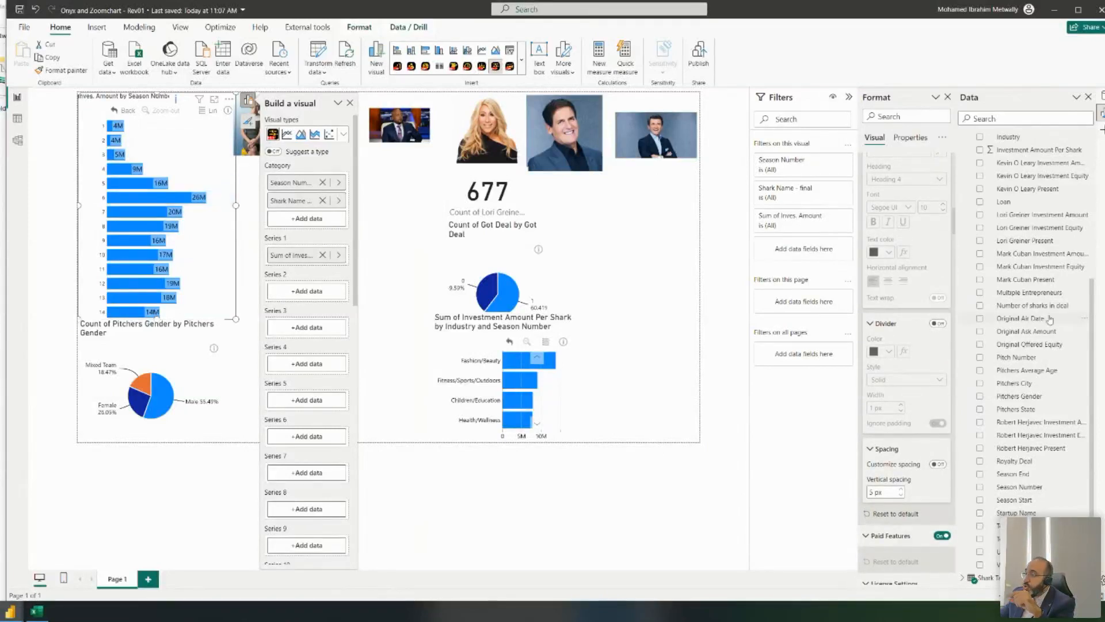
pyautogui.scroll(-8, 917, 312)
pyautogui.scroll(-5, 917, 312)
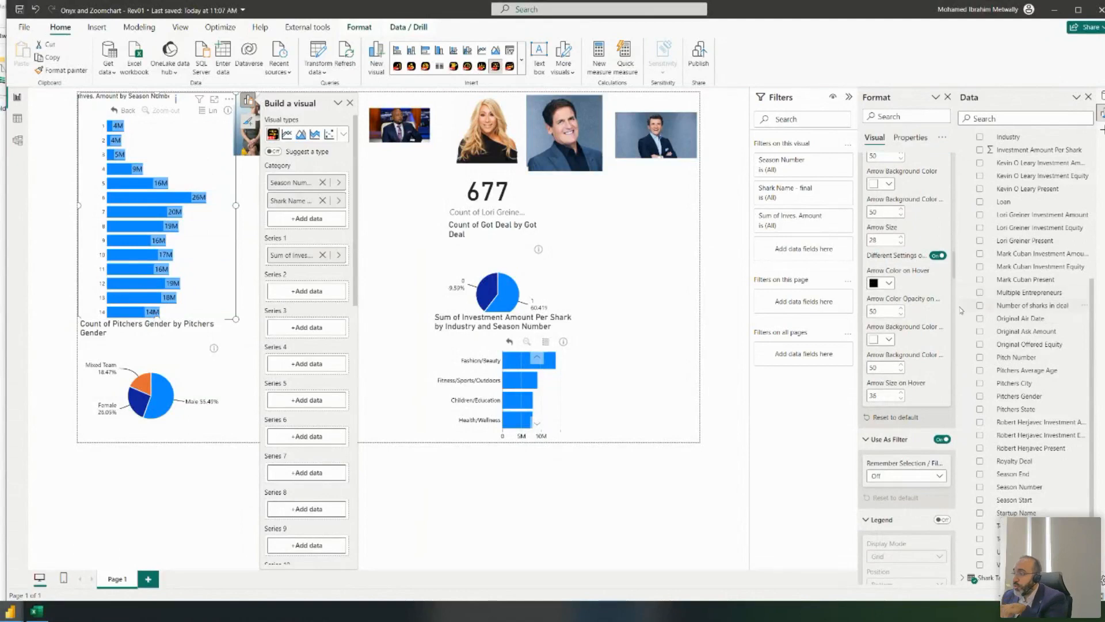
pyautogui.scroll(-6, 905, 352)
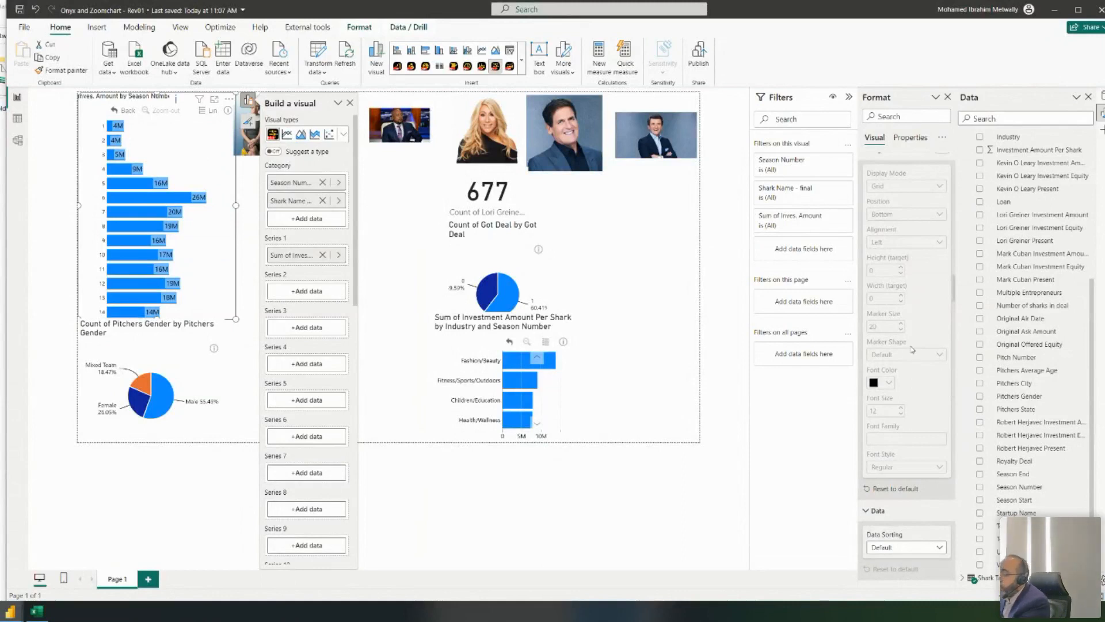
pyautogui.scroll(-10, 905, 355)
pyautogui.scroll(-10, 907, 340)
pyautogui.scroll(-2, 916, 316)
pyautogui.scroll(7, 898, 262)
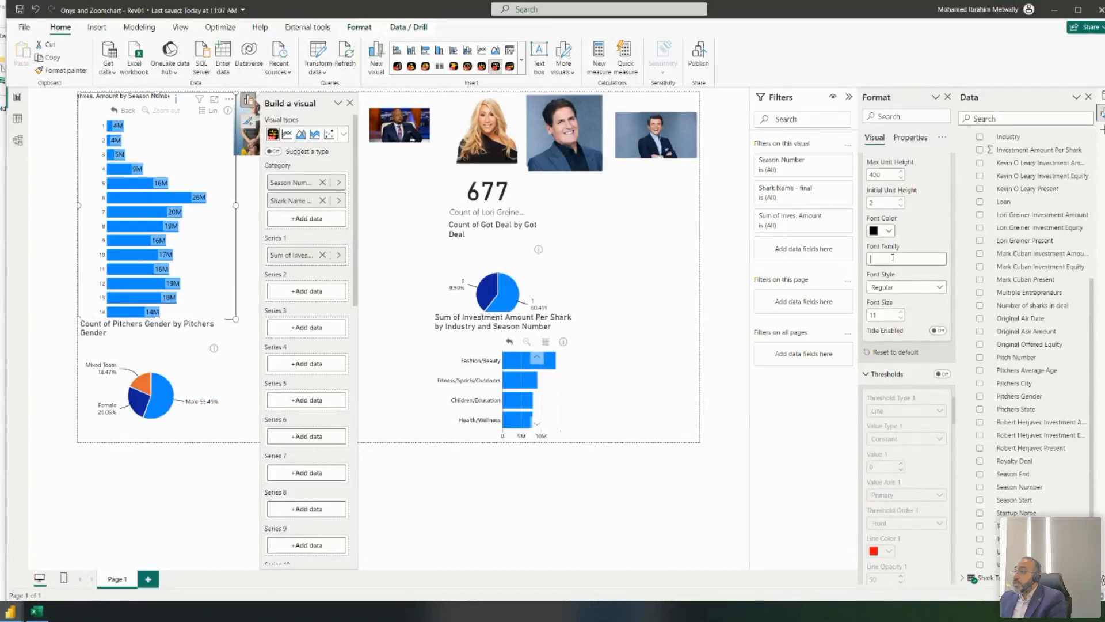
pyautogui.scroll(1, 893, 258)
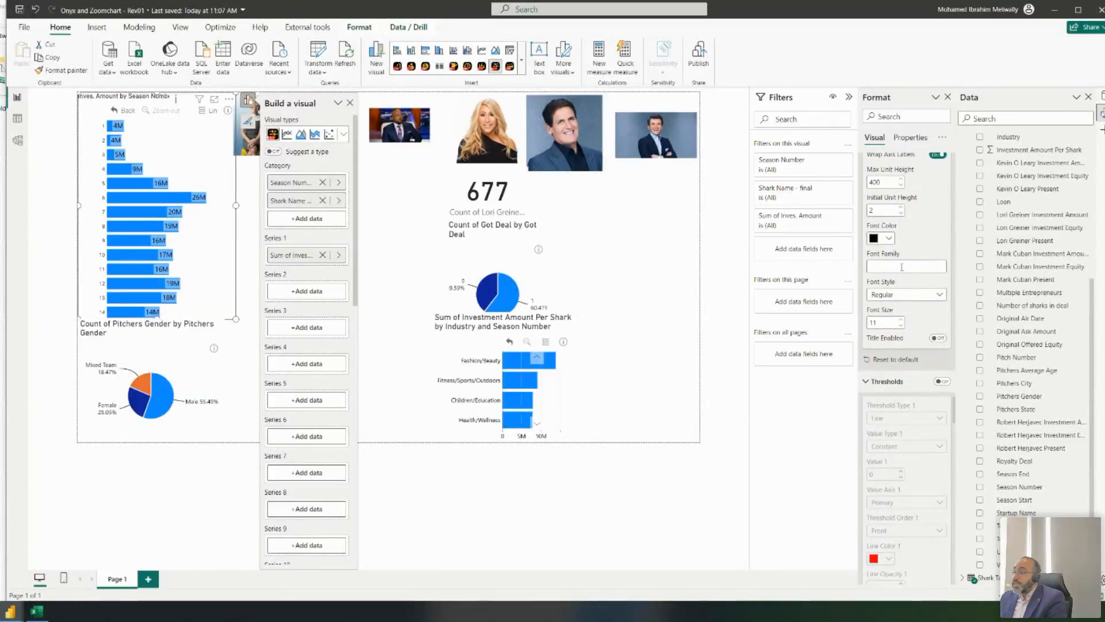
pyautogui.click(907, 269)
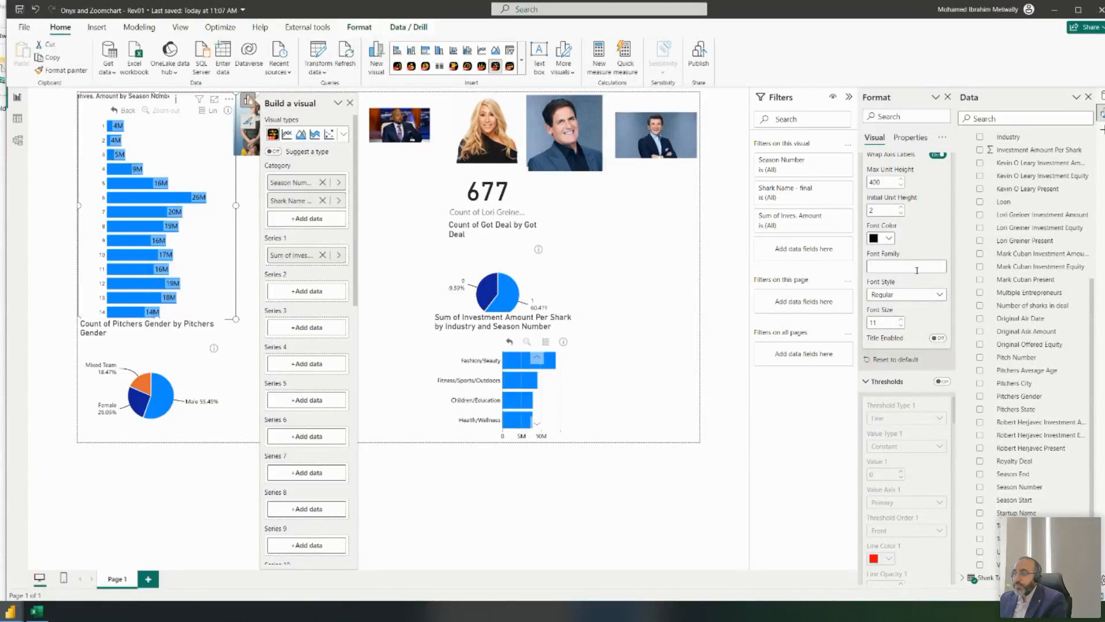
# - Set the axis labels to the Din font at size 12, previewing it on a drilled-in season
pyautogui.write('Arial')
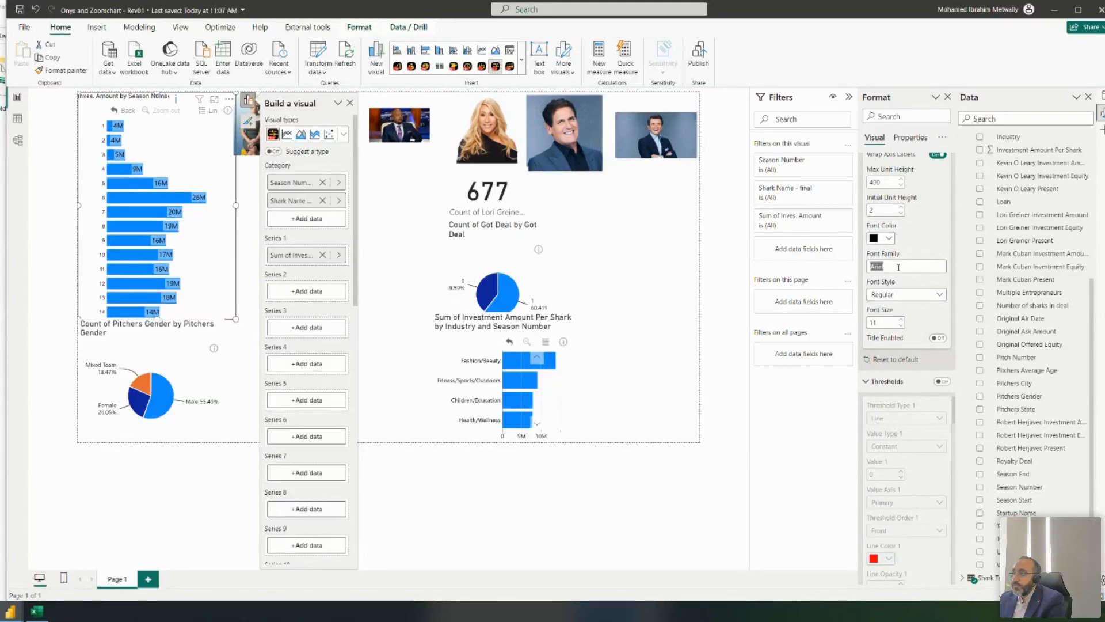
pyautogui.write('Din')
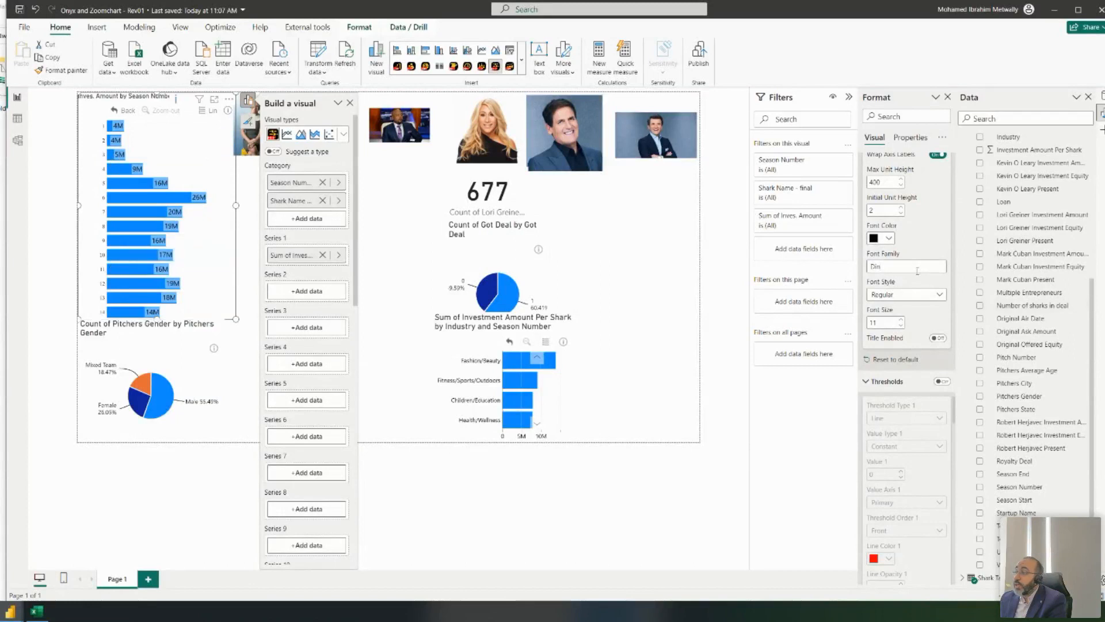
pyautogui.press('BackSpace')
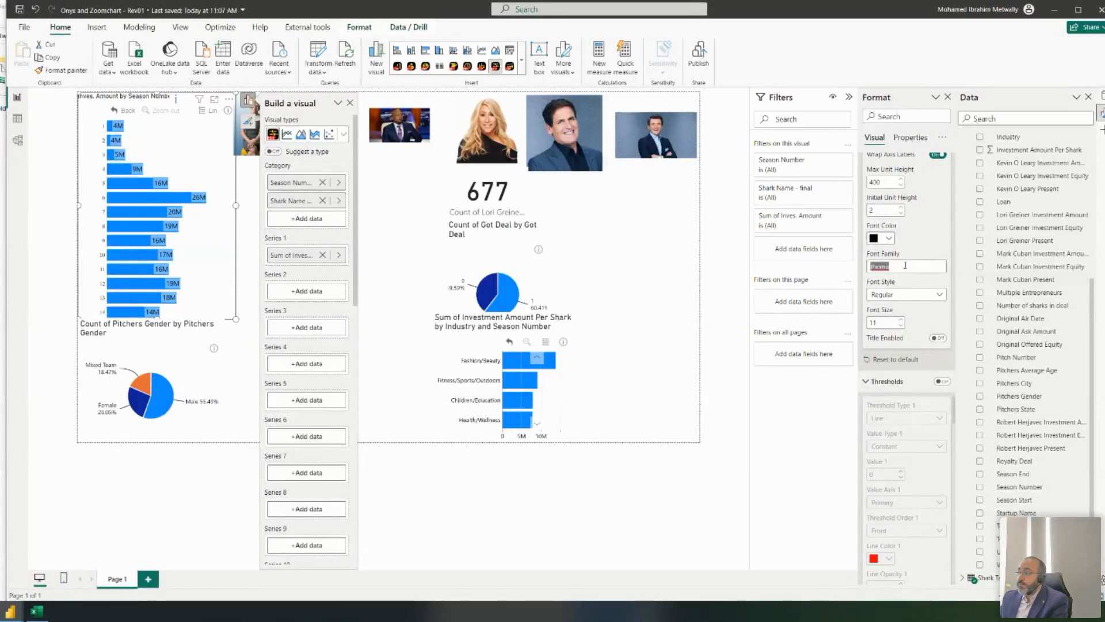
pyautogui.write('ari')
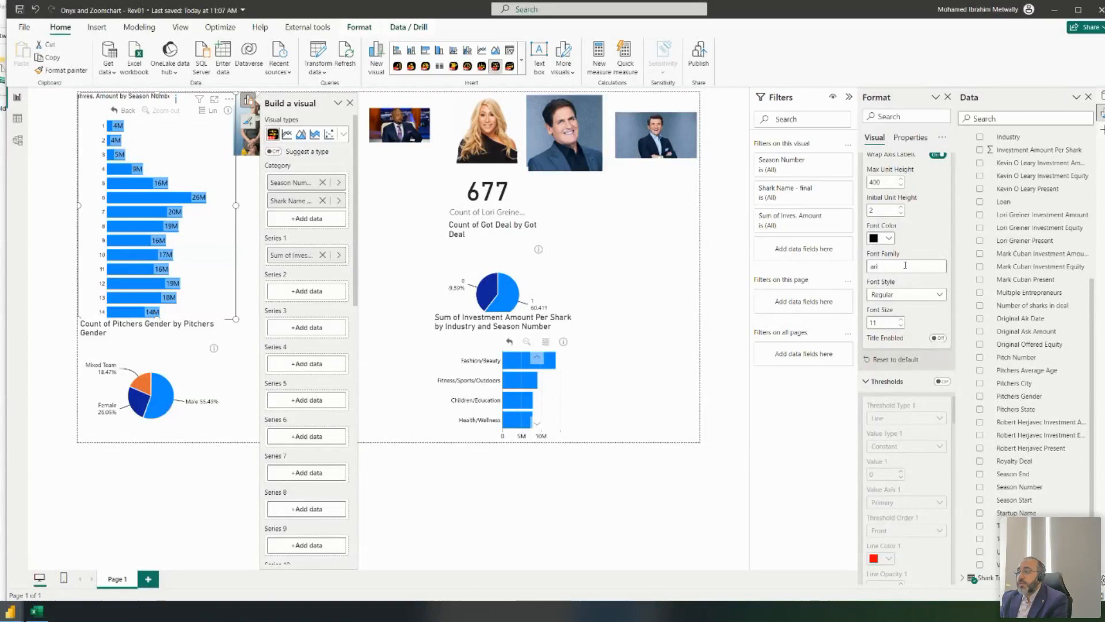
pyautogui.write('Din')
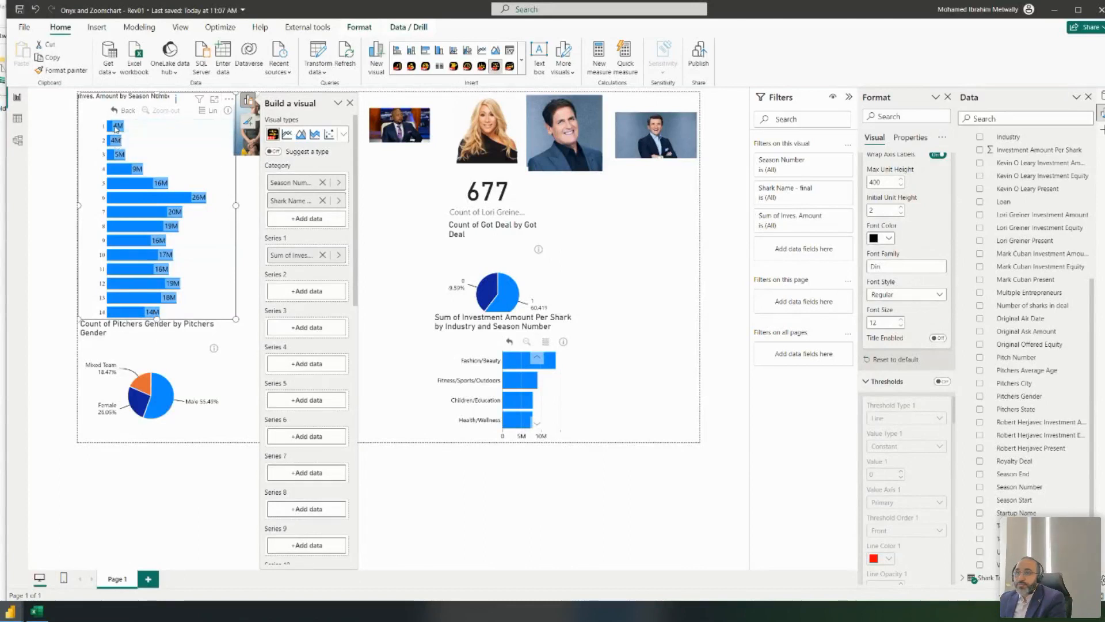
pyautogui.click(145, 127)
# - Return the chart to its season-level bars and scroll down to Fill Color Settings
pyautogui.click(122, 110)
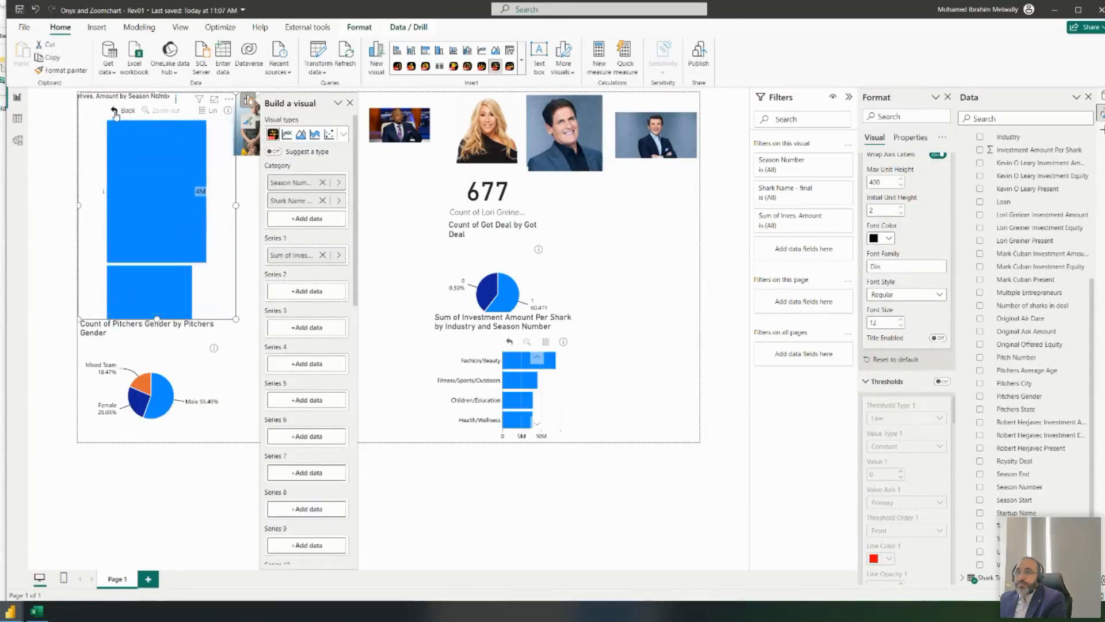
pyautogui.scroll(-3, 902, 297)
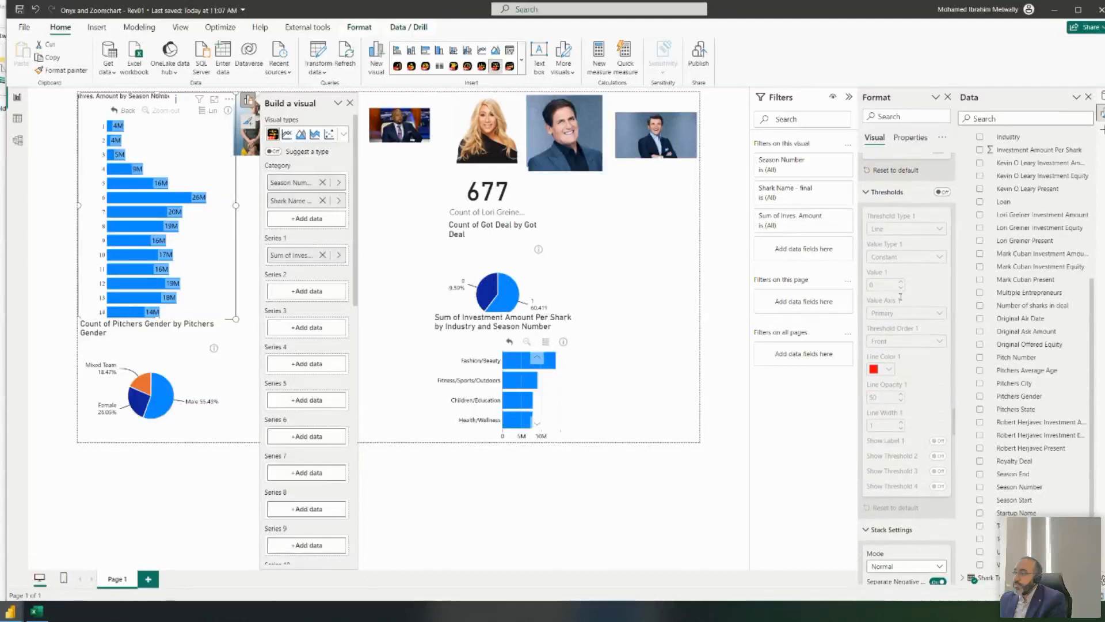
pyautogui.scroll(-5, 902, 297)
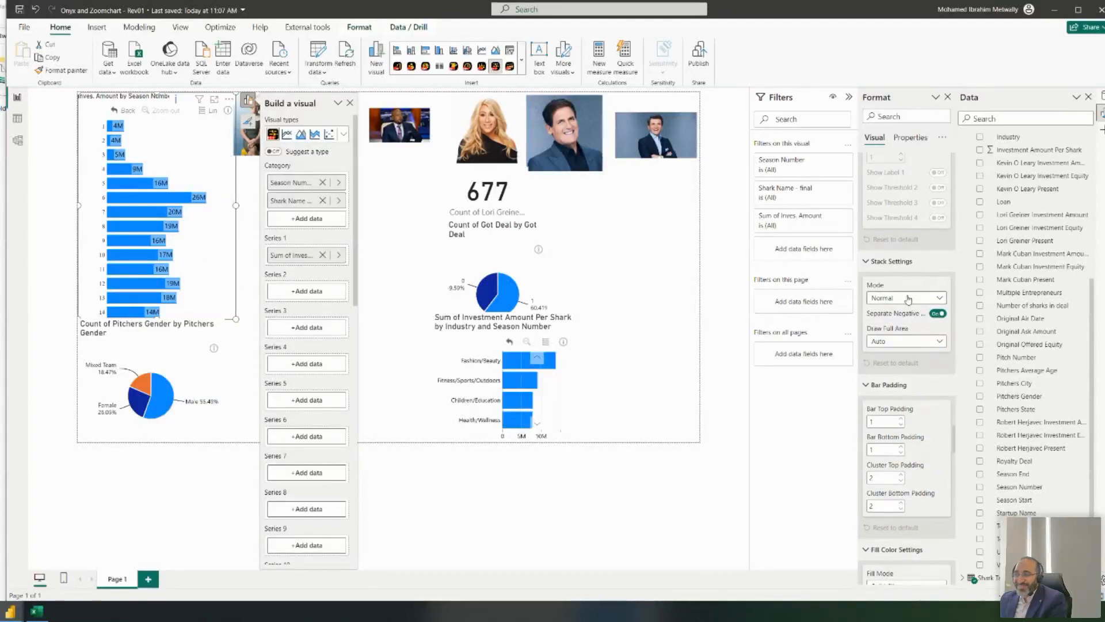
pyautogui.scroll(-4, 909, 298)
pyautogui.scroll(-1, 908, 298)
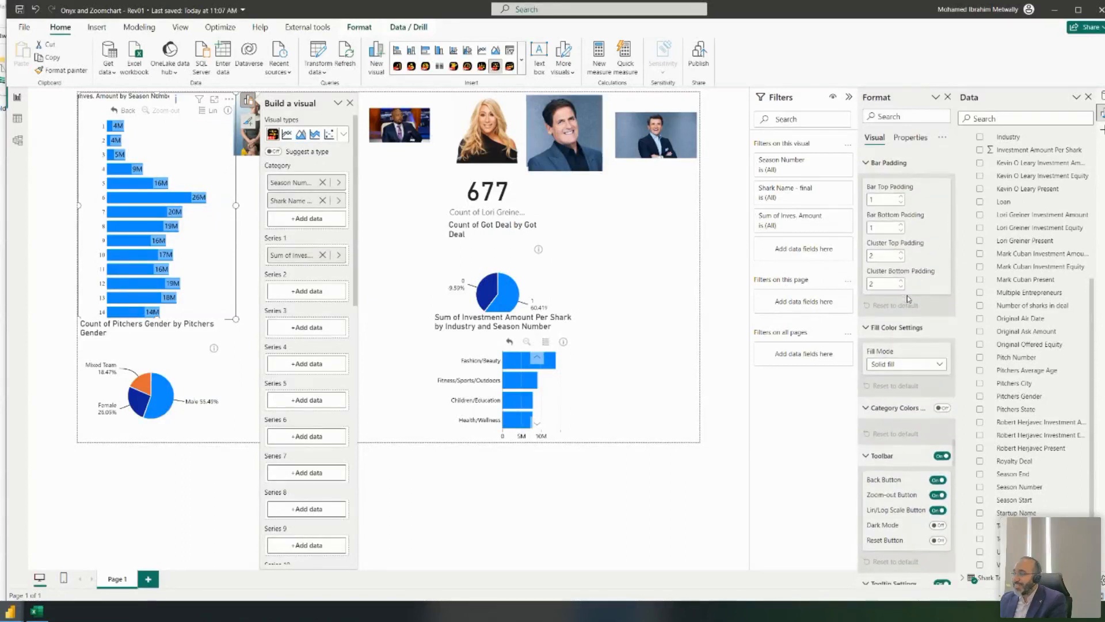
pyautogui.scroll(-2, 908, 299)
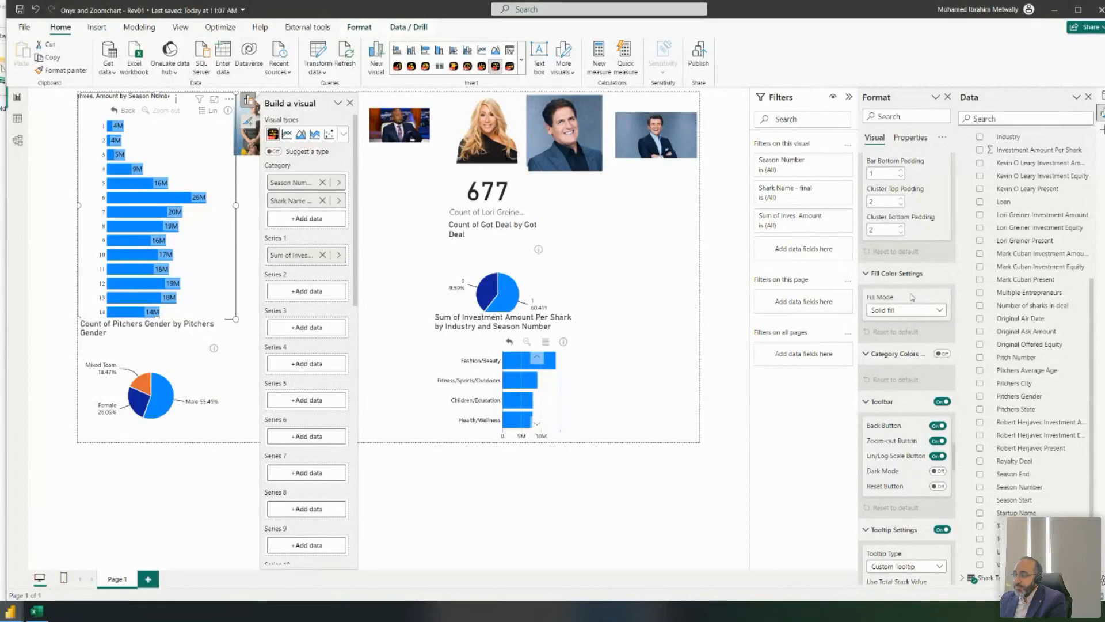
# - Check the bar Fill Mode options and keep the bars on Solid fill
pyautogui.click(911, 310)
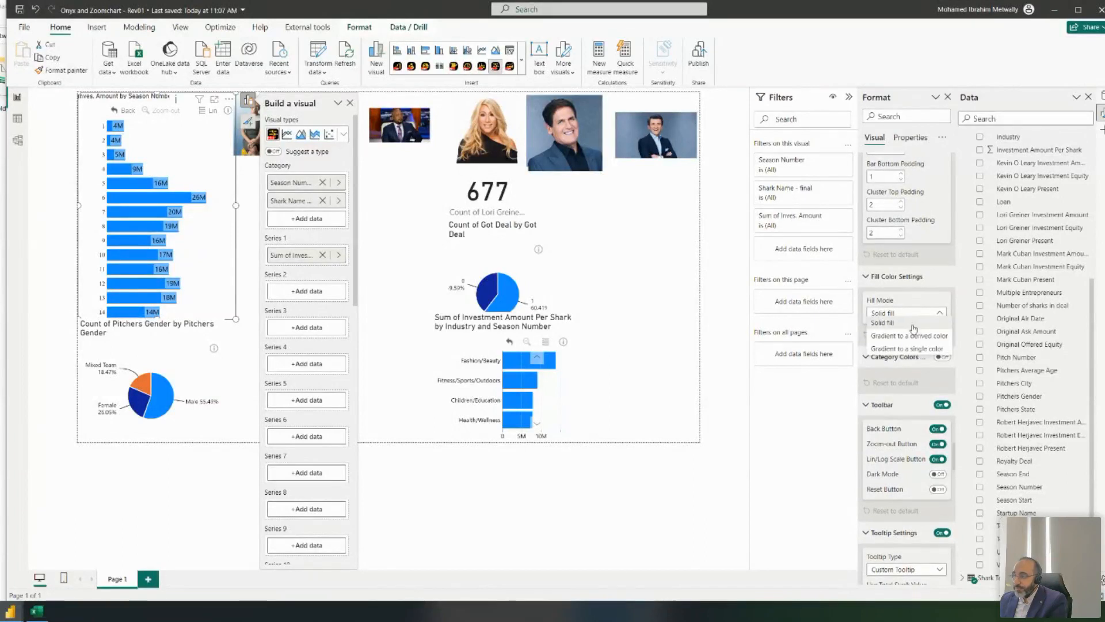
pyautogui.click(914, 310)
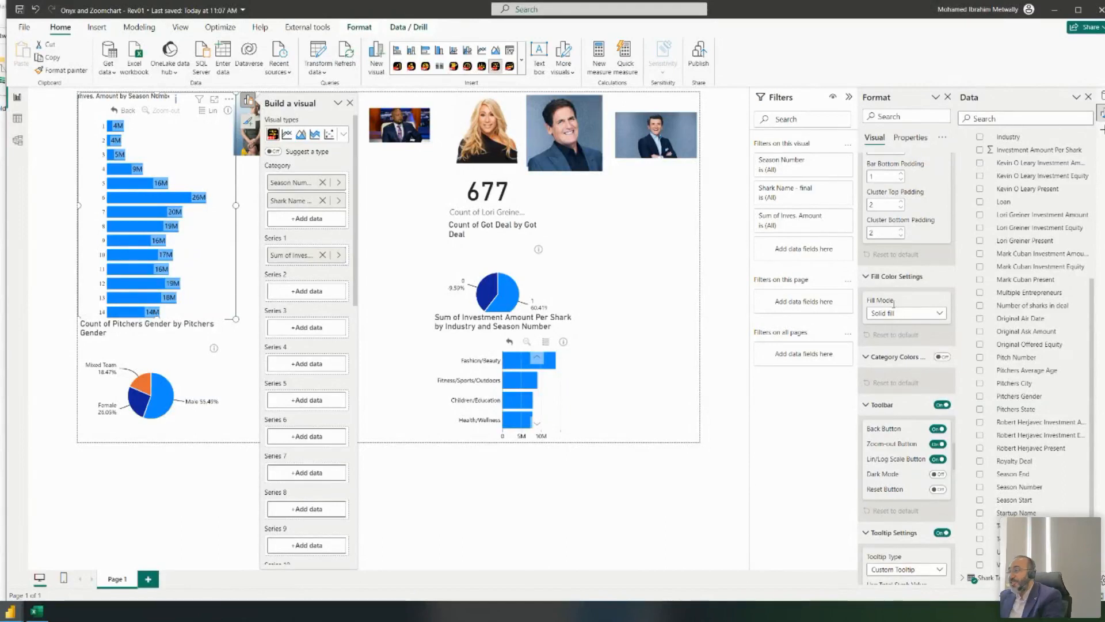
pyautogui.scroll(3, 894, 301)
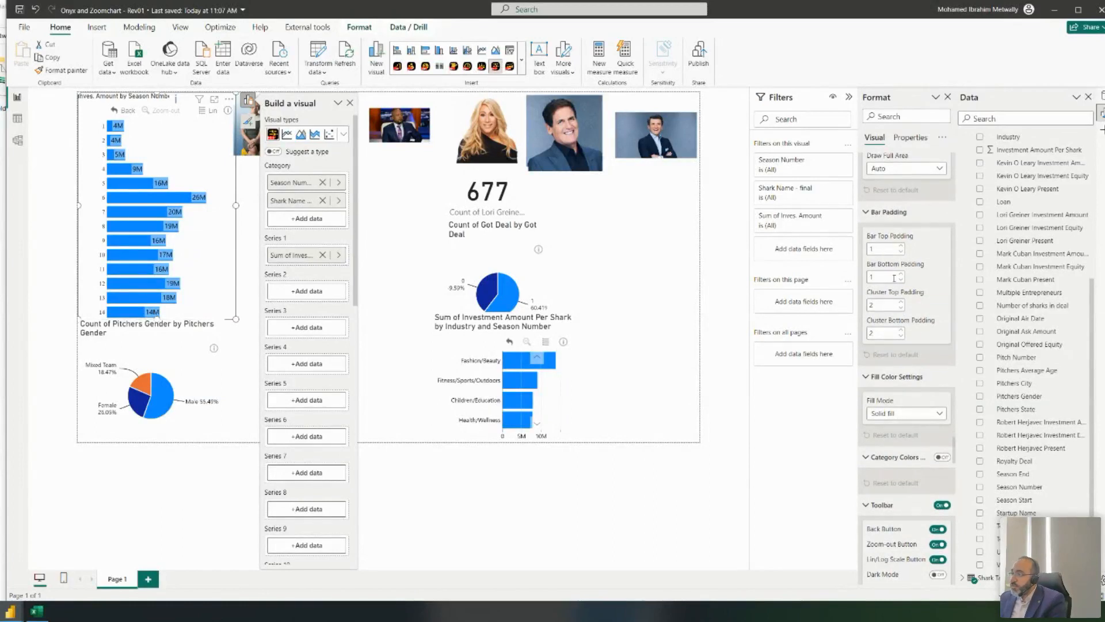
pyautogui.scroll(-5, 918, 286)
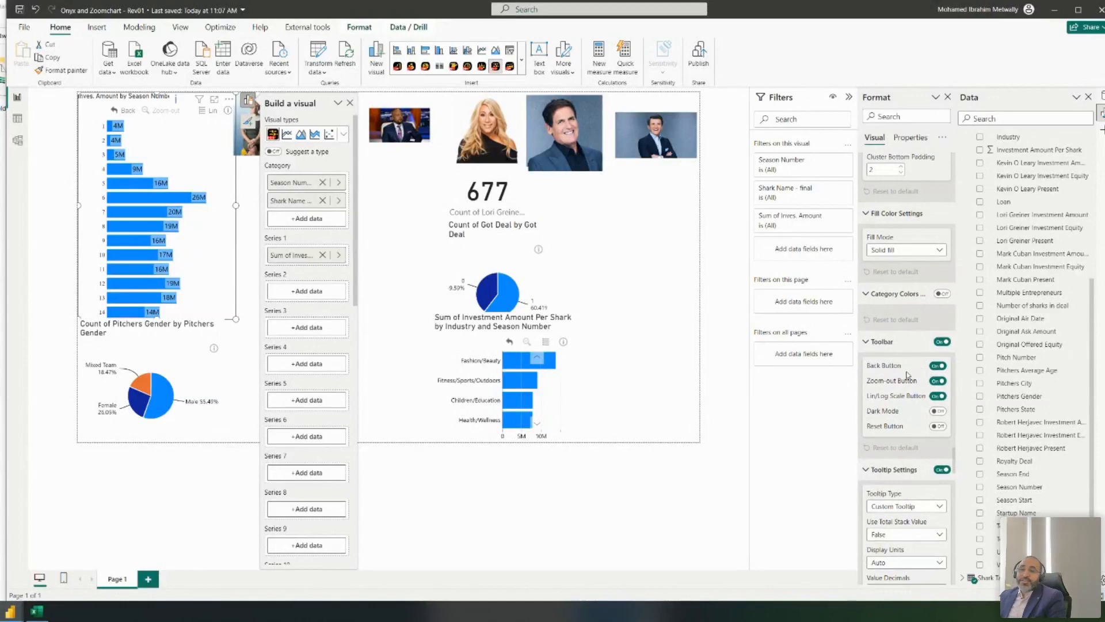
# - Try the toolbar toggles: Back, Zoom-out, Lin/Log, Dark Mode and Reset, leaving Lin/Log off
pyautogui.click(938, 366)
pyautogui.click(938, 380)
pyautogui.click(938, 396)
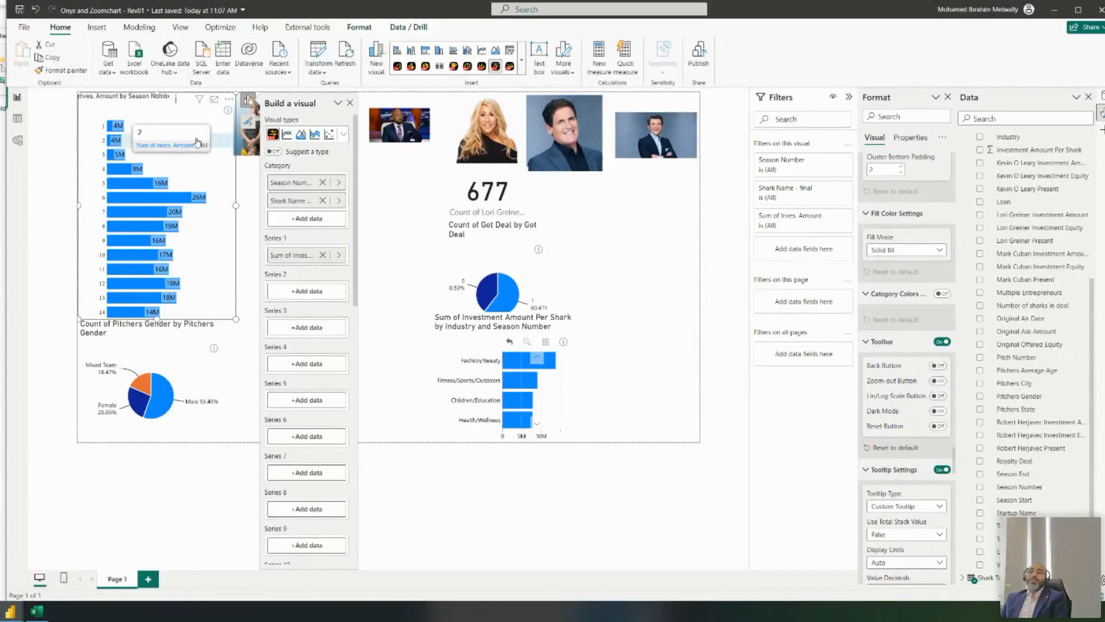
pyautogui.click(945, 367)
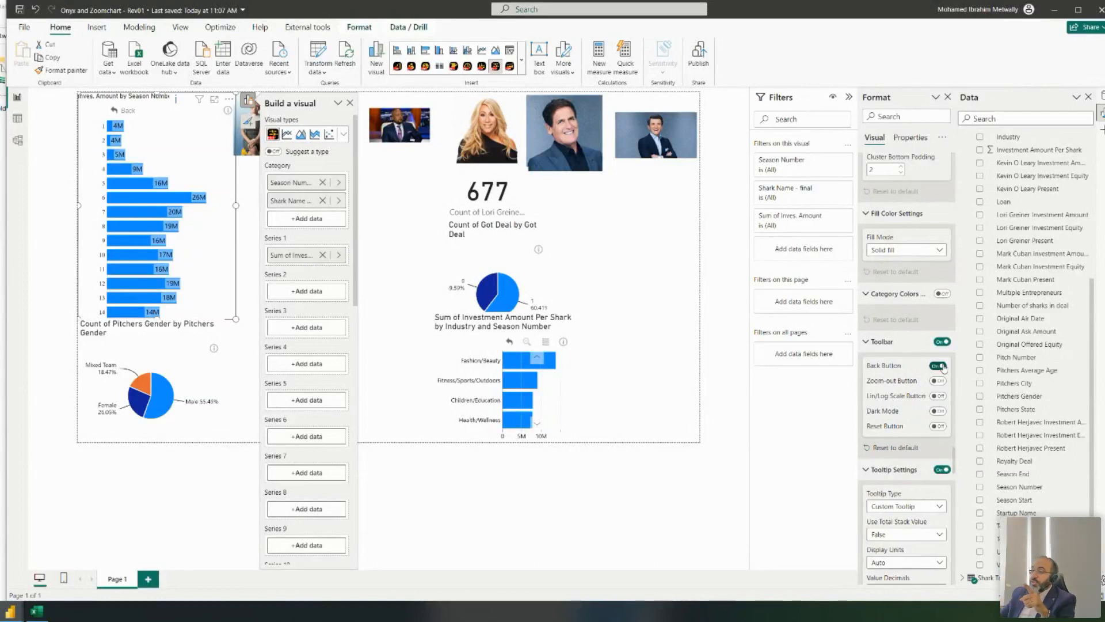
pyautogui.click(938, 381)
pyautogui.click(938, 396)
pyautogui.click(938, 411)
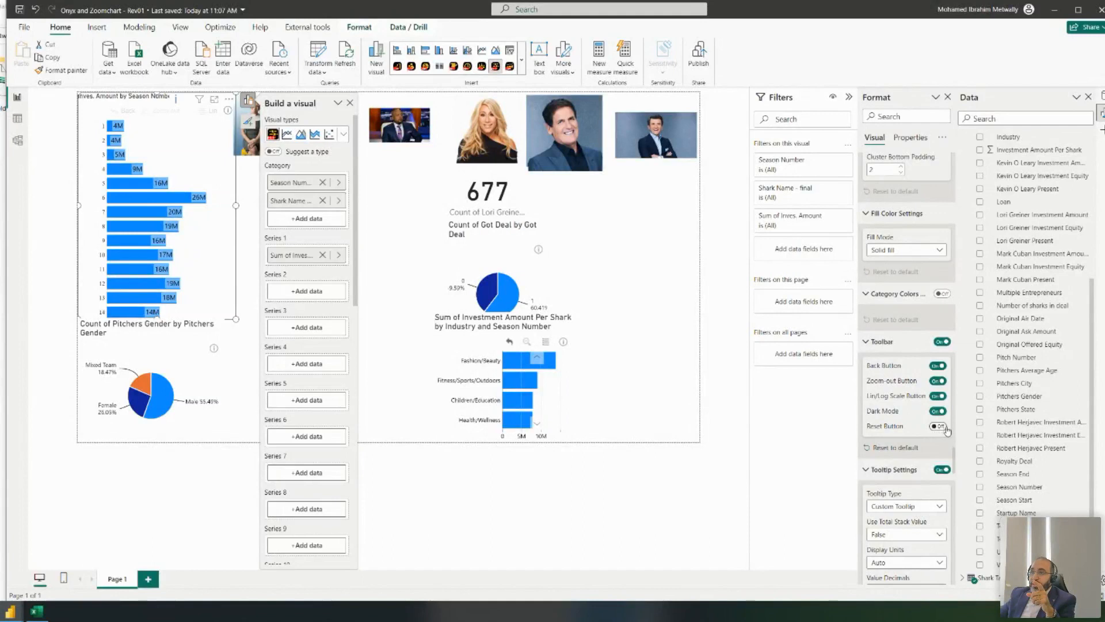
pyautogui.click(939, 427)
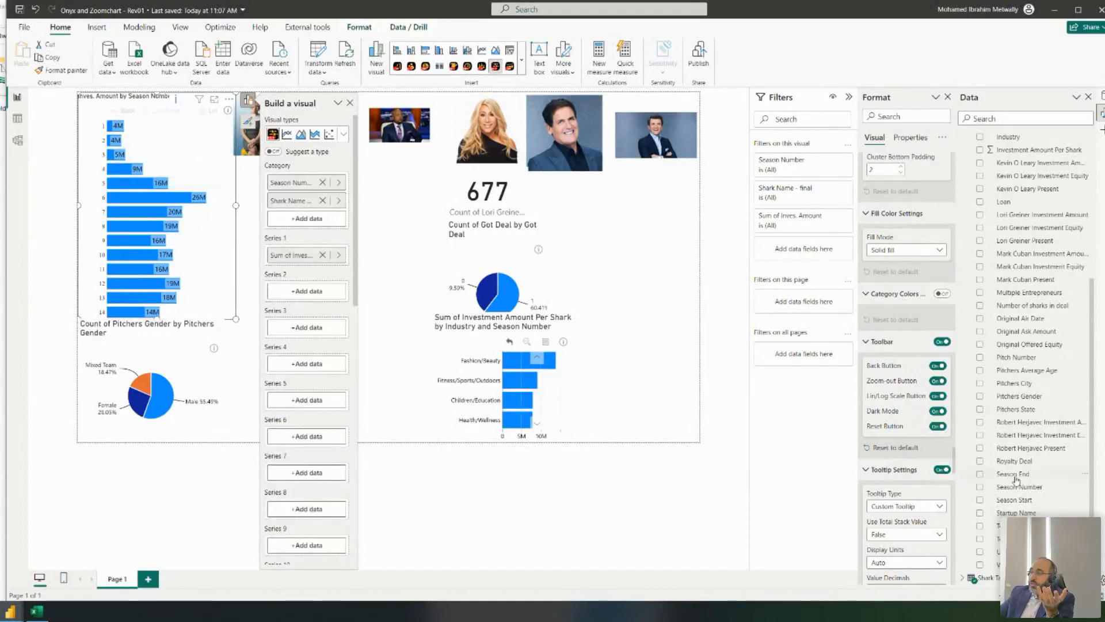
pyautogui.click(937, 411)
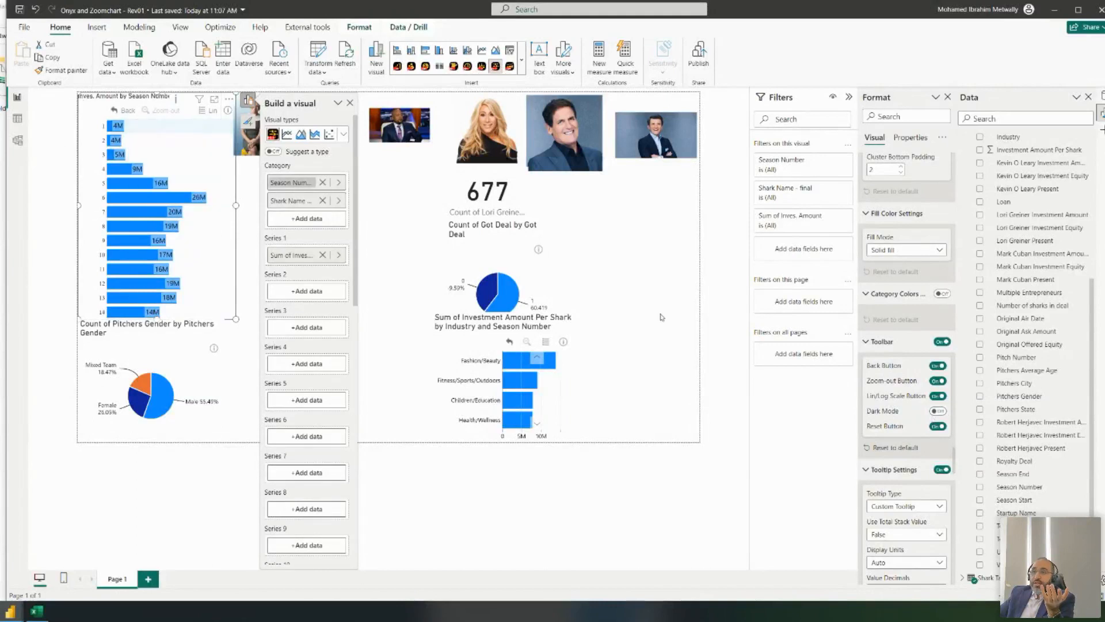
pyautogui.click(943, 397)
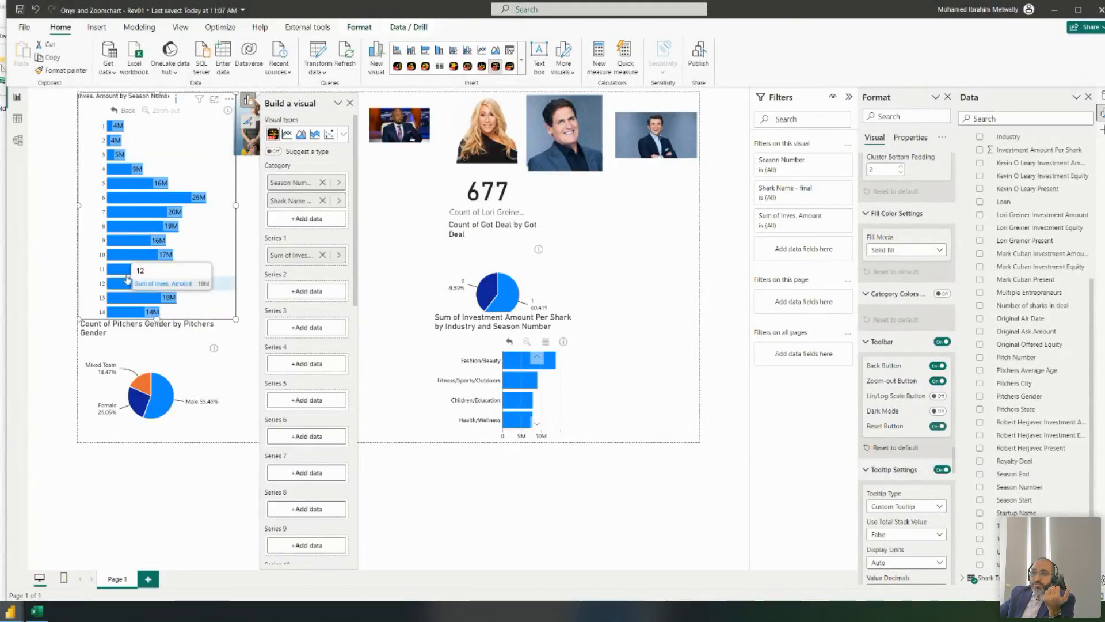
# - Test the toolbar by drilling into seasons 3 and 5 and returning to the season bars
pyautogui.click(128, 153)
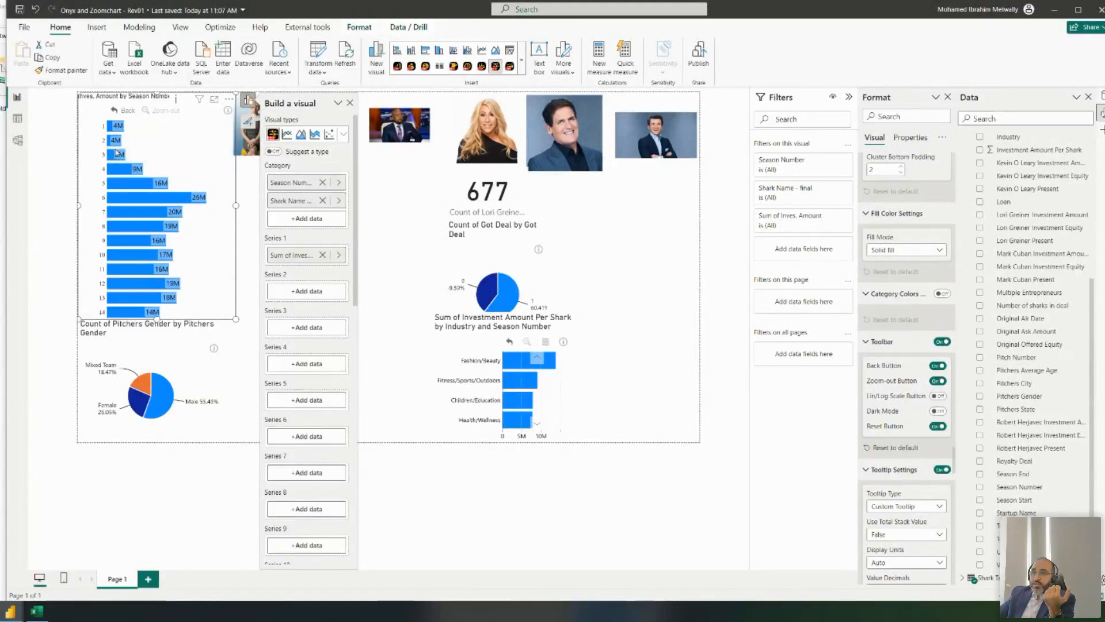
pyautogui.click(198, 111)
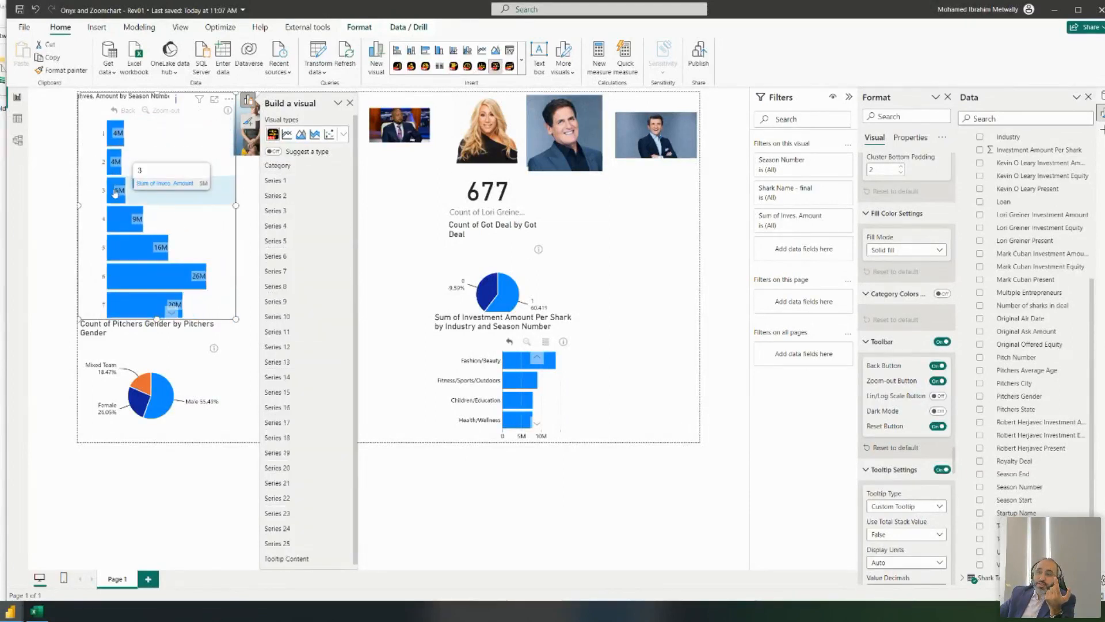
pyautogui.scroll(-4, 93, 293)
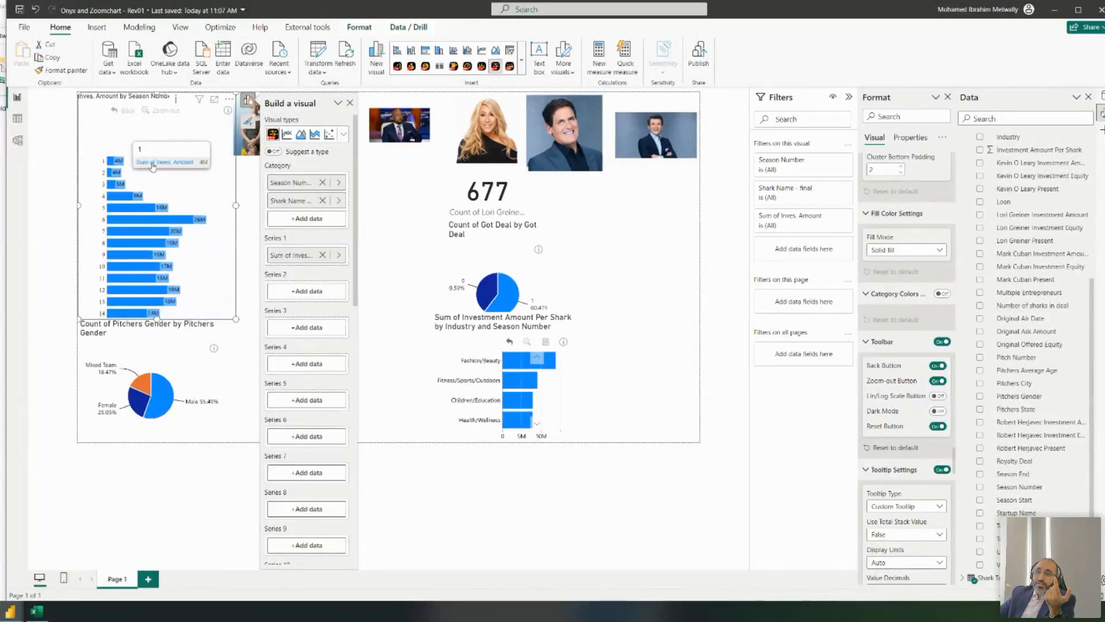
pyautogui.click(112, 183)
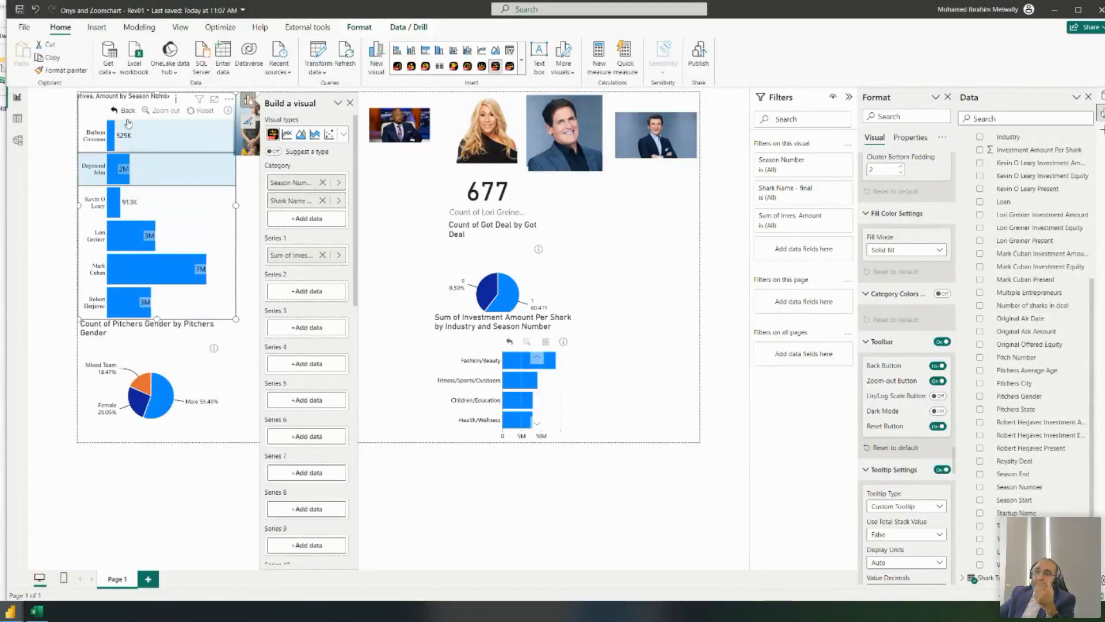
pyautogui.click(182, 111)
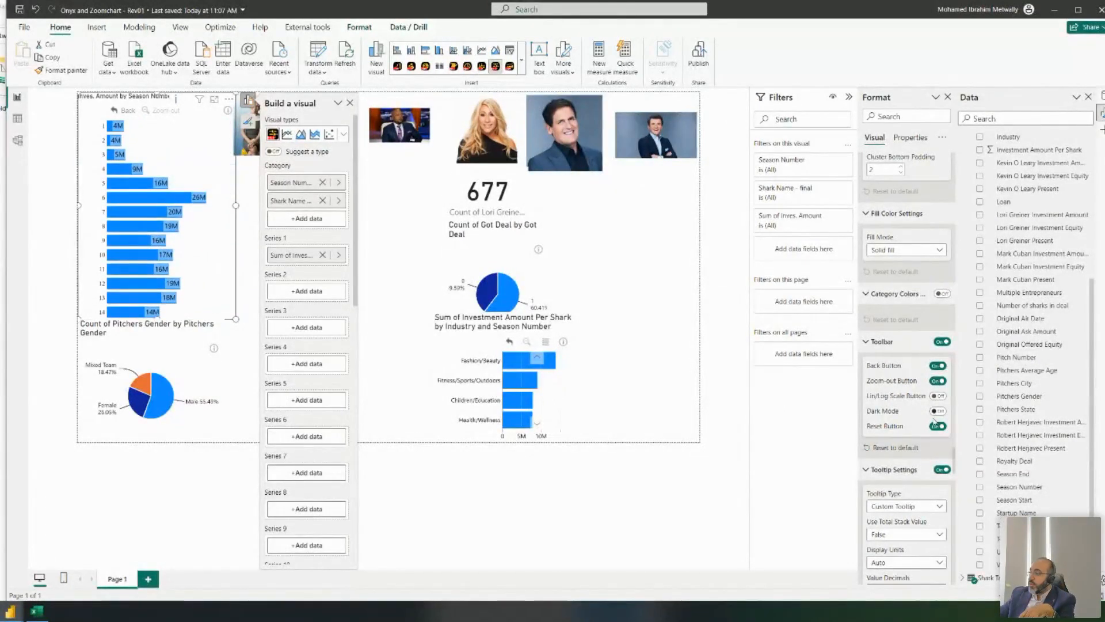
# - Keep the Back and Zoom-out buttons on and remove the Reset button from the toolbar
pyautogui.click(938, 380)
pyautogui.click(937, 365)
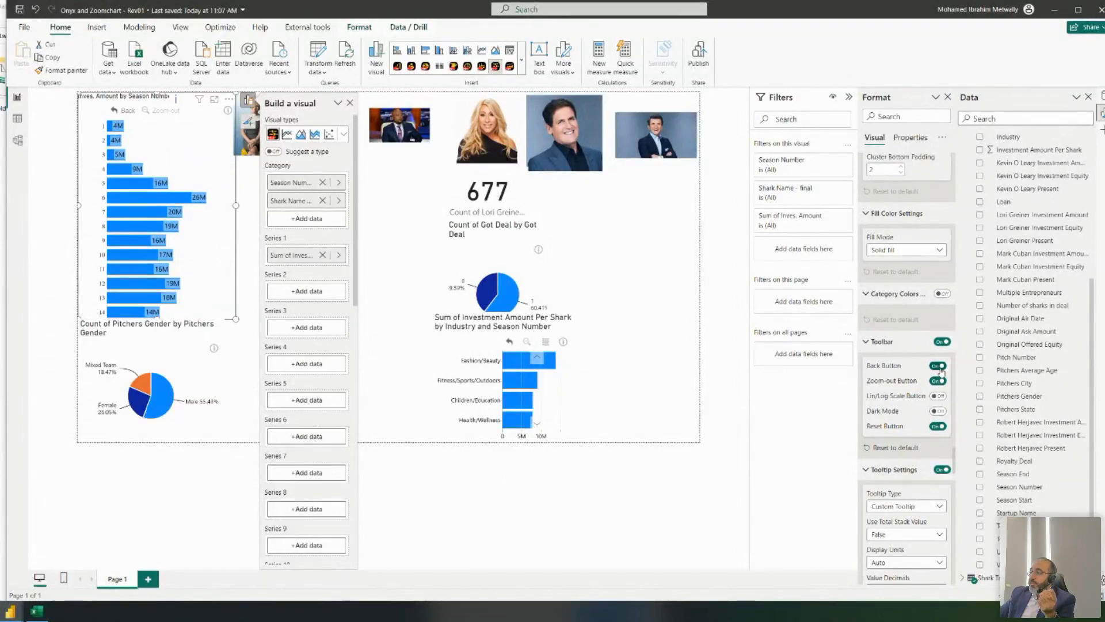
pyautogui.click(938, 366)
pyautogui.click(939, 380)
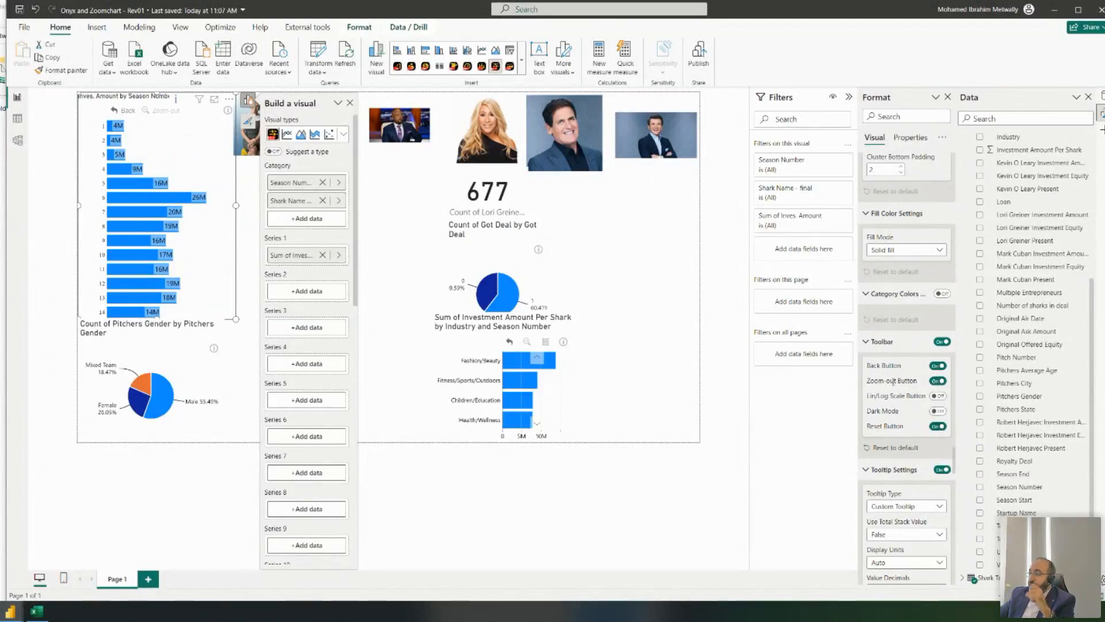
pyautogui.scroll(-3, 953, 453)
pyautogui.click(938, 251)
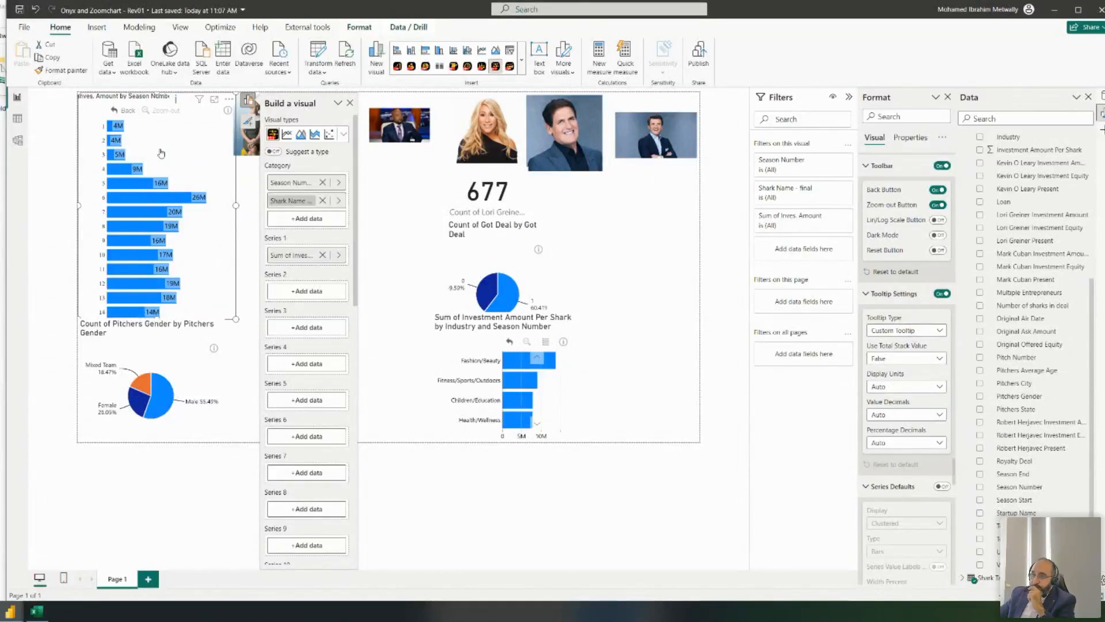
# - Switch the chart's tooltip to Power BI Tooltip and test it by drilling into season 3 and back
pyautogui.moveTo(139, 188)
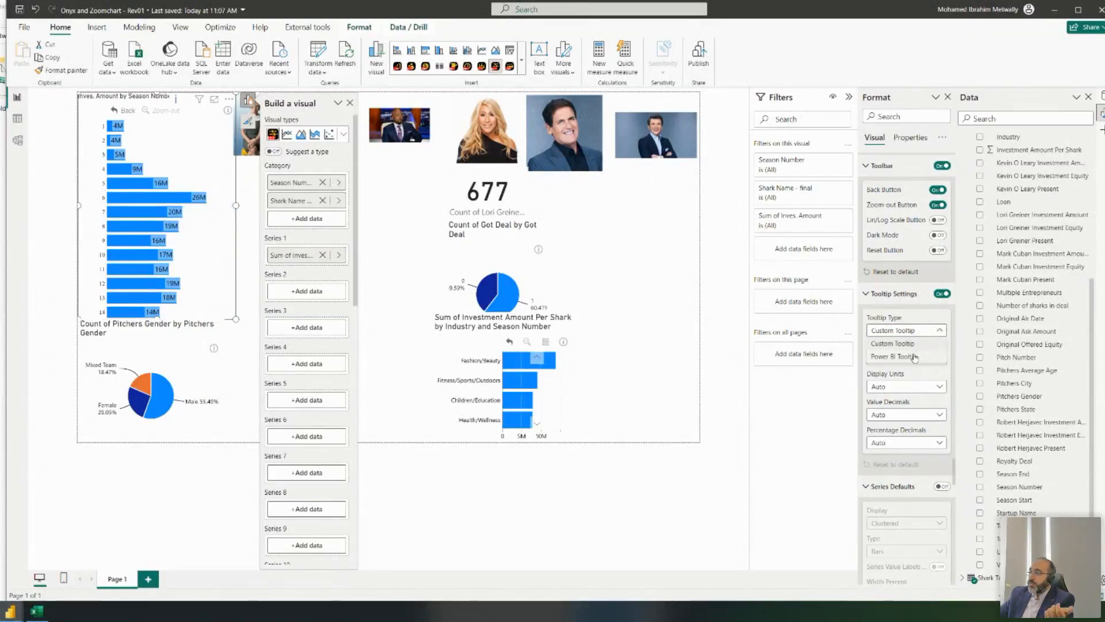
pyautogui.click(912, 356)
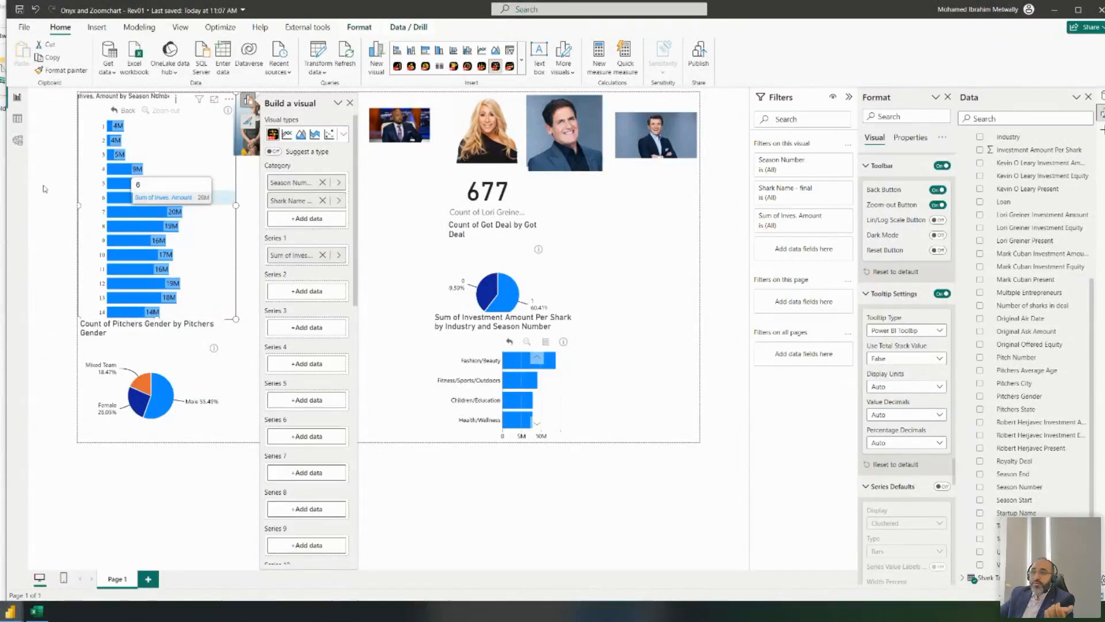
pyautogui.click(185, 158)
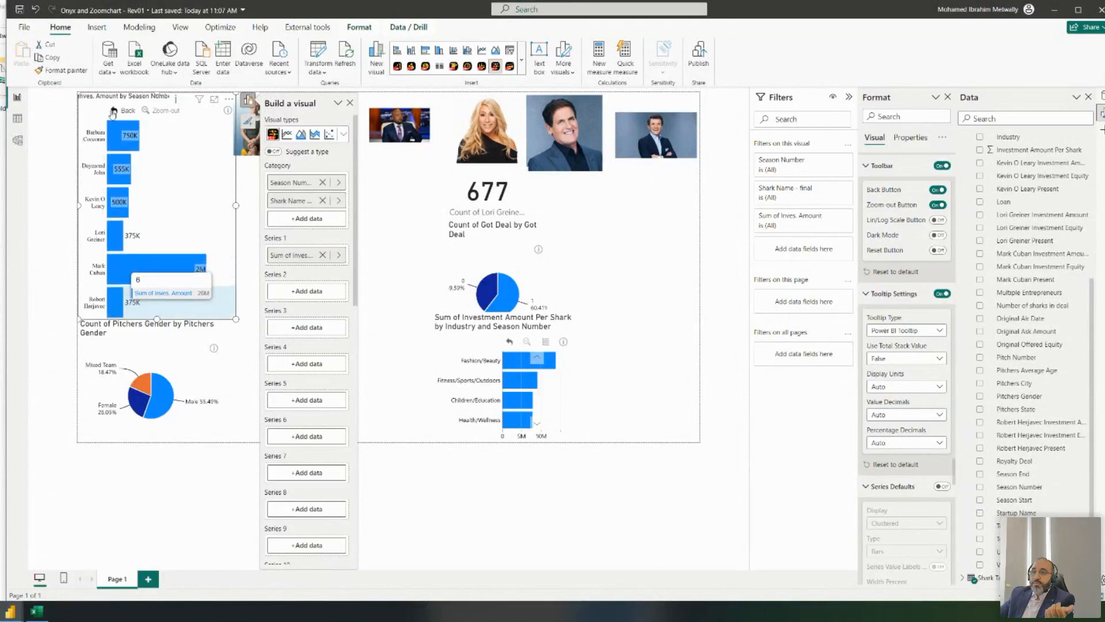
pyautogui.click(115, 111)
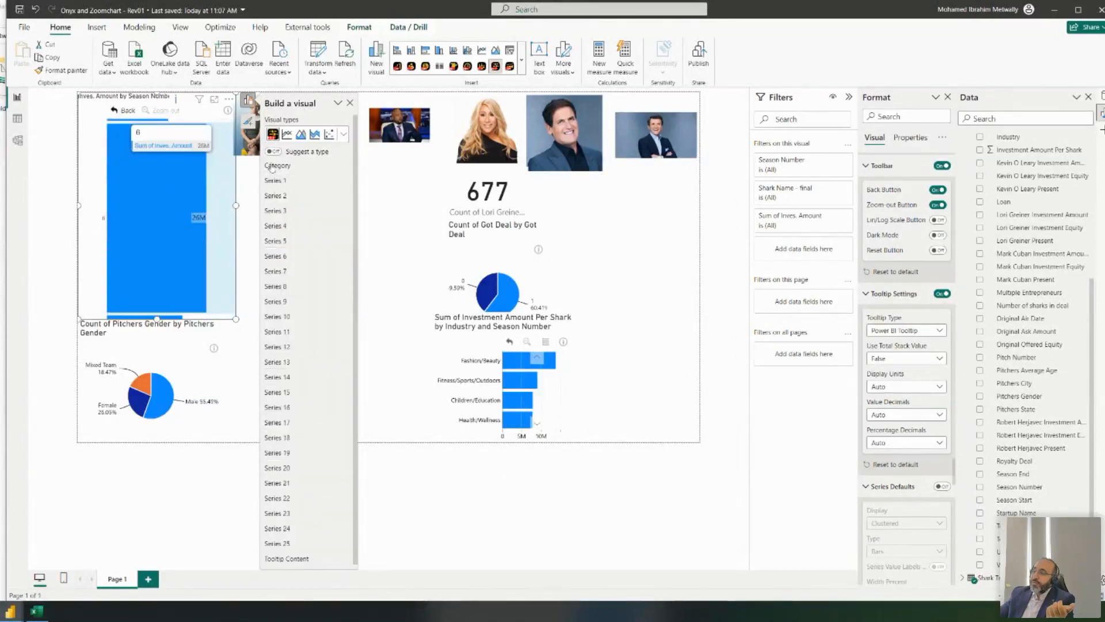
# - Compare Custom Tooltip with Power BI Tooltip, settling on Power BI Tooltip for the bars
pyautogui.click(896, 329)
pyautogui.click(900, 344)
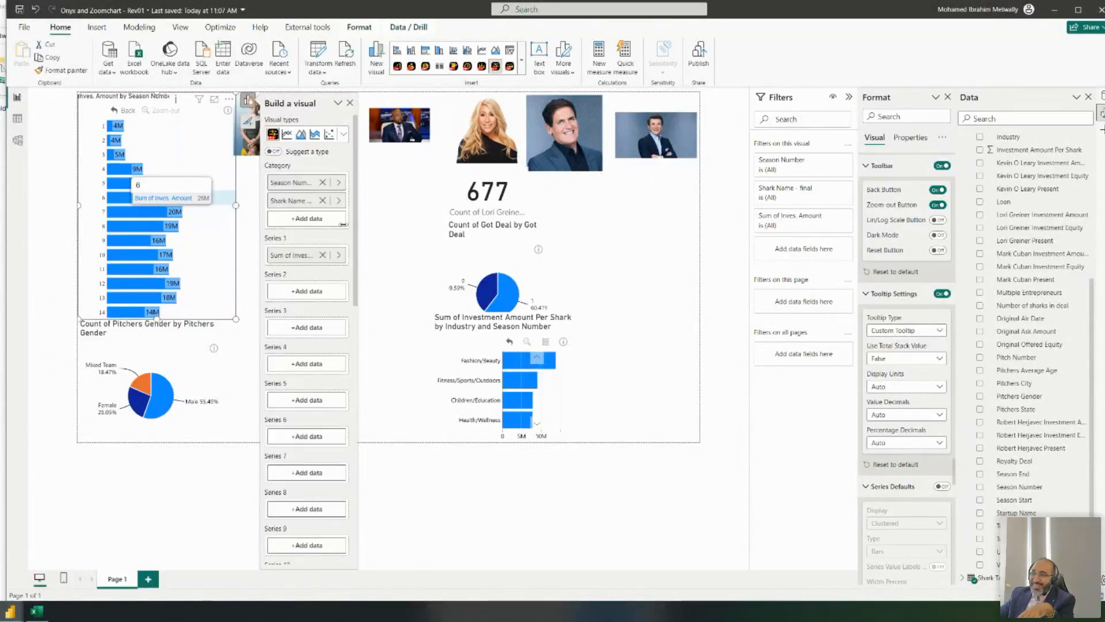
pyautogui.click(912, 332)
pyautogui.click(900, 357)
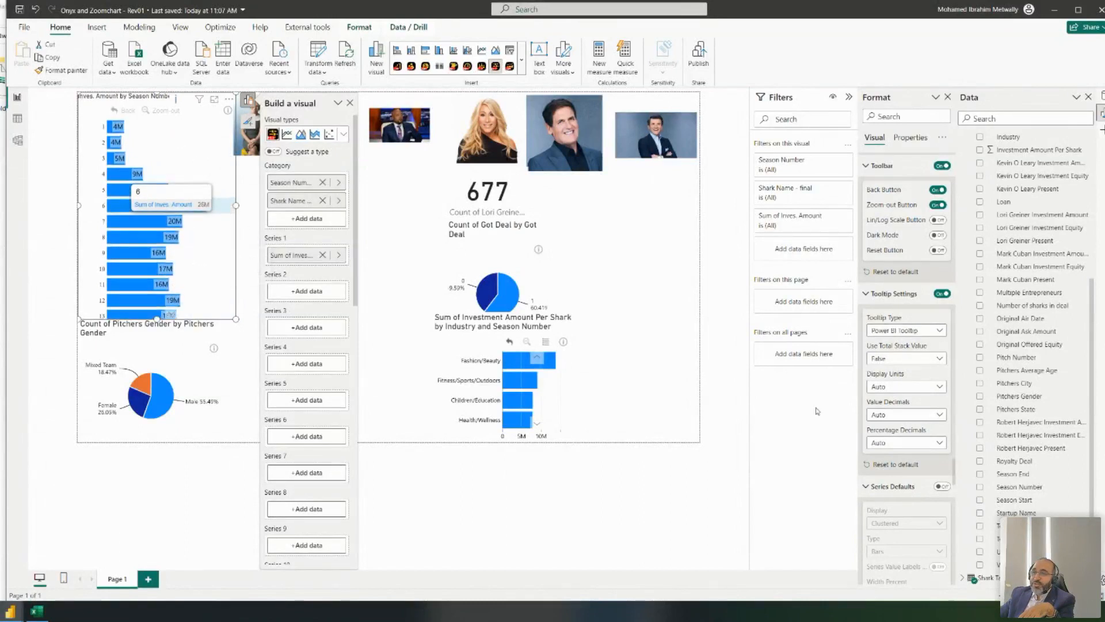
pyautogui.click(932, 333)
pyautogui.click(931, 344)
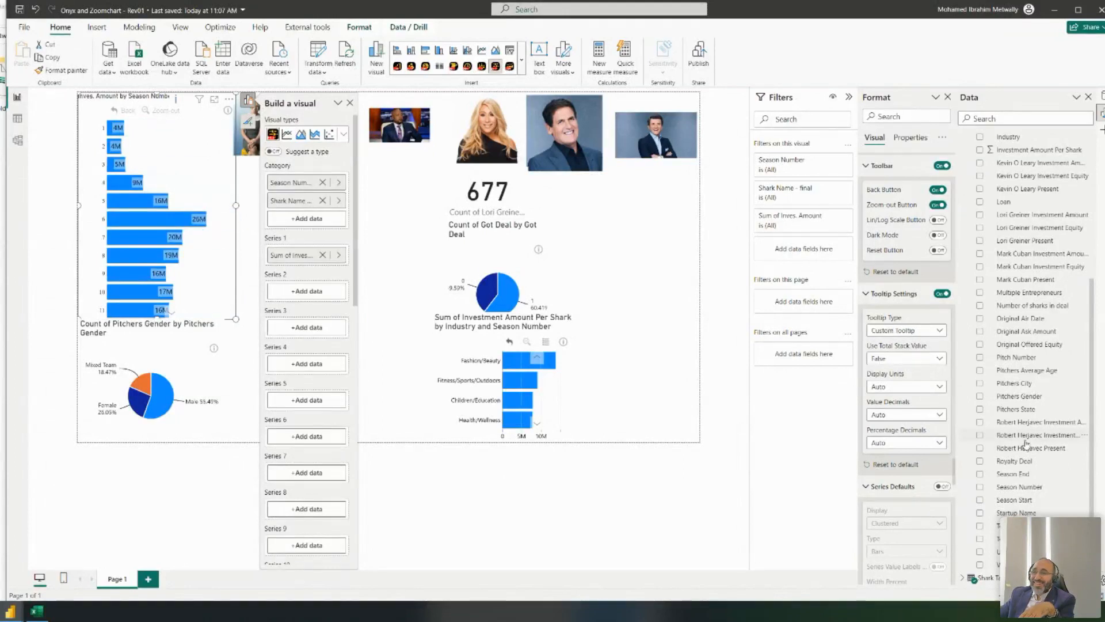
pyautogui.click(933, 331)
pyautogui.click(919, 358)
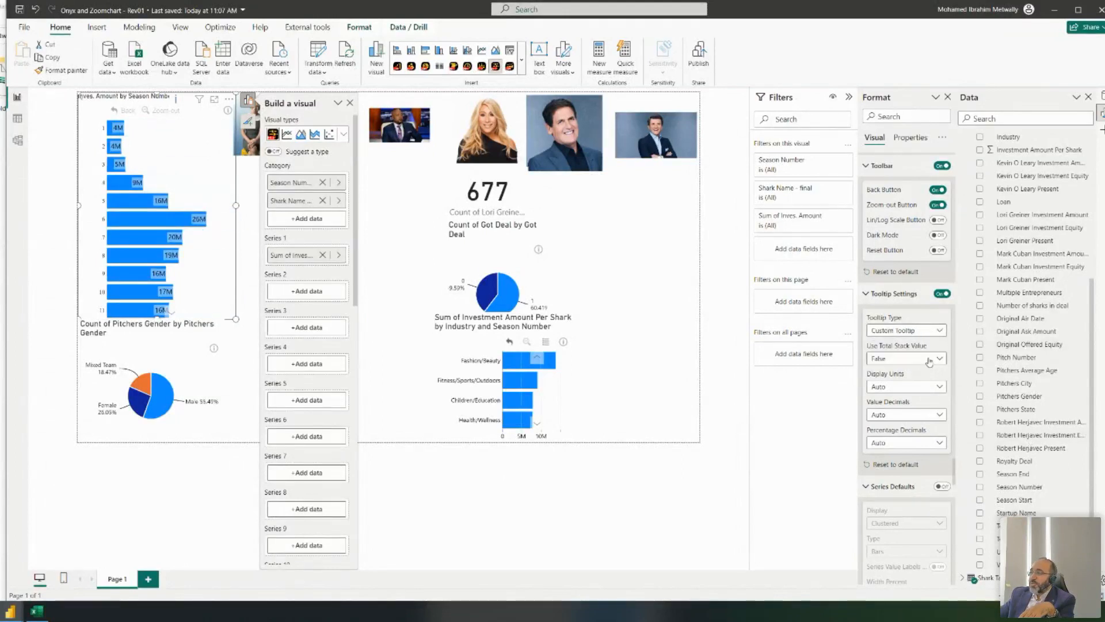
pyautogui.moveTo(157, 226)
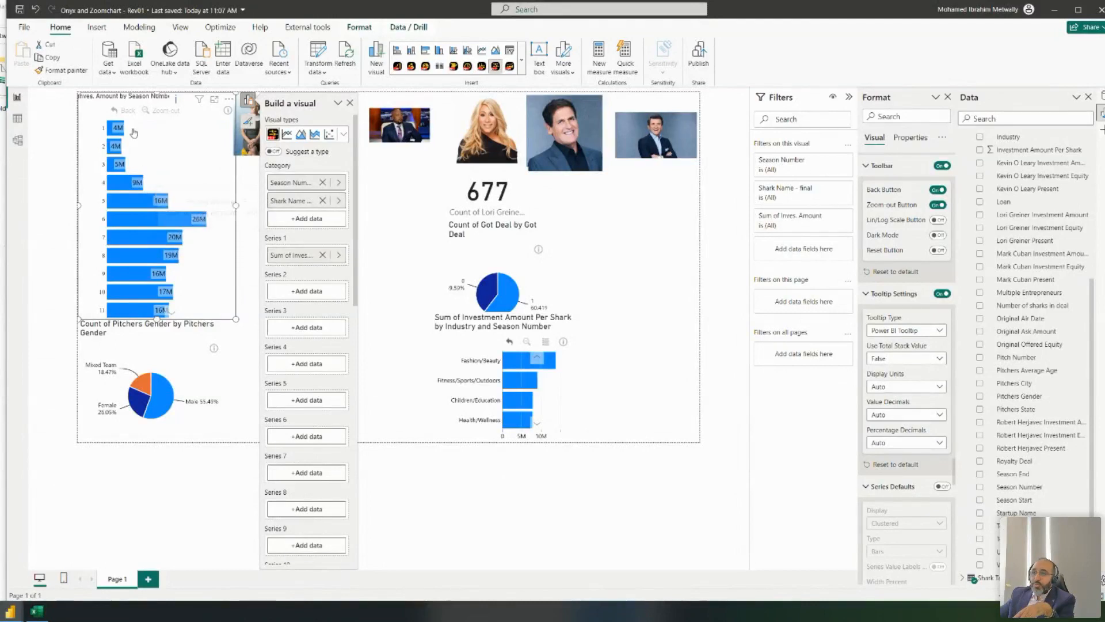
pyautogui.scroll(-5, 152, 202)
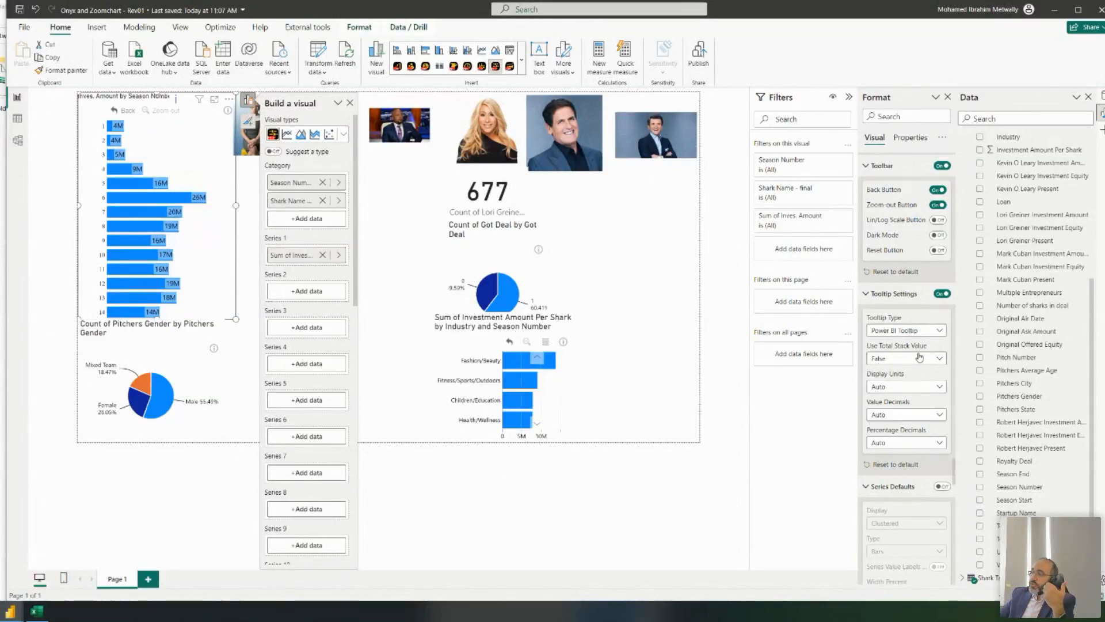
# - Review the Series 1 value labels' Use Total Stack Value choices (Auto, True, False), keeping Auto
pyautogui.scroll(-3, 929, 353)
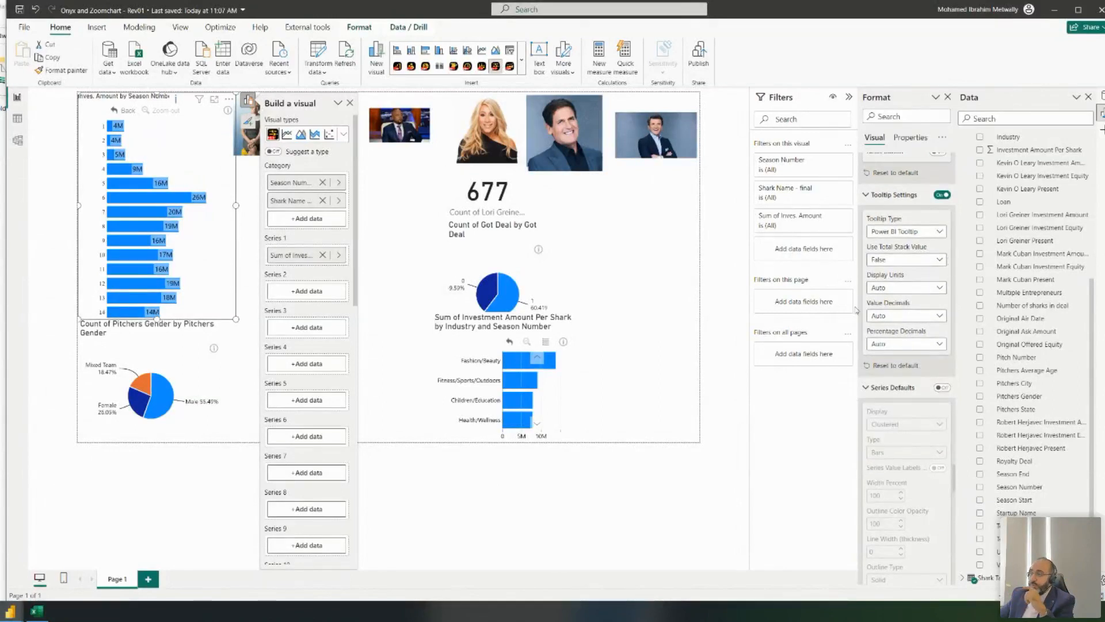
pyautogui.scroll(-10, 910, 306)
pyautogui.scroll(-9, 910, 305)
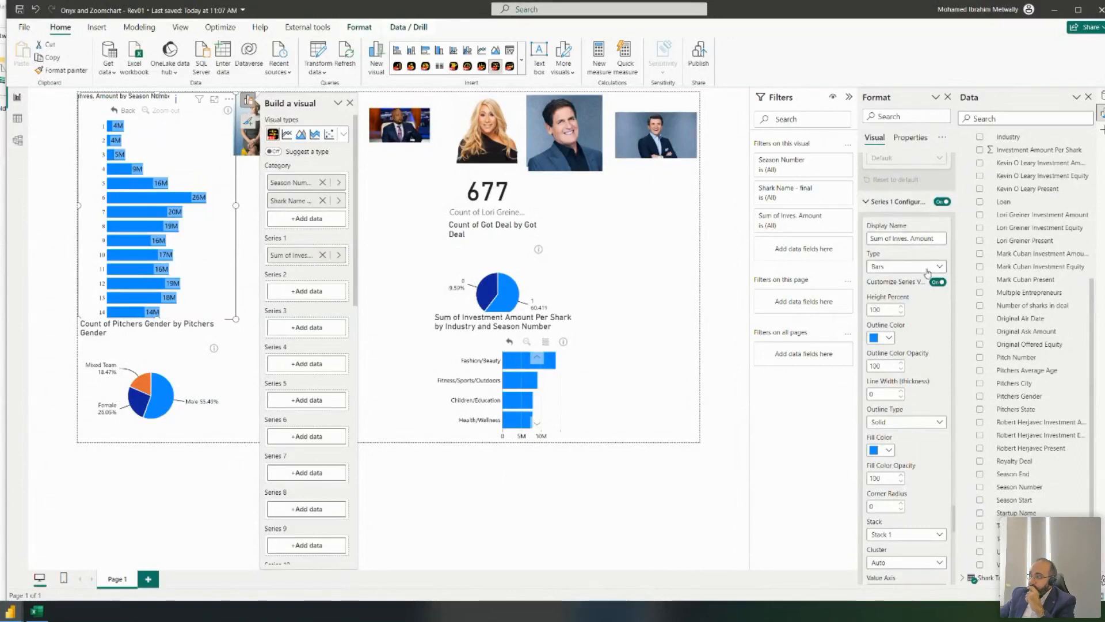
pyautogui.scroll(-6, 927, 275)
pyautogui.scroll(5, 927, 277)
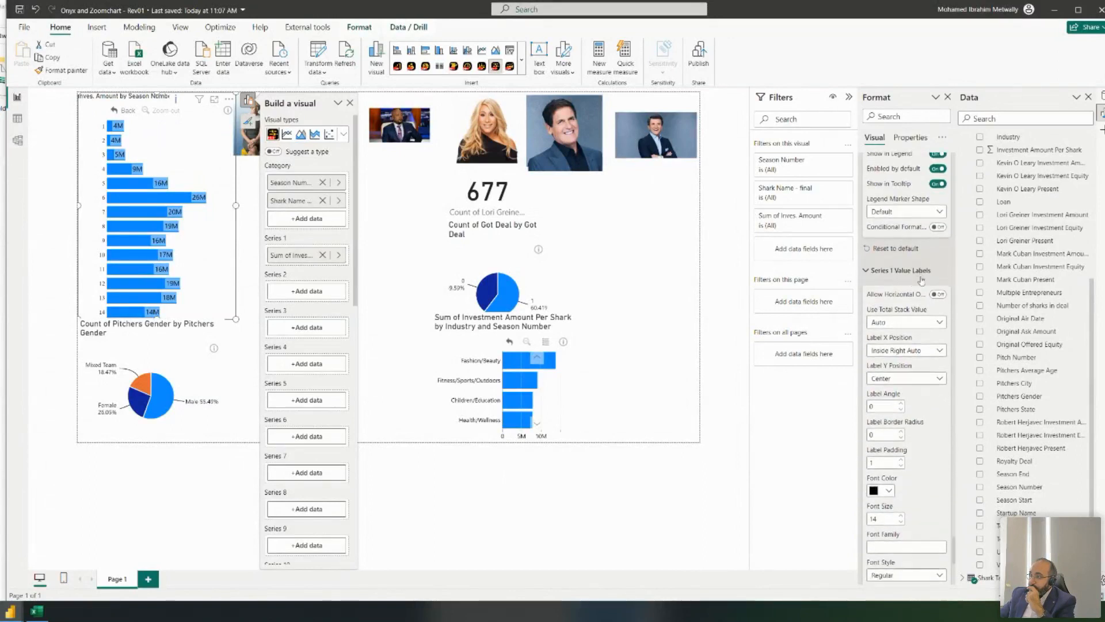
pyautogui.scroll(5, 933, 259)
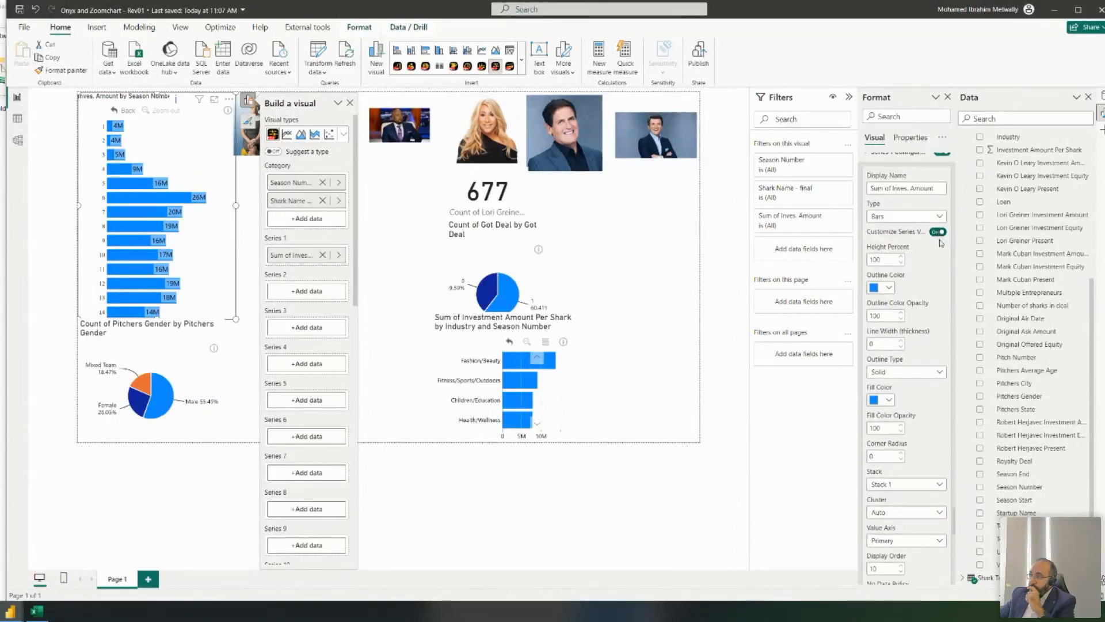
pyautogui.scroll(-6, 936, 264)
pyautogui.scroll(-2, 930, 286)
pyautogui.click(901, 373)
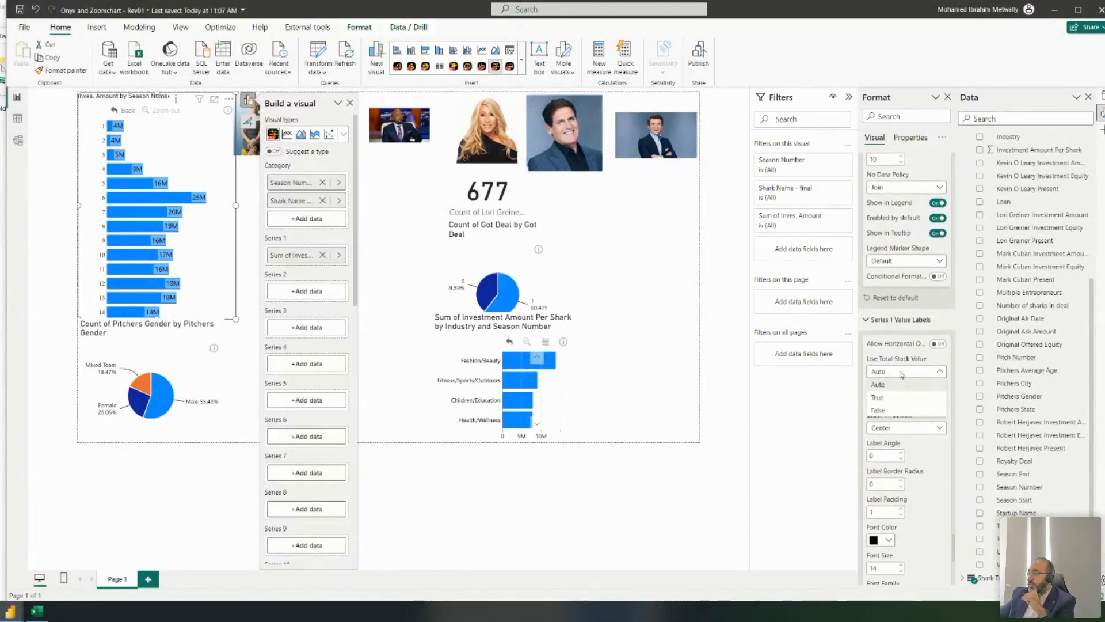
pyautogui.click(903, 358)
pyautogui.scroll(-4, 901, 288)
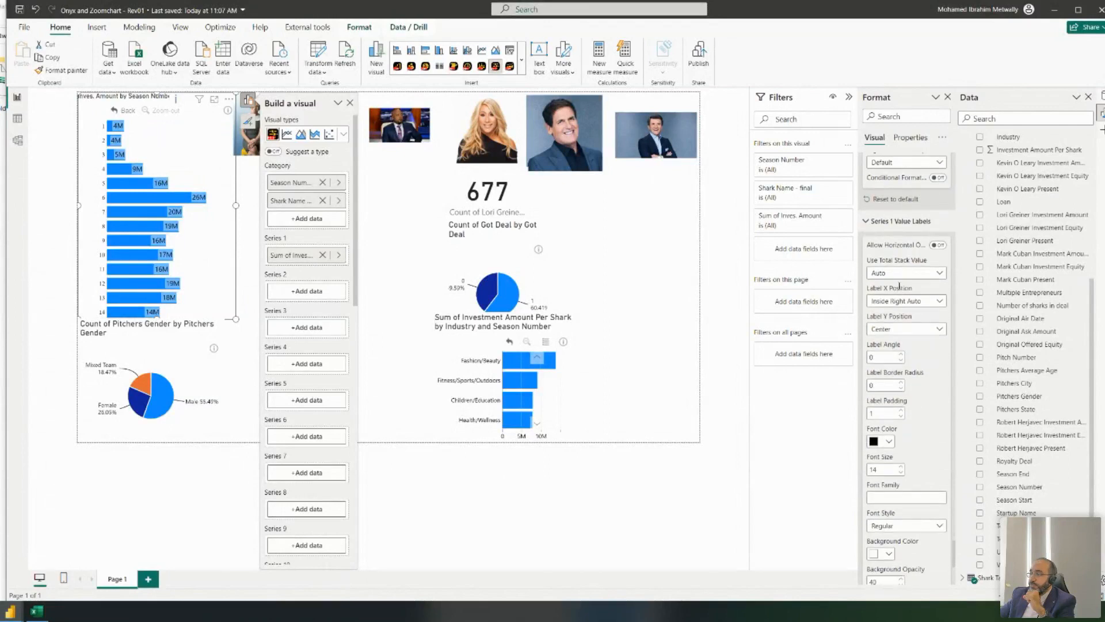
pyautogui.click(903, 274)
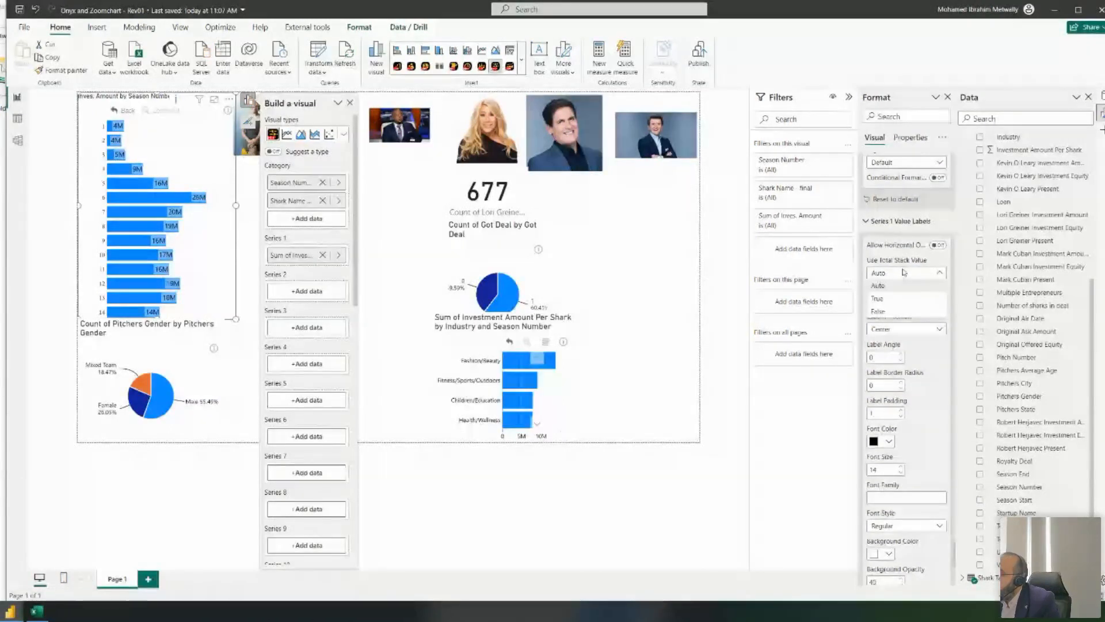
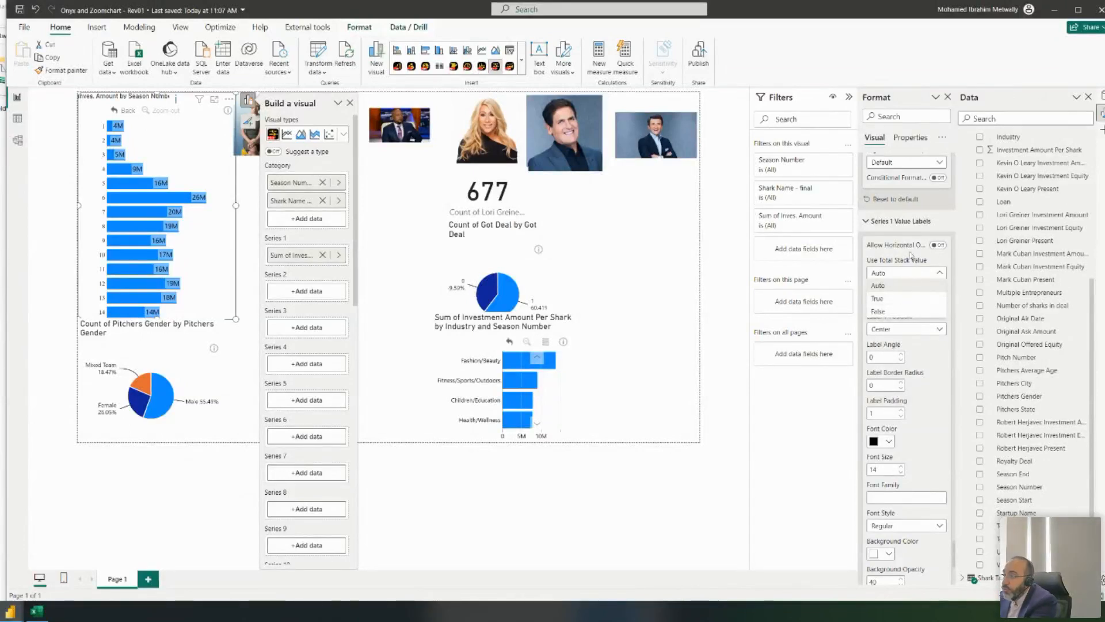
# - Set the Series 1 value labels' X position to Outside, keeping font size 14
pyautogui.click(914, 260)
pyautogui.click(937, 307)
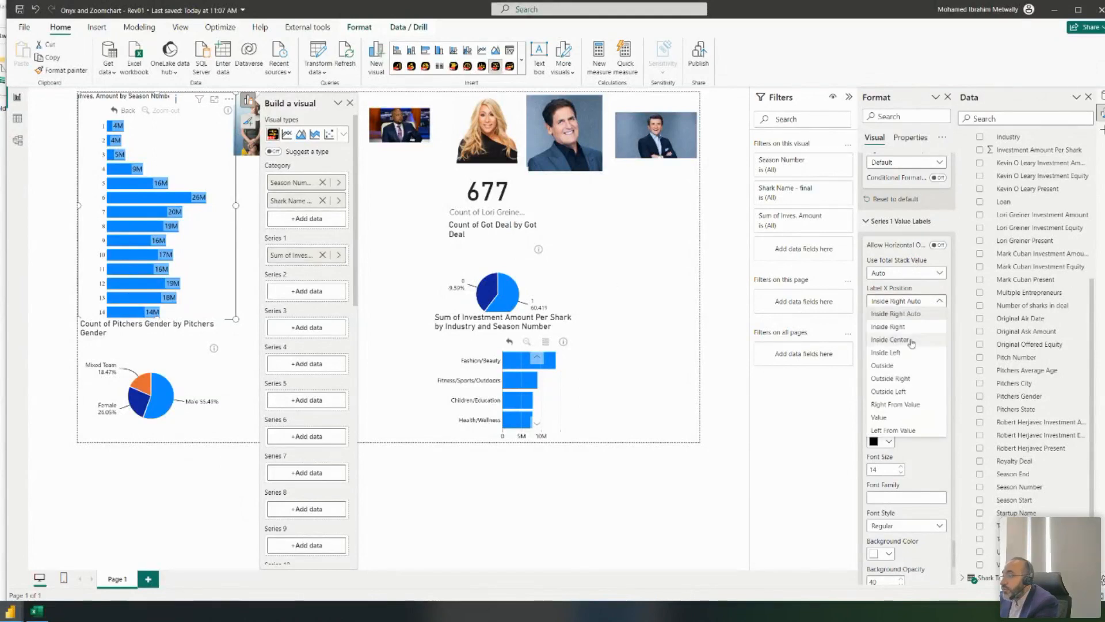
pyautogui.click(912, 365)
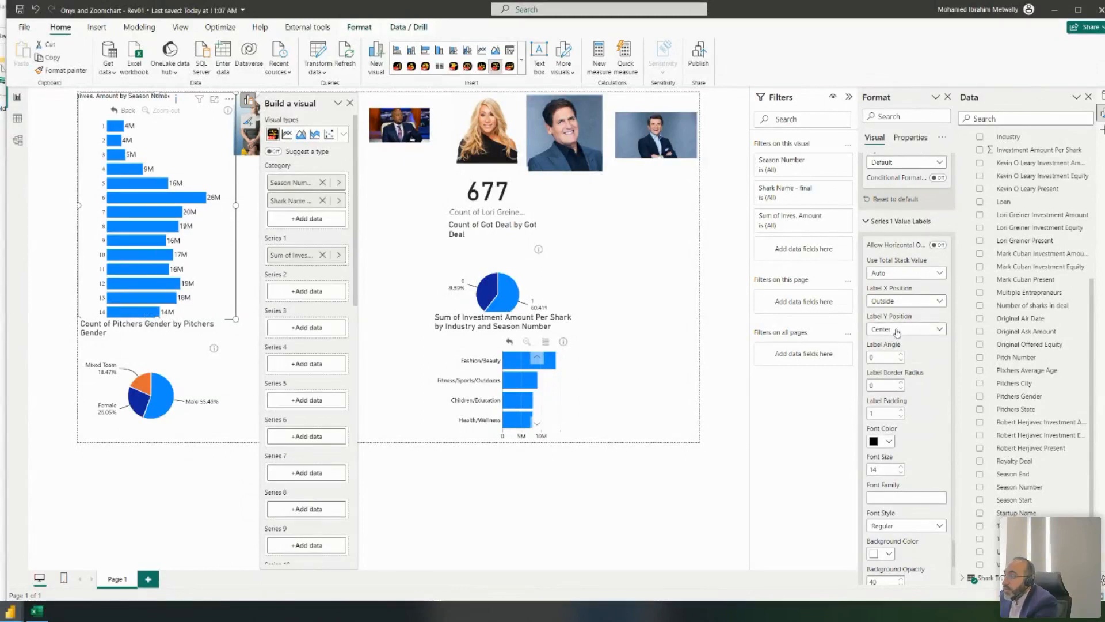
pyautogui.scroll(-3, 898, 331)
pyautogui.scroll(-2, 908, 311)
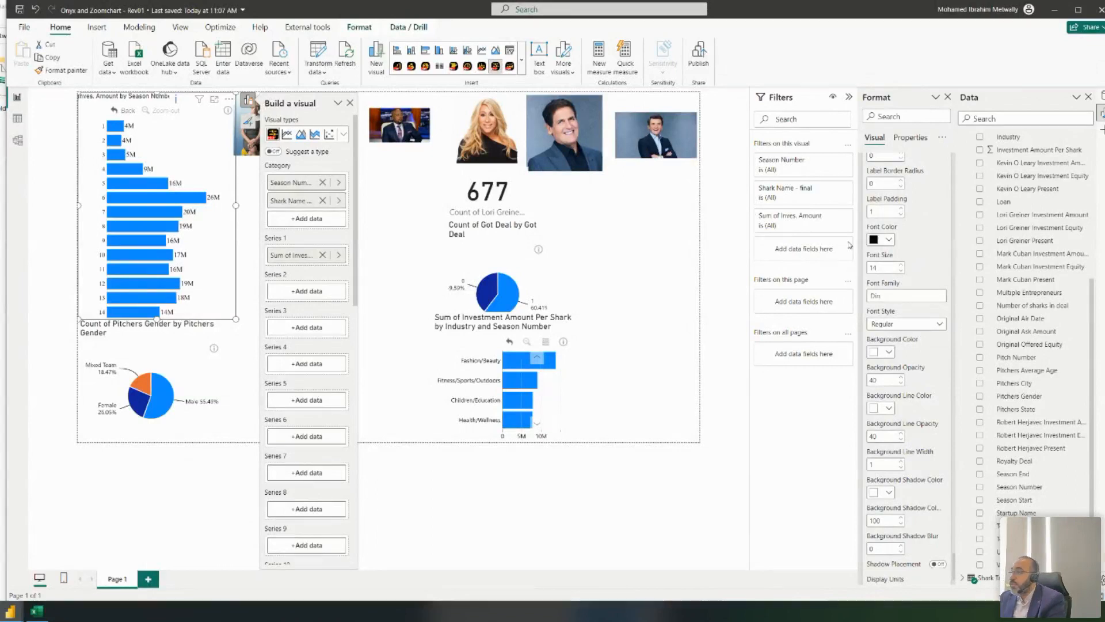
pyautogui.click(902, 271)
pyautogui.click(901, 265)
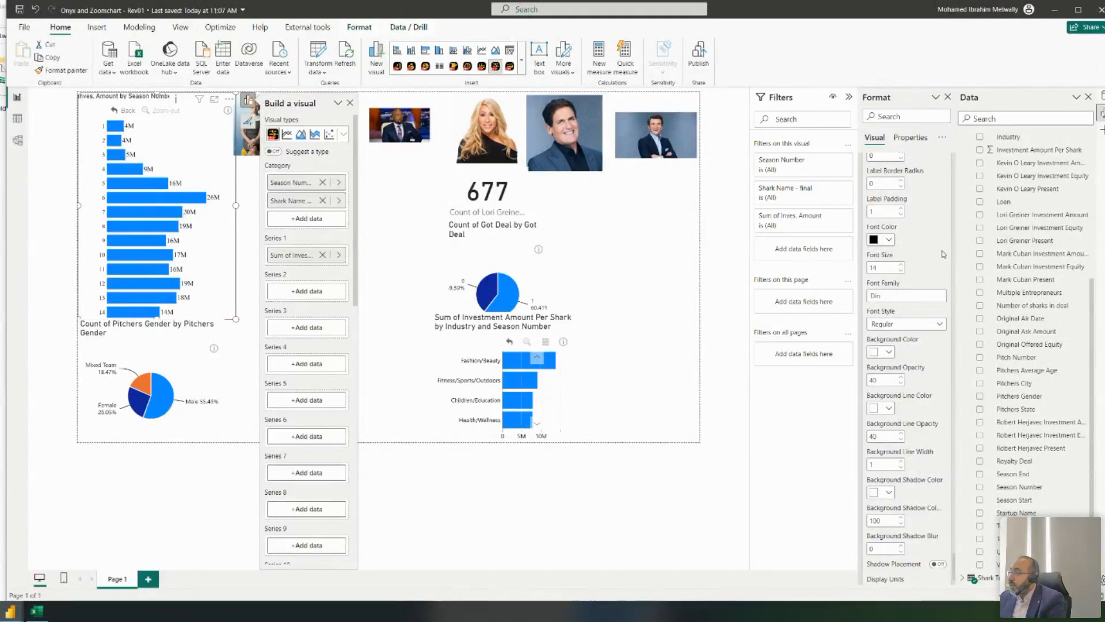
# - Turn off the Got Deal pie's background and move it left and up beneath the 677 card
pyautogui.click(471, 242)
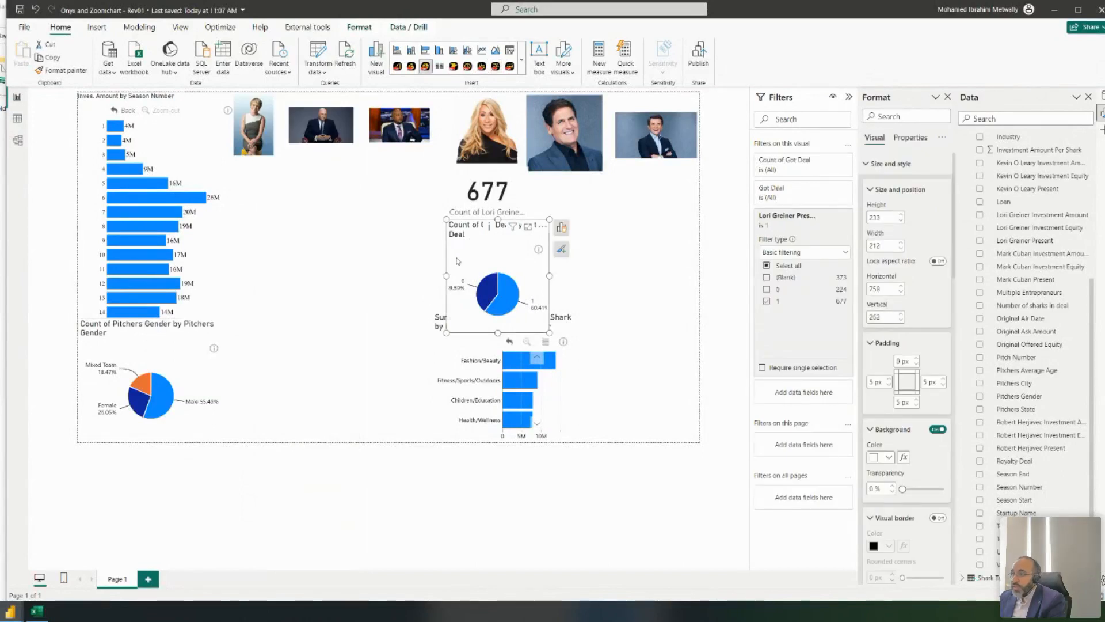
pyautogui.moveTo(476, 243); pyautogui.dragTo(452, 243)
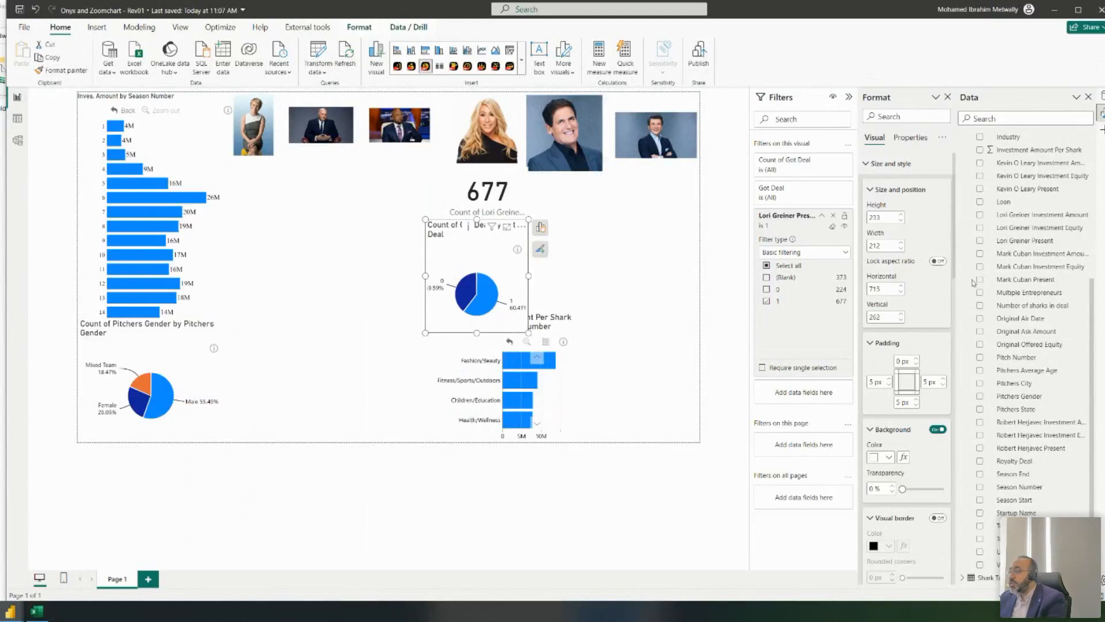
pyautogui.scroll(4, 1030, 300)
pyautogui.click(943, 137)
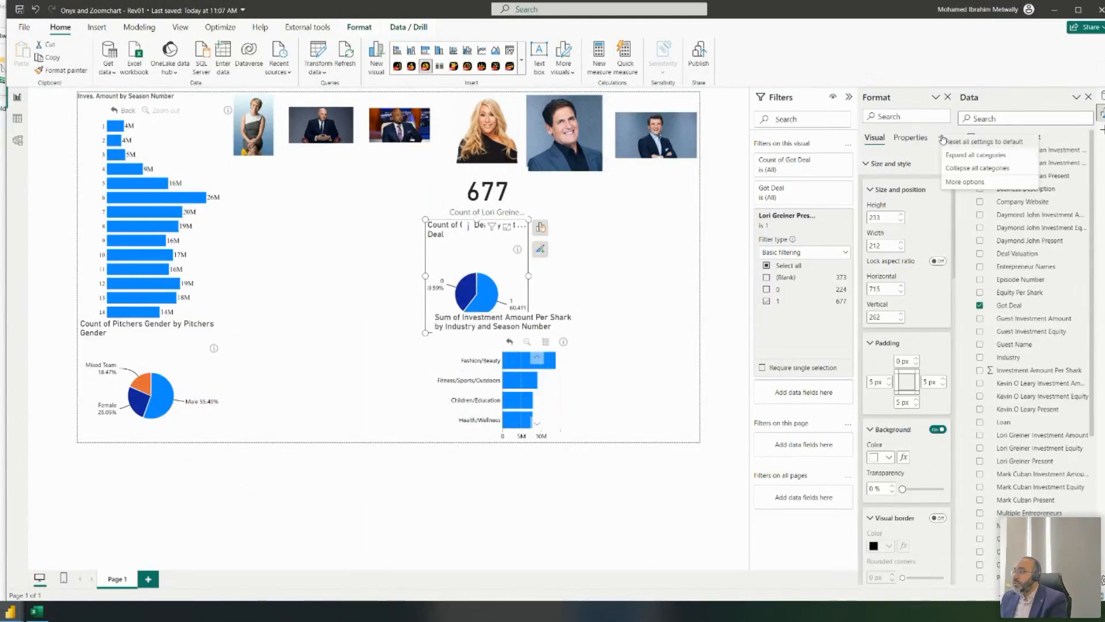
pyautogui.click(960, 156)
pyautogui.scroll(-1, 949, 244)
pyautogui.scroll(-5, 949, 244)
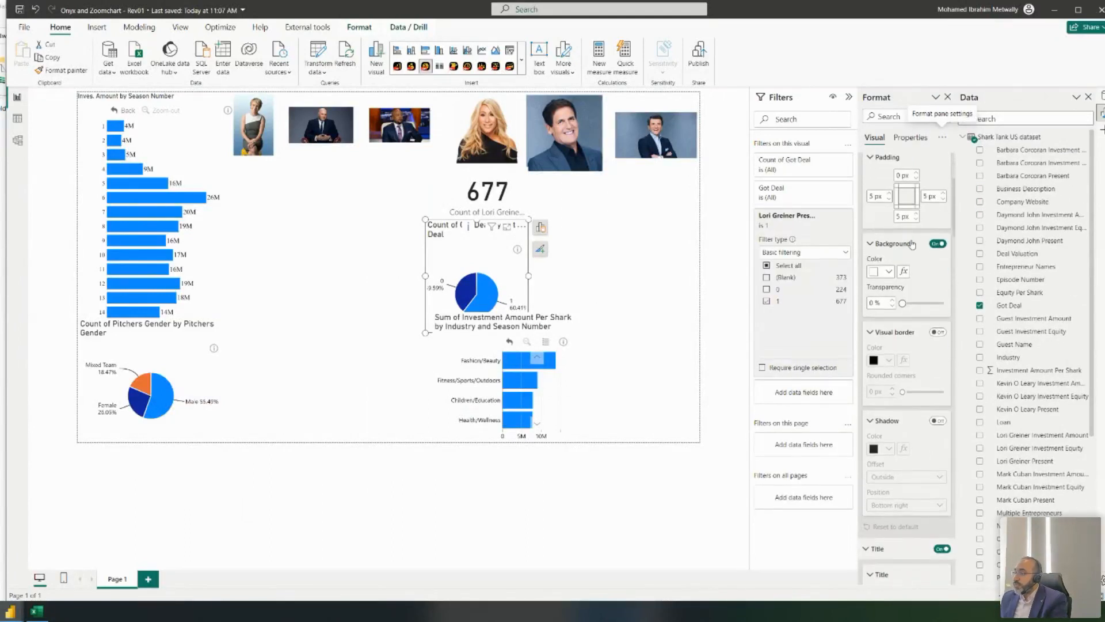
pyautogui.click(937, 162)
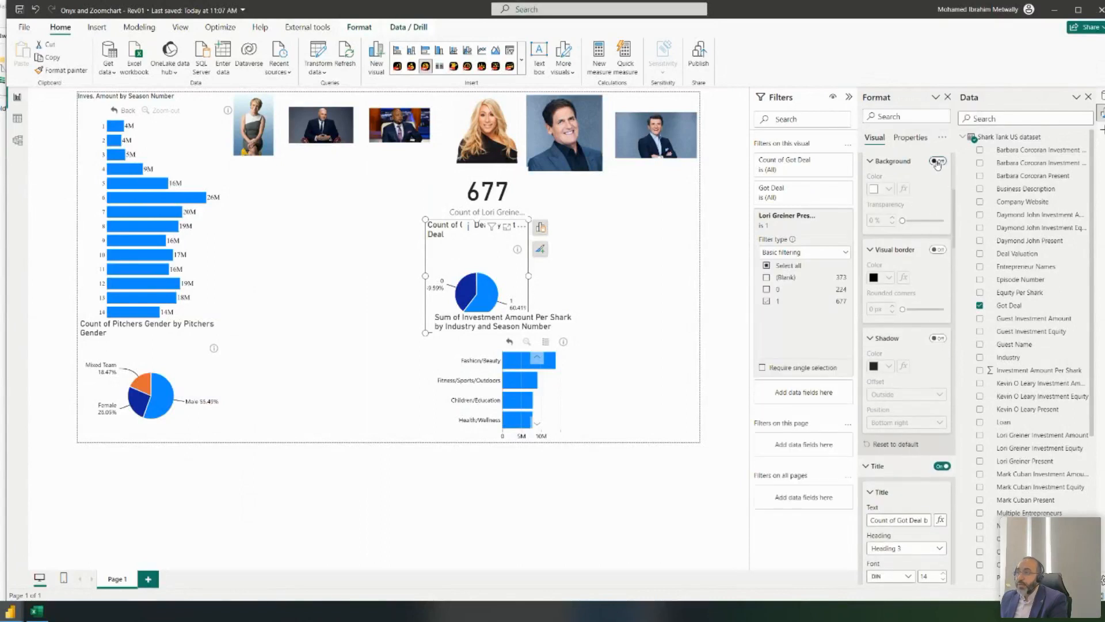
pyautogui.moveTo(444, 237)
pyautogui.mouseDown()
pyautogui.moveTo(444, 198)
pyautogui.moveTo(450, 220)
pyautogui.mouseUp()
# - Rename the pie chart's title from 'Count of Got Deal by Got Deal' to 'Got Deal %'
pyautogui.scroll(-4, 911, 305)
pyautogui.scroll(-1, 912, 304)
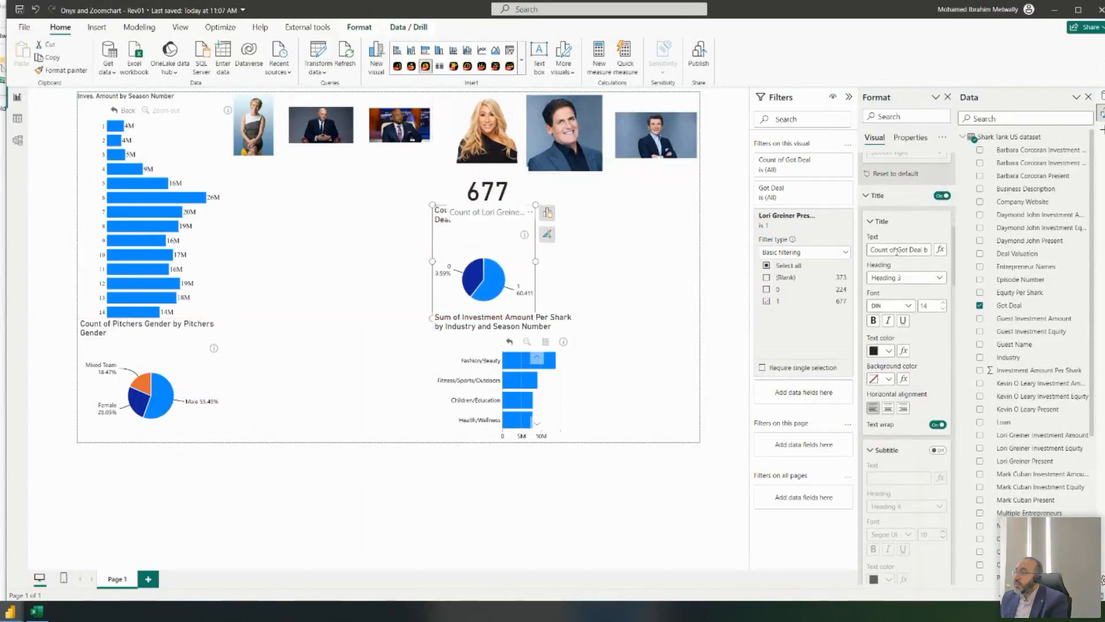
pyautogui.moveTo(897, 250); pyautogui.dragTo(825, 239)
pyautogui.press('Delete')
pyautogui.press('Right')
pyautogui.press('Right')
pyautogui.press('Right')
pyautogui.press('Right')
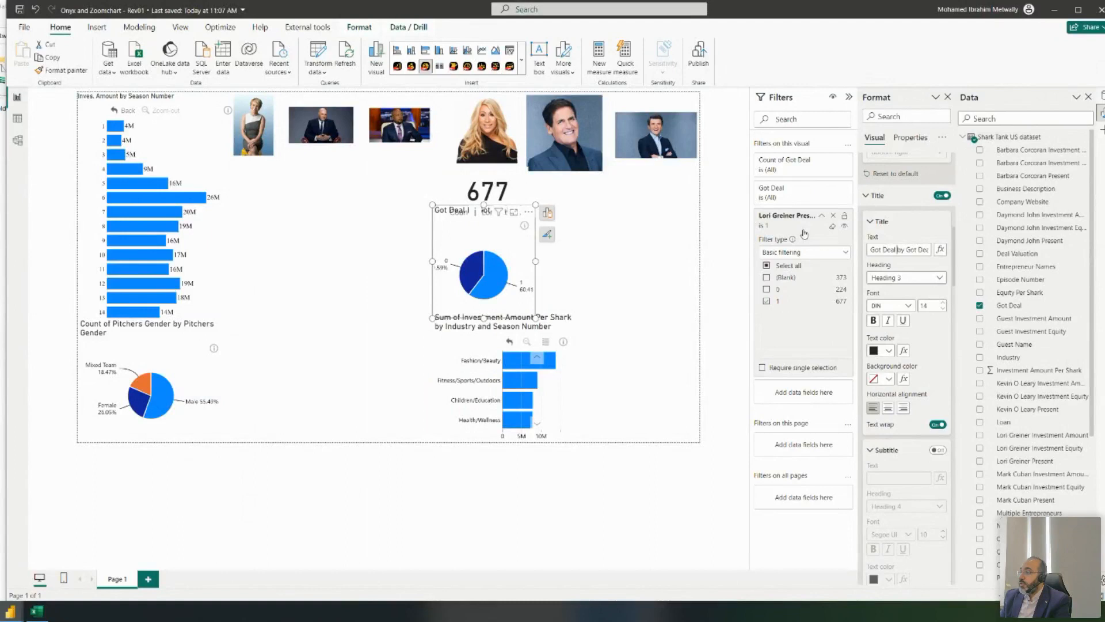
pyautogui.hotkey('shift', 'Right')
pyautogui.hotkey('shift', 'Right')
pyautogui.hotkey('shift', 'Right')
pyautogui.hotkey('shift', 'Right')
pyautogui.hotkey('shift', 'Right')
pyautogui.press('Delete')
pyautogui.write('%')
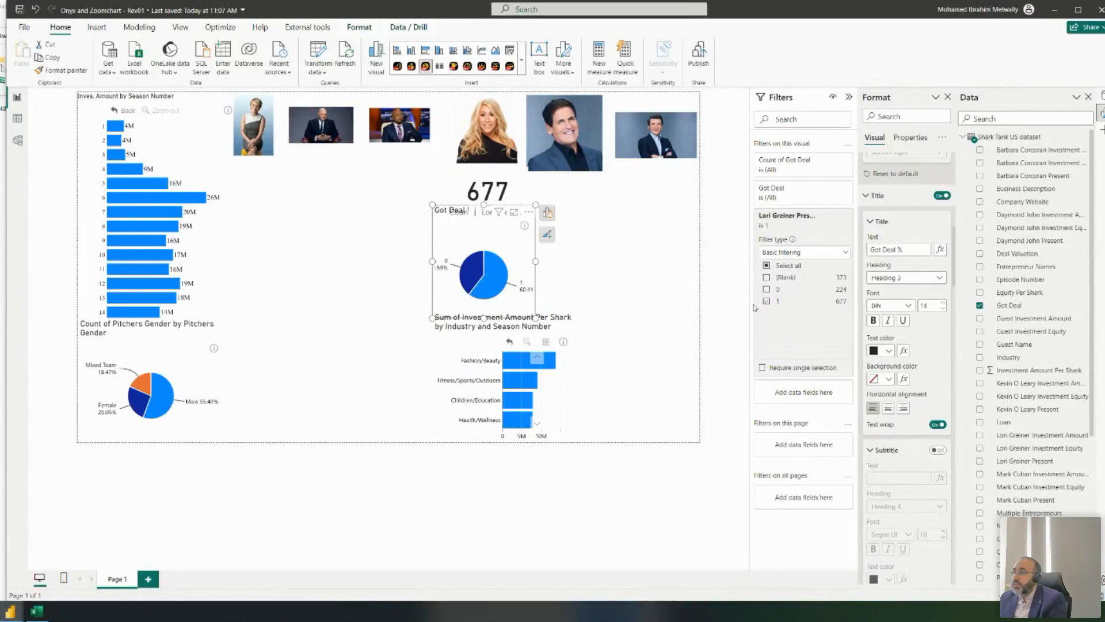
# - Lower the pie visual's top edge and reduce its title font size to 13
pyautogui.click(604, 270)
pyautogui.click(442, 232)
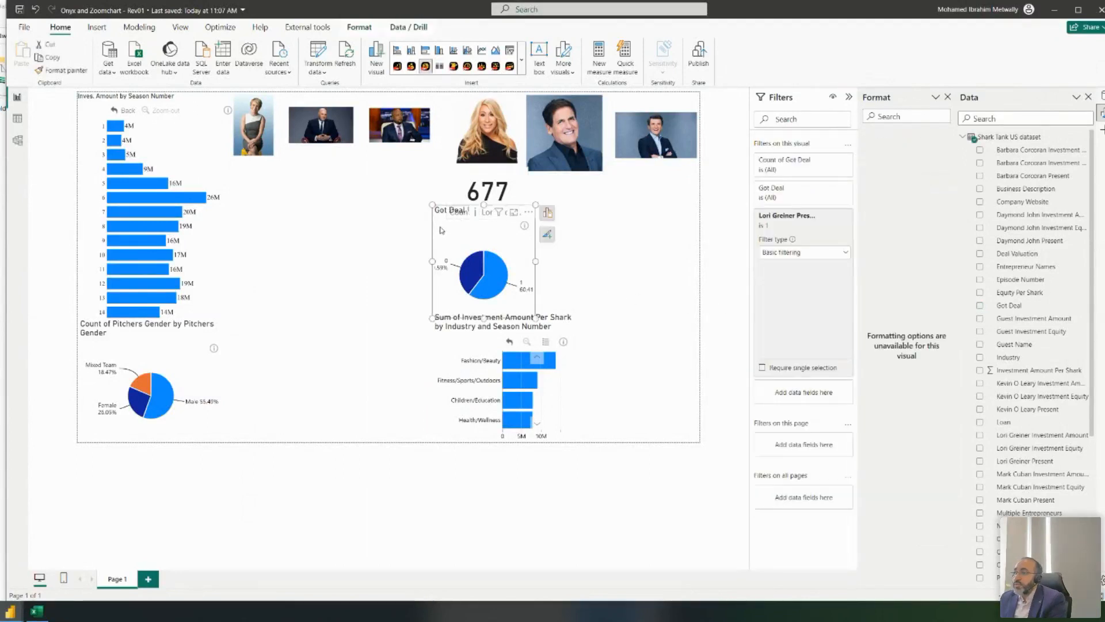
pyautogui.moveTo(484, 204); pyautogui.dragTo(484, 219)
pyautogui.scroll(-10, 926, 356)
pyautogui.scroll(-3, 925, 356)
pyautogui.click(943, 282)
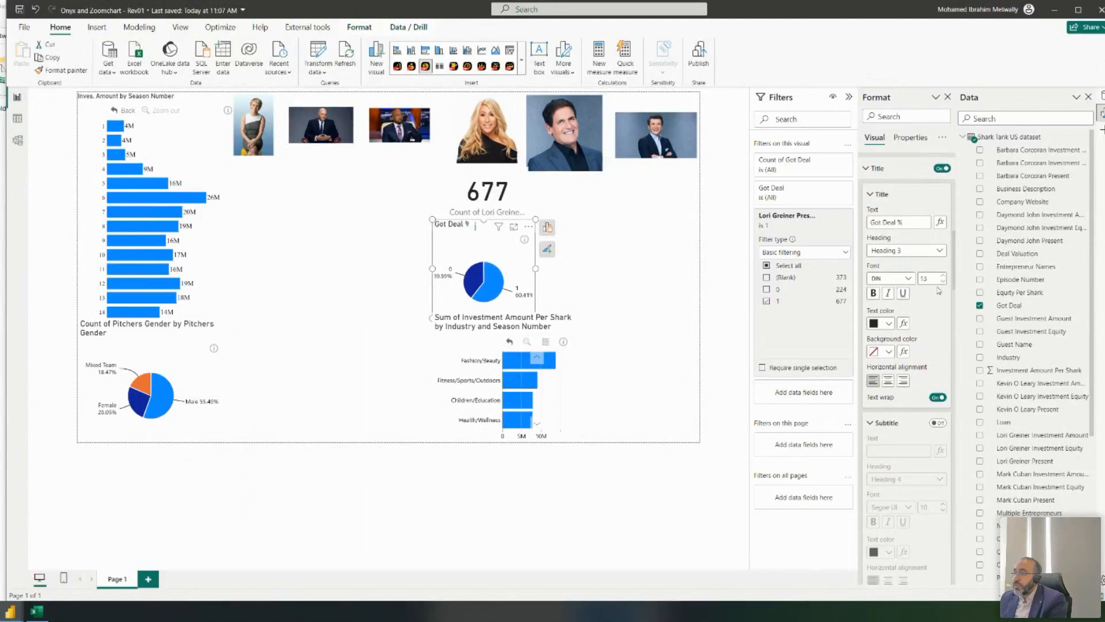
pyautogui.scroll(-1, 939, 286)
pyautogui.scroll(-10, 935, 288)
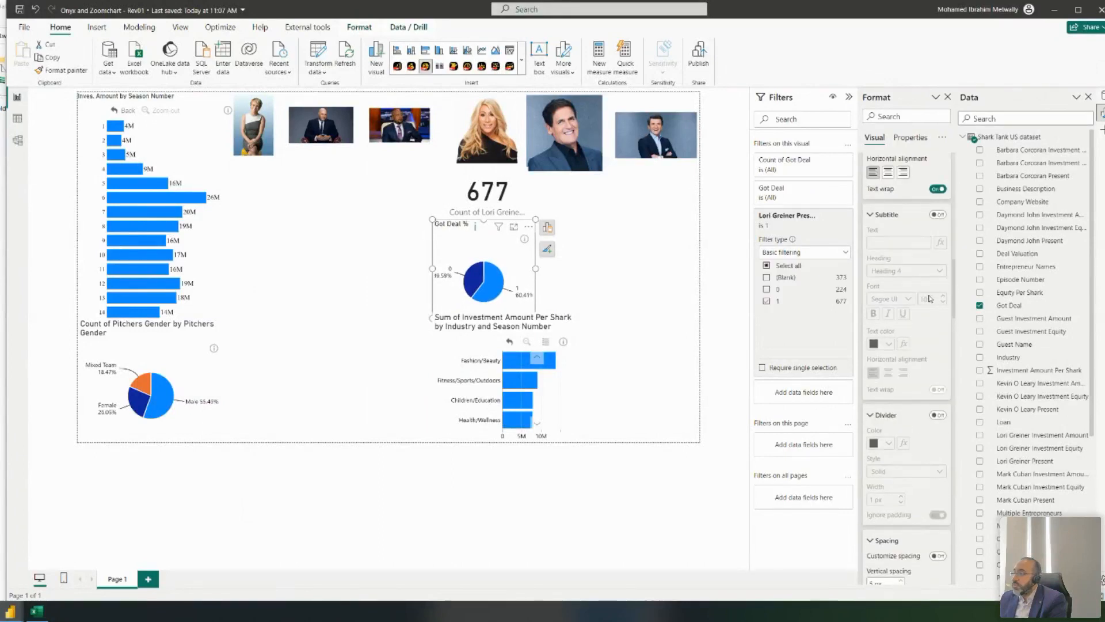
pyautogui.scroll(-8, 931, 299)
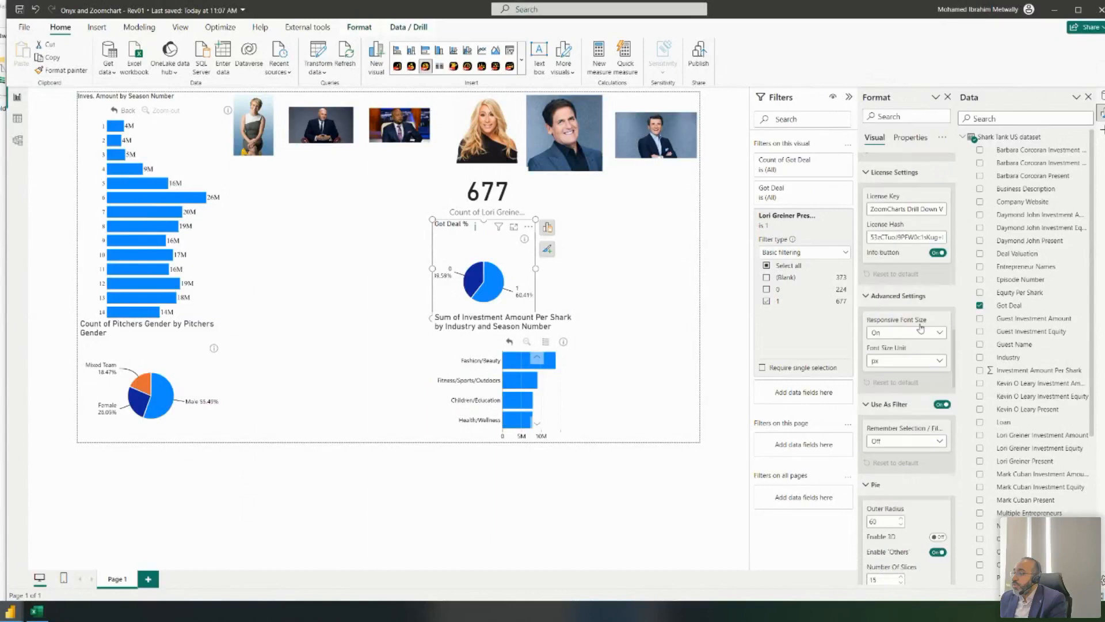
# - Raise the pie's Outer Radius from 60 to 100 and turn on Enable 3D
pyautogui.scroll(-6, 901, 257)
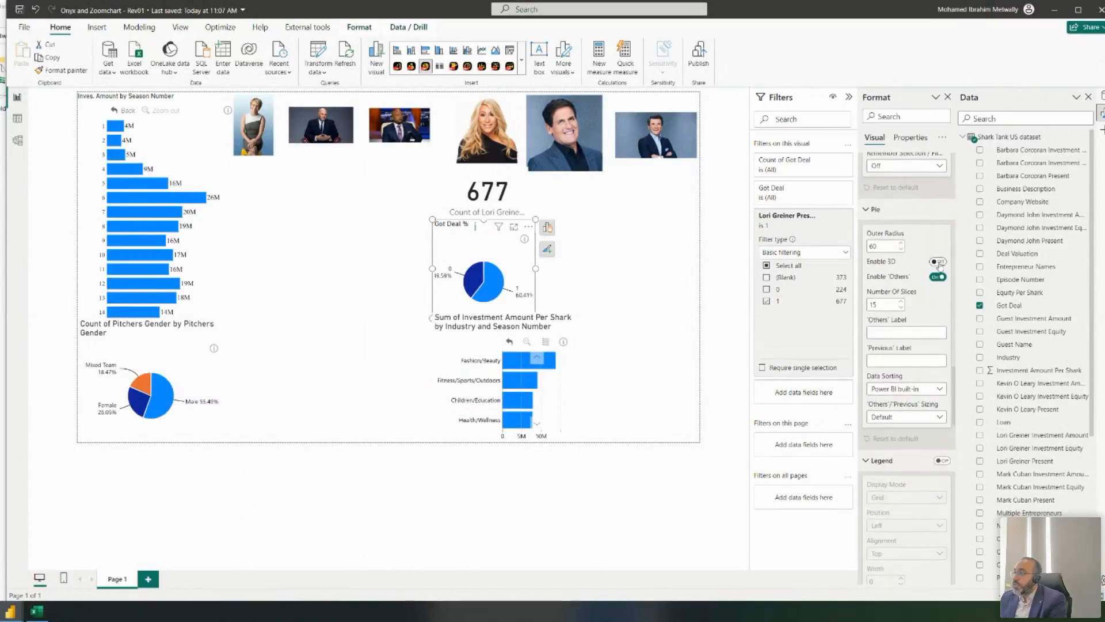
pyautogui.click(901, 244)
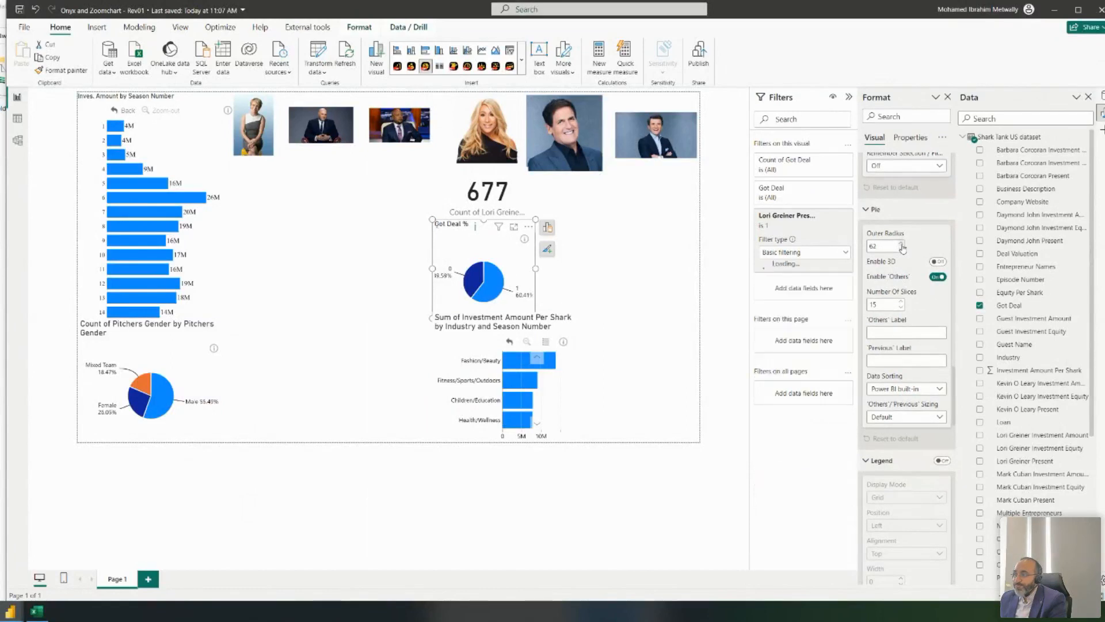
pyautogui.click(901, 244)
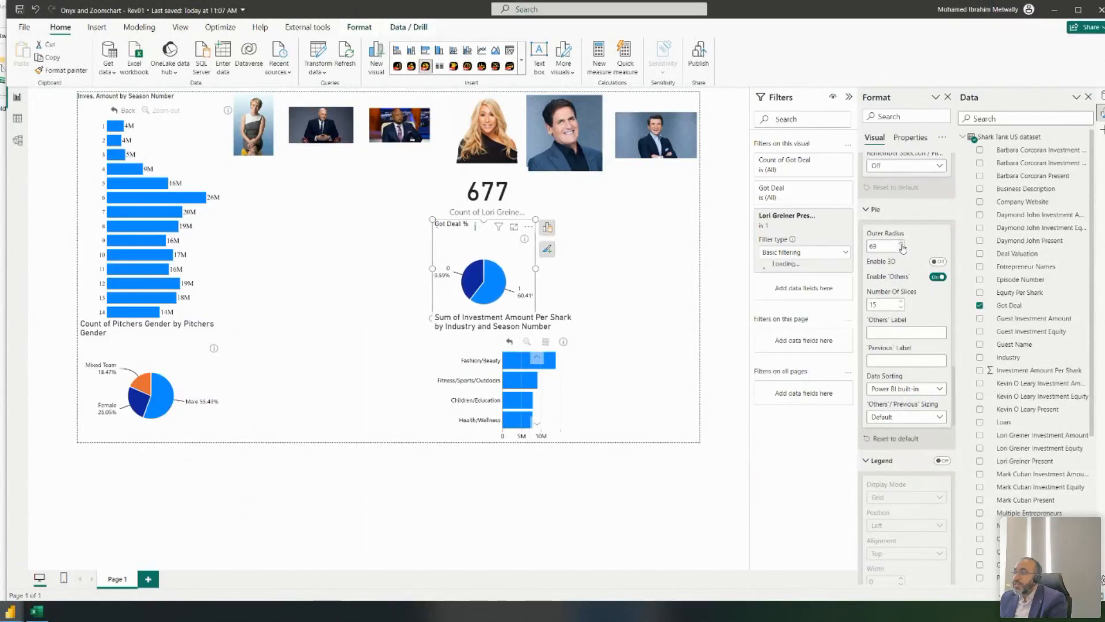
pyautogui.click(902, 244)
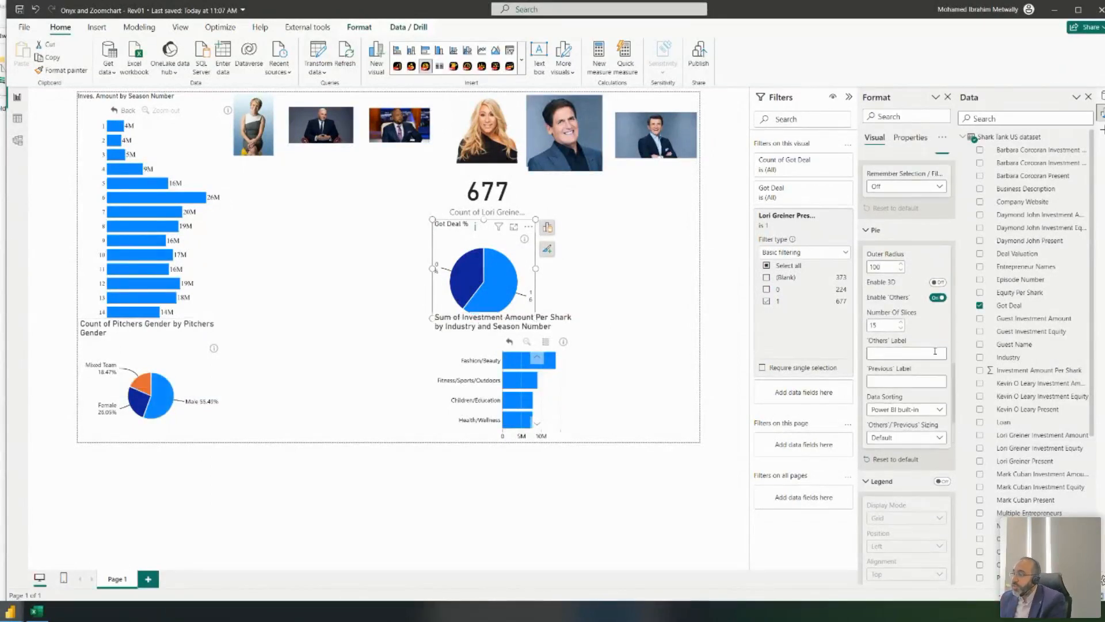
pyautogui.scroll(-2, 938, 335)
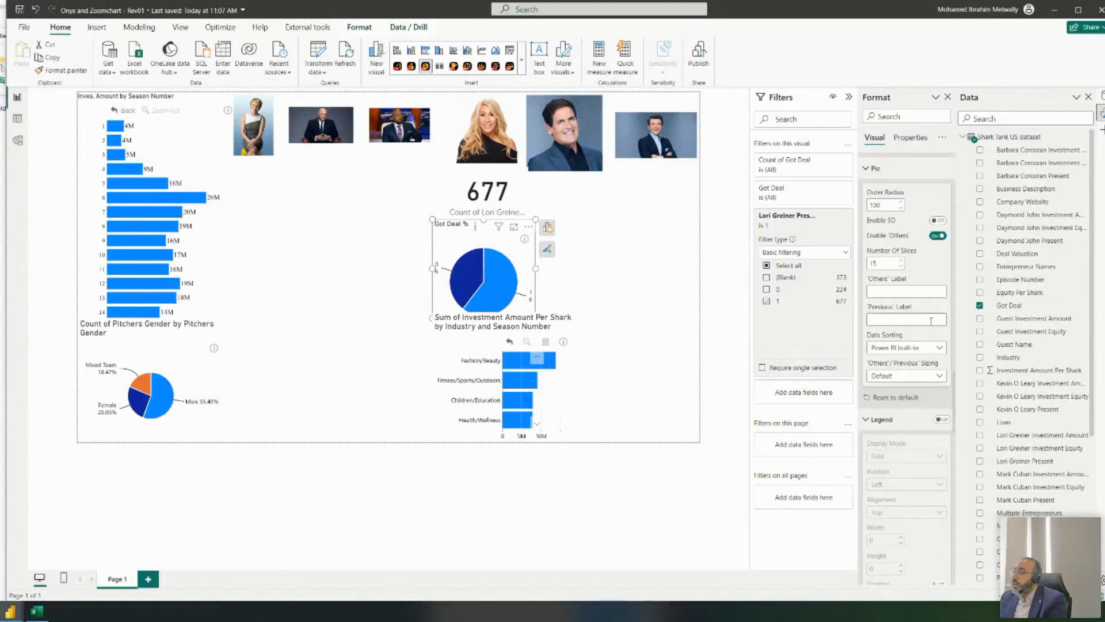
pyautogui.click(938, 222)
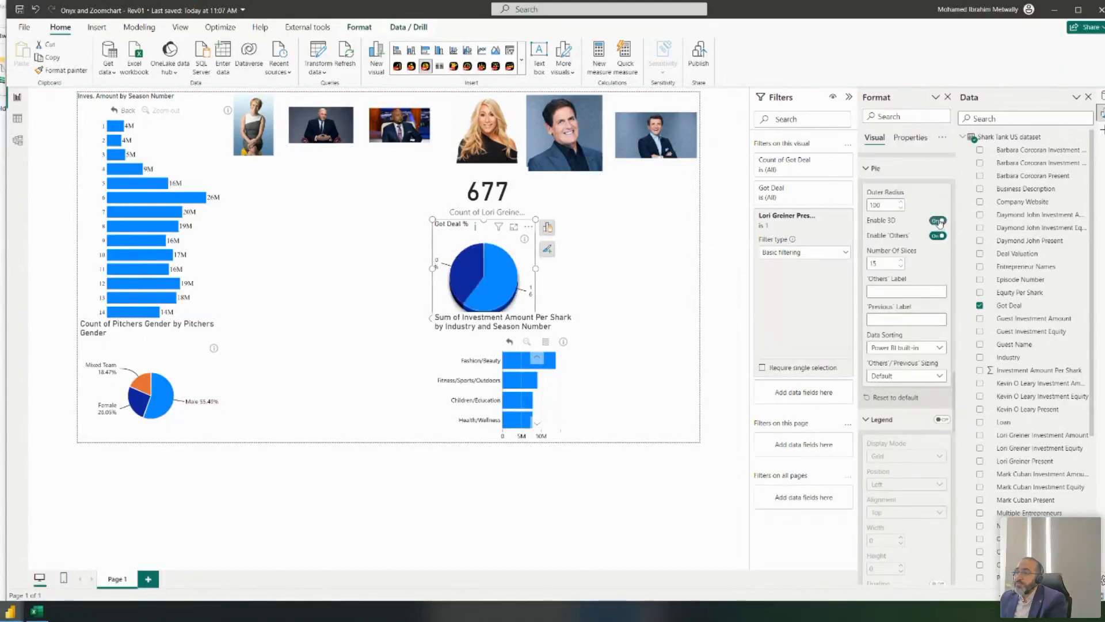
# - Compare Inside and Outside placement for the pie's detail labels, leaving them Outside
pyautogui.scroll(-5, 900, 271)
pyautogui.scroll(-5, 899, 270)
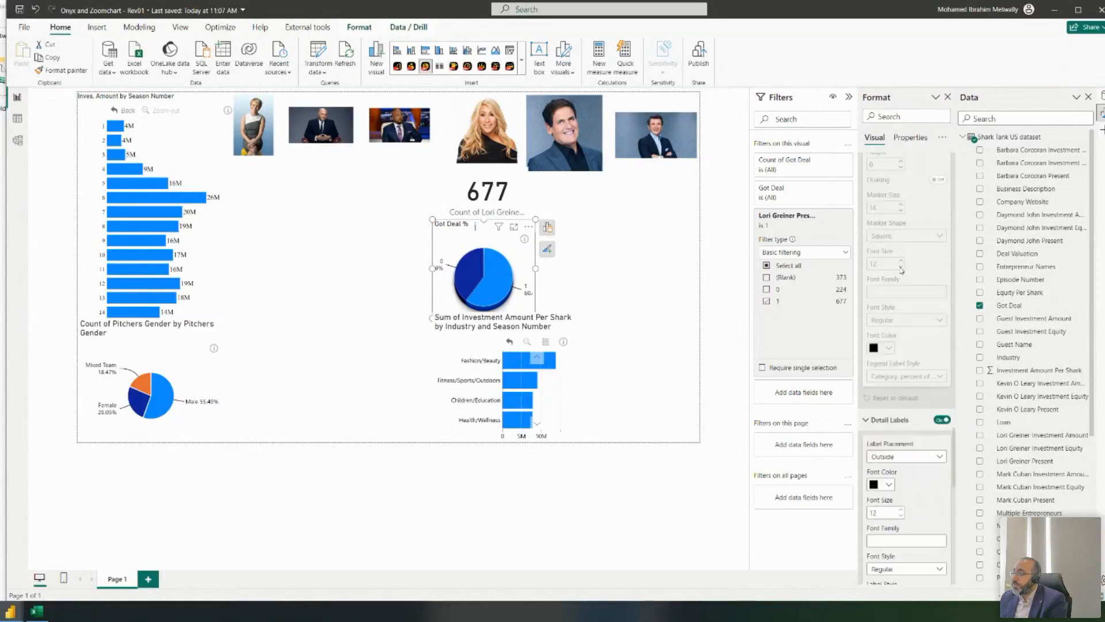
pyautogui.click(908, 367)
pyautogui.click(895, 378)
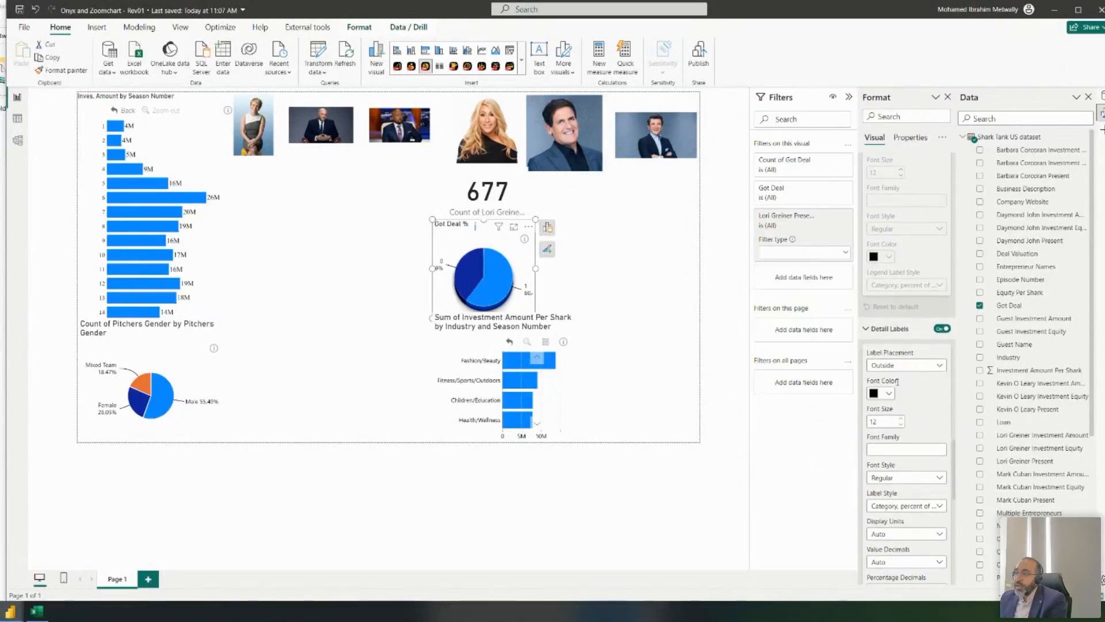
pyautogui.click(915, 366)
pyautogui.click(882, 391)
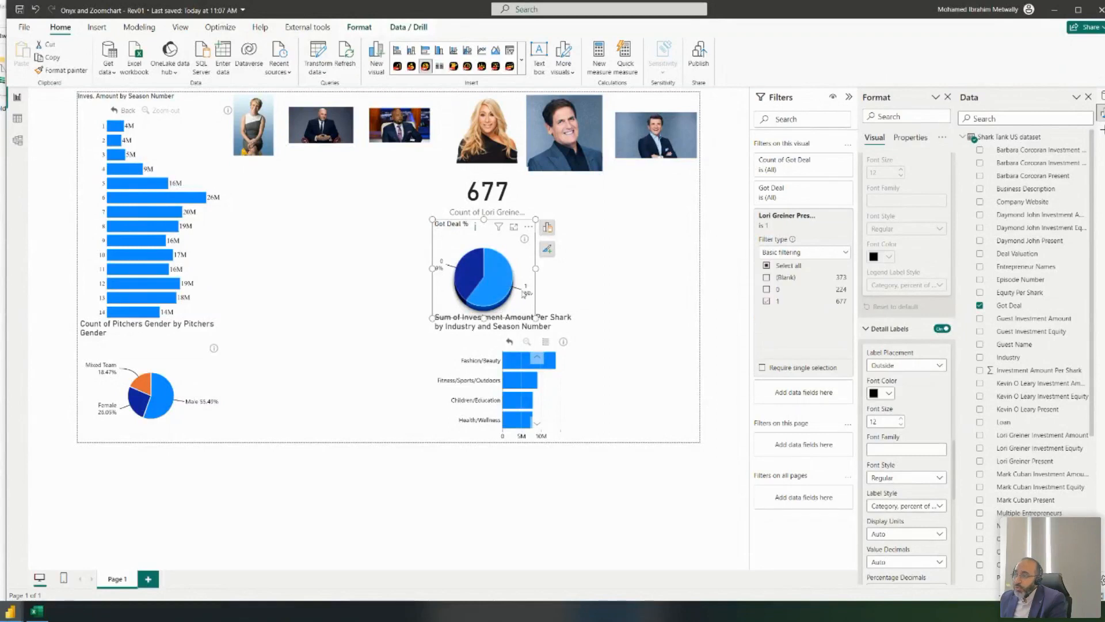
# - Reduce the detail labels' Connector Length to 2
pyautogui.scroll(-3, 924, 403)
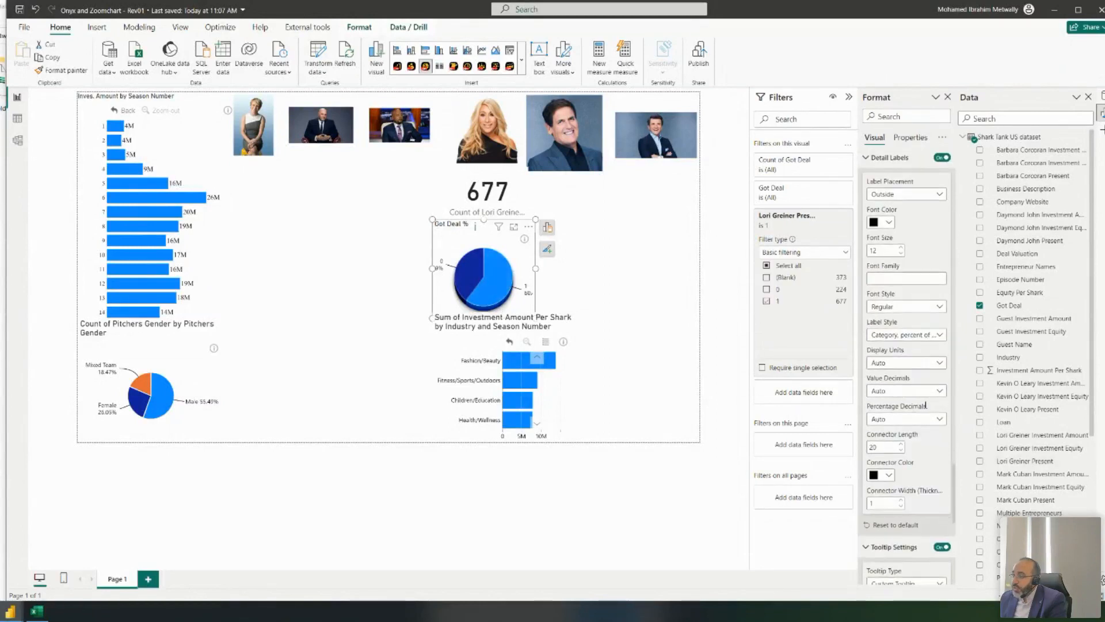
pyautogui.click(900, 450)
pyautogui.click(901, 453)
pyautogui.click(901, 453)
pyautogui.click(901, 454)
pyautogui.click(901, 453)
pyautogui.click(901, 454)
pyautogui.click(901, 453)
pyautogui.click(901, 453)
pyautogui.click(901, 453)
pyautogui.click(901, 453)
pyautogui.click(901, 453)
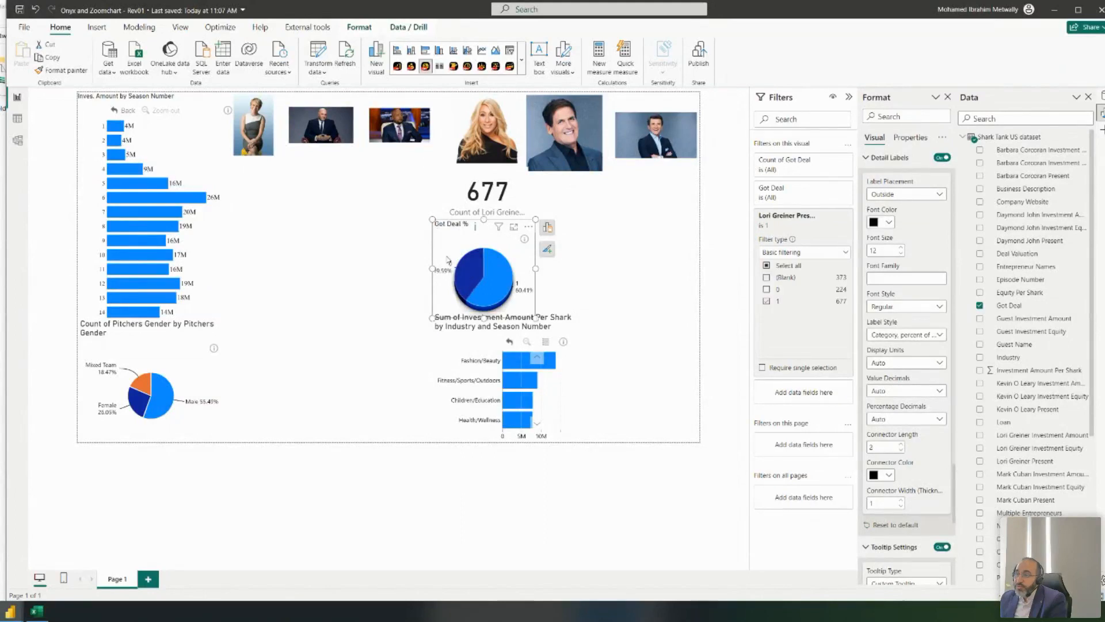
# - Set the detail labels' Label Placement to Inside
pyautogui.moveTo(518, 293)
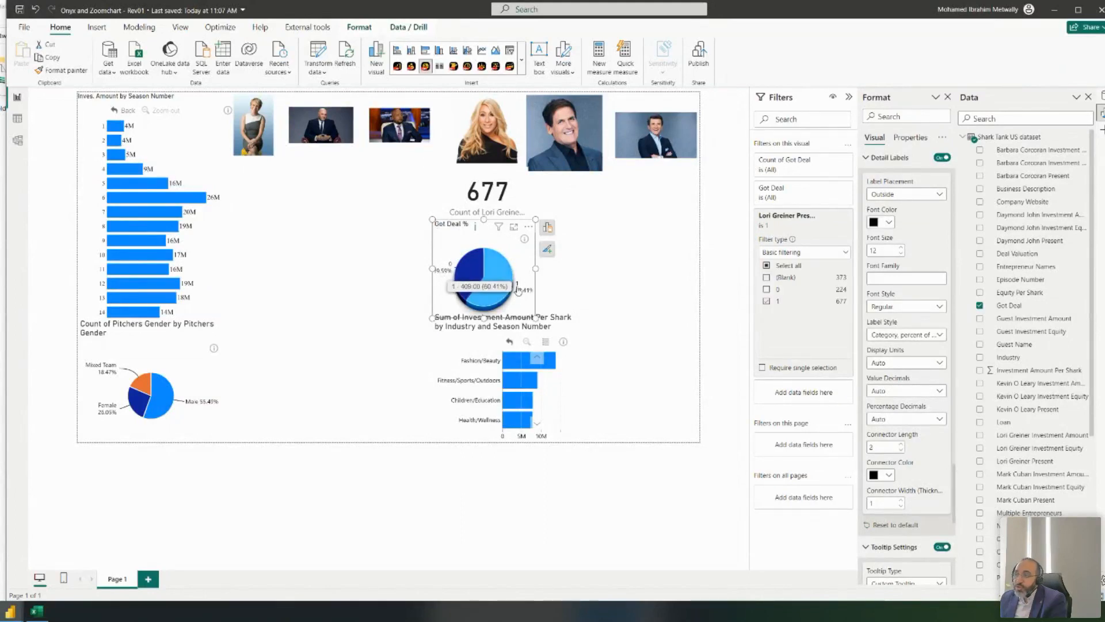
pyautogui.click(906, 194)
pyautogui.click(896, 221)
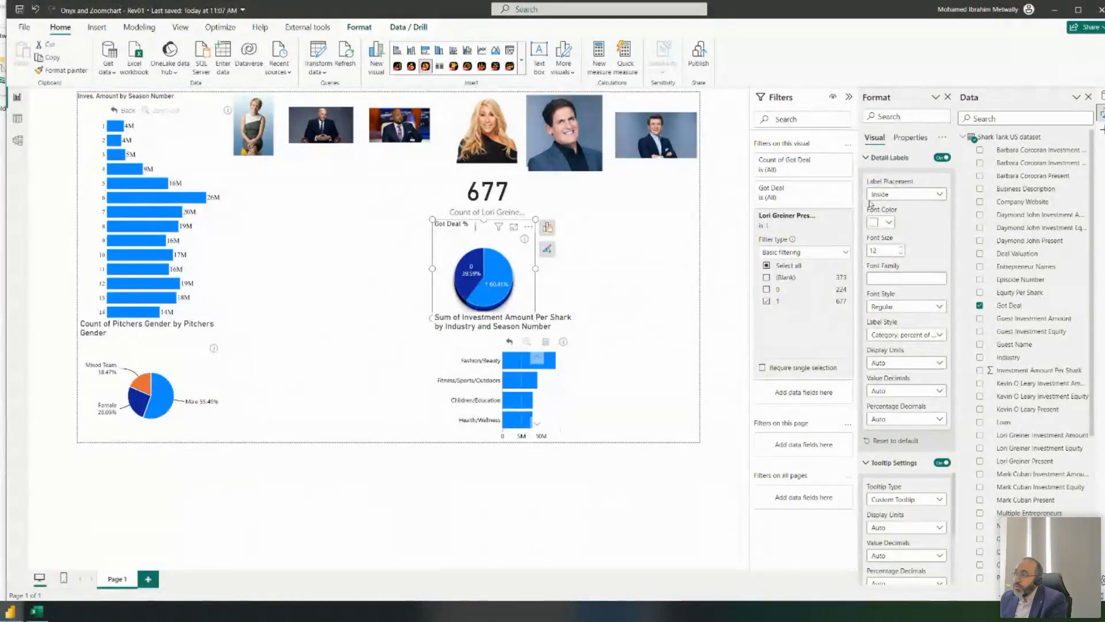
pyautogui.scroll(-6, 893, 211)
pyautogui.scroll(5, 893, 211)
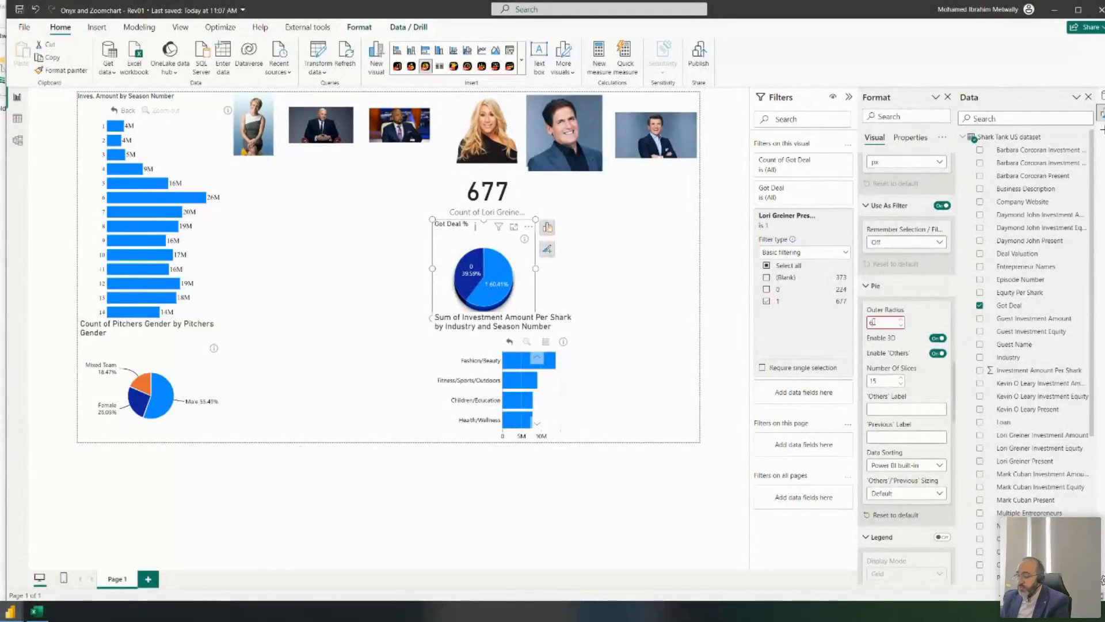
# - Restore the pie's Outer Radius to 100 and deselect the visual to check it
pyautogui.write('0')
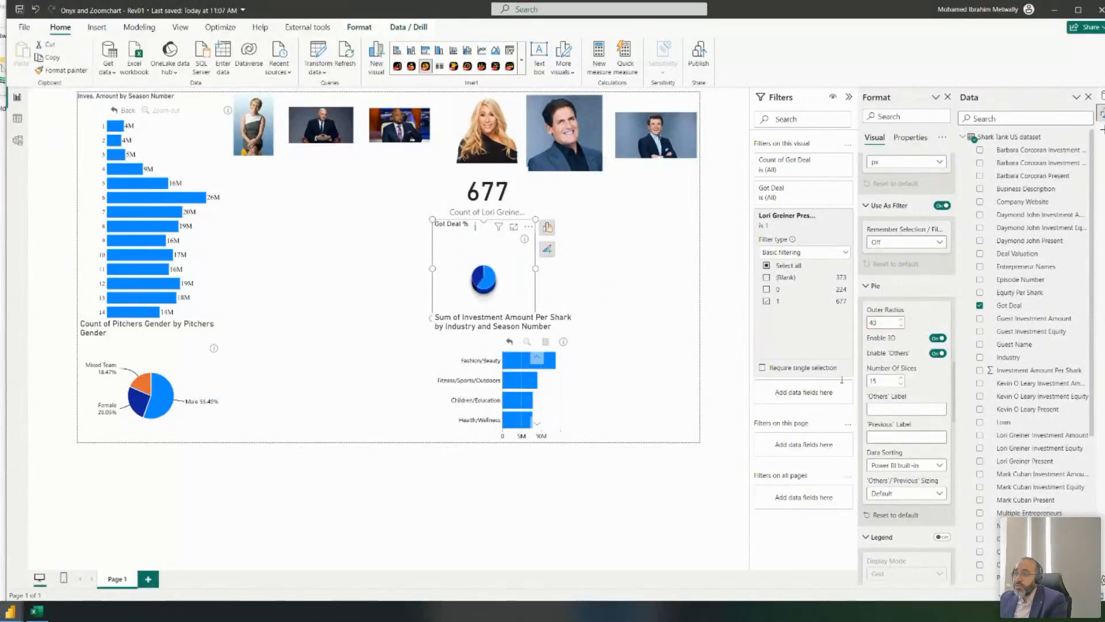
pyautogui.write('6')
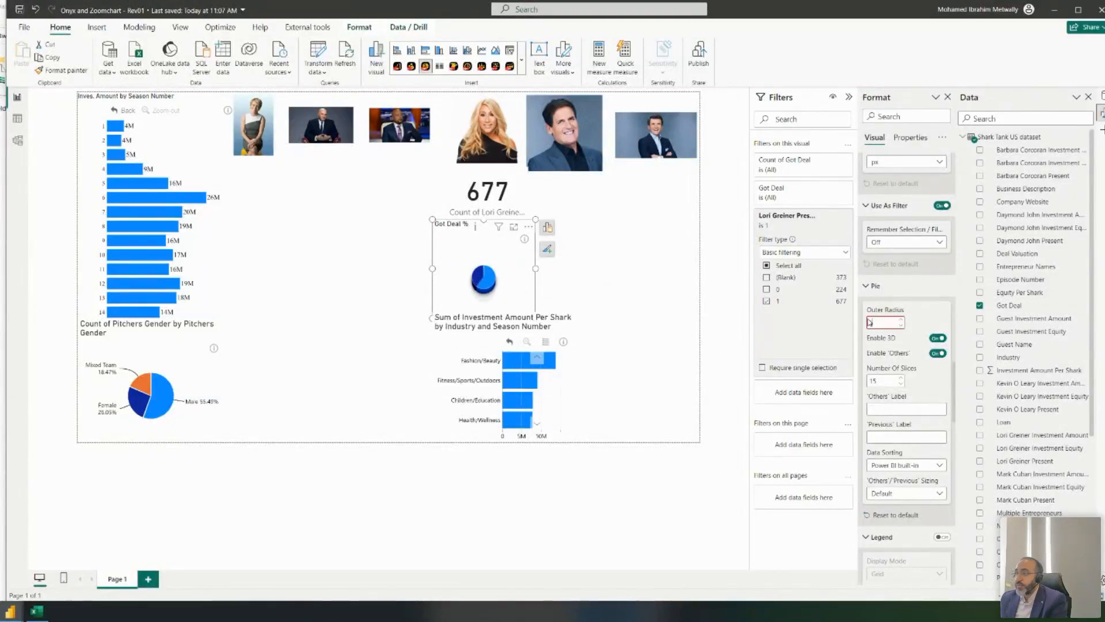
pyautogui.write('0')
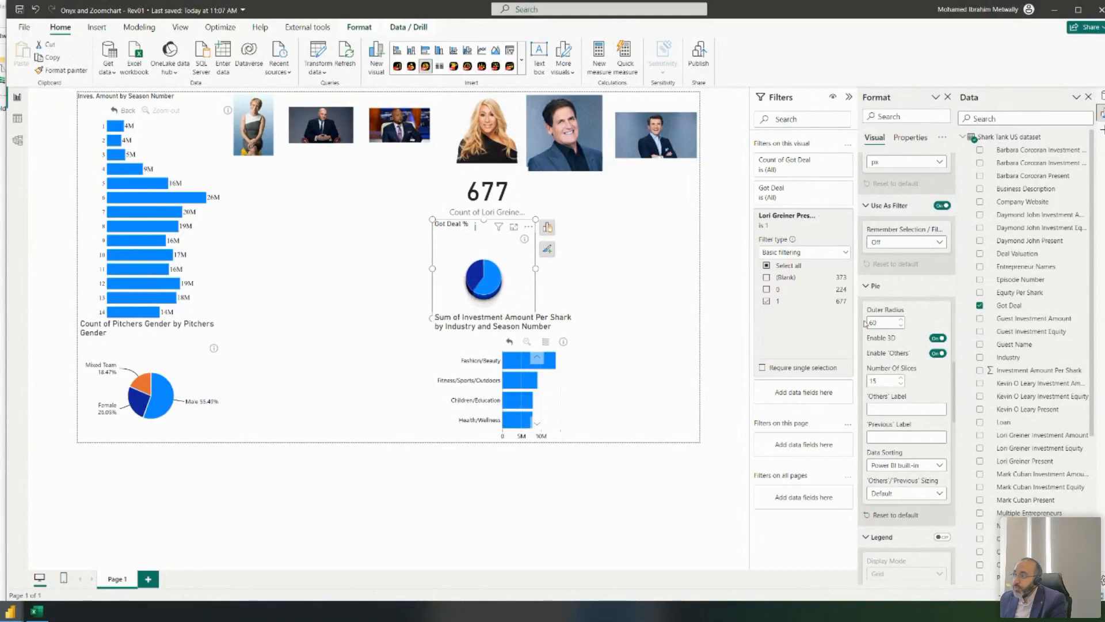
pyautogui.write('0')
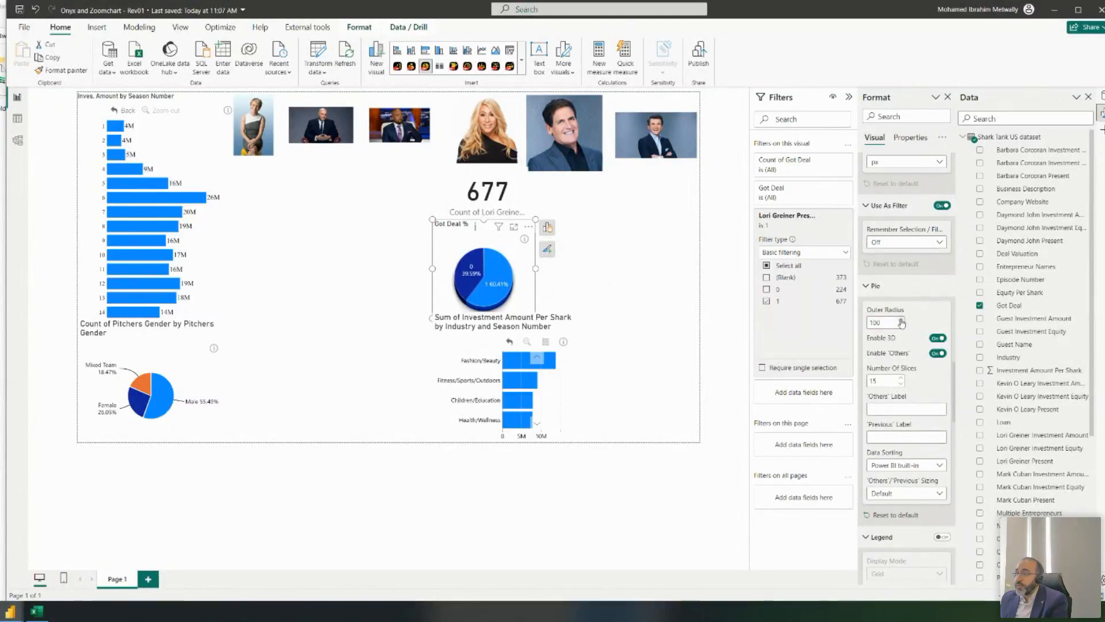
pyautogui.click(655, 314)
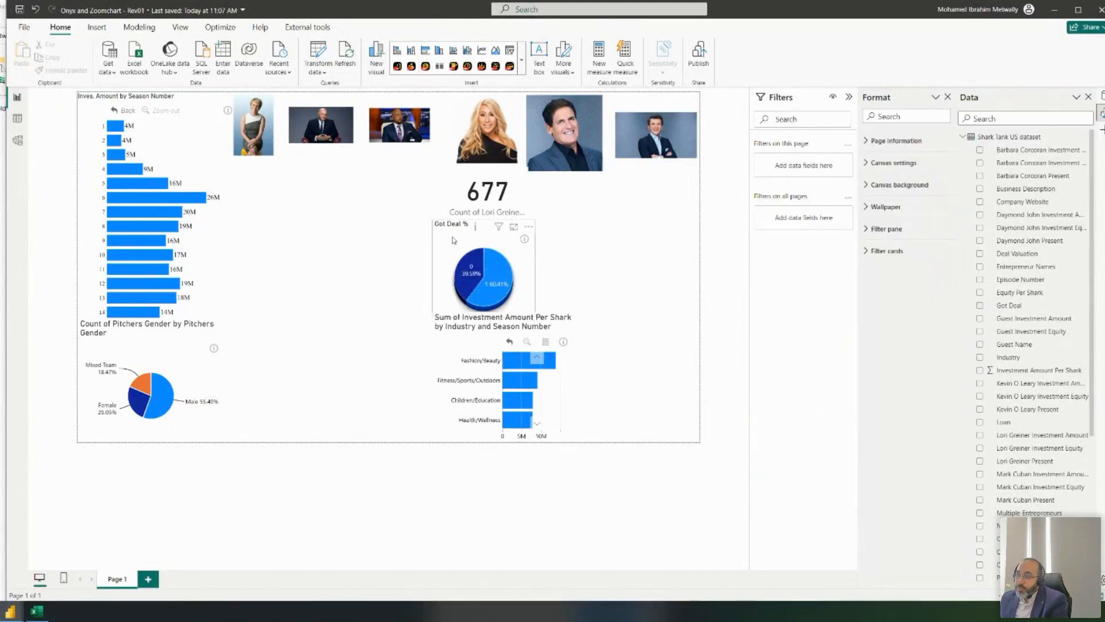
# - Set the pie's Label Style to 'Data value, percent of total', e.g. 409.00 (60.41%)
pyautogui.click(472, 263)
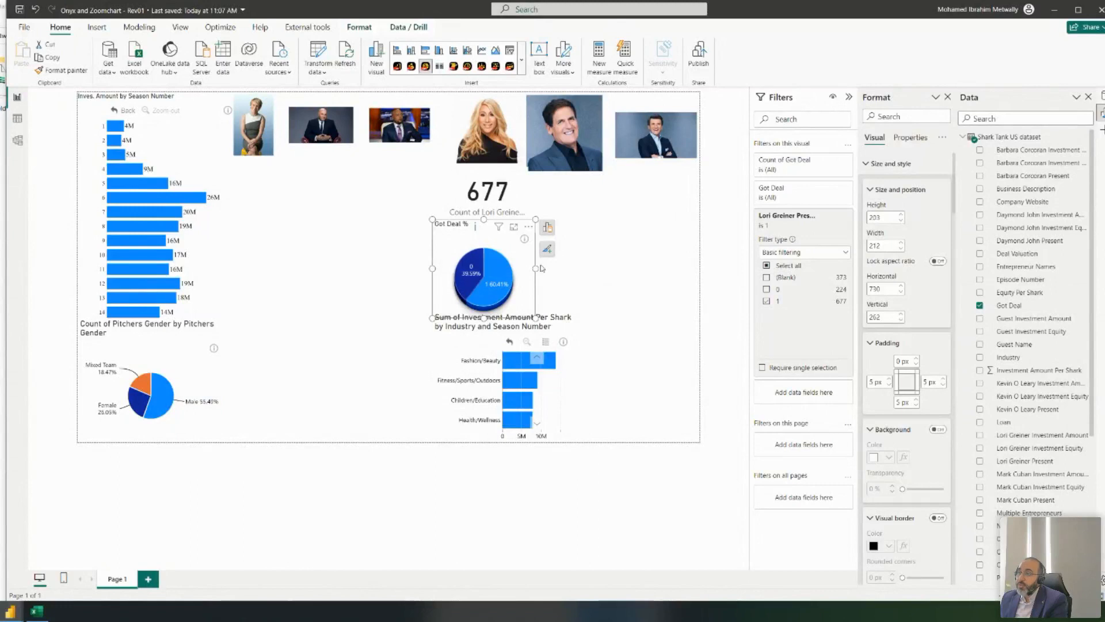
pyautogui.scroll(-10, 948, 271)
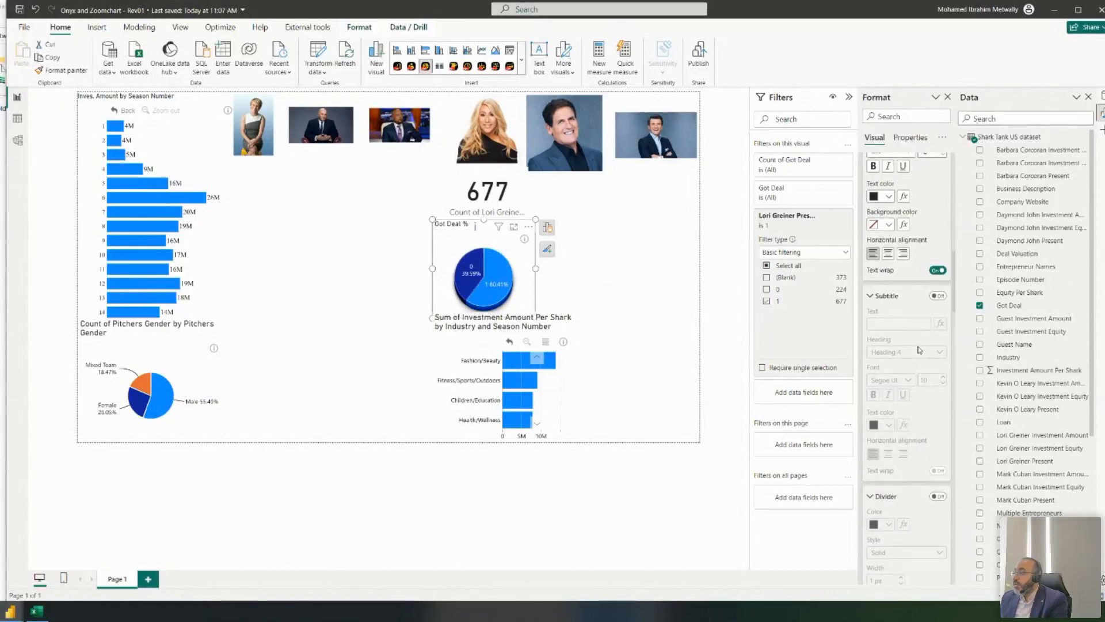
pyautogui.scroll(-10, 943, 247)
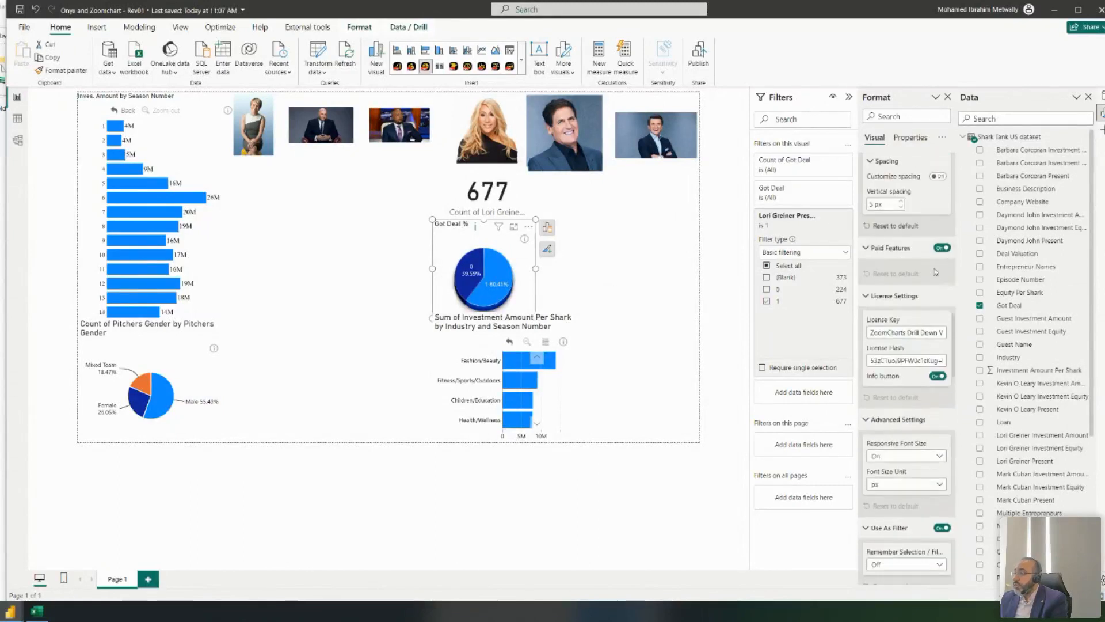
pyautogui.scroll(-10, 921, 277)
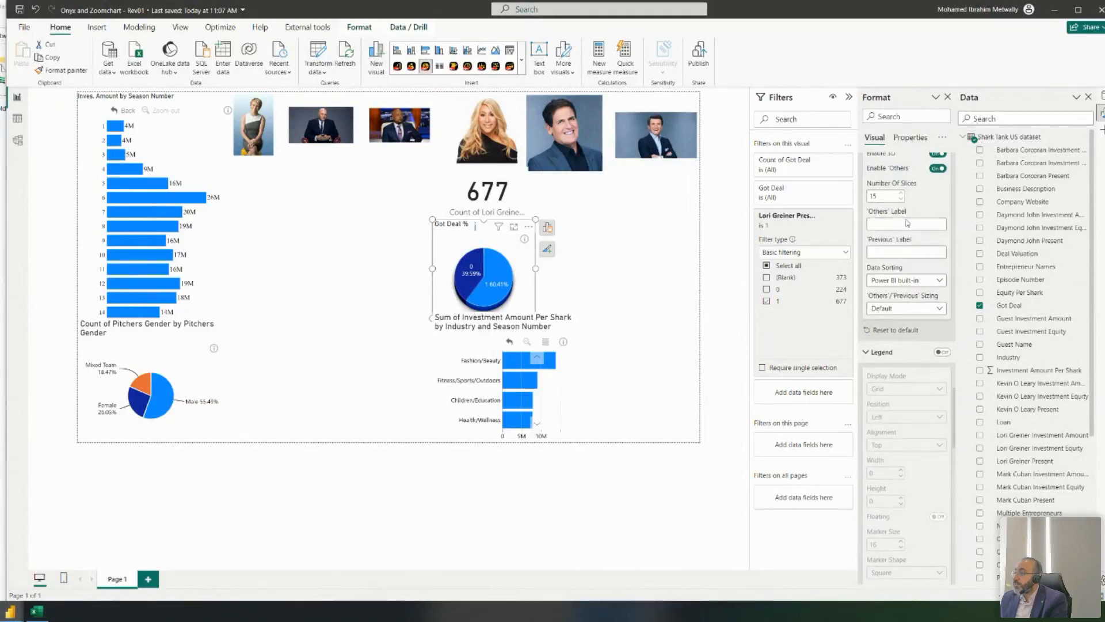
pyautogui.scroll(3, 915, 244)
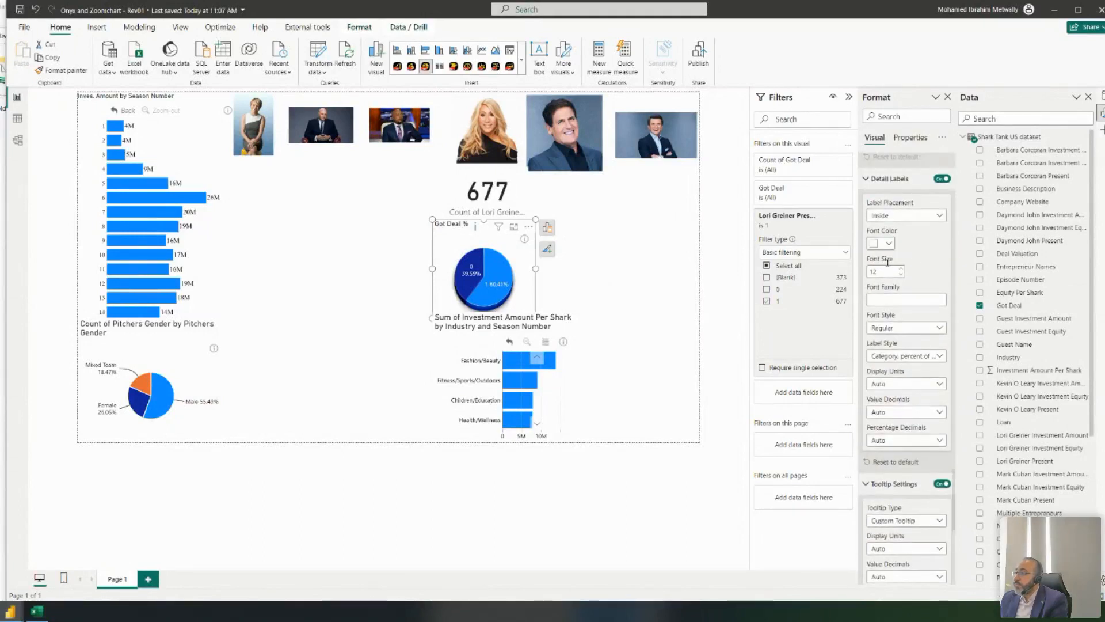
pyautogui.scroll(-4, 913, 269)
pyautogui.scroll(4, 914, 265)
pyautogui.scroll(-11, 912, 262)
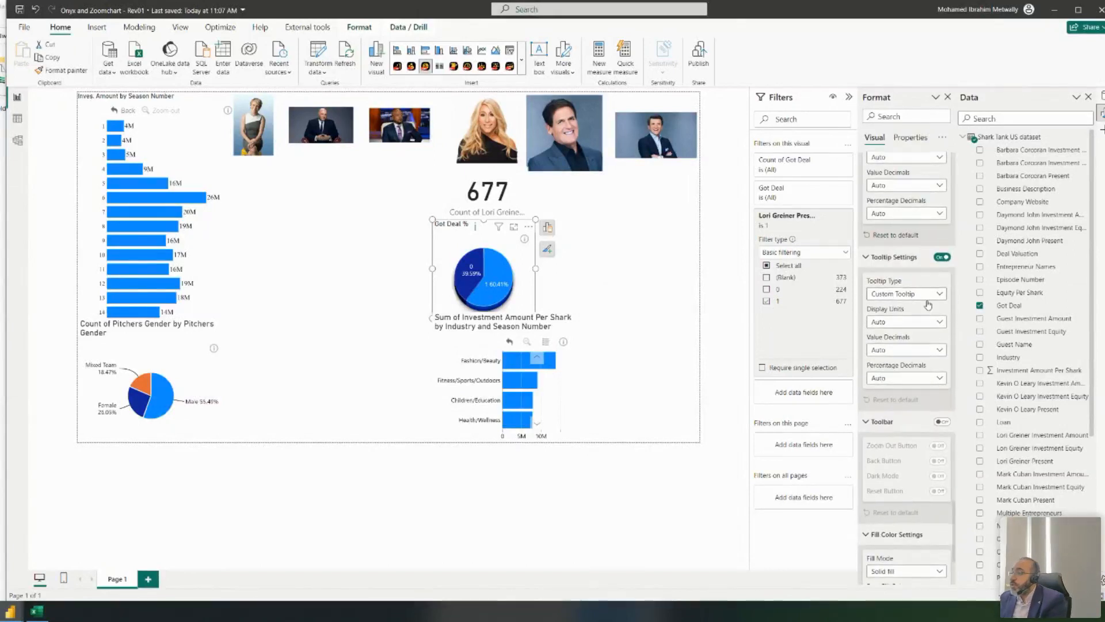
pyautogui.scroll(4, 913, 469)
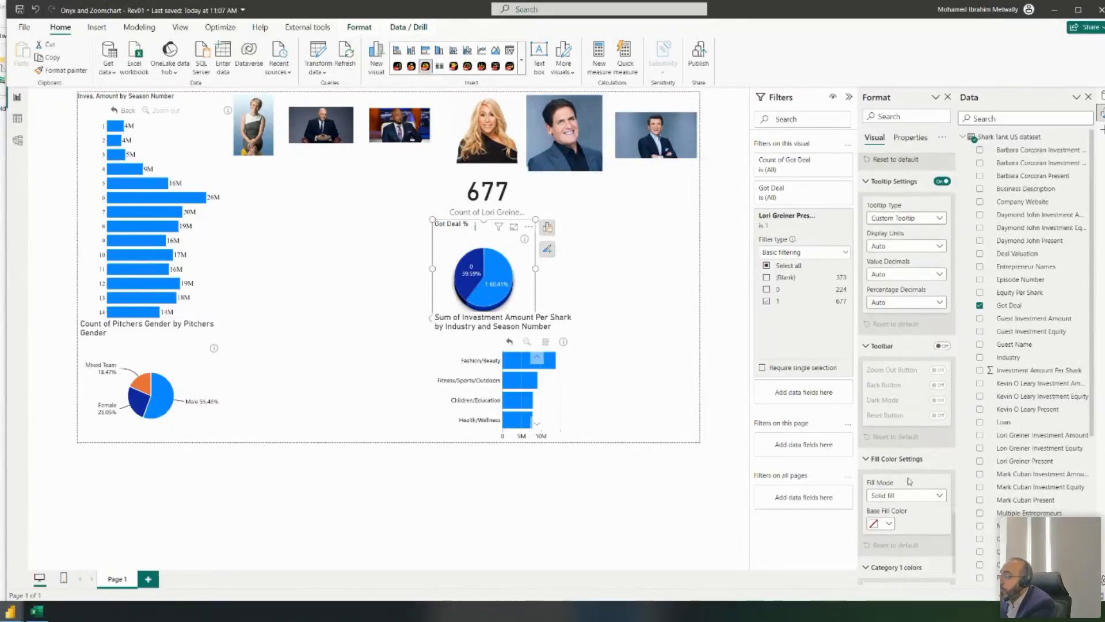
pyautogui.scroll(5, 934, 433)
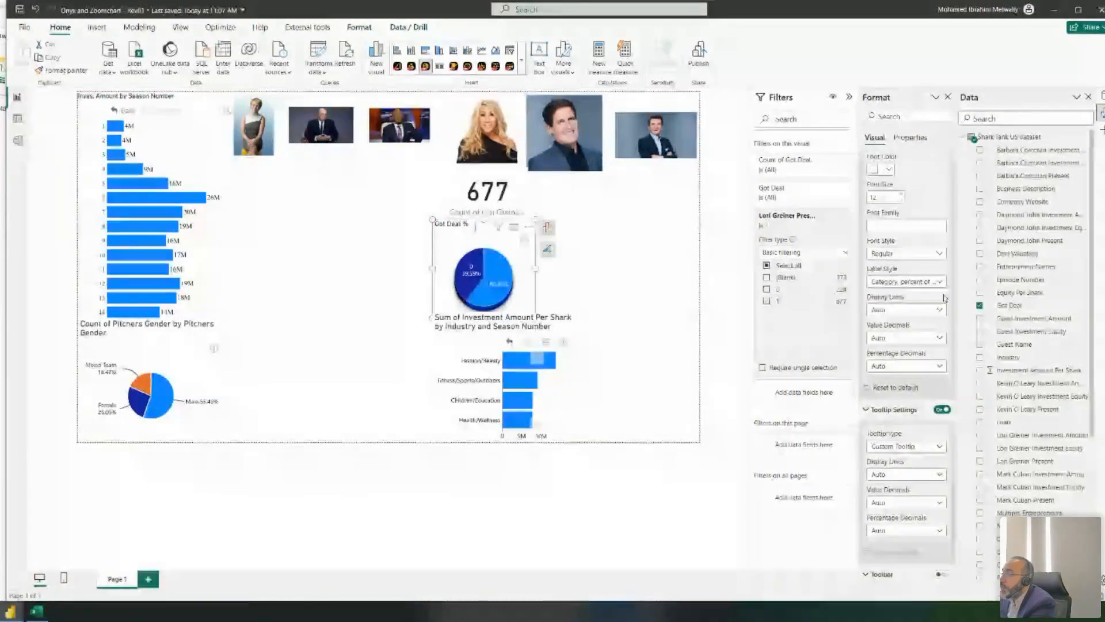
pyautogui.click(931, 282)
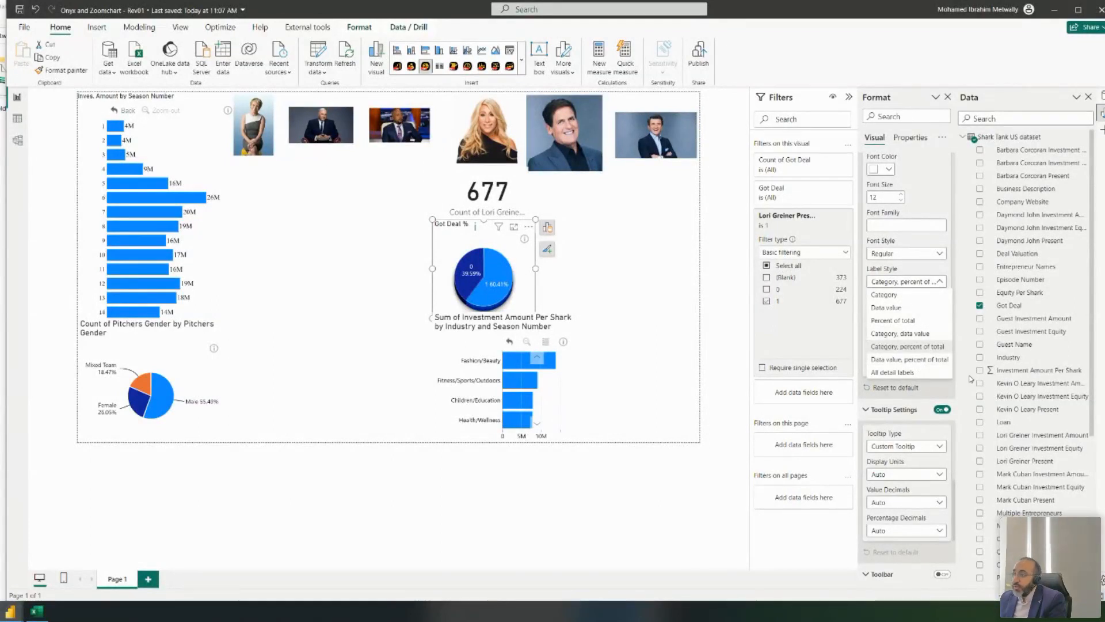
pyautogui.click(910, 359)
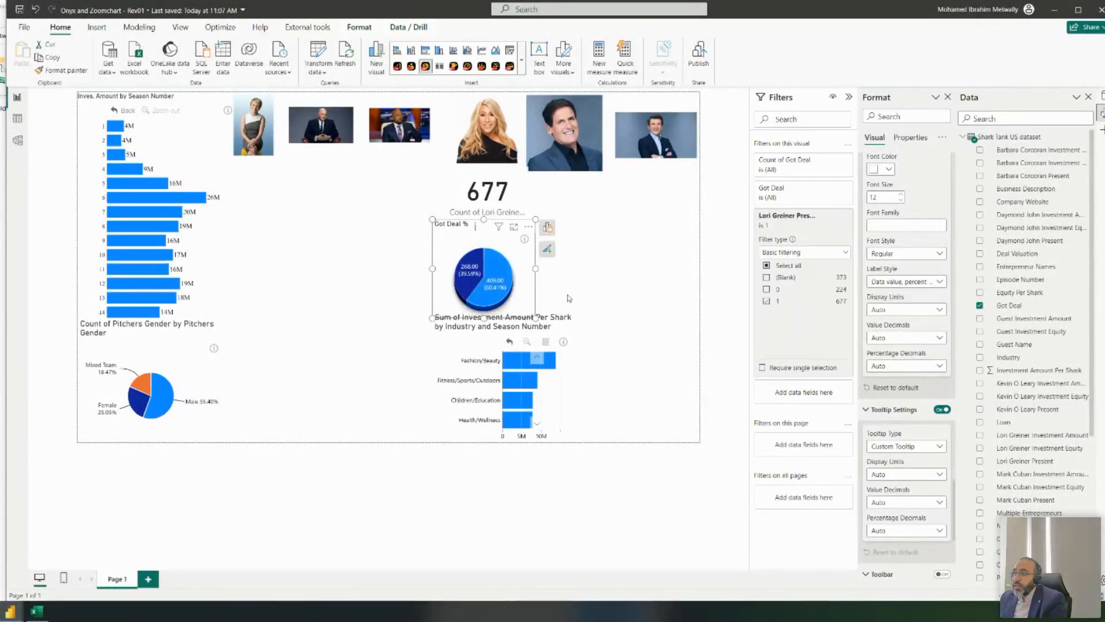
pyautogui.moveTo(466, 267)
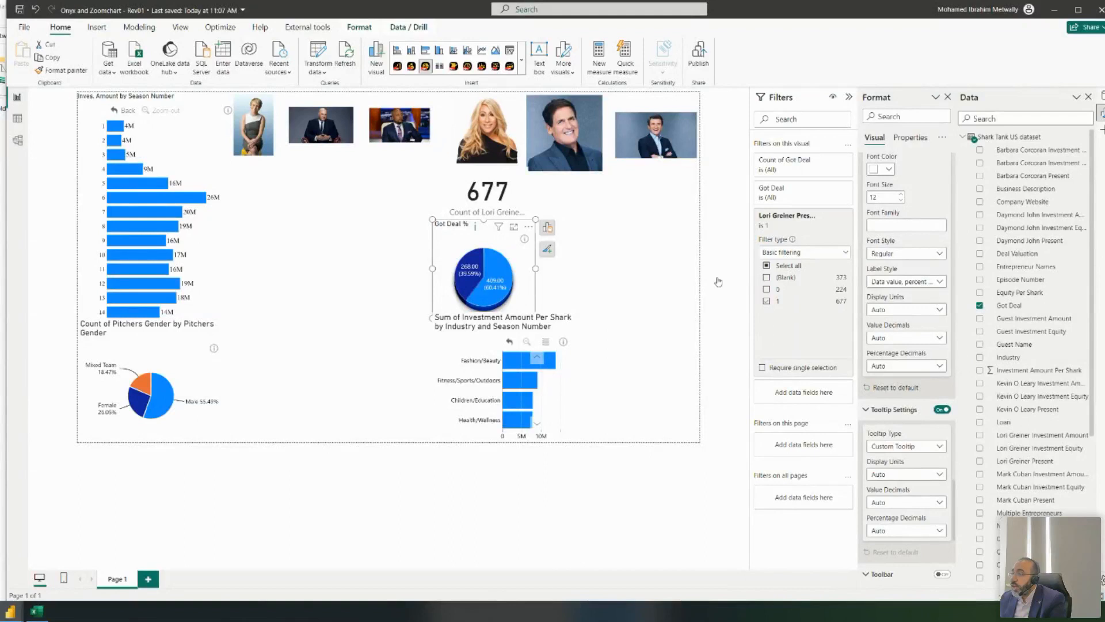
pyautogui.moveTo(498, 289)
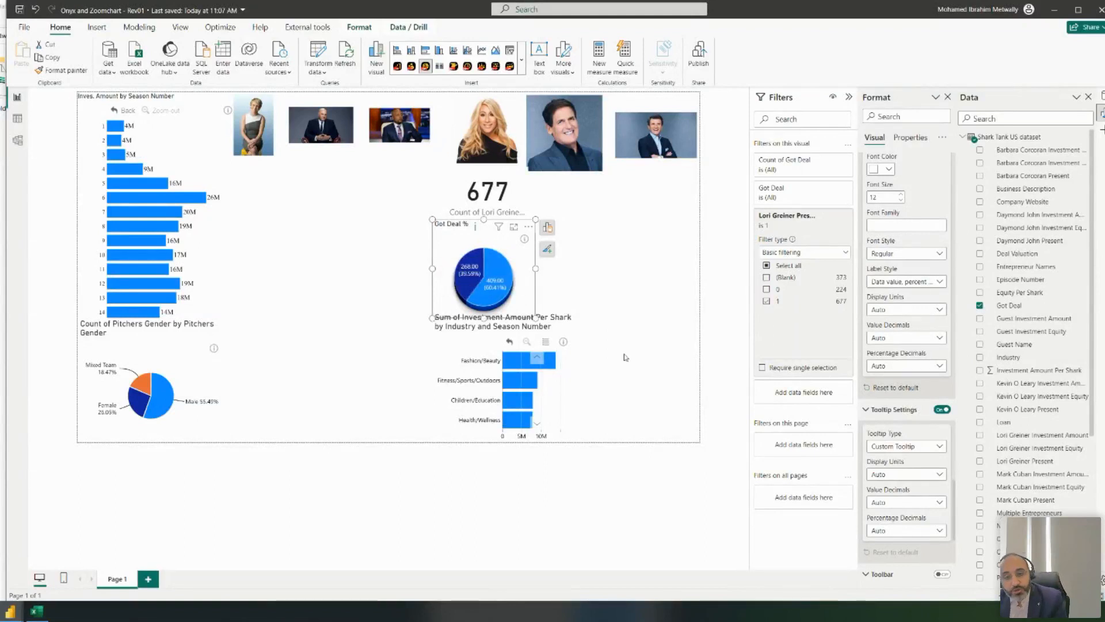
# - Colour the pie's 0 slice red (#D42D2D) with a custom colour
pyautogui.scroll(-5, 931, 406)
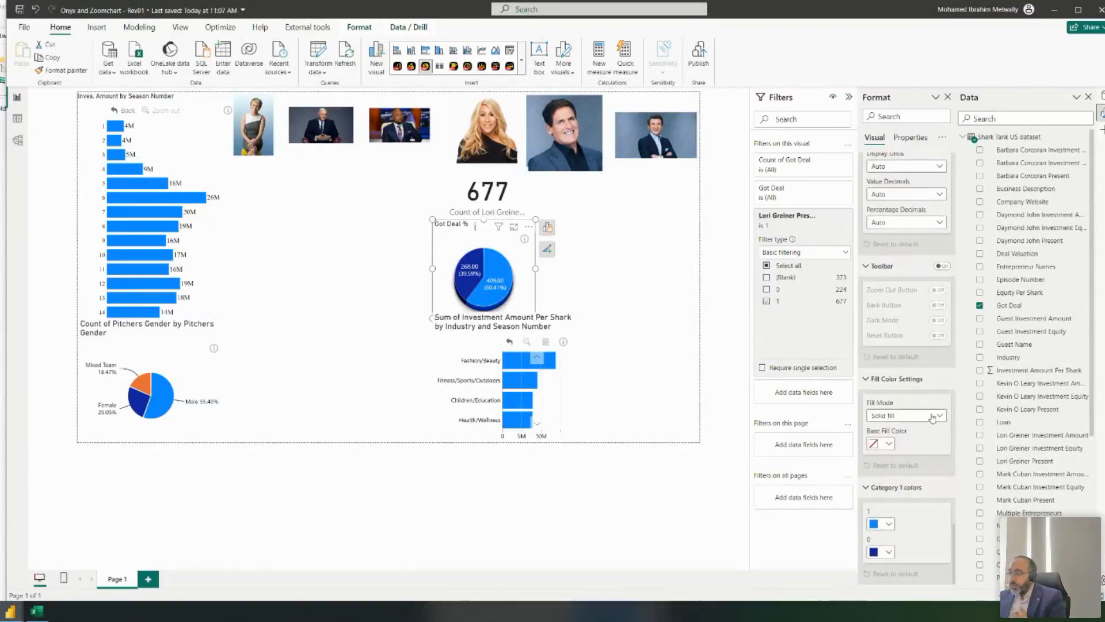
pyautogui.click(886, 525)
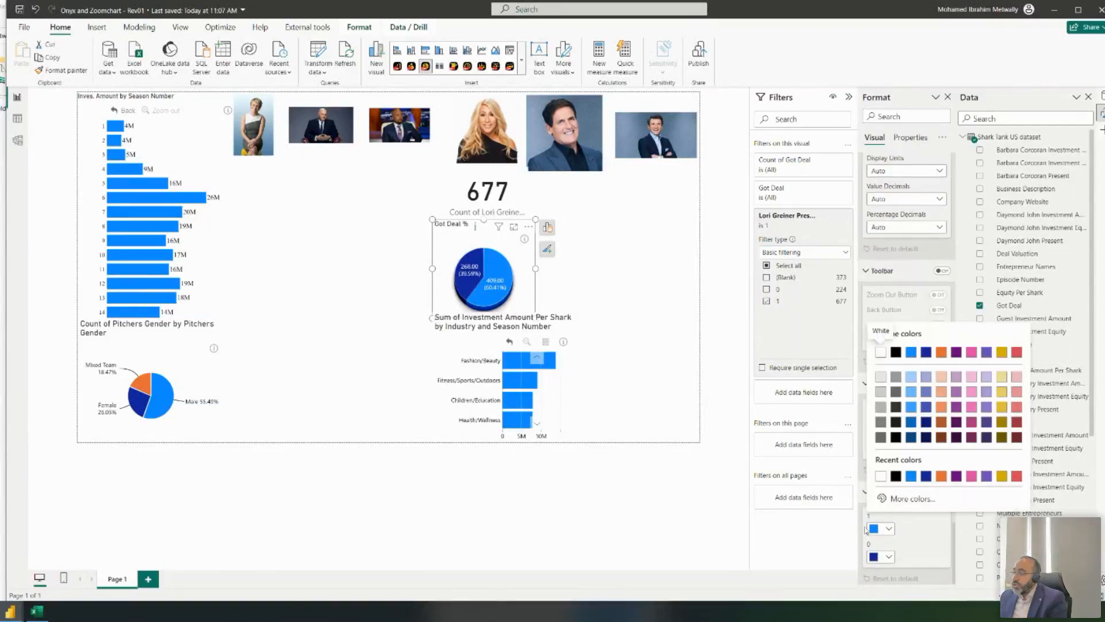
pyautogui.click(887, 562)
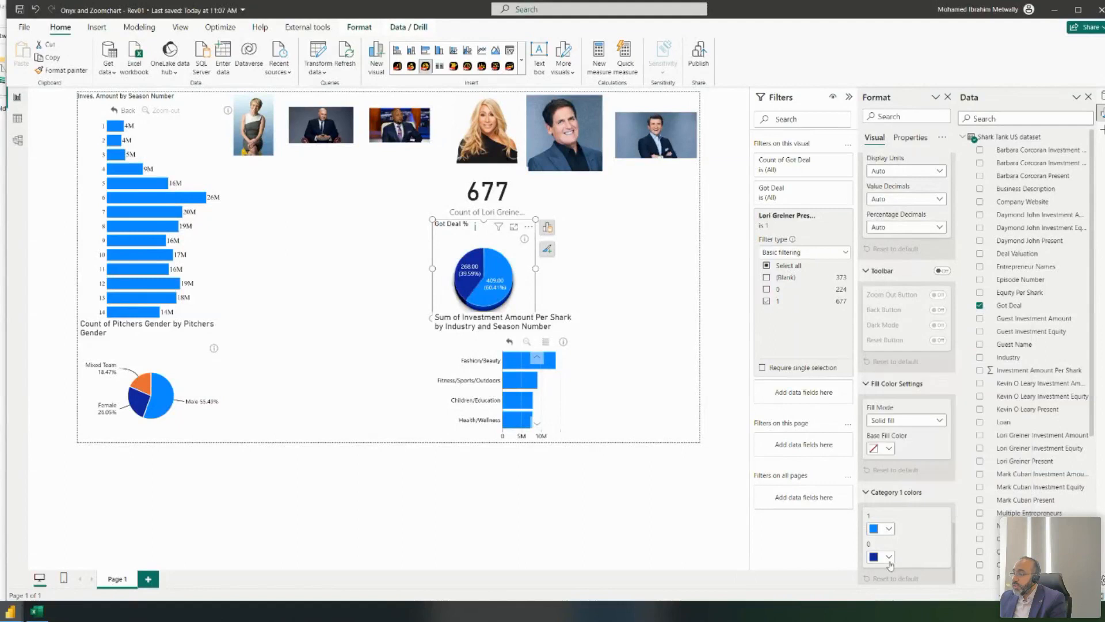
pyautogui.click(888, 562)
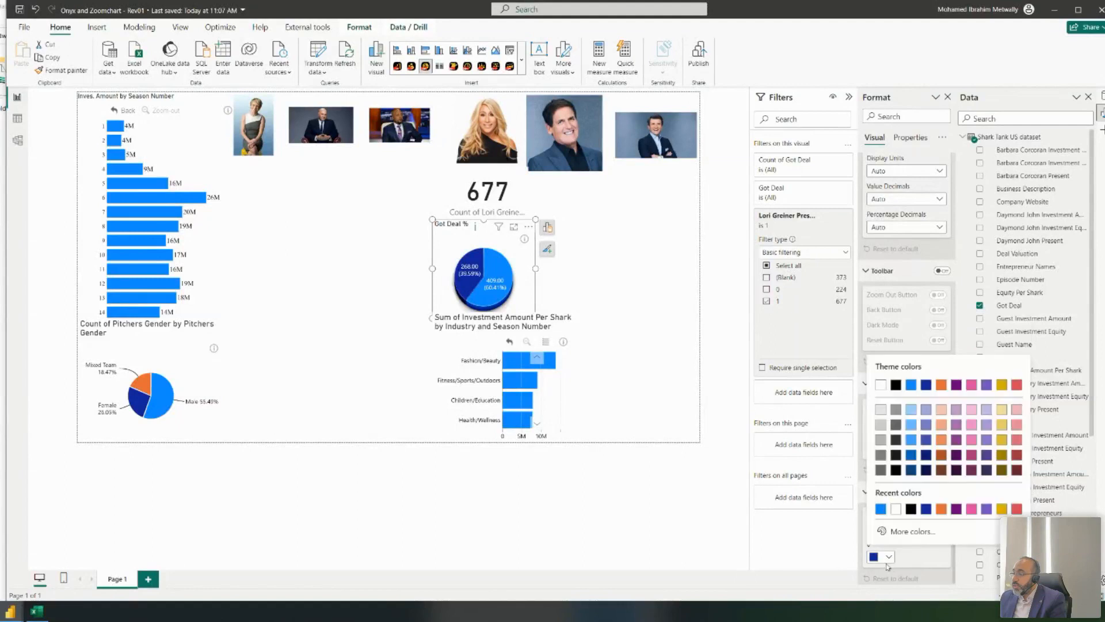
pyautogui.click(912, 530)
pyautogui.click(1015, 496)
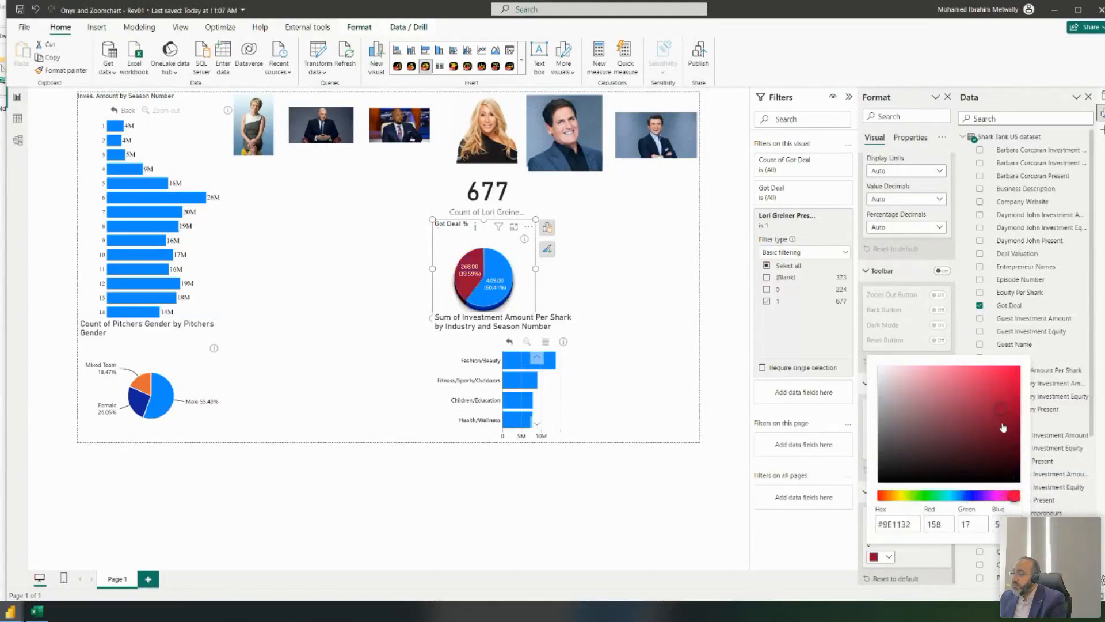
pyautogui.moveTo(1019, 383); pyautogui.dragTo(1018, 375)
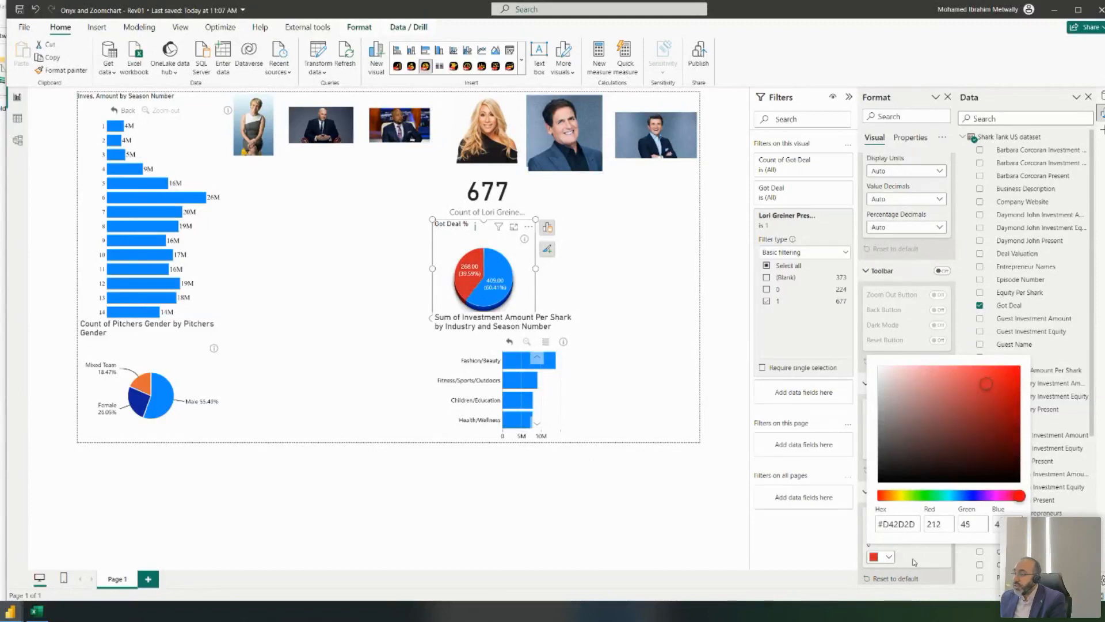
pyautogui.click(915, 563)
# - Colour the pie's 1 slice green (#22AB10) with a custom colour
pyautogui.click(889, 529)
pyautogui.click(906, 501)
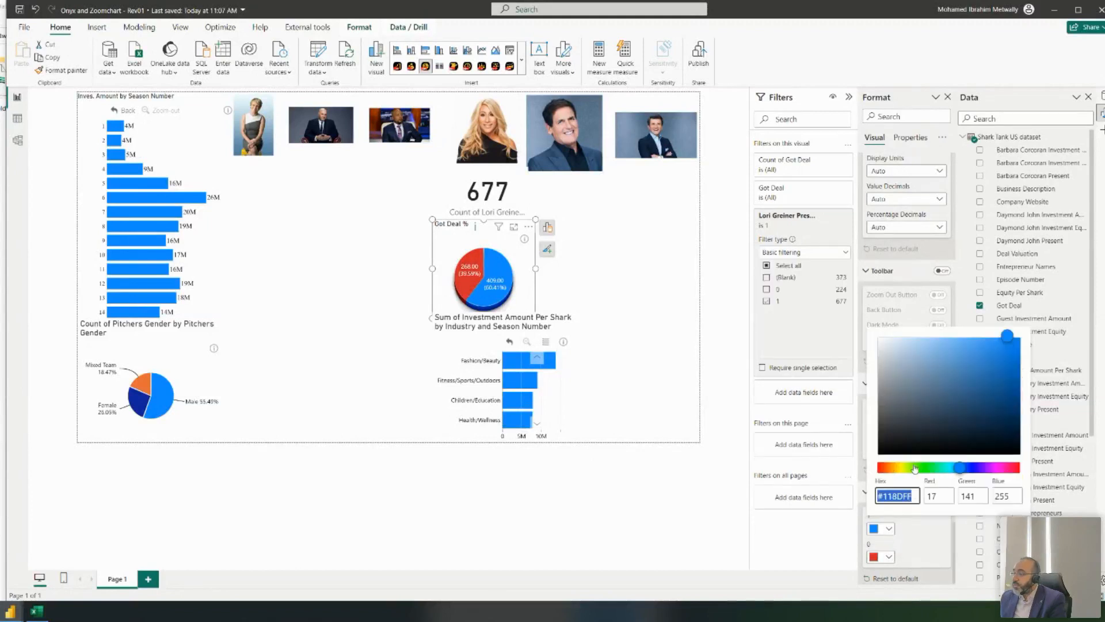
pyautogui.click(922, 467)
pyautogui.click(1005, 367)
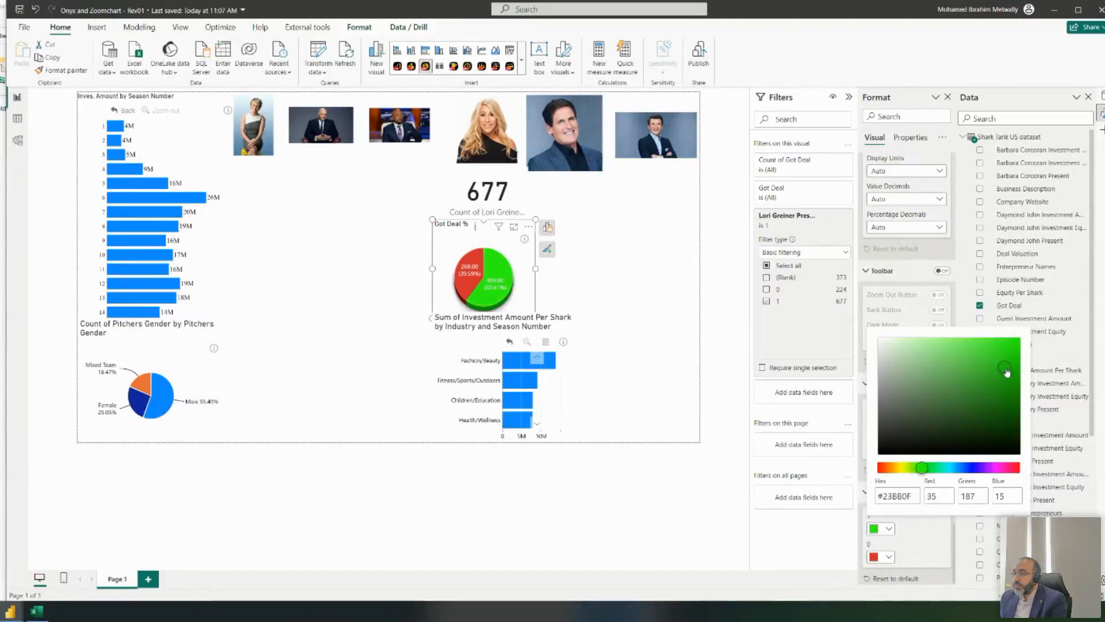
pyautogui.moveTo(1007, 372); pyautogui.dragTo(1007, 380)
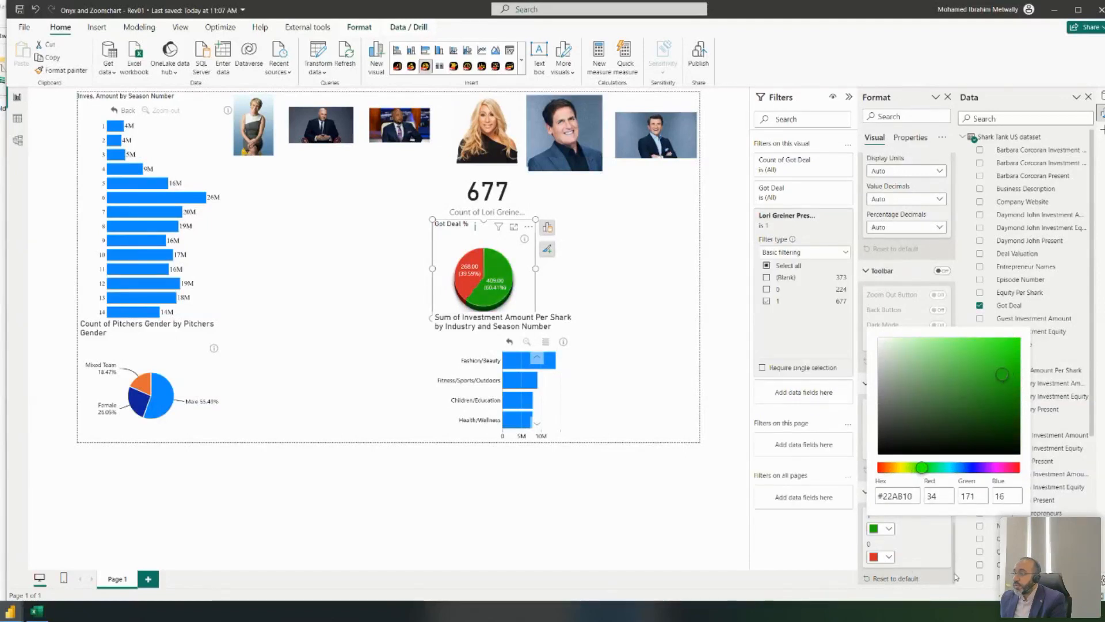
pyautogui.click(629, 372)
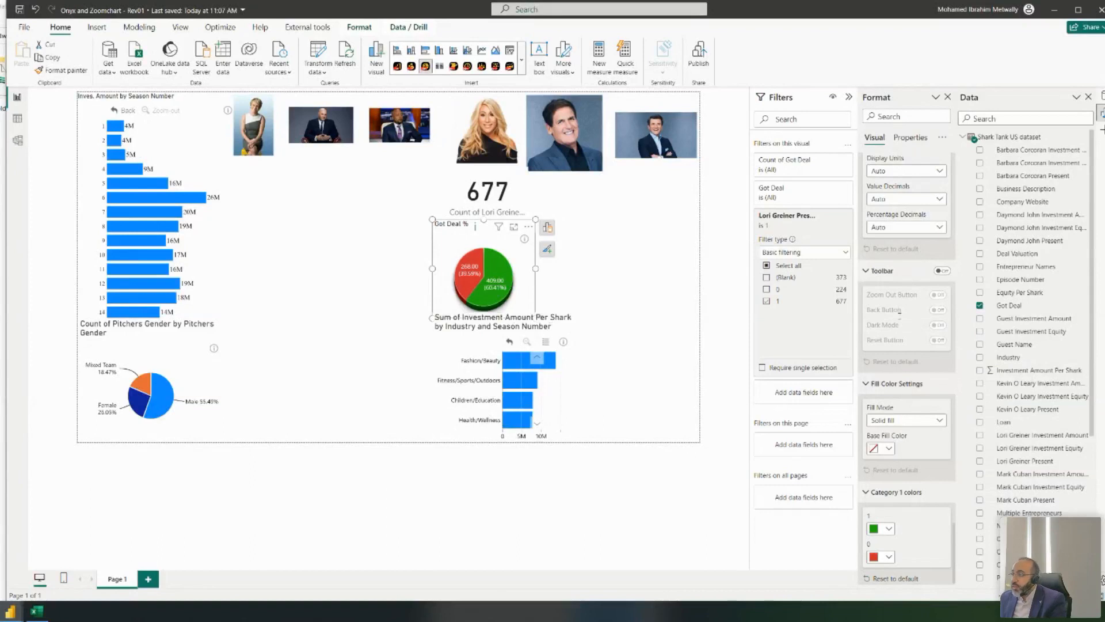
pyautogui.scroll(5, 911, 315)
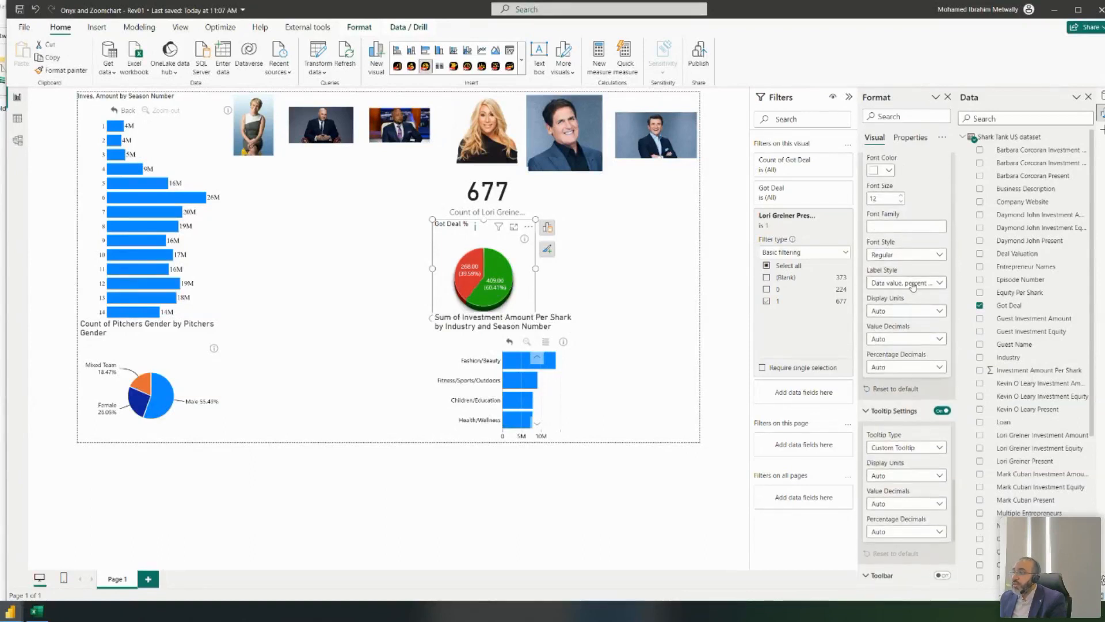
# - Show percent of total only on the pie labels, shrink the pie, and set its padding to 0
pyautogui.click(913, 284)
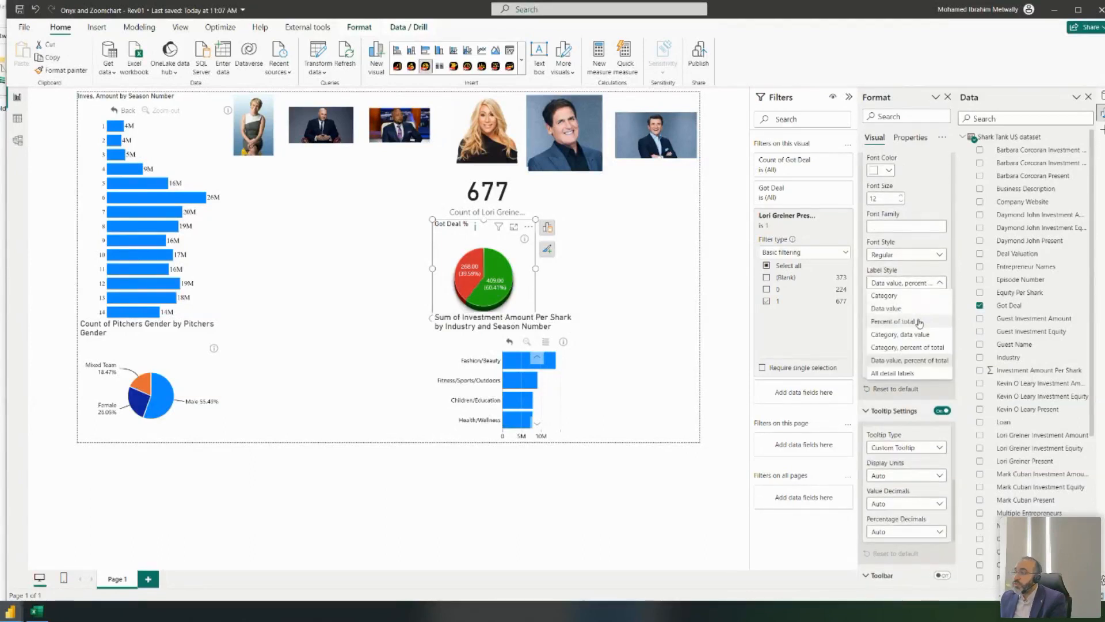
pyautogui.click(919, 323)
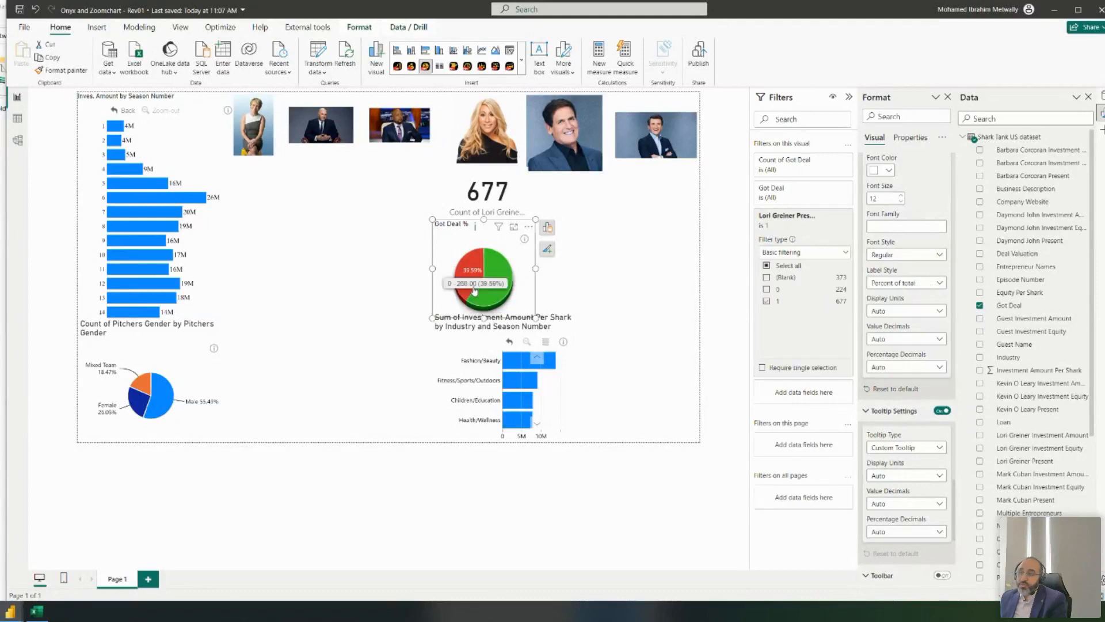
pyautogui.moveTo(536, 318)
pyautogui.mouseDown()
pyautogui.moveTo(518, 301)
pyautogui.moveTo(541, 318)
pyautogui.moveTo(528, 319)
pyautogui.mouseUp()
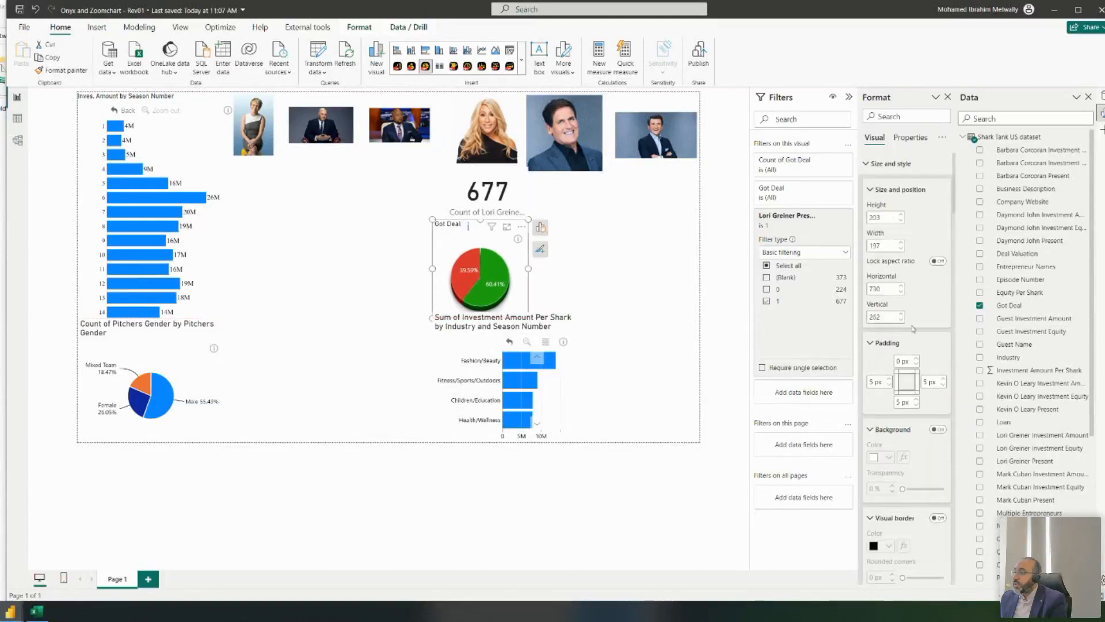
pyautogui.write('0')
pyautogui.press('Tab')
pyautogui.write('0')
pyautogui.press('Tab')
pyautogui.write('0')
pyautogui.press('Tab')
pyautogui.write('0')
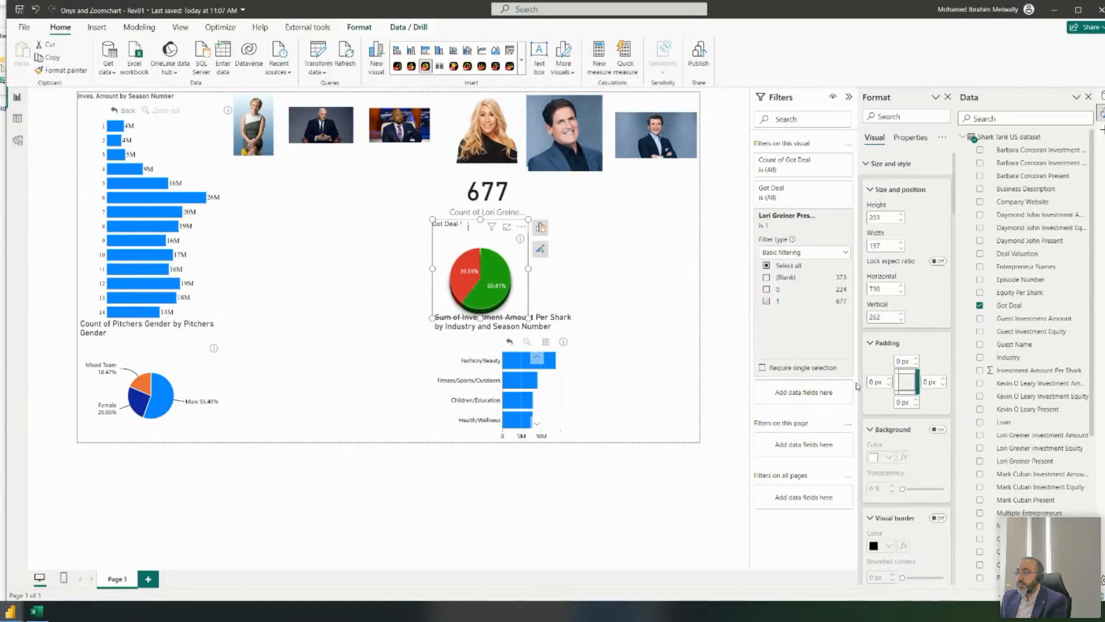
# - Move the investment bar chart further left, beneath the pie
pyautogui.click(654, 264)
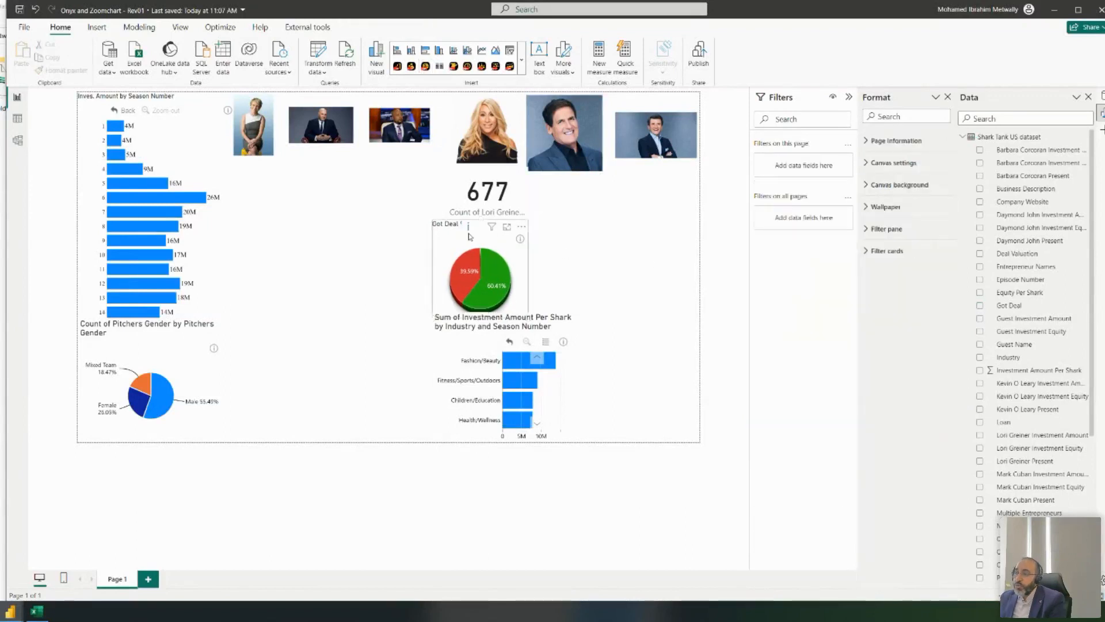
pyautogui.click(442, 239)
pyautogui.click(422, 240)
pyautogui.click(440, 252)
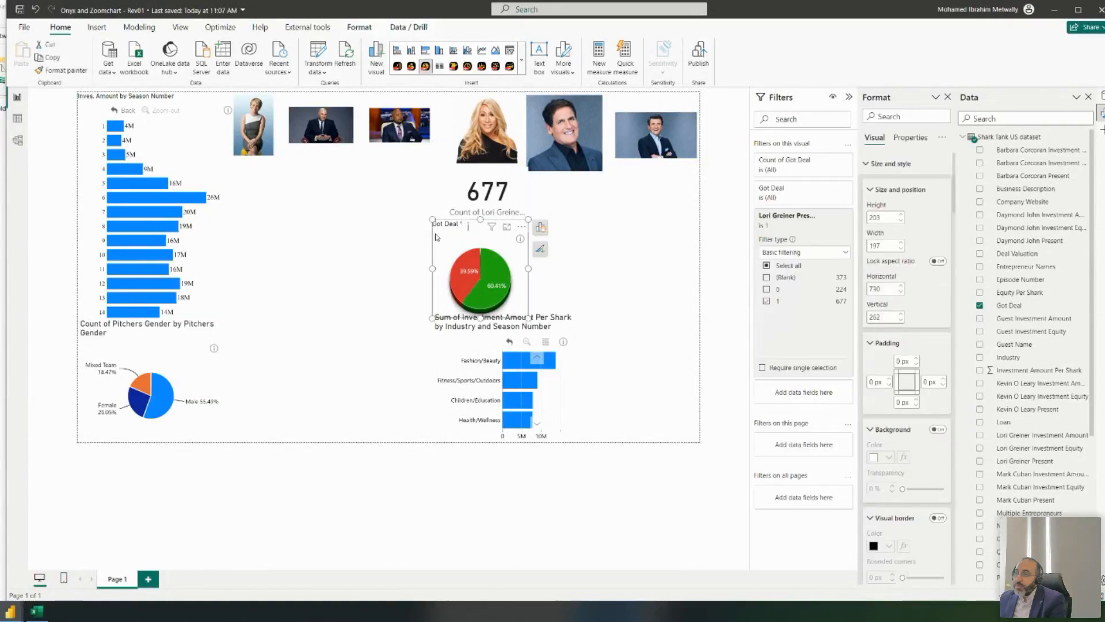
pyautogui.click(570, 332)
pyautogui.click(537, 317)
pyautogui.moveTo(537, 317); pyautogui.dragTo(501, 316)
# - Retitle the bar chart 'Investment Per Industry' and reduce its title font size
pyautogui.scroll(-20, 919, 275)
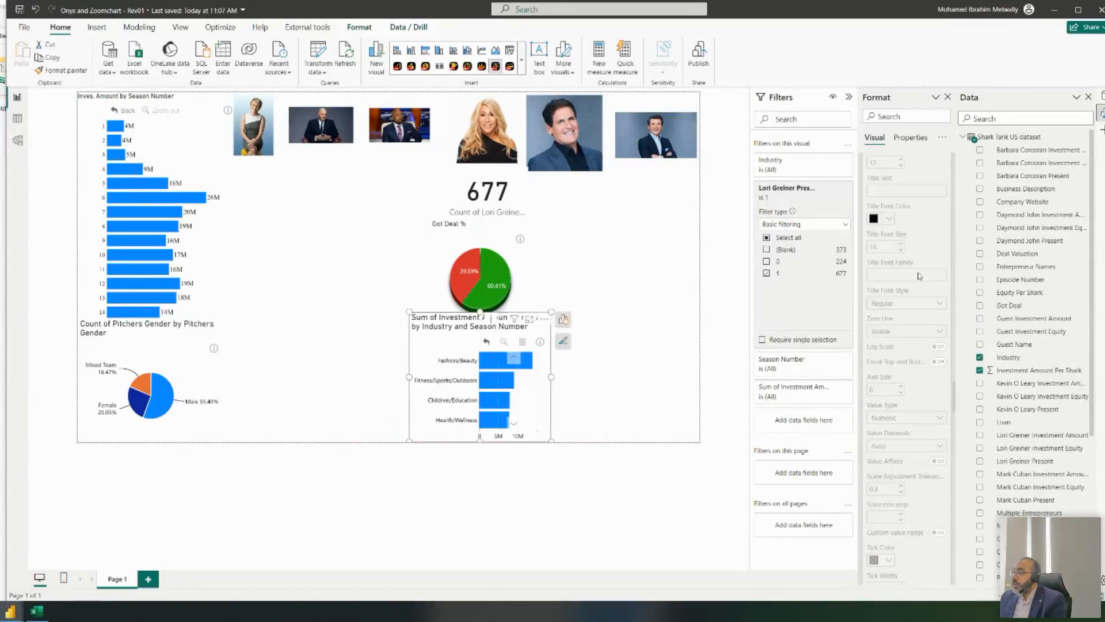
pyautogui.scroll(20, 910, 265)
pyautogui.scroll(-4, 909, 242)
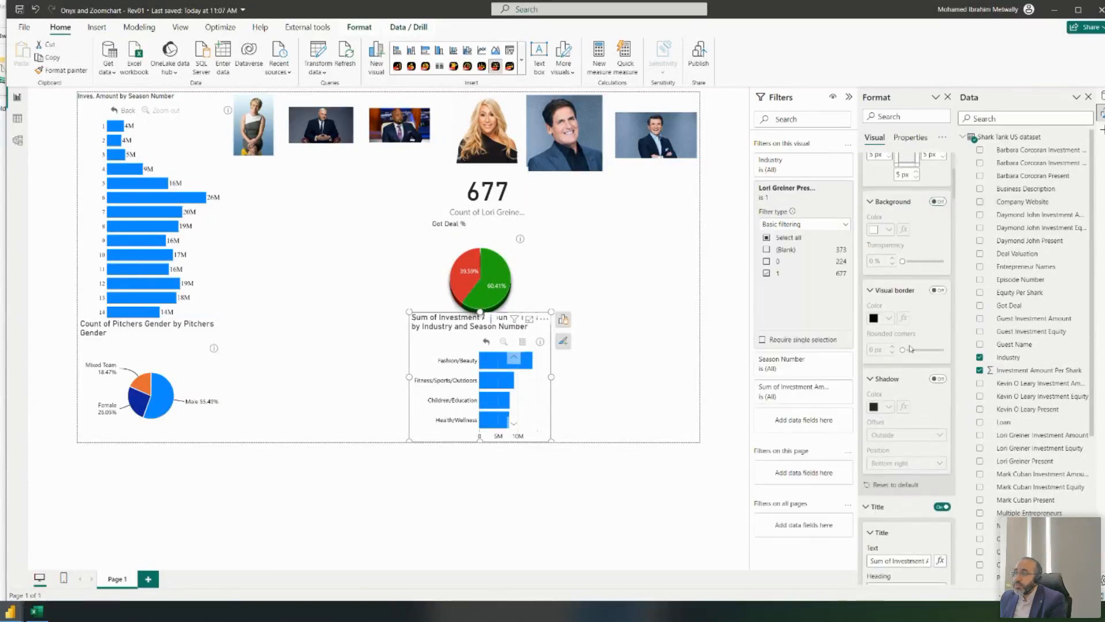
pyautogui.scroll(-5, 915, 241)
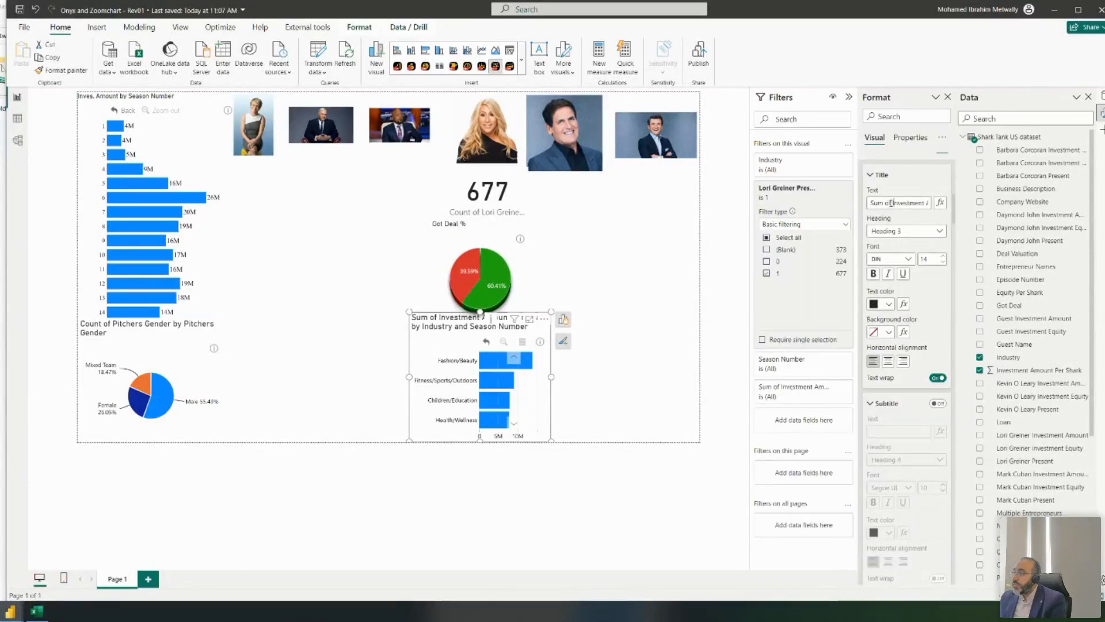
pyautogui.press('BackSpace')
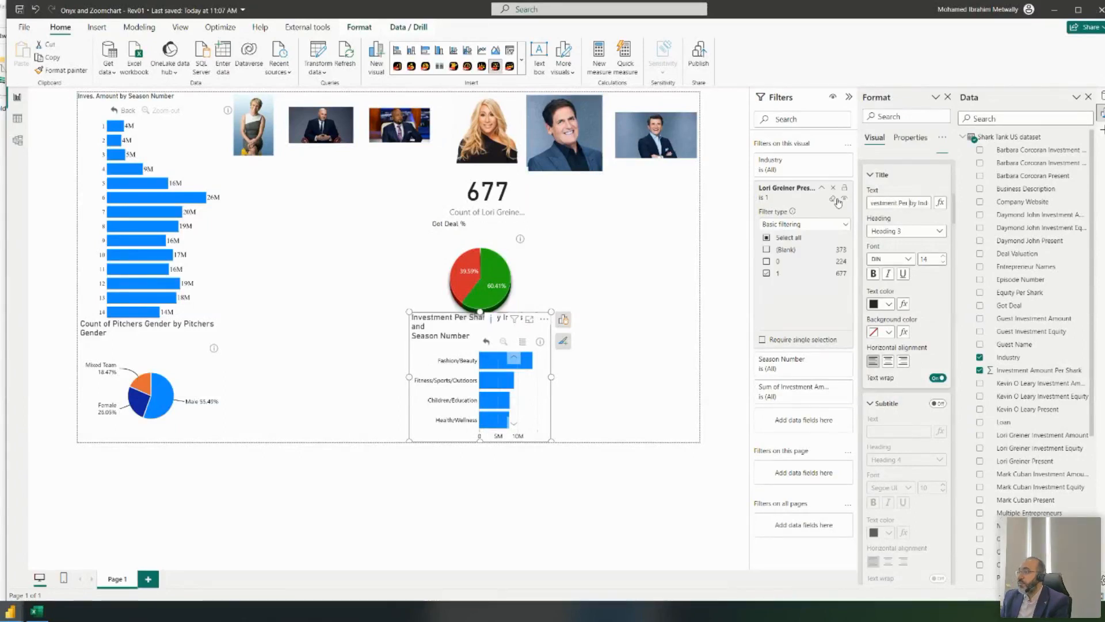
pyautogui.hotkey('ctrl', 'shift', 'Right')
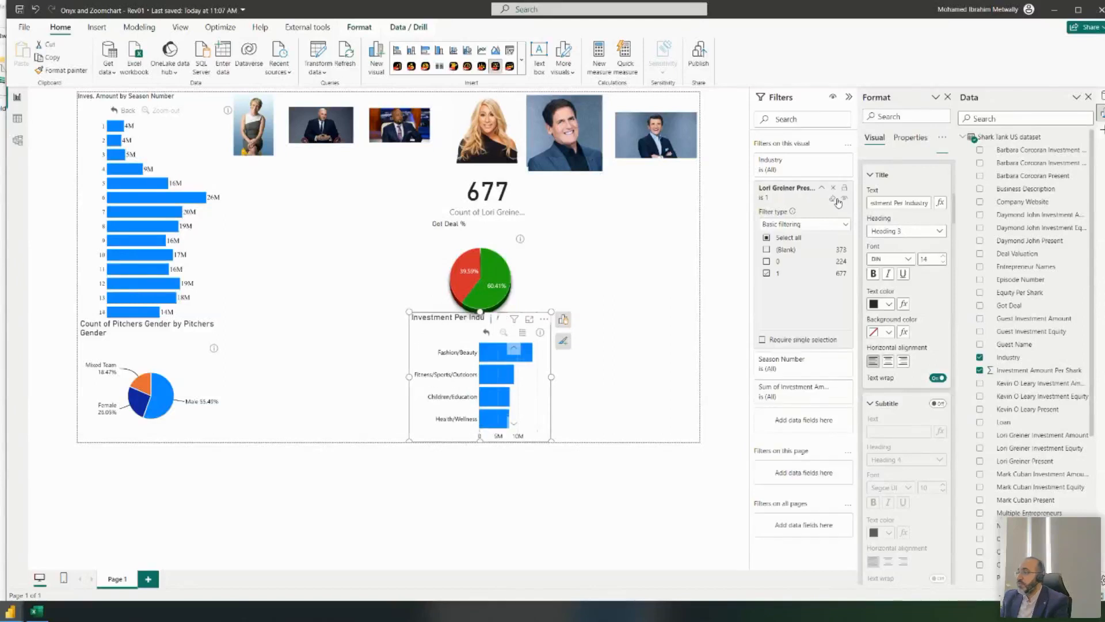
pyautogui.click(944, 263)
pyautogui.click(944, 263)
# - Turn off the industry chart's Primary X-Axis
pyautogui.scroll(-15, 949, 320)
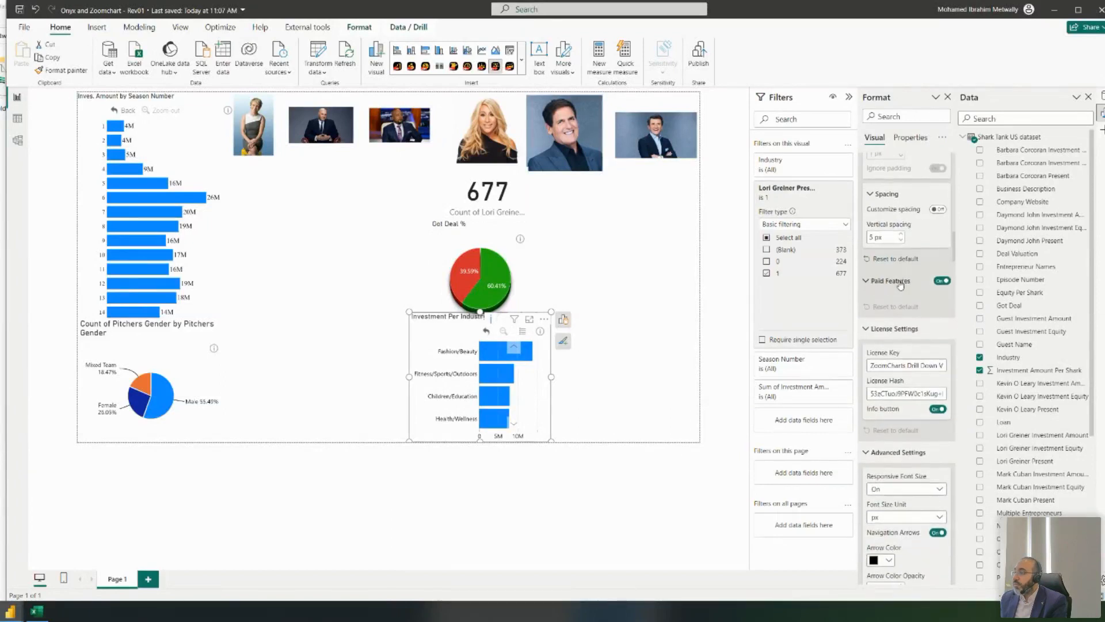
pyautogui.scroll(-10, 910, 282)
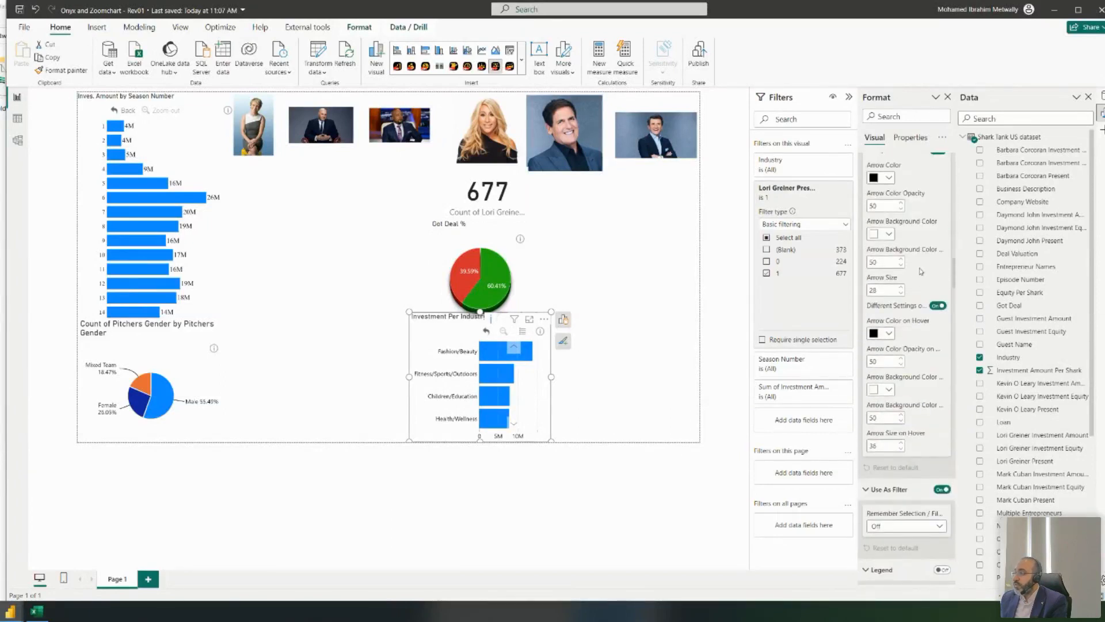
pyautogui.scroll(-4, 903, 331)
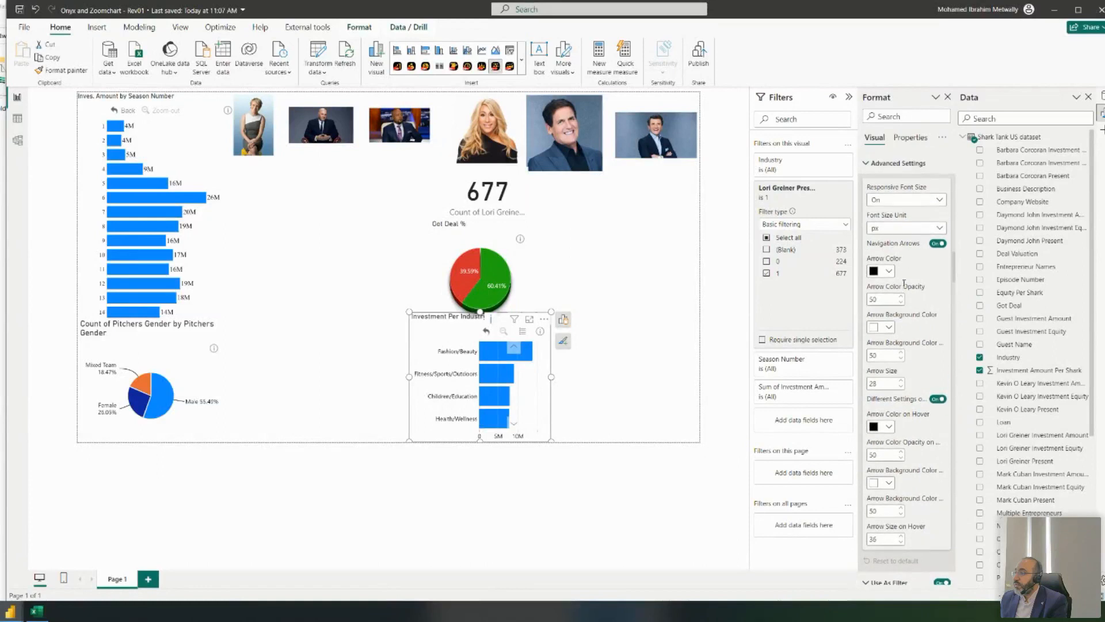
pyautogui.scroll(-8, 910, 290)
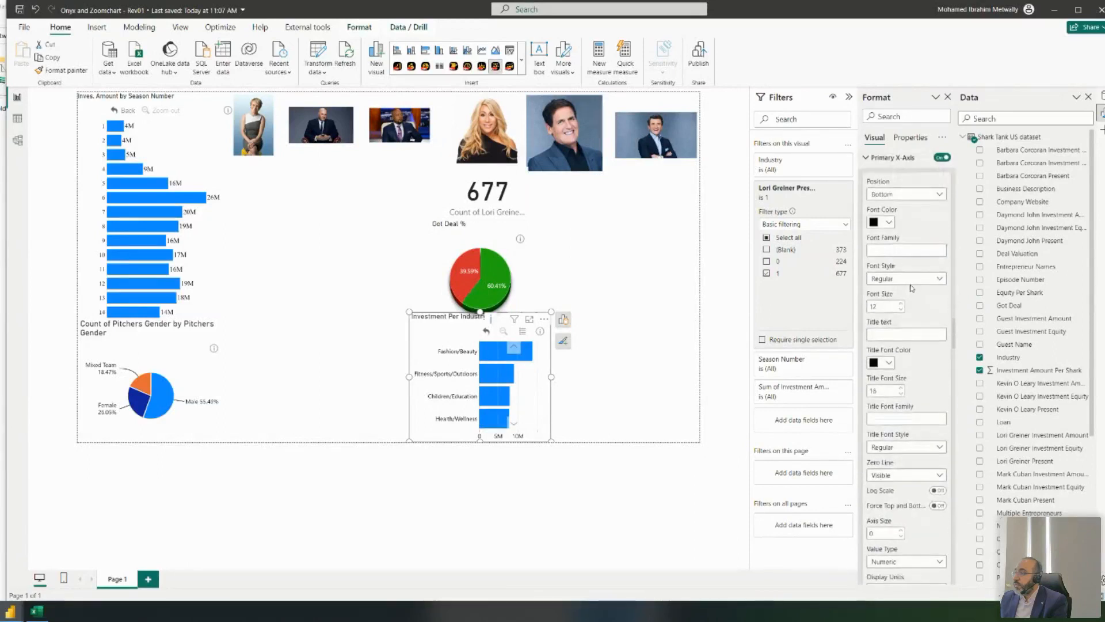
pyautogui.click(943, 209)
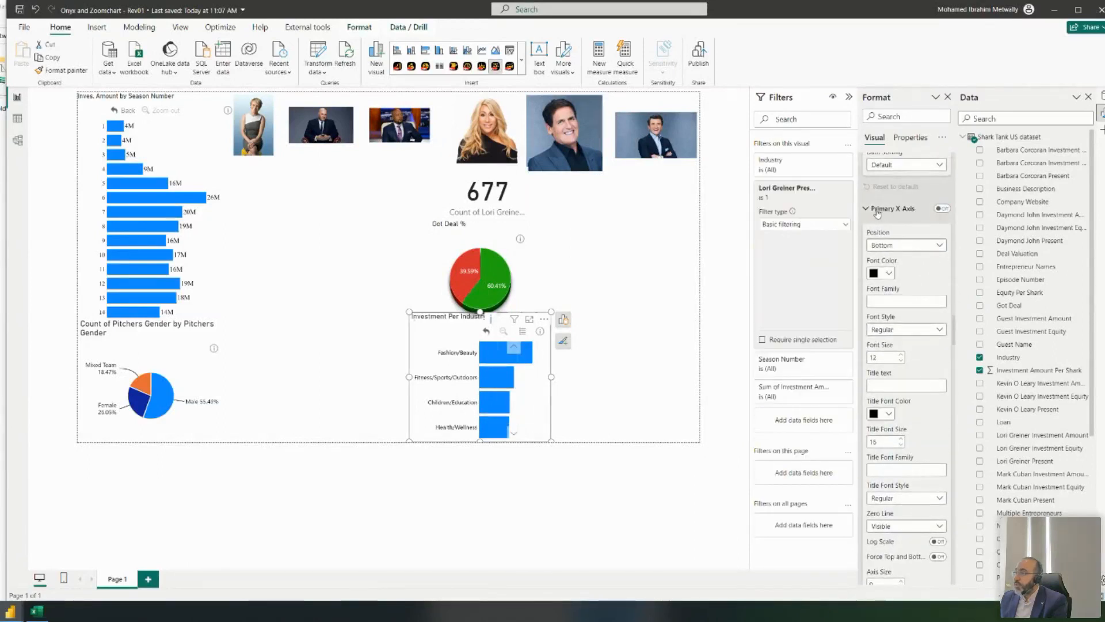
# - Keep full-length industry axis labels, then bring up the Shark Tank dataset in Excel
pyautogui.scroll(-10, 918, 261)
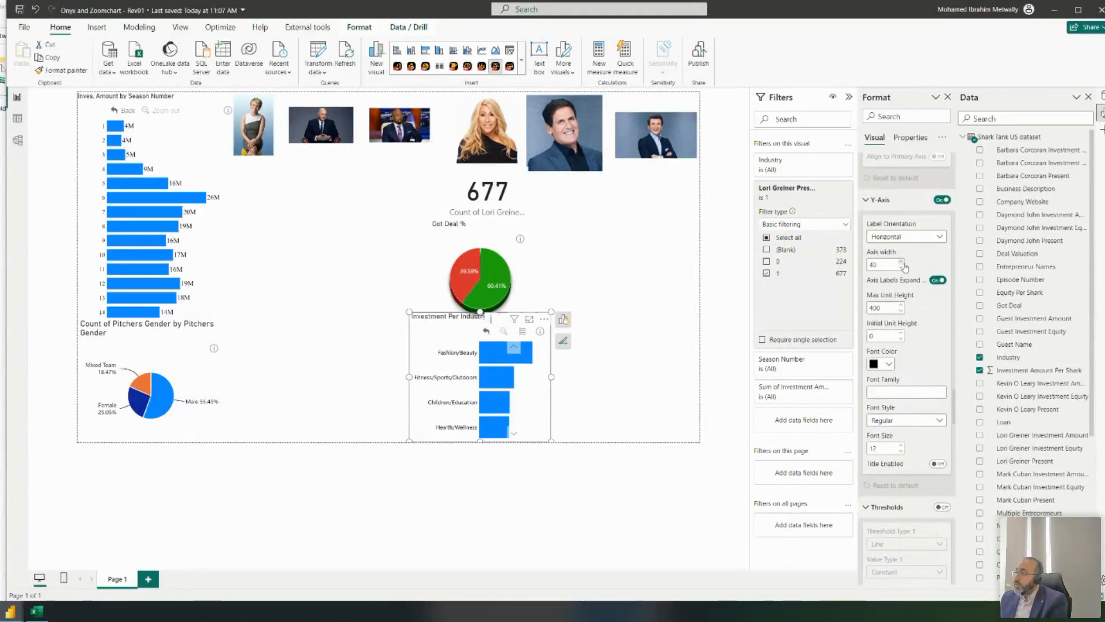
pyautogui.click(939, 280)
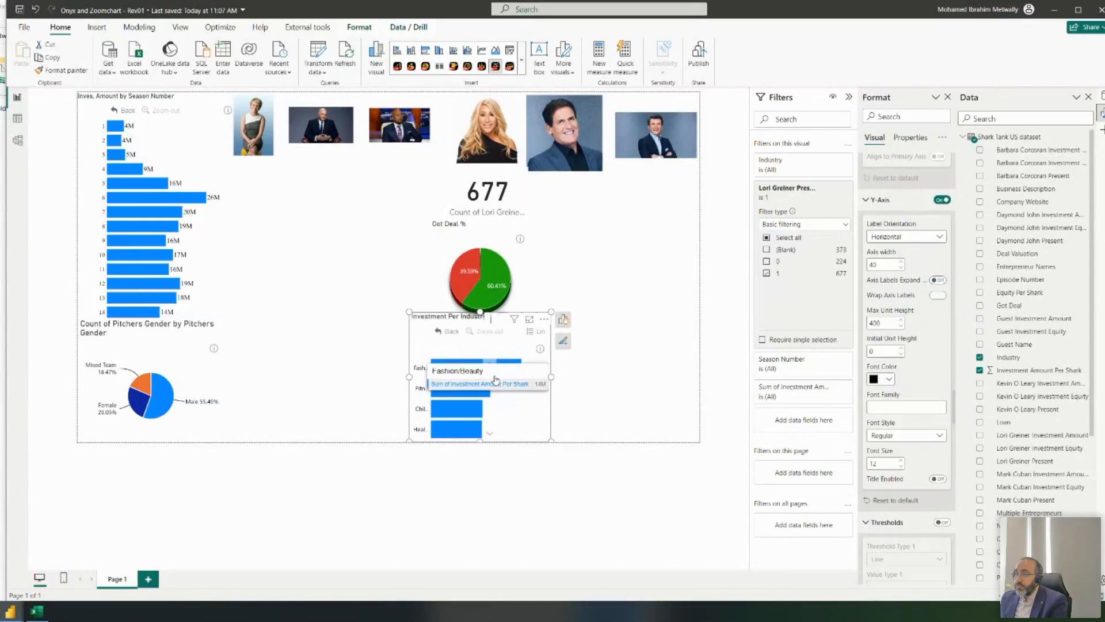
pyautogui.click(939, 281)
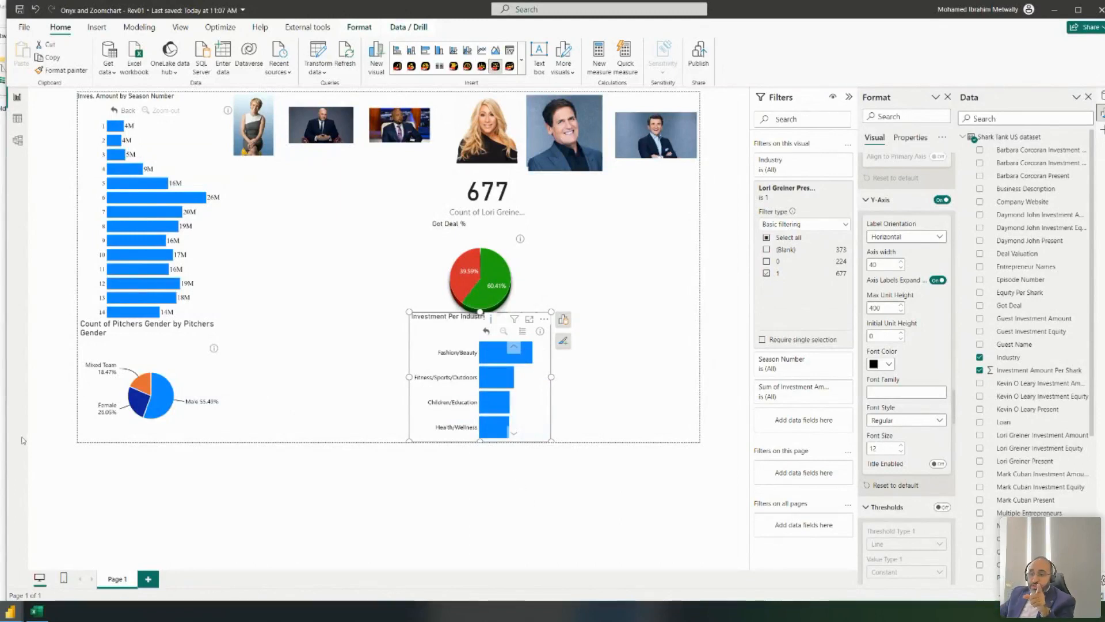
pyautogui.click(36, 611)
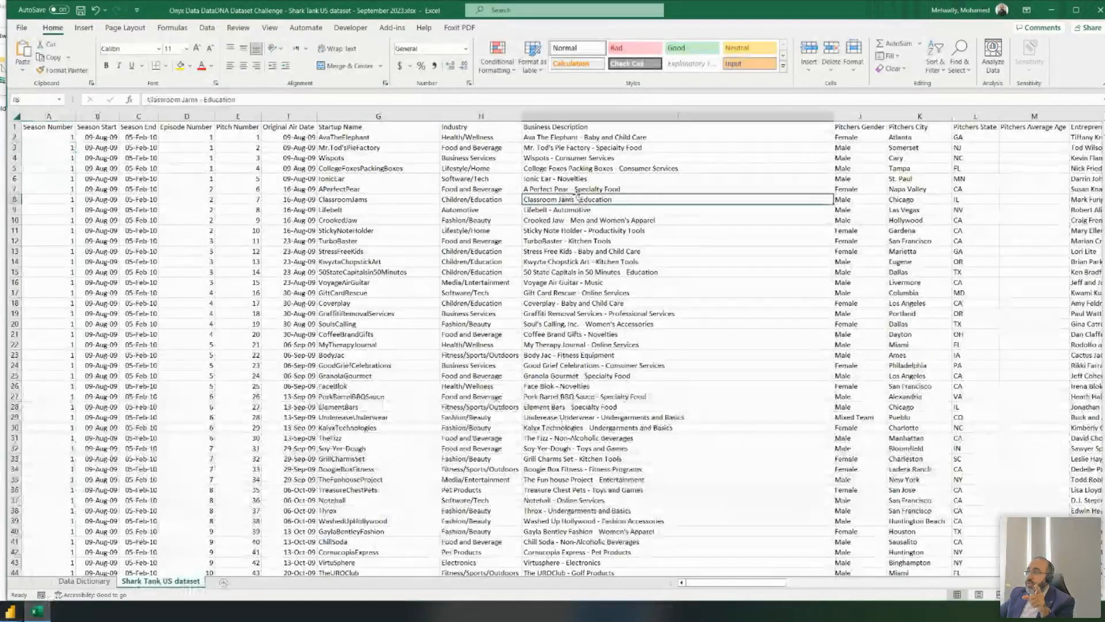
# - Check the Industry values in cells H5 and H2, then minimize Excel
pyautogui.moveTo(740, 582); pyautogui.dragTo(802, 590)
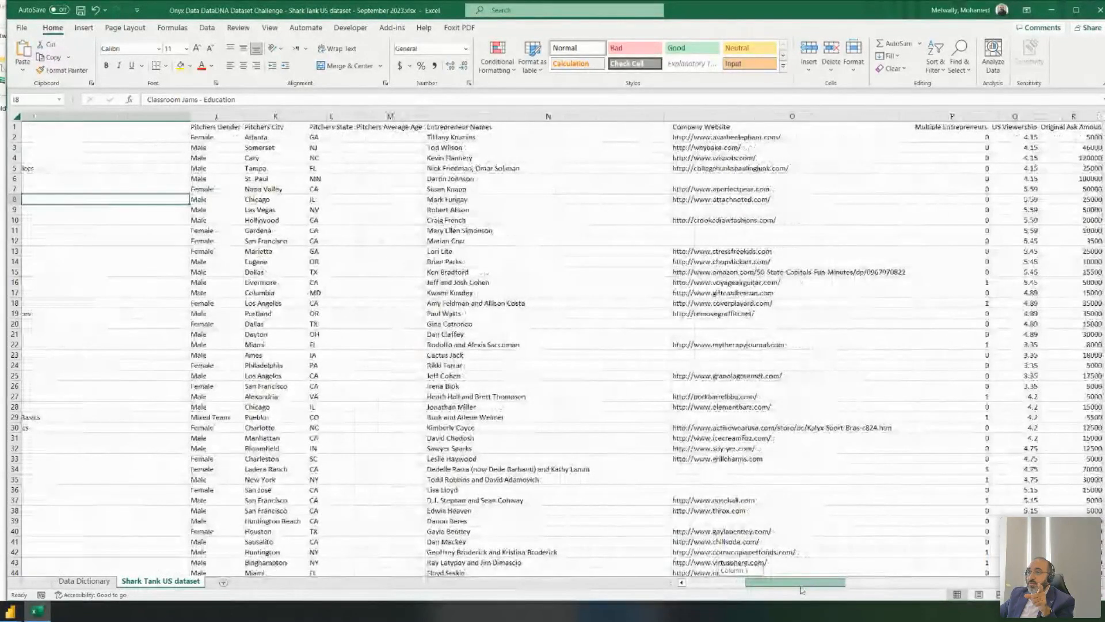
pyautogui.moveTo(802, 591); pyautogui.dragTo(753, 583)
pyautogui.click(193, 168)
pyautogui.click(187, 138)
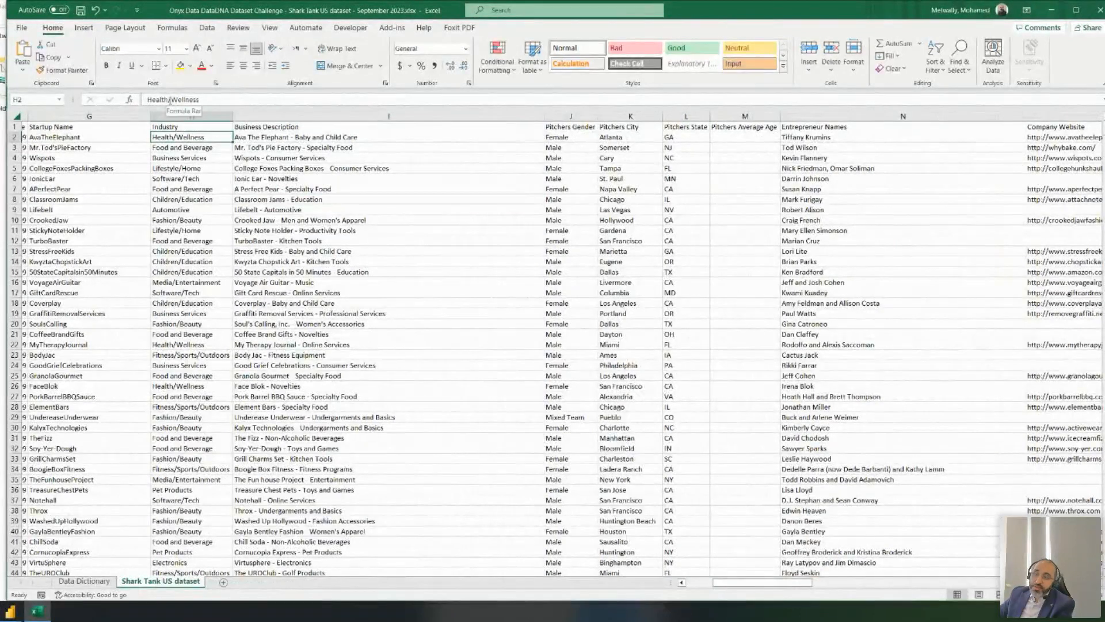
pyautogui.click(1052, 10)
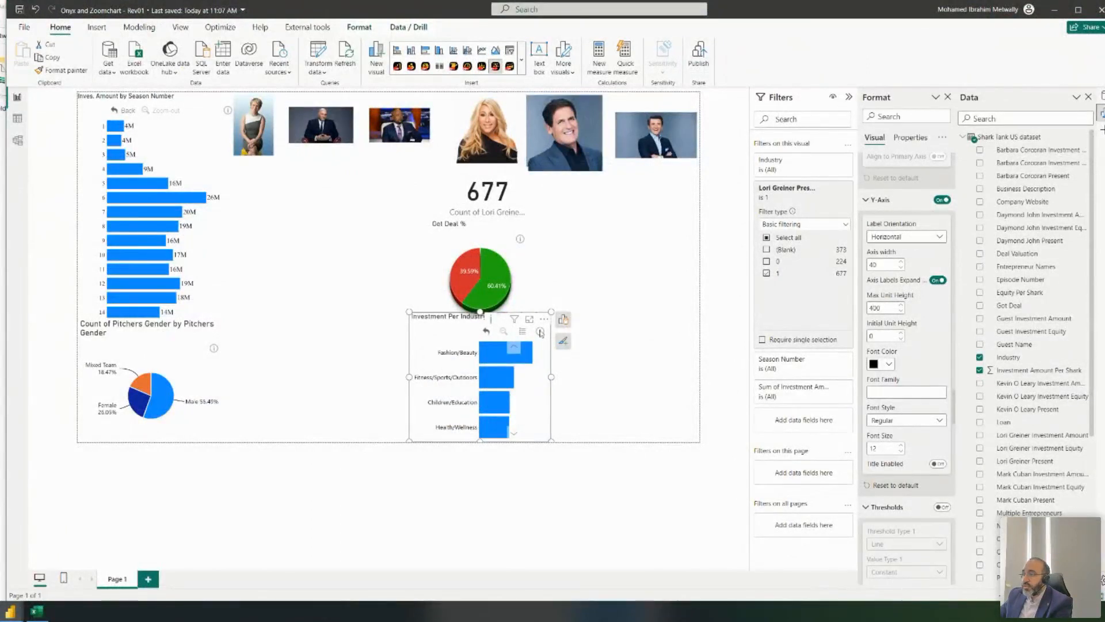
# - Set the industry chart's Y-axis label font size to 11
pyautogui.scroll(-5, 506, 379)
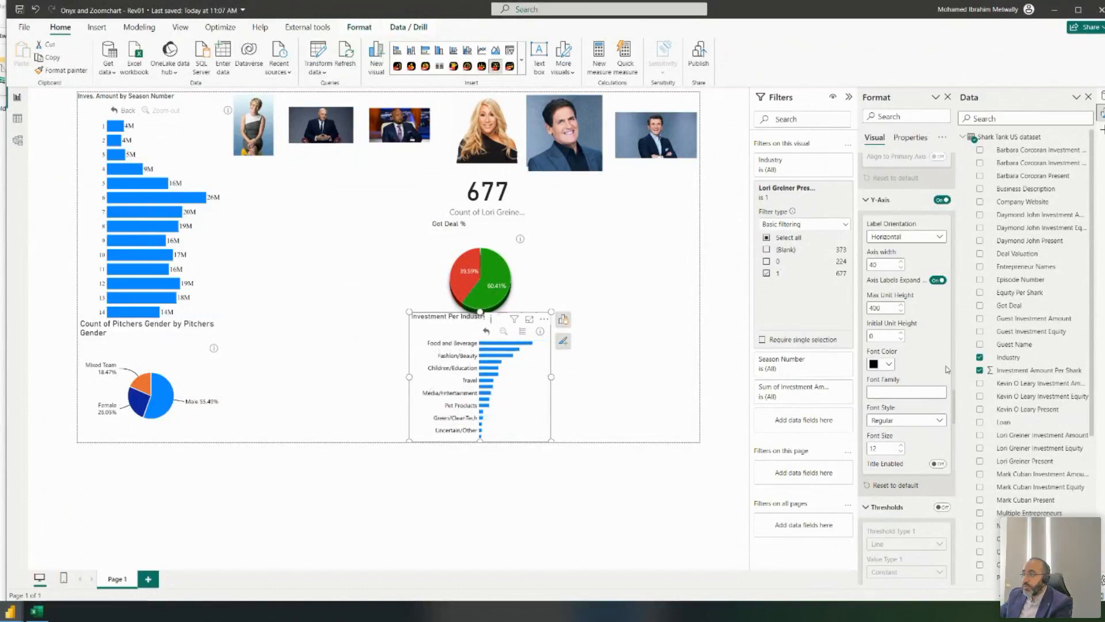
pyautogui.scroll(-1, 940, 332)
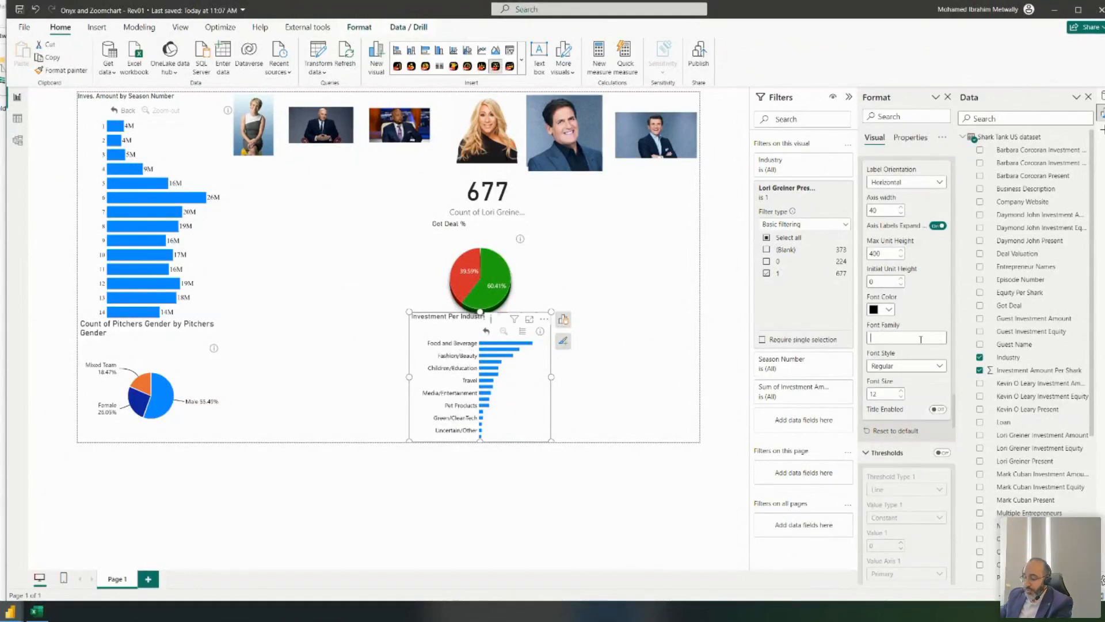
pyautogui.click(901, 396)
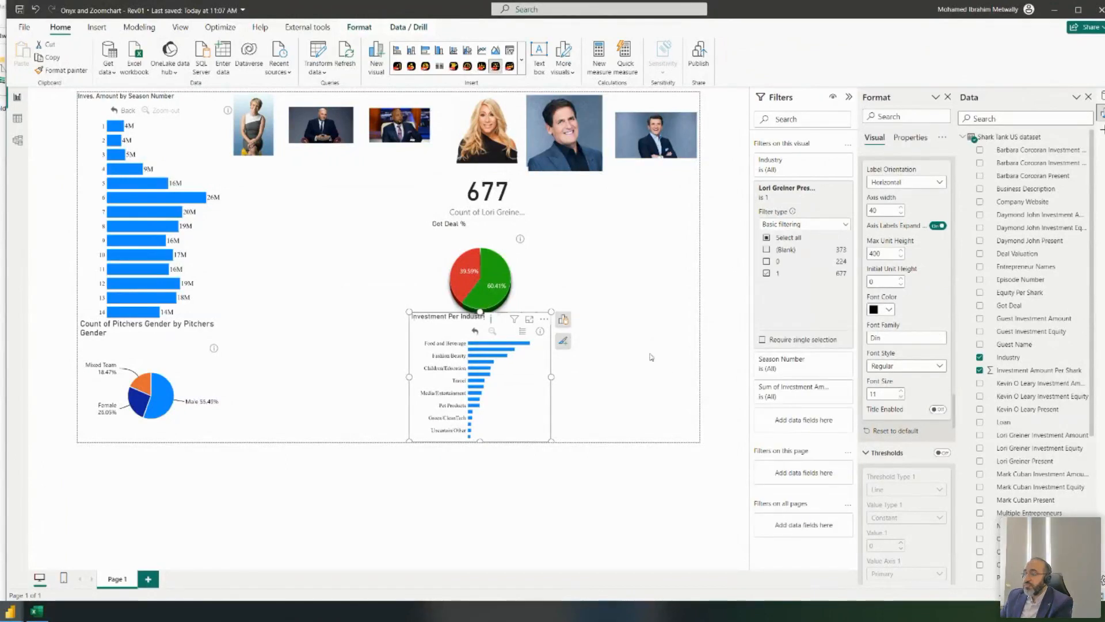
# - Choose a tooltip type in the chart's Tooltip Settings
pyautogui.scroll(-4, 921, 336)
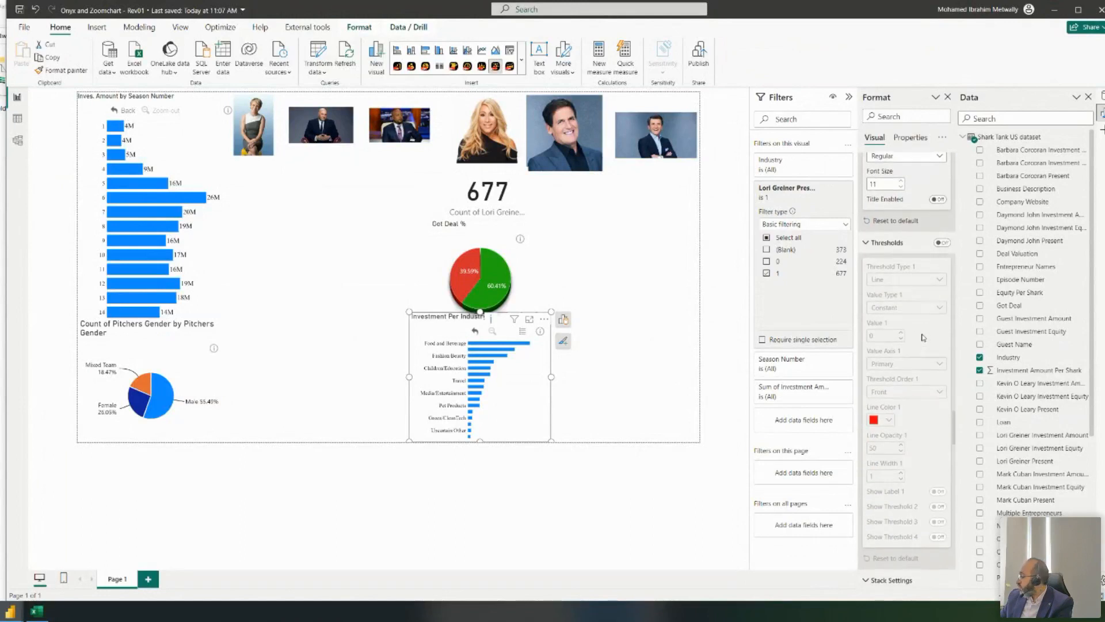
pyautogui.scroll(-3, 910, 326)
pyautogui.scroll(-6, 898, 326)
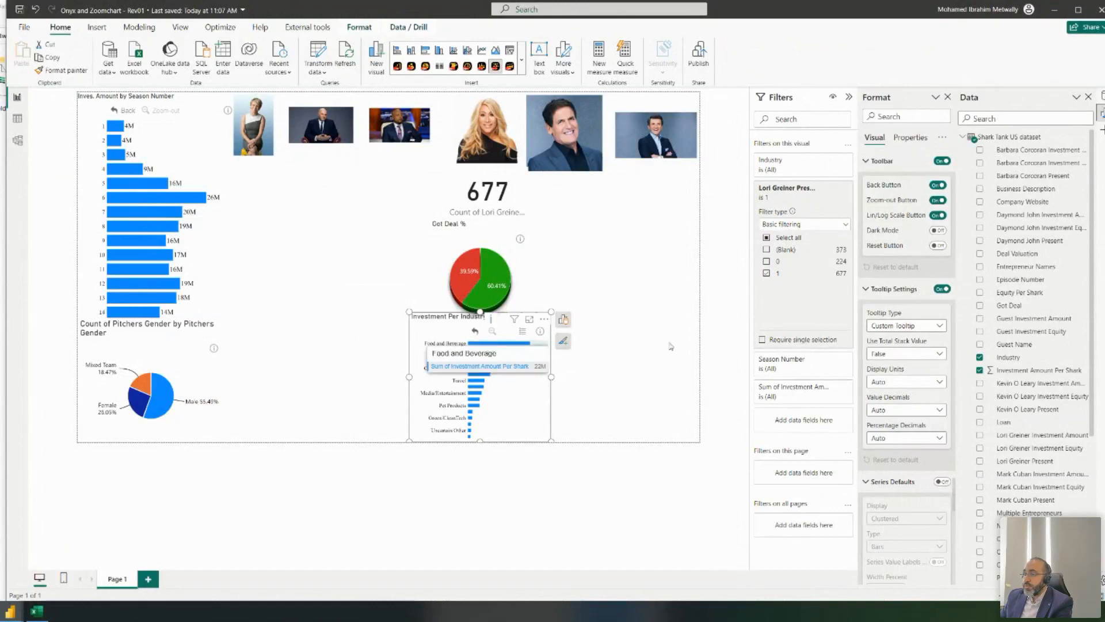
pyautogui.click(938, 326)
pyautogui.click(933, 350)
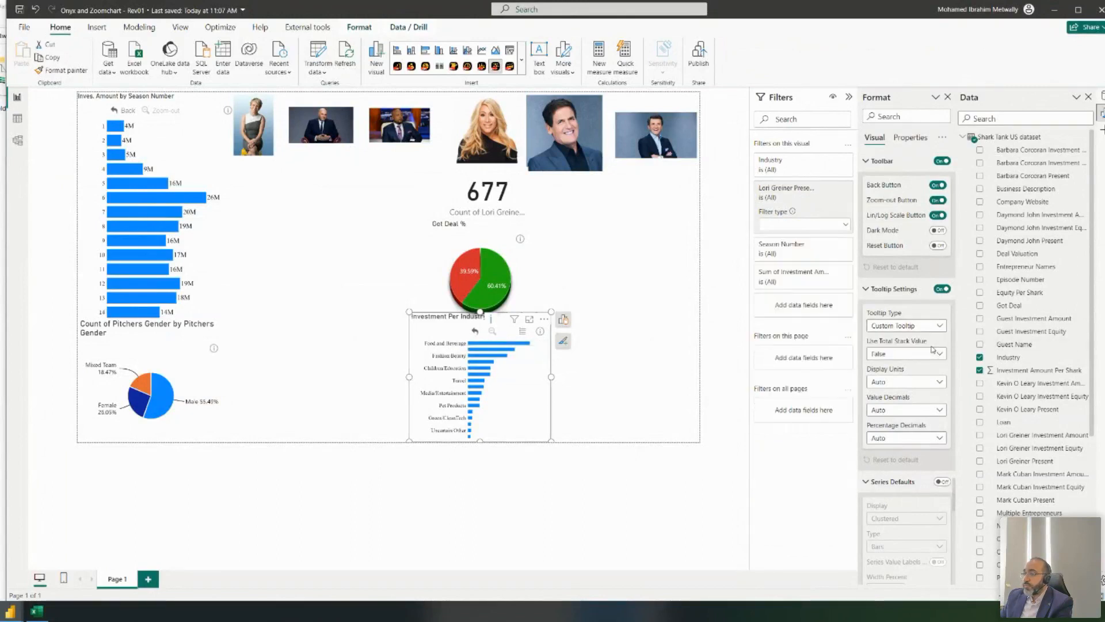
pyautogui.scroll(-2, 939, 363)
# - Enable custom Series 1 value-label settings and start entering a label angle
pyautogui.scroll(-10, 940, 366)
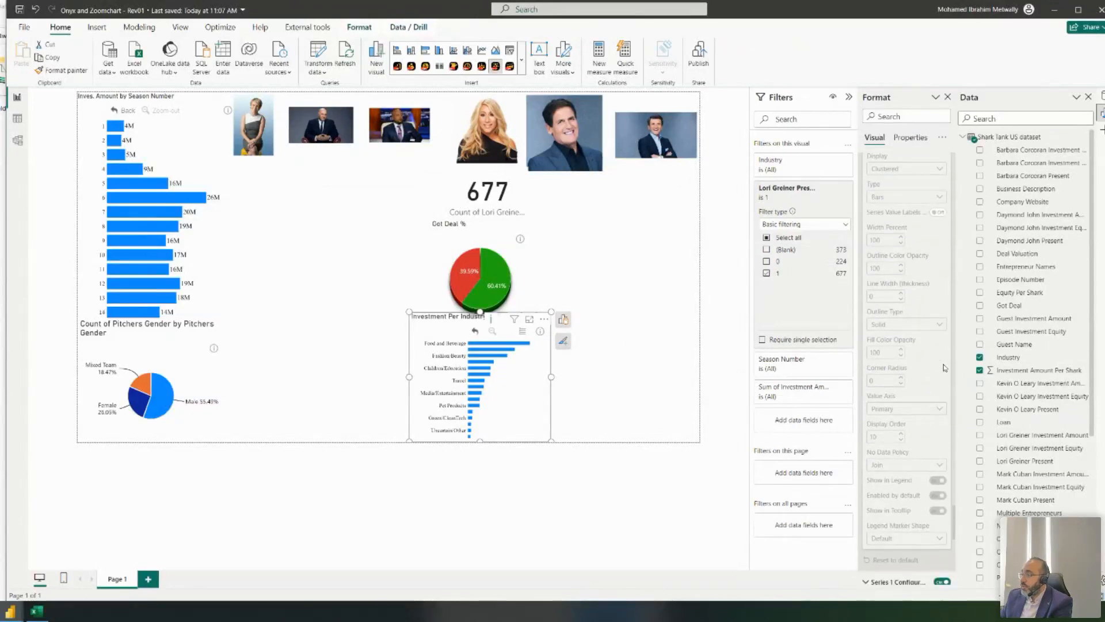
pyautogui.click(938, 368)
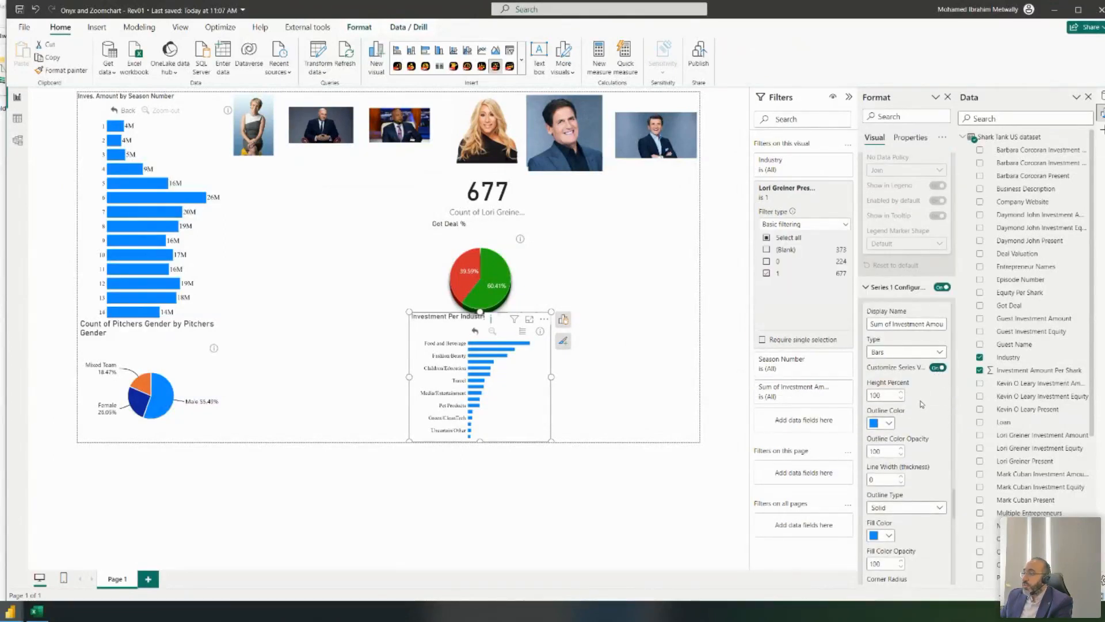
pyautogui.scroll(-8, 953, 412)
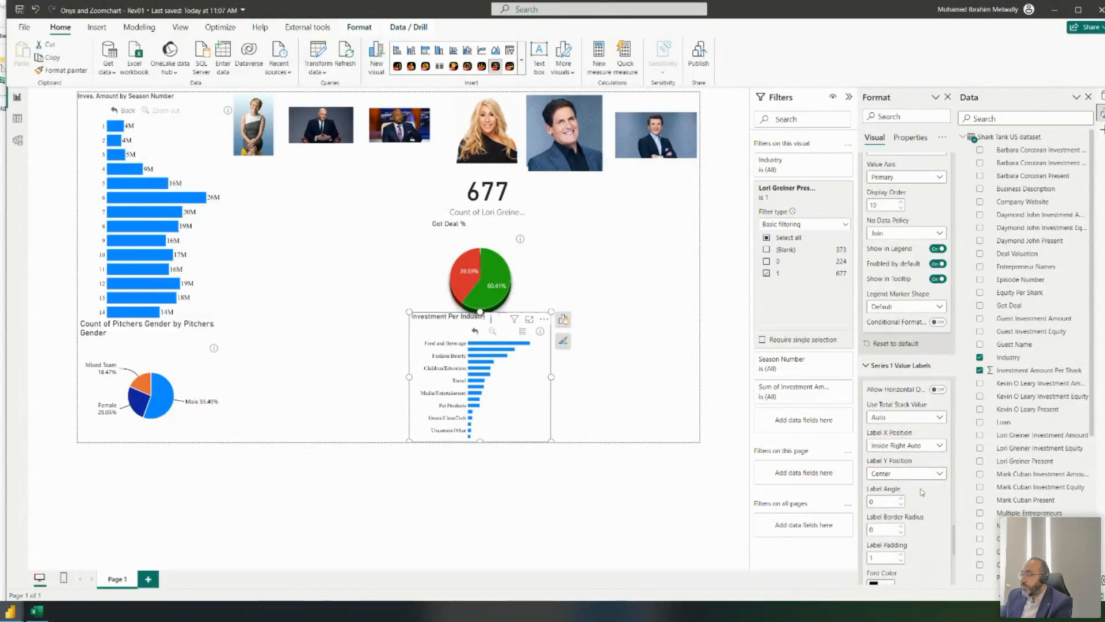
pyautogui.scroll(-2, 921, 487)
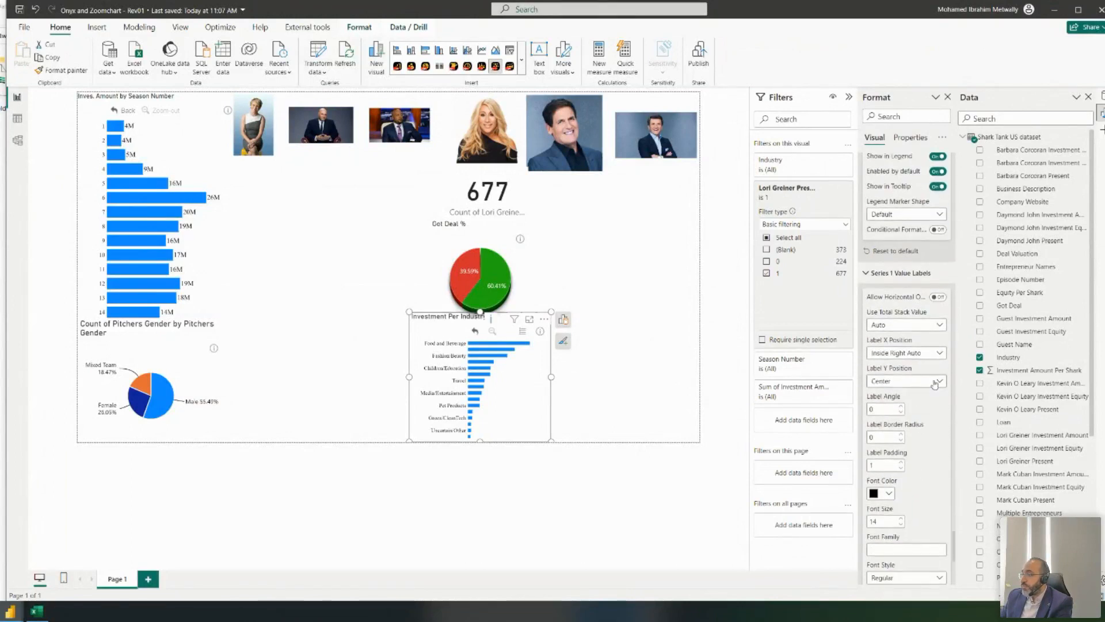
pyautogui.scroll(-1, 928, 386)
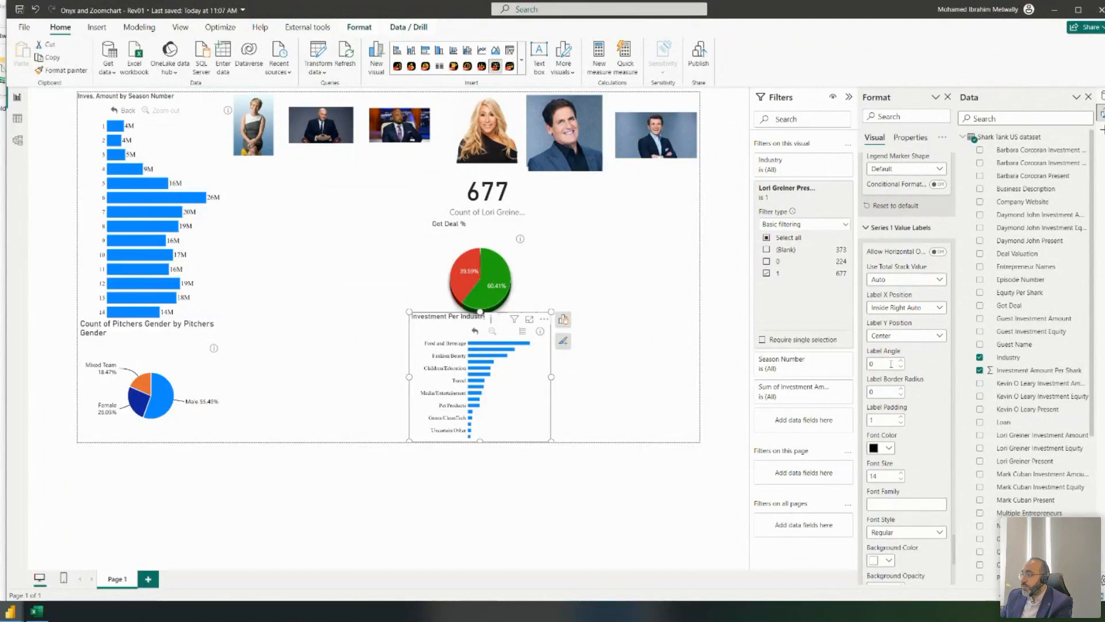
pyautogui.write('90')
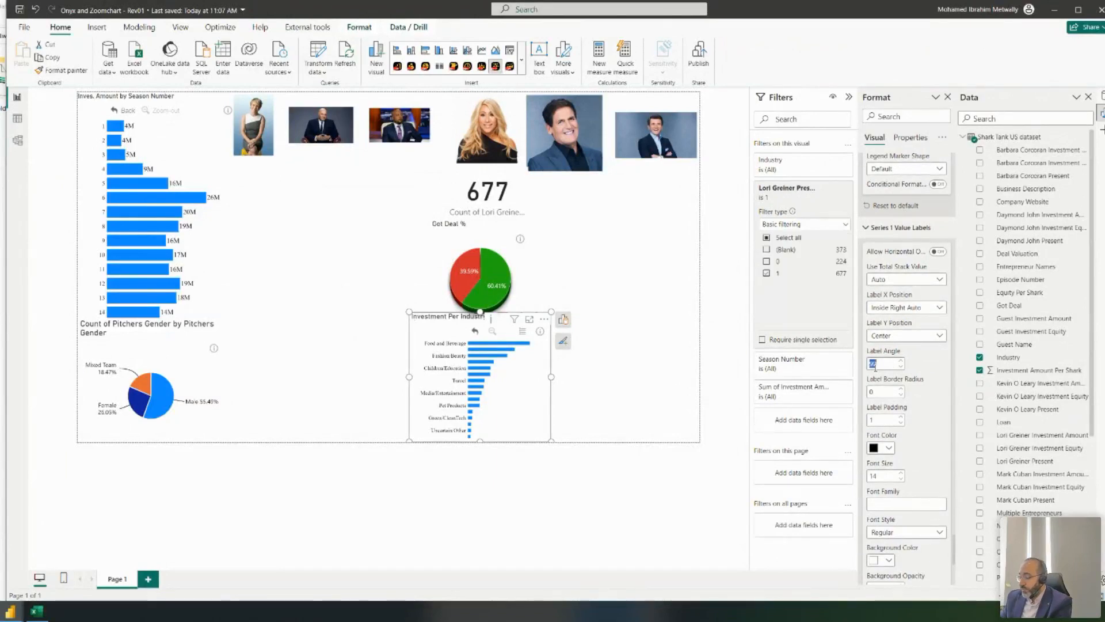
pyautogui.write('0')
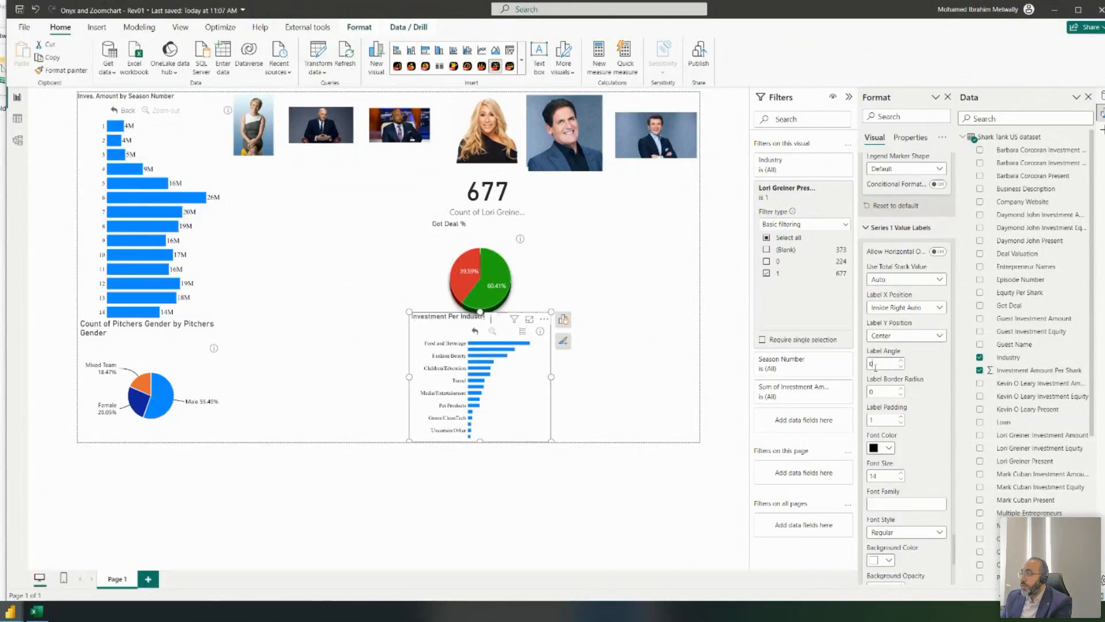
# - Drill into Food and Beverage by season and test label angles 90, 9 and 180, keeping stack totals at Auto
pyautogui.click(485, 348)
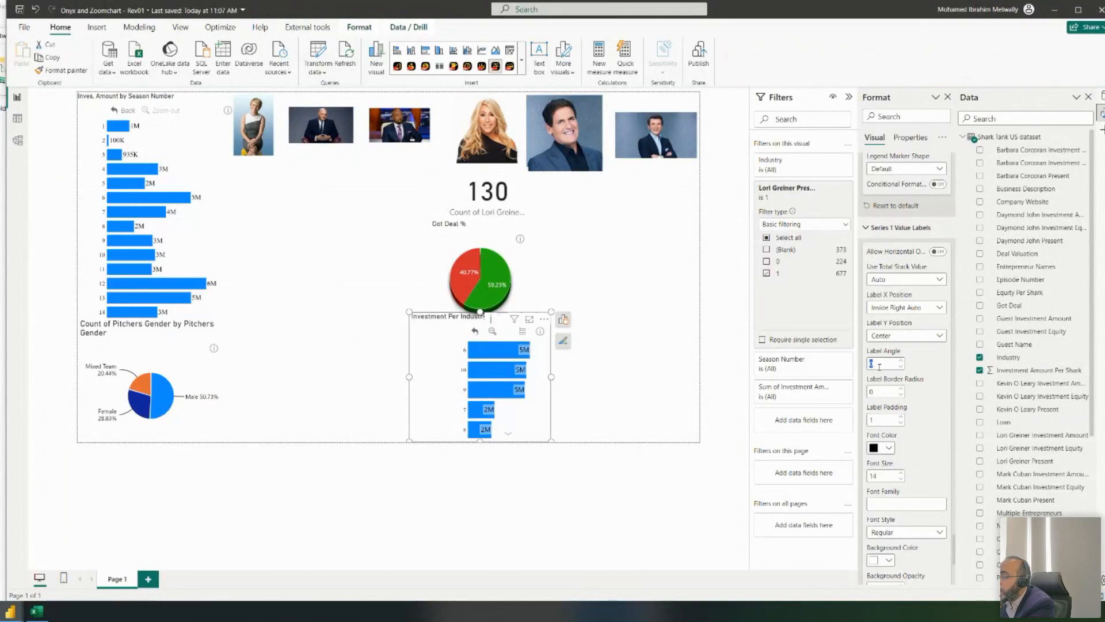
pyautogui.write('90')
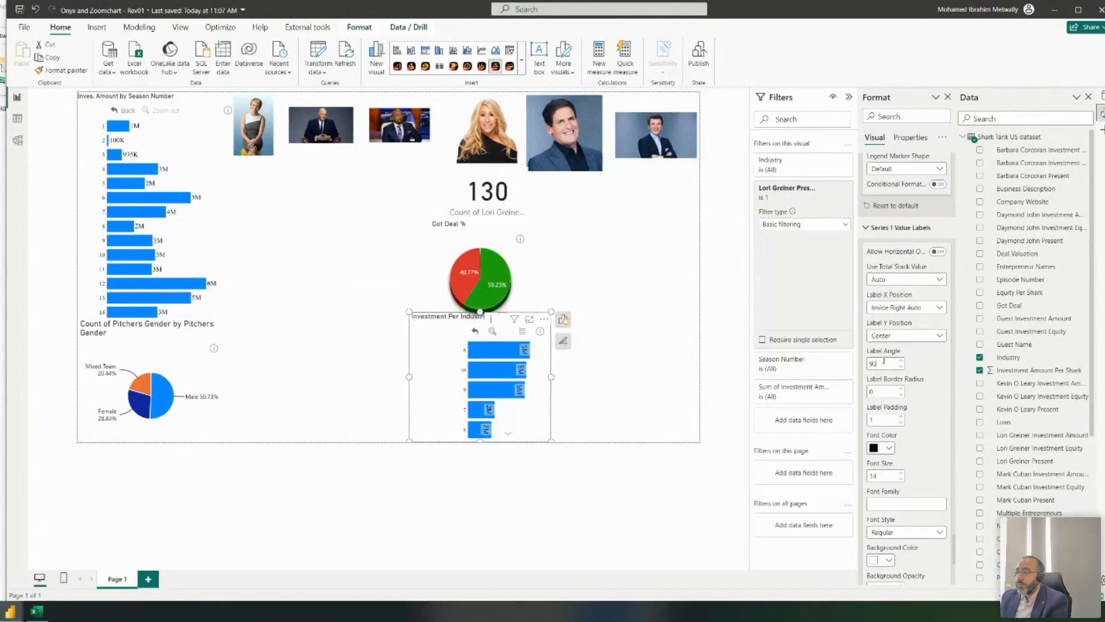
pyautogui.press('BackSpace')
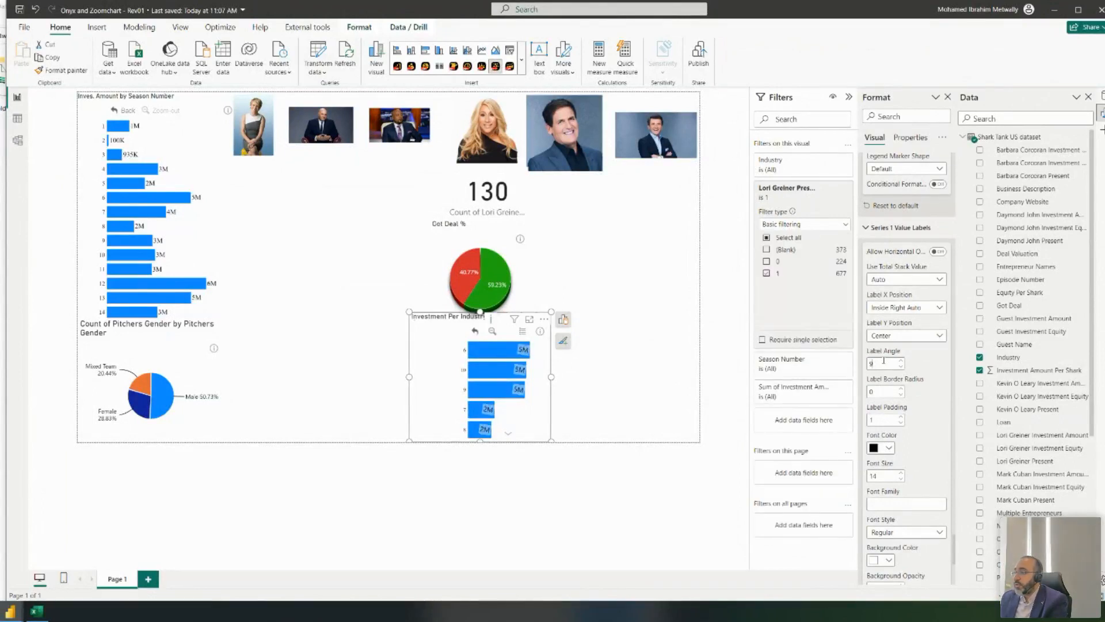
pyautogui.write('180')
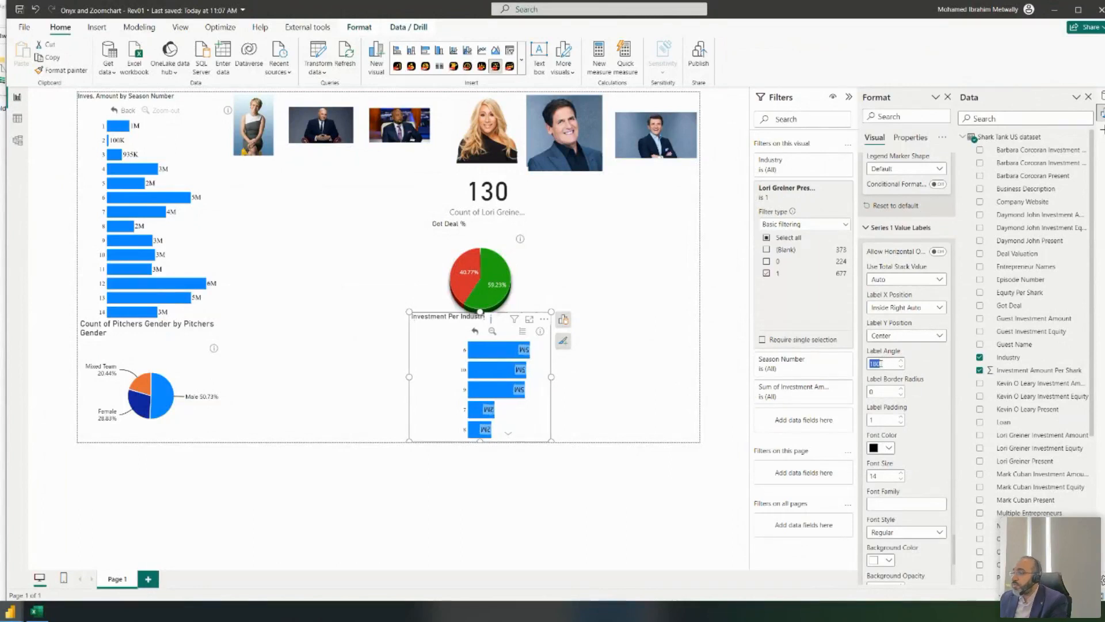
pyautogui.write('270')
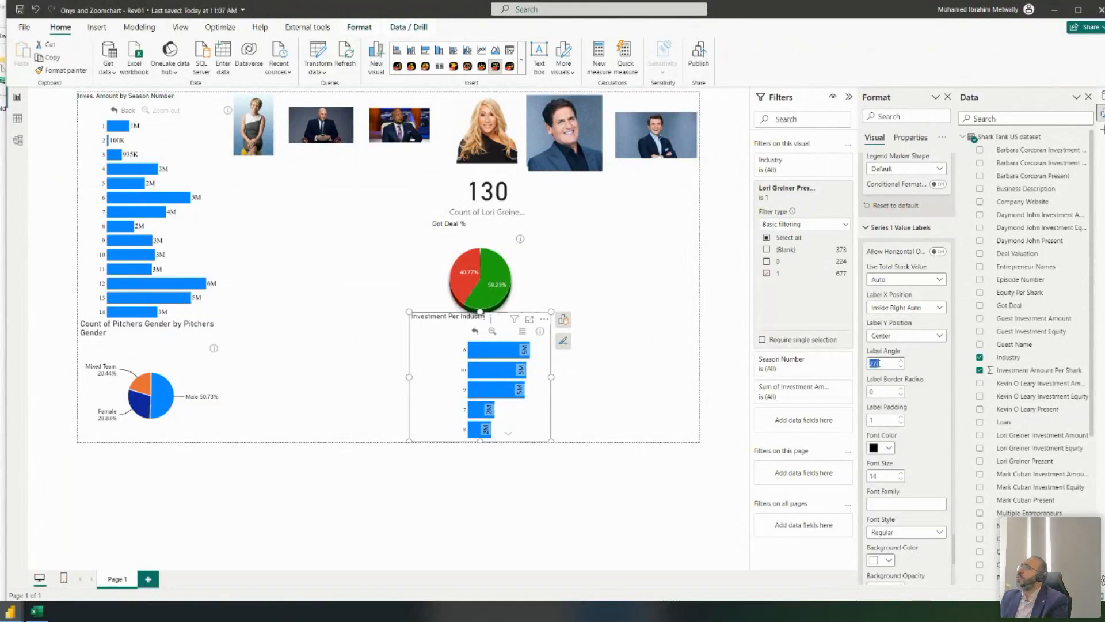
pyautogui.write('0')
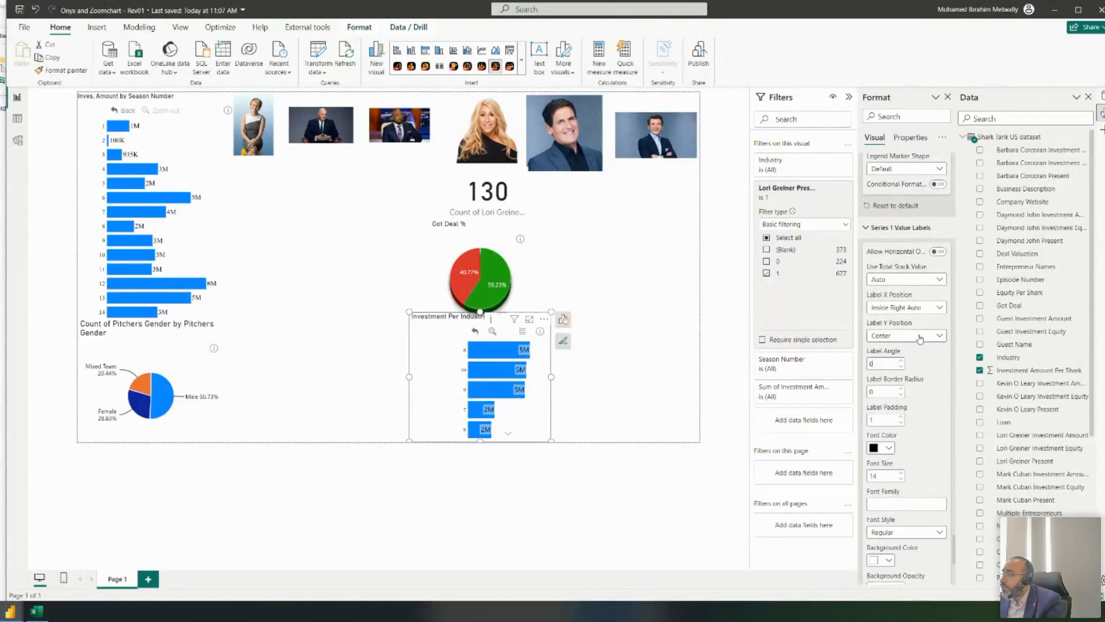
pyautogui.click(916, 280)
pyautogui.click(917, 281)
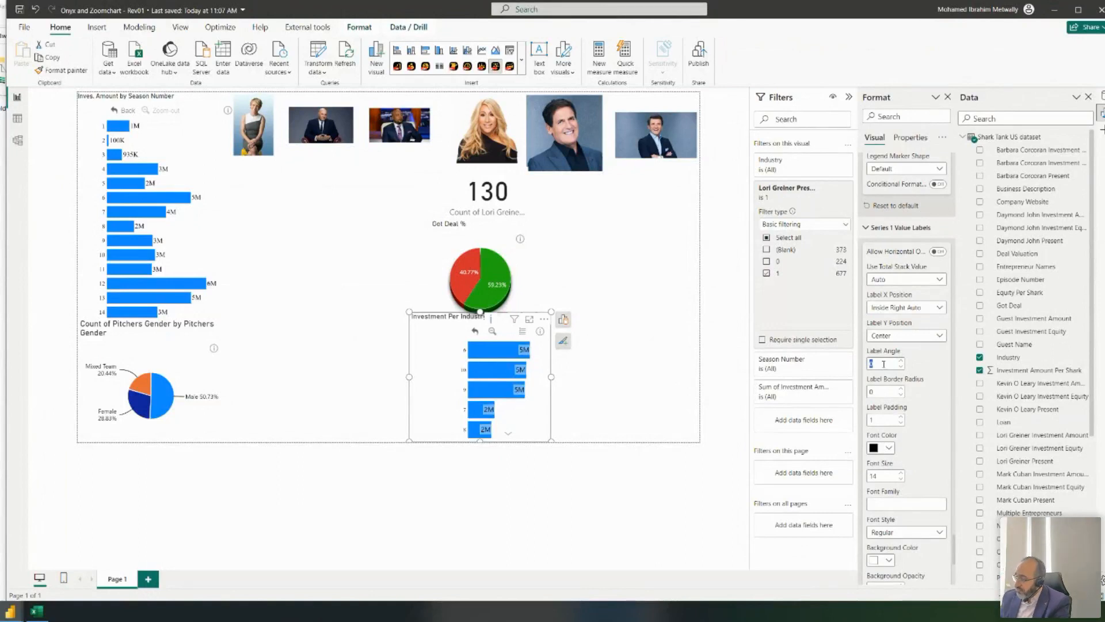
# - Drill back up to industry level and set the value label angle to 0
pyautogui.write('90')
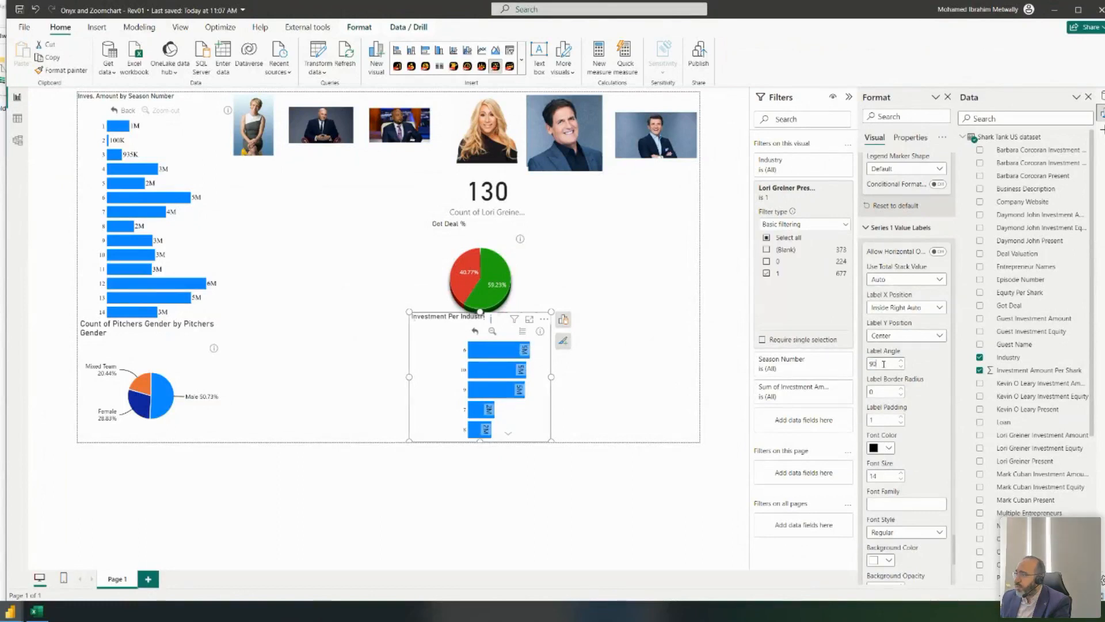
pyautogui.press('BackSpace')
pyautogui.press('BackSpace')
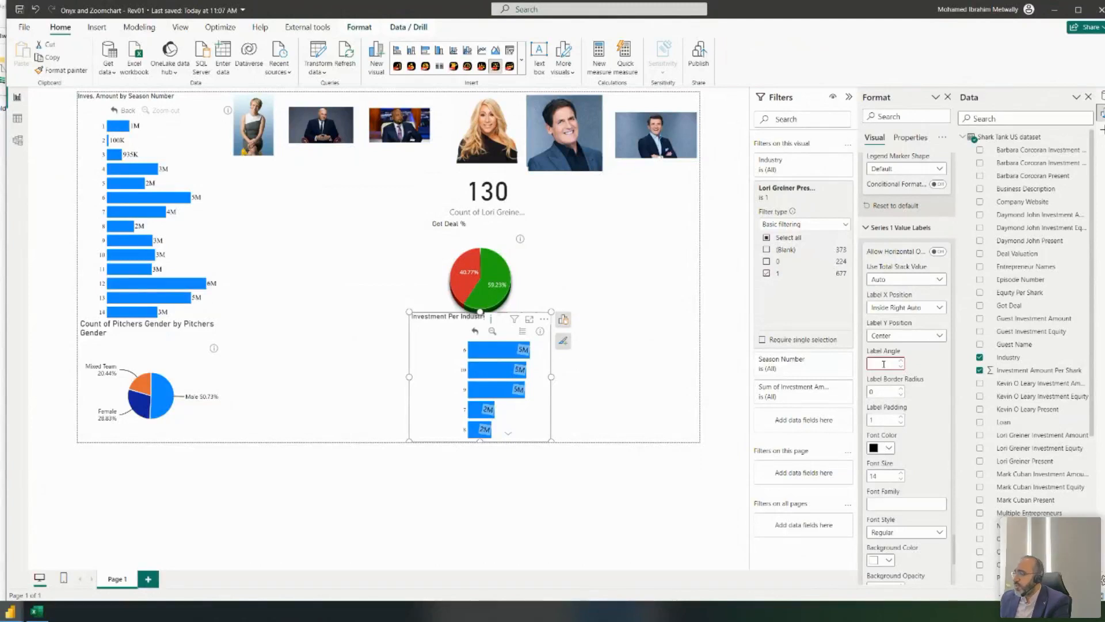
pyautogui.scroll(-4, 922, 376)
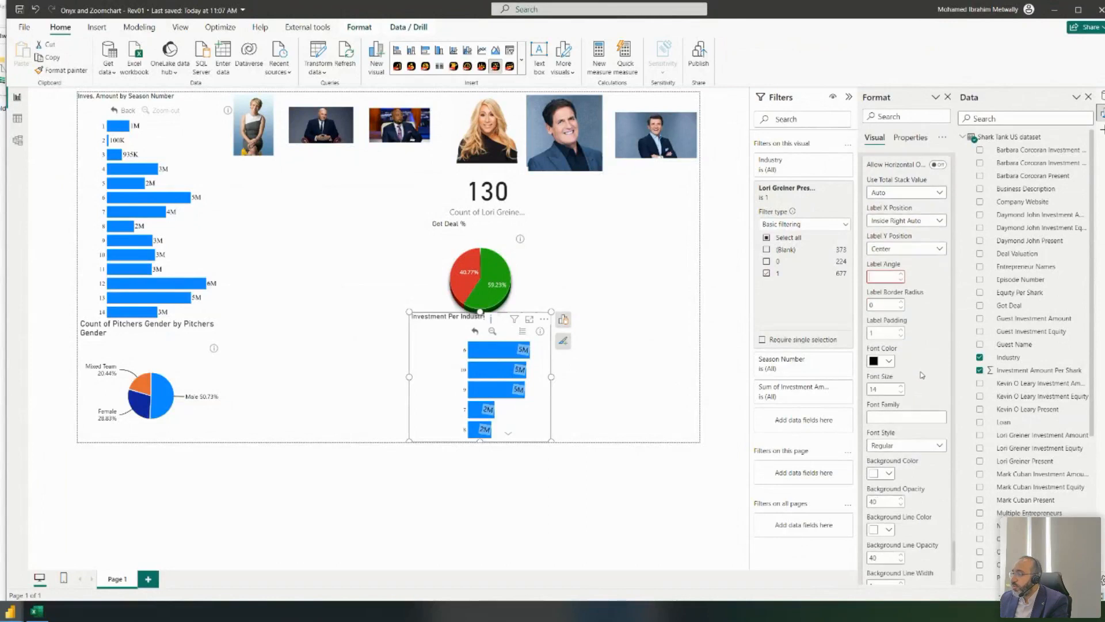
pyautogui.scroll(5, 922, 375)
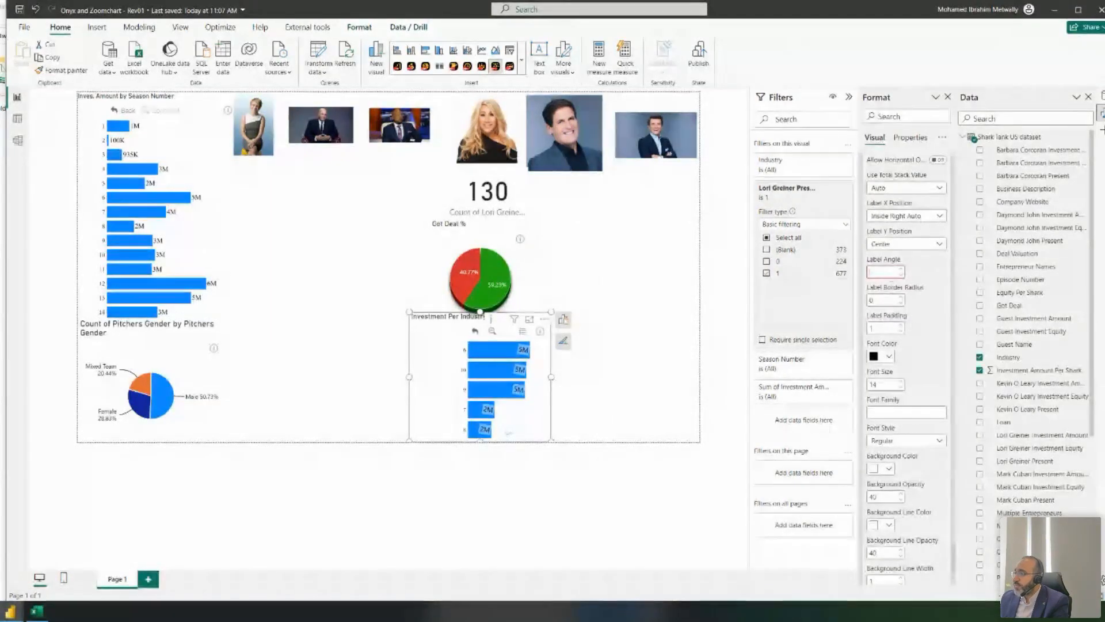
pyautogui.scroll(3, 922, 403)
pyautogui.scroll(-4, 921, 427)
pyautogui.click(878, 358)
pyautogui.write('0')
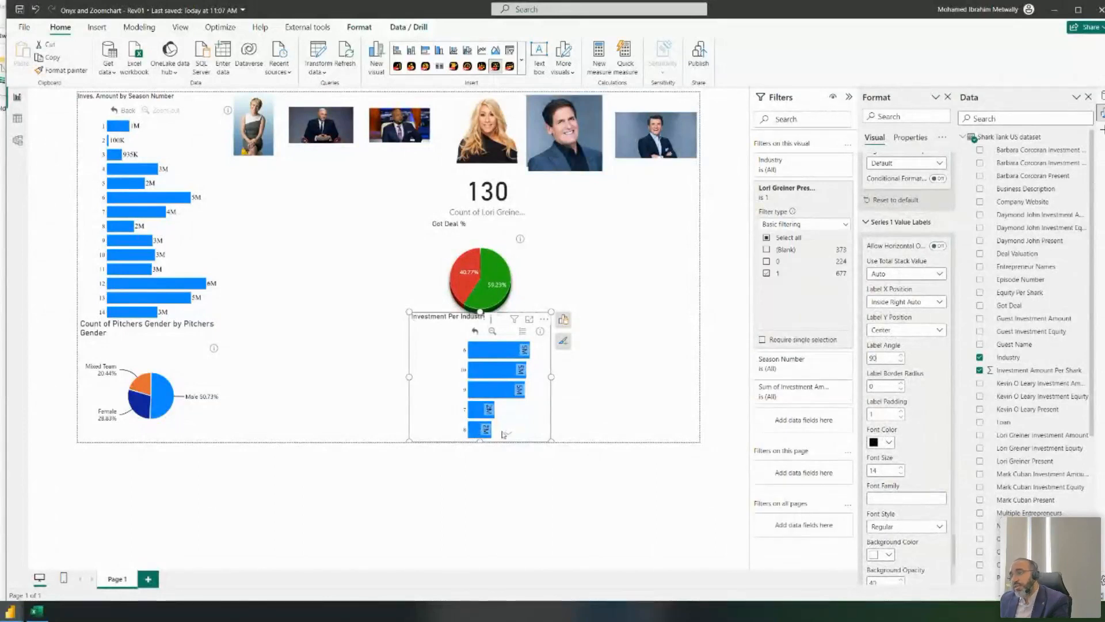
pyautogui.click(475, 332)
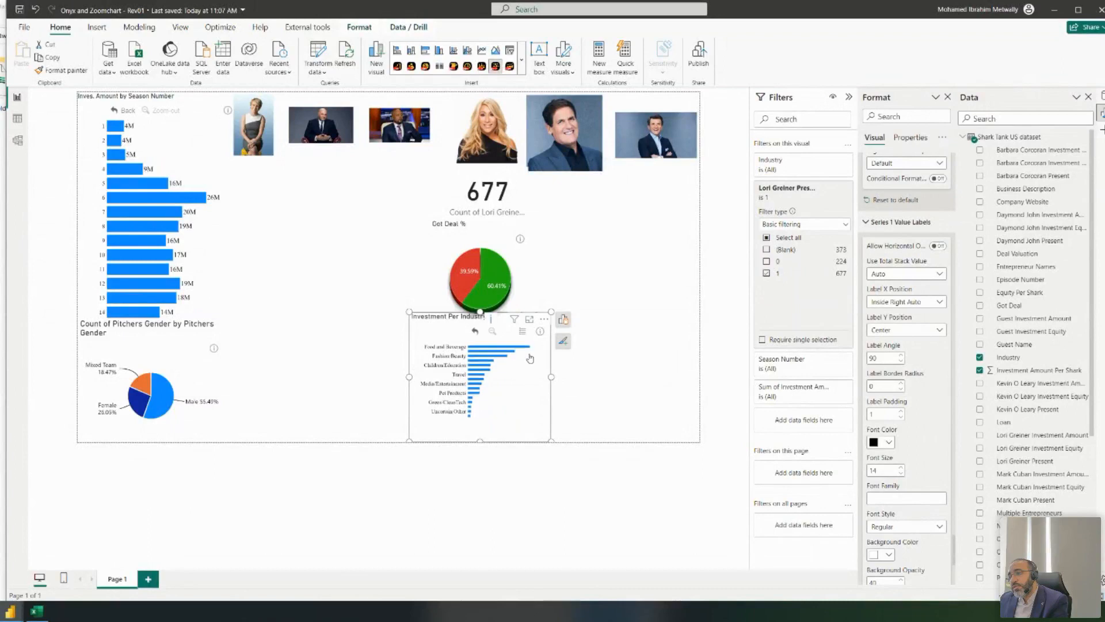
pyautogui.scroll(3, 524, 378)
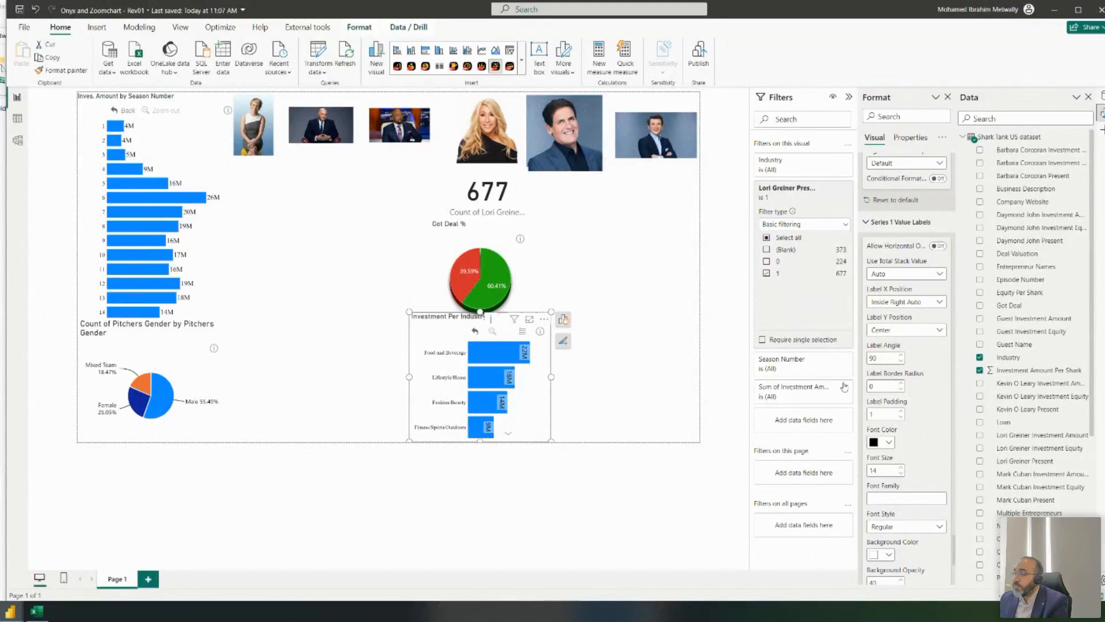
pyautogui.doubleClick(872, 358)
pyautogui.write('0')
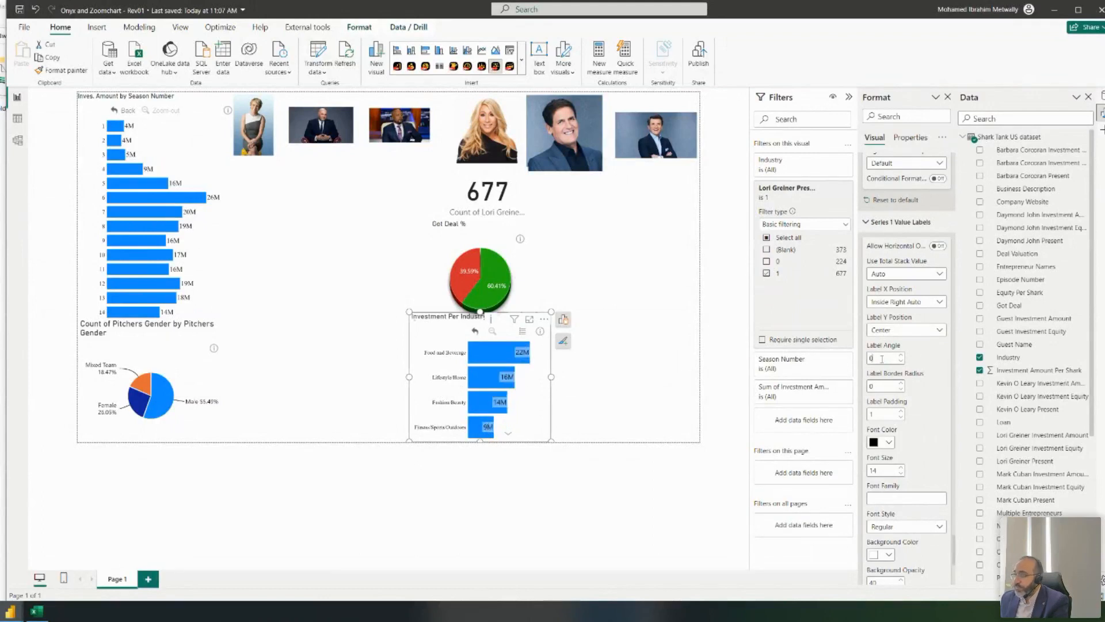
# - Change the Y-axis Max Unit Height from 400 to 300
pyautogui.moveTo(524, 357)
pyautogui.scroll(7, 916, 294)
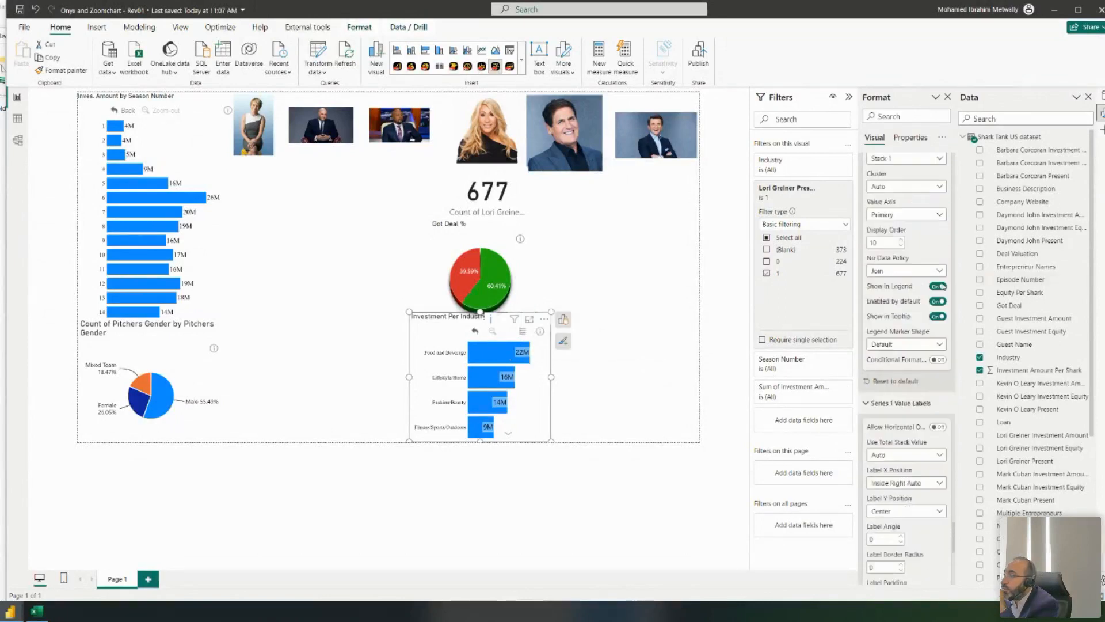
pyautogui.scroll(-10, 902, 330)
pyautogui.scroll(-10, 902, 330)
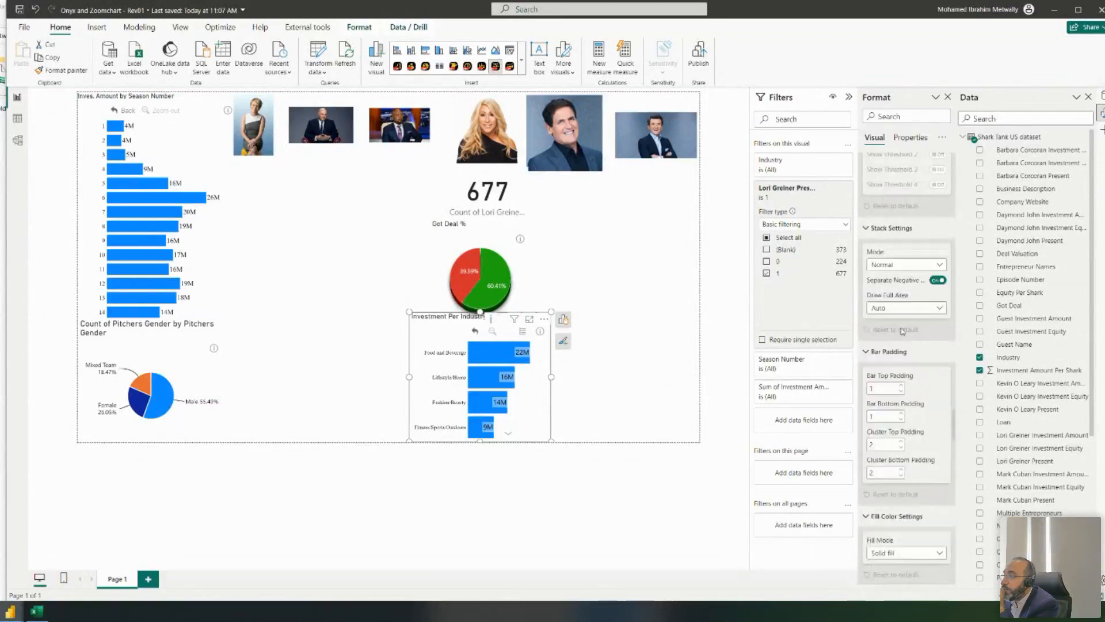
pyautogui.scroll(-1, 902, 331)
pyautogui.write('300')
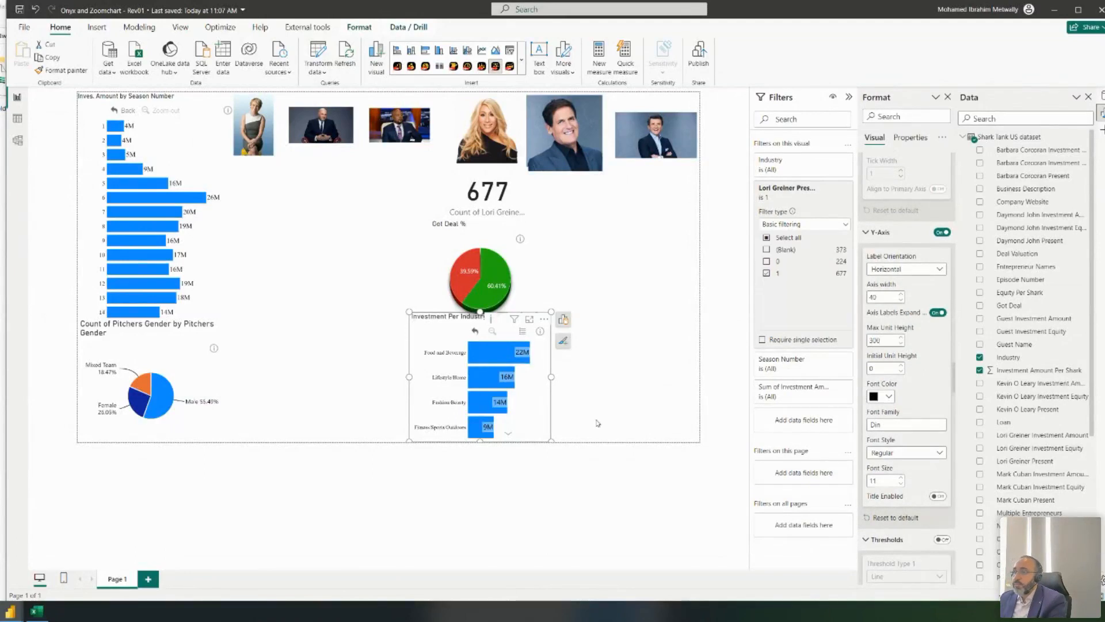
pyautogui.click(475, 333)
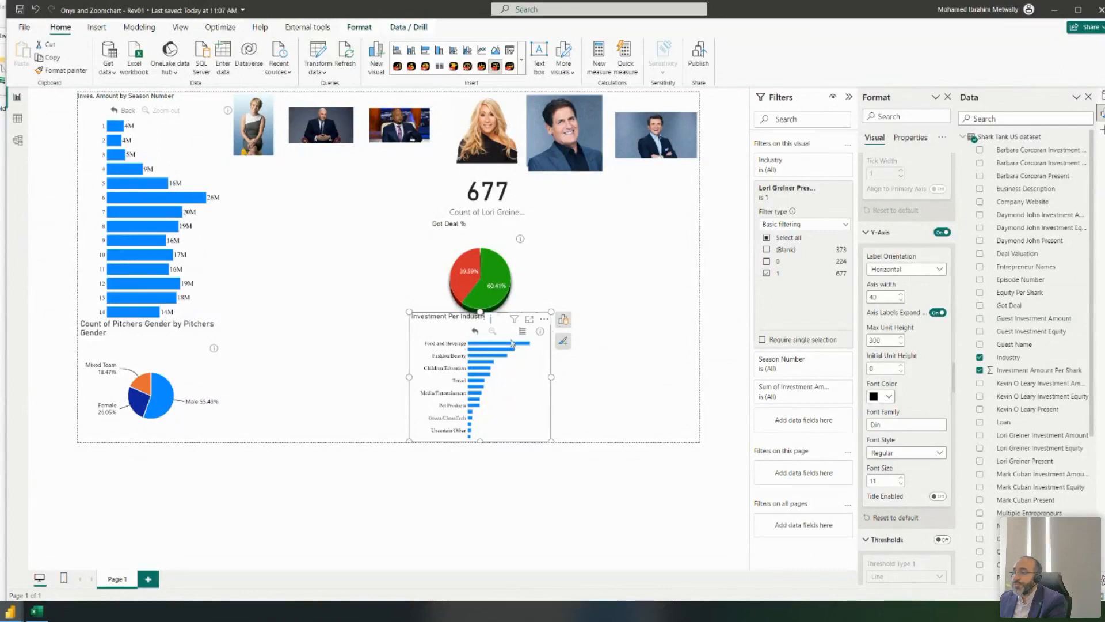
# - Pan through the bar chart to check industries from Food and Beverage to Software/Tech
pyautogui.scroll(-3, 439, 368)
pyautogui.scroll(4, 428, 389)
pyautogui.scroll(3, 415, 401)
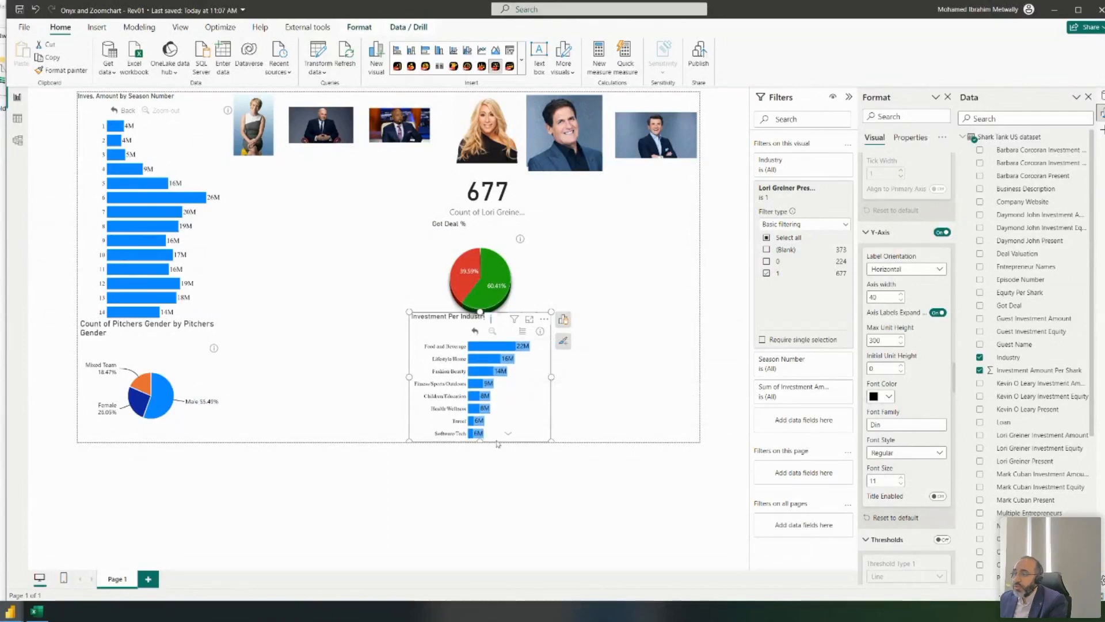
pyautogui.moveTo(506, 435); pyautogui.dragTo(500, 342)
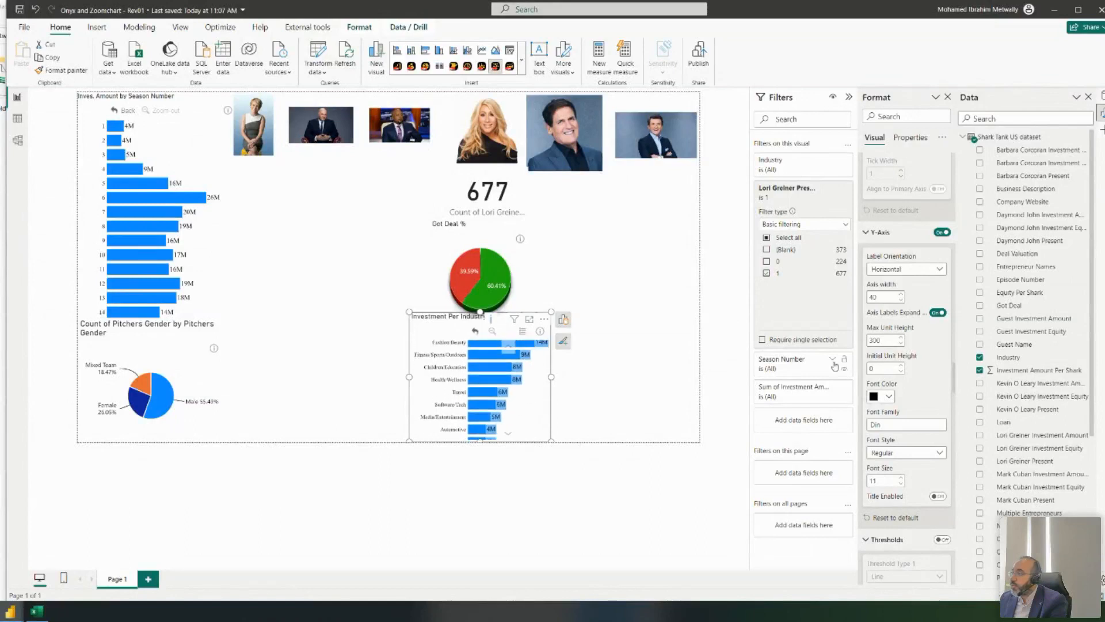
pyautogui.scroll(3, 926, 334)
pyautogui.scroll(-5, 925, 334)
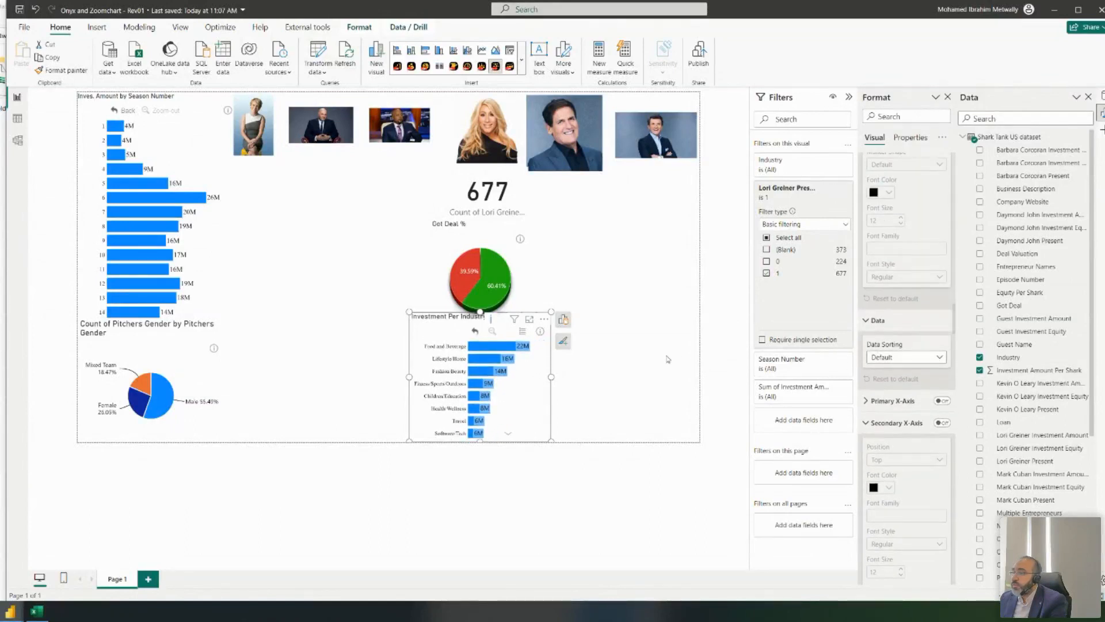
pyautogui.scroll(-5, 900, 326)
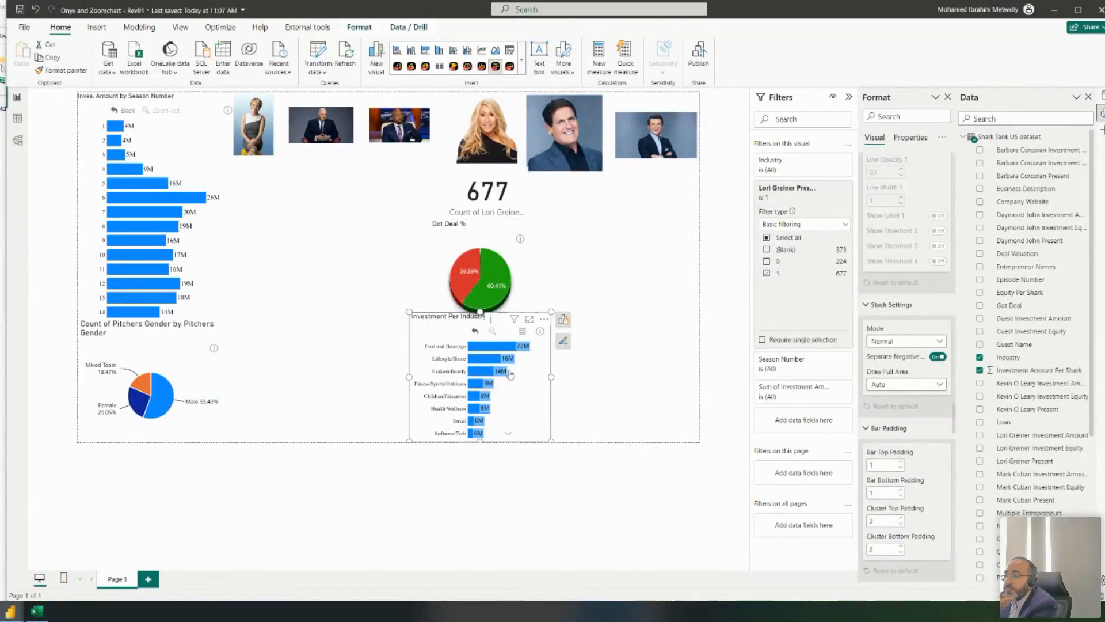
pyautogui.scroll(4, 912, 388)
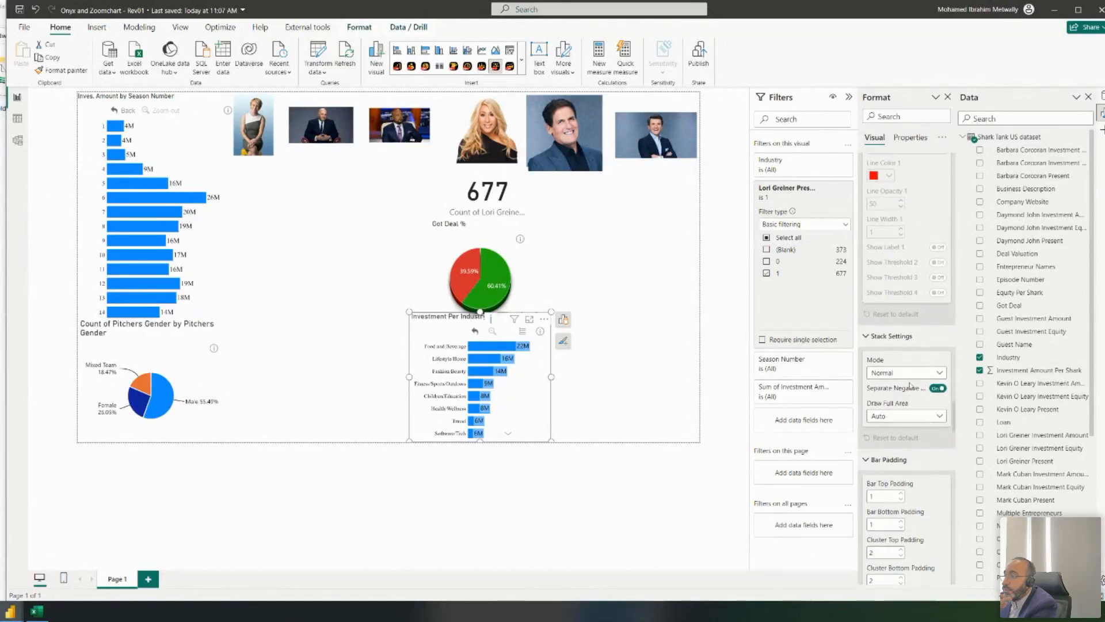
pyautogui.scroll(5, 911, 389)
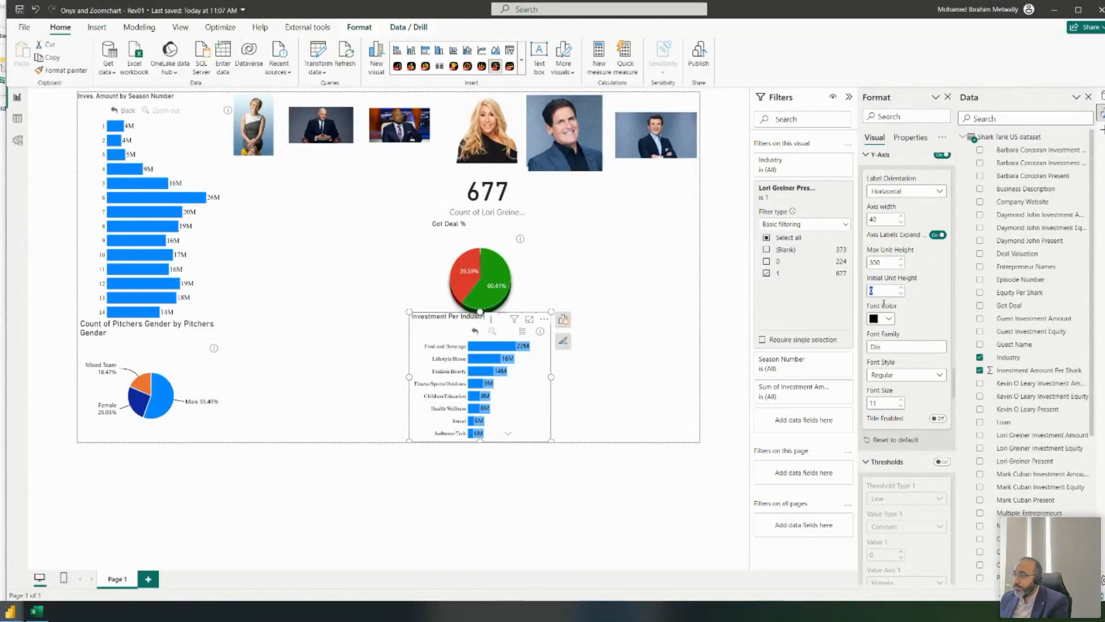
# - Set the Y-axis Initial Unit Height to 40, then test a Food and Beverage drill-down and back
pyautogui.click(872, 290)
pyautogui.write('40')
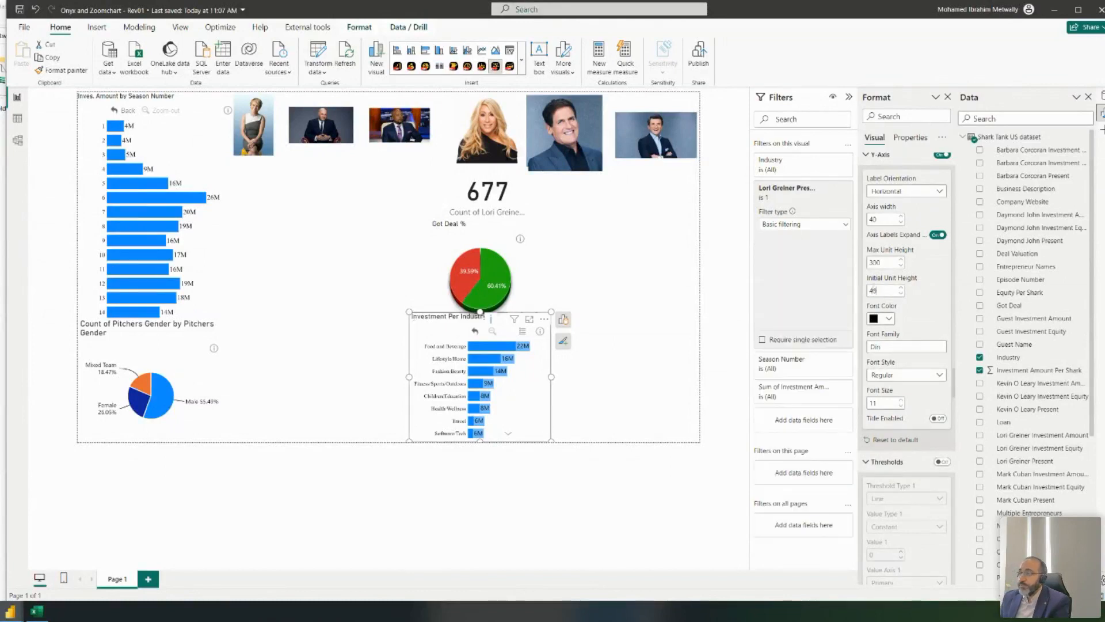
pyautogui.click(476, 346)
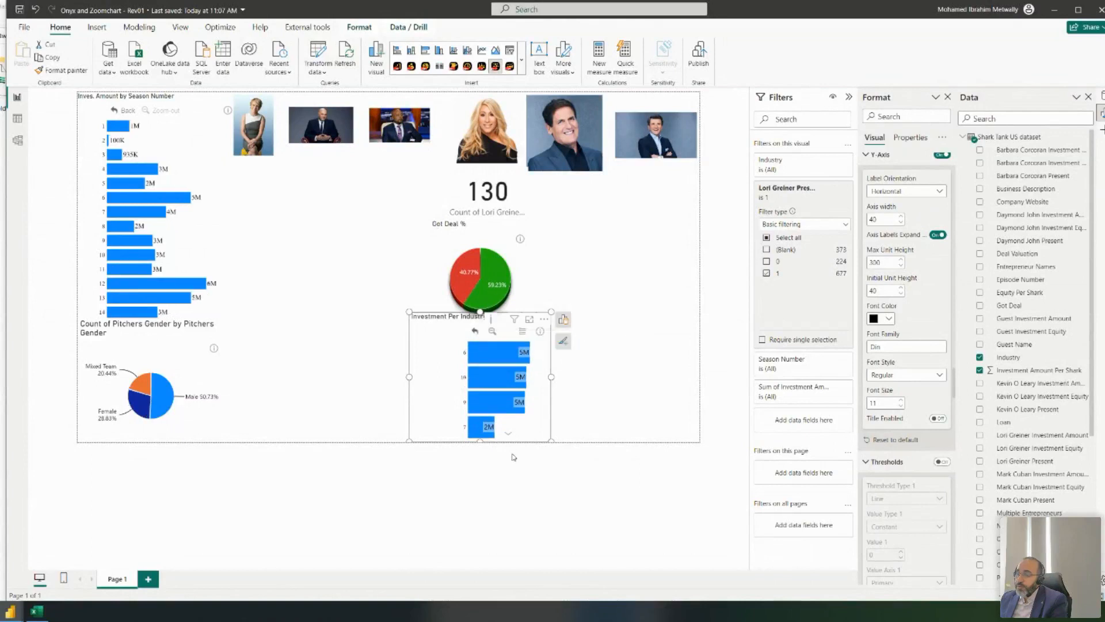
pyautogui.click(475, 332)
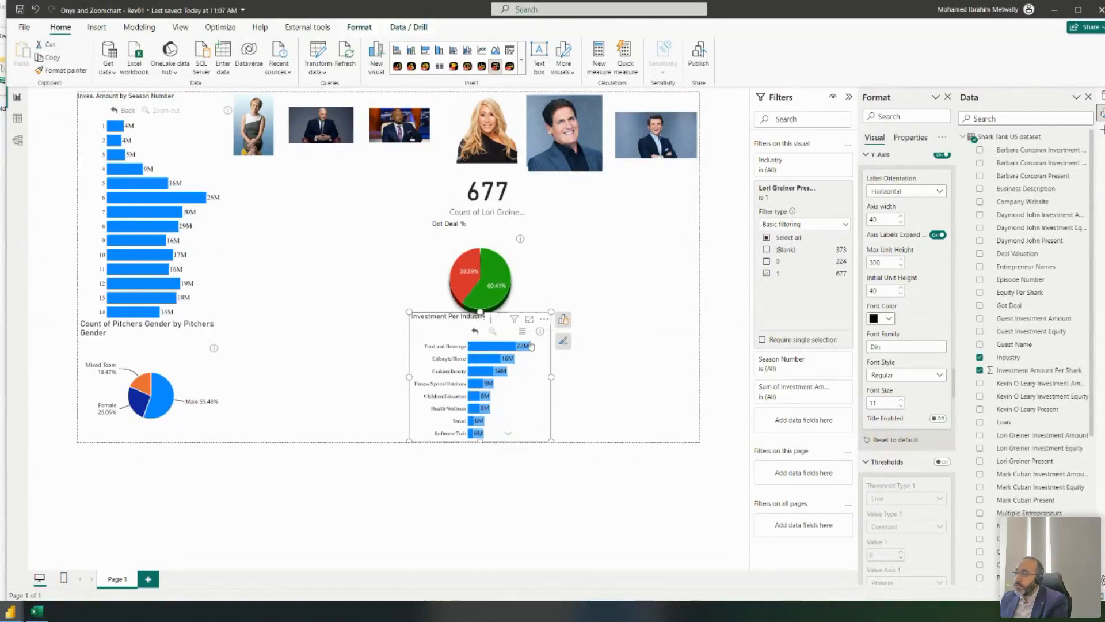
pyautogui.scroll(1, 939, 387)
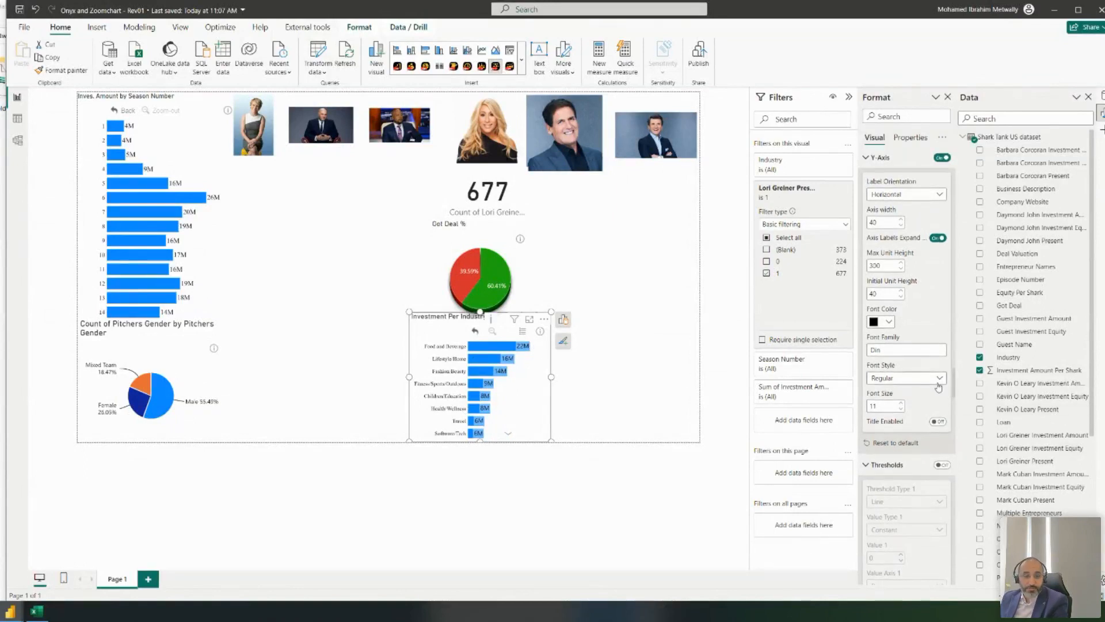
pyautogui.scroll(8, 928, 271)
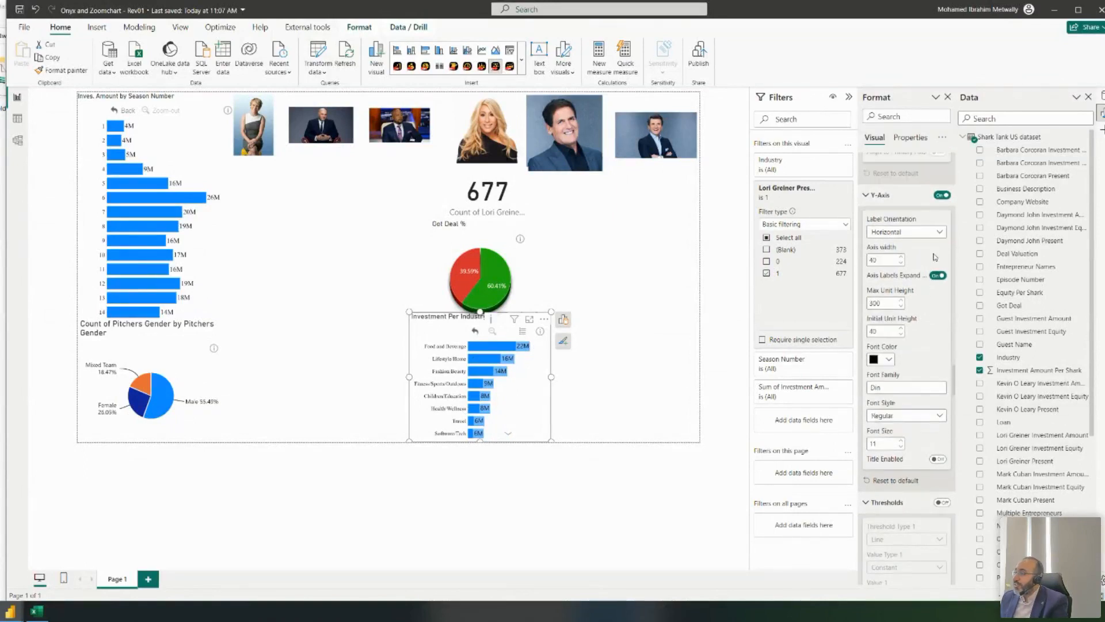
pyautogui.scroll(6, 936, 267)
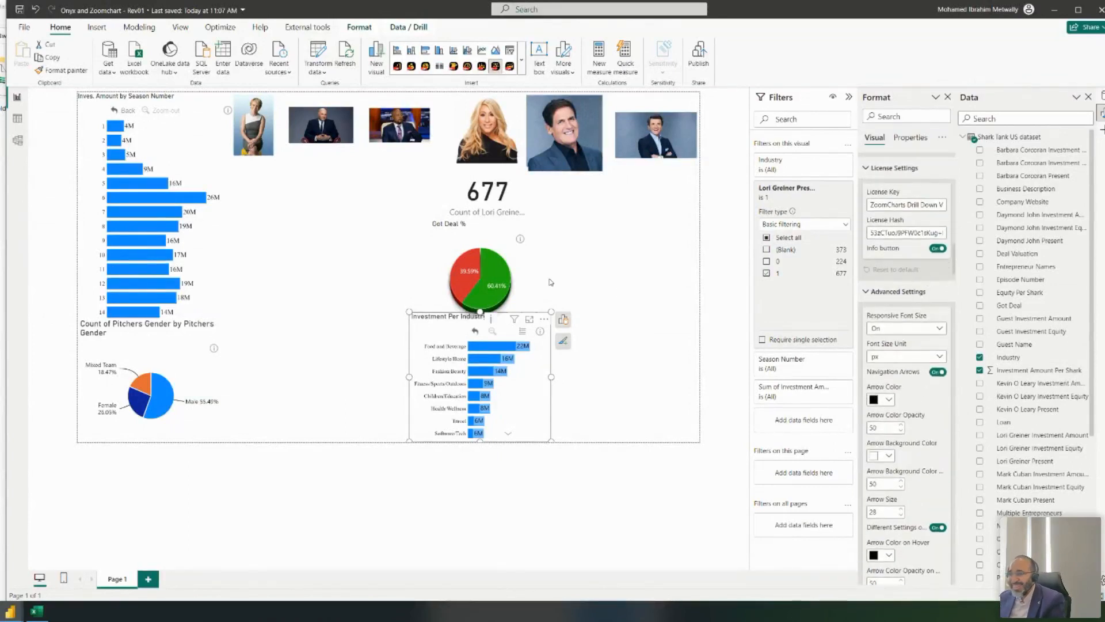
# - Lower the top edge of the Investment Per Industry chart slightly
pyautogui.click(648, 277)
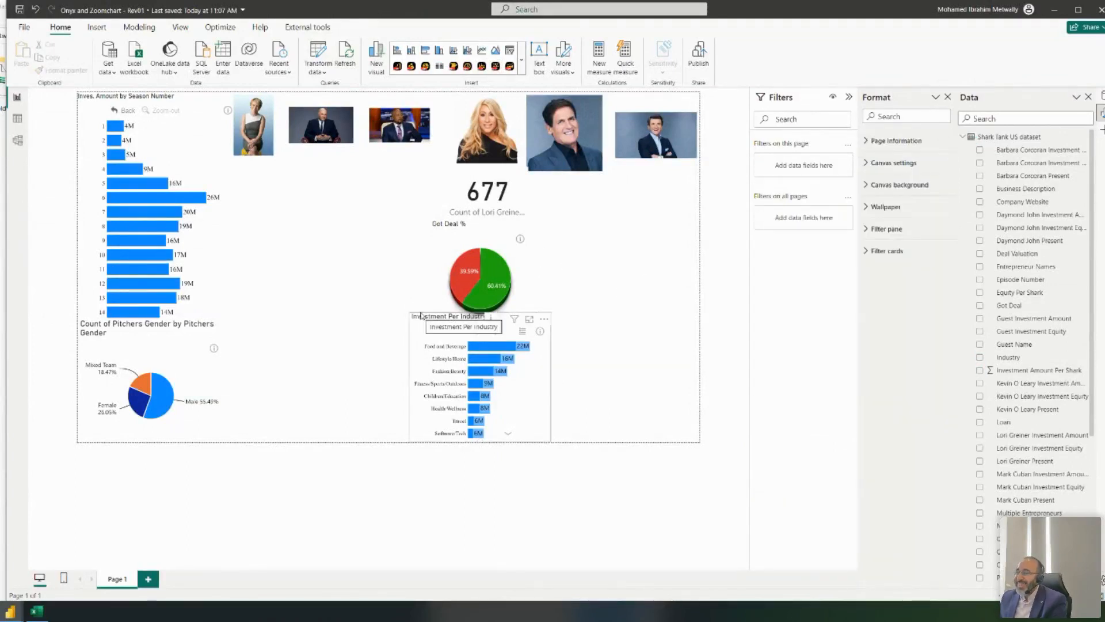
pyautogui.click(471, 317)
pyautogui.moveTo(480, 312); pyautogui.dragTo(480, 319)
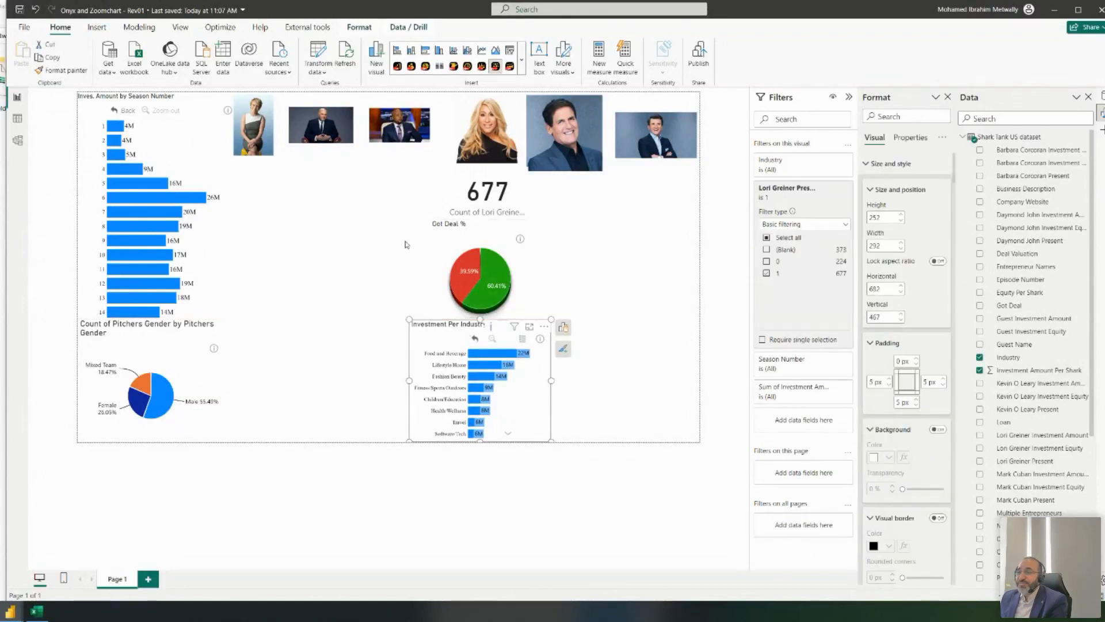
# - Drill the season chart into season 13, then return it to all seasons
pyautogui.click(234, 301)
pyautogui.click(128, 111)
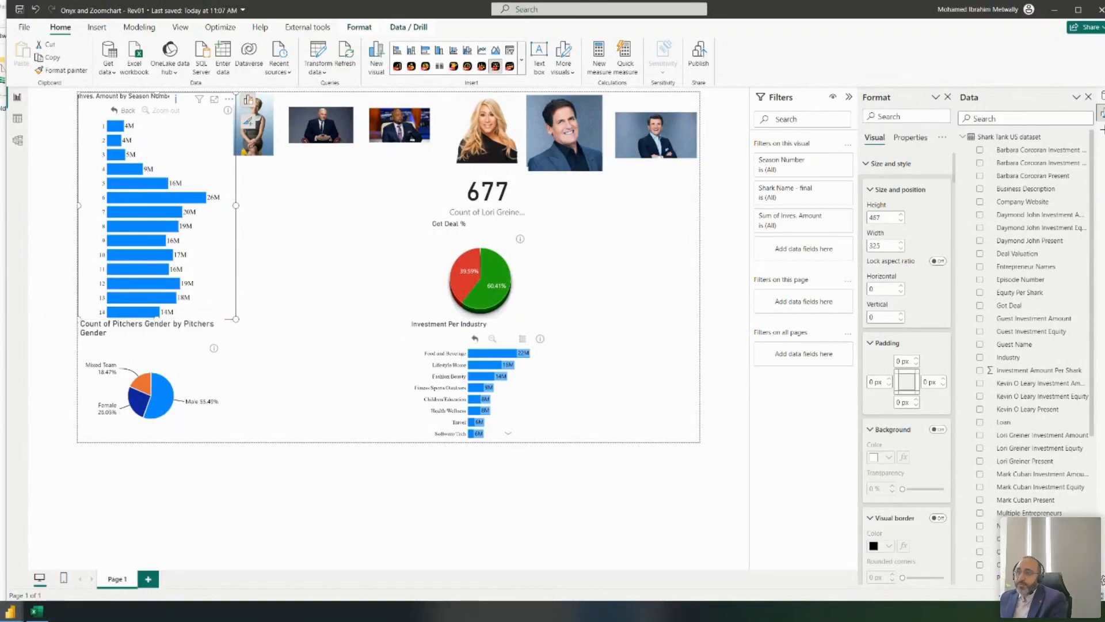
pyautogui.click(300, 191)
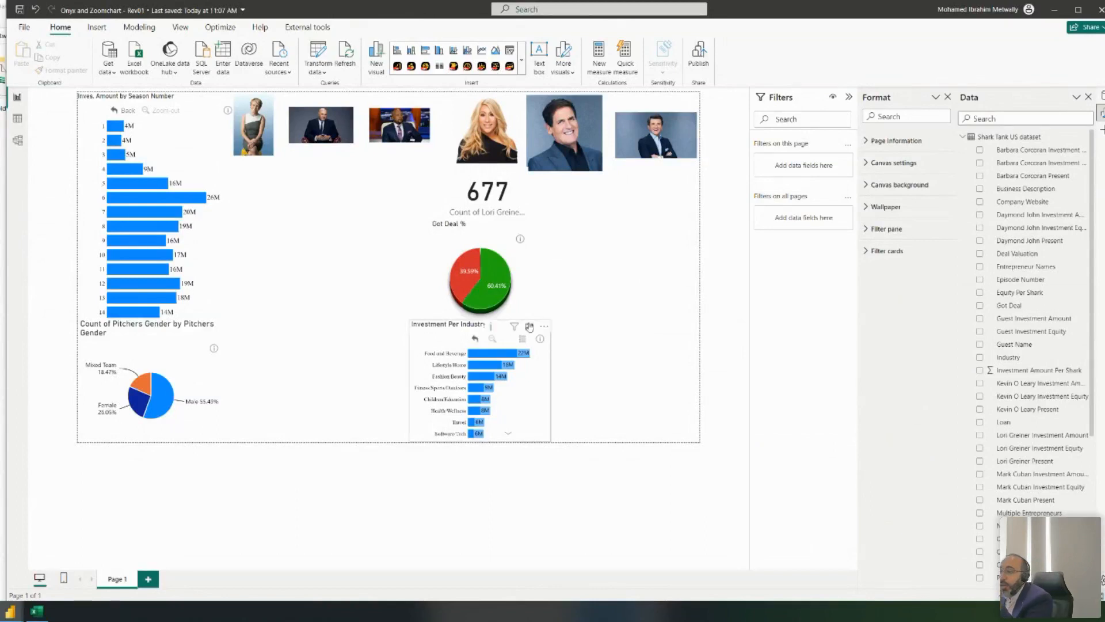
# - Copy and paste the Investment Per Industry chart, then delete the pasted copy
pyautogui.click(448, 337)
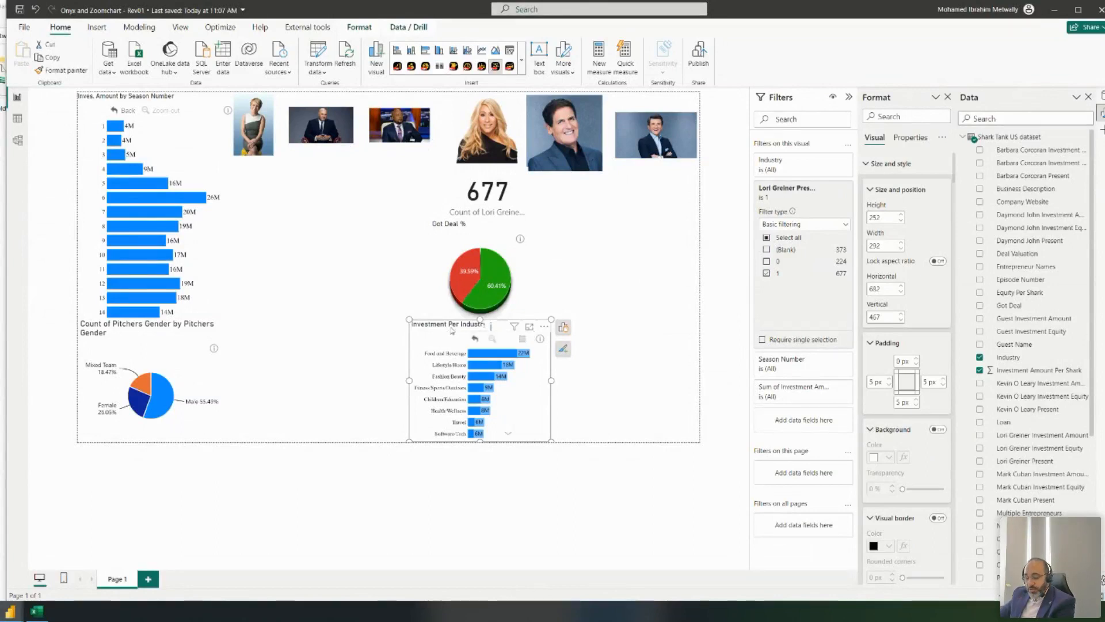
pyautogui.hotkey('ctrl', 'c')
pyautogui.click(375, 257)
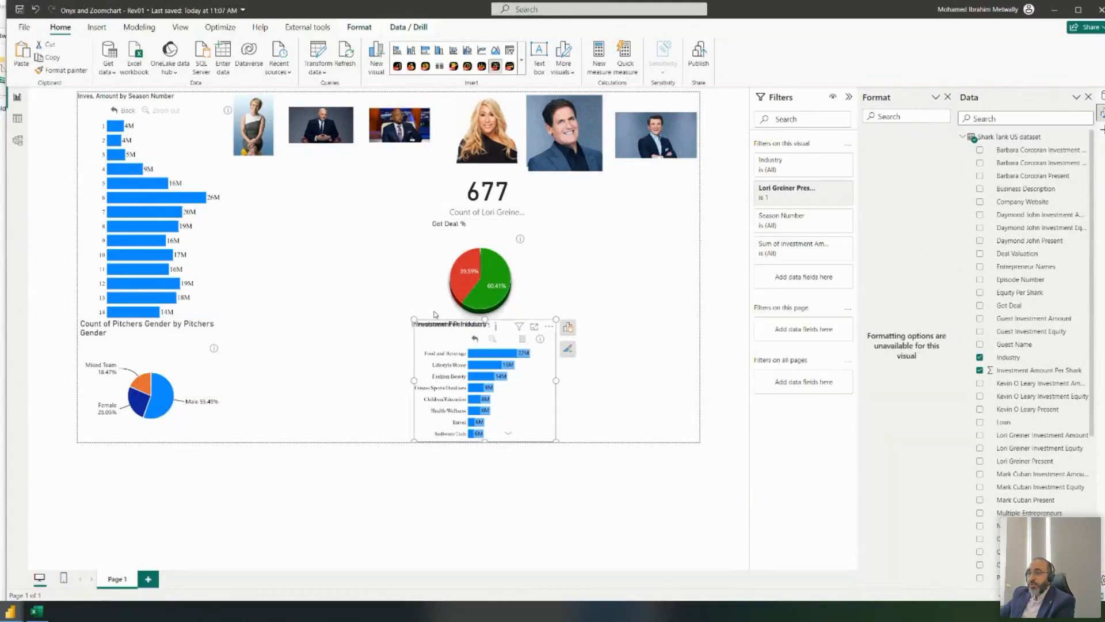
pyautogui.hotkey('ctrl', 'v')
pyautogui.moveTo(416, 311); pyautogui.dragTo(321, 226)
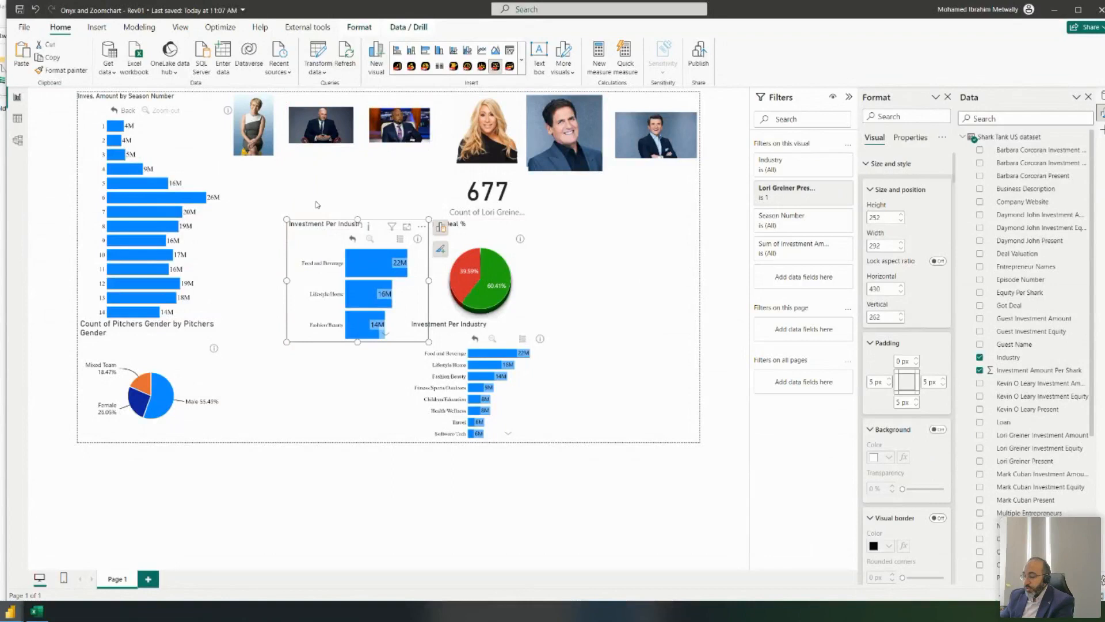
pyautogui.press('Delete')
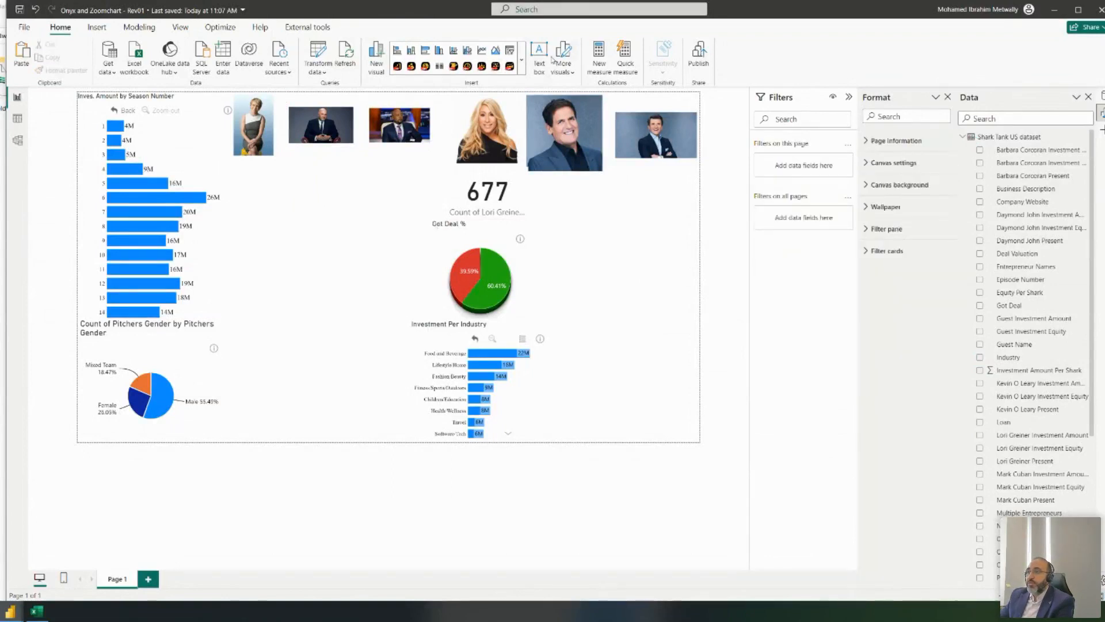
pyautogui.click(522, 60)
# - Add a Drill Down Combo Bar PRO visual, move it to the upper left and enlarge it
pyautogui.click(498, 586)
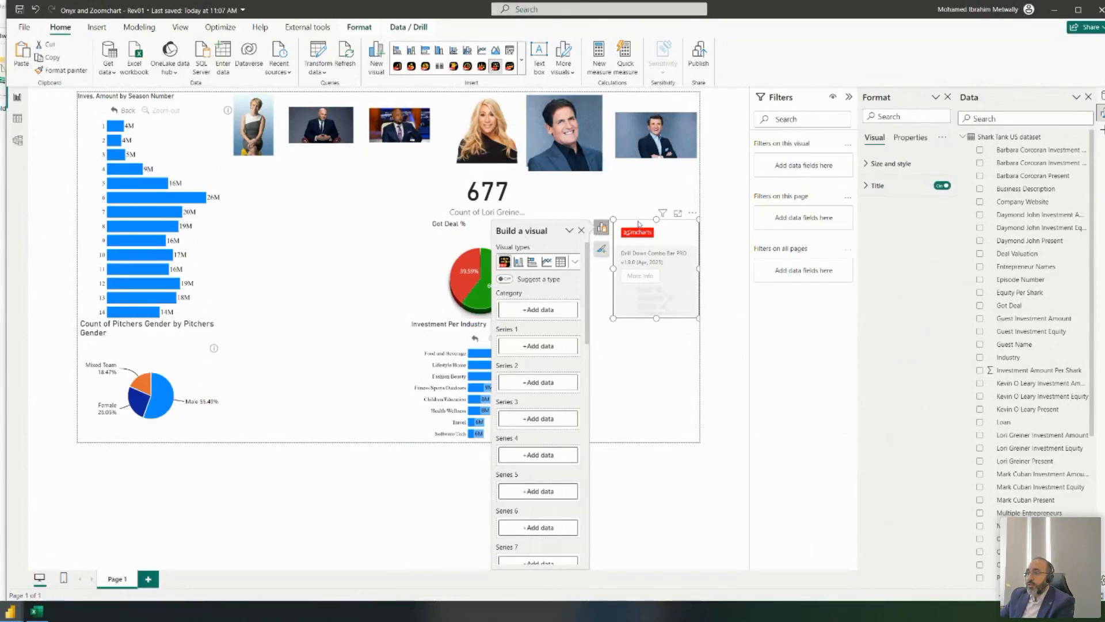
pyautogui.moveTo(638, 224); pyautogui.dragTo(278, 163)
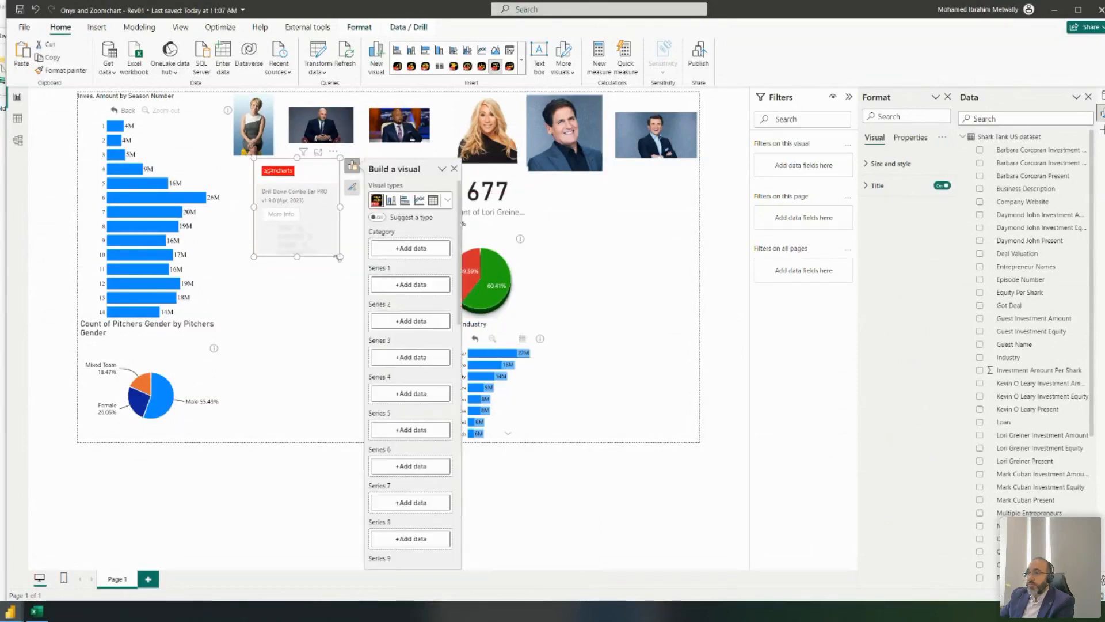
pyautogui.moveTo(341, 258); pyautogui.dragTo(404, 343)
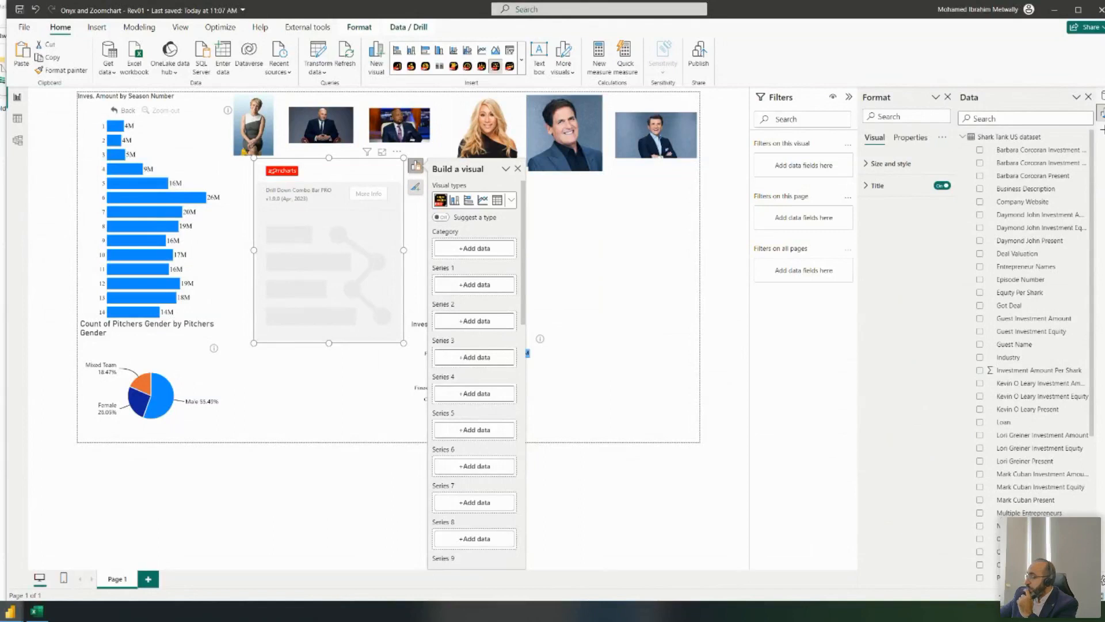
pyautogui.scroll(-8, 1024, 232)
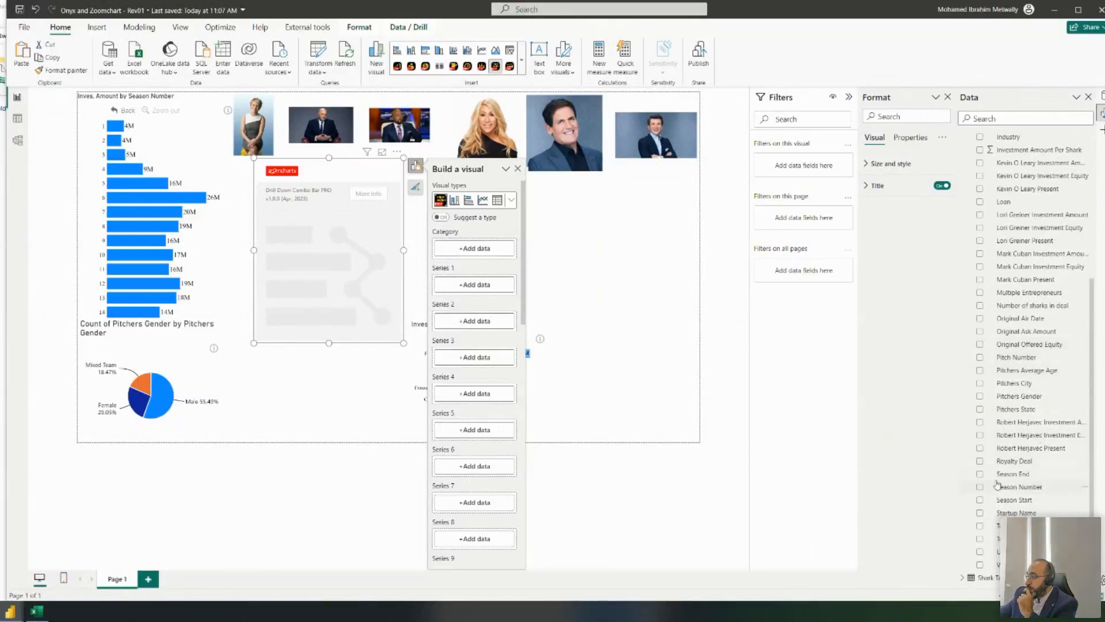
# - Add Season Number and Industry as the visual's category levels
pyautogui.click(979, 488)
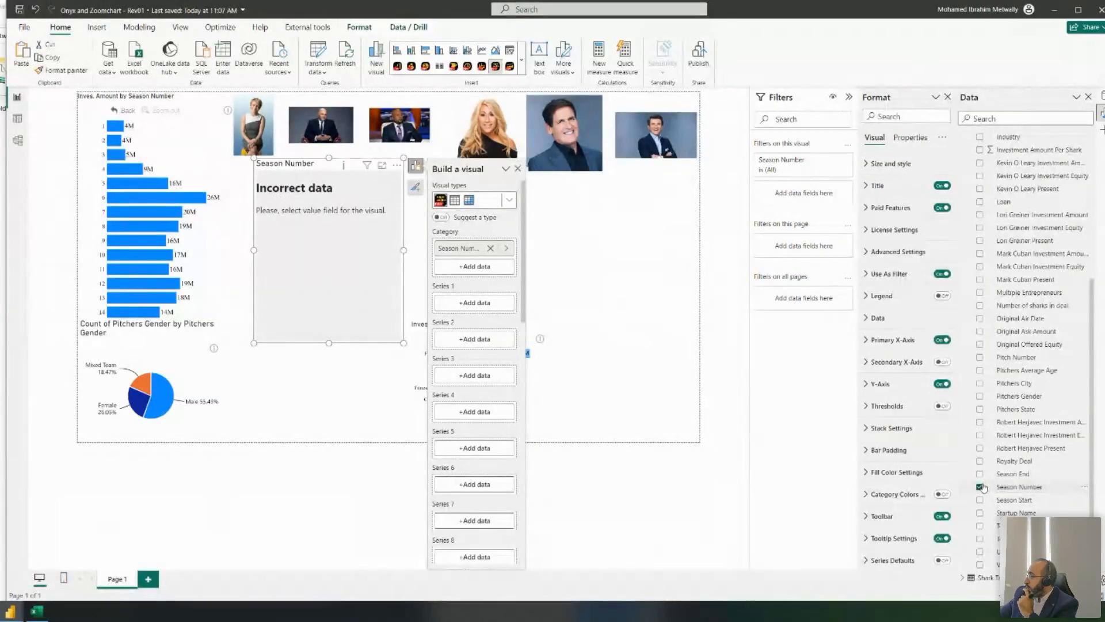
pyautogui.scroll(5, 1047, 250)
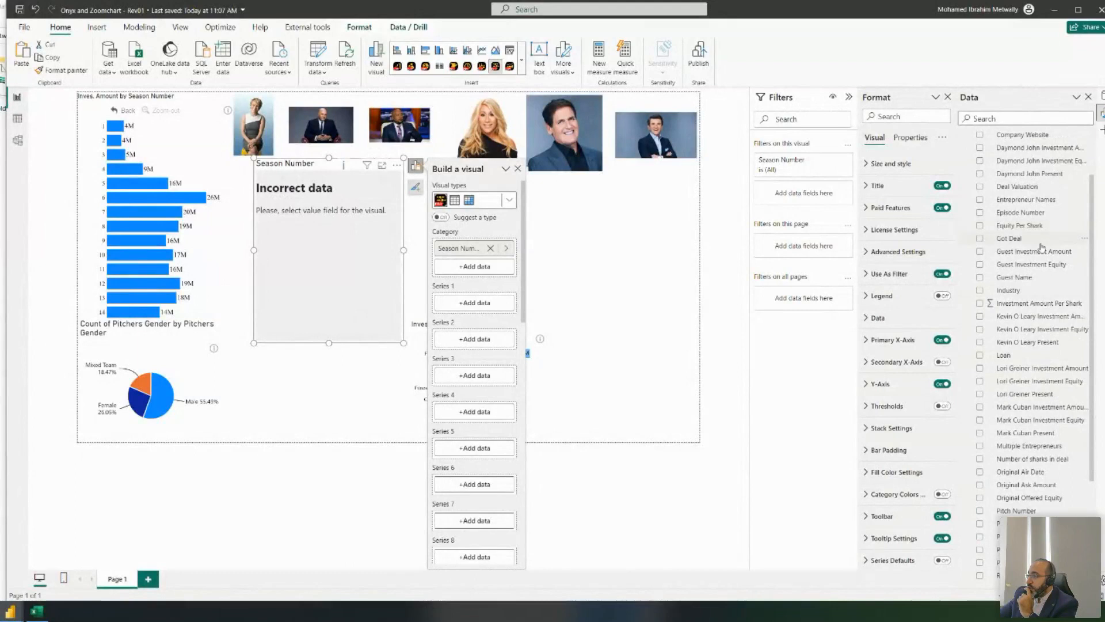
pyautogui.moveTo(1036, 292); pyautogui.dragTo(476, 266)
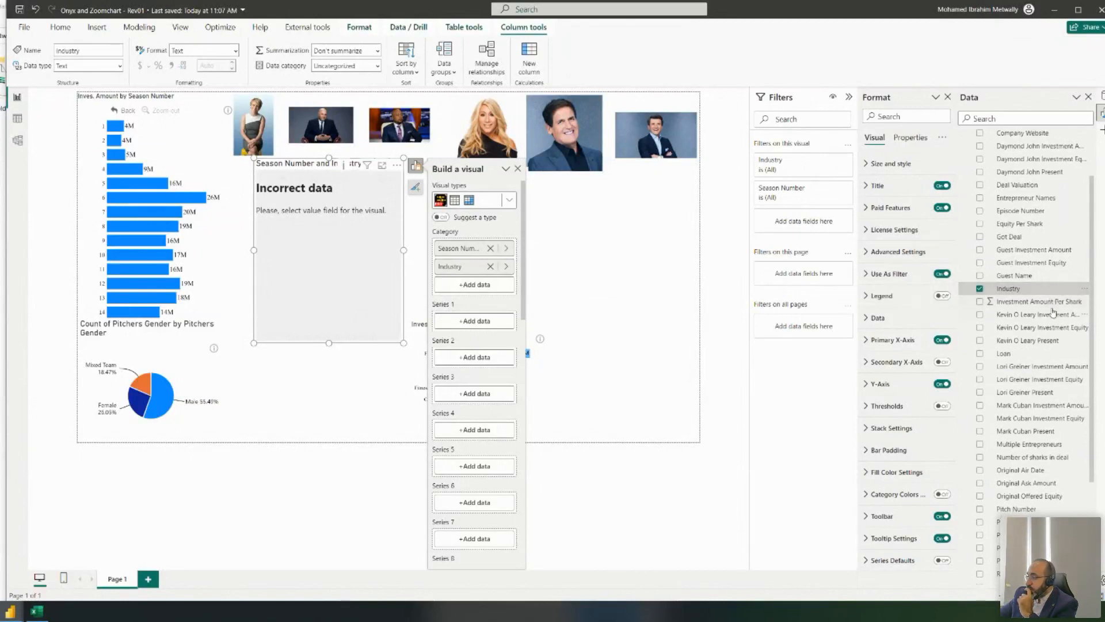
pyautogui.moveTo(1029, 367); pyautogui.dragTo(464, 326)
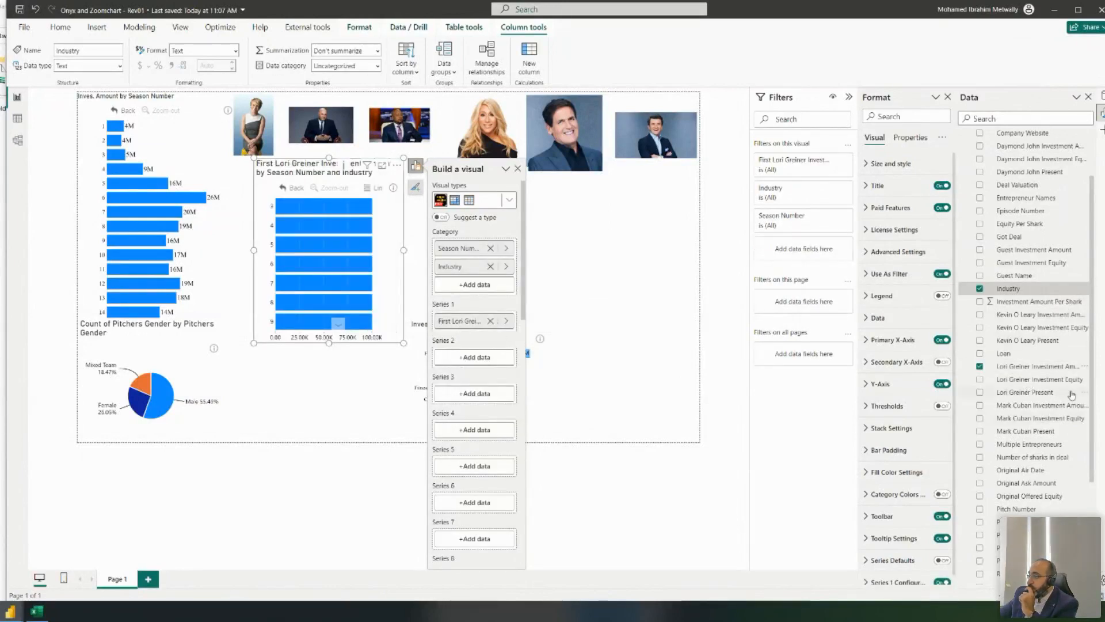
pyautogui.click(490, 320)
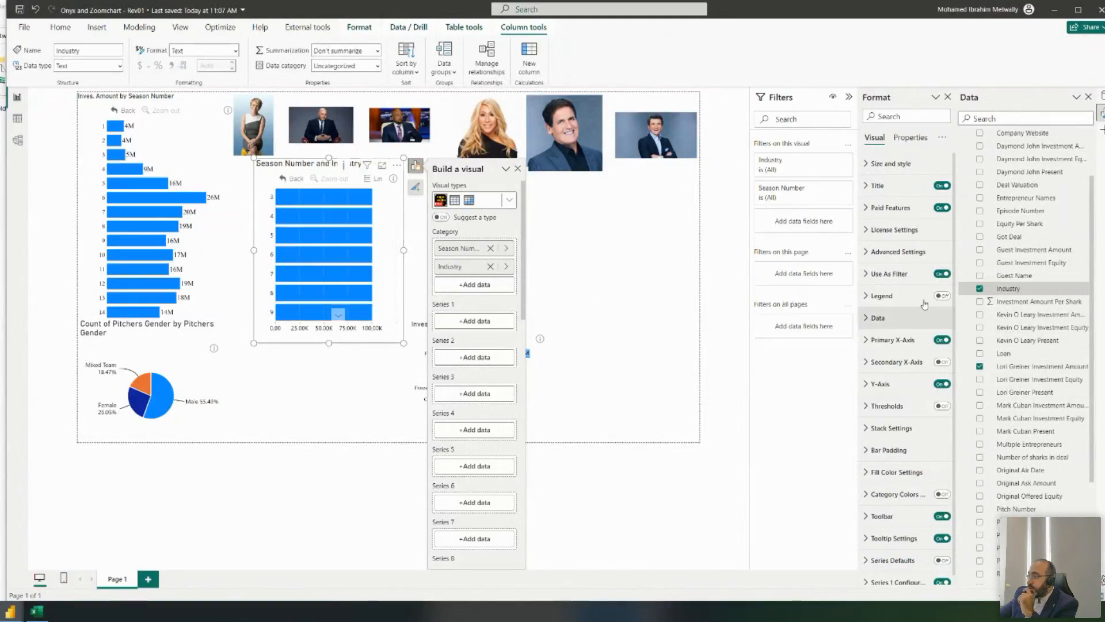
# - Change Lori Greiner Investment Amount to Whole number, summarized as Sum
pyautogui.click(1040, 303)
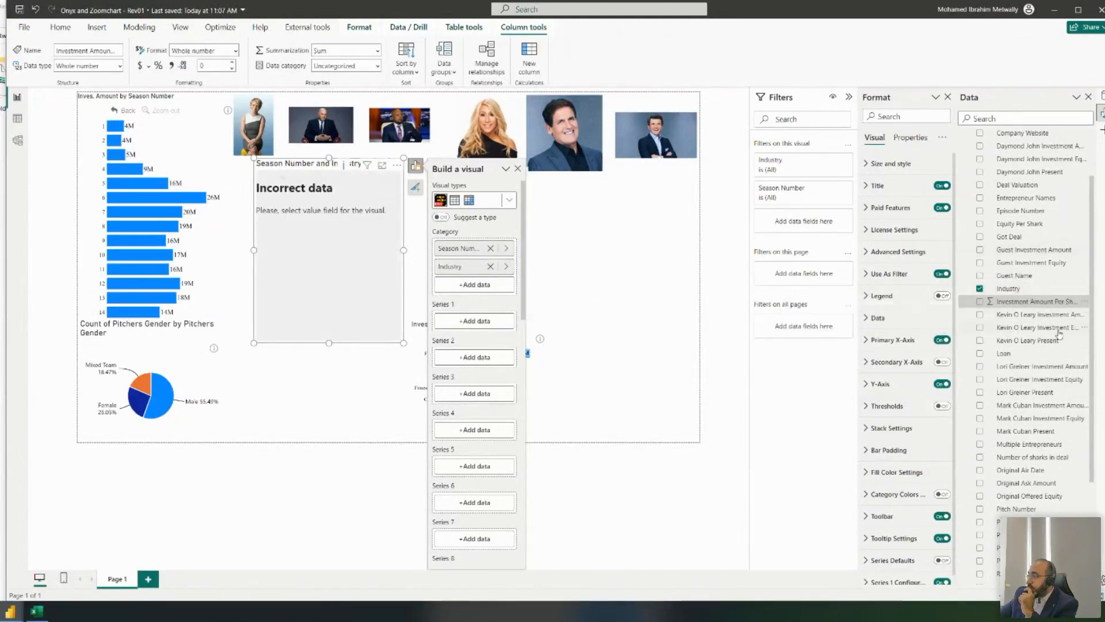
pyautogui.click(1036, 367)
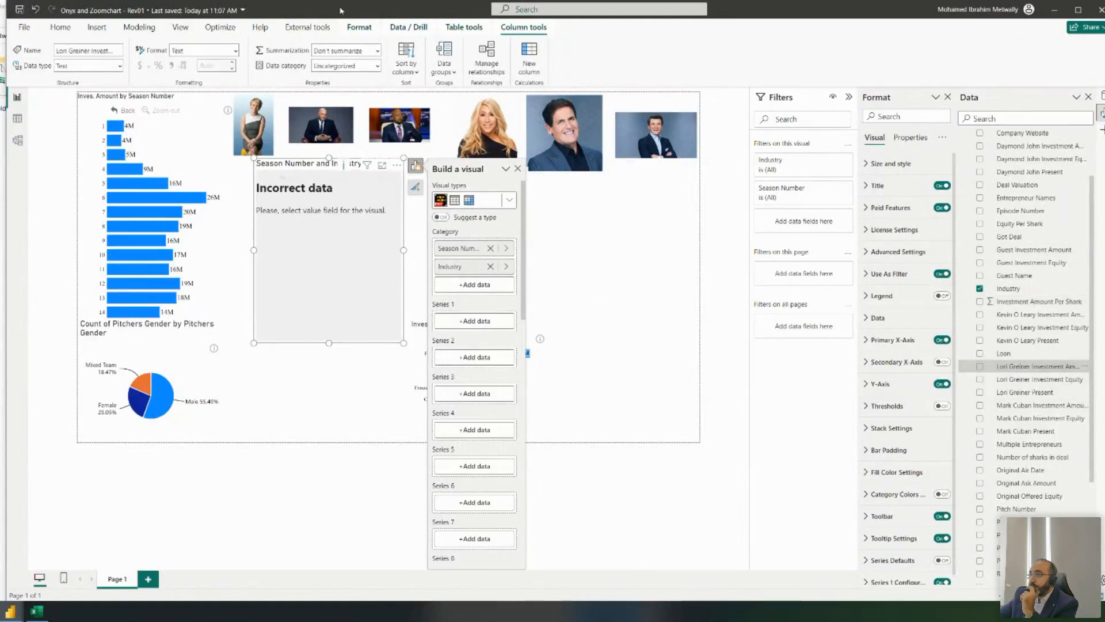
pyautogui.click(378, 51)
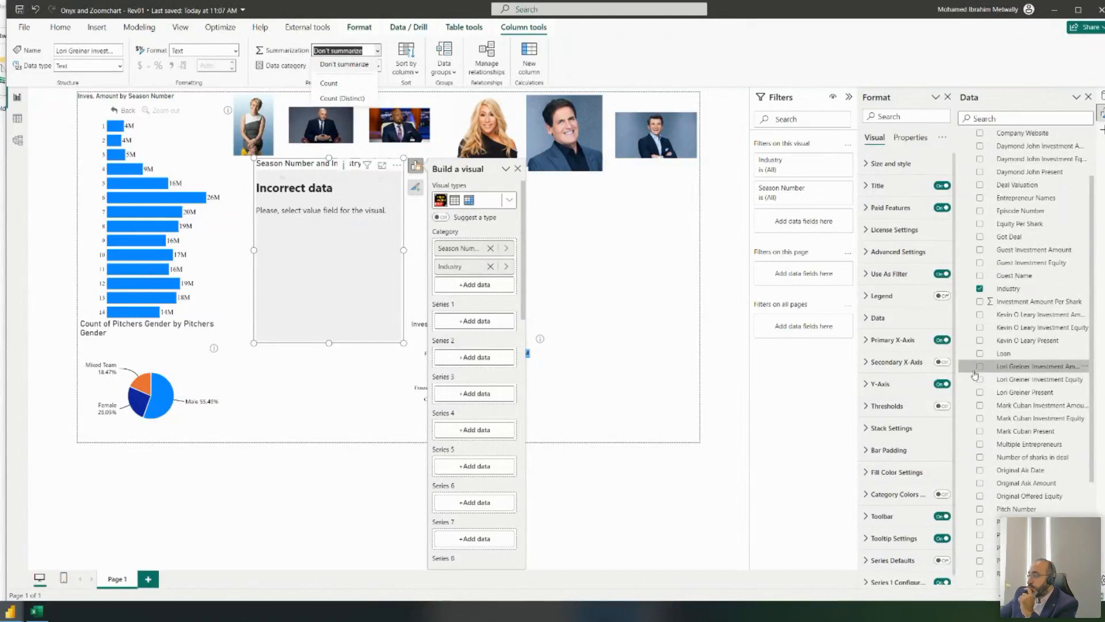
pyautogui.click(1008, 367)
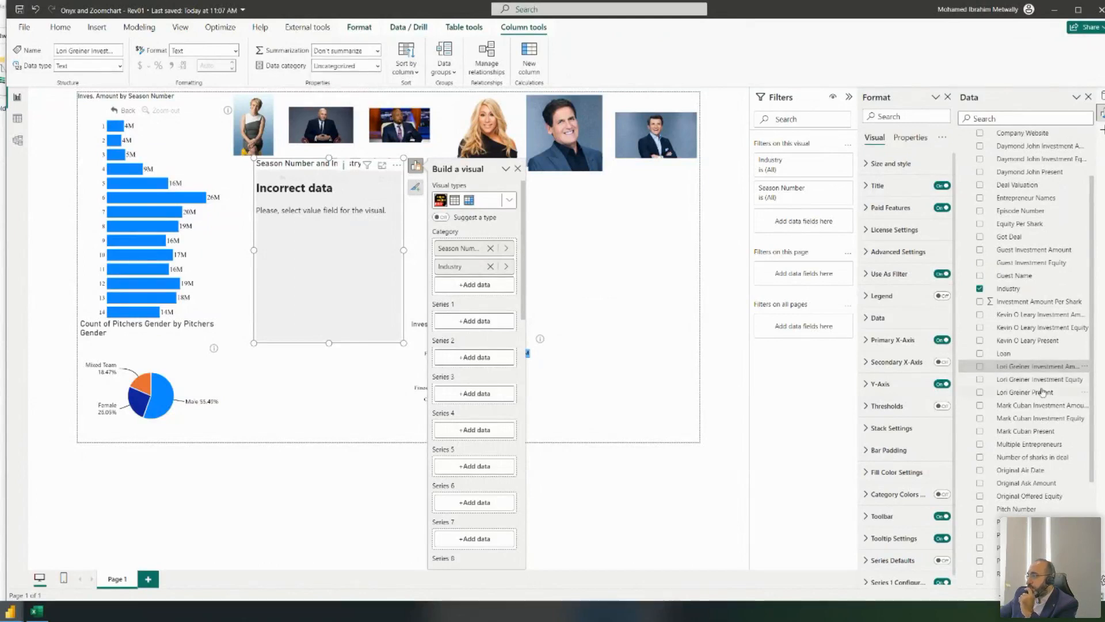
pyautogui.click(120, 66)
pyautogui.click(84, 80)
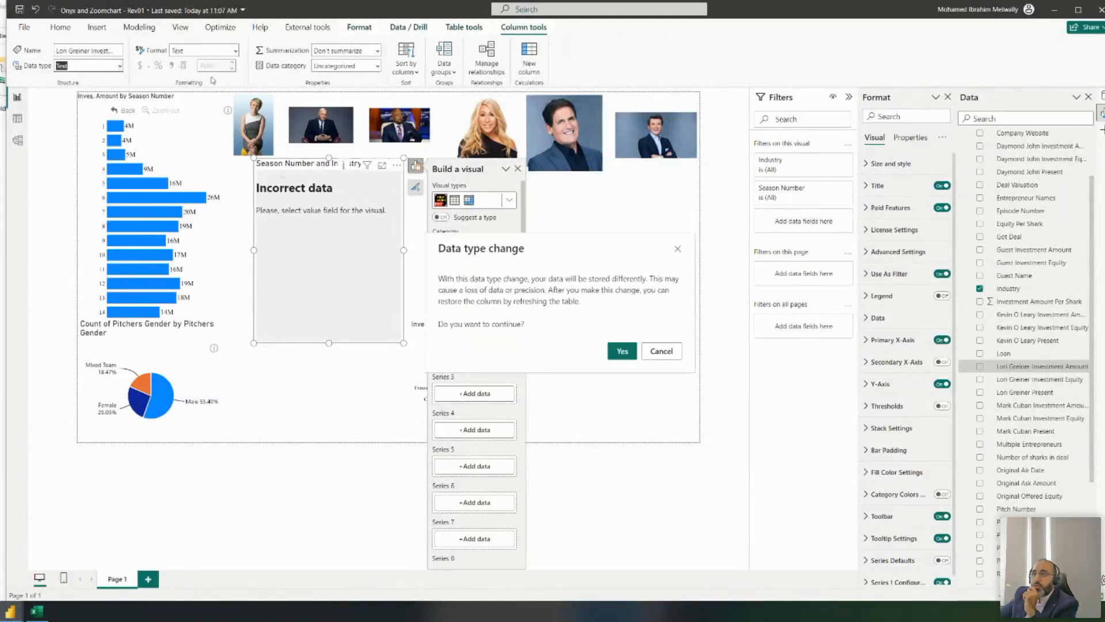
pyautogui.click(623, 351)
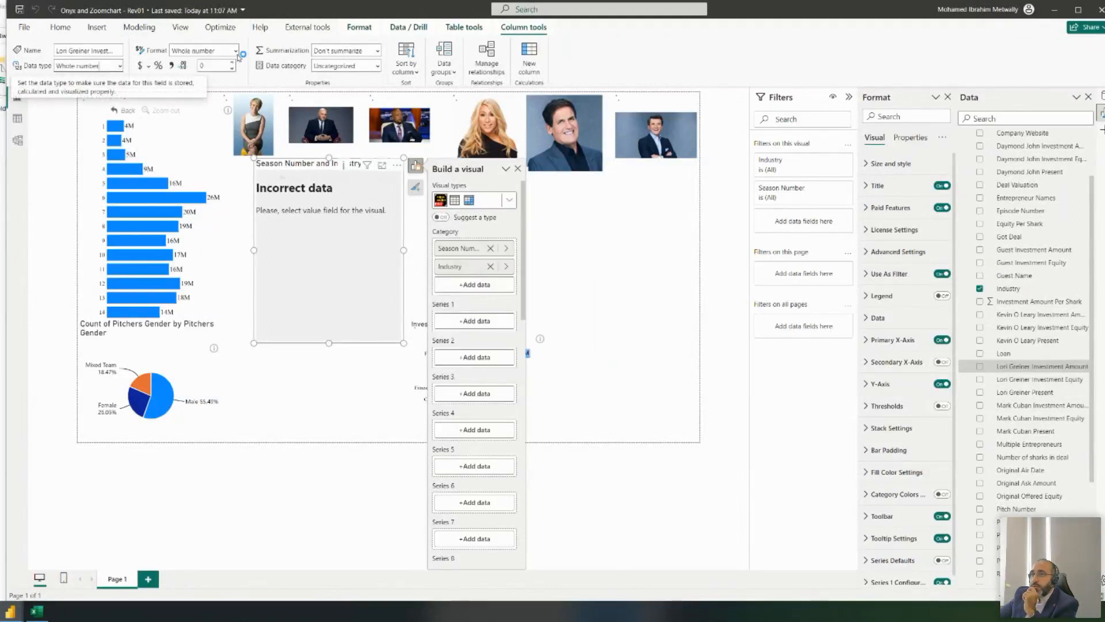
pyautogui.click(377, 51)
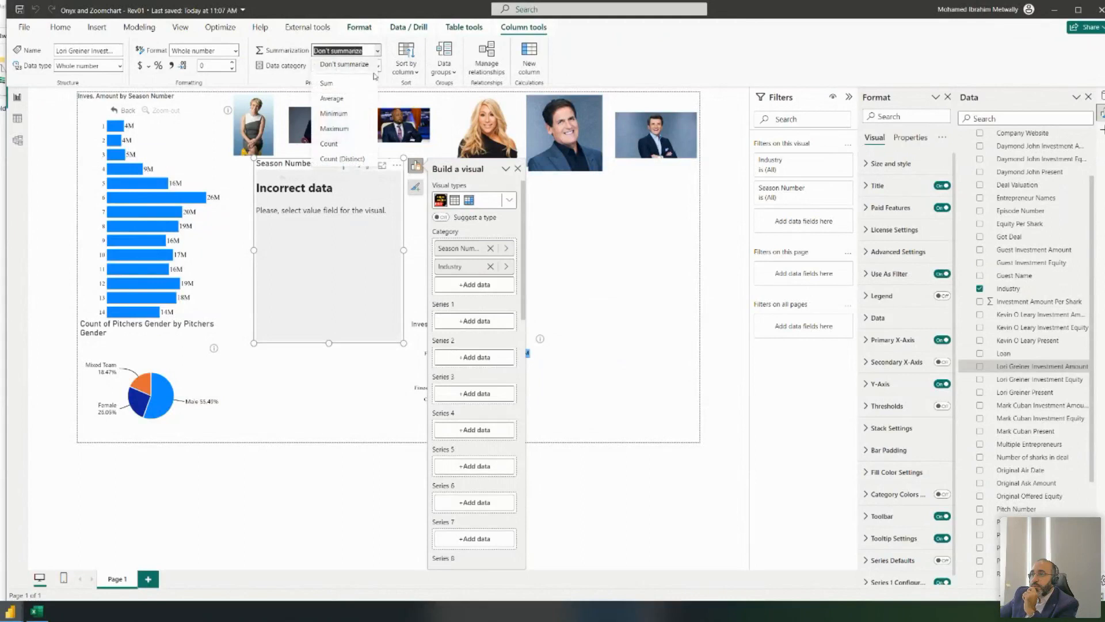
pyautogui.click(362, 84)
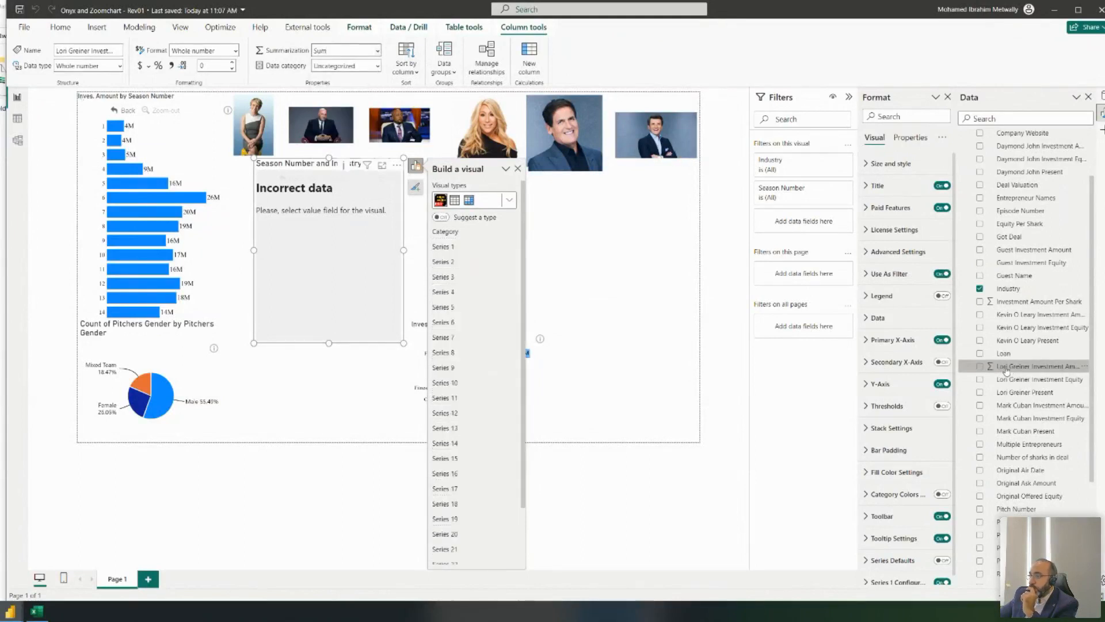
# - Add Lori Greiner Investment Amount as the chart's Series 1
pyautogui.moveTo(999, 370); pyautogui.dragTo(475, 321)
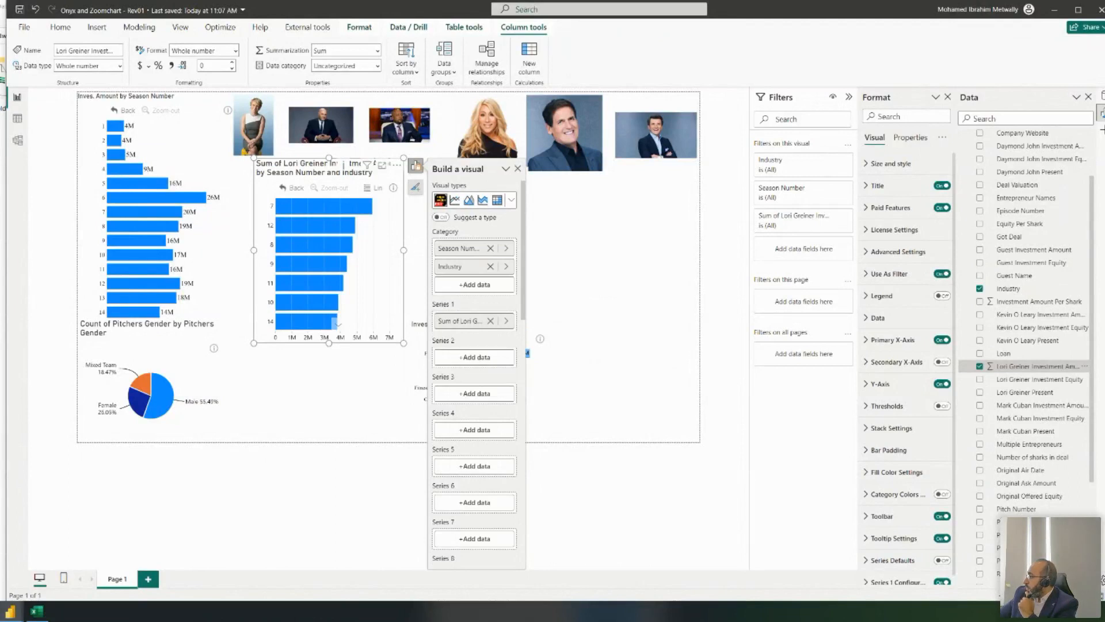
pyautogui.scroll(-4, 1071, 302)
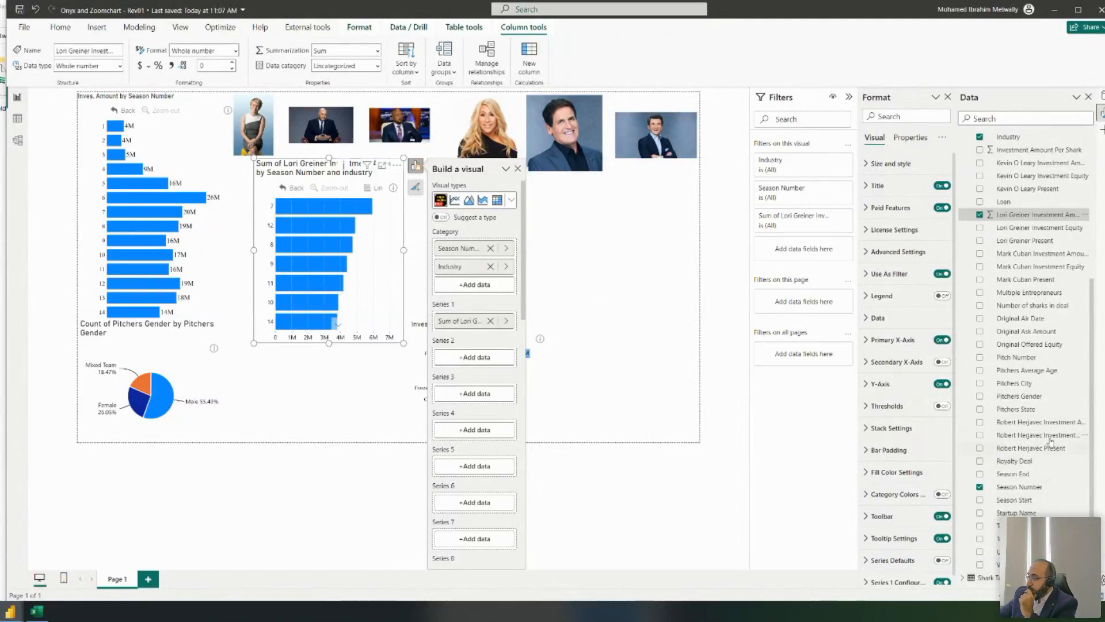
pyautogui.scroll(5, 1051, 436)
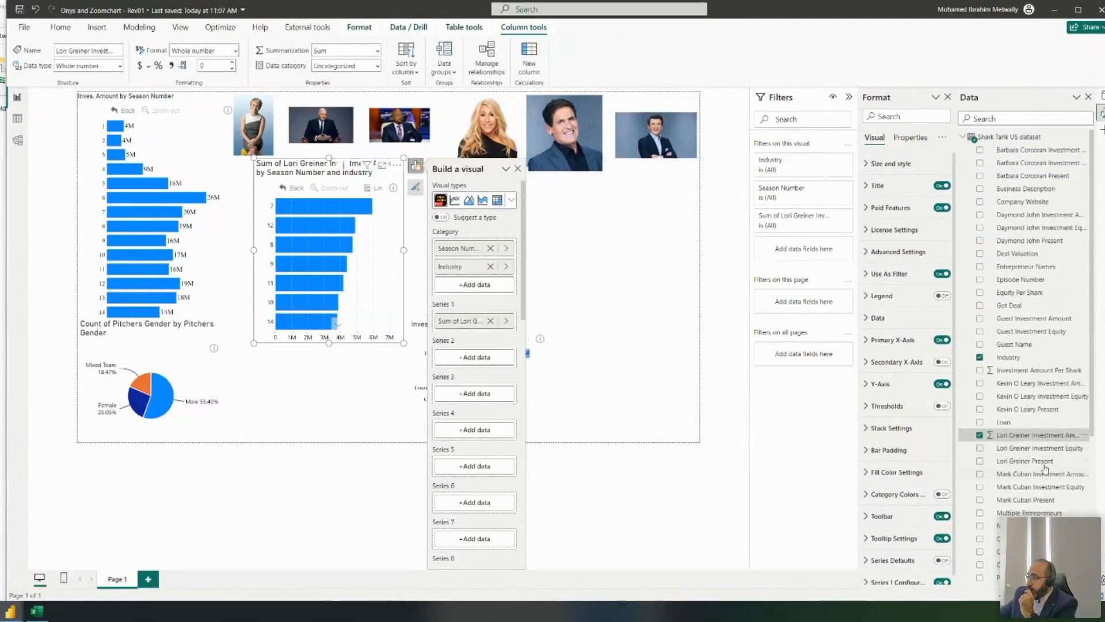
# - Set Lori Greiner Present to summarize as Sum and add it as Series 2
pyautogui.click(1026, 461)
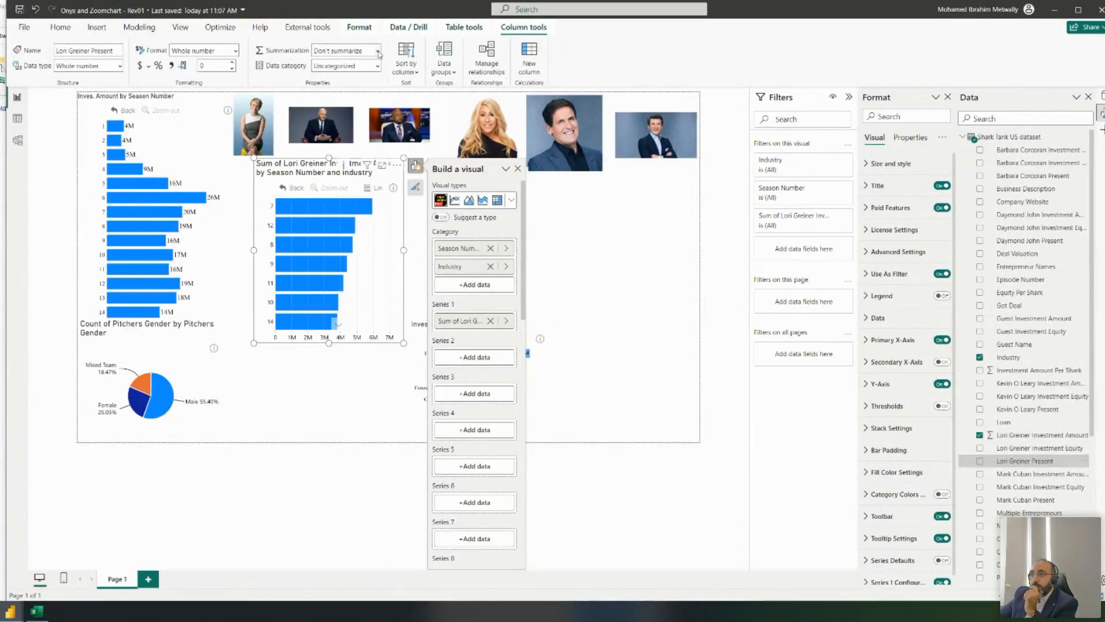
pyautogui.click(377, 50)
pyautogui.click(326, 83)
pyautogui.moveTo(1025, 461); pyautogui.dragTo(476, 357)
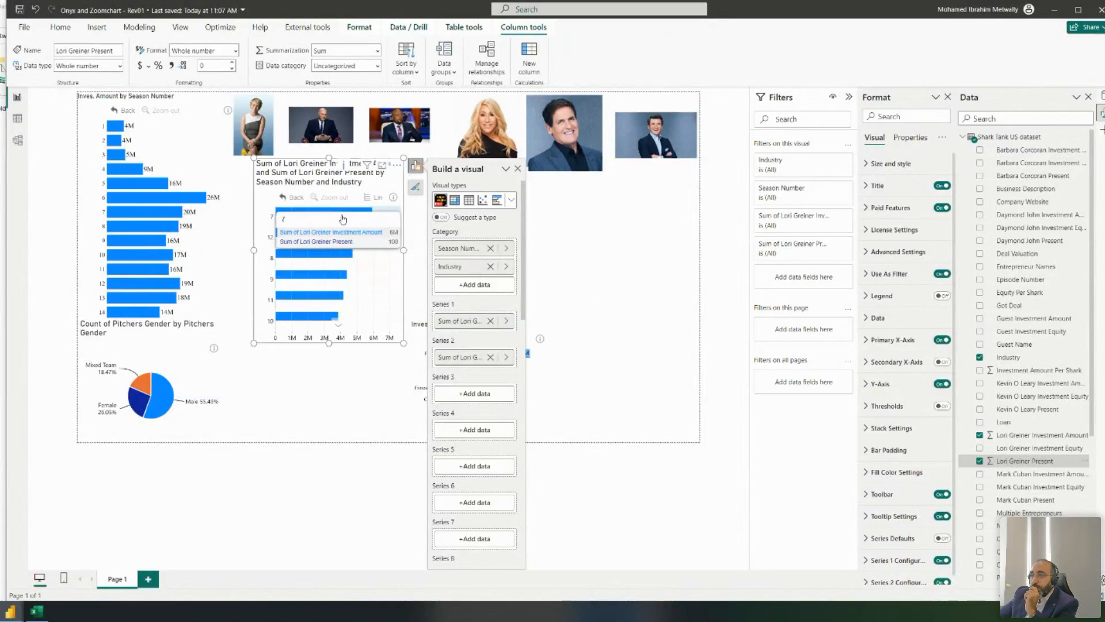
pyautogui.moveTo(321, 224)
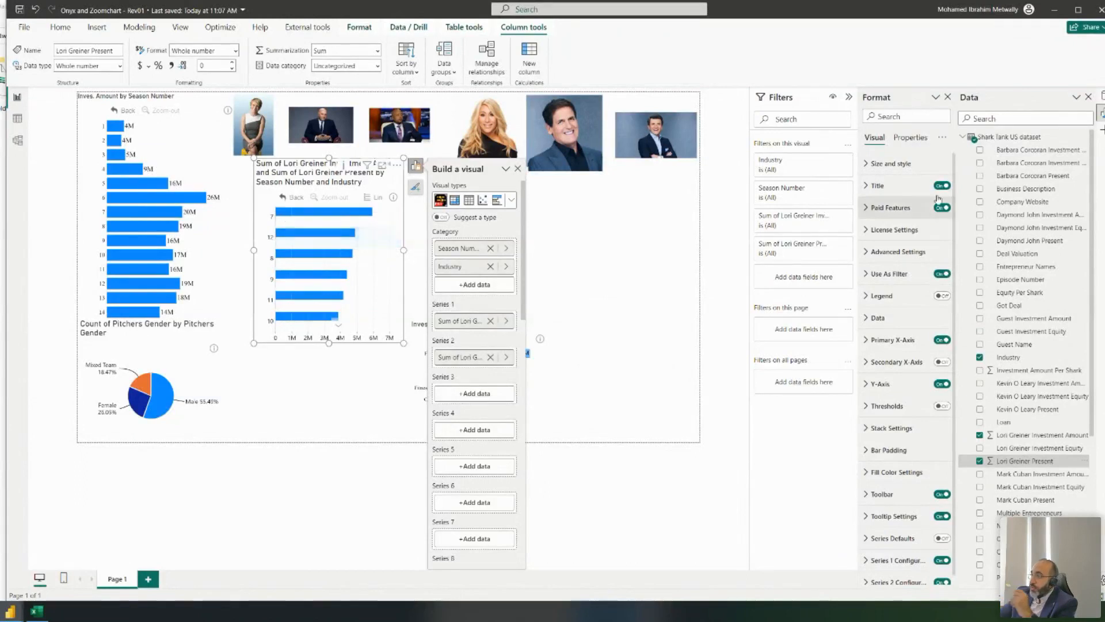
# - Keep Series 1 on the primary value axis
pyautogui.scroll(-1, 904, 335)
pyautogui.click(910, 550)
pyautogui.scroll(-6, 905, 507)
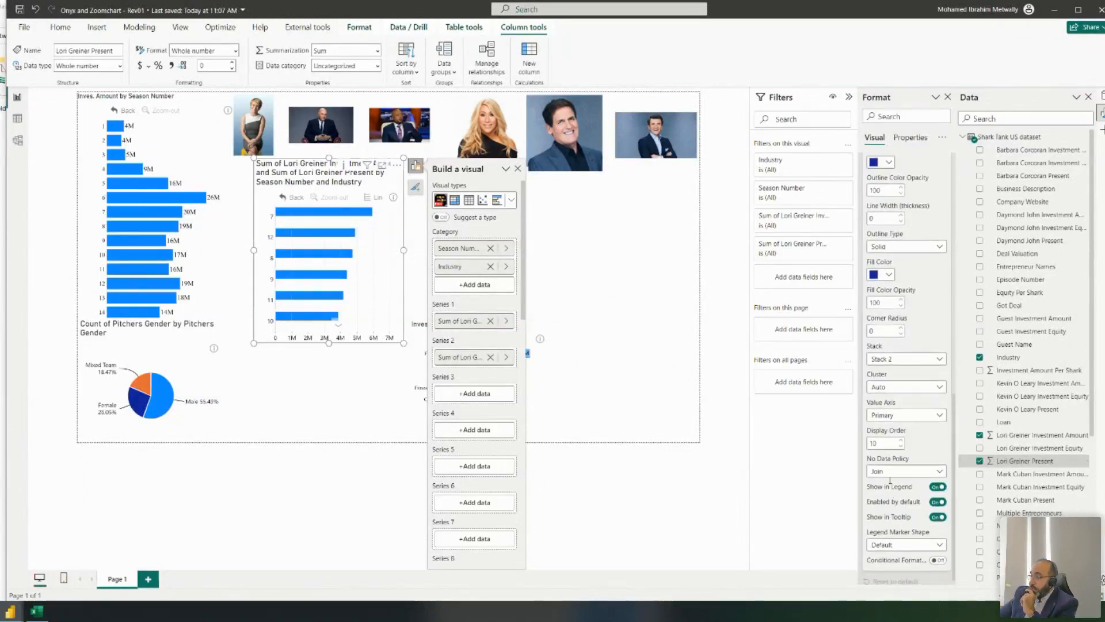
pyautogui.click(904, 485)
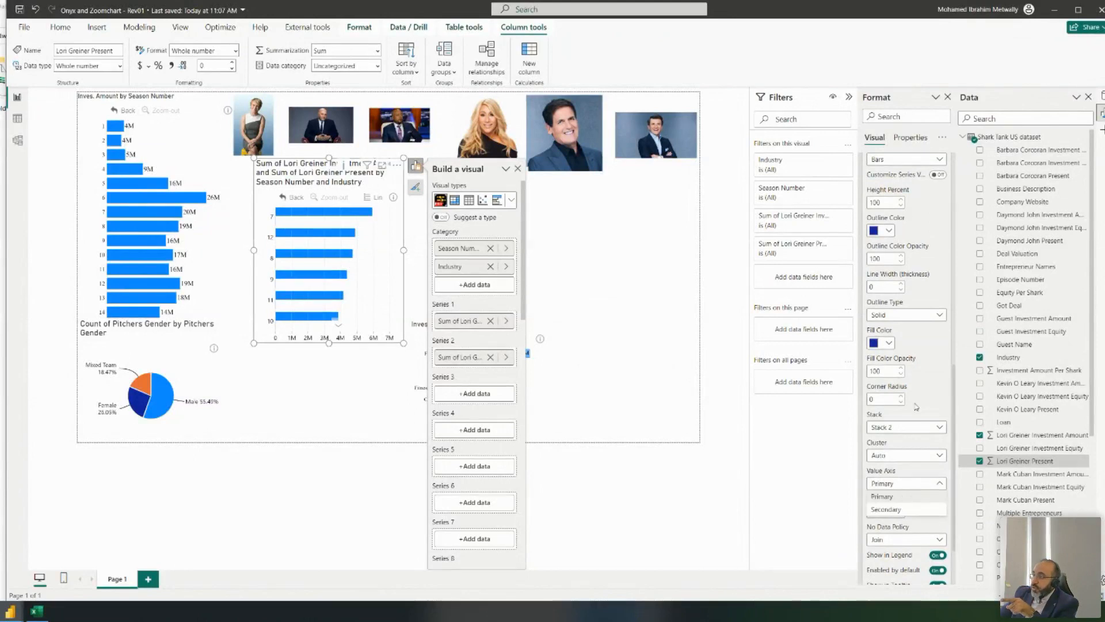
pyautogui.click(937, 305)
pyautogui.scroll(1, 940, 290)
pyautogui.scroll(5, 939, 290)
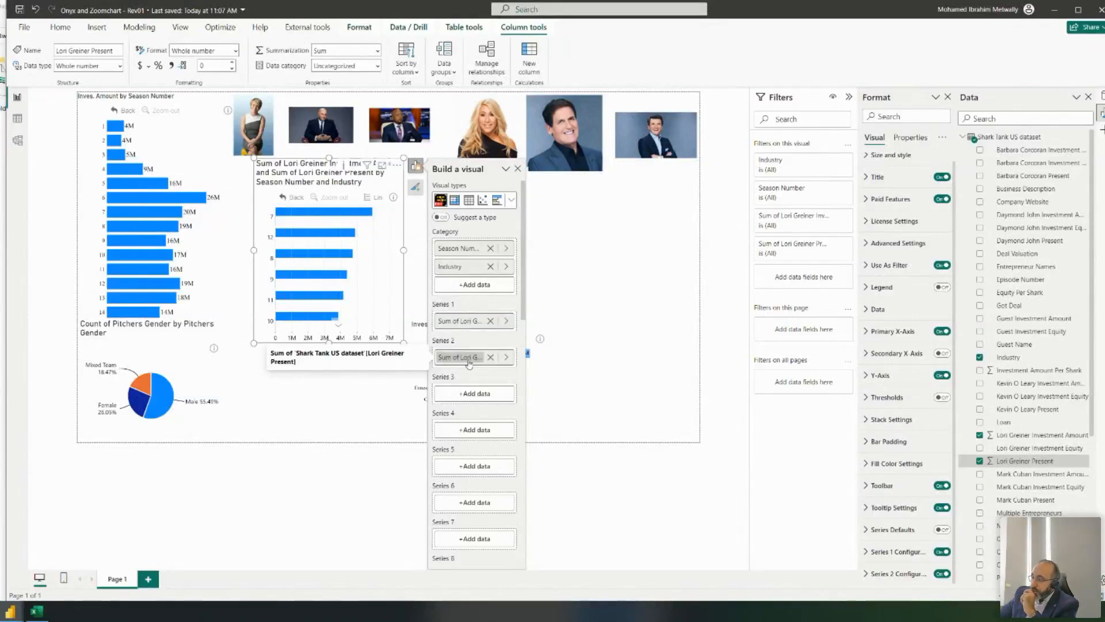
# - Put Series 2, Lori Greiner Present, on the secondary value axis
pyautogui.click(912, 575)
pyautogui.scroll(-5, 903, 490)
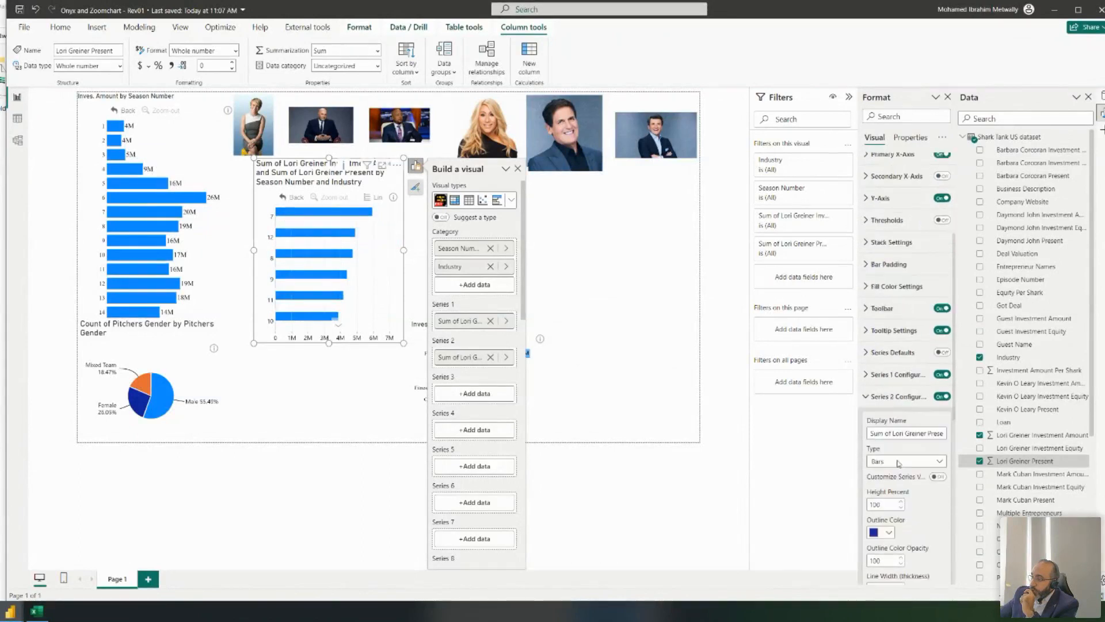
pyautogui.scroll(-3, 896, 471)
pyautogui.scroll(-2, 896, 474)
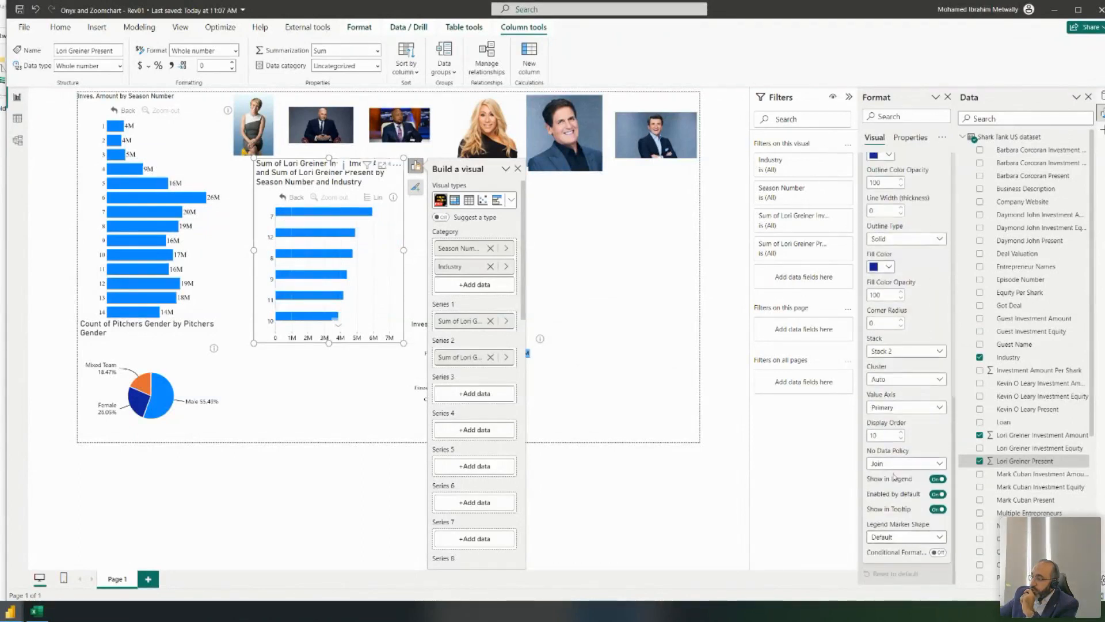
pyautogui.click(896, 408)
pyautogui.click(897, 434)
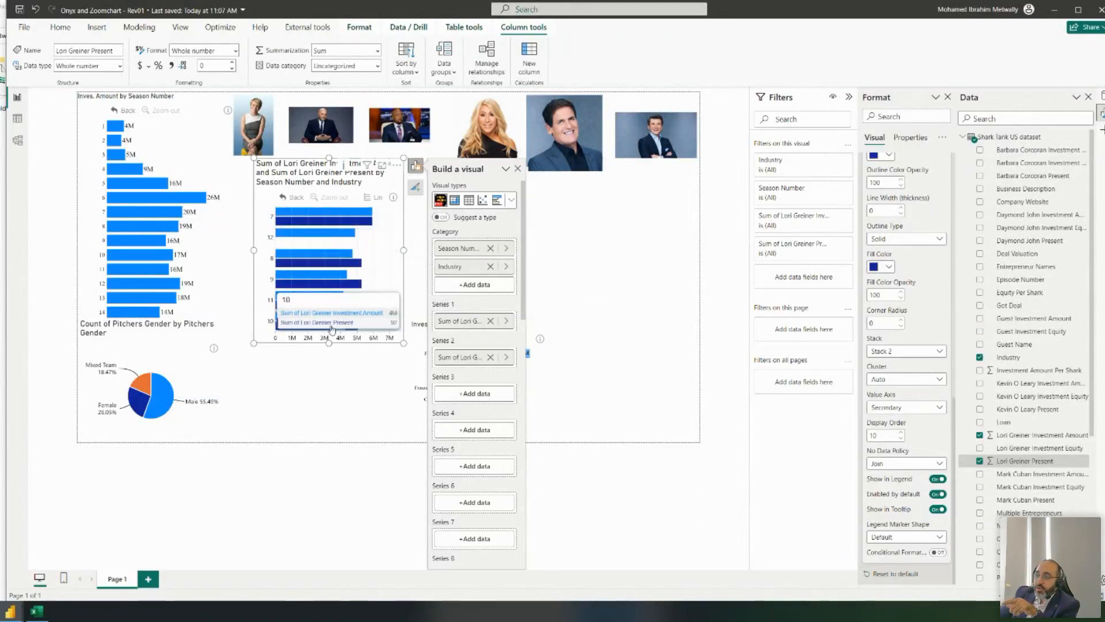
# - Turn on Customize Series for both Series 2 and Series 1
pyautogui.scroll(-3, 348, 278)
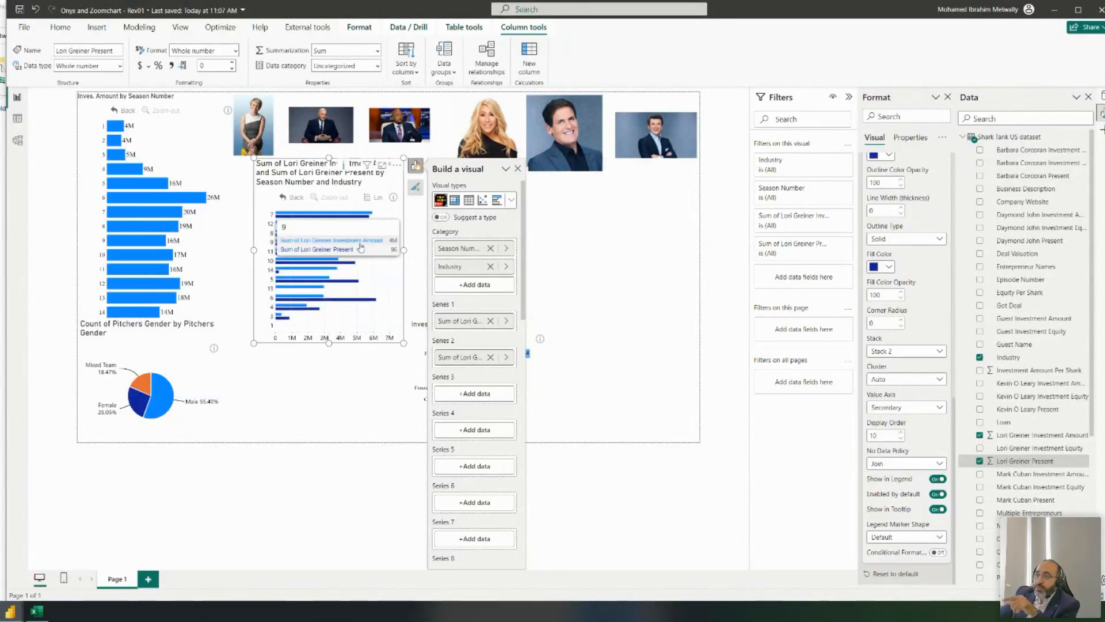
pyautogui.scroll(3, 322, 278)
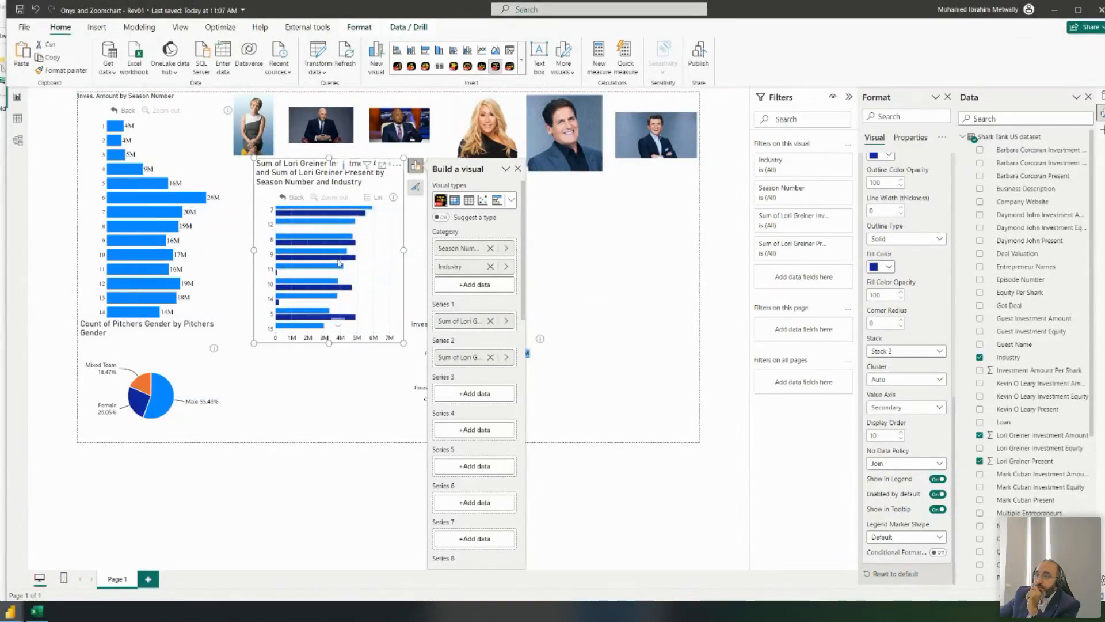
pyautogui.scroll(-2, 322, 278)
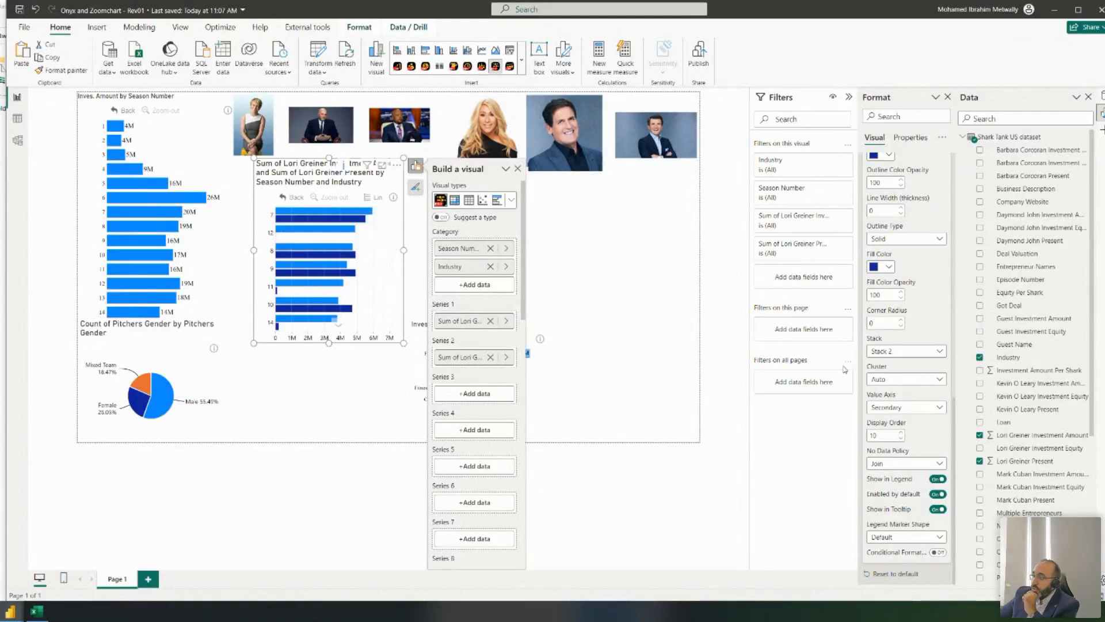
pyautogui.scroll(10, 913, 346)
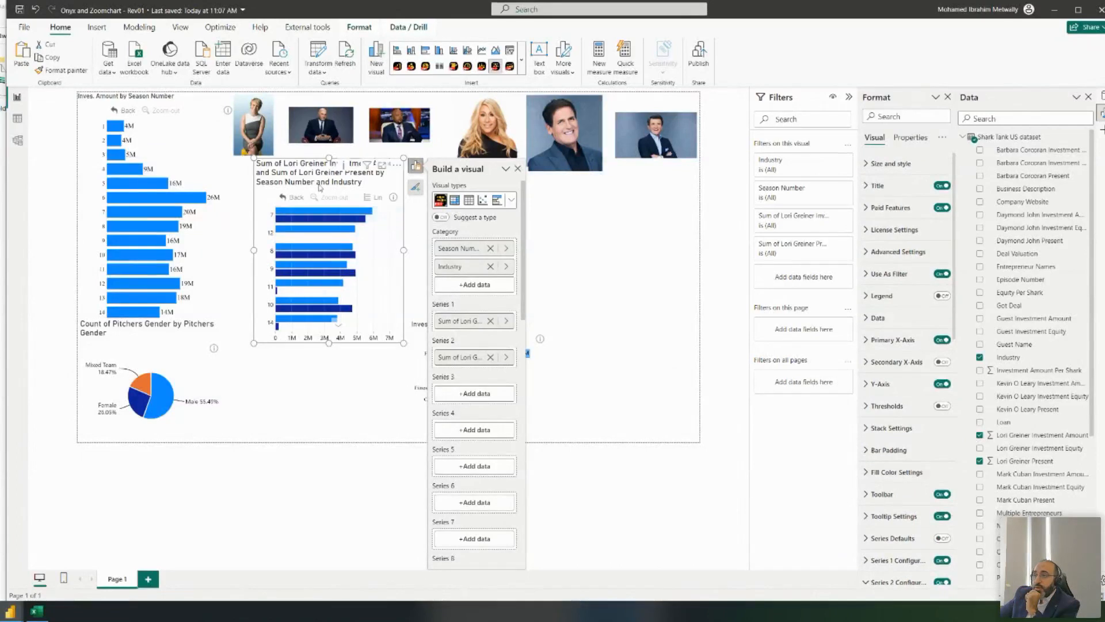
pyautogui.scroll(-6, 891, 462)
pyautogui.scroll(-2, 891, 461)
pyautogui.click(937, 239)
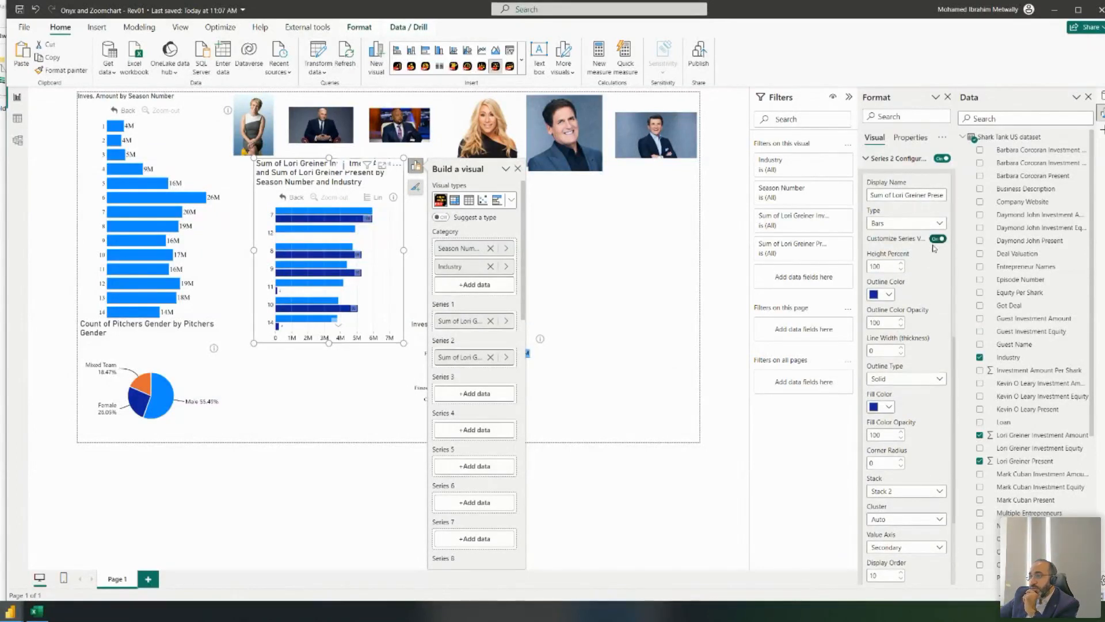
pyautogui.scroll(5, 933, 245)
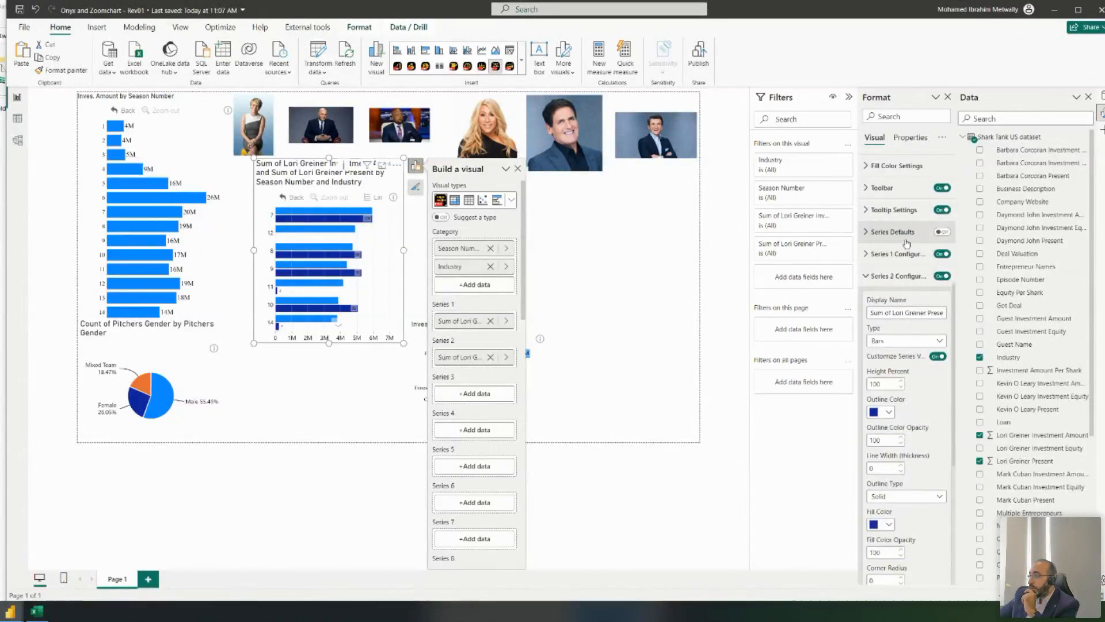
pyautogui.click(913, 254)
pyautogui.click(938, 334)
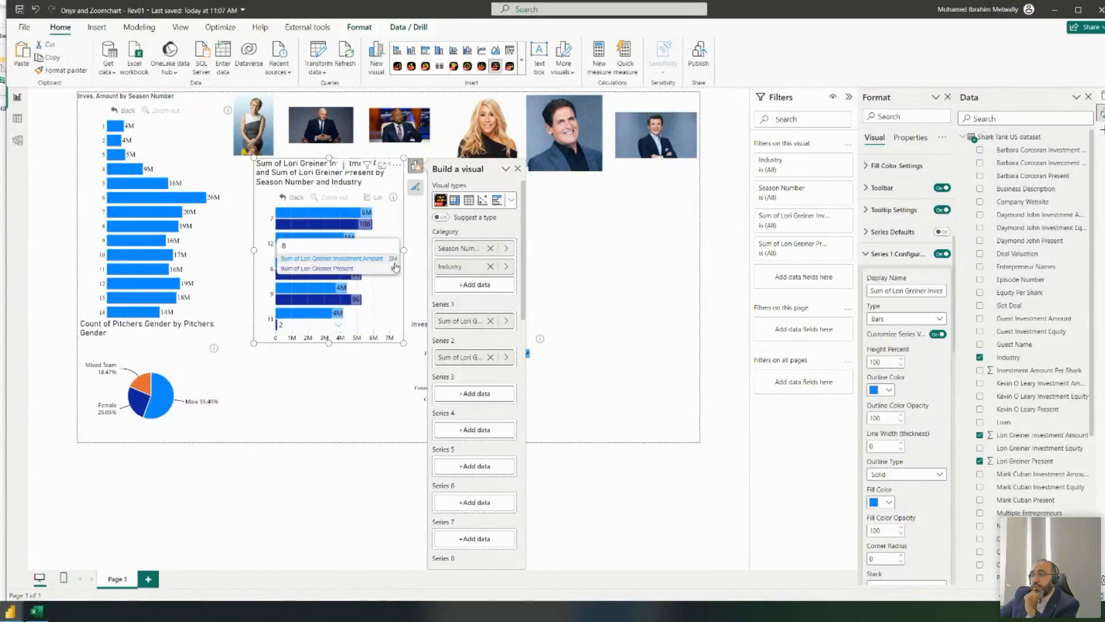
# - Set the Season Number field's summarization to Sum
pyautogui.scroll(-5, 1044, 397)
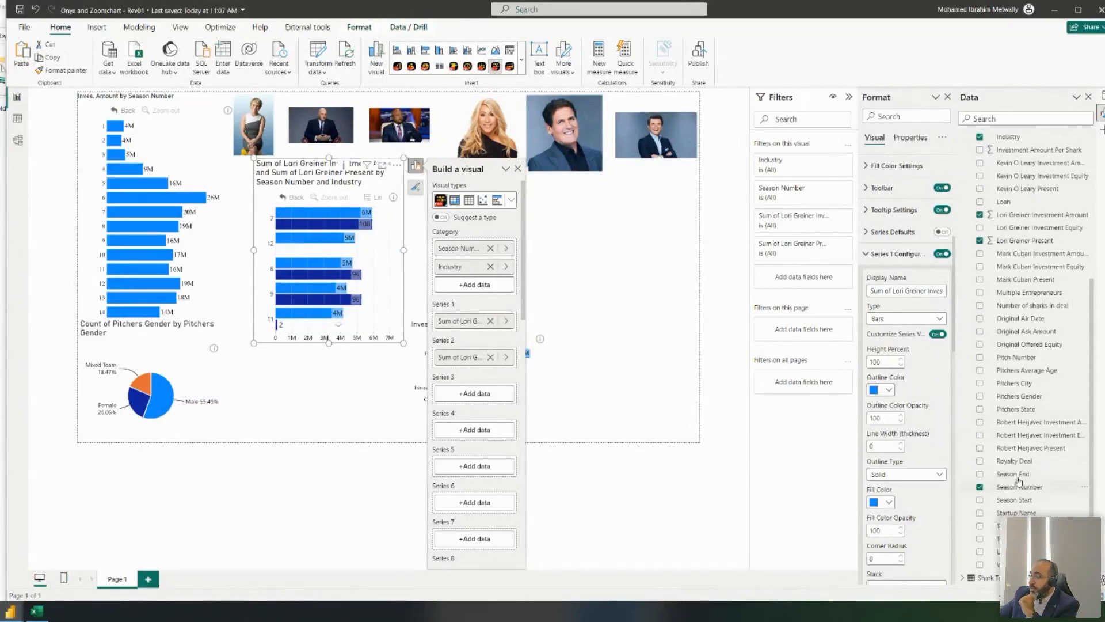
pyautogui.click(1023, 486)
pyautogui.click(379, 51)
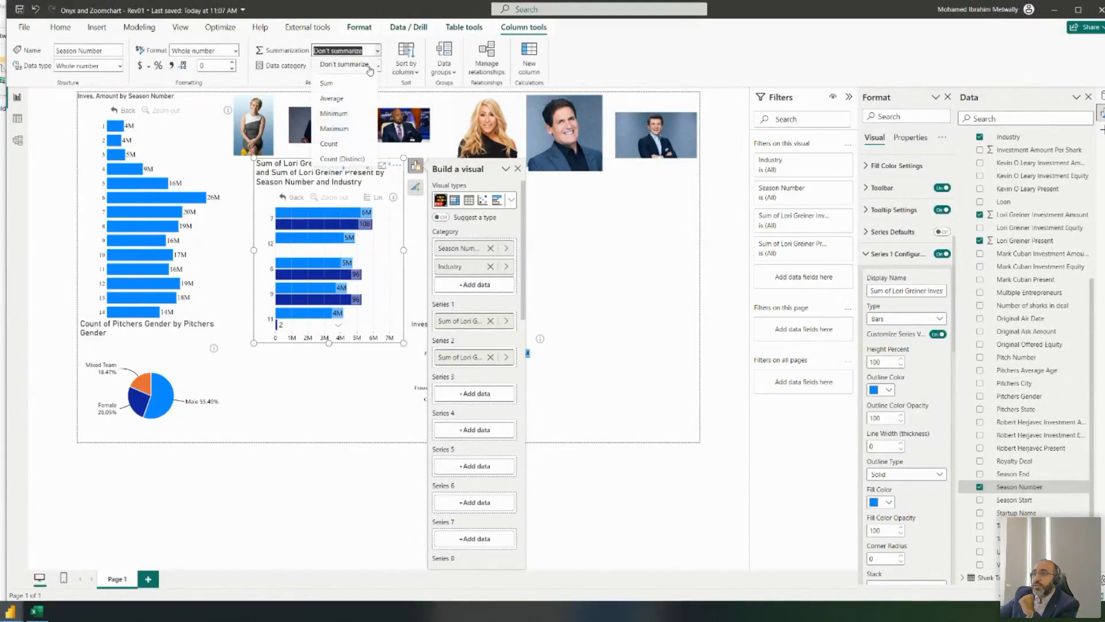
pyautogui.click(354, 85)
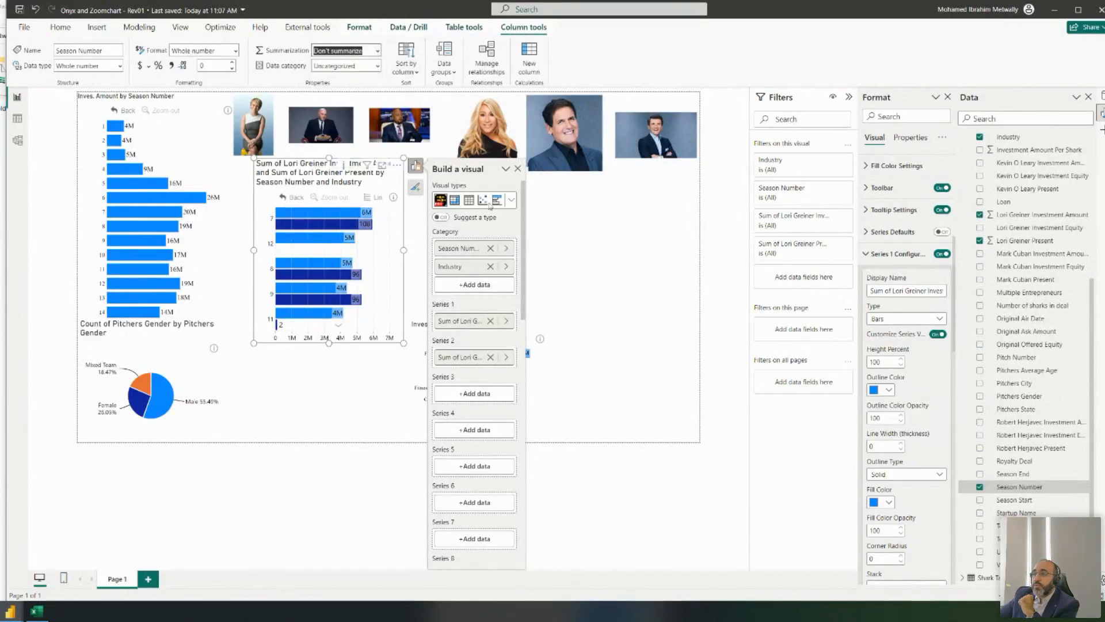
# - Sort the combo chart by Season Number in ascending order
pyautogui.click(397, 167)
pyautogui.moveTo(461, 255)
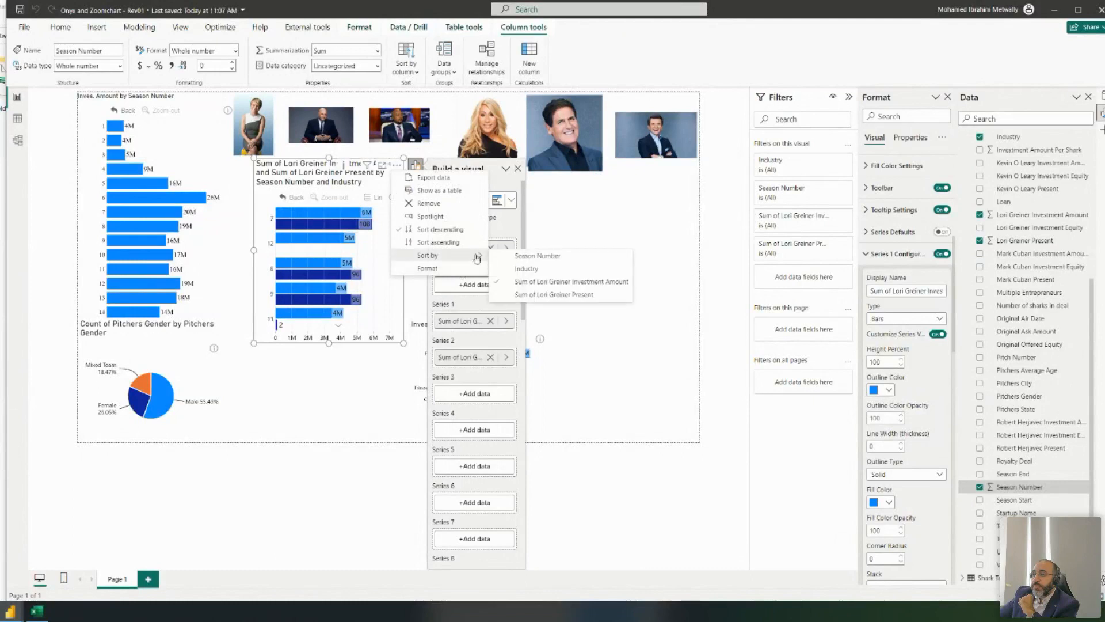
pyautogui.click(525, 256)
pyautogui.click(398, 165)
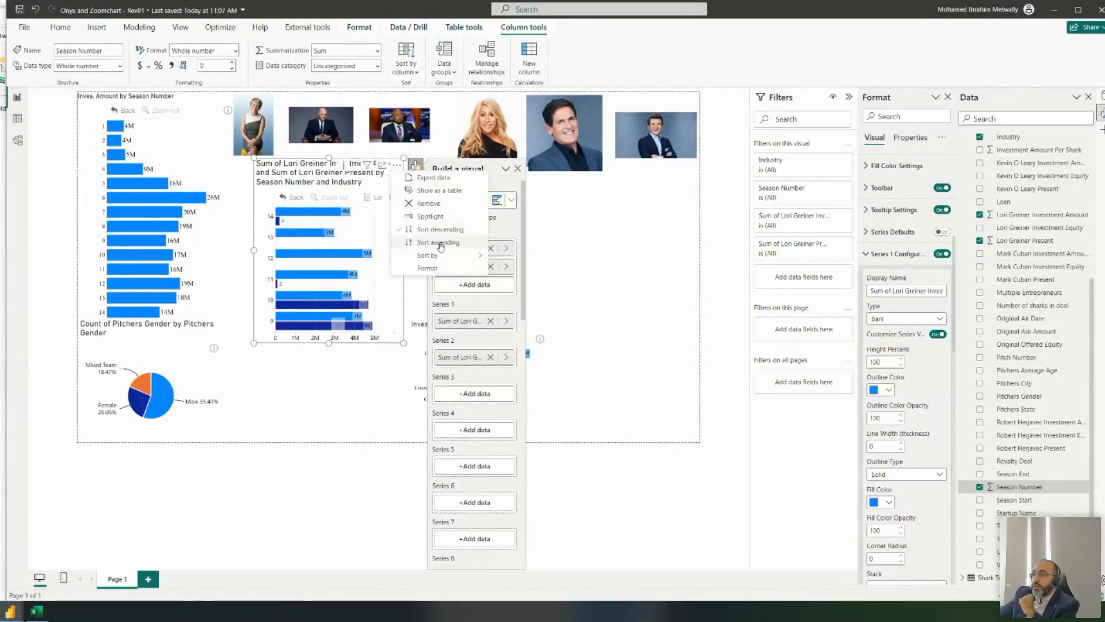
pyautogui.click(441, 242)
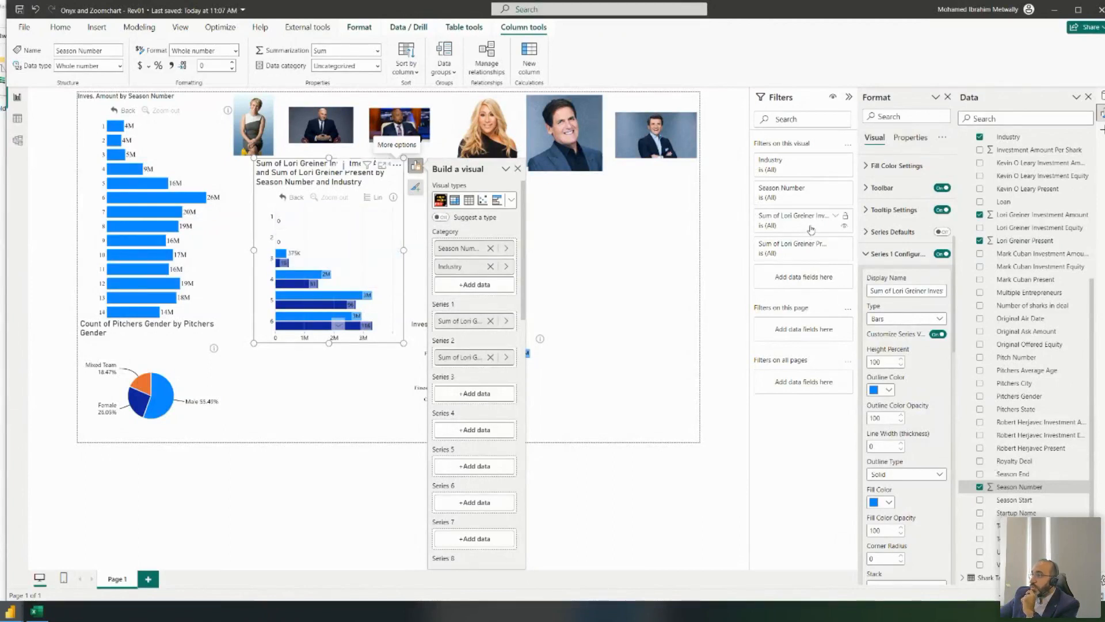
pyautogui.click(813, 250)
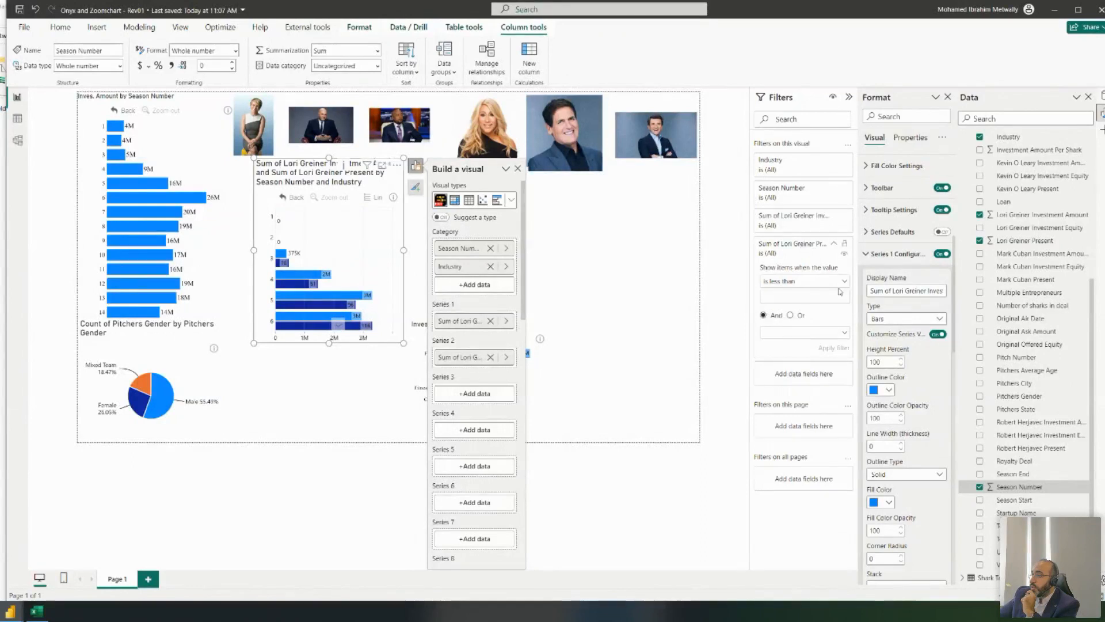
# - Add Lori Greiner Present as a basic chart filter keeping only value 1
pyautogui.scroll(2, 1039, 355)
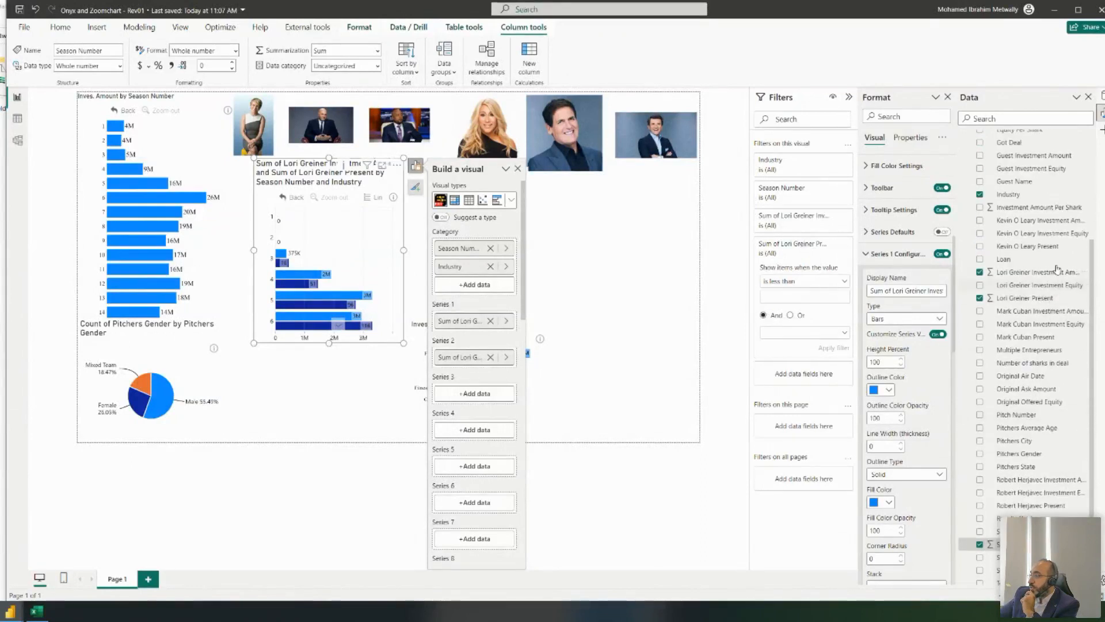
pyautogui.moveTo(1045, 301); pyautogui.dragTo(806, 375)
pyautogui.scroll(-2, 811, 441)
pyautogui.click(797, 351)
pyautogui.click(799, 337)
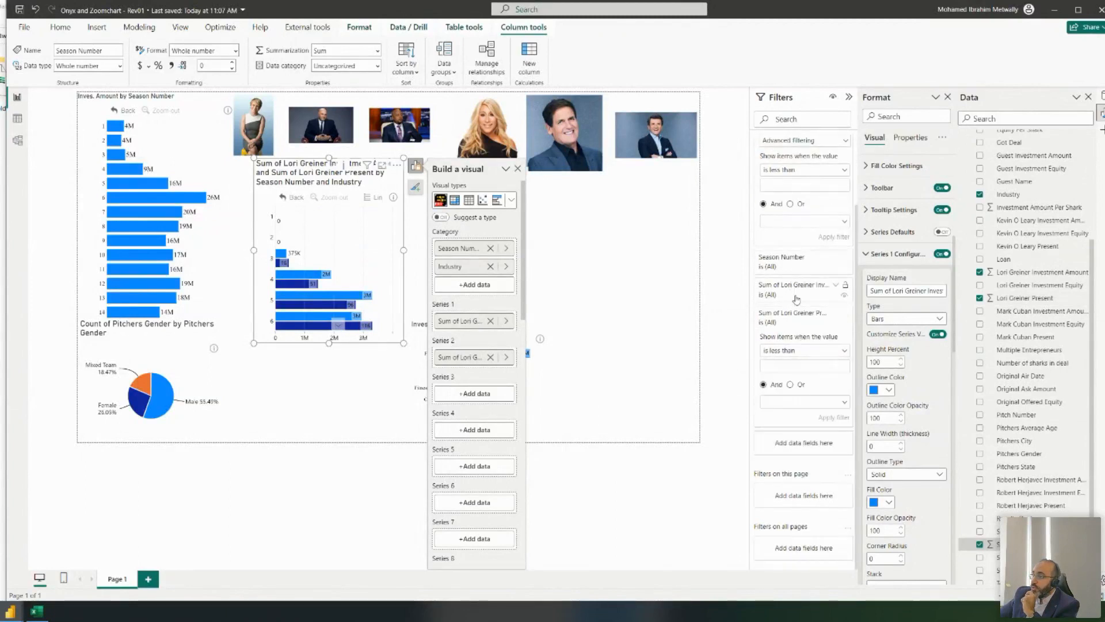
pyautogui.click(803, 294)
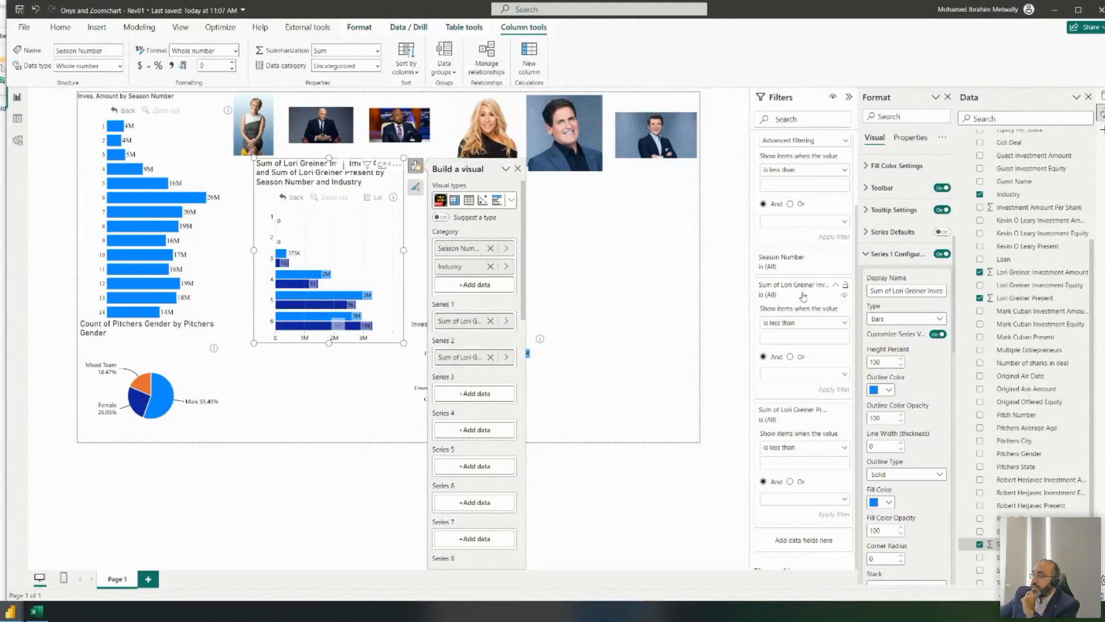
pyautogui.click(803, 323)
pyautogui.click(804, 269)
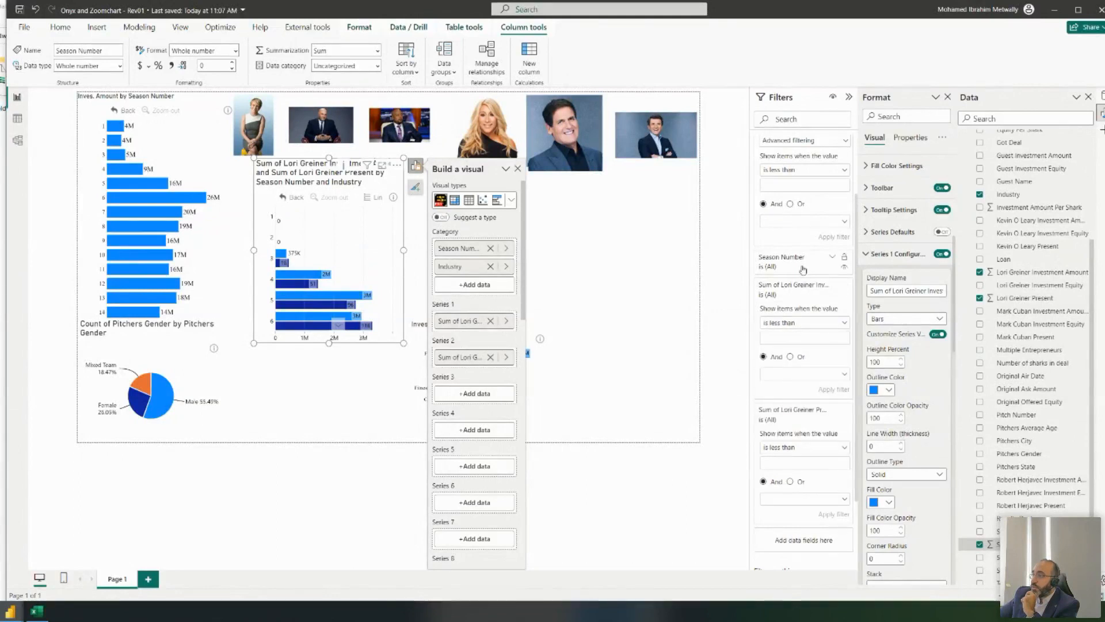
pyautogui.scroll(2, 805, 274)
pyautogui.click(803, 224)
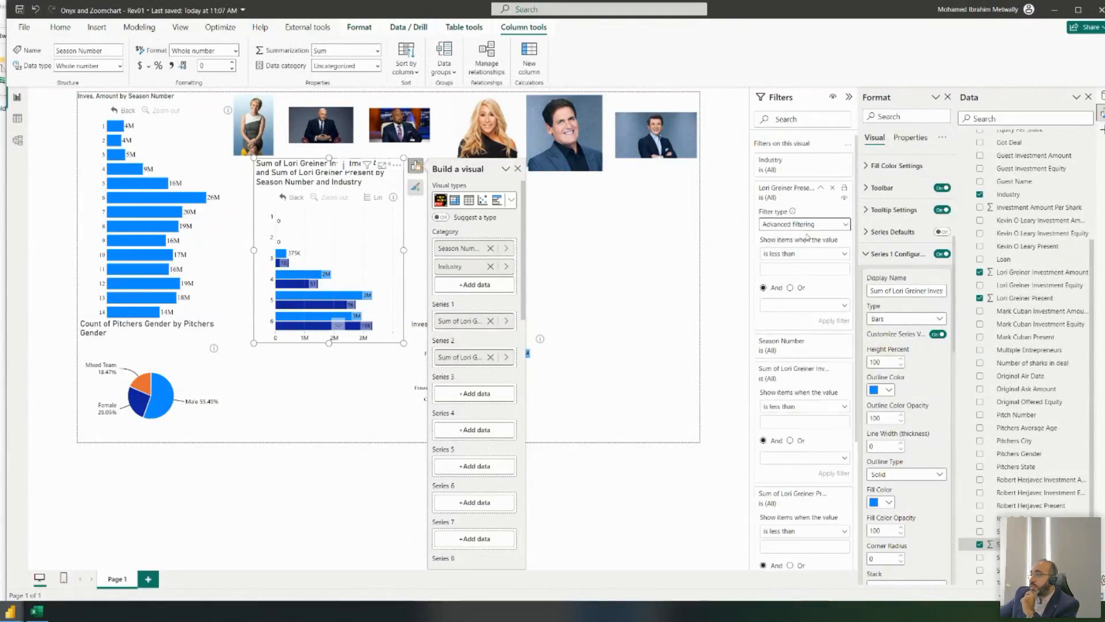
pyautogui.click(804, 260)
pyautogui.click(767, 273)
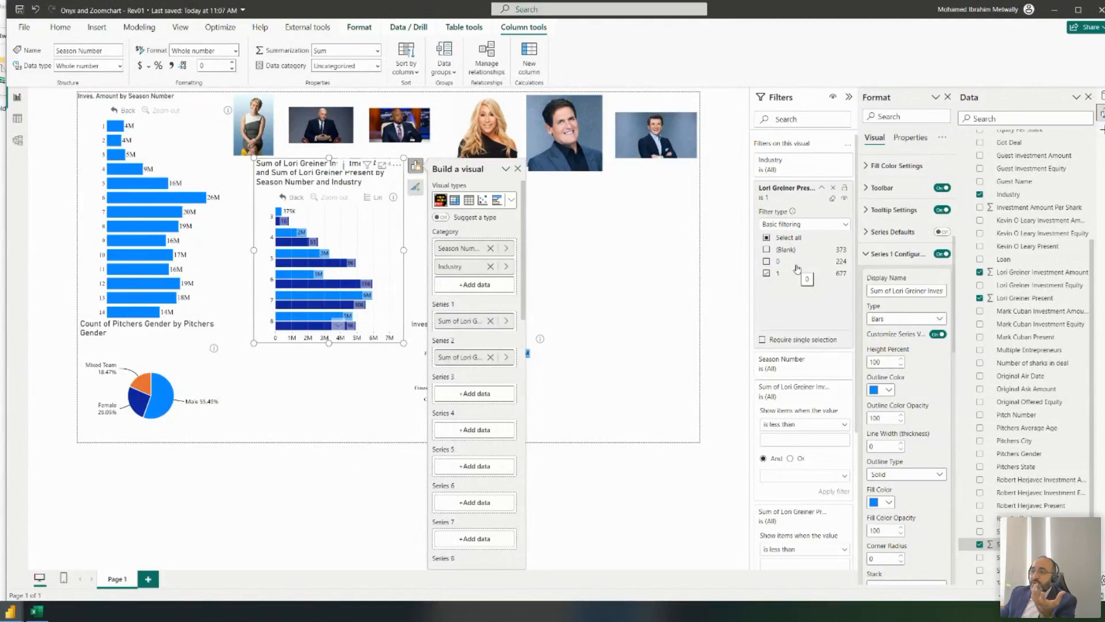
# - Move the Lori Greiner chart slightly left and down
pyautogui.click(582, 249)
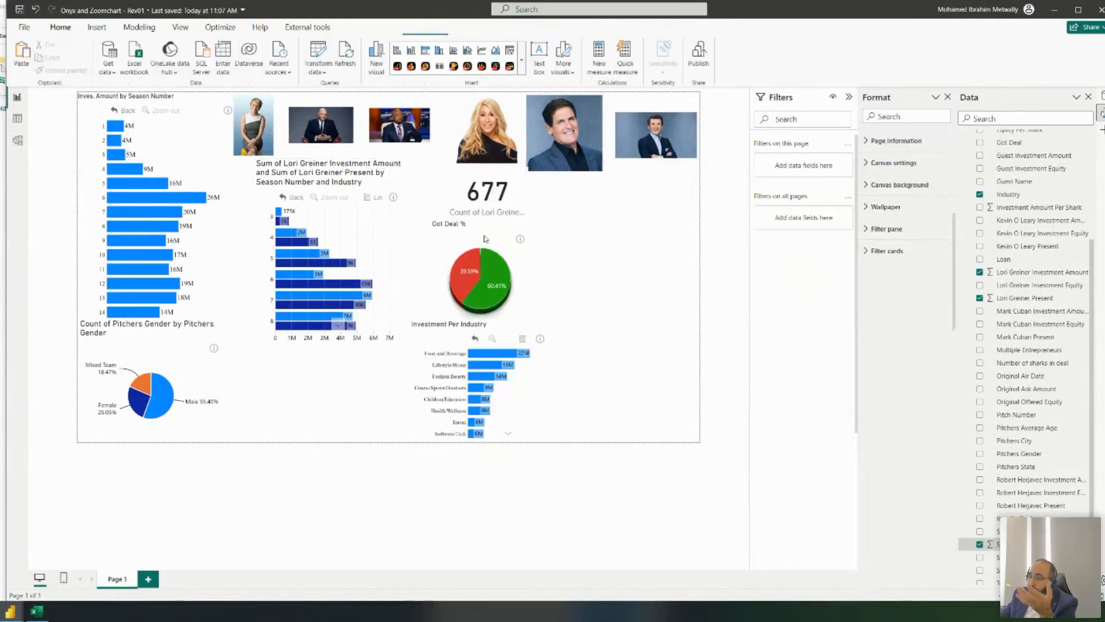
pyautogui.click(332, 165)
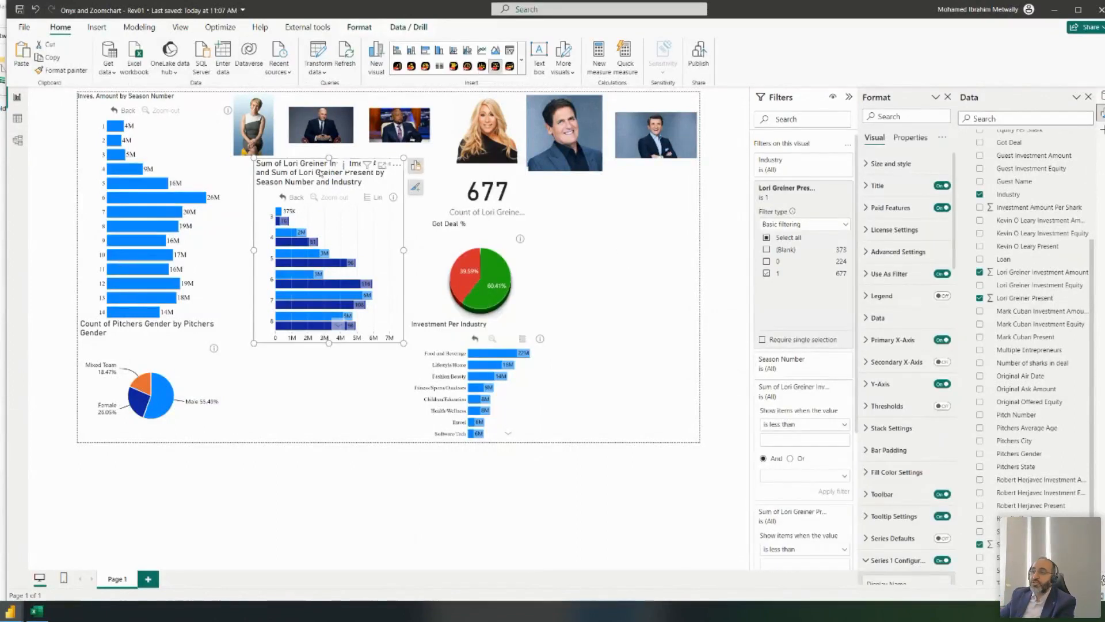
pyautogui.moveTo(324, 176); pyautogui.dragTo(306, 197)
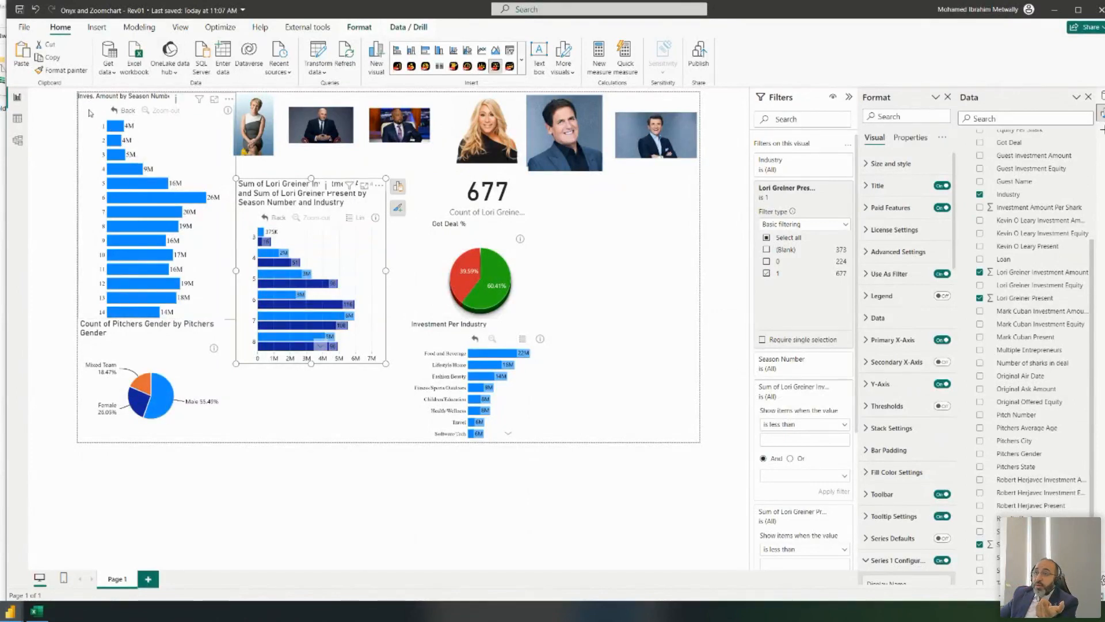
pyautogui.click(104, 125)
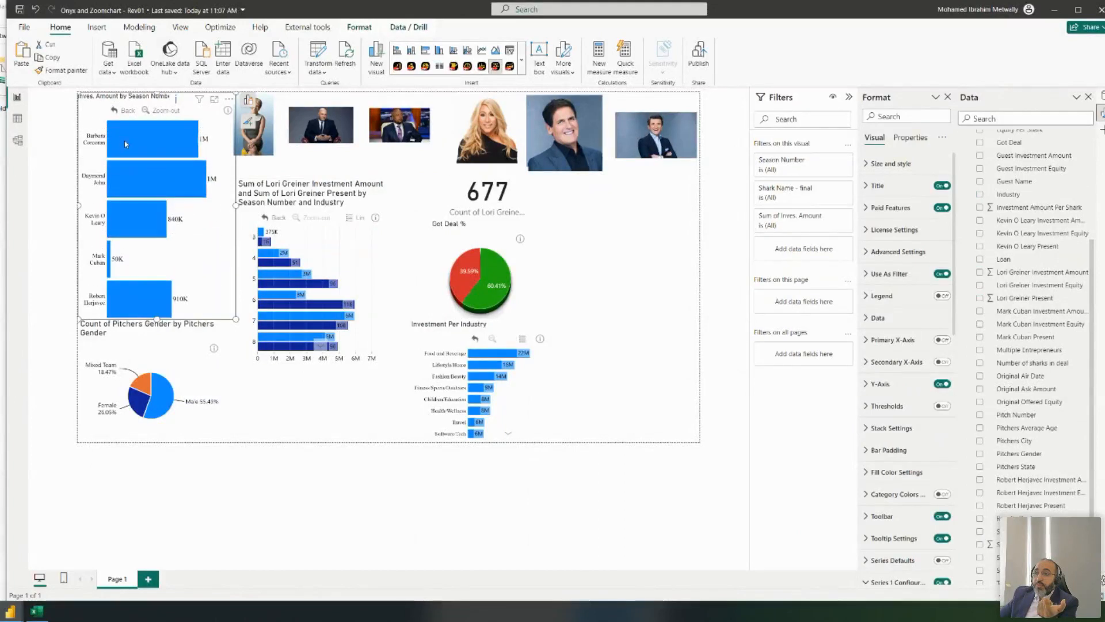
# - Add Industry as the next drill level of the Season Number chart
pyautogui.click(119, 111)
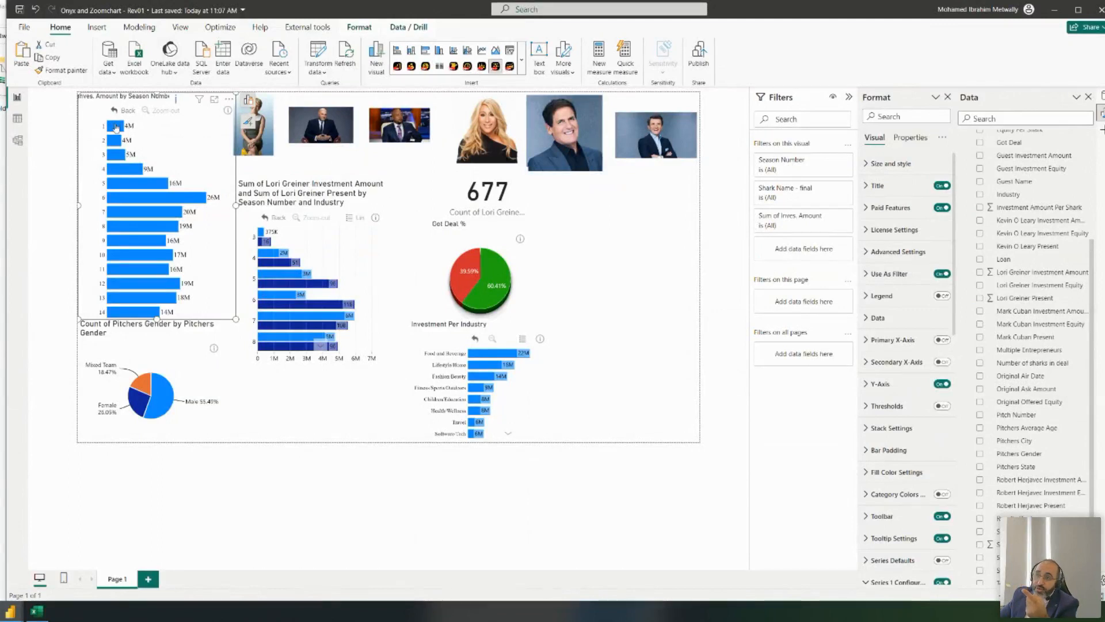
pyautogui.click(118, 125)
pyautogui.click(121, 110)
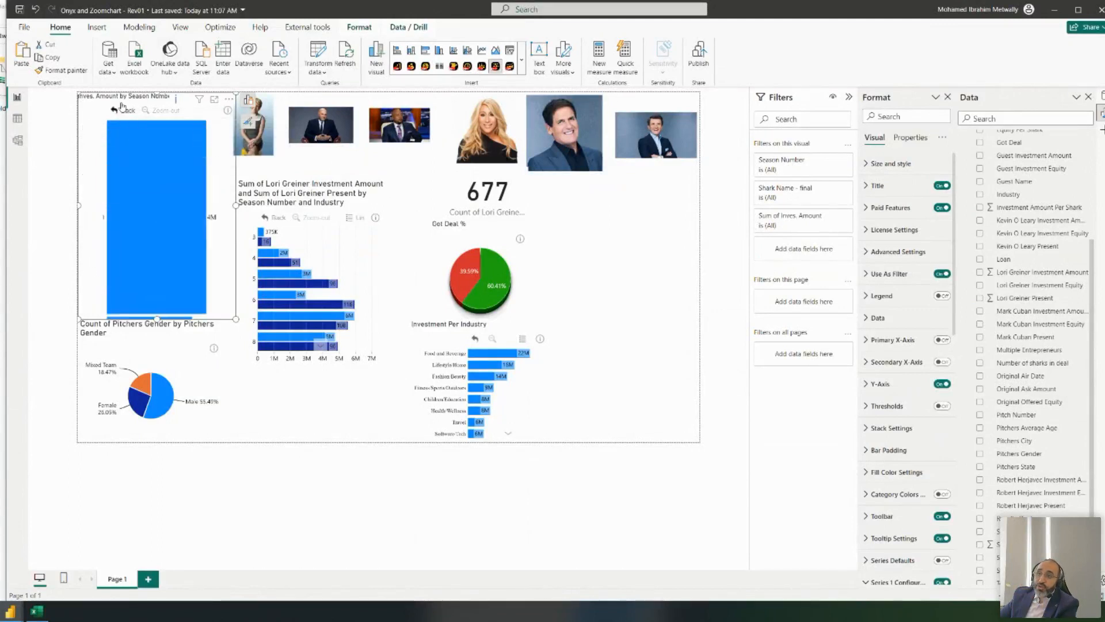
pyautogui.click(249, 102)
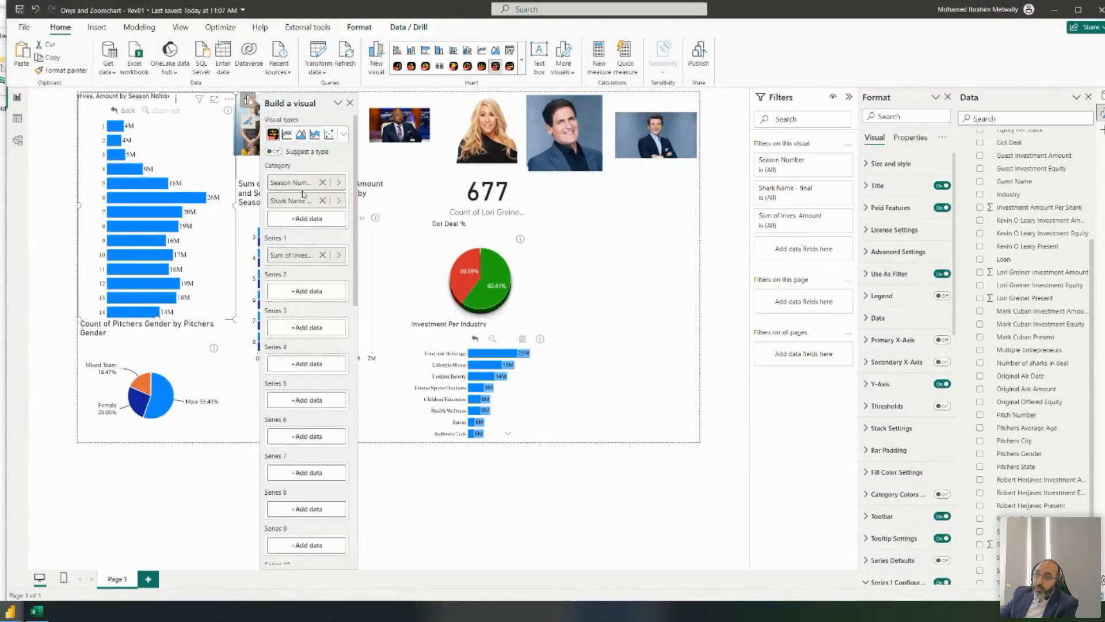
pyautogui.scroll(2, 1050, 258)
pyautogui.scroll(2, 1051, 257)
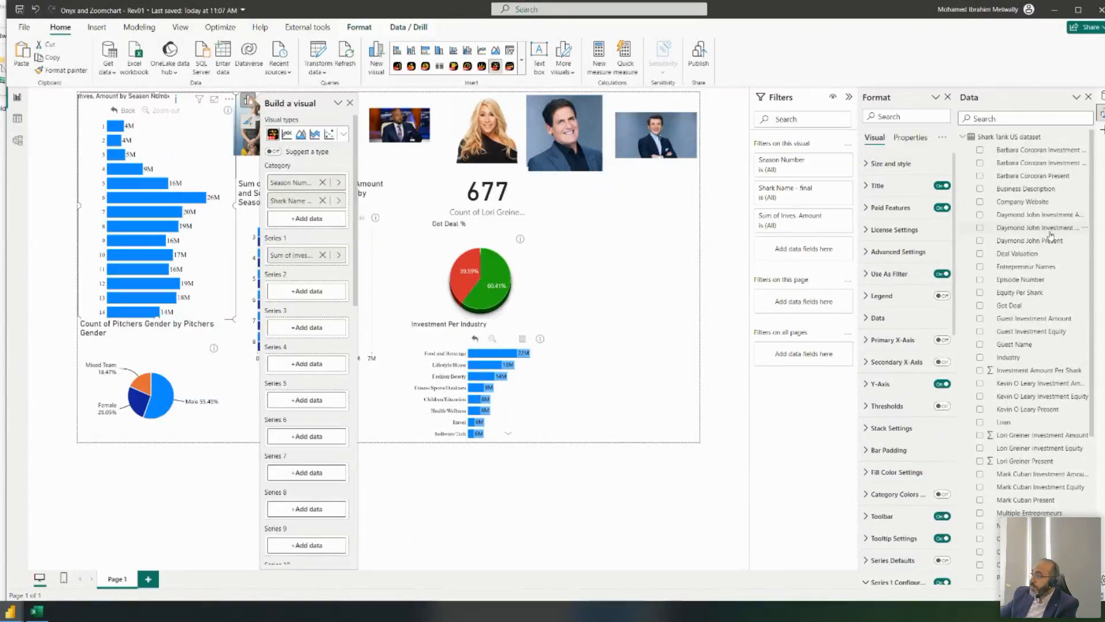
pyautogui.scroll(-5, 1046, 292)
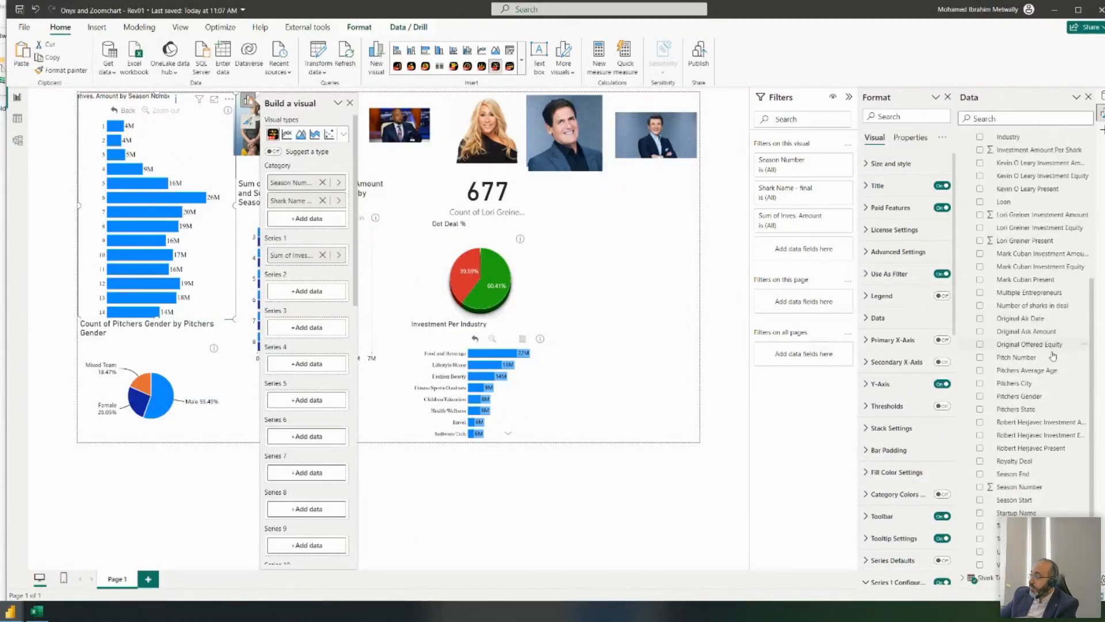
pyautogui.scroll(2, 1052, 409)
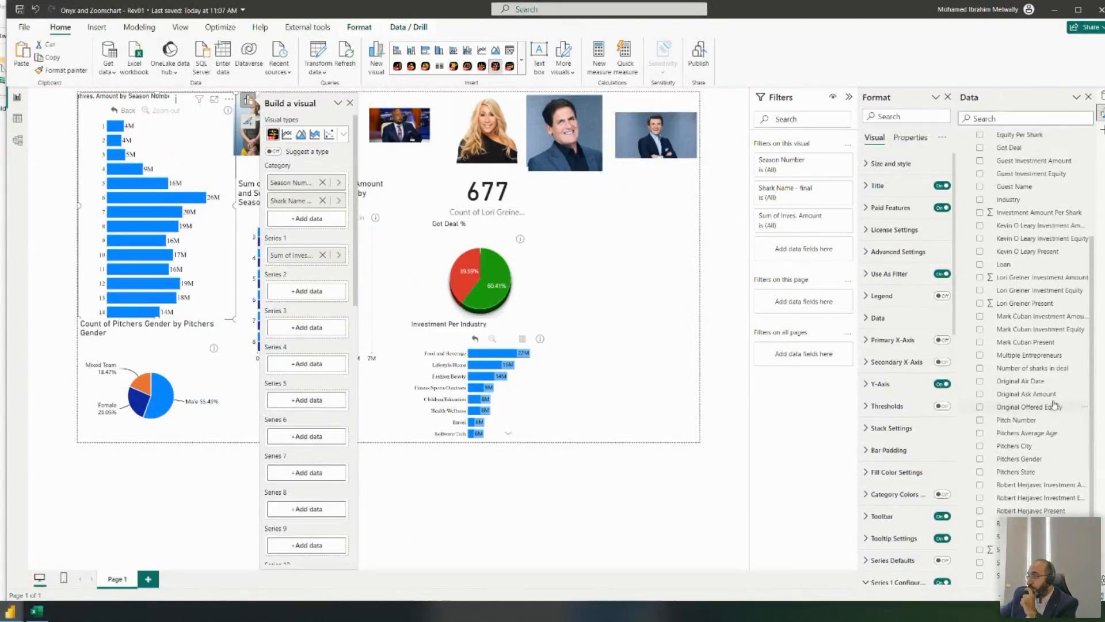
pyautogui.scroll(3, 1053, 409)
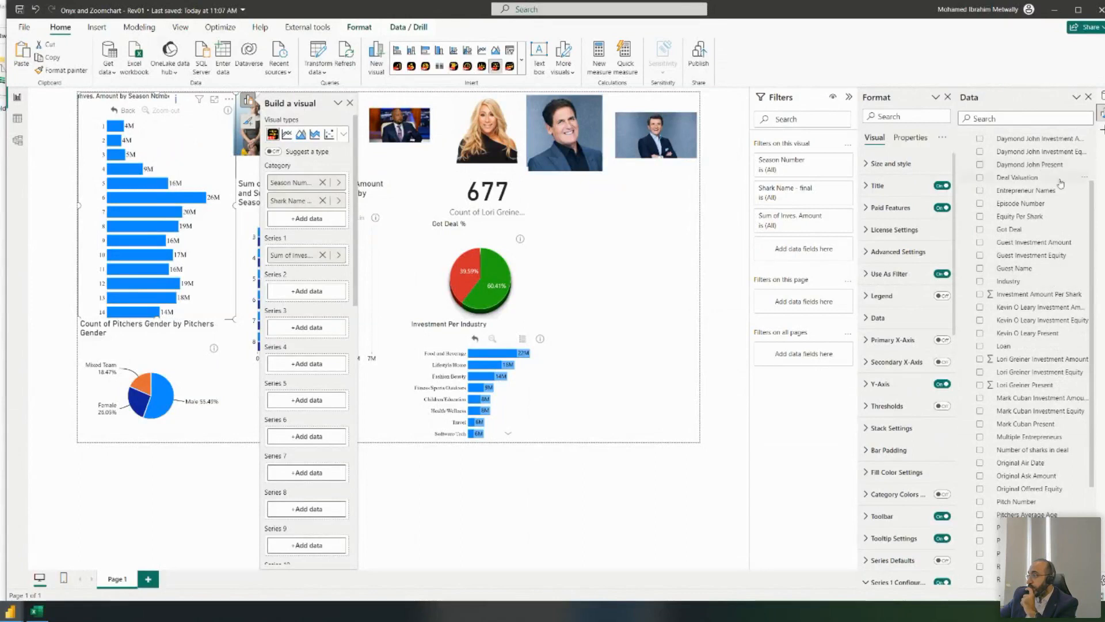
pyautogui.moveTo(1023, 282); pyautogui.dragTo(316, 226)
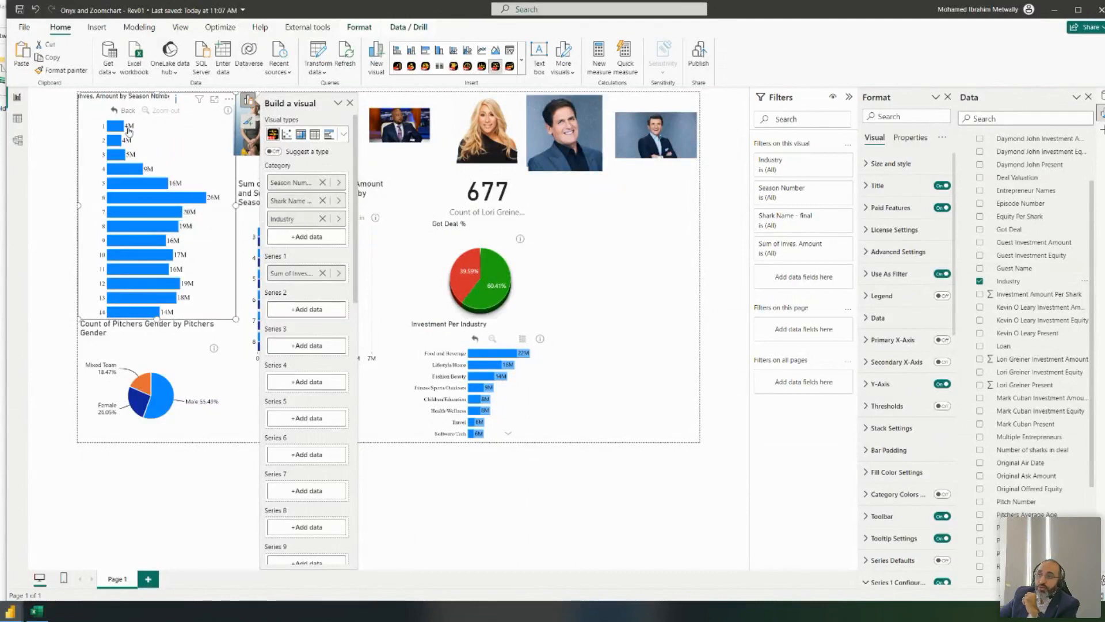
# - Test drilling season 1 down to a shark's industries and back to shark level
pyautogui.click(124, 128)
pyautogui.click(135, 131)
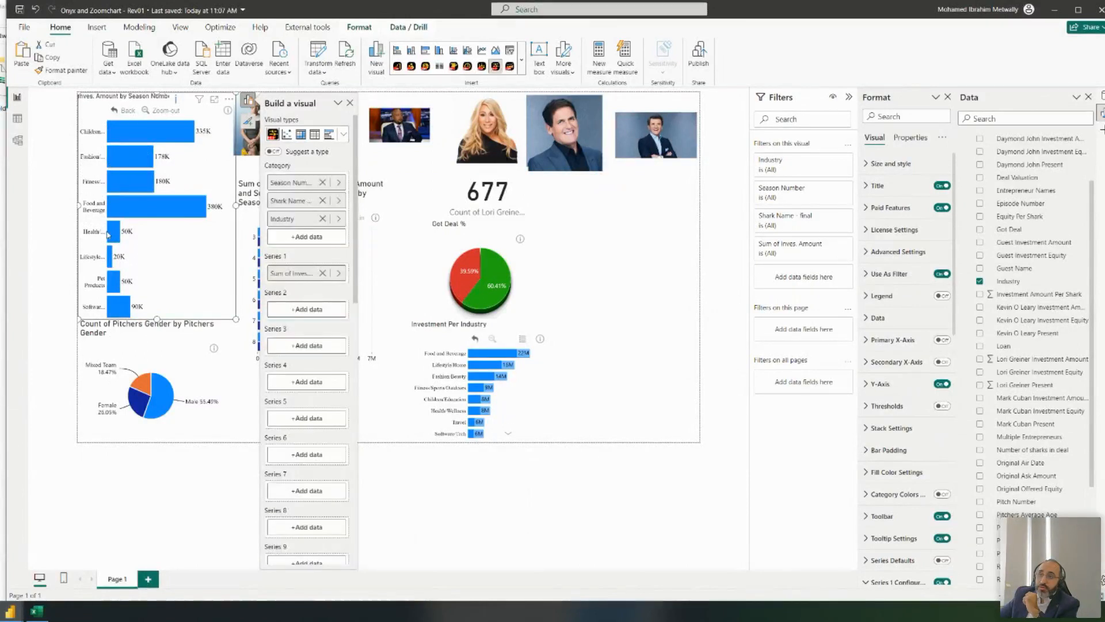
pyautogui.click(117, 109)
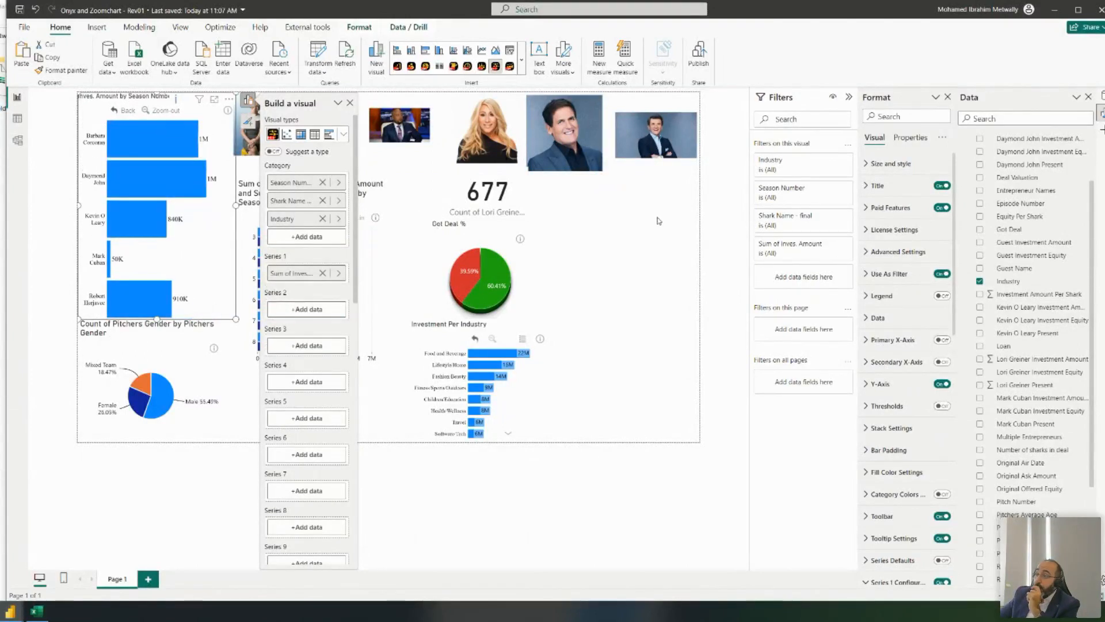
pyautogui.click(637, 206)
pyautogui.click(518, 71)
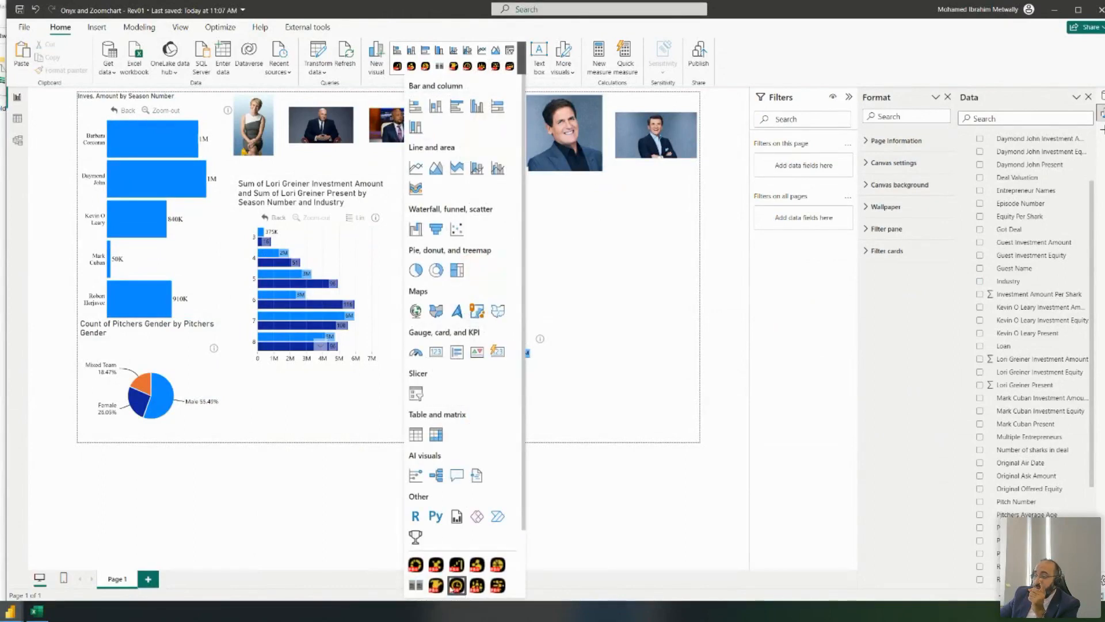
# - Add a Drill Down Pie PRO visual, move it up-left and enlarge it
pyautogui.click(497, 564)
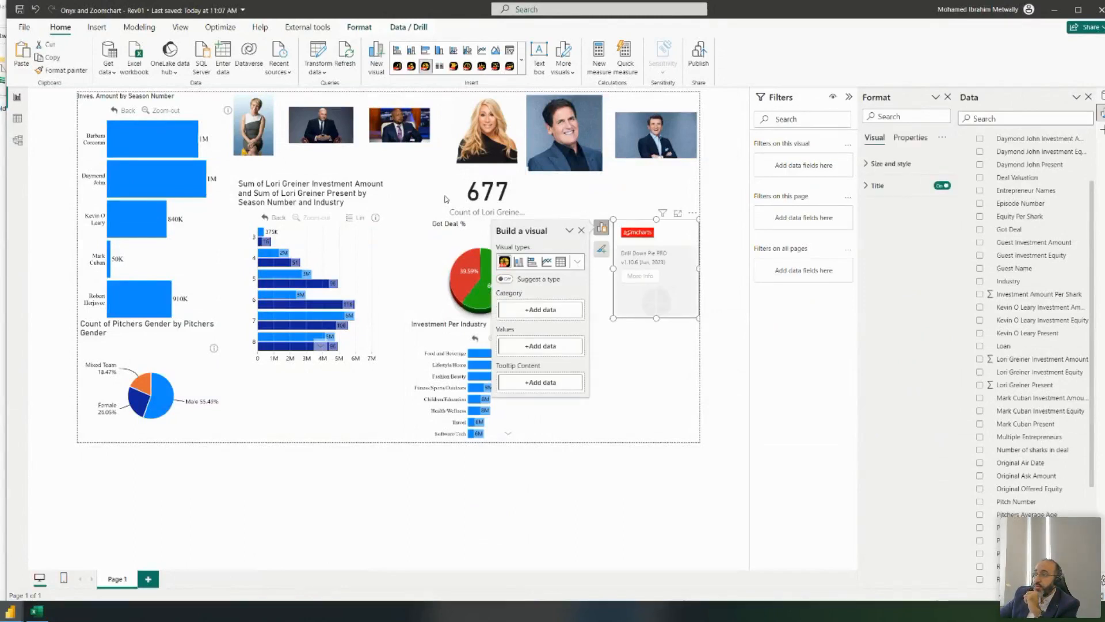
pyautogui.moveTo(630, 222); pyautogui.dragTo(562, 197)
pyautogui.moveTo(631, 292); pyautogui.dragTo(687, 355)
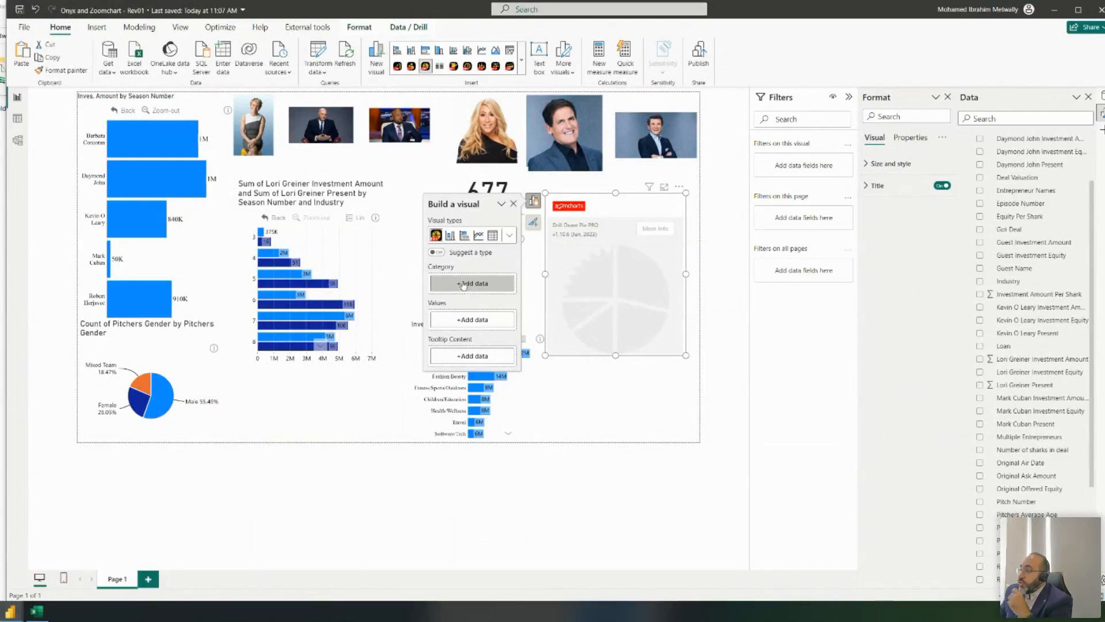
# - Feed the pie Industry then Season Number as categories and Lori Greiner Investment Amount as values
pyautogui.scroll(3, 1045, 248)
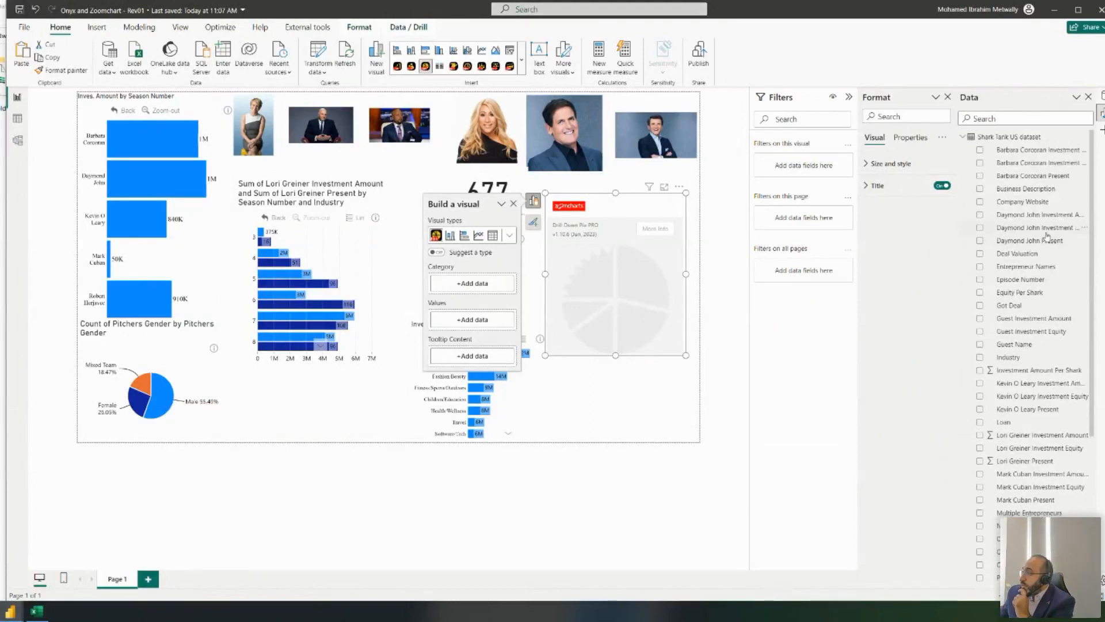
pyautogui.scroll(-1, 1030, 322)
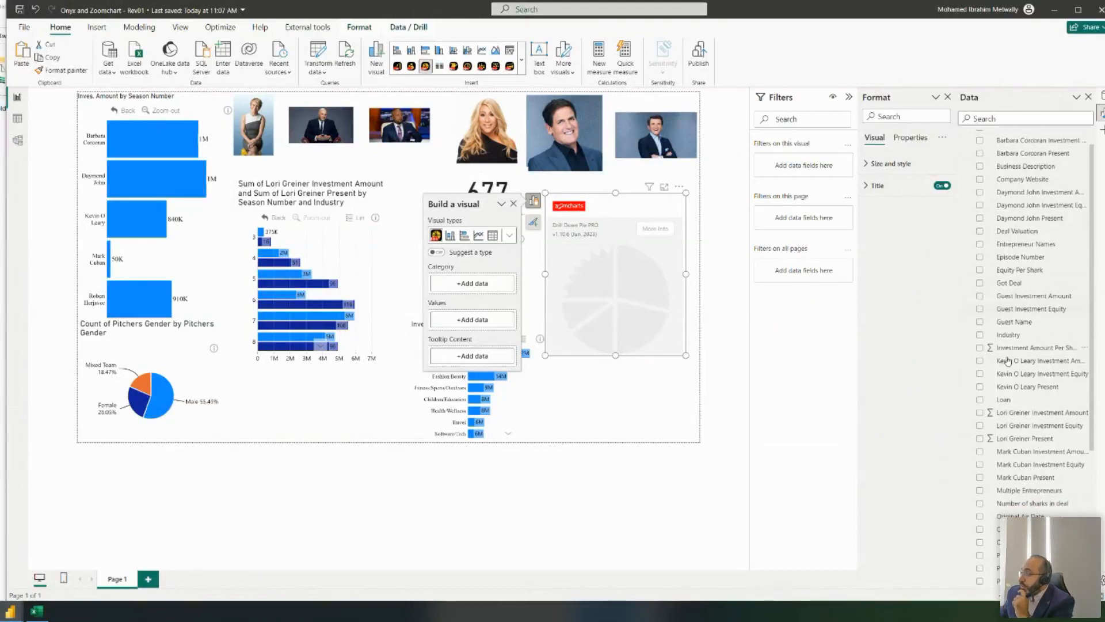
pyautogui.click(979, 335)
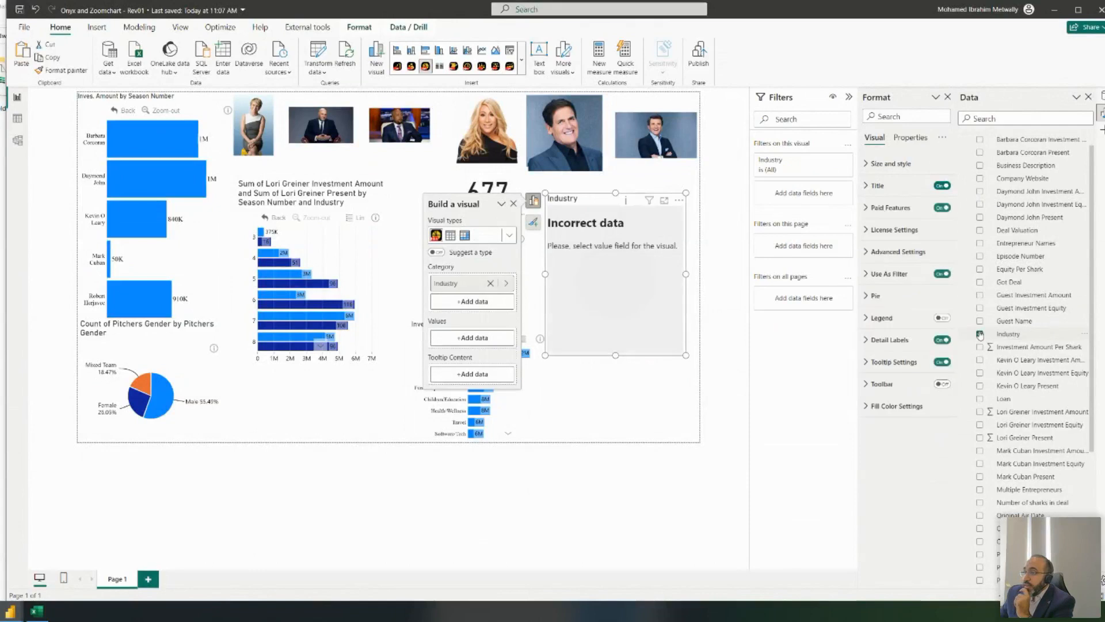
pyautogui.scroll(-1, 1059, 403)
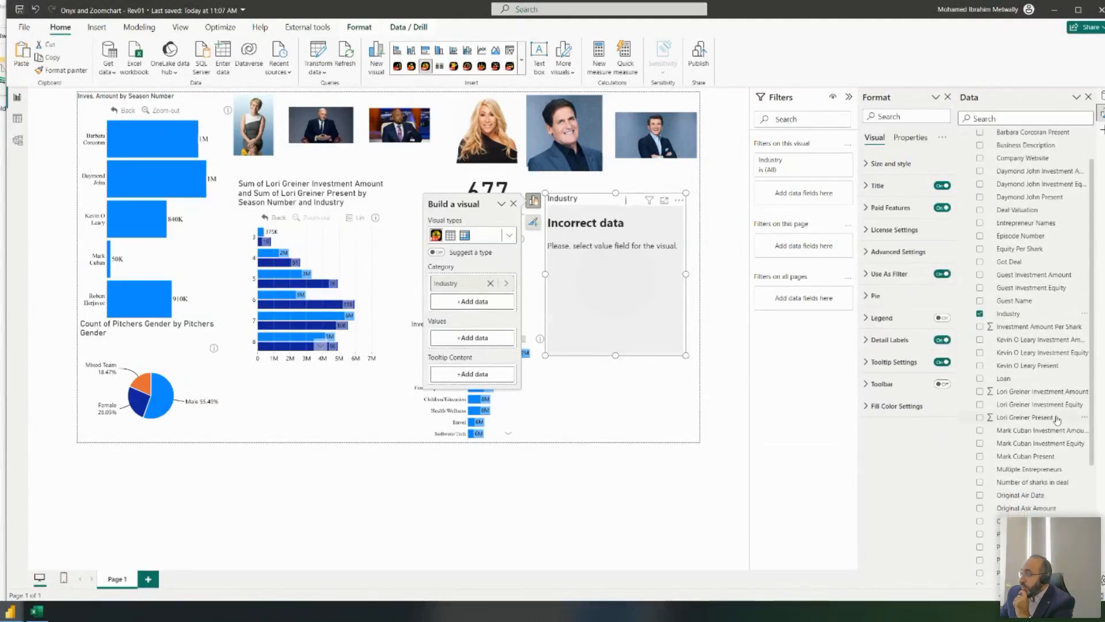
pyautogui.moveTo(1055, 394); pyautogui.dragTo(473, 338)
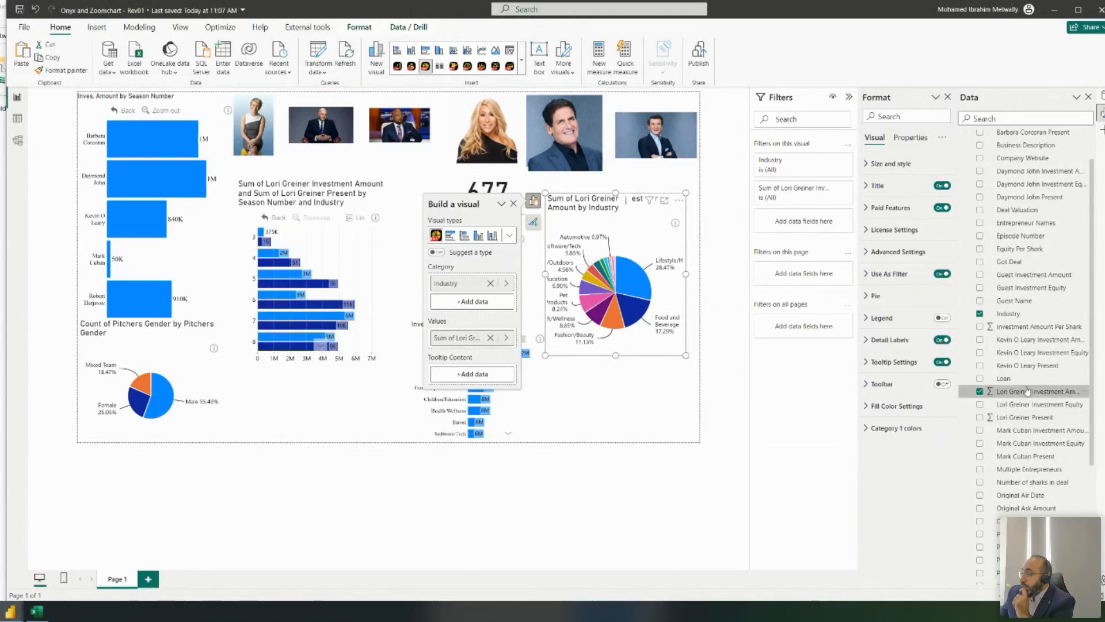
pyautogui.scroll(-5, 1048, 375)
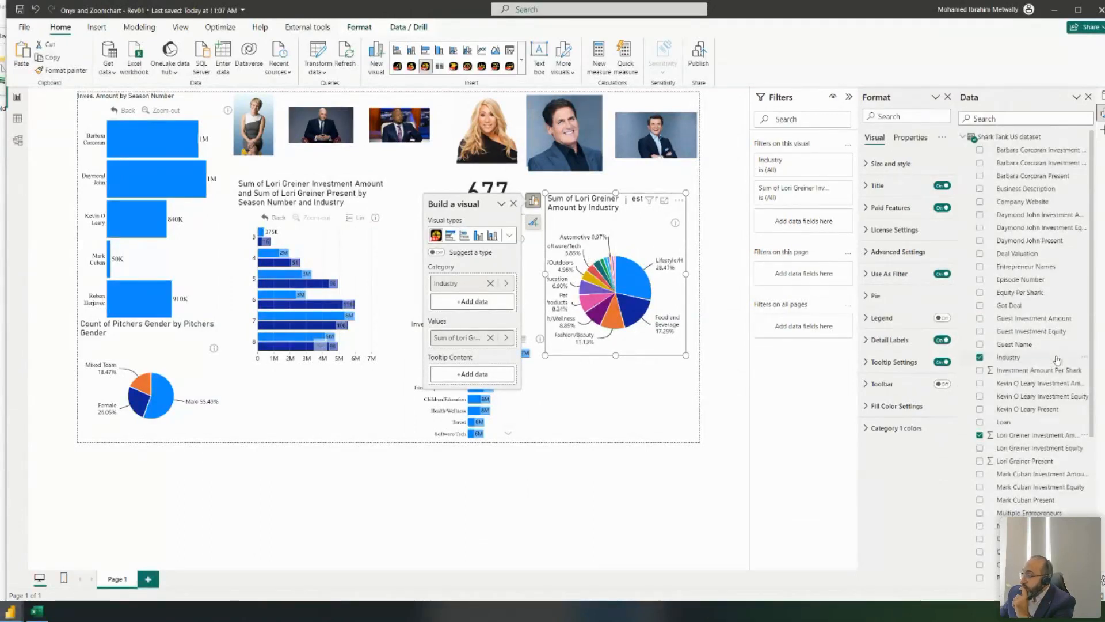
pyautogui.moveTo(1016, 487); pyautogui.dragTo(476, 303)
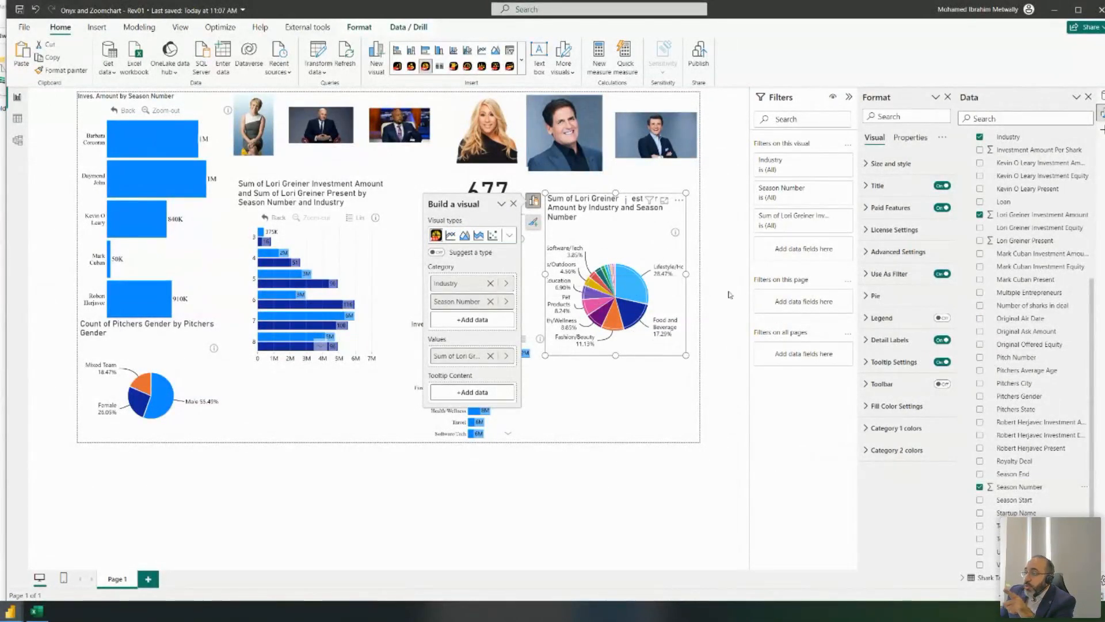
# - Expand all Format pane categories and render the pie in 3D
pyautogui.click(942, 137)
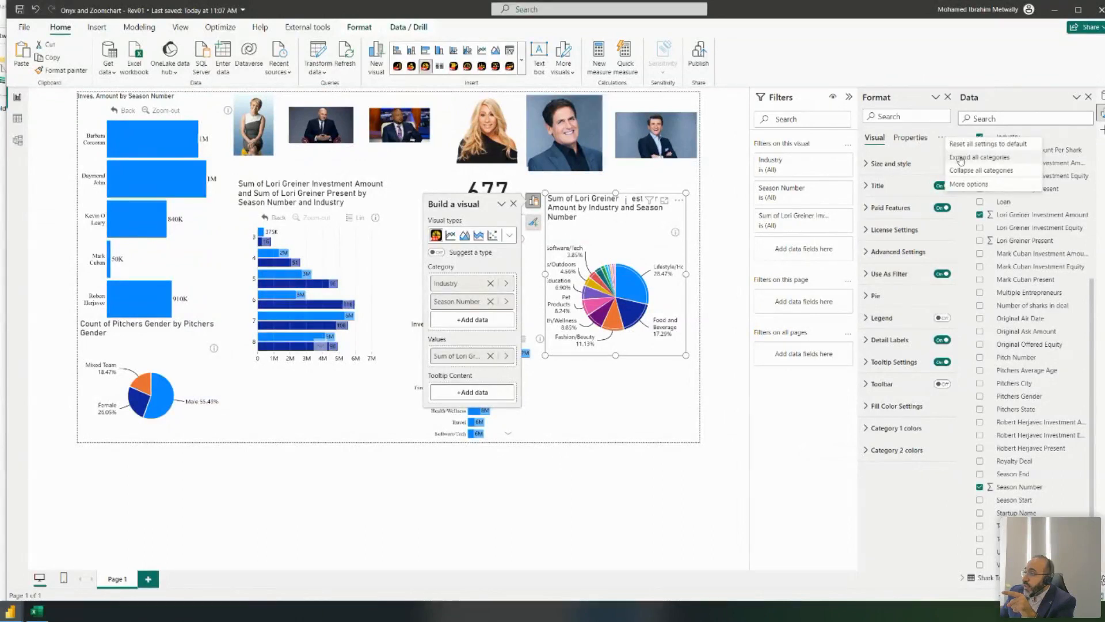
pyautogui.click(979, 158)
pyautogui.scroll(-10, 924, 287)
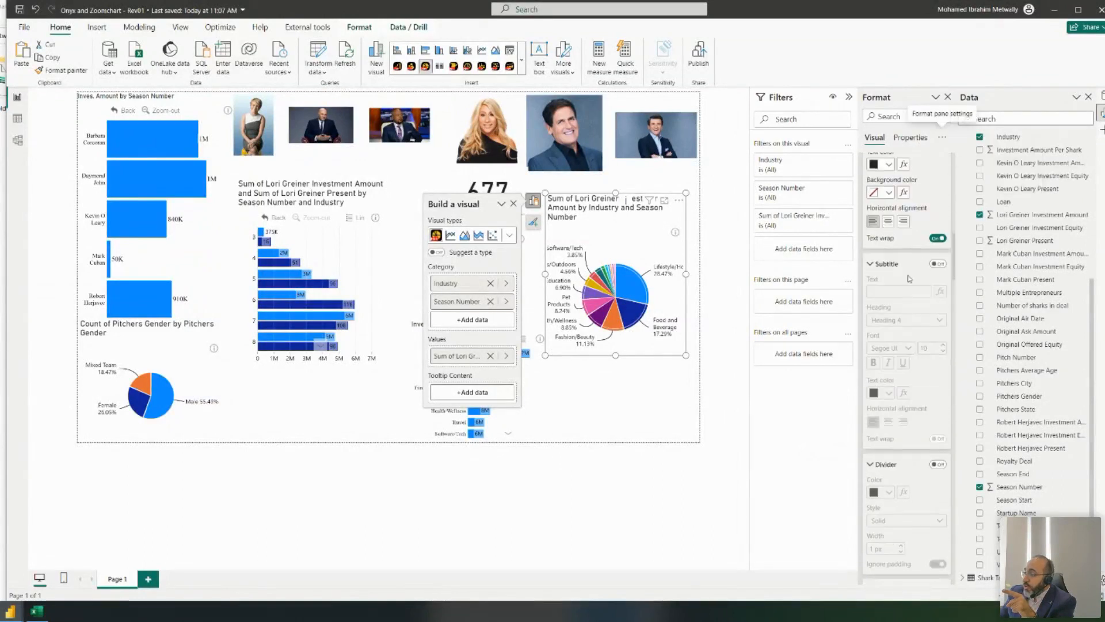
pyautogui.scroll(-10, 925, 300)
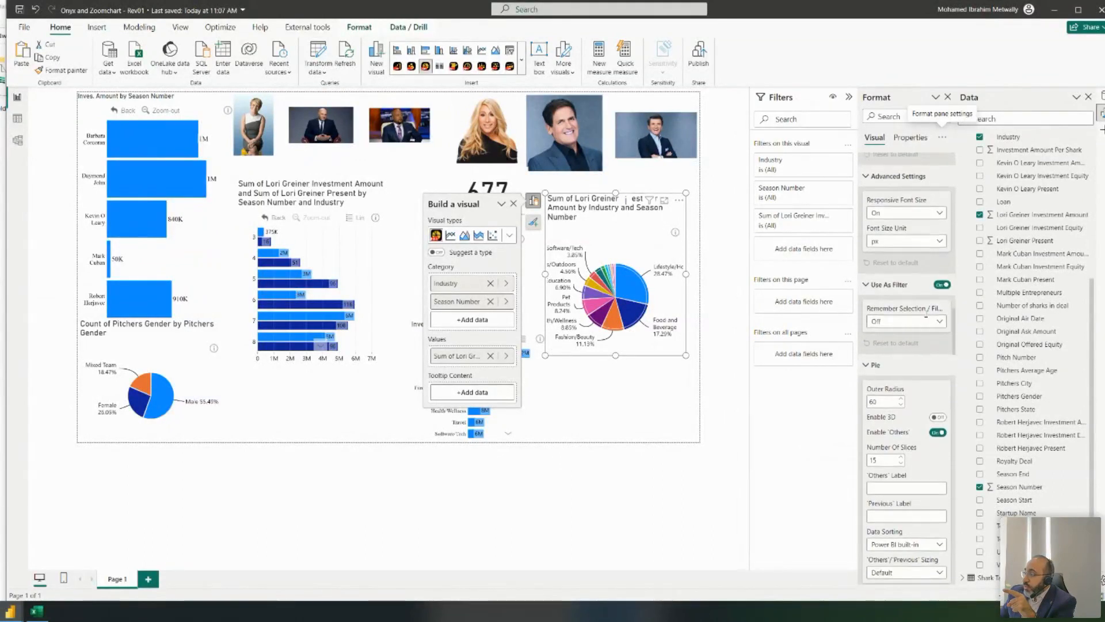
pyautogui.click(938, 269)
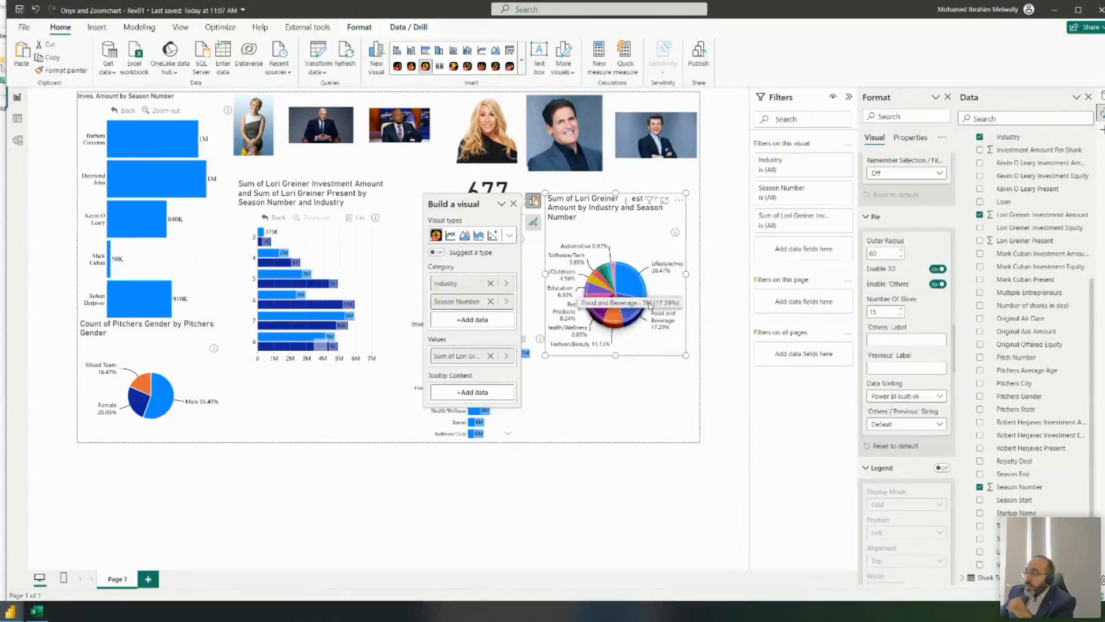
# - Reduce Number Of Slices to 5, grouping the rest into Others
pyautogui.click(902, 316)
pyautogui.click(902, 315)
pyautogui.click(901, 316)
pyautogui.click(901, 316)
pyautogui.click(901, 316)
pyautogui.click(901, 316)
pyautogui.click(902, 316)
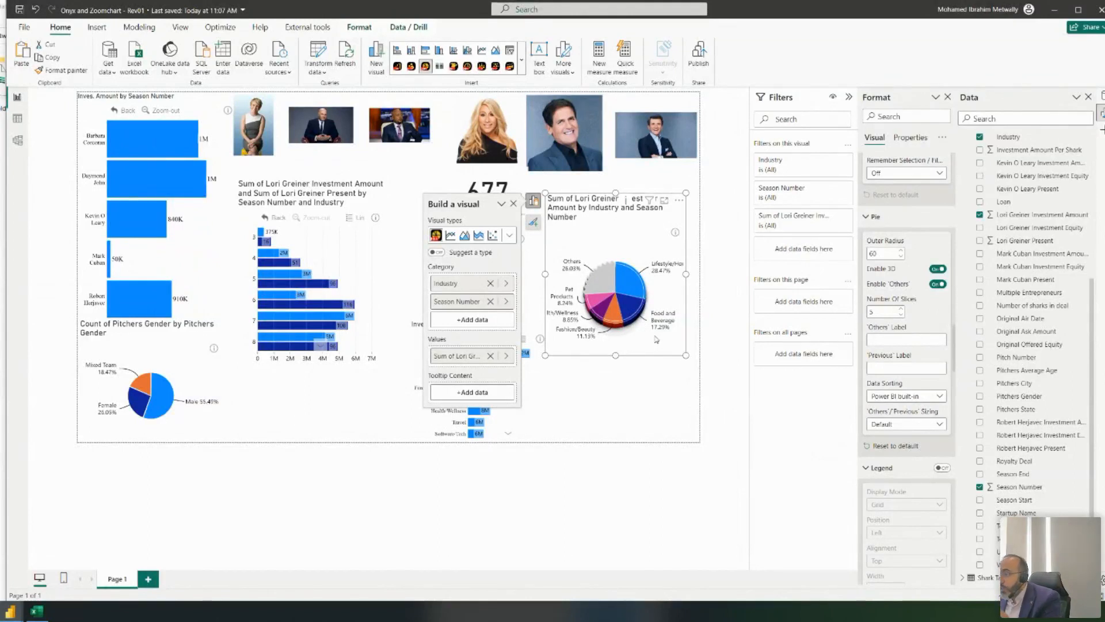
# - Drill in and out of Others, enlarge the pie, and page through its industry slices
pyautogui.click(599, 276)
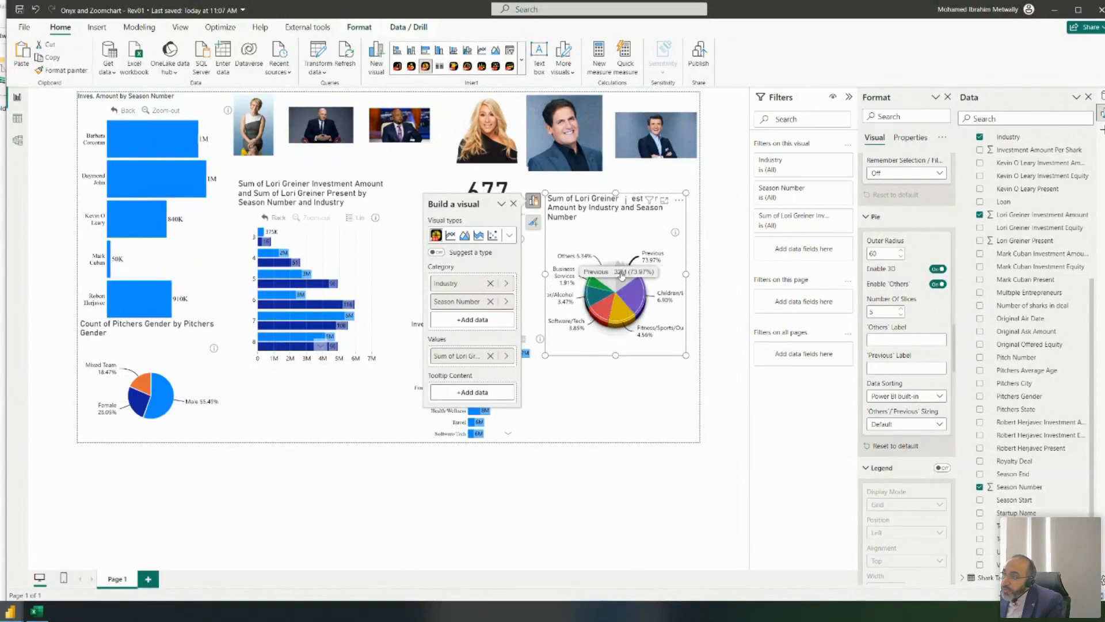
pyautogui.click(630, 275)
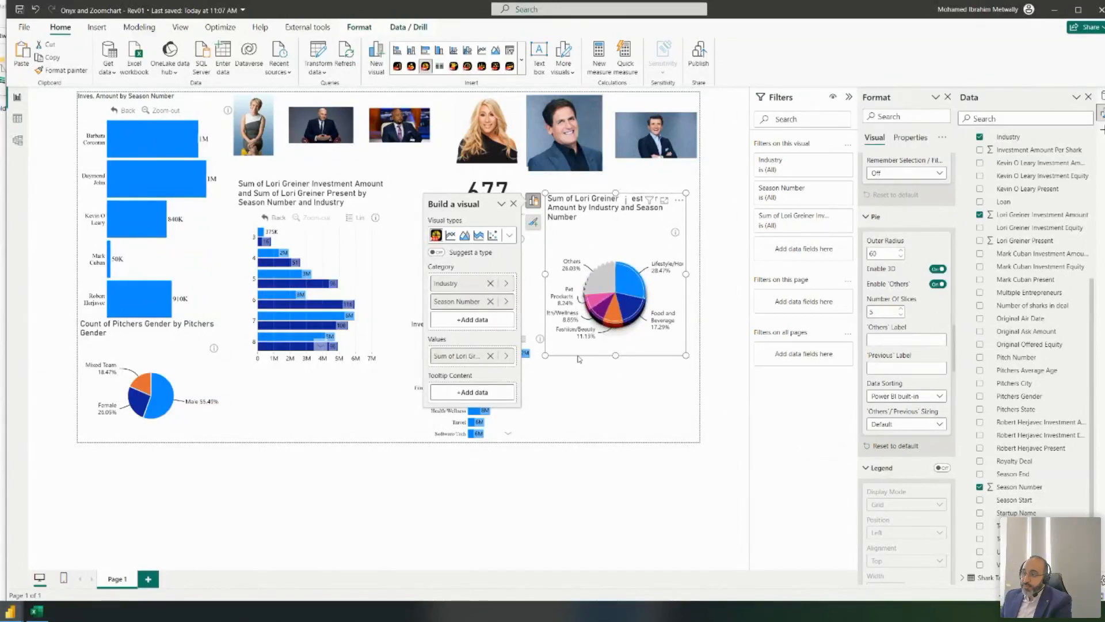
pyautogui.moveTo(545, 356); pyautogui.dragTo(518, 381)
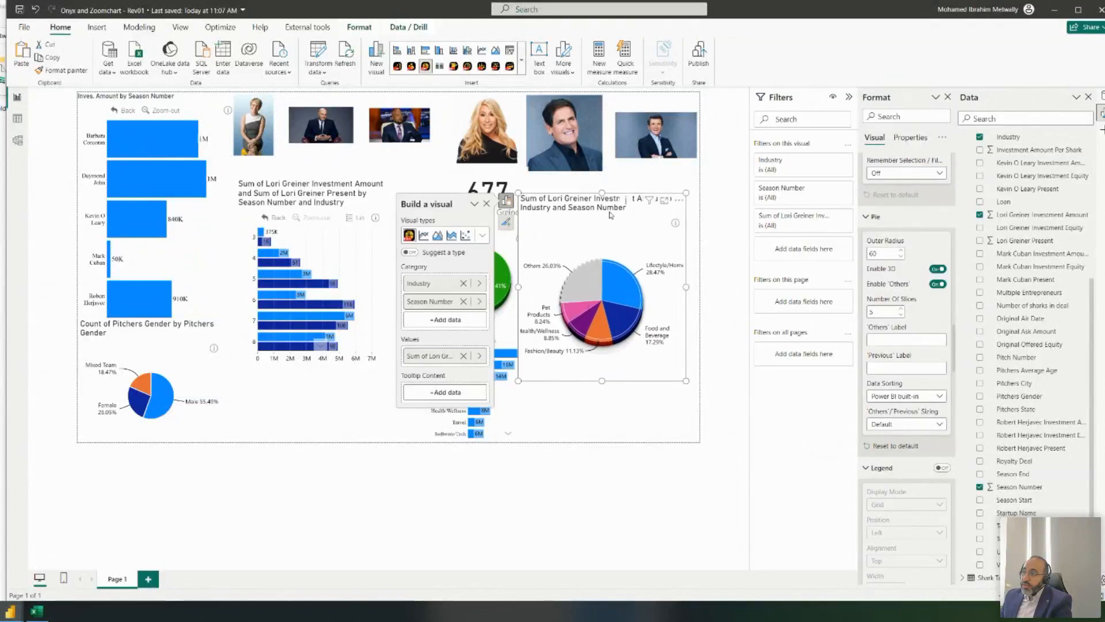
pyautogui.click(587, 278)
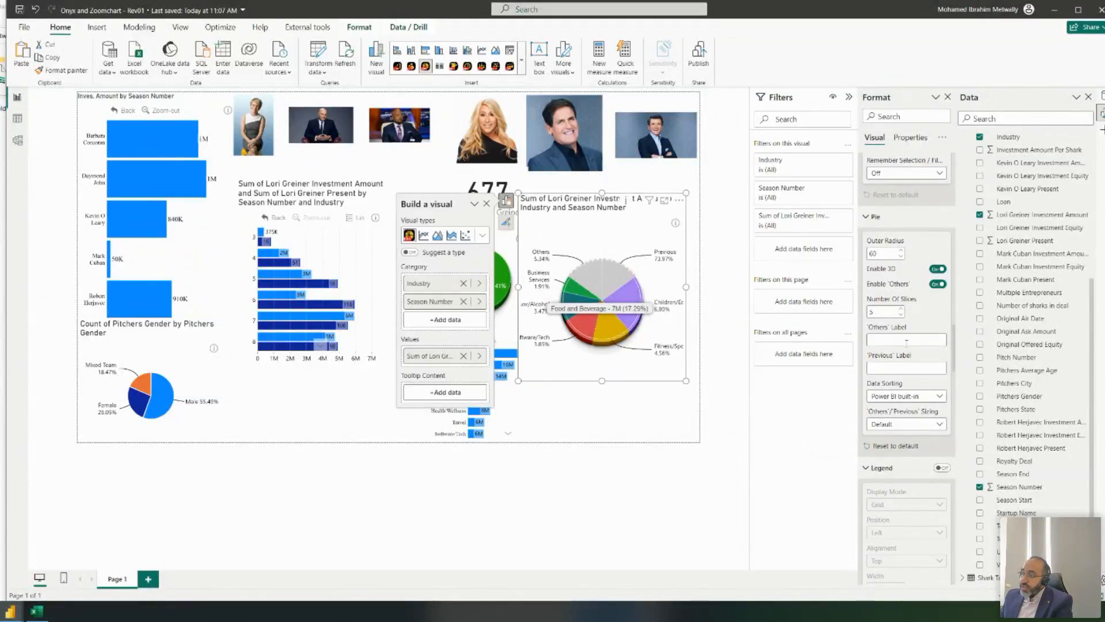
pyautogui.click(622, 275)
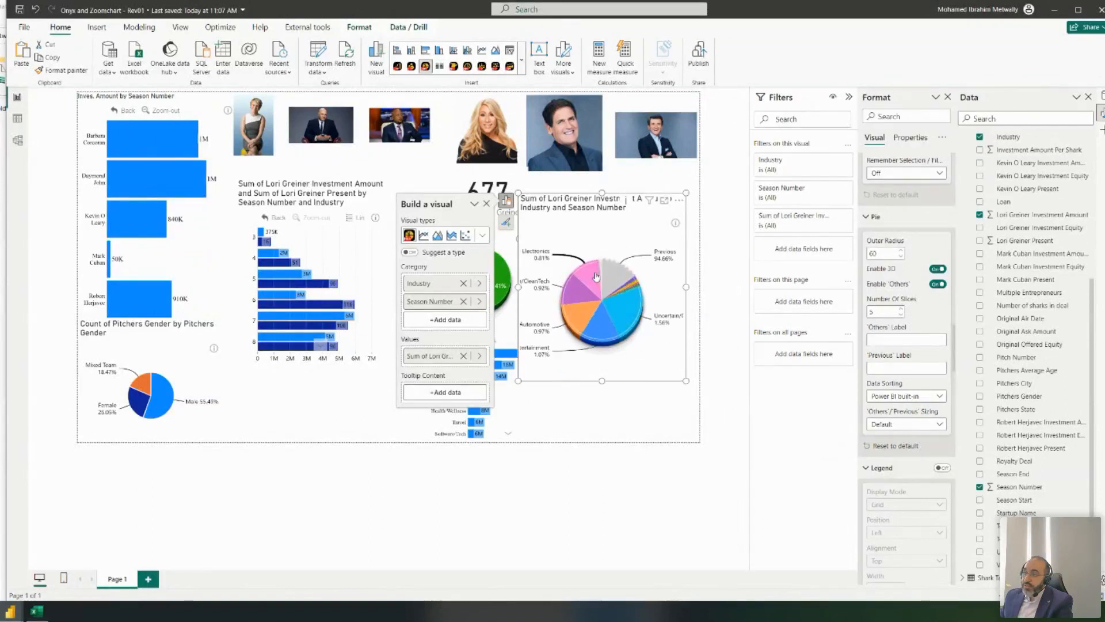
pyautogui.click(624, 275)
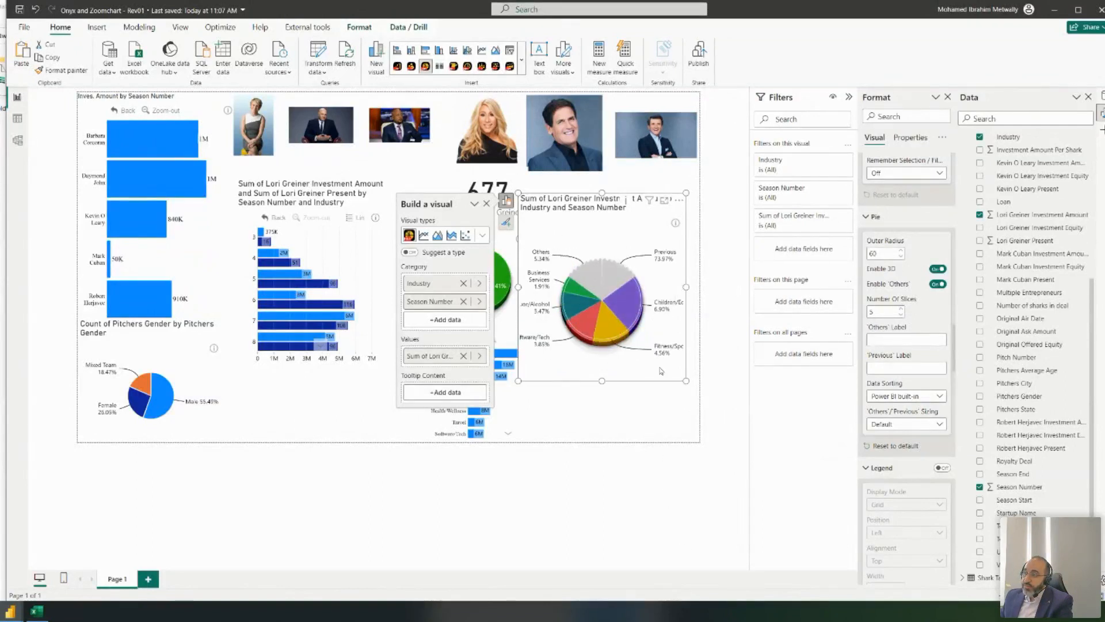
pyautogui.click(632, 273)
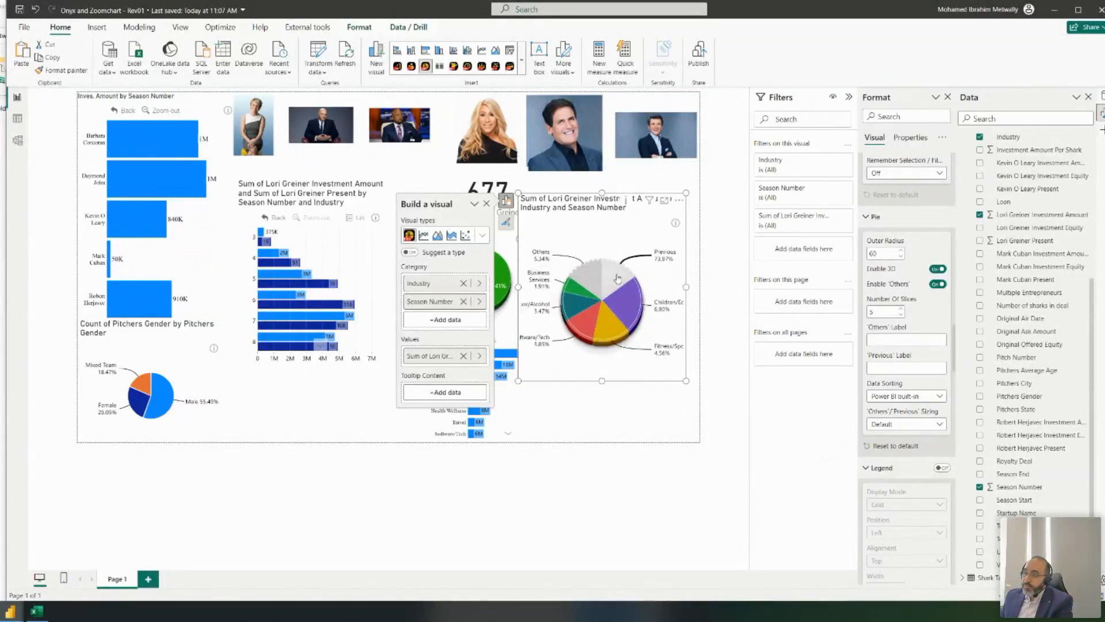
pyautogui.click(624, 413)
pyautogui.click(580, 235)
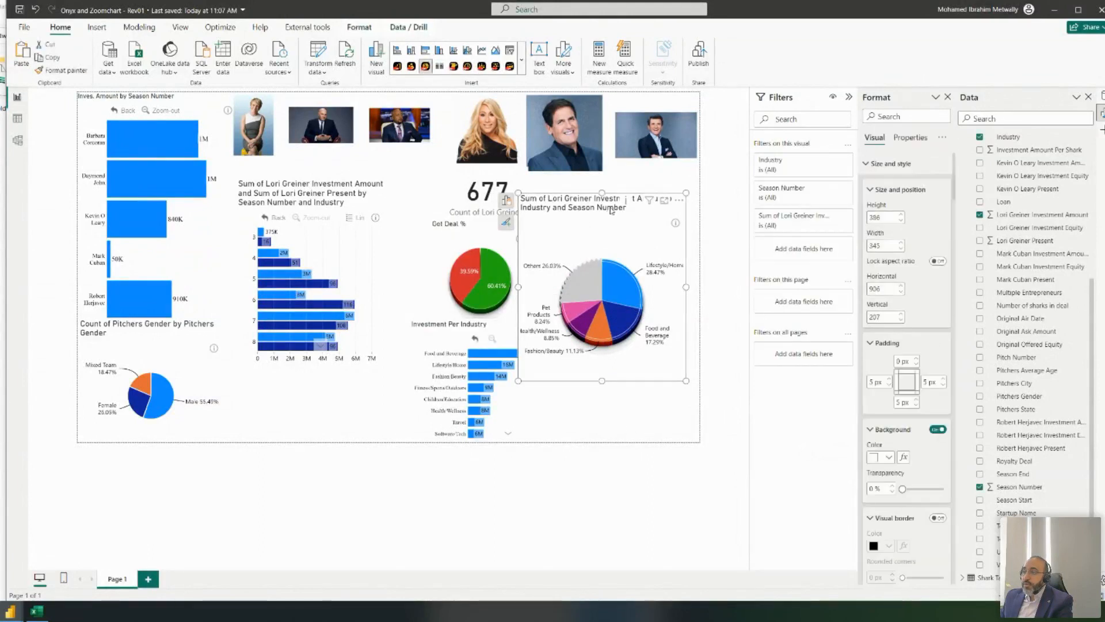
pyautogui.click(509, 201)
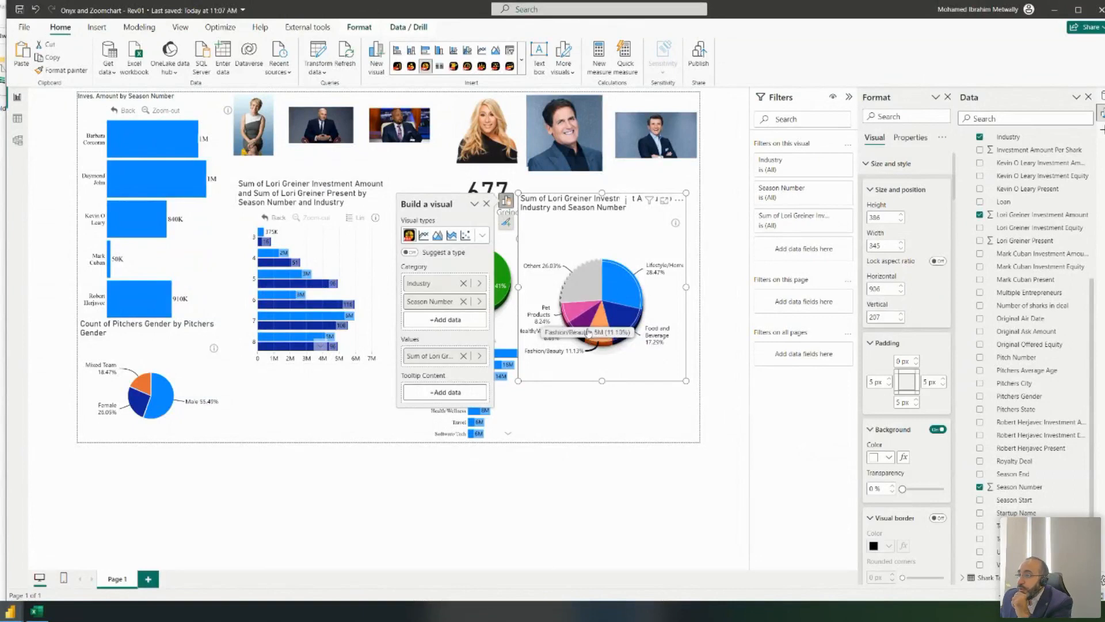
# - Drill Lifestyle/Home into seasons and sort the slices by Industry ascending
pyautogui.click(638, 301)
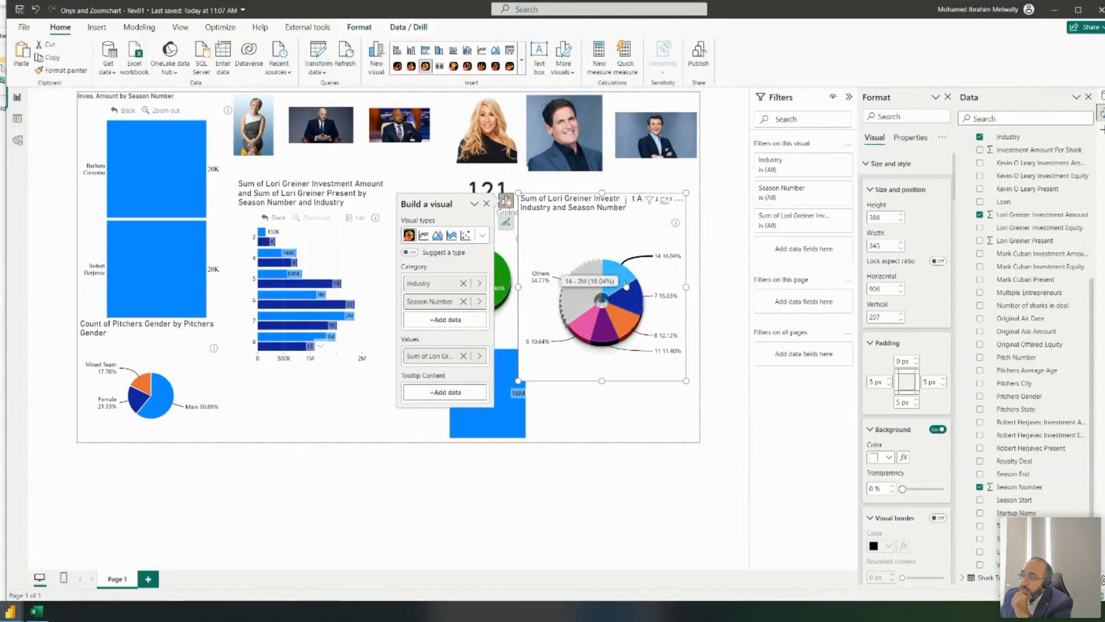
pyautogui.click(680, 201)
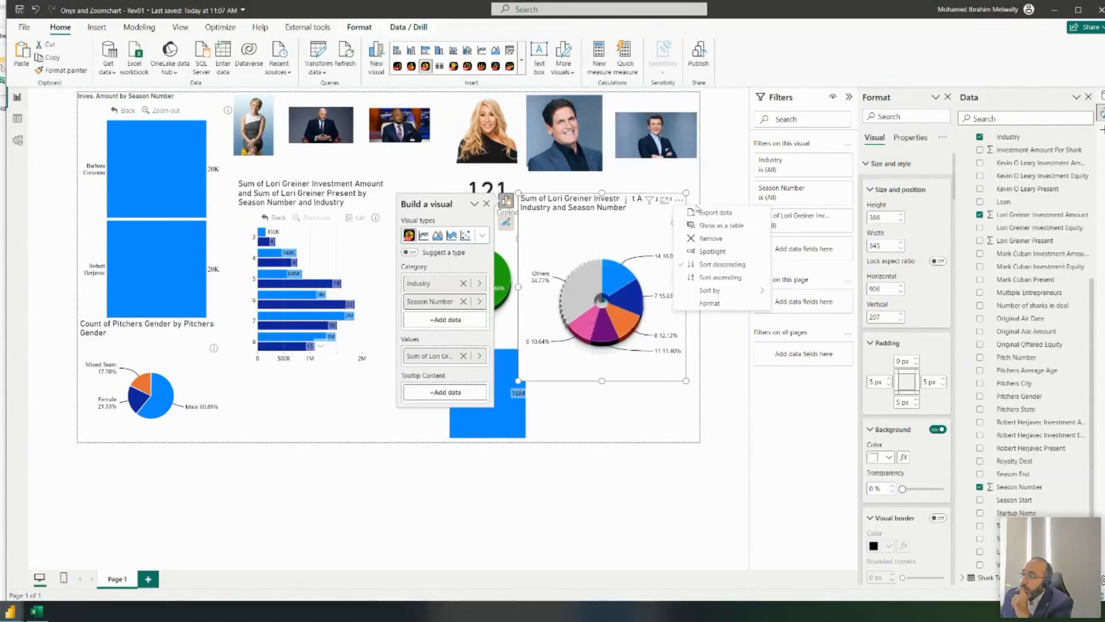
pyautogui.moveTo(733, 290)
pyautogui.click(797, 292)
pyautogui.click(680, 200)
pyautogui.click(720, 277)
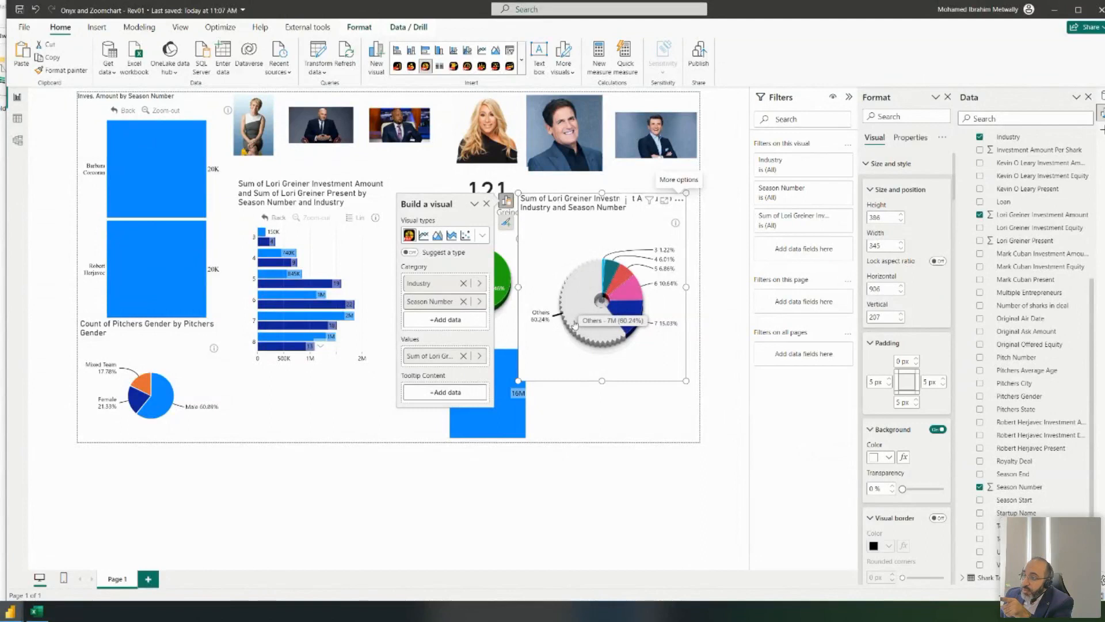
# - Raise Number Of Slices to 10 before the Others slice
pyautogui.scroll(-6, 919, 314)
pyautogui.scroll(-5, 919, 313)
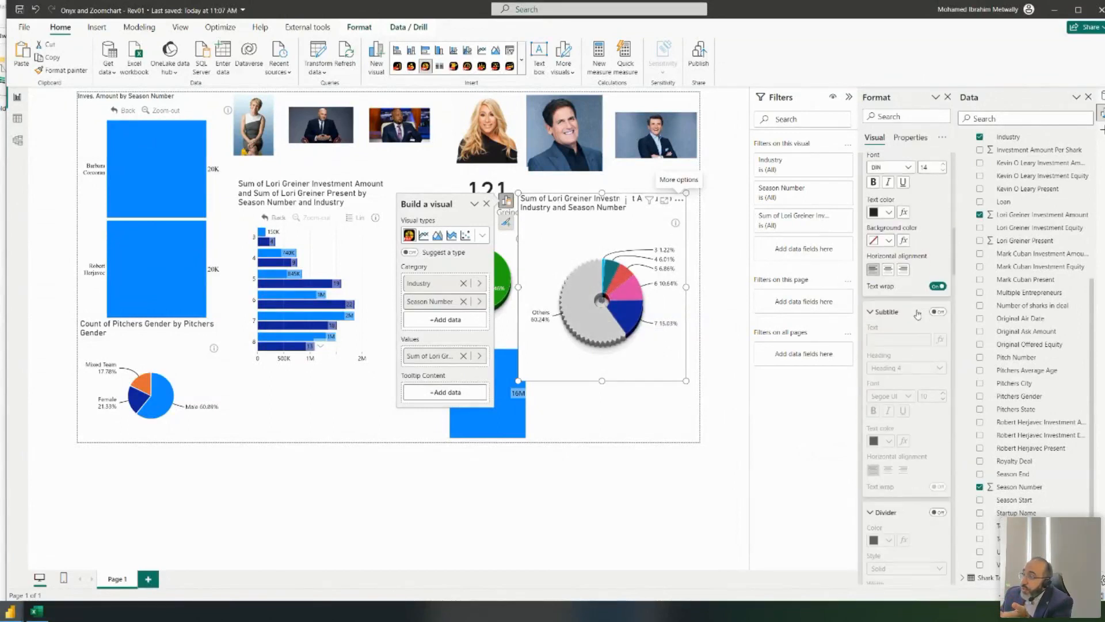
pyautogui.scroll(-4, 918, 314)
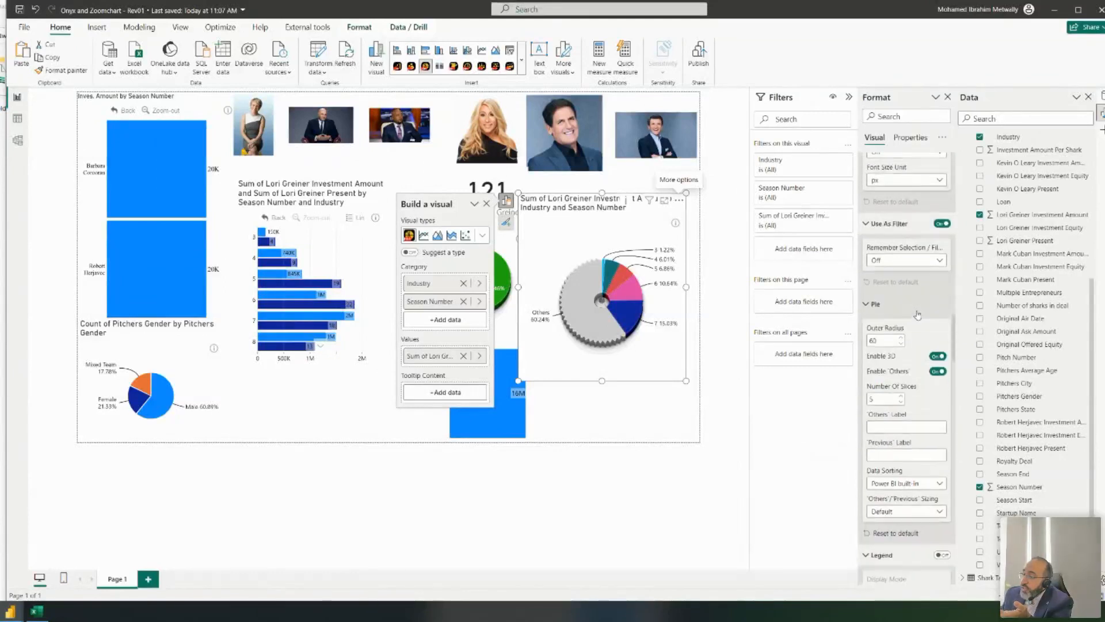
pyautogui.click(901, 395)
pyautogui.click(901, 396)
pyautogui.click(902, 395)
pyautogui.click(901, 396)
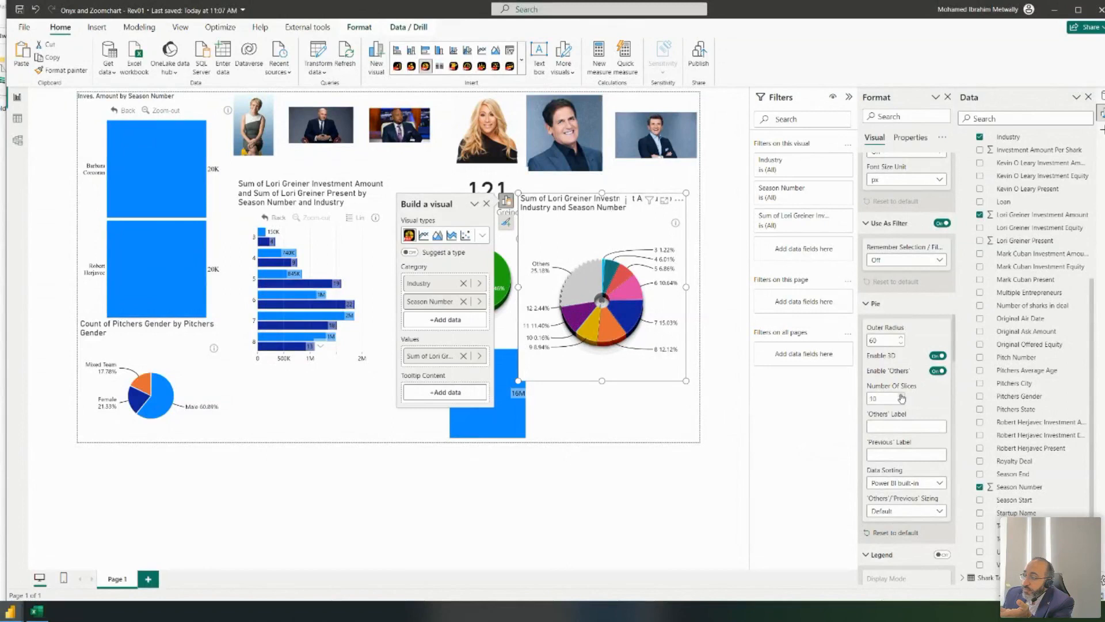
# - Keep the default Data Sorting and set 'Others'/'Previous' Sizing to Default
pyautogui.click(919, 485)
pyautogui.click(931, 473)
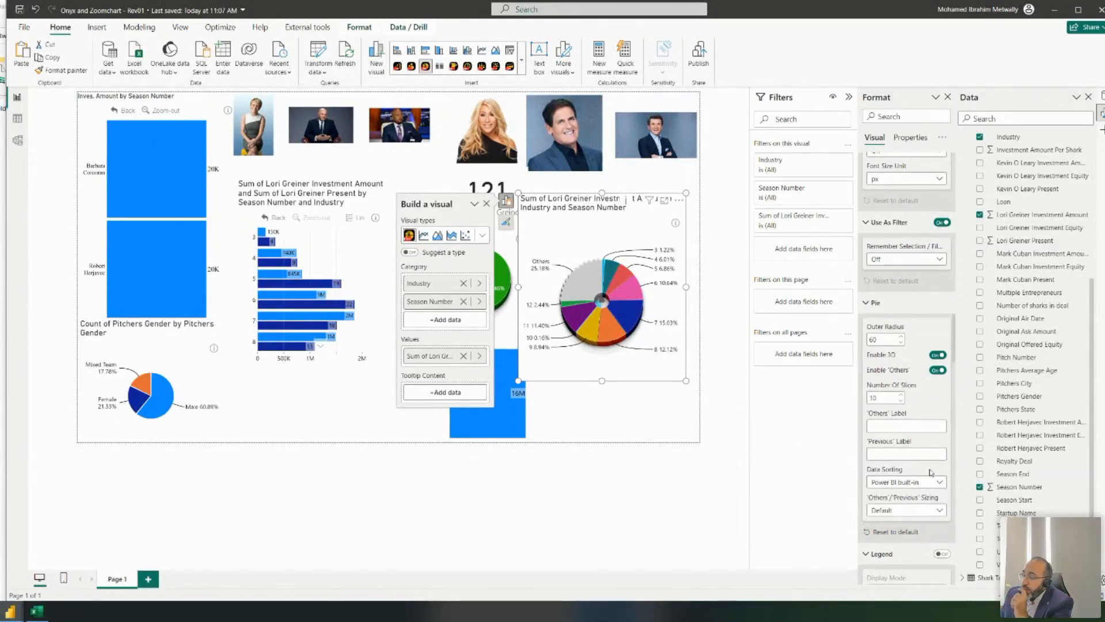
pyautogui.scroll(-3, 921, 455)
pyautogui.click(918, 428)
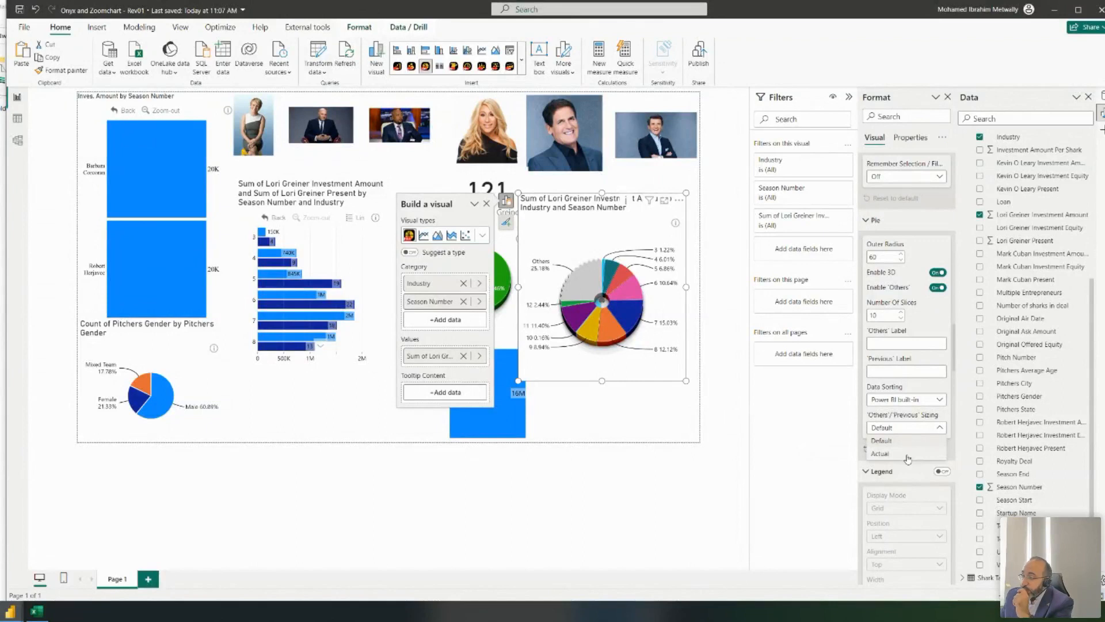
pyautogui.click(908, 459)
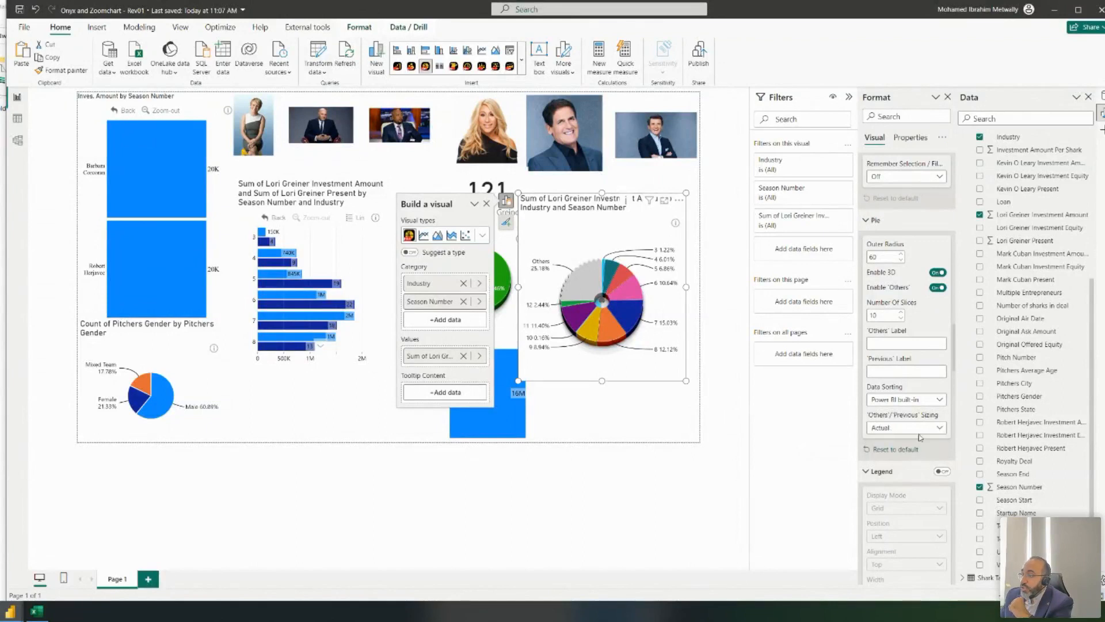
pyautogui.click(920, 429)
pyautogui.click(921, 443)
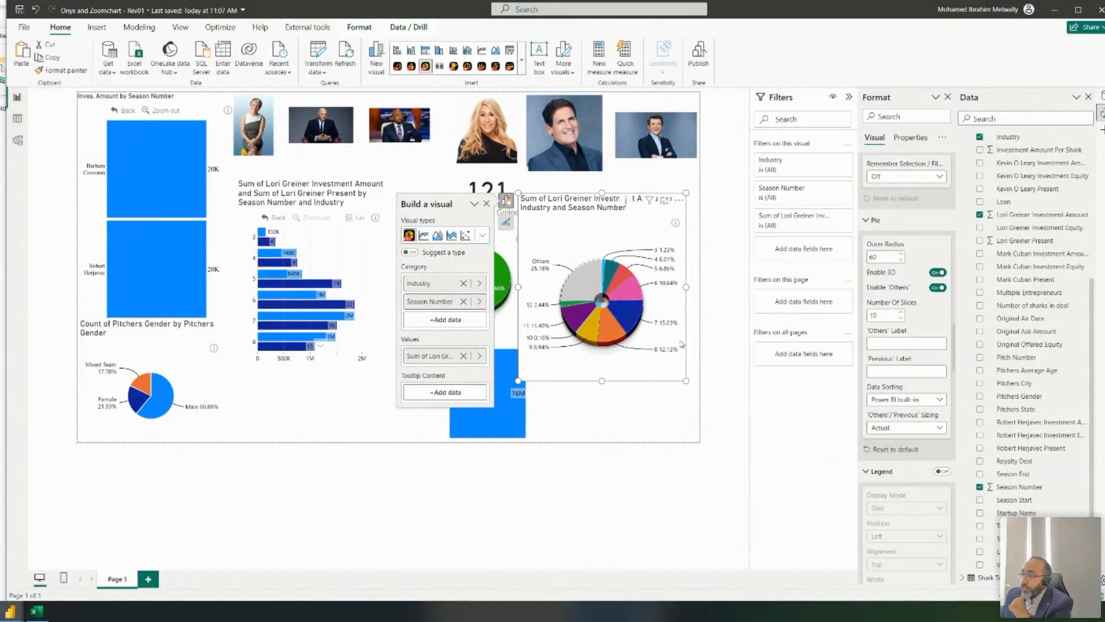
# - Drill the pie back up to industries, leaving 'Others'/'Previous' Sizing at Default
pyautogui.click(604, 298)
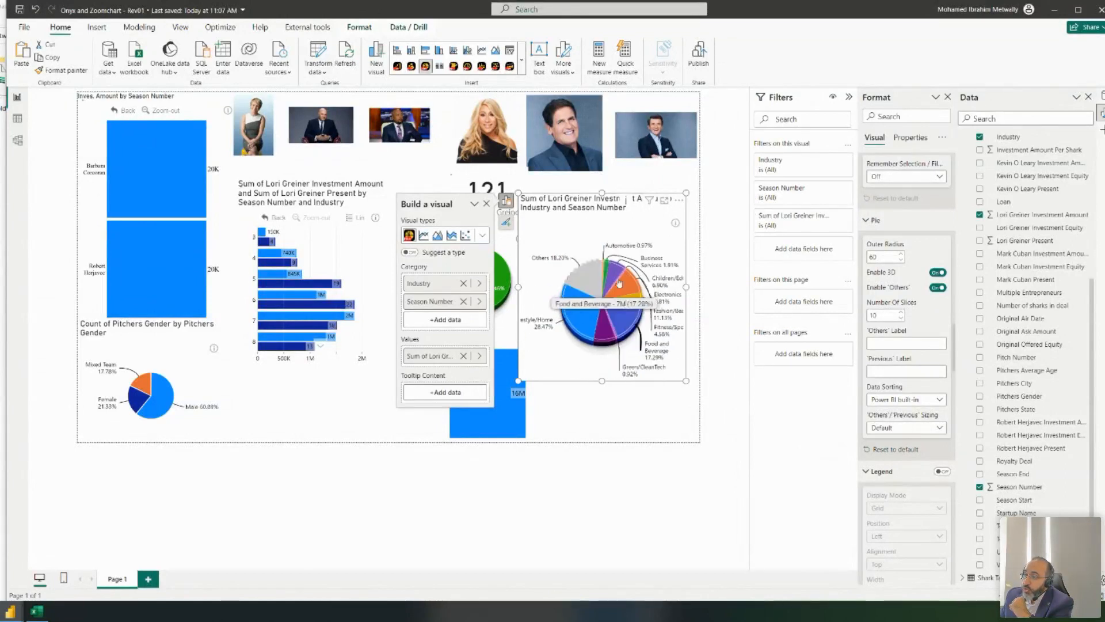
pyautogui.click(920, 429)
pyautogui.click(923, 441)
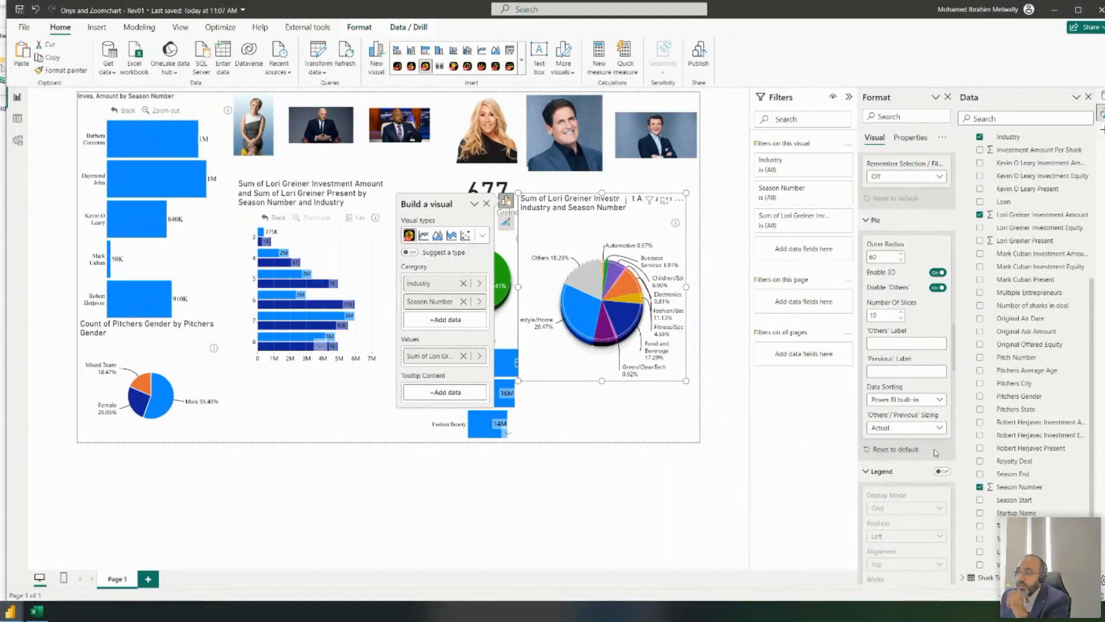
pyautogui.click(888, 430)
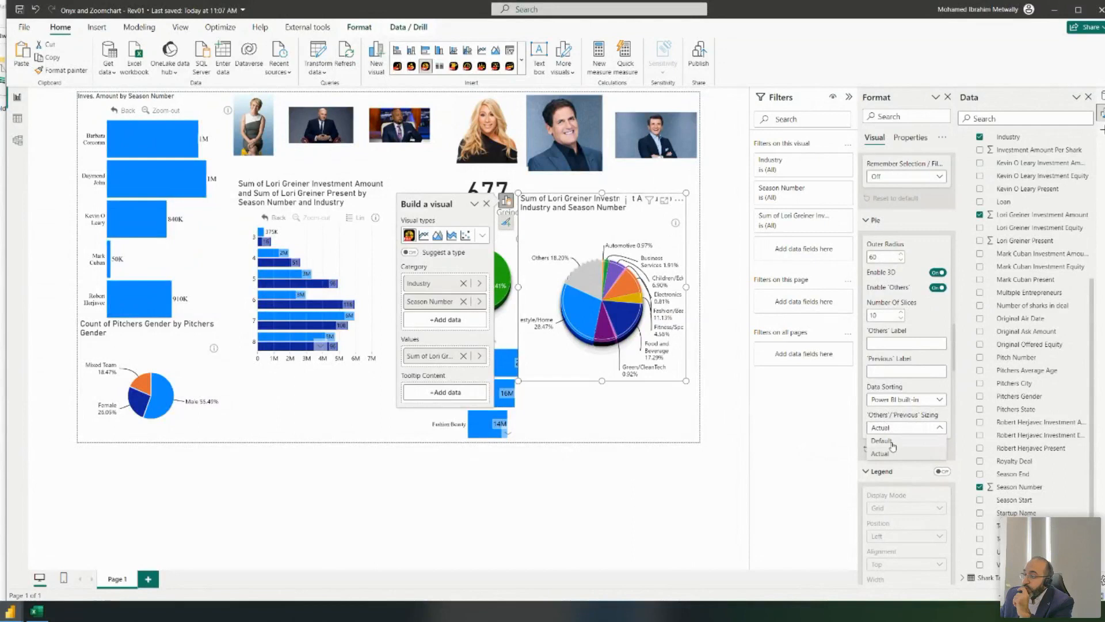
pyautogui.click(895, 442)
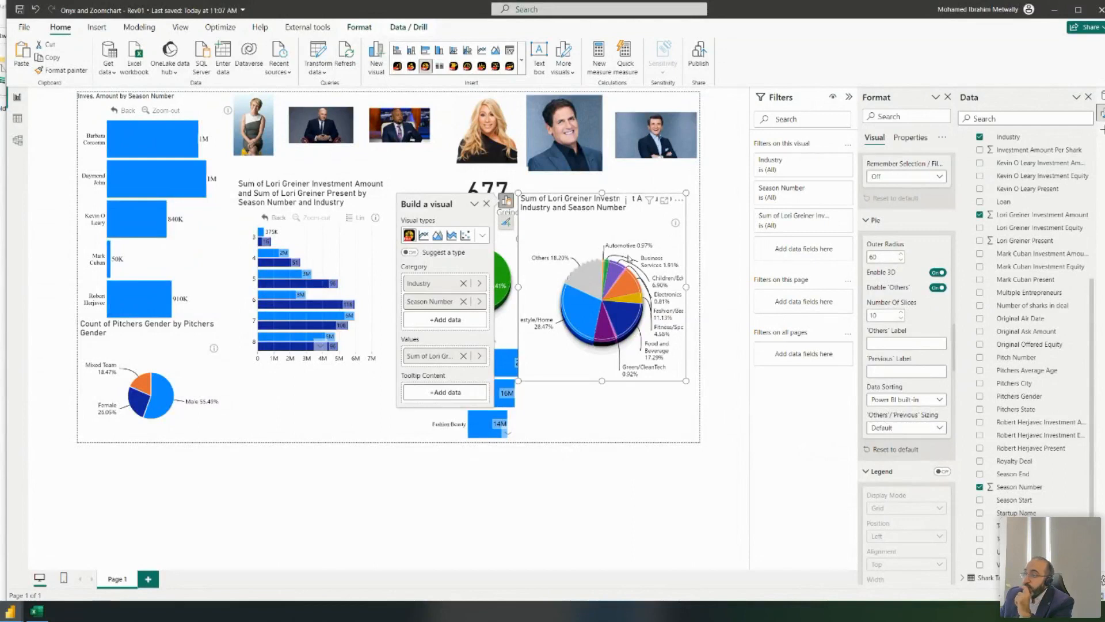
pyautogui.scroll(2, 905, 358)
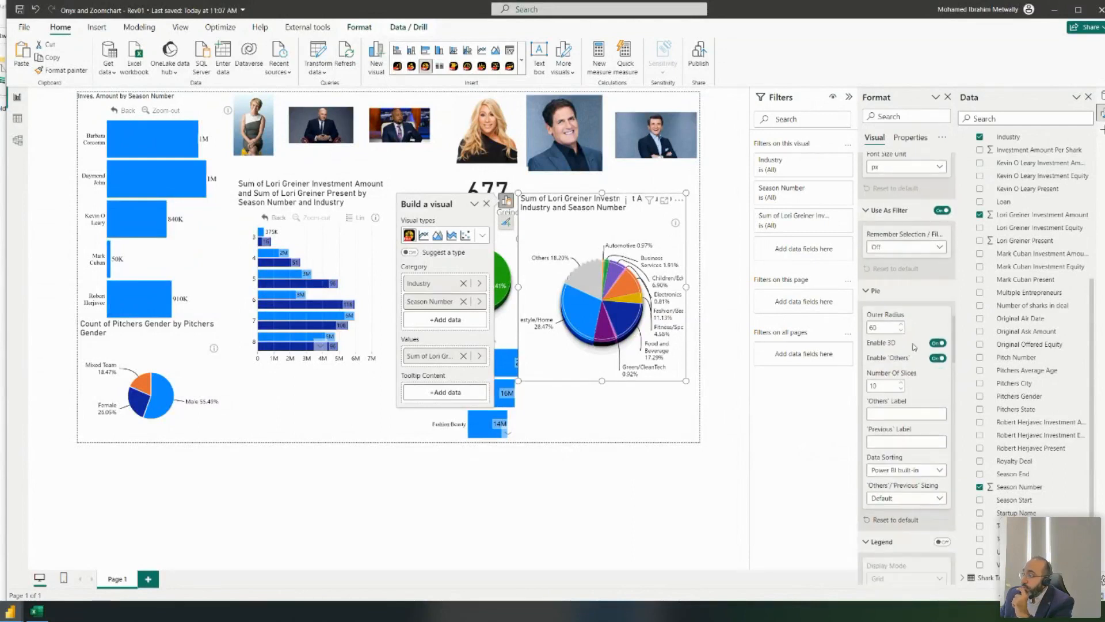
pyautogui.scroll(-5, 913, 347)
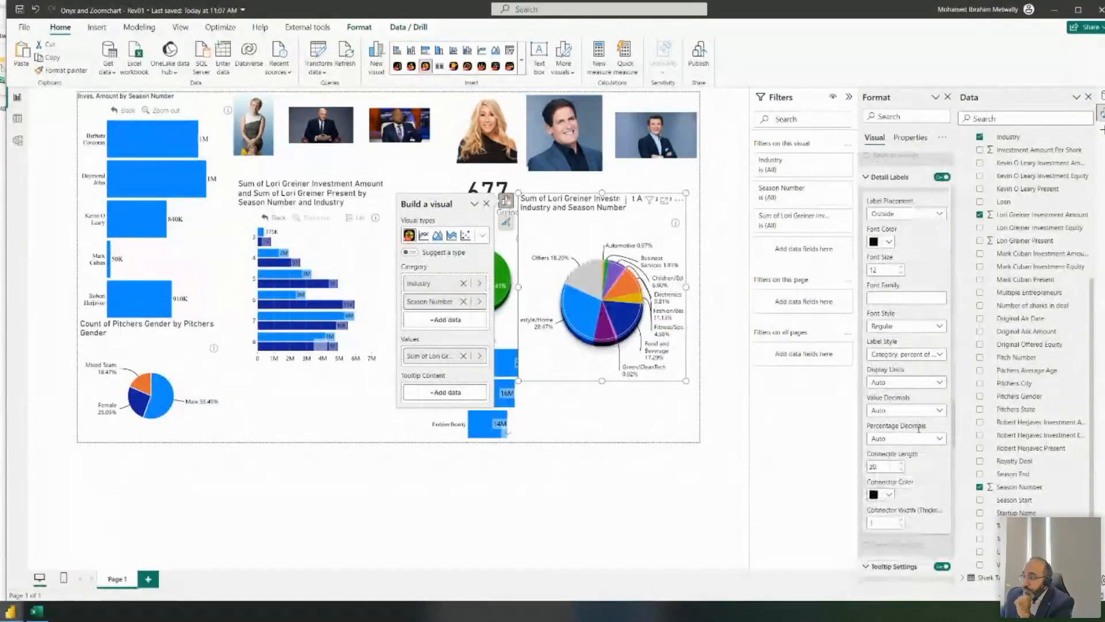
# - Sort the pie's industry slices by Sum of Lori Greiner Investment Amount
pyautogui.doubleClick(887, 468)
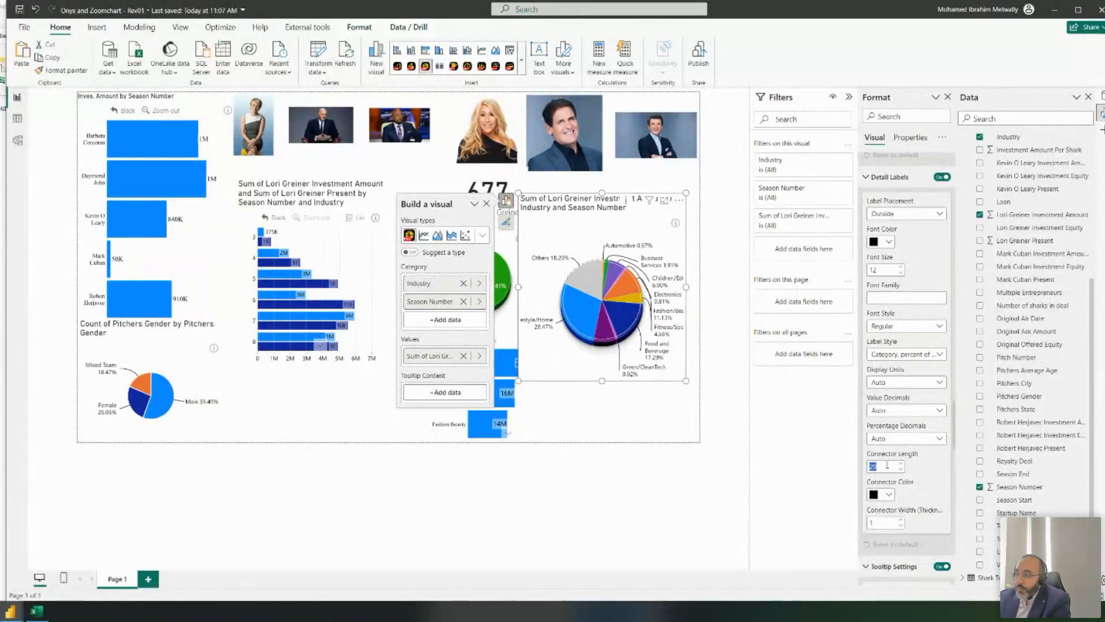
pyautogui.click(679, 201)
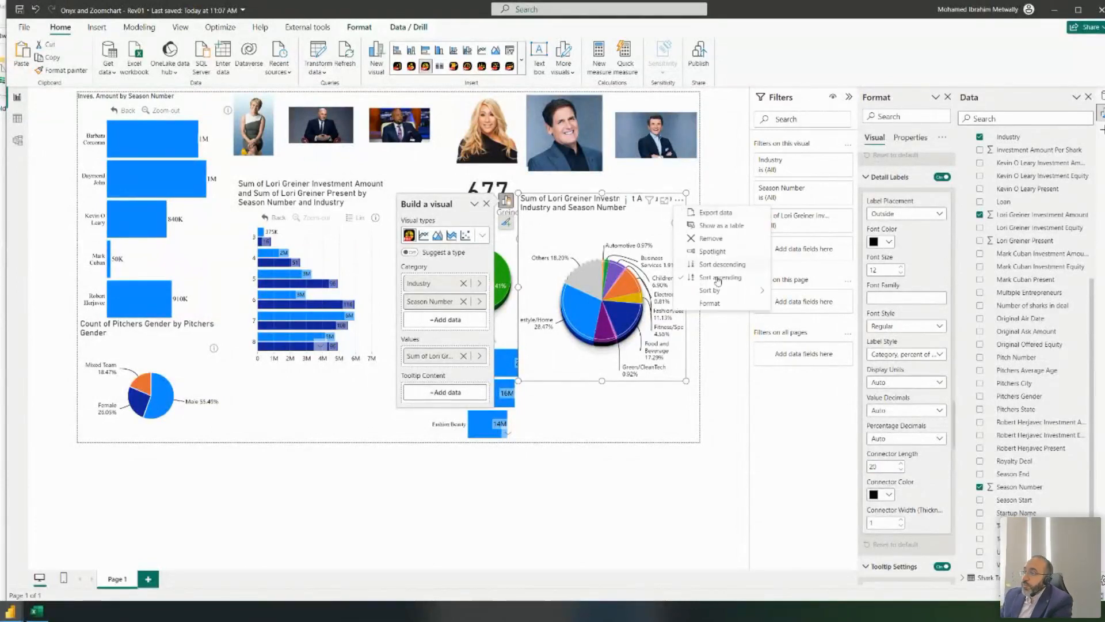
pyautogui.moveTo(737, 291)
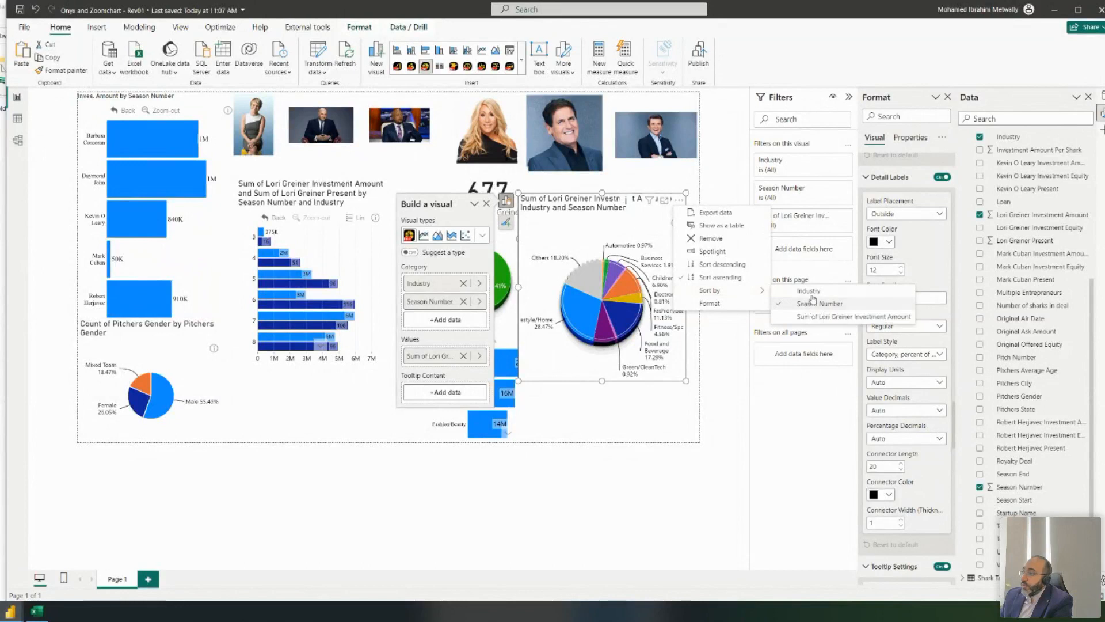
pyautogui.click(830, 318)
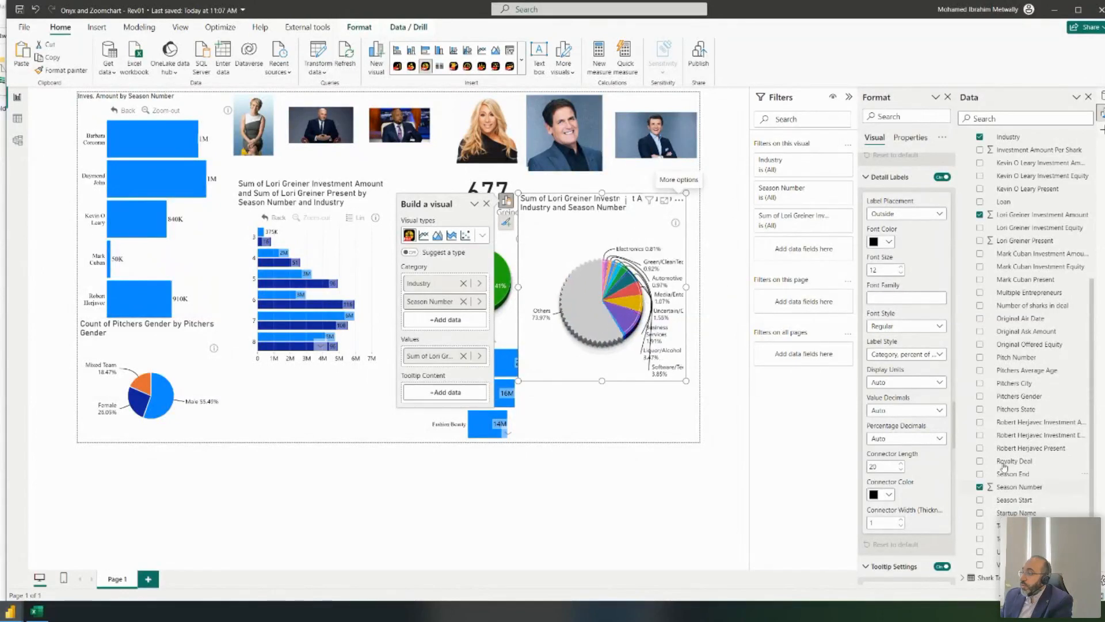
pyautogui.scroll(5, 920, 415)
pyautogui.scroll(5, 920, 415)
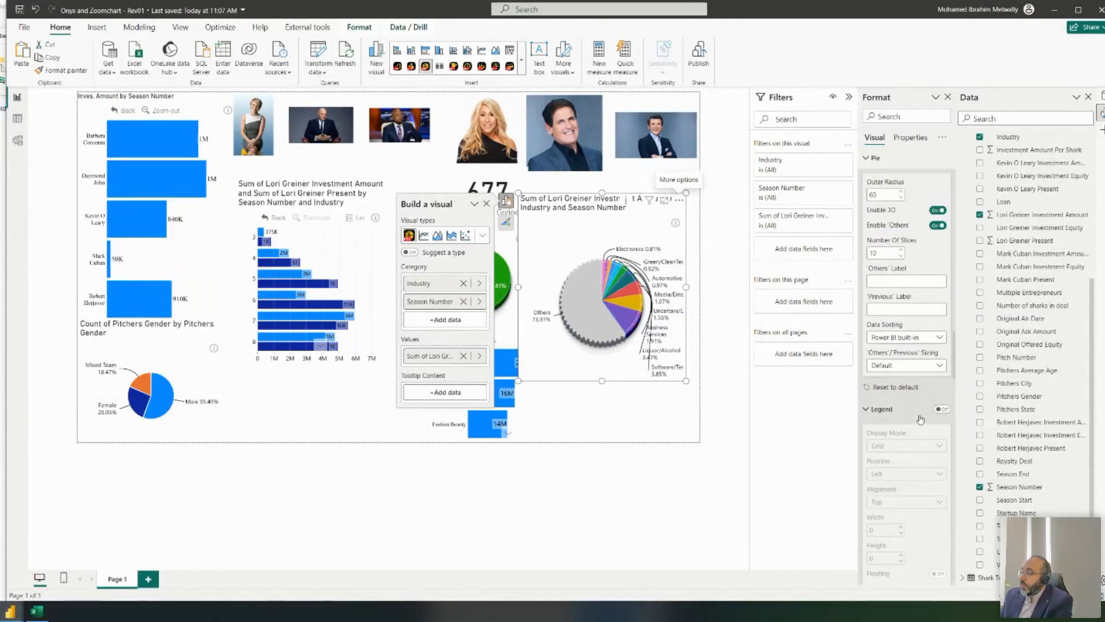
# - Keep Others/Previous sizing at Default, set the pie to 5 slices, and sort descending
pyautogui.click(900, 365)
pyautogui.click(903, 377)
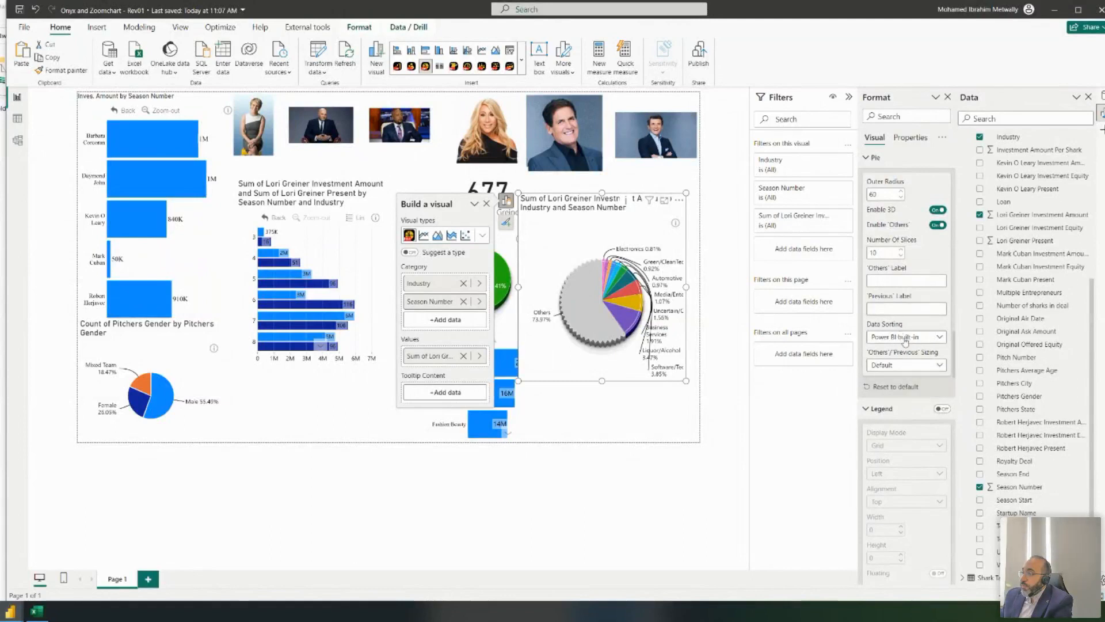
pyautogui.doubleClick(879, 252)
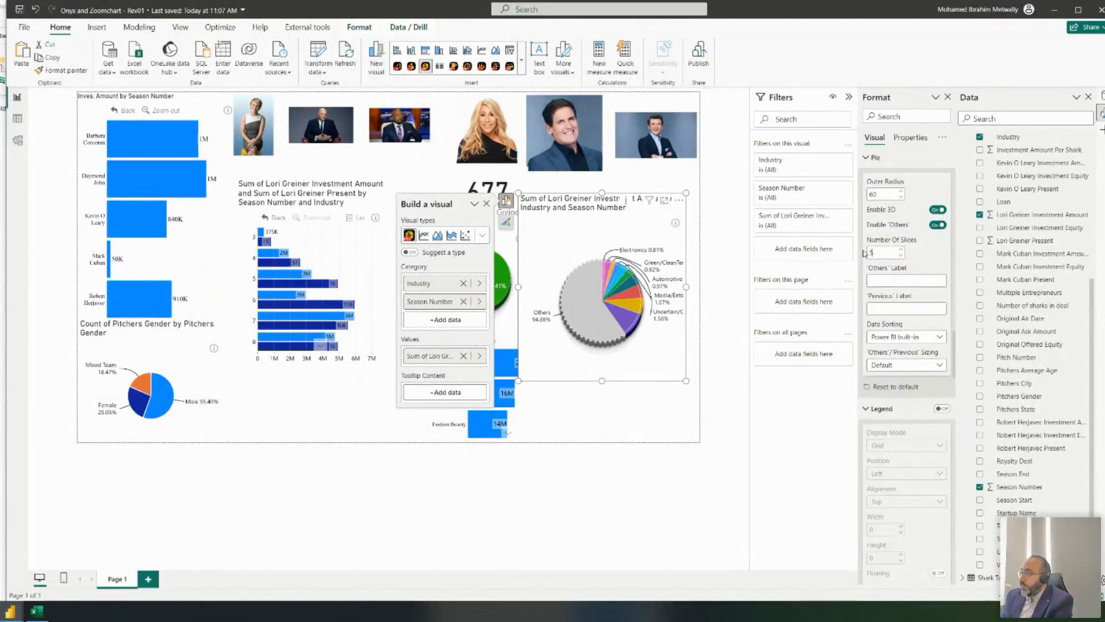
pyautogui.write('5')
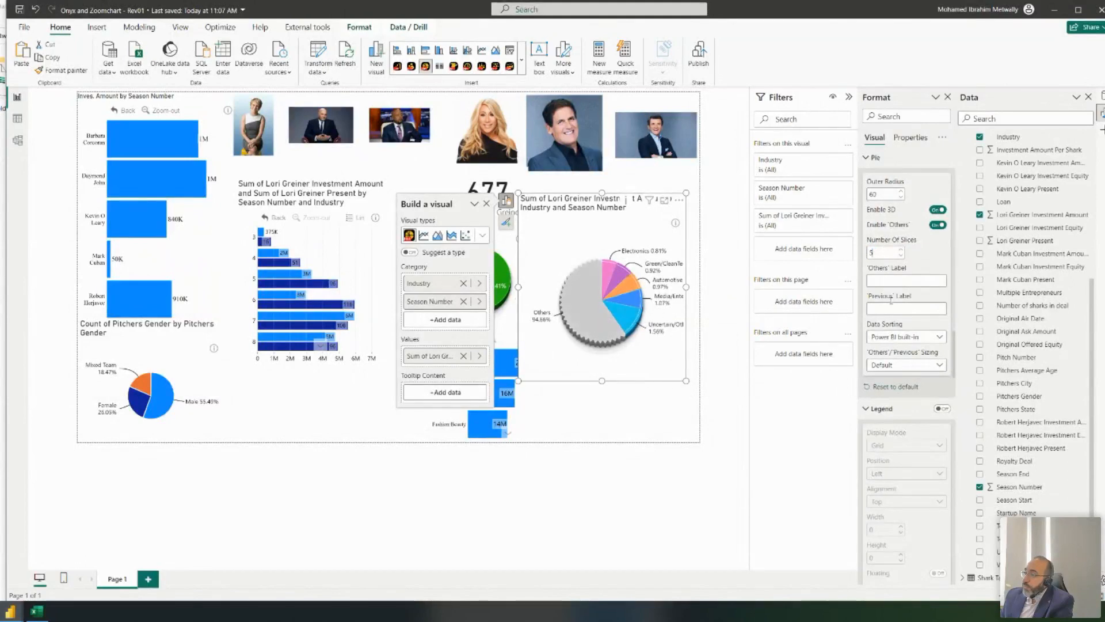
pyautogui.click(676, 201)
pyautogui.click(709, 268)
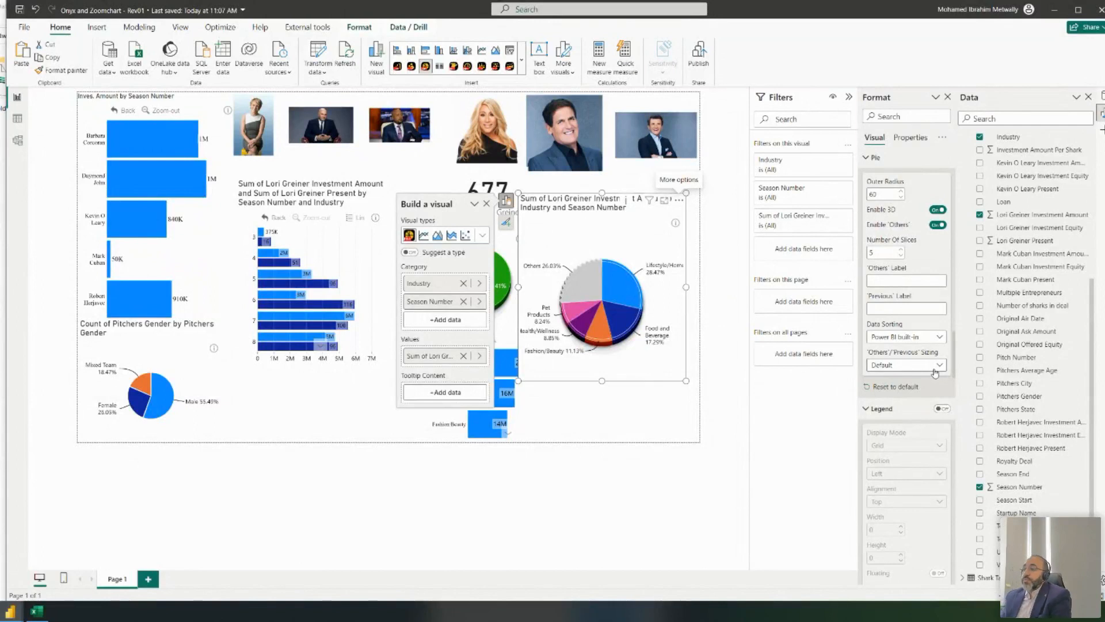
# - Compare the Others/Previous sizing between Actual and Default, ending on Actual
pyautogui.click(935, 368)
pyautogui.click(931, 390)
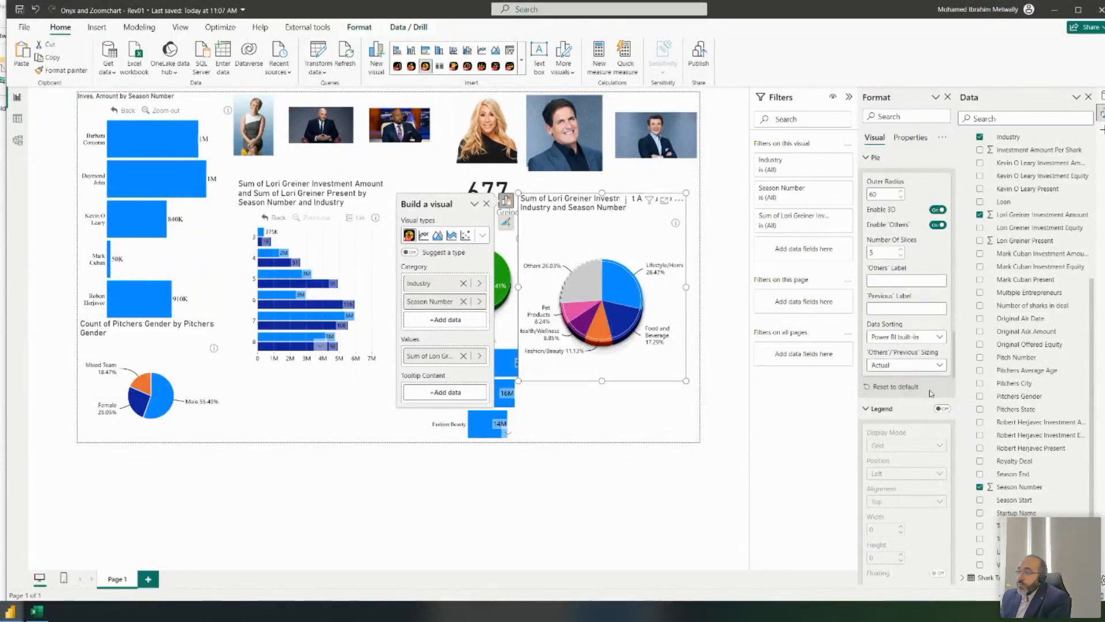
pyautogui.click(923, 366)
pyautogui.click(898, 379)
pyautogui.click(915, 368)
pyautogui.click(915, 370)
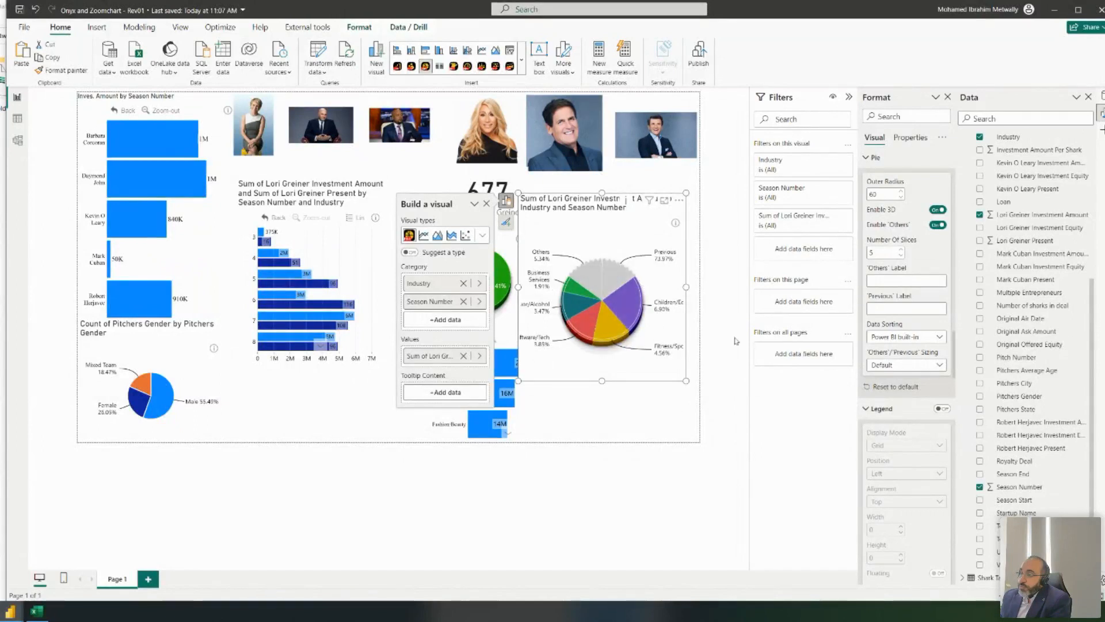
pyautogui.click(933, 369)
pyautogui.click(904, 391)
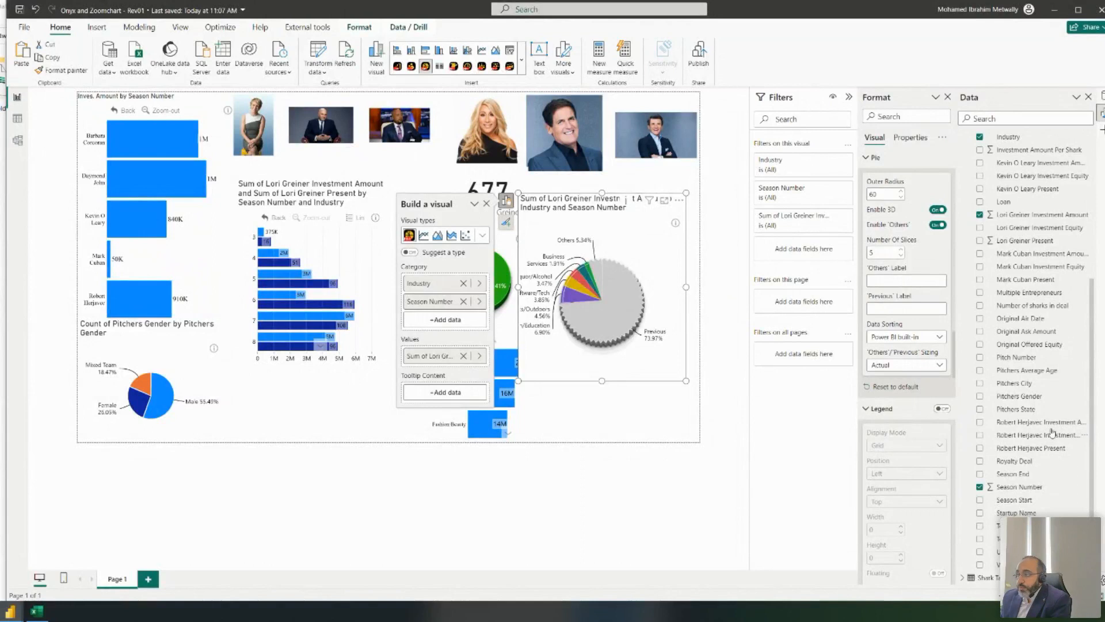
# - Drill into Others, compare Default and Actual sizing, then return to the top-level pie
pyautogui.click(599, 275)
pyautogui.click(599, 275)
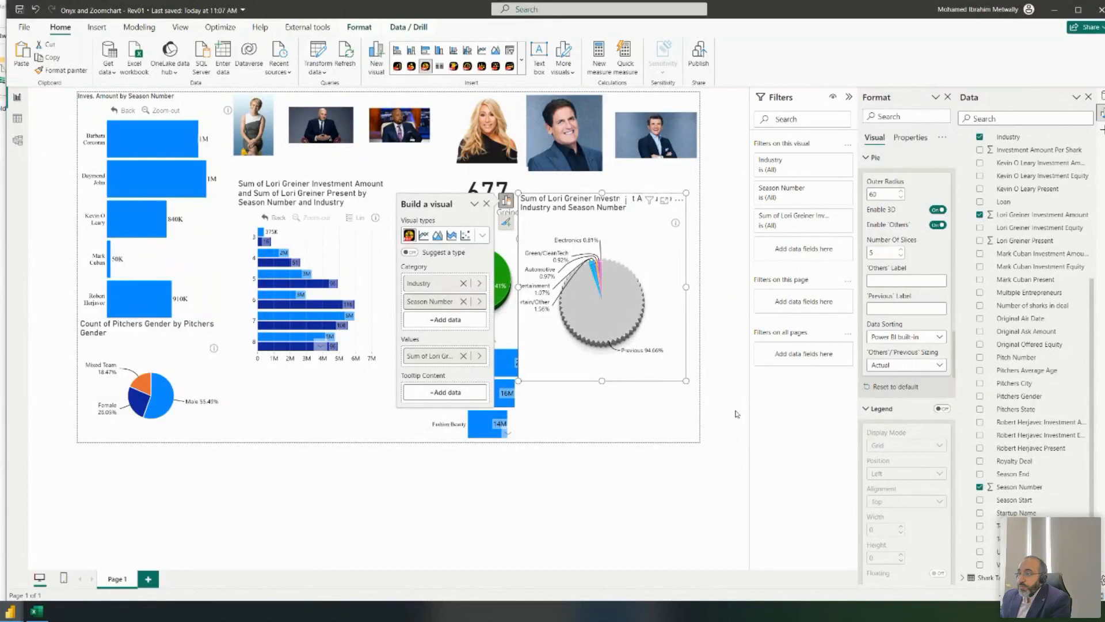
pyautogui.click(931, 367)
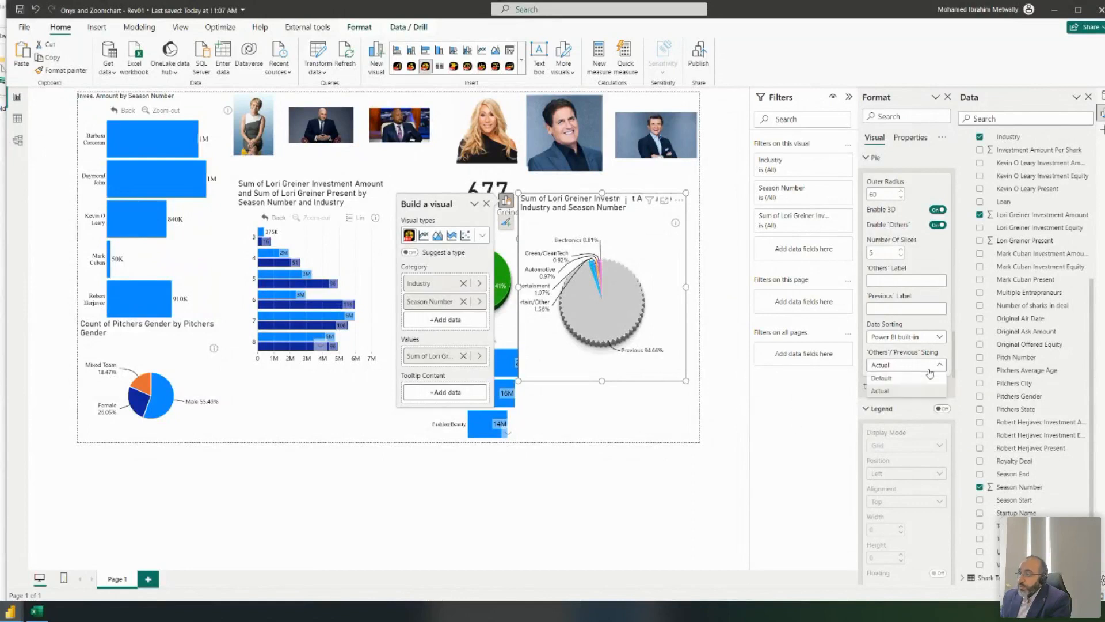
pyautogui.click(882, 378)
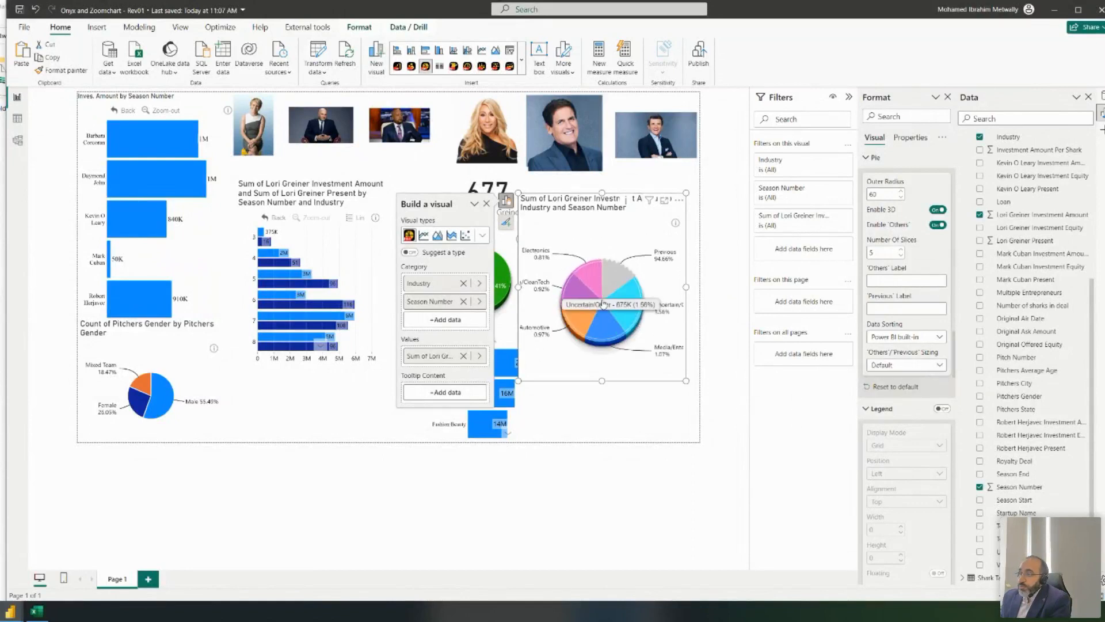
pyautogui.click(881, 366)
pyautogui.click(879, 391)
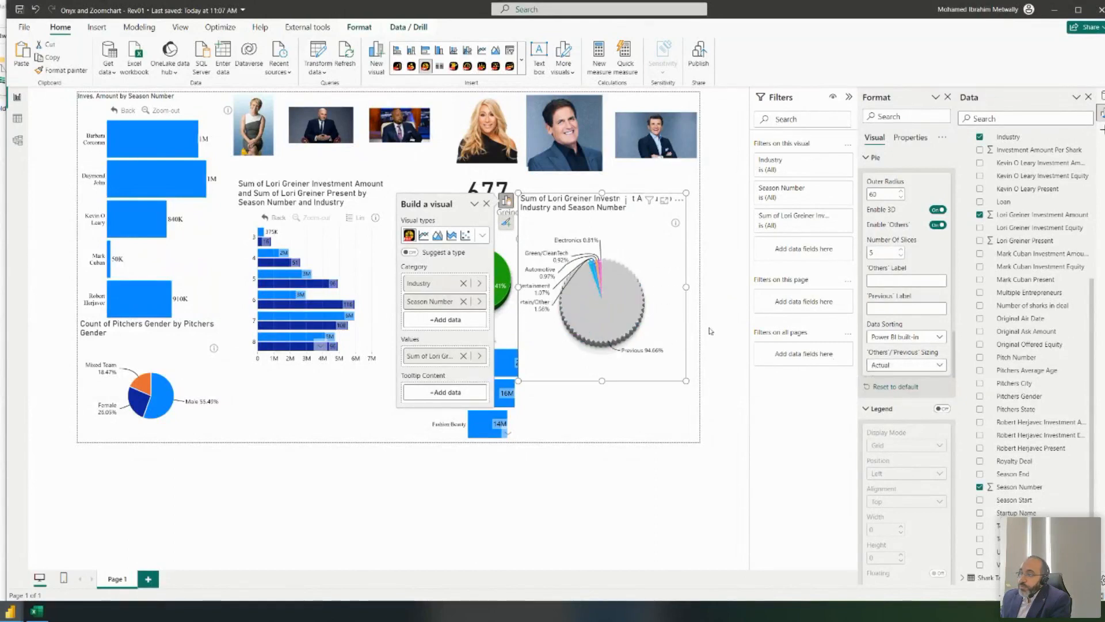
pyautogui.click(626, 327)
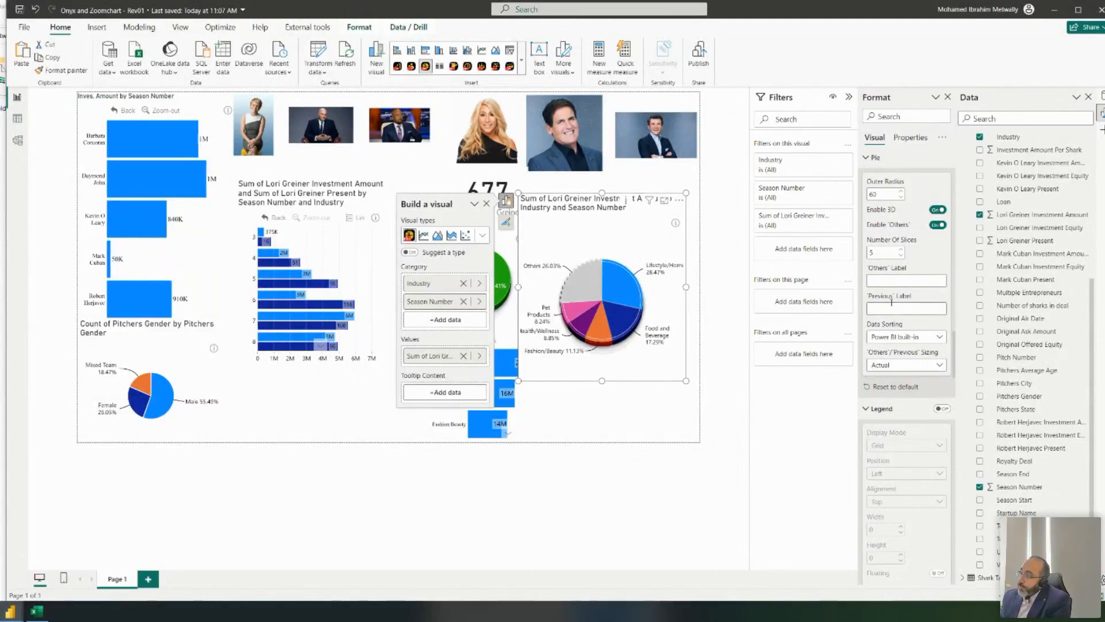
# - Toggle Enable 'Others' off and on, edit the Others label, then deselect the pie
pyautogui.click(938, 225)
pyautogui.click(938, 225)
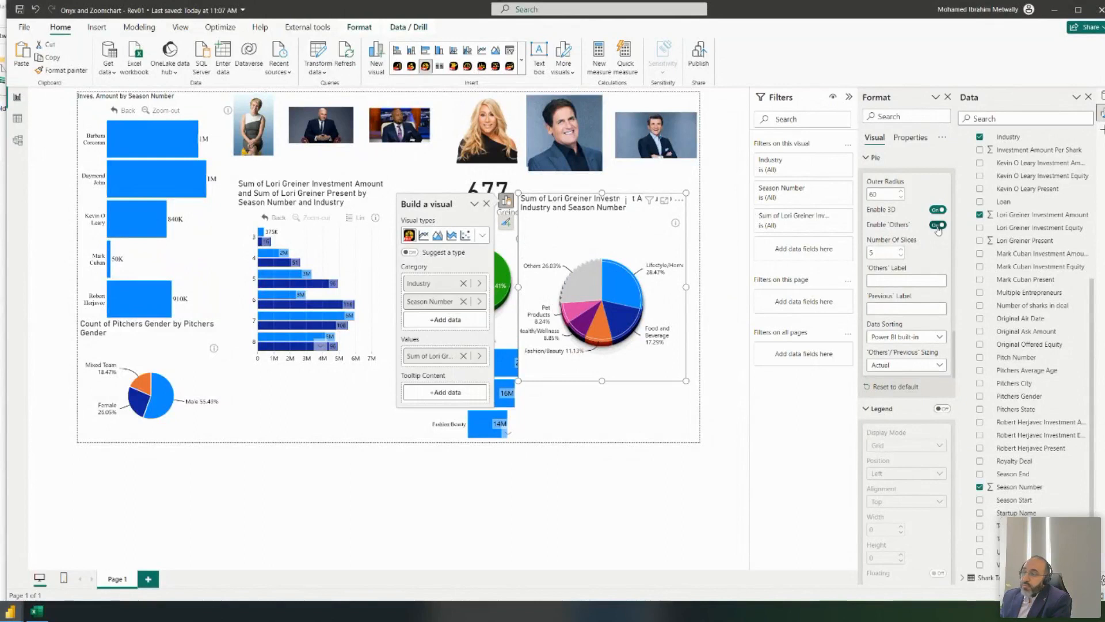
pyautogui.click(919, 277)
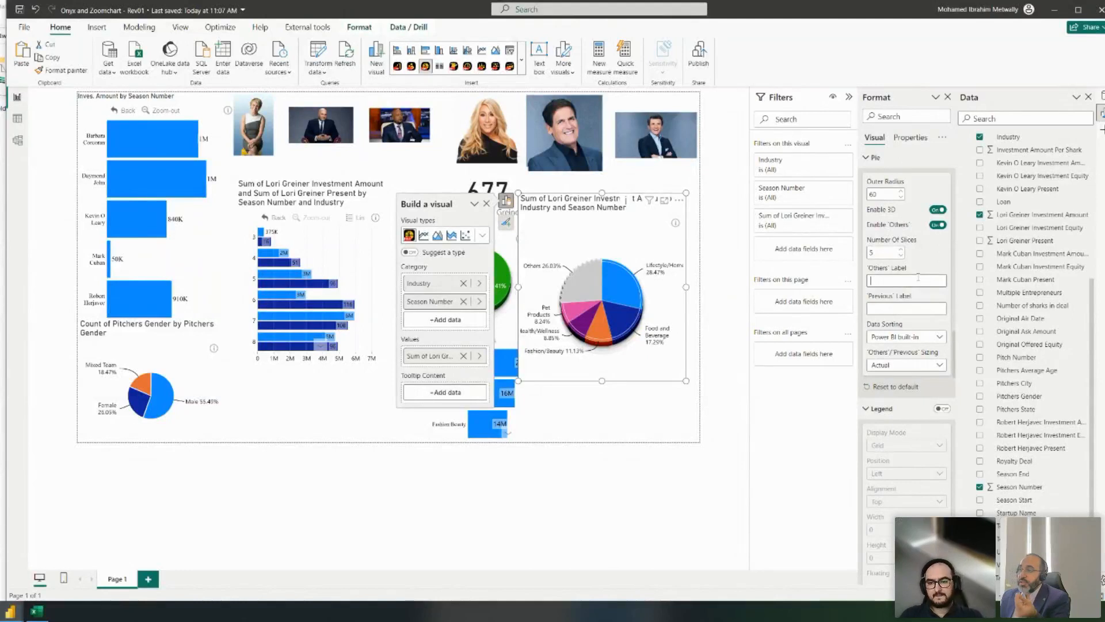
pyautogui.click(601, 388)
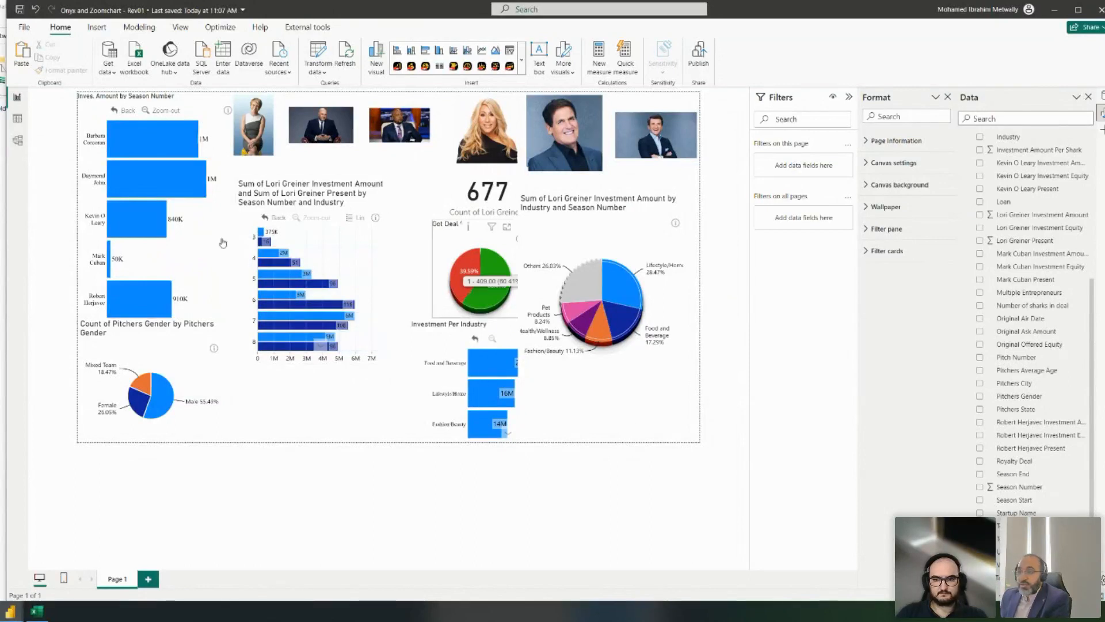
# - Select the Lori Greiner industry pie, then deselect it to view the whole page
pyautogui.moveTo(487, 327)
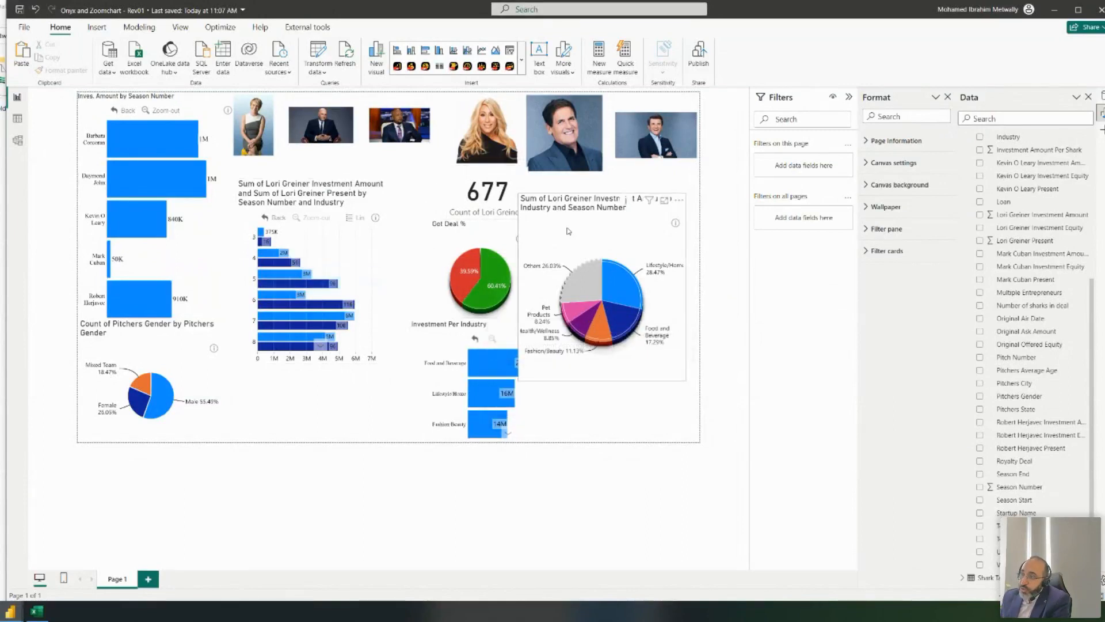
pyautogui.click(587, 249)
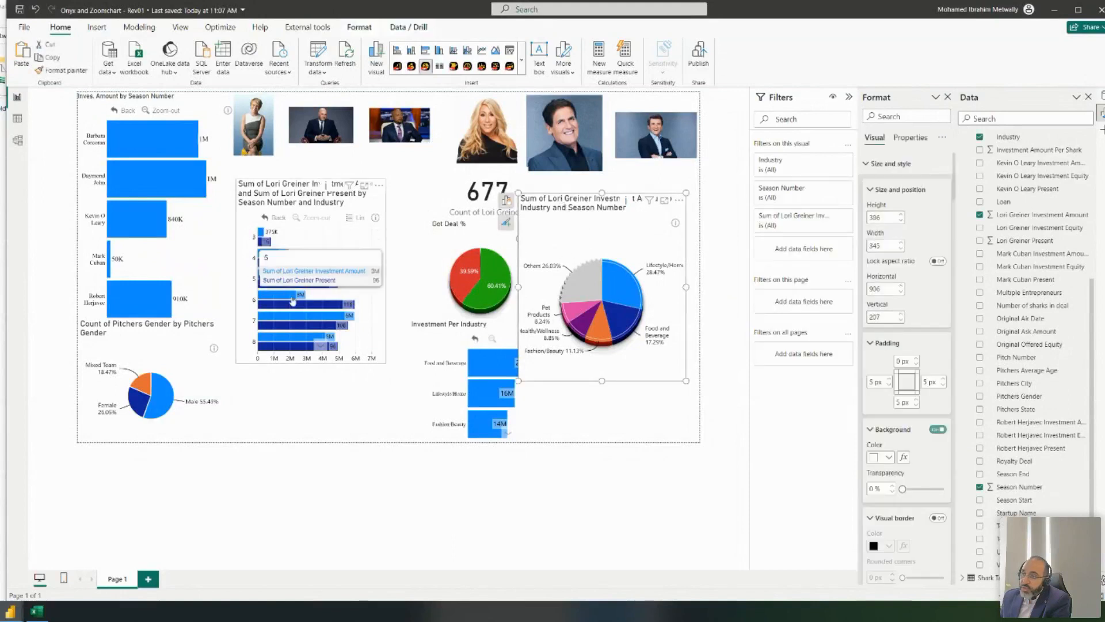
pyautogui.click(597, 406)
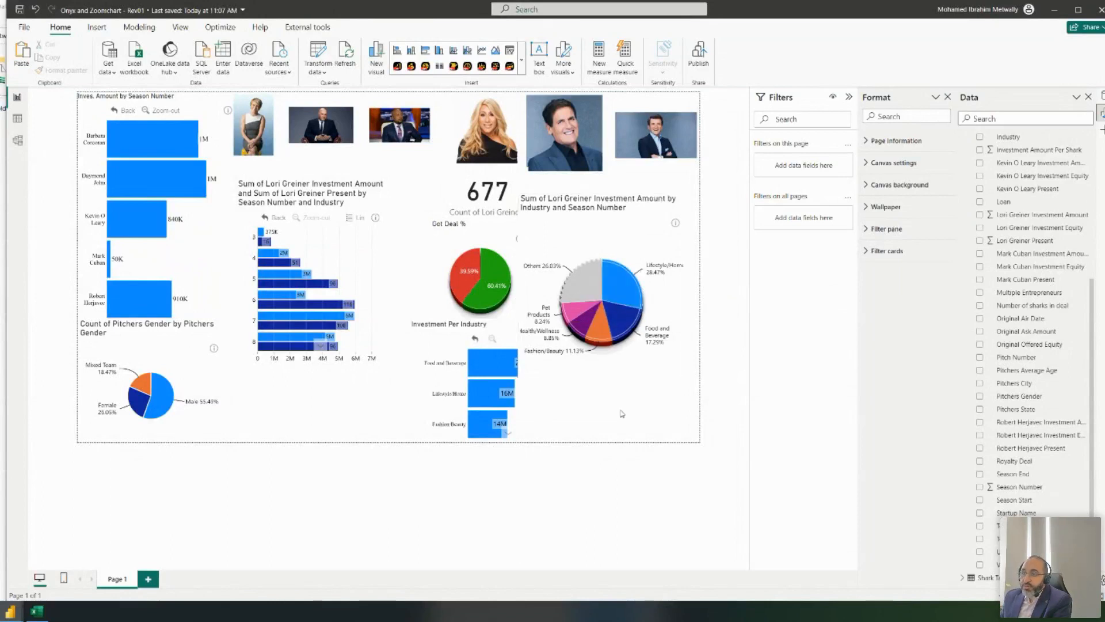
# - Collapse the Shark Tank US table in the Data pane and select the gender pie chart
pyautogui.scroll(3, 1042, 235)
pyautogui.scroll(5, 1042, 235)
pyautogui.click(1013, 138)
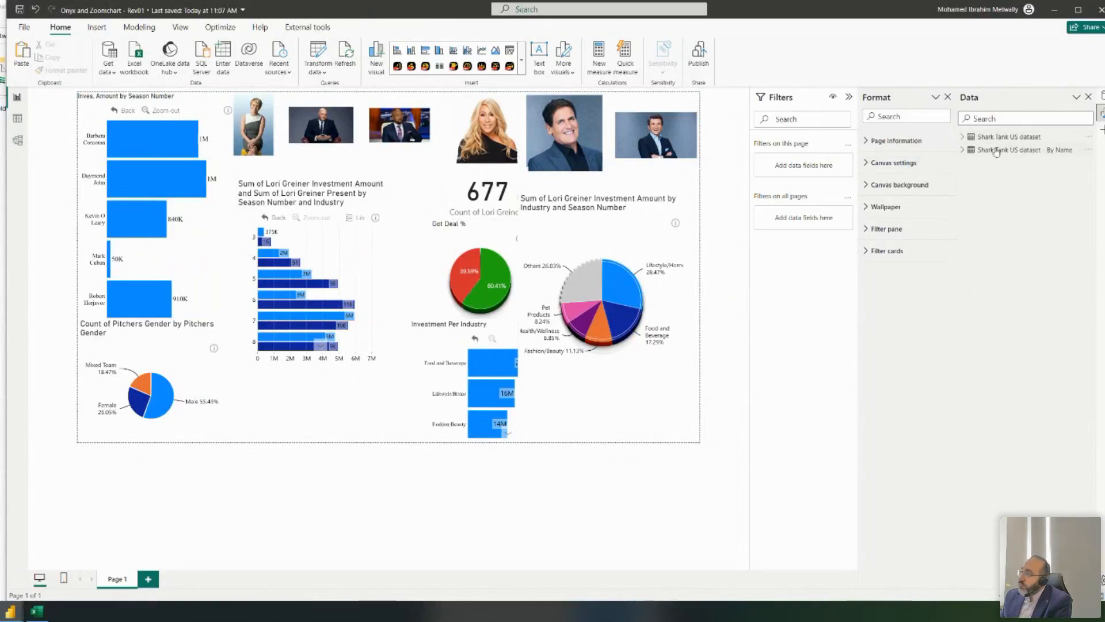
pyautogui.moveTo(1031, 151)
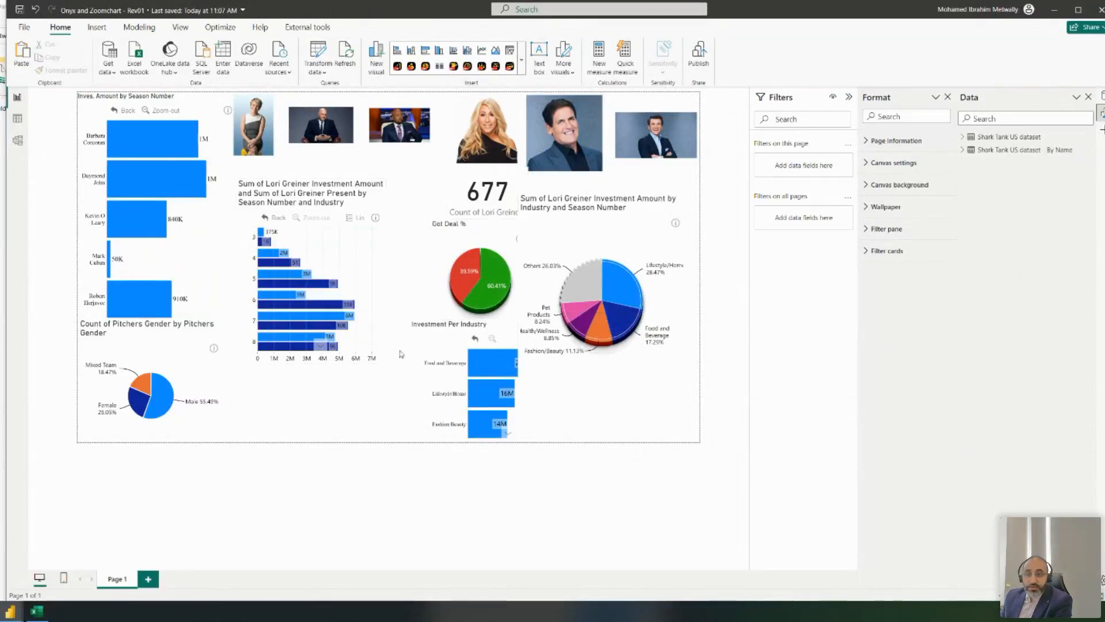
pyautogui.click(206, 358)
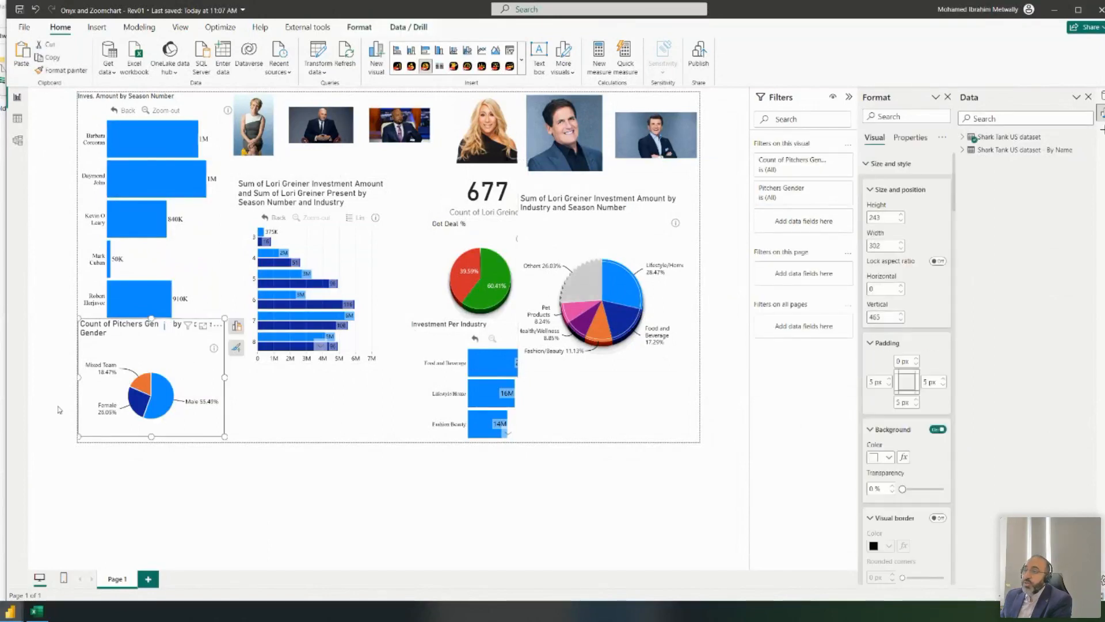
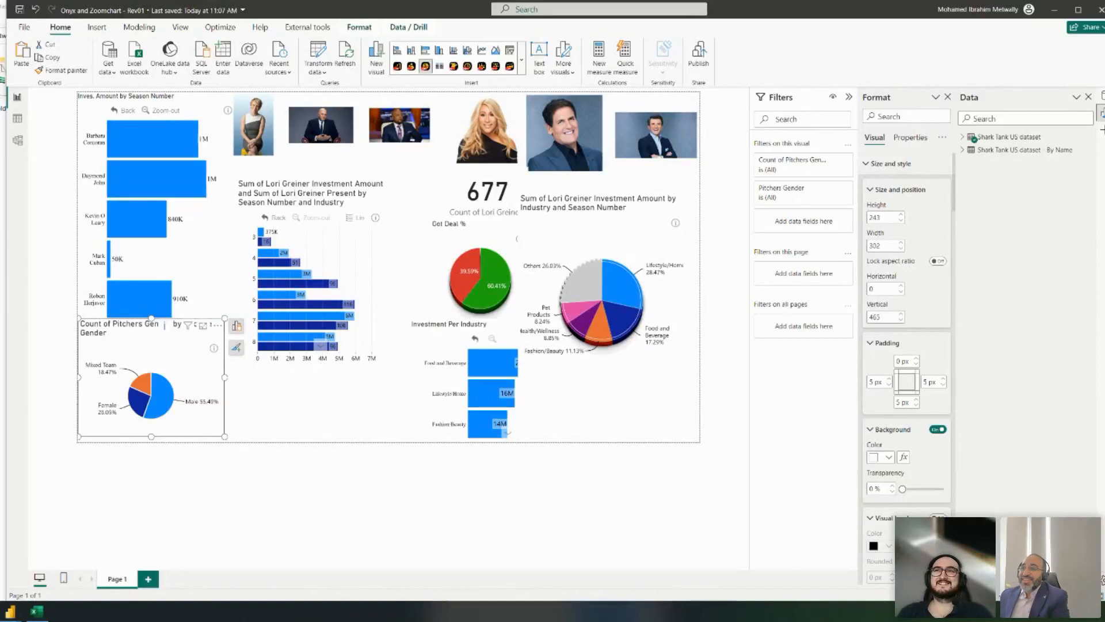
# - Switch to the View ribbon, check which fields build the Got Deal pie, then deselect it
pyautogui.click(180, 27)
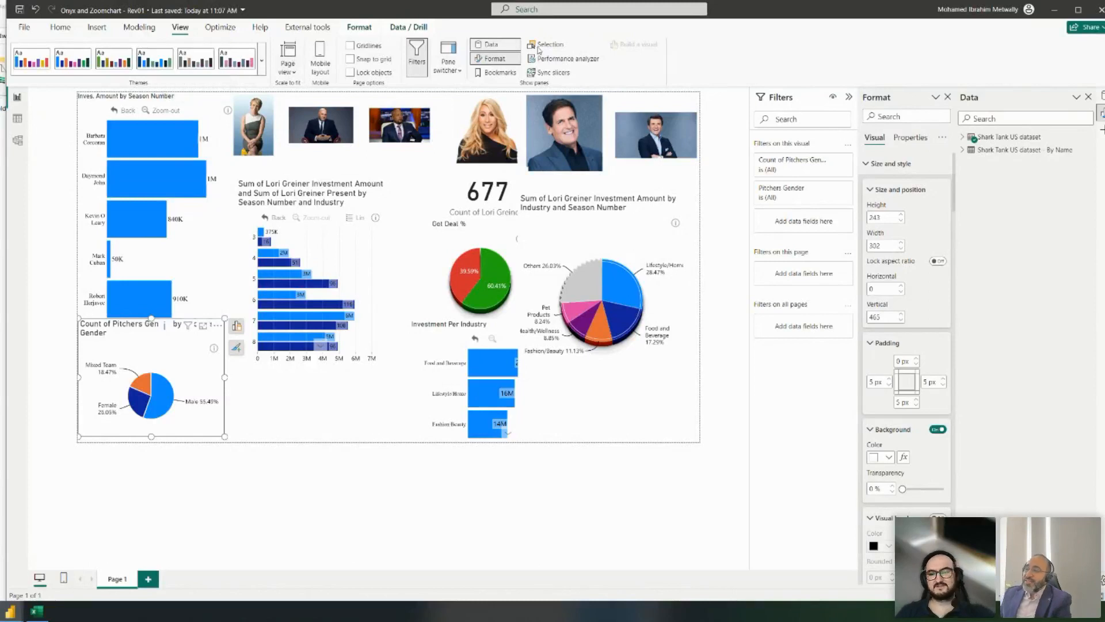
pyautogui.click(496, 283)
pyautogui.rightClick(496, 282)
pyautogui.click(540, 227)
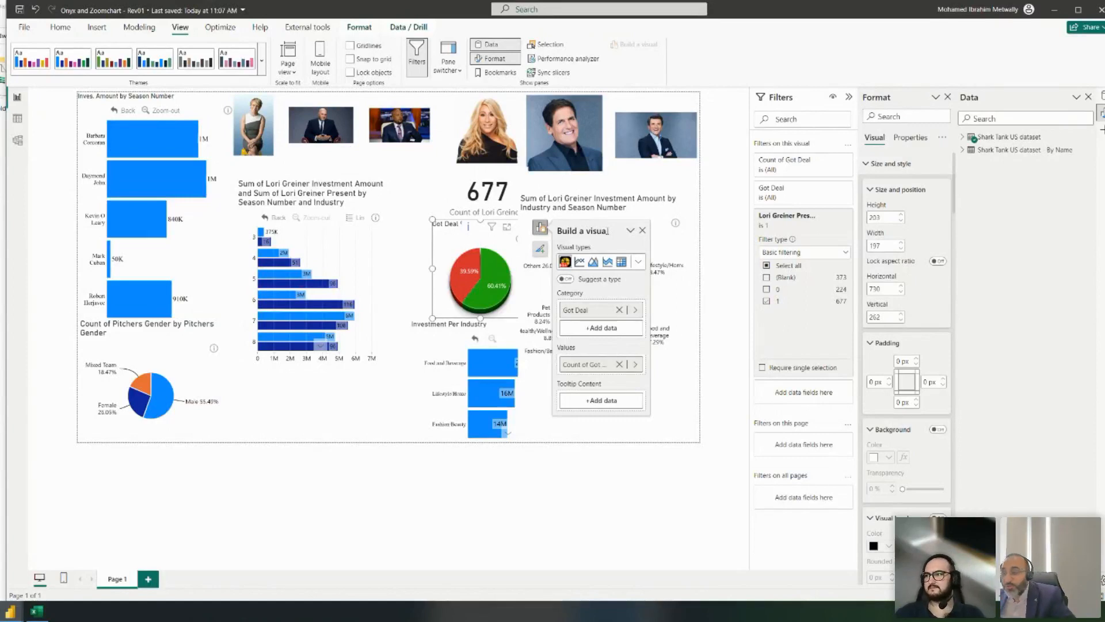
pyautogui.click(305, 425)
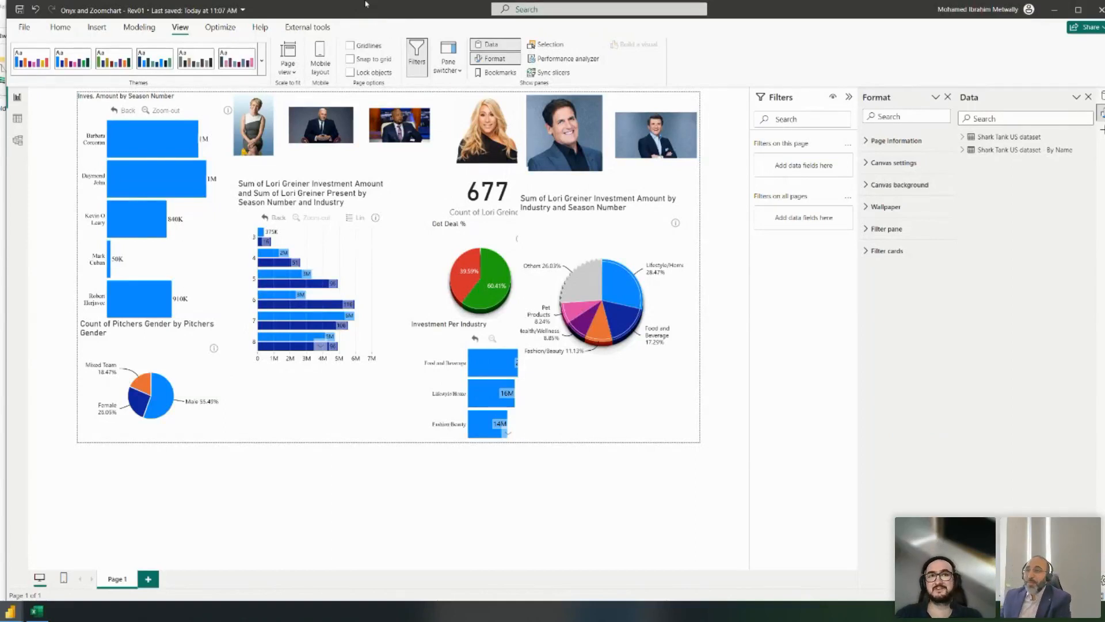
# - Nudge the Investment Per Industry chart slightly left and open the Bookmarks pane
pyautogui.moveTo(353, 12); pyautogui.dragTo(344, 12)
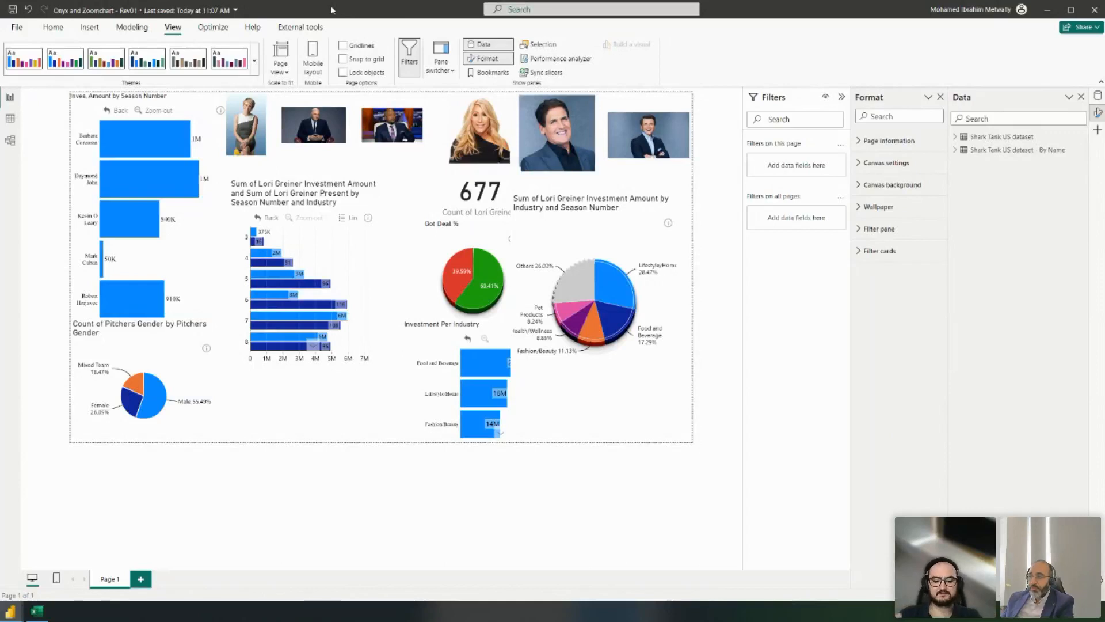
pyautogui.click(412, 349)
pyautogui.moveTo(428, 331); pyautogui.dragTo(413, 329)
pyautogui.click(610, 422)
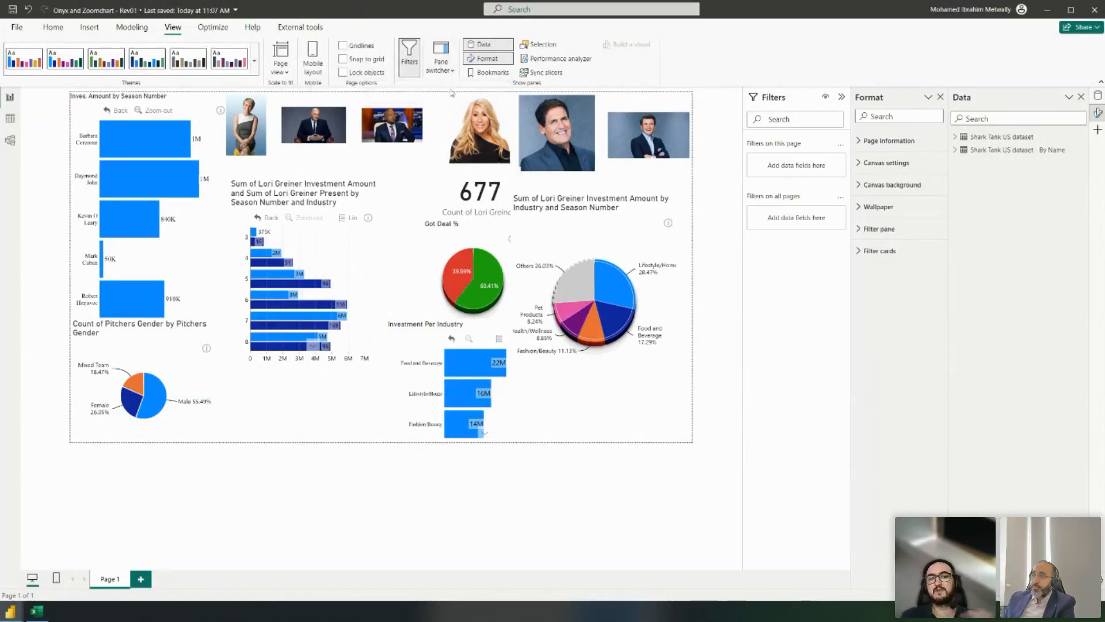
pyautogui.click(492, 73)
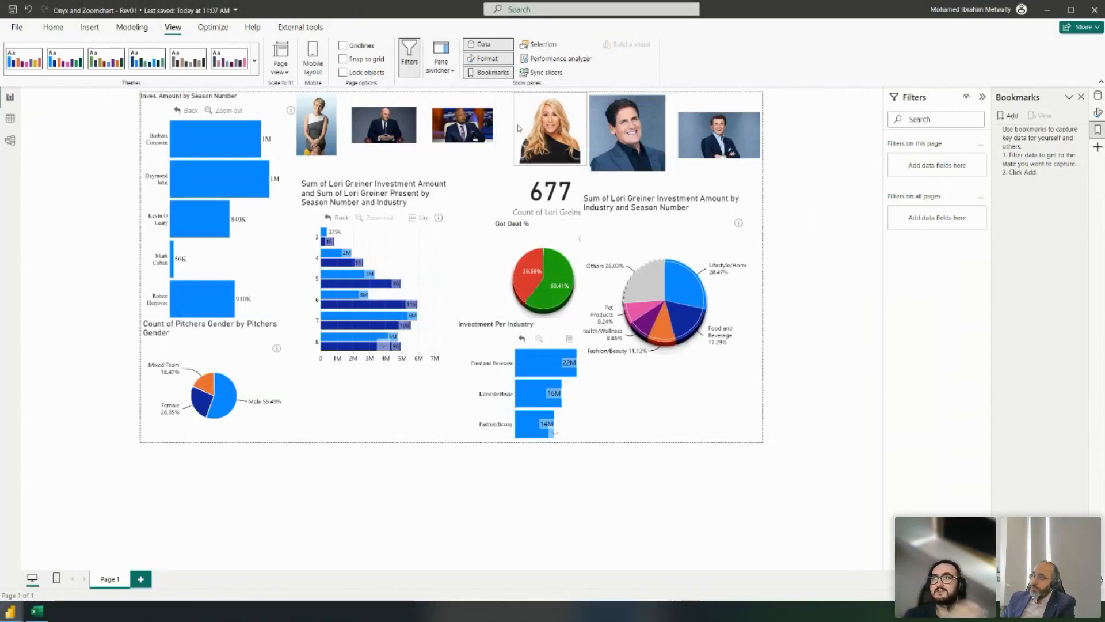
# - Select and deselect the Lori Greiner image, then try toggling the Data, Format and Bookmarks panes
pyautogui.click(550, 126)
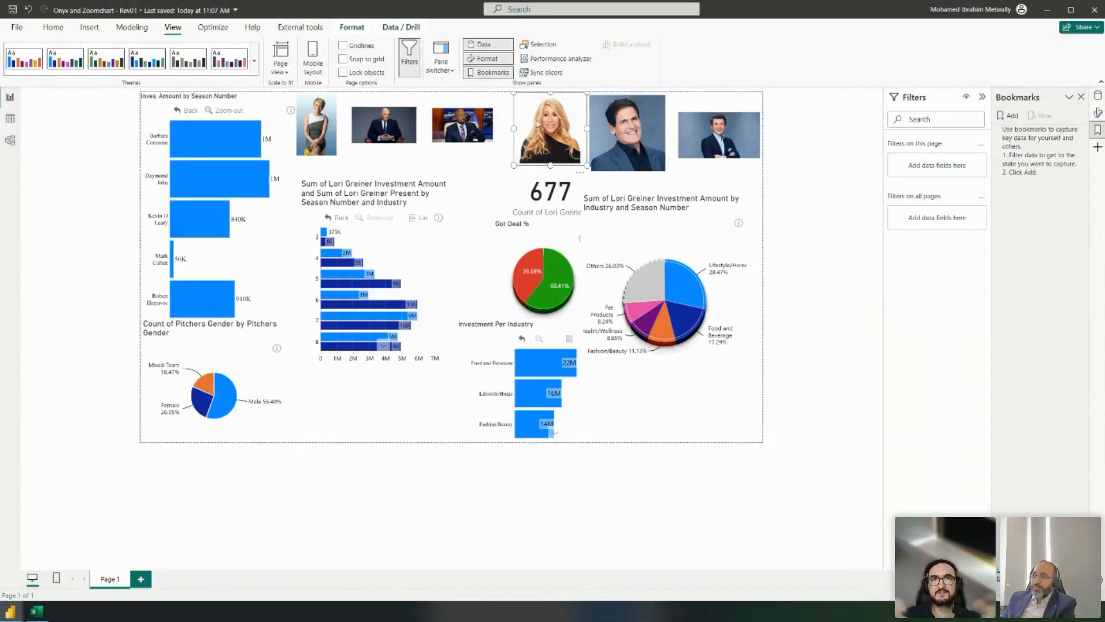
pyautogui.click(659, 432)
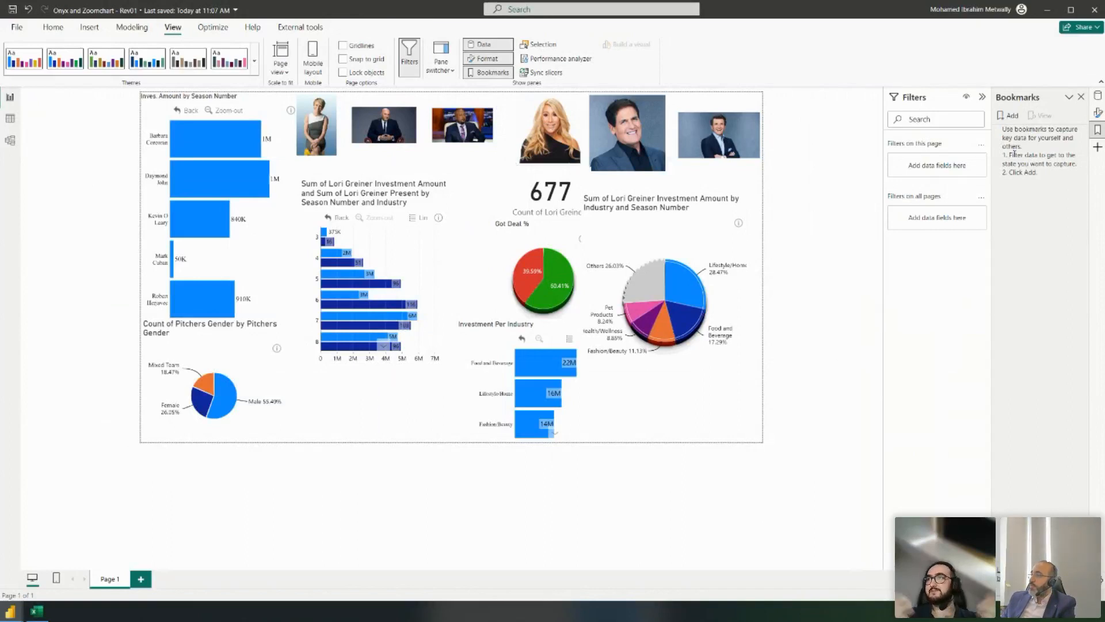
pyautogui.click(1098, 97)
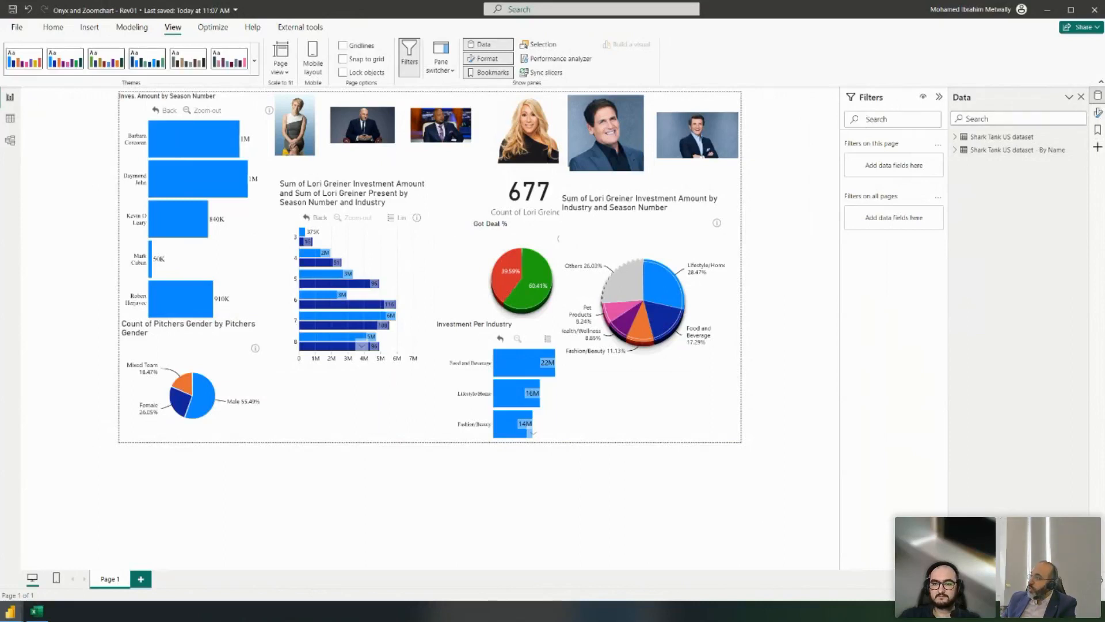
pyautogui.click(1098, 112)
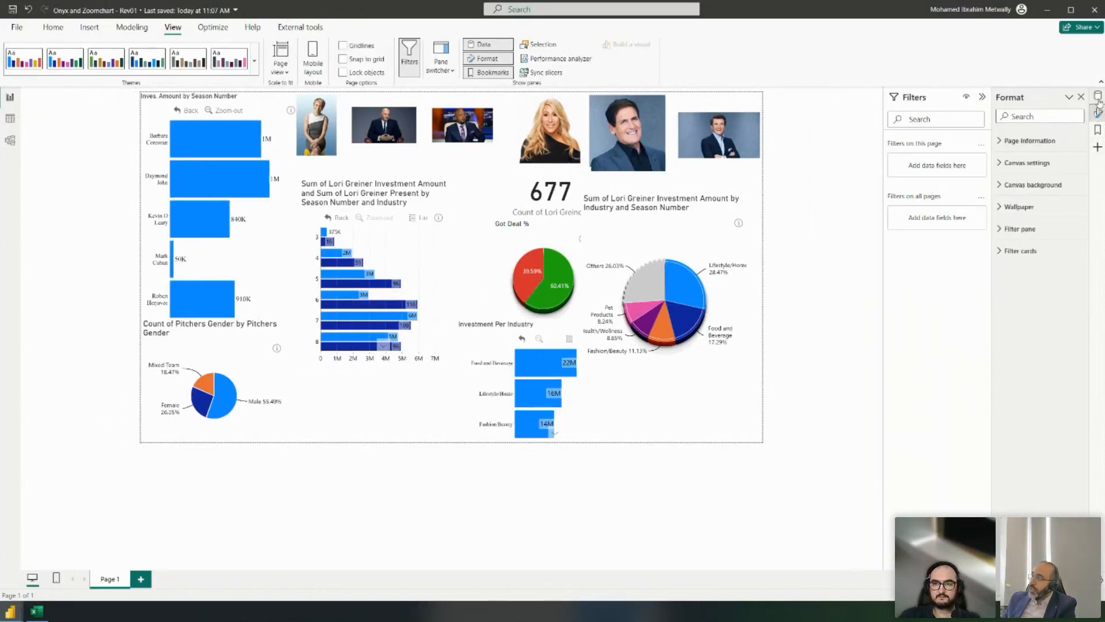
pyautogui.click(1098, 97)
pyautogui.click(1097, 113)
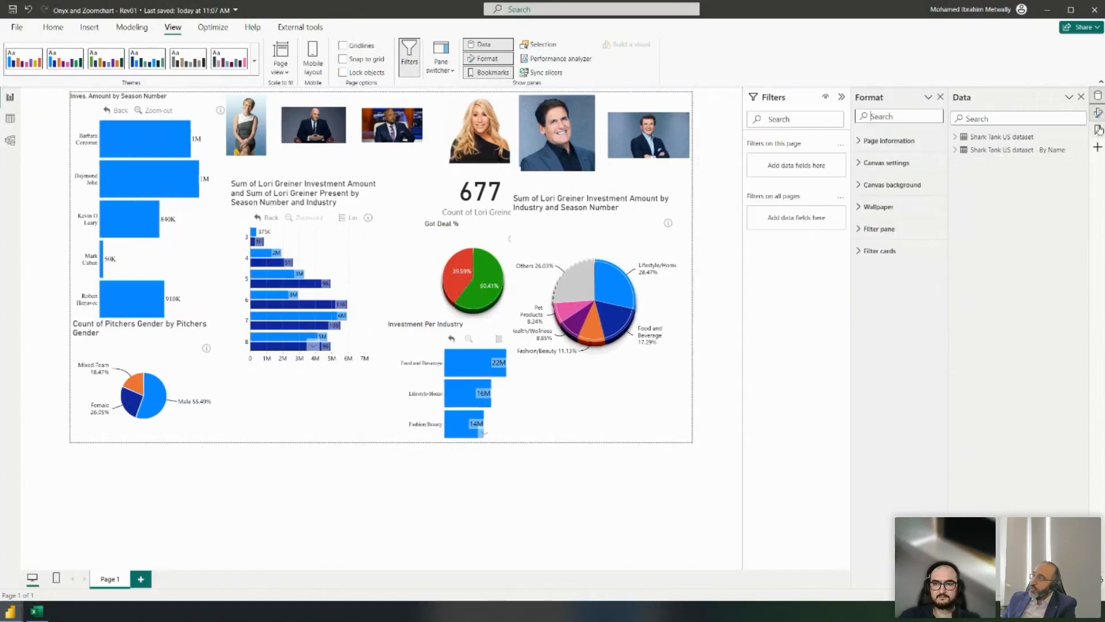
pyautogui.click(1098, 130)
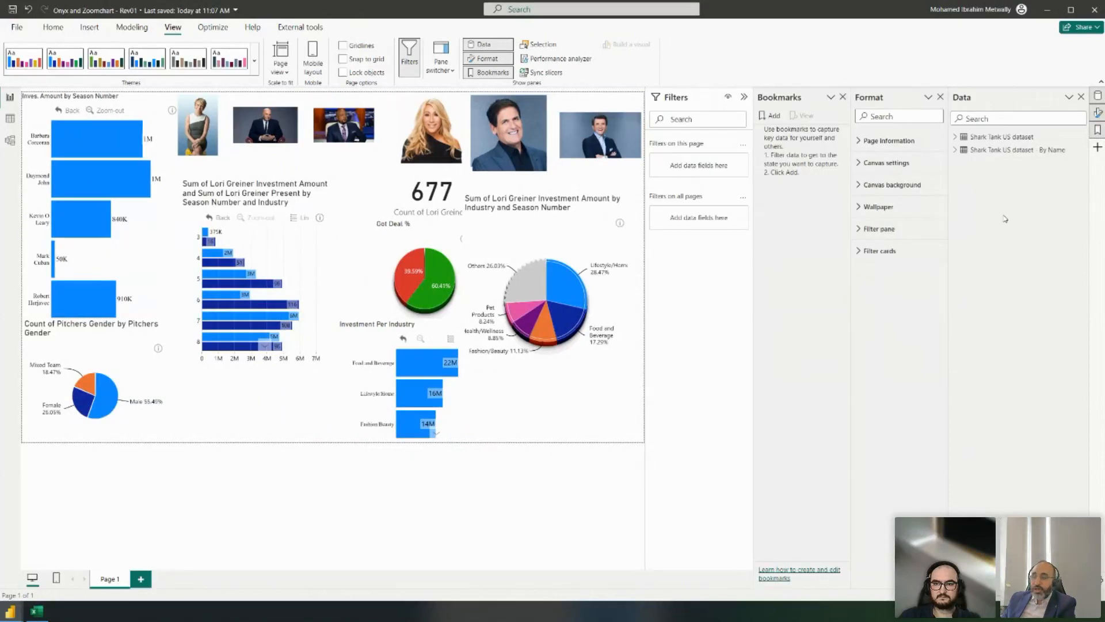
pyautogui.click(1098, 114)
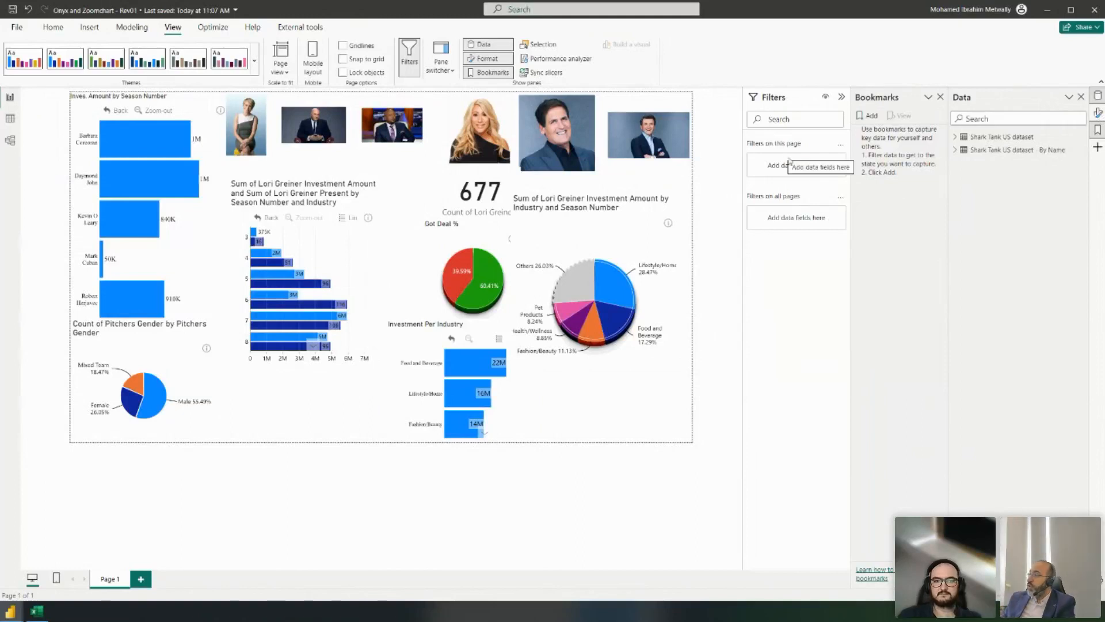
pyautogui.click(1099, 128)
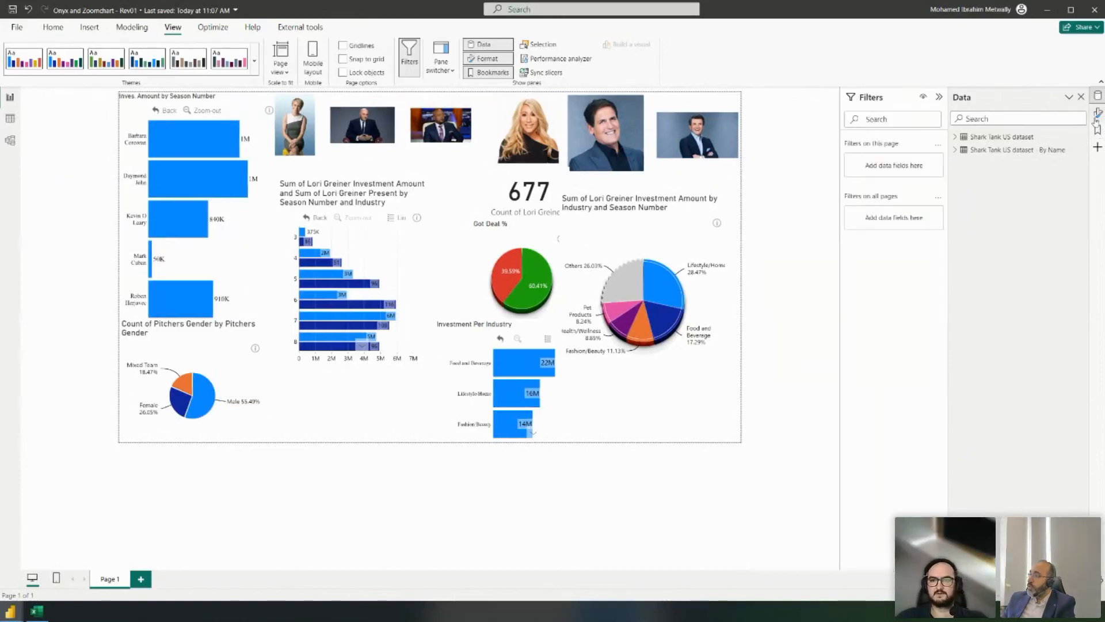
# - Select the Lori Greiner image and settle on the Filters and Data panes with Bookmarks closed
pyautogui.click(1098, 95)
pyautogui.click(1098, 113)
pyautogui.click(1098, 129)
pyautogui.click(1099, 96)
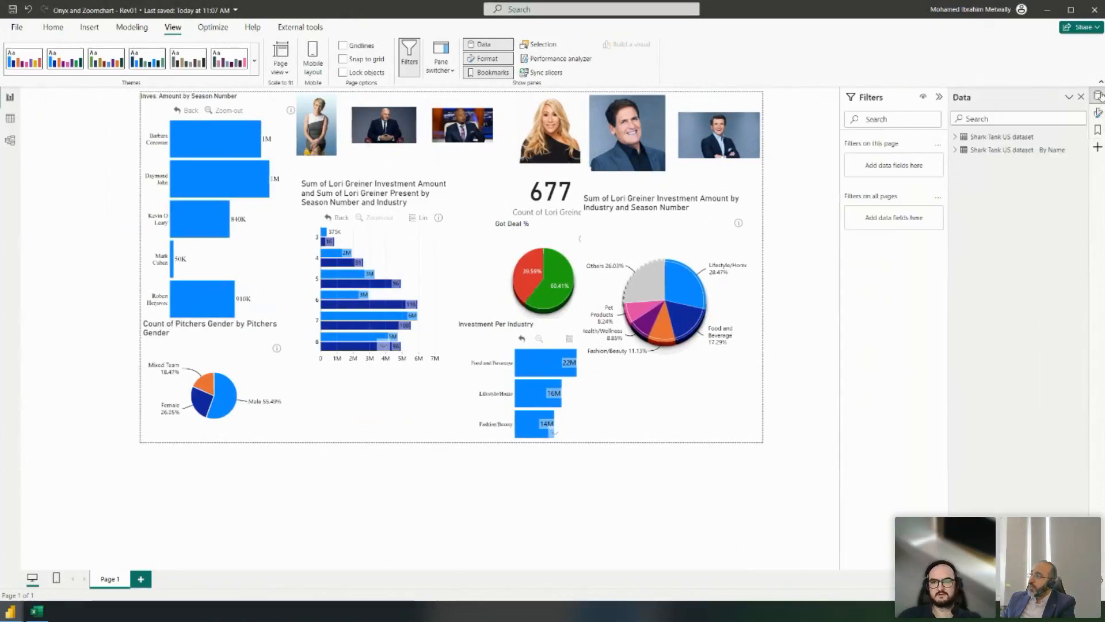
pyautogui.click(1098, 131)
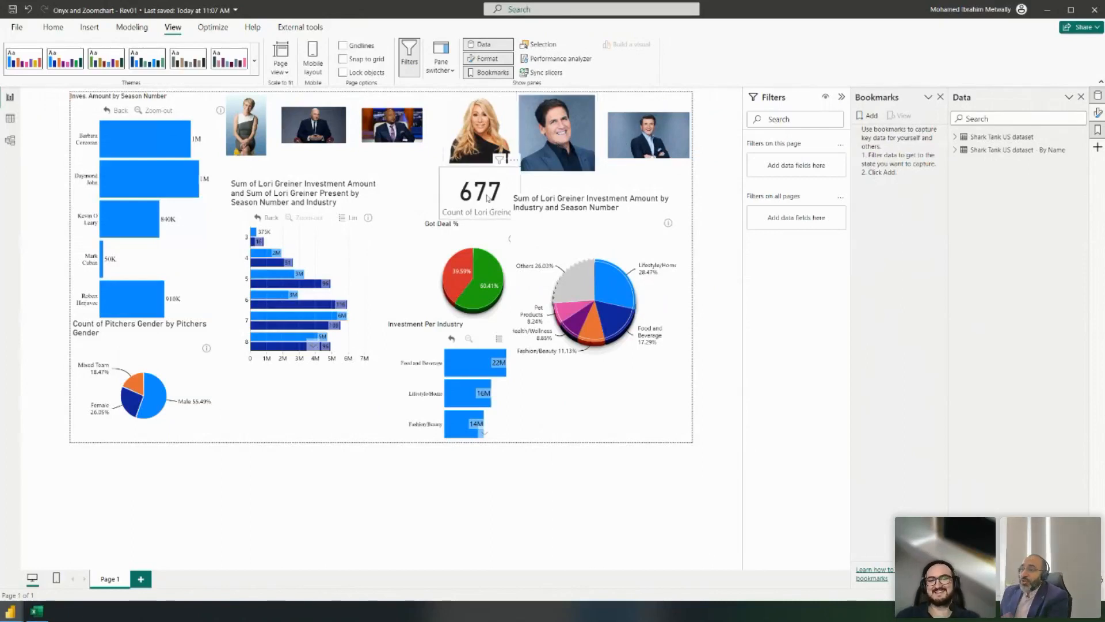
pyautogui.click(482, 141)
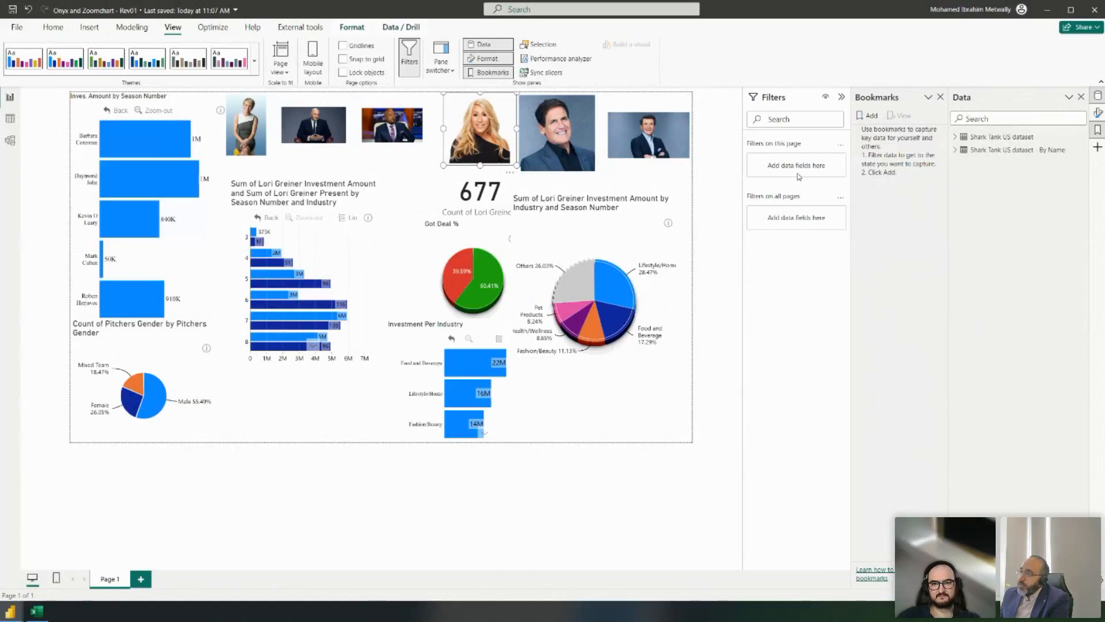
pyautogui.click(1097, 97)
pyautogui.click(1097, 97)
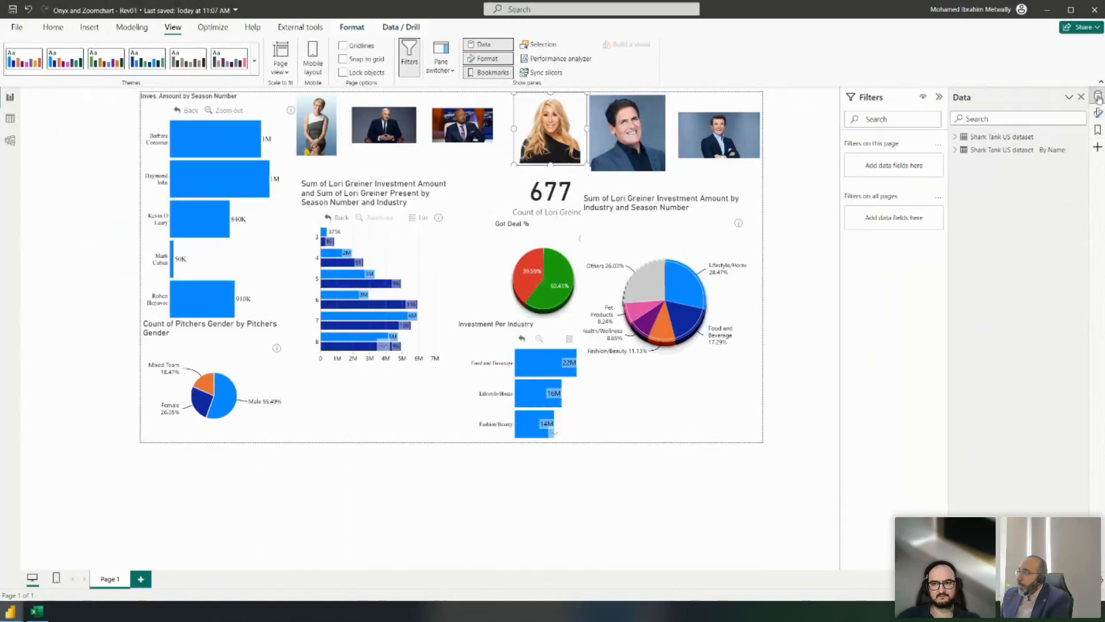
# - Filter the page to Lori Greiner Present is 1 using basic filtering
pyautogui.click(965, 150)
pyautogui.scroll(-3, 1036, 357)
pyautogui.moveTo(1037, 378); pyautogui.dragTo(895, 173)
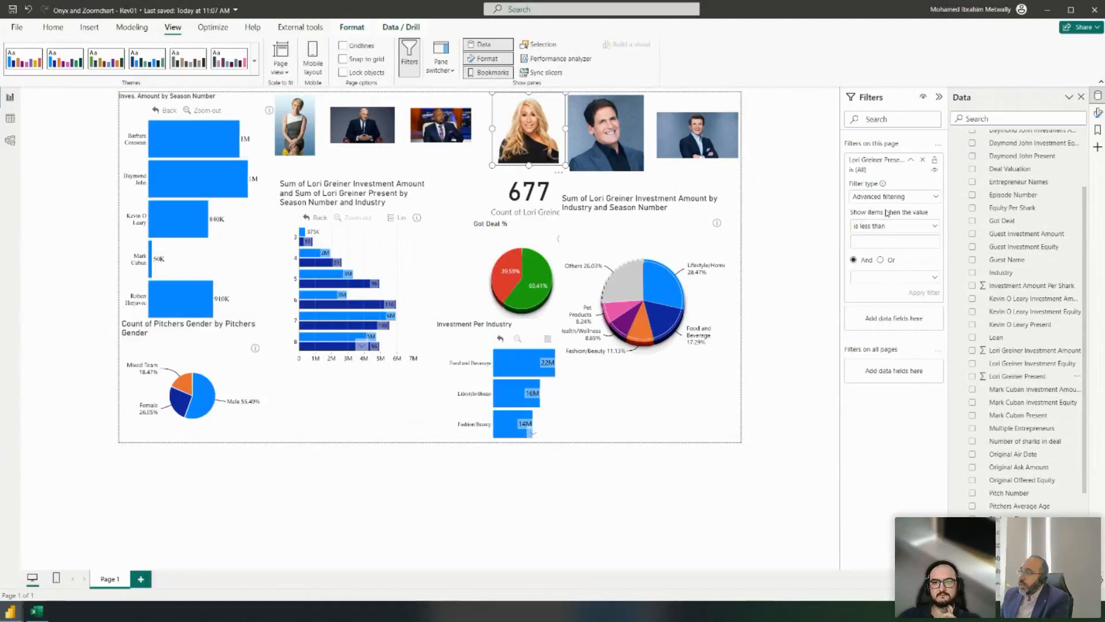
pyautogui.click(891, 196)
pyautogui.click(890, 225)
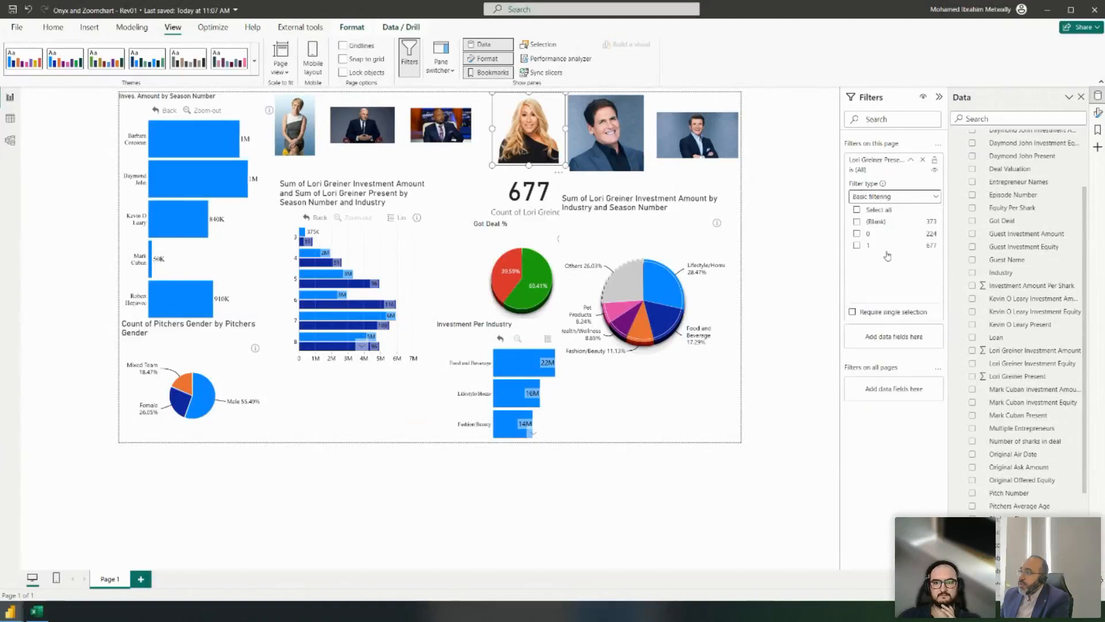
pyautogui.click(857, 245)
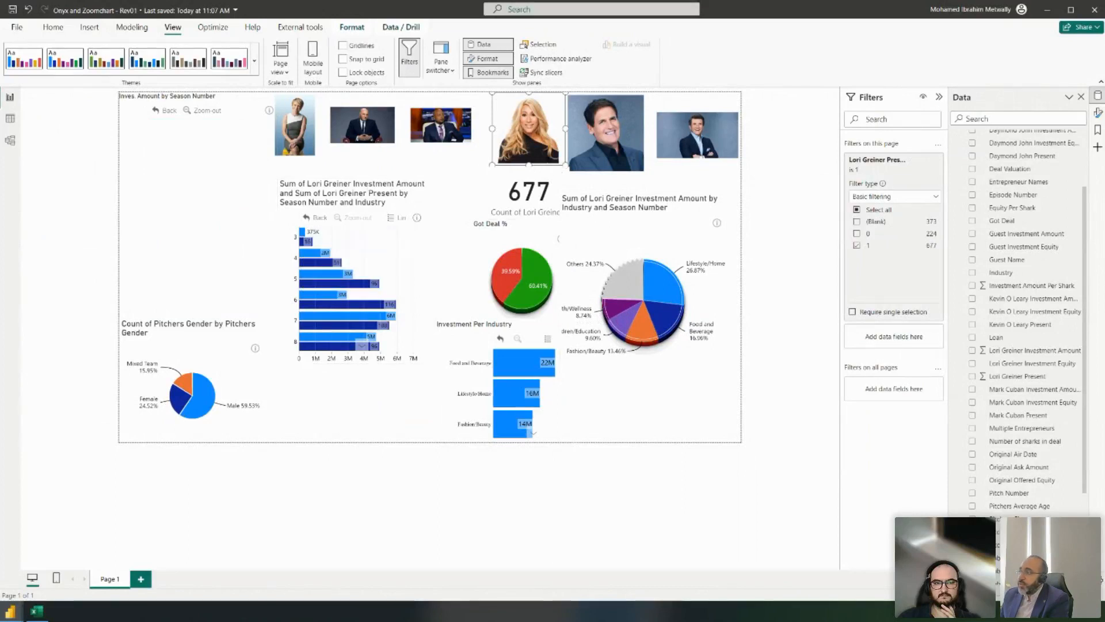
# - Zoom the top-left investment chart out to all seasons, keeping the Lori Greiner filter applied
pyautogui.click(1098, 113)
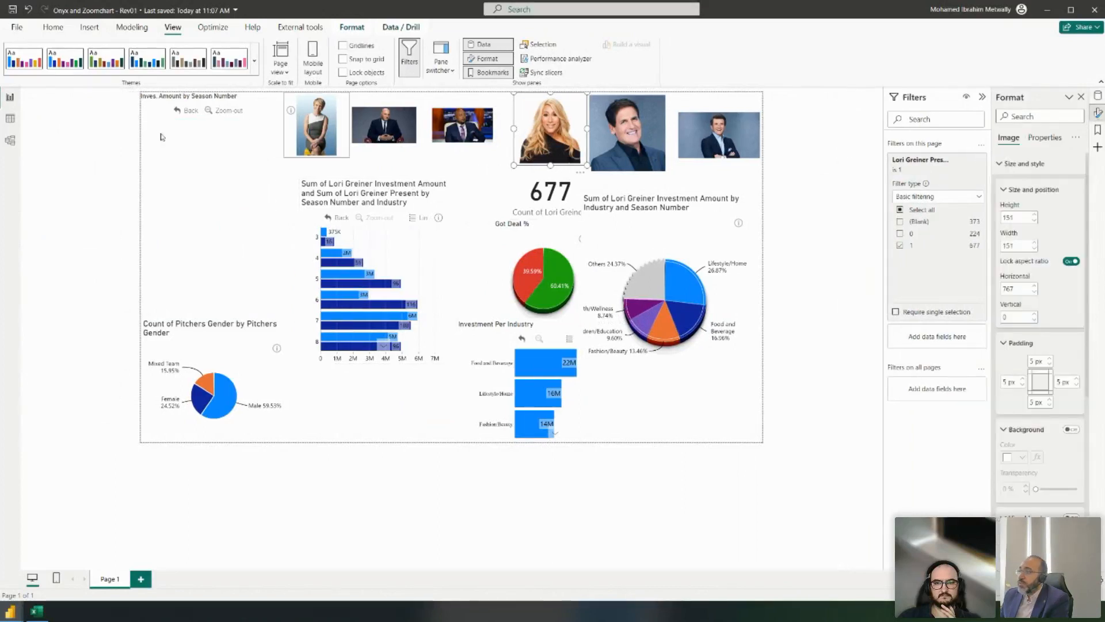
pyautogui.click(155, 112)
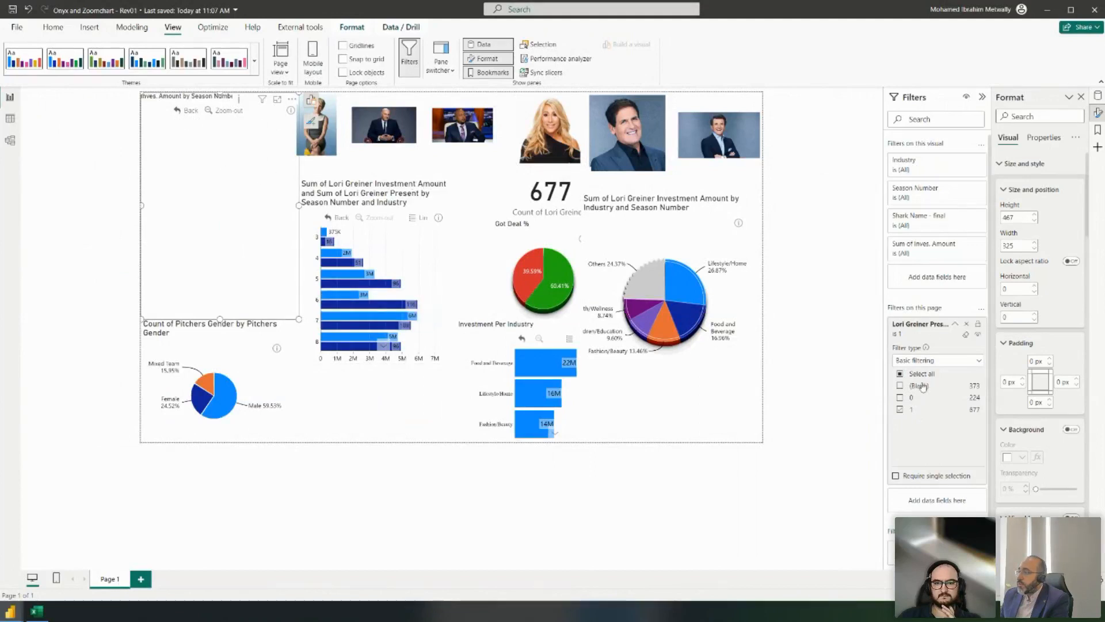
pyautogui.click(901, 410)
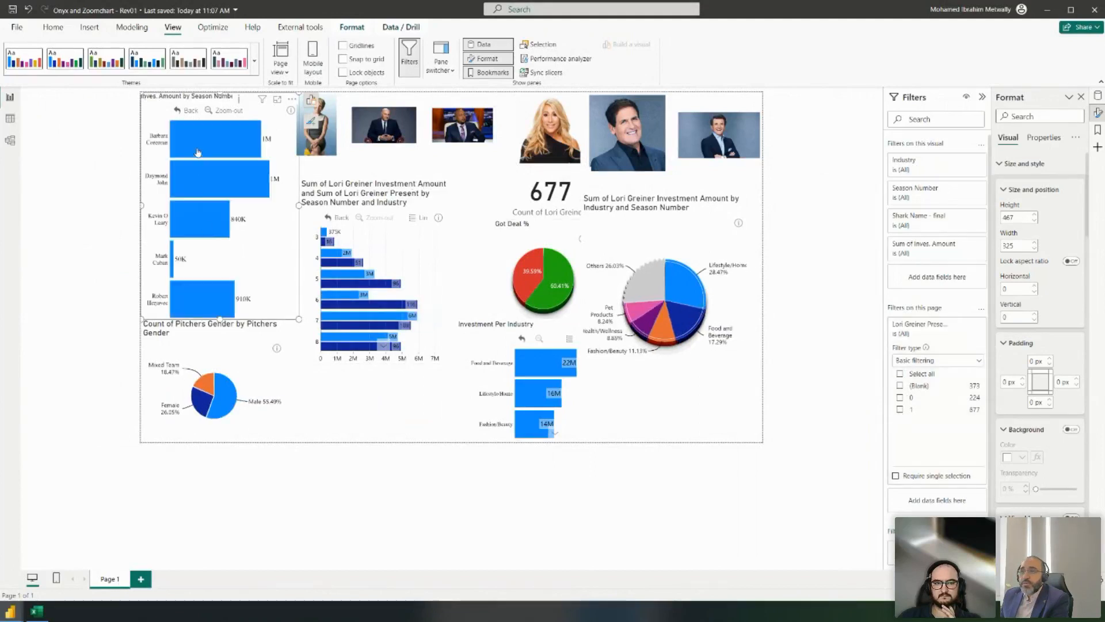
pyautogui.click(215, 111)
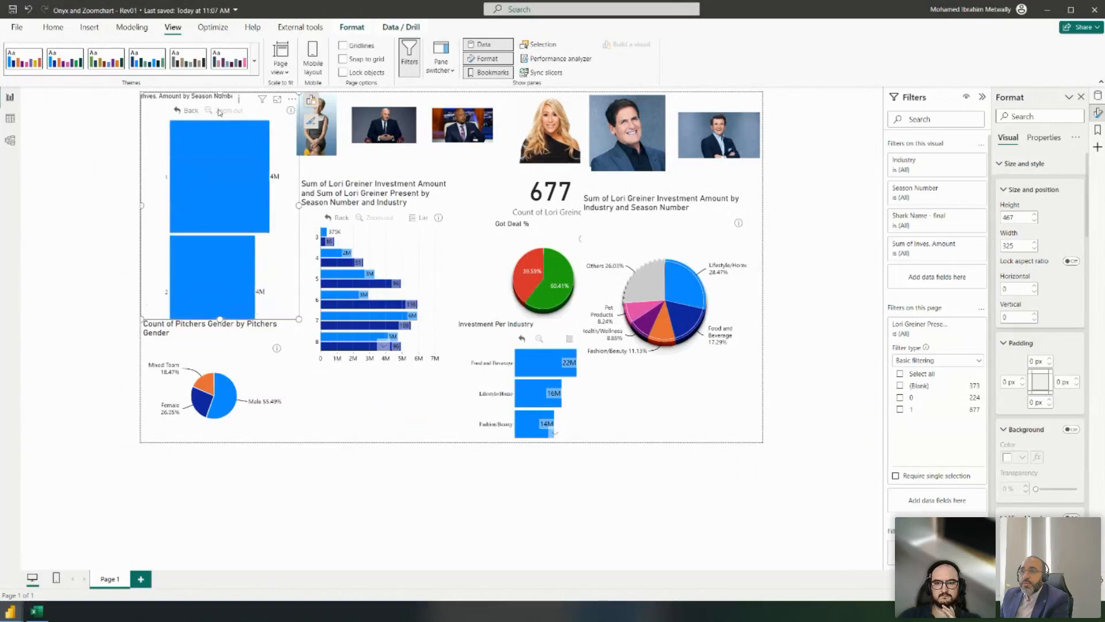
pyautogui.click(914, 410)
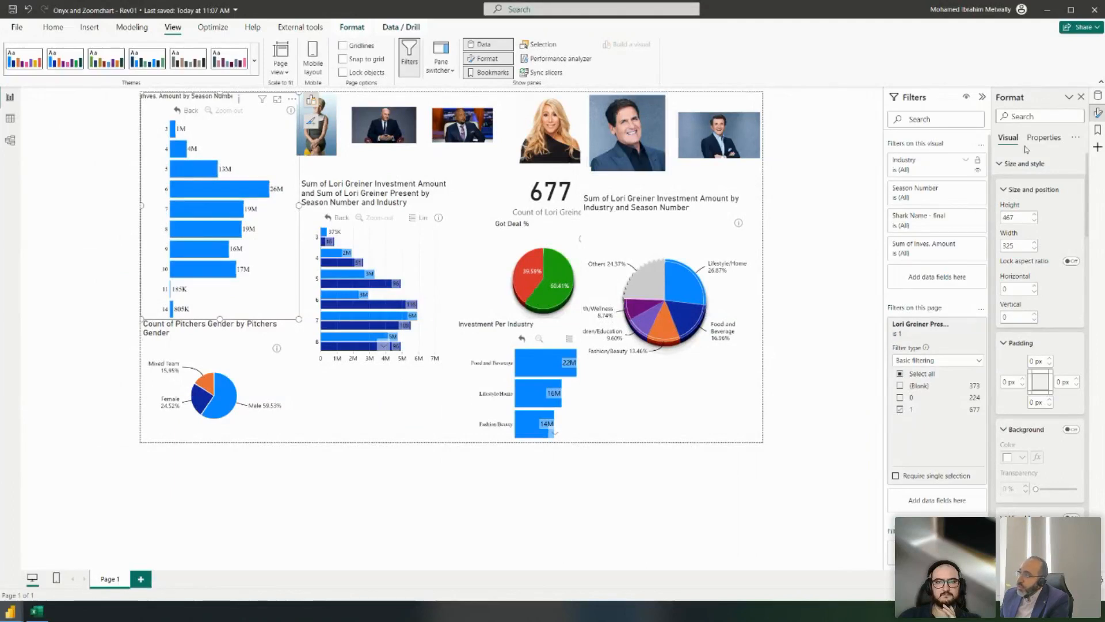
# - Save the Lori-filtered page as a bookmark named Lori
pyautogui.click(1098, 131)
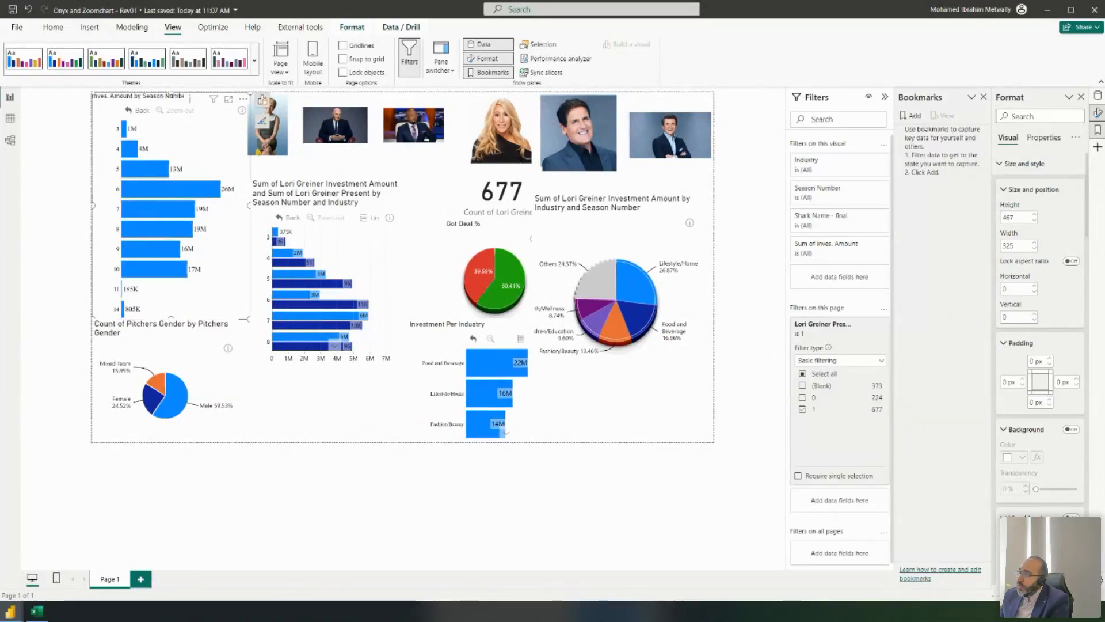
pyautogui.click(908, 116)
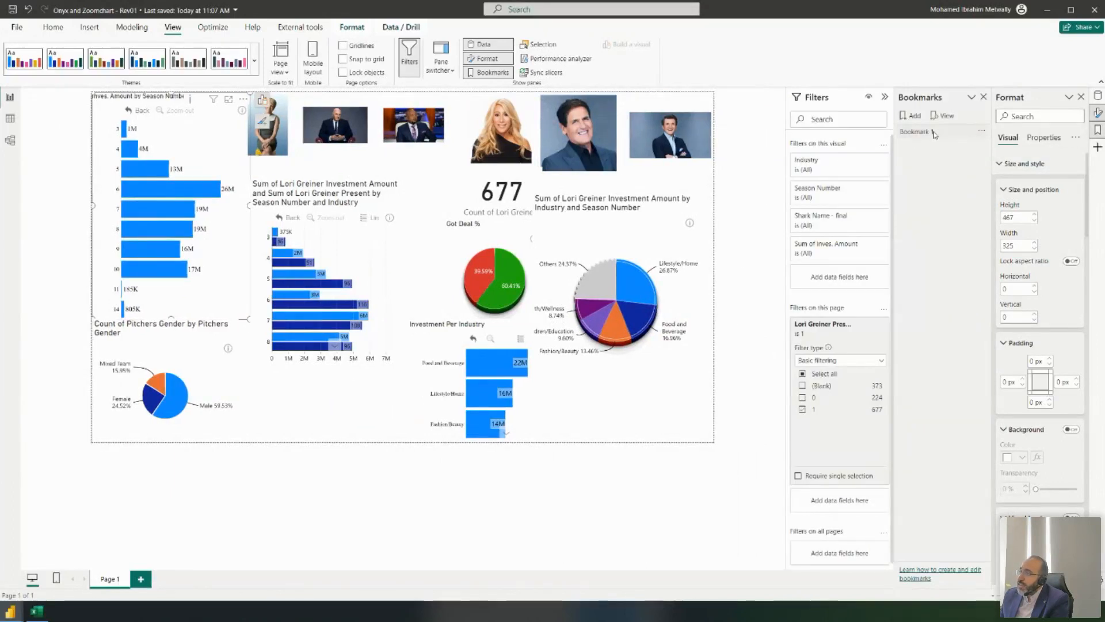
pyautogui.click(980, 136)
pyautogui.click(1002, 154)
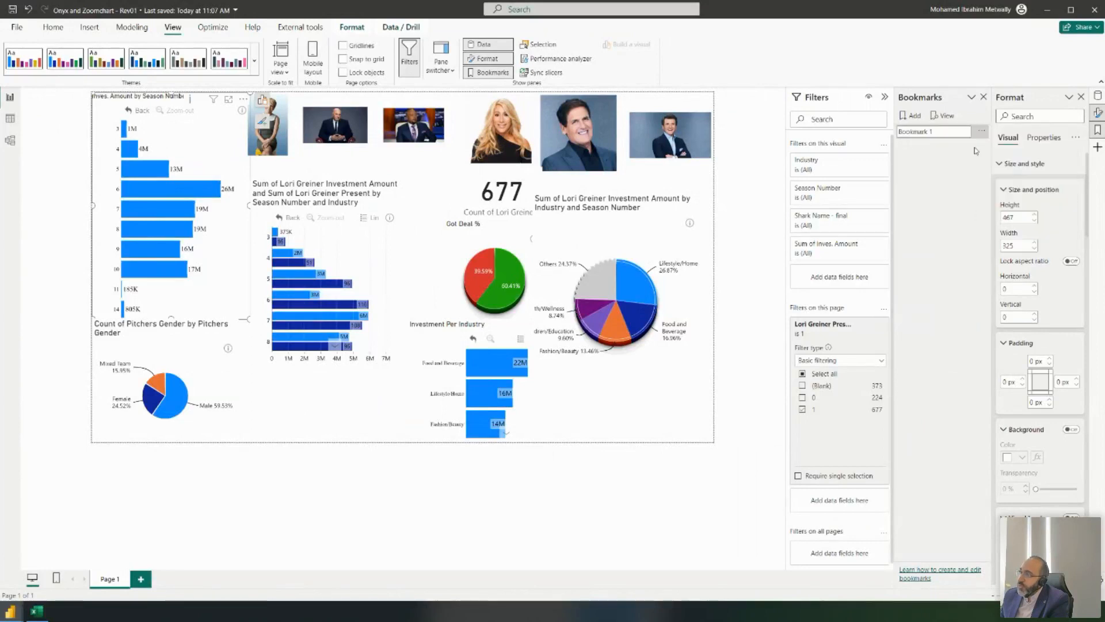
pyautogui.write('Lori')
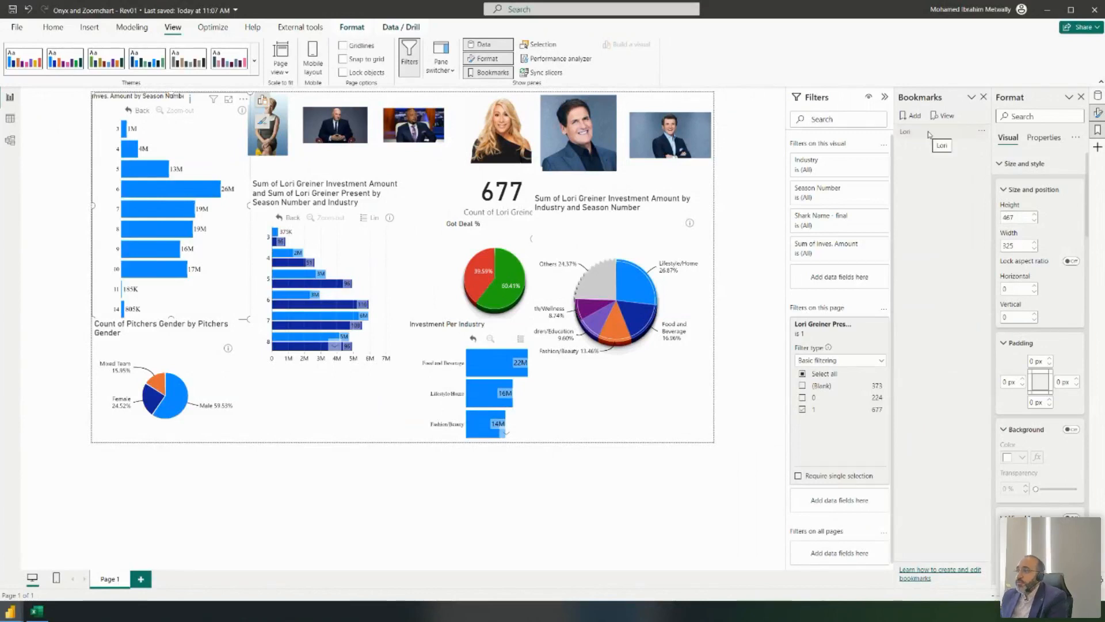
pyautogui.click(931, 174)
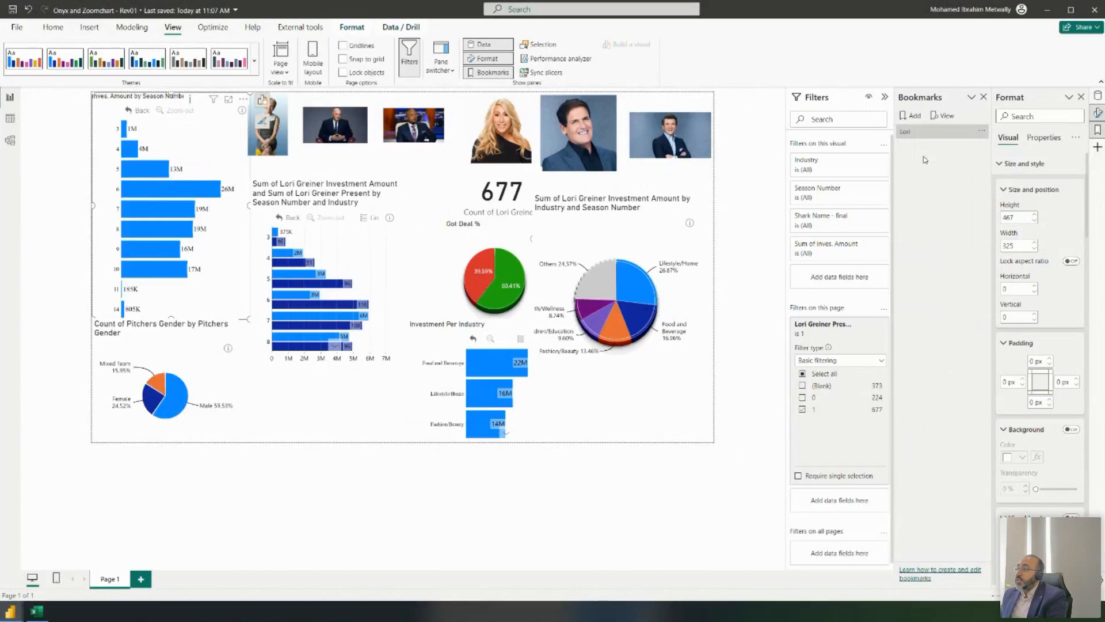
# - Clear the Lori Greiner filter and save the unfiltered page as a bookmark named Reset
pyautogui.click(804, 410)
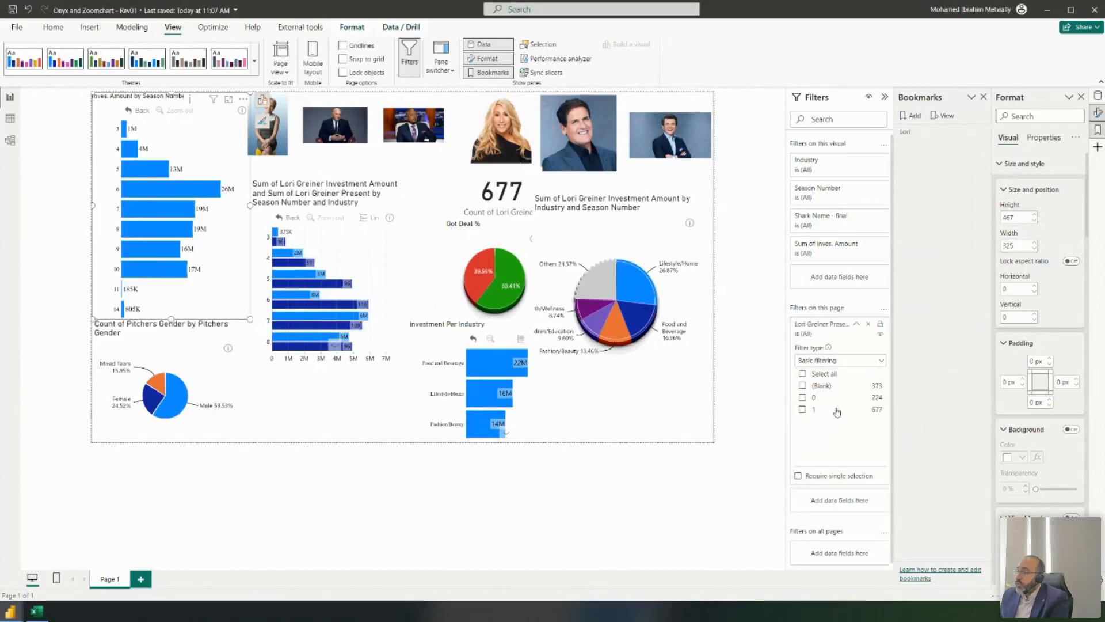
pyautogui.click(916, 117)
pyautogui.doubleClick(925, 146)
pyautogui.write('Ro')
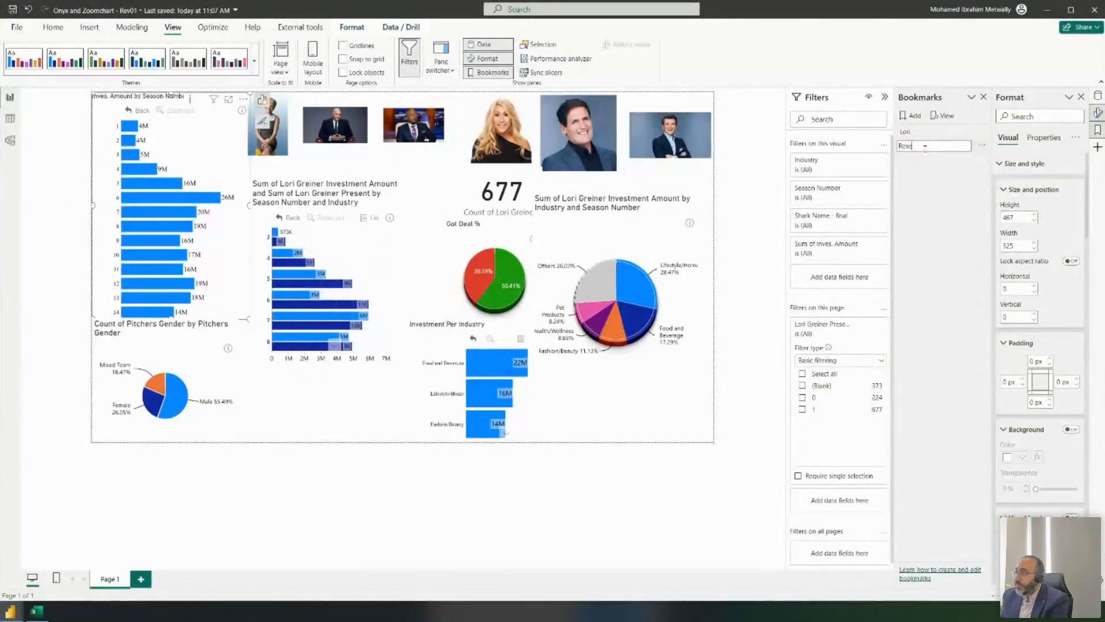
pyautogui.press('Return')
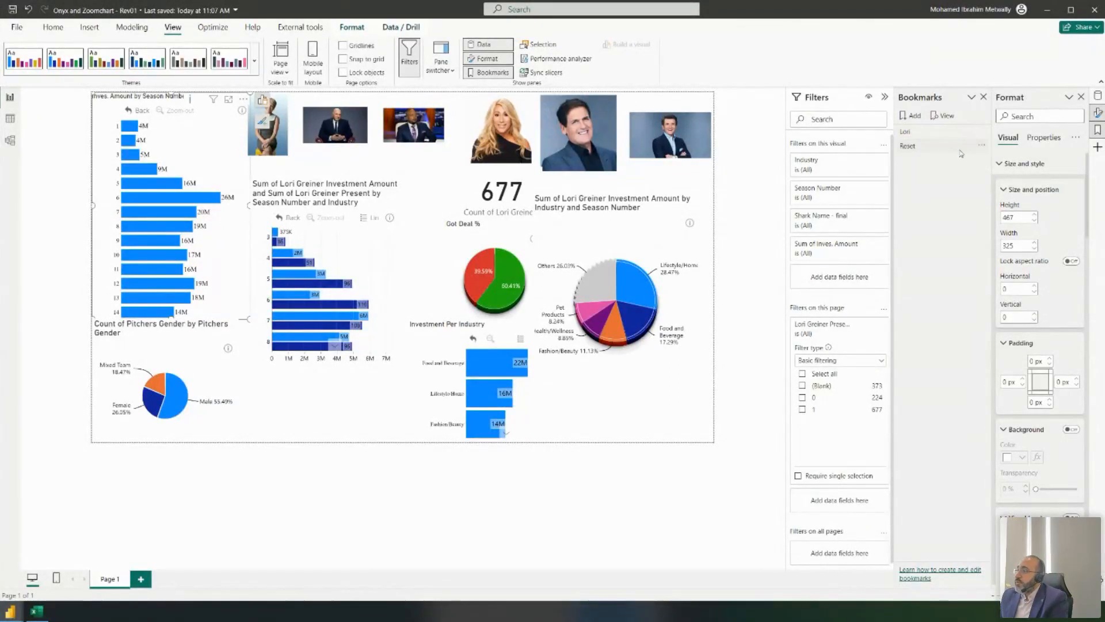
# - Test by switching between the Lori and Reset bookmarks, ending on Reset
pyautogui.click(933, 144)
pyautogui.click(921, 133)
pyautogui.click(927, 146)
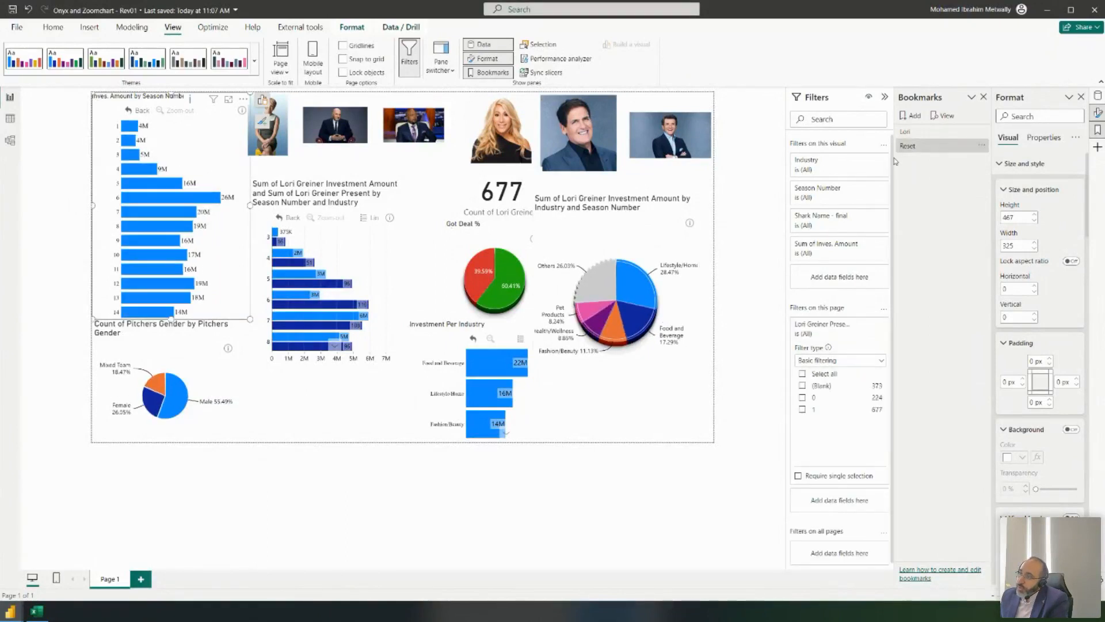
pyautogui.click(931, 133)
pyautogui.click(931, 146)
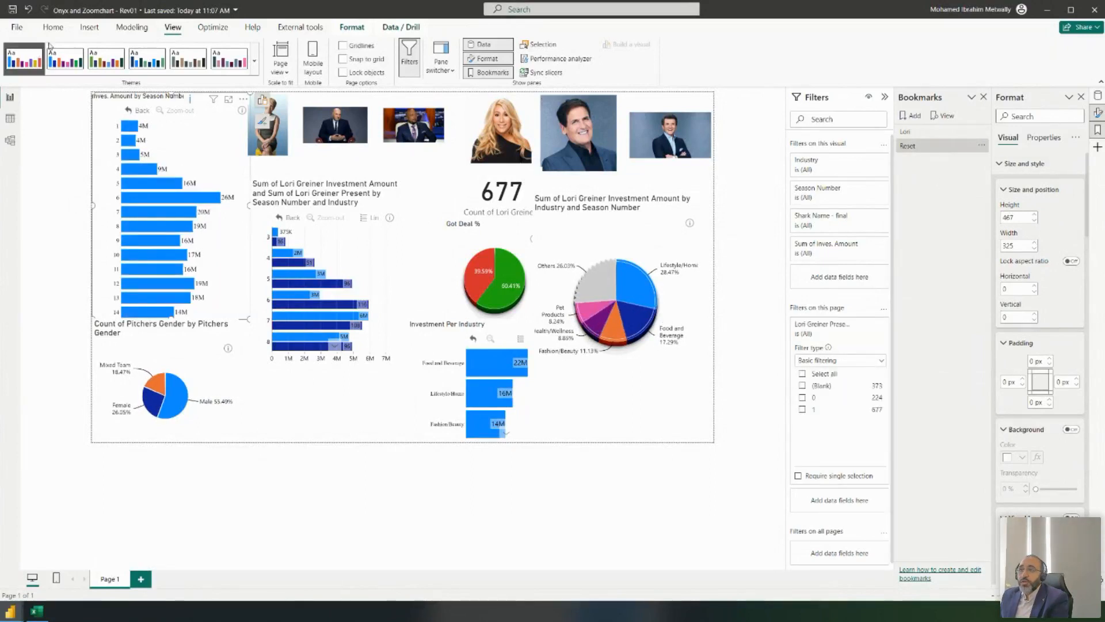
pyautogui.click(89, 28)
pyautogui.click(540, 72)
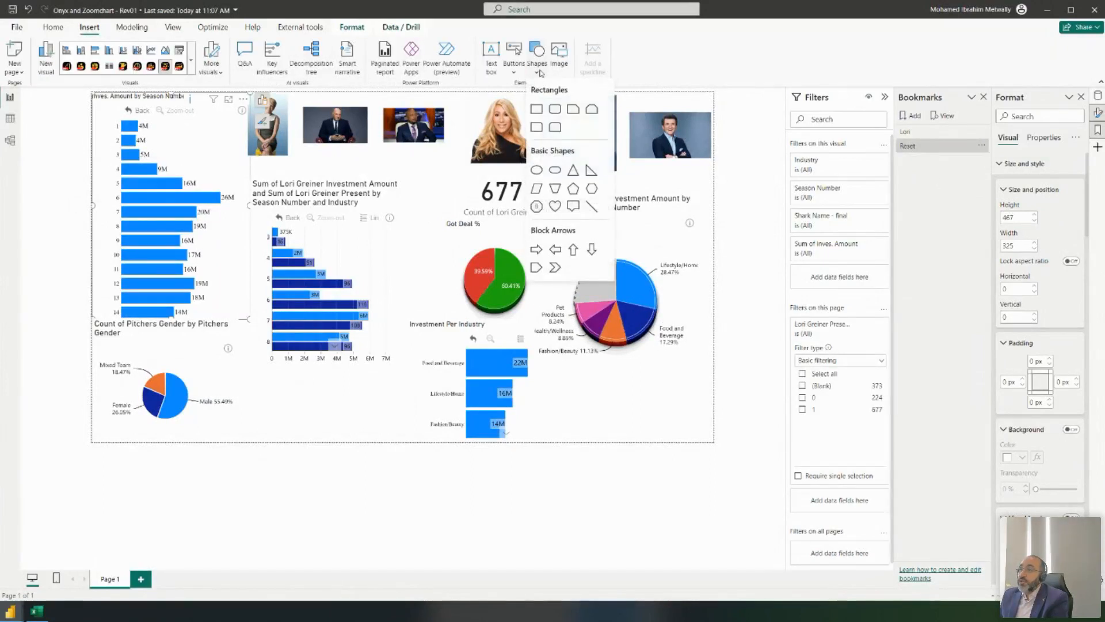
pyautogui.click(537, 127)
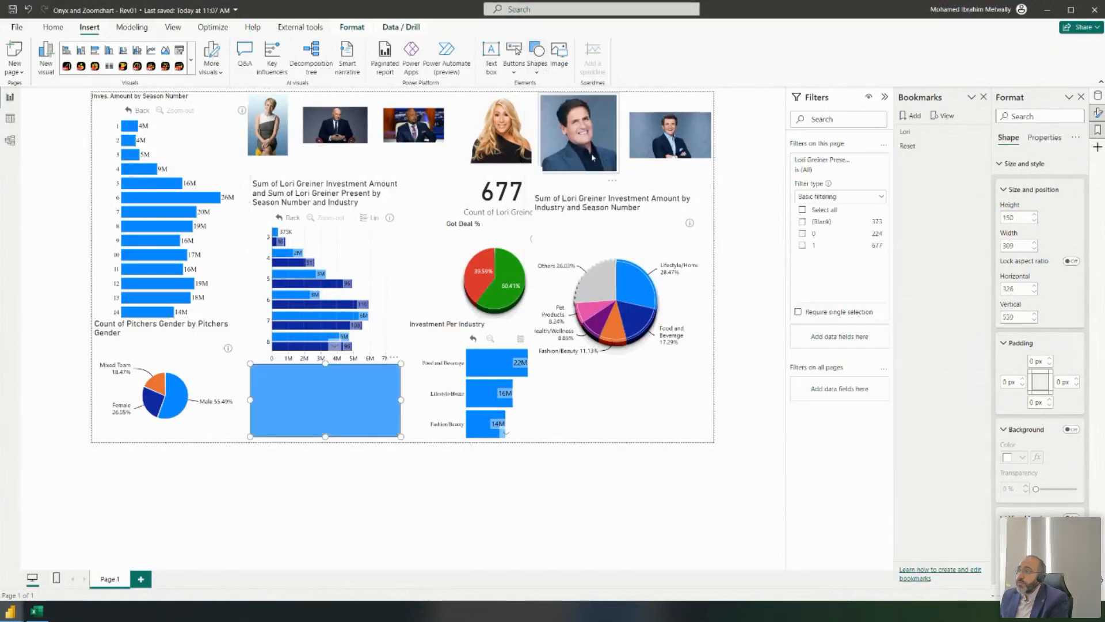
pyautogui.moveTo(312, 415); pyautogui.dragTo(529, 146)
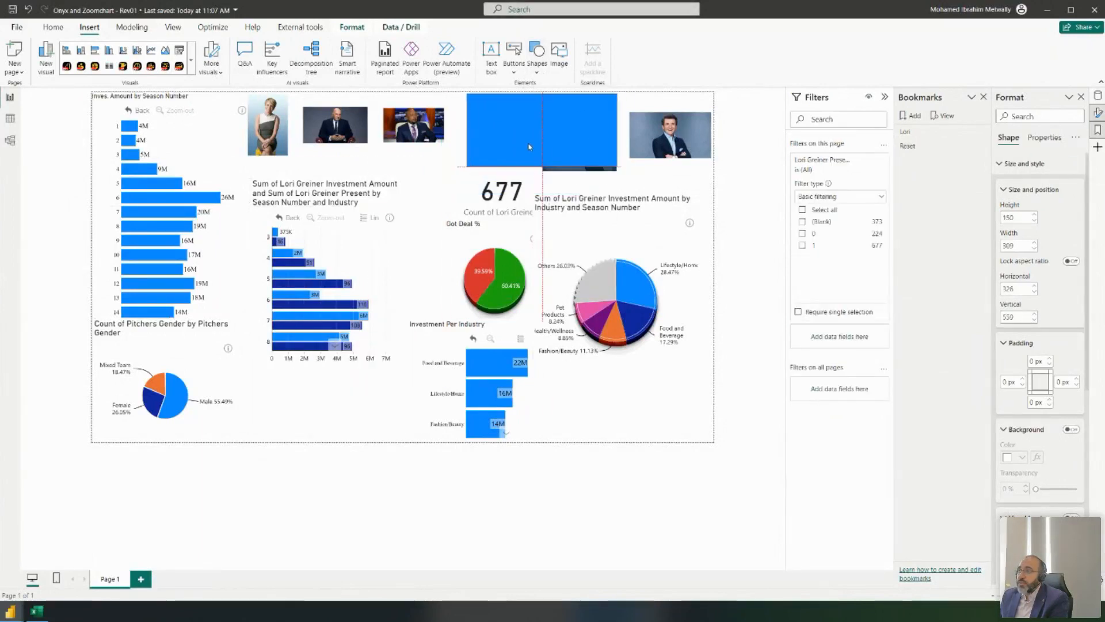
pyautogui.moveTo(618, 166); pyautogui.dragTo(537, 164)
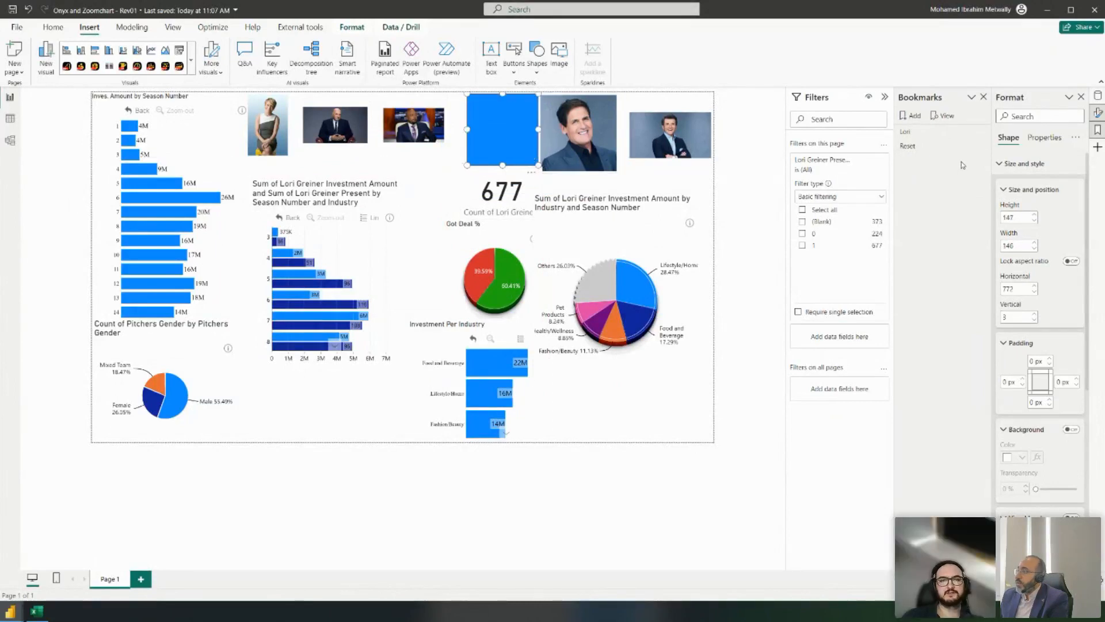
pyautogui.press('Delete')
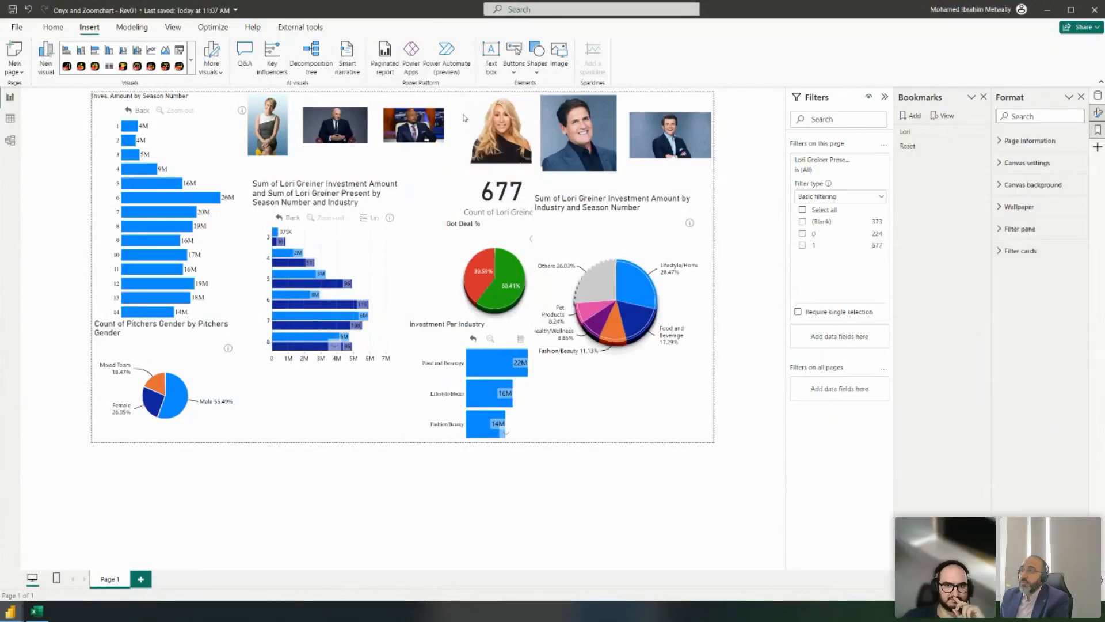
# - Give Lori Greiner's photo a Bookmark action pointing to Lori, then test it on the canvas
pyautogui.click(502, 135)
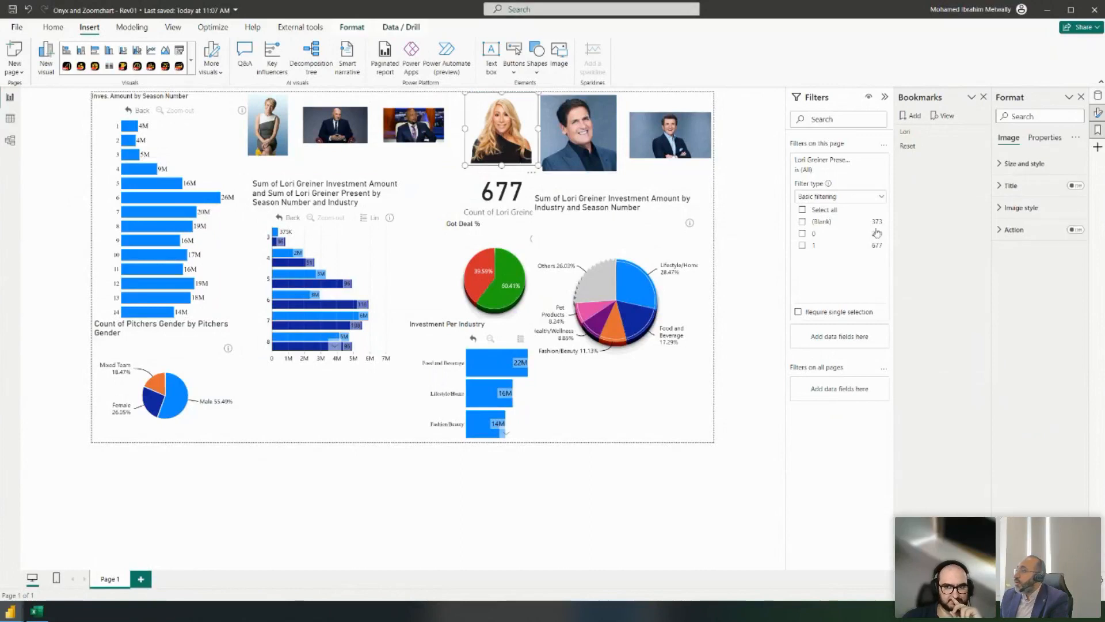
pyautogui.click(1030, 229)
pyautogui.click(1073, 230)
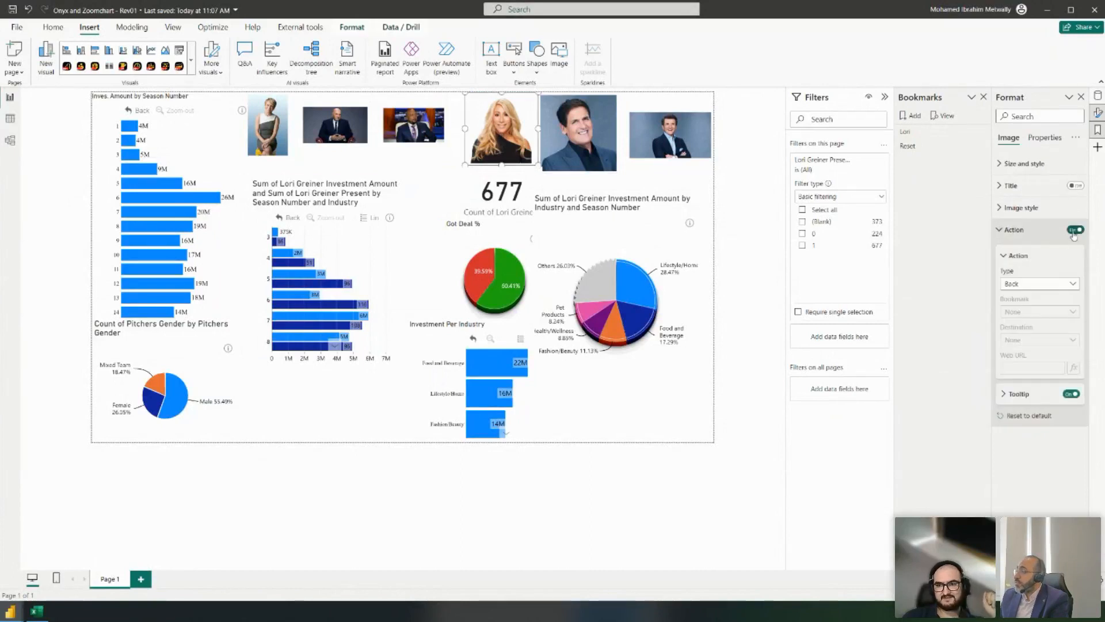
pyautogui.click(1039, 284)
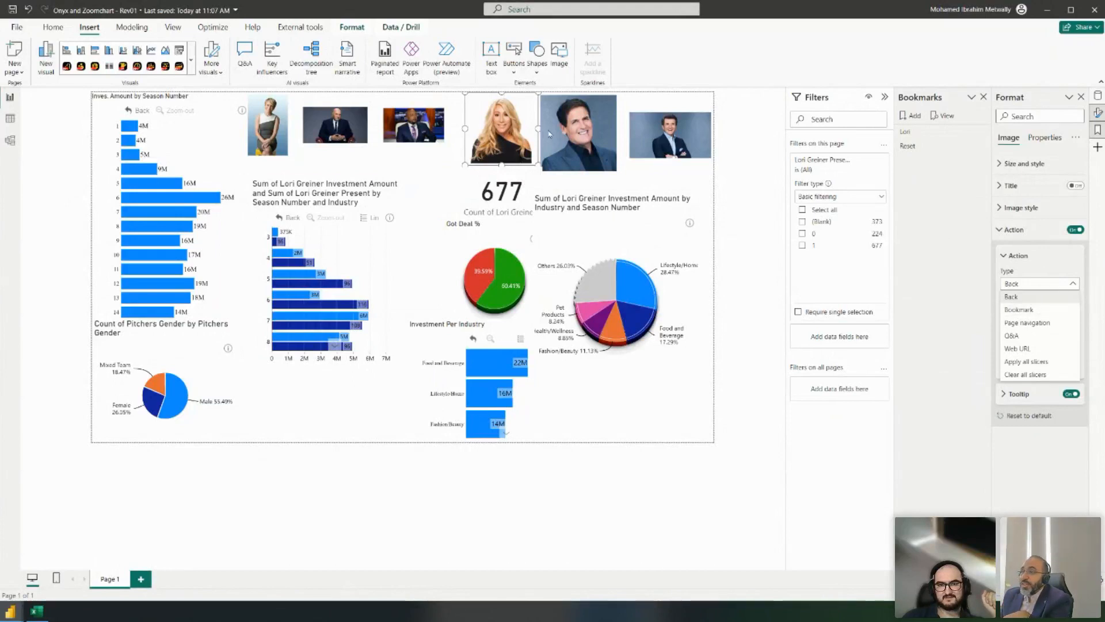
pyautogui.click(1033, 310)
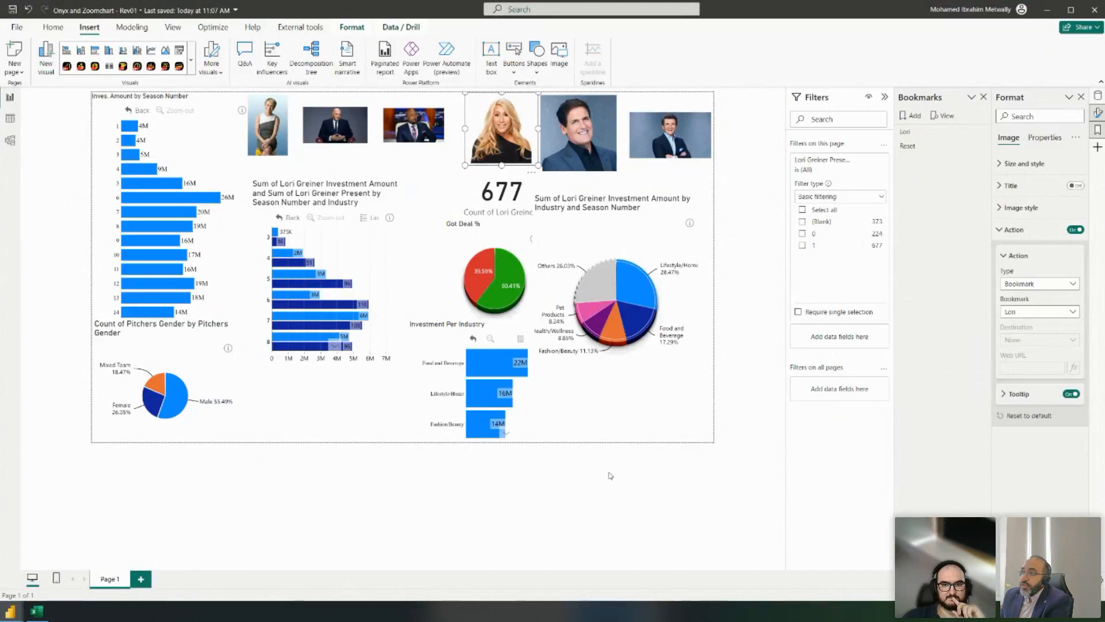
pyautogui.click(609, 496)
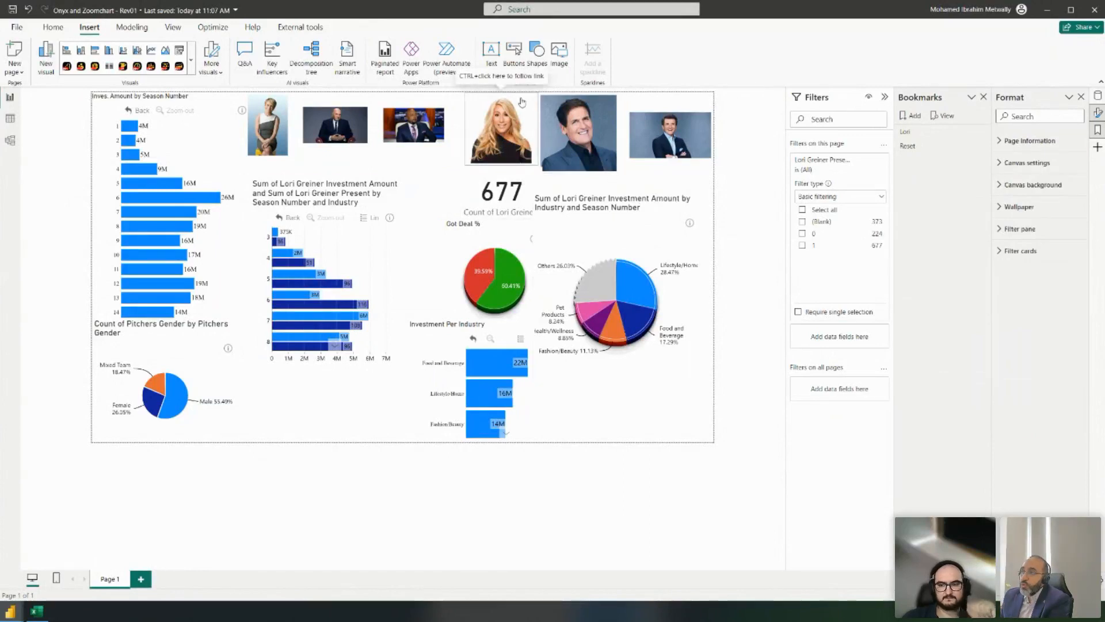
pyautogui.keyDown('ctrl'); pyautogui.click(506, 135); pyautogui.keyUp('ctrl')
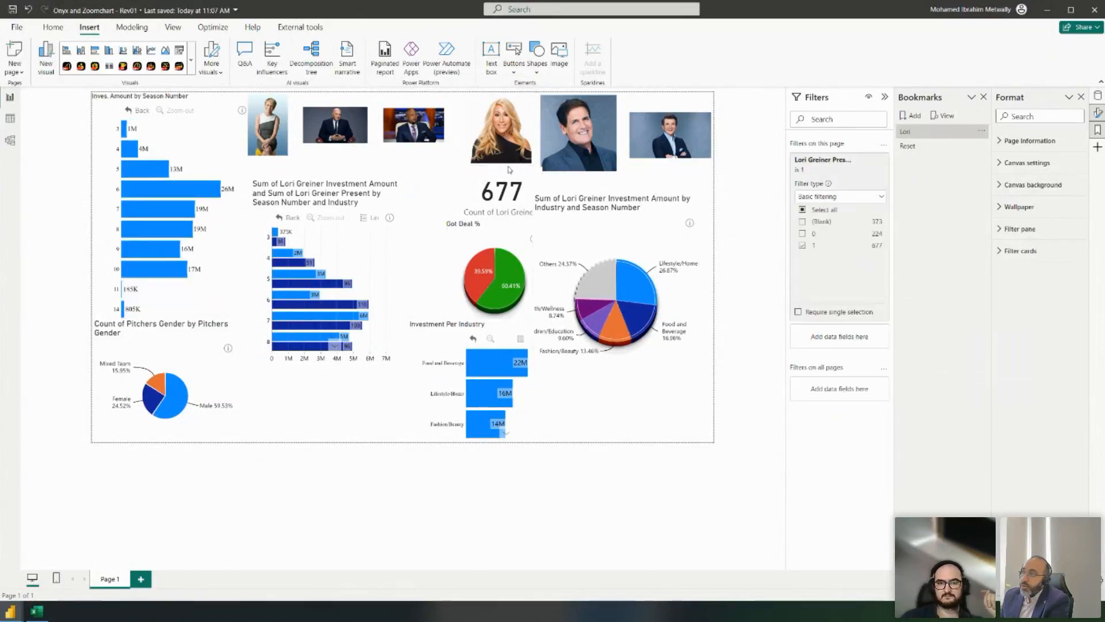
# - Check the shark image folder, then apply the Reset bookmark and open the Data pane
pyautogui.click(590, 126)
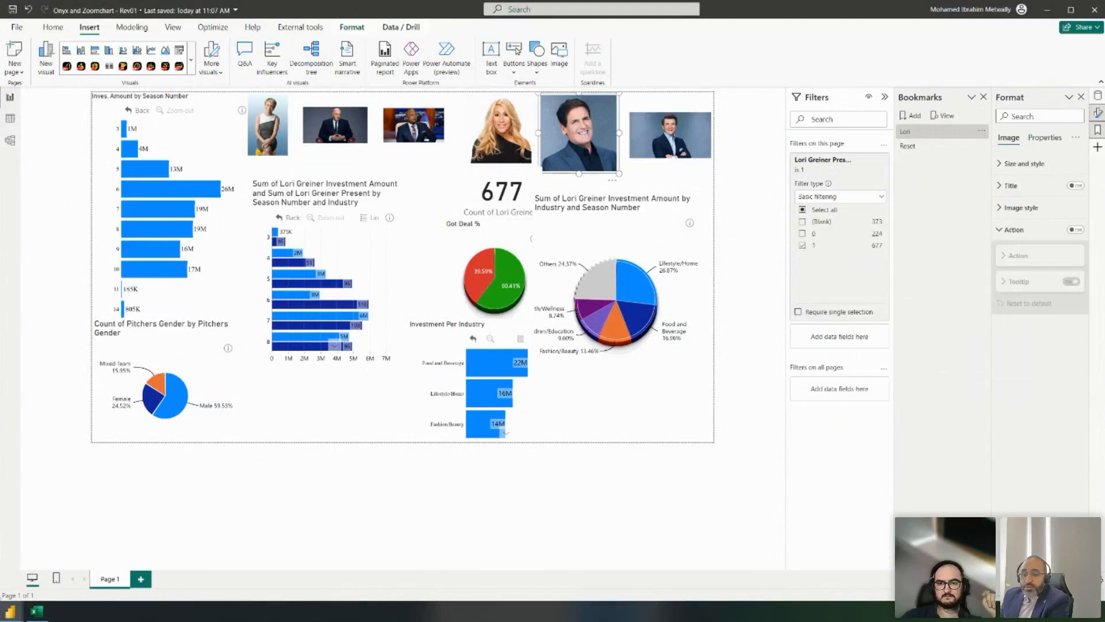
pyautogui.hotkey('alt', 'Tab')
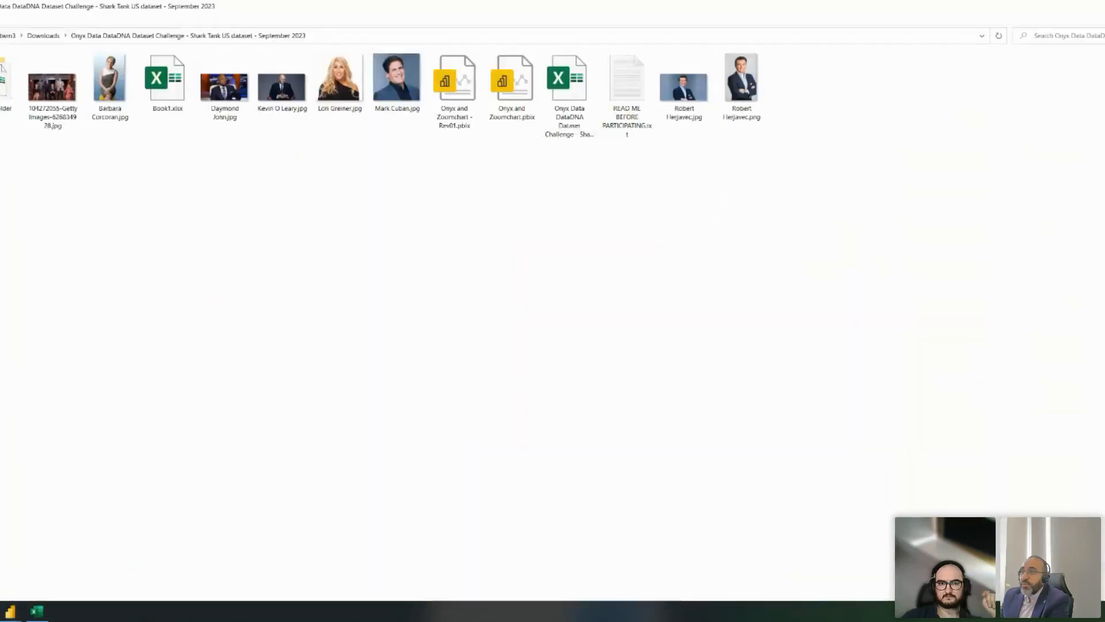
pyautogui.click(11, 613)
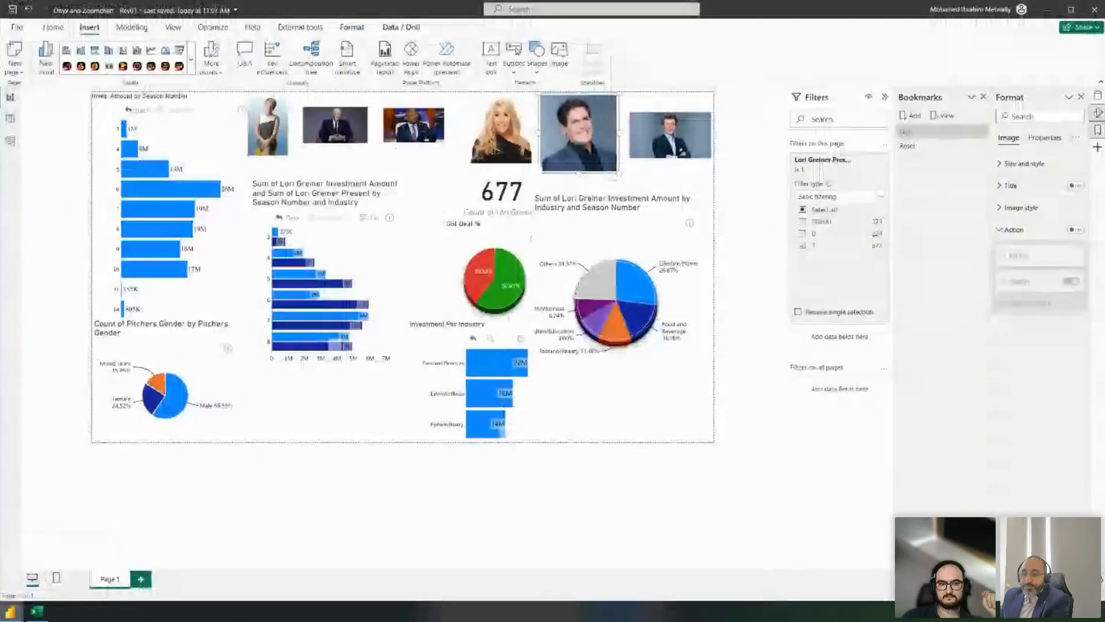
pyautogui.click(709, 249)
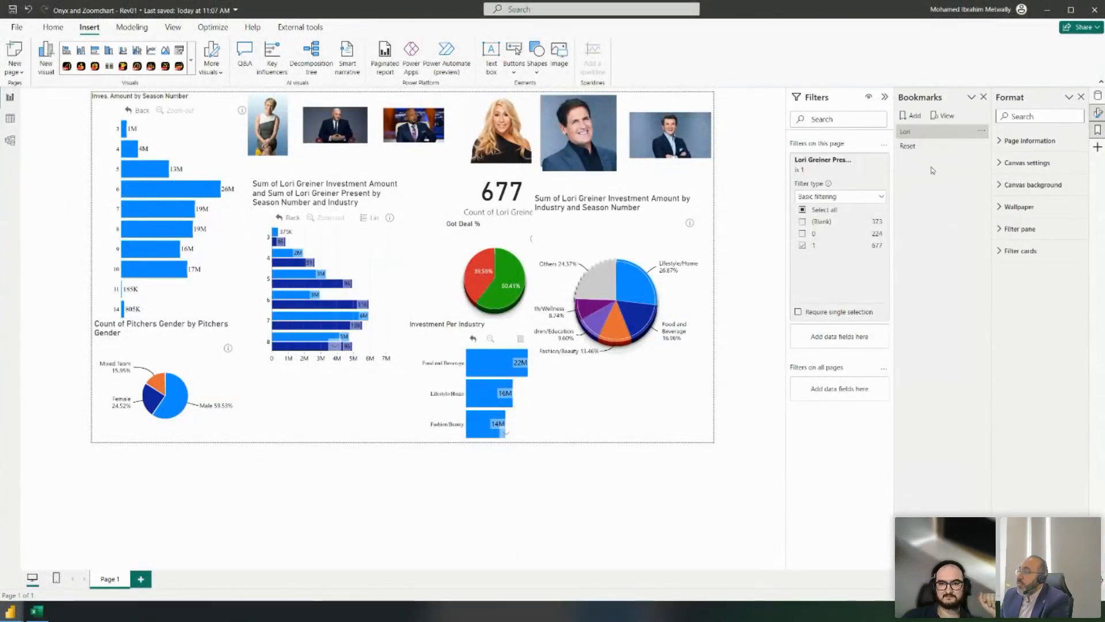
pyautogui.click(918, 147)
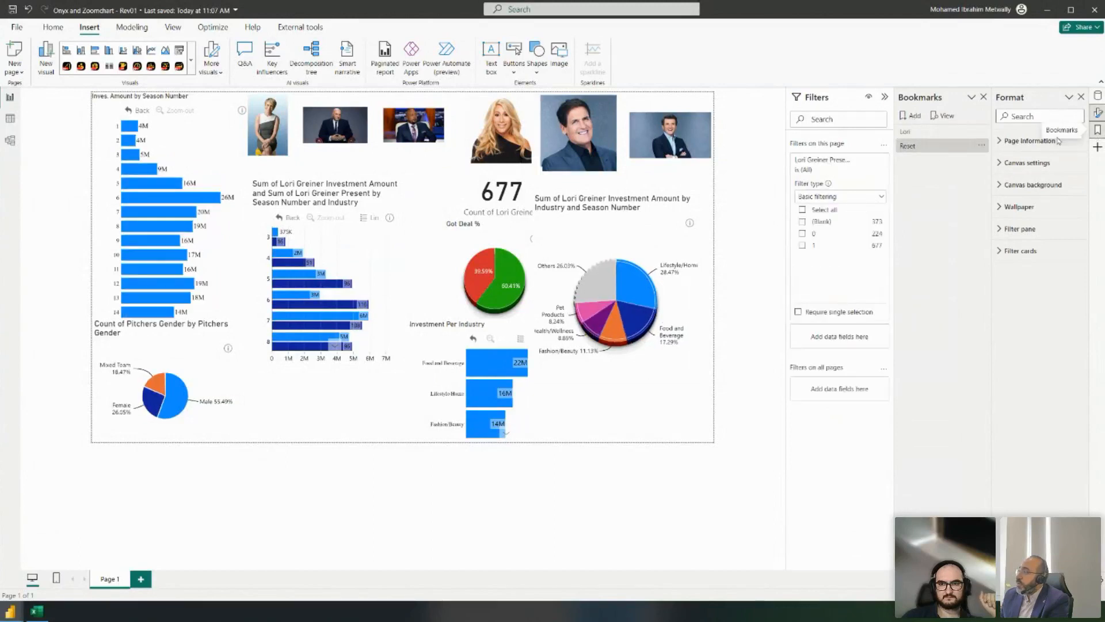
pyautogui.click(1097, 97)
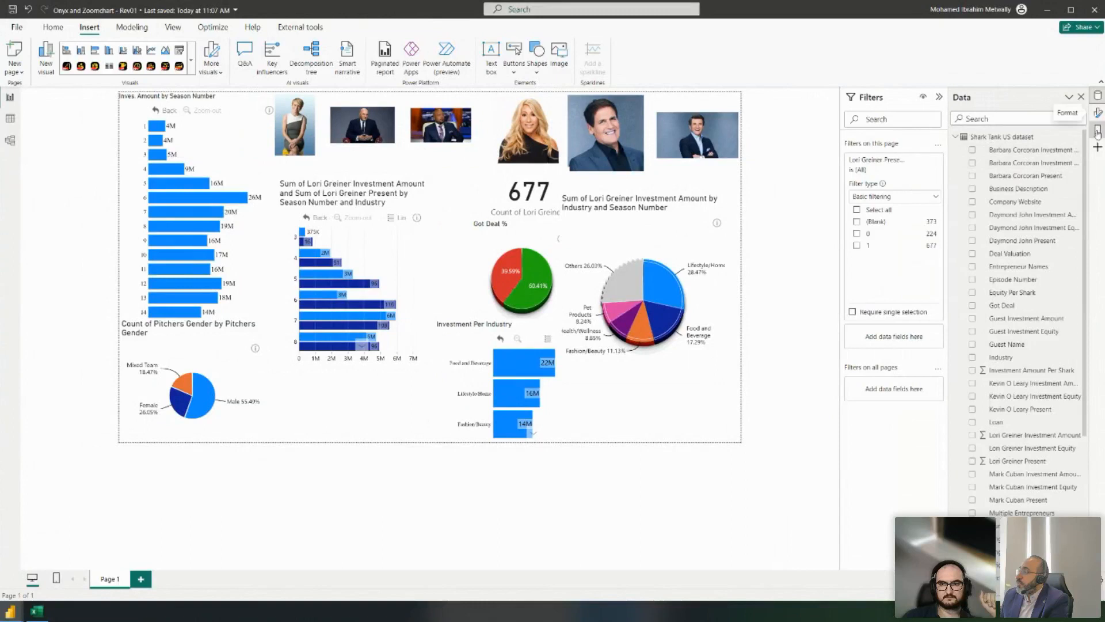
# - Add Mark Cuban Present as a basic page filter set to 1
pyautogui.scroll(-3, 986, 237)
pyautogui.scroll(-2, 1032, 288)
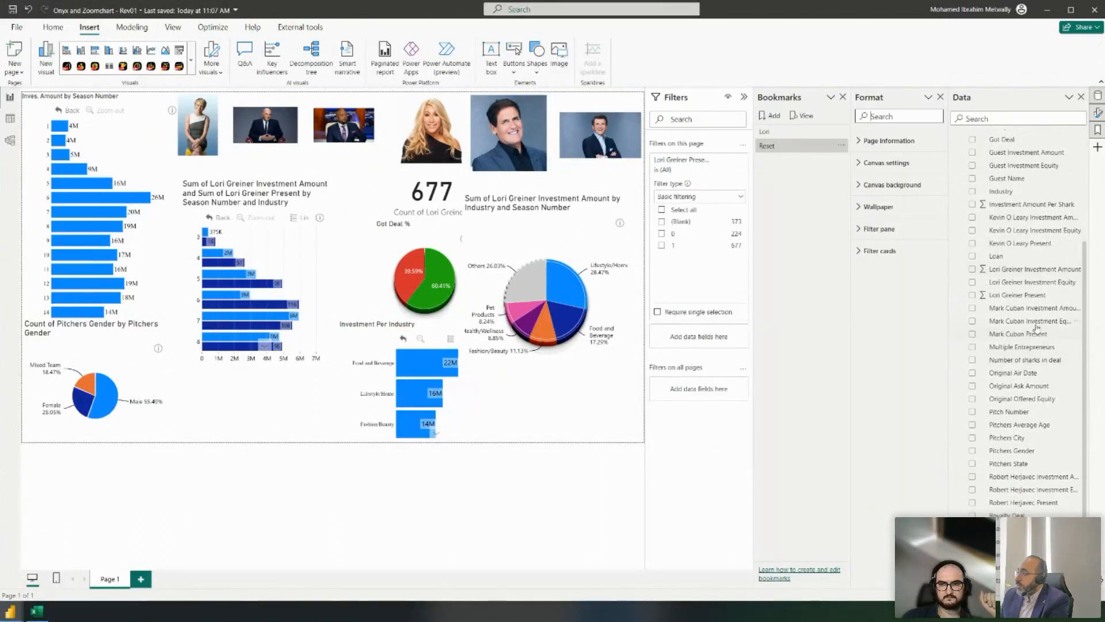
pyautogui.moveTo(1043, 335); pyautogui.dragTo(708, 346)
pyautogui.click(685, 367)
pyautogui.click(688, 394)
pyautogui.click(662, 416)
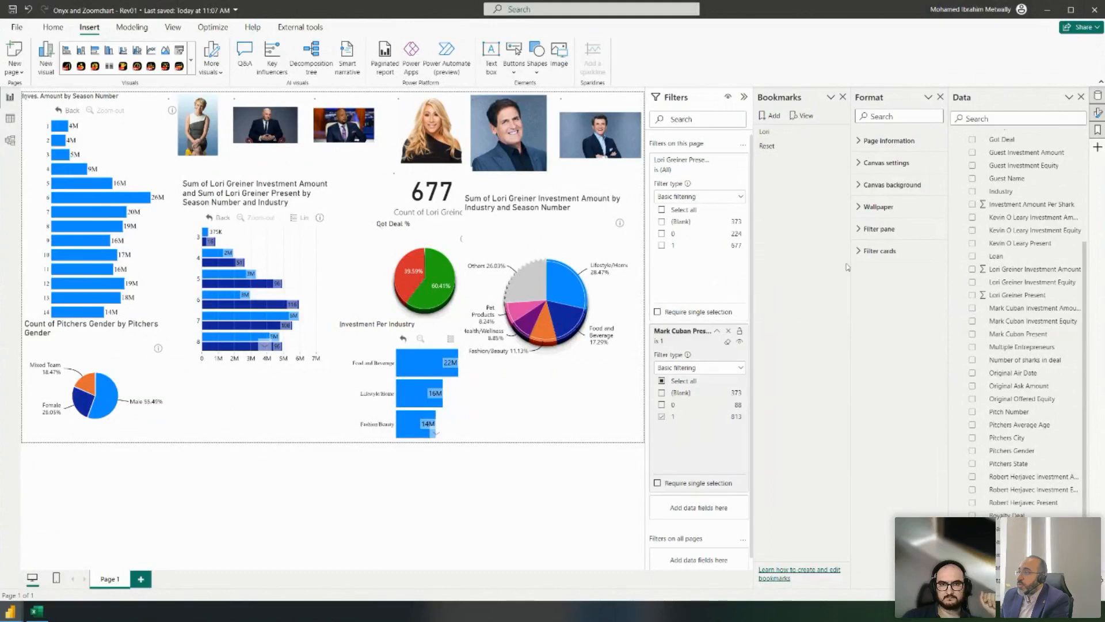
# - Save the filtered view as a bookmark named Mark and select Mark Cuban's photo
pyautogui.click(772, 115)
pyautogui.doubleClick(780, 160)
pyautogui.write('Mark')
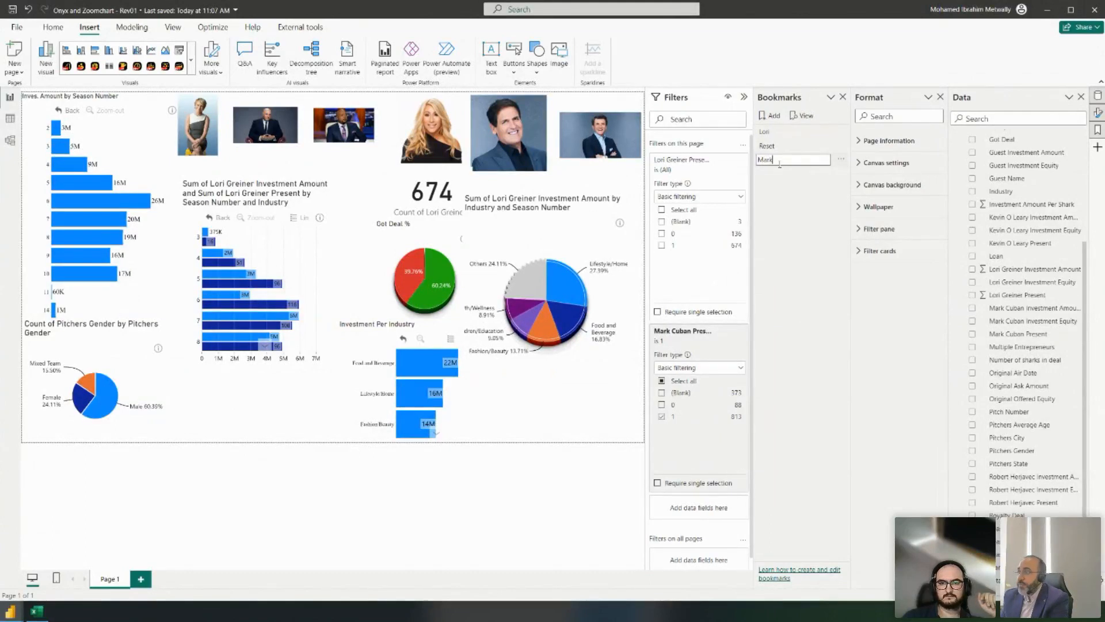
pyautogui.press('Return')
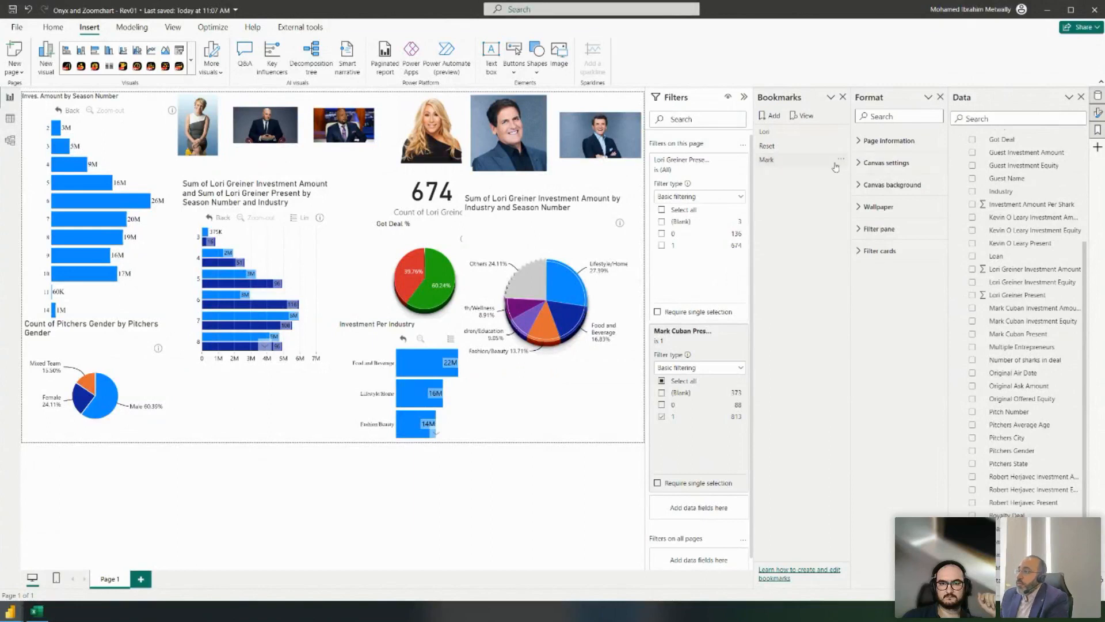
pyautogui.click(508, 132)
pyautogui.scroll(-1, 1055, 310)
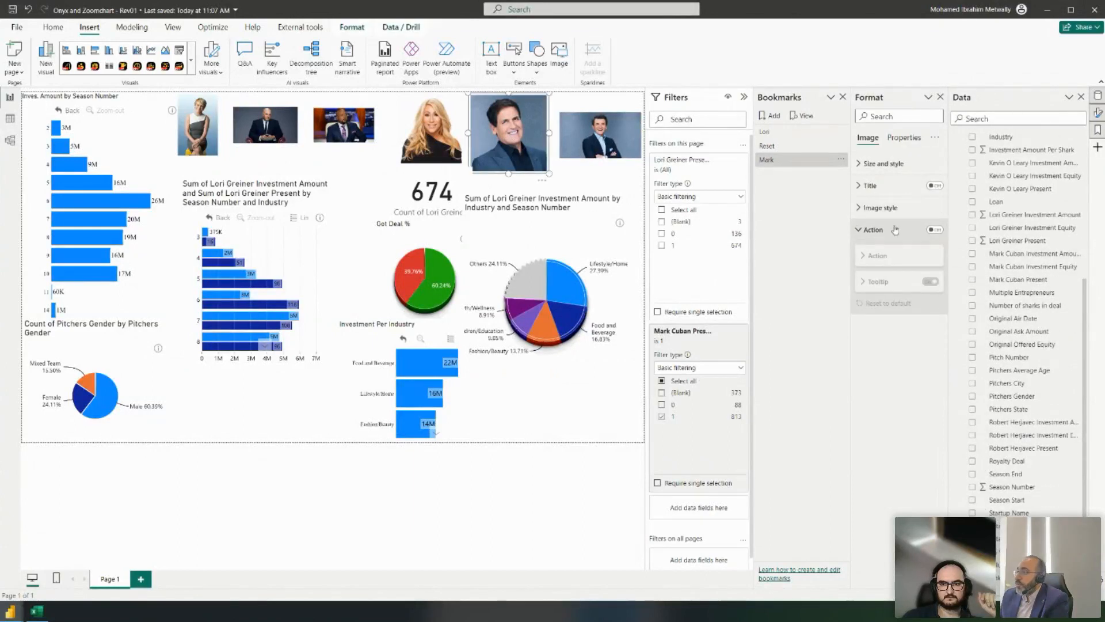
# - Turn on a Bookmark action for Mark Cuban's photo that opens the Mark bookmark
pyautogui.click(934, 230)
pyautogui.click(887, 282)
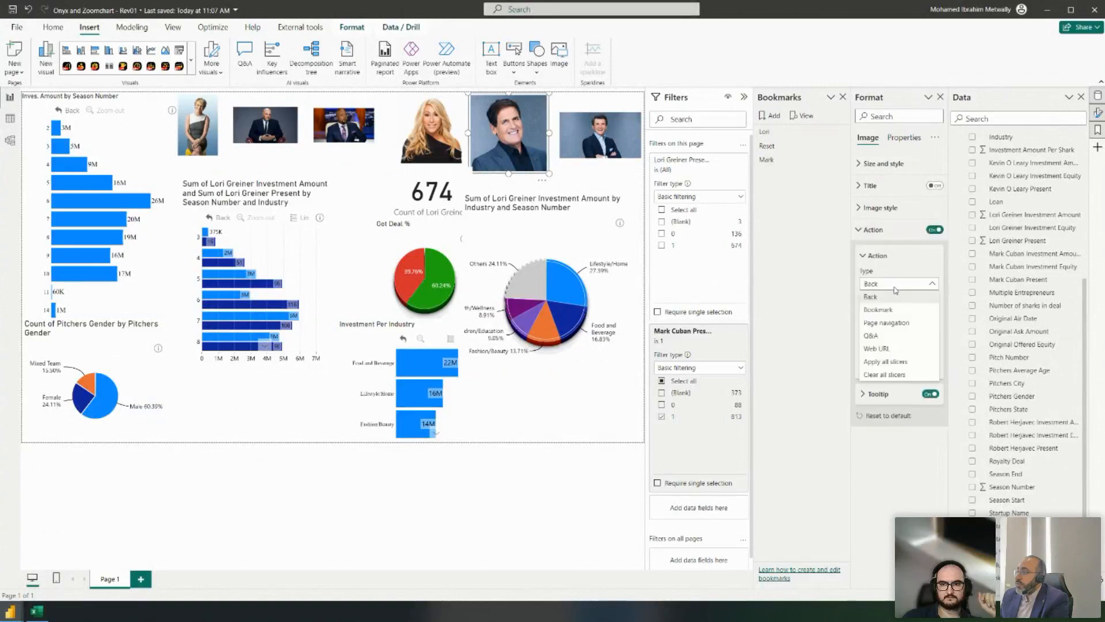
pyautogui.click(896, 311)
pyautogui.click(905, 314)
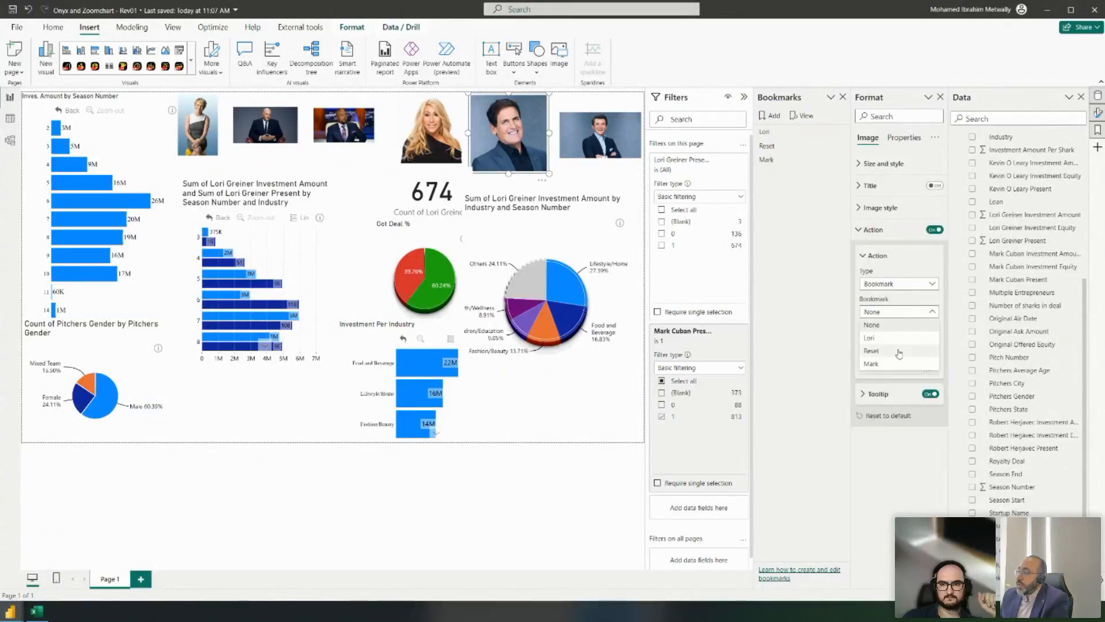
pyautogui.click(871, 363)
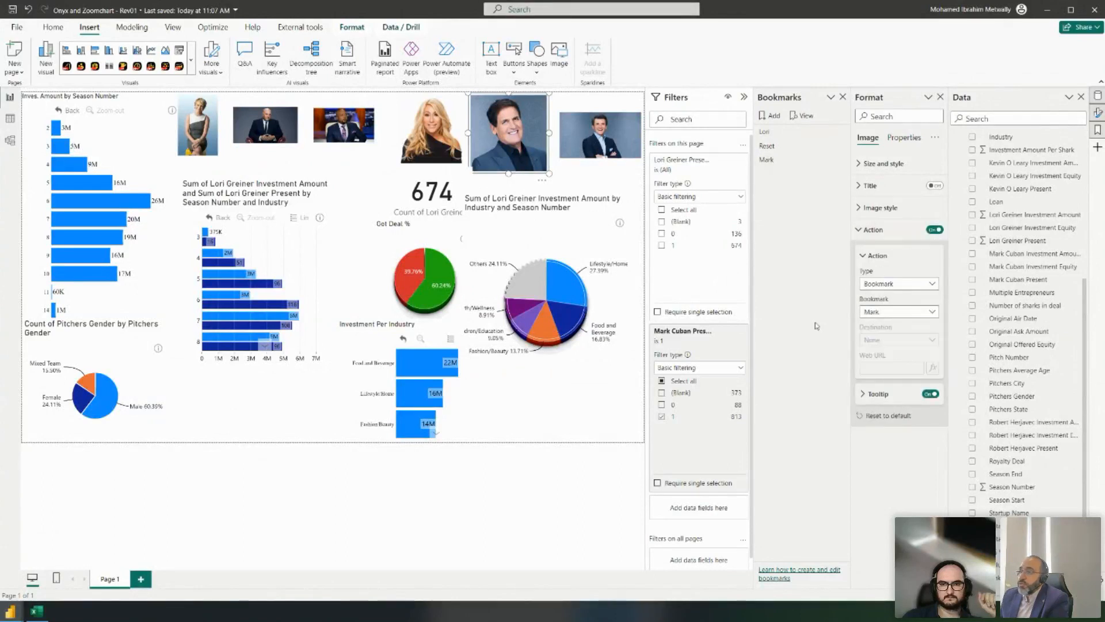
# - Test the Lori and Mark bookmarks, ending on Mark's filtered view
pyautogui.keyDown('ctrl'); pyautogui.click(437, 121); pyautogui.keyUp('ctrl')
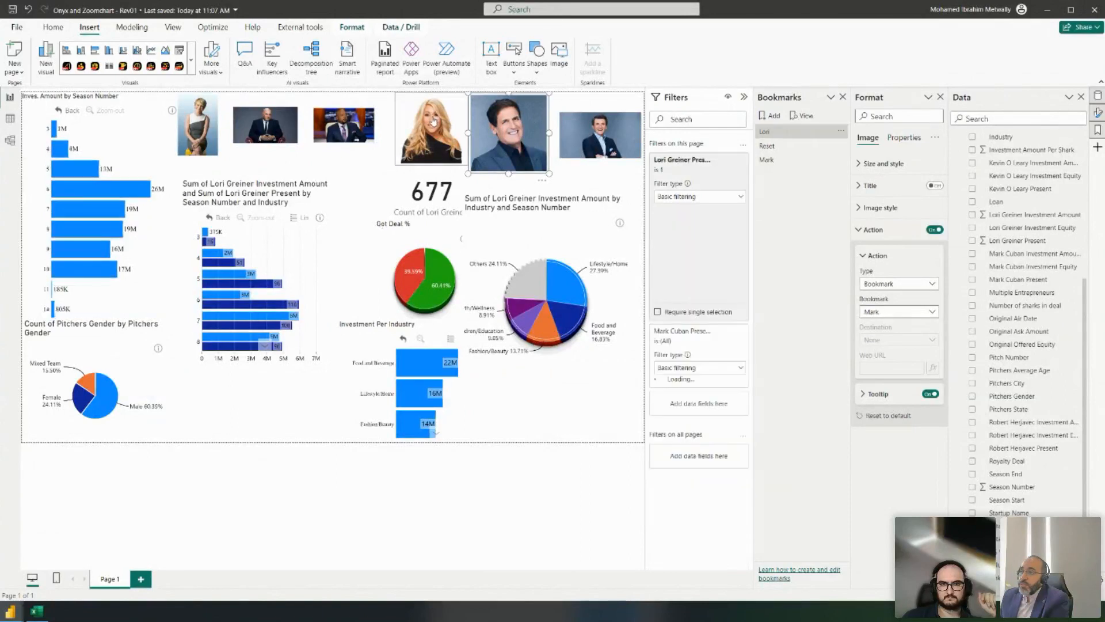
pyautogui.keyDown('ctrl'); pyautogui.click(500, 153); pyautogui.keyUp('ctrl')
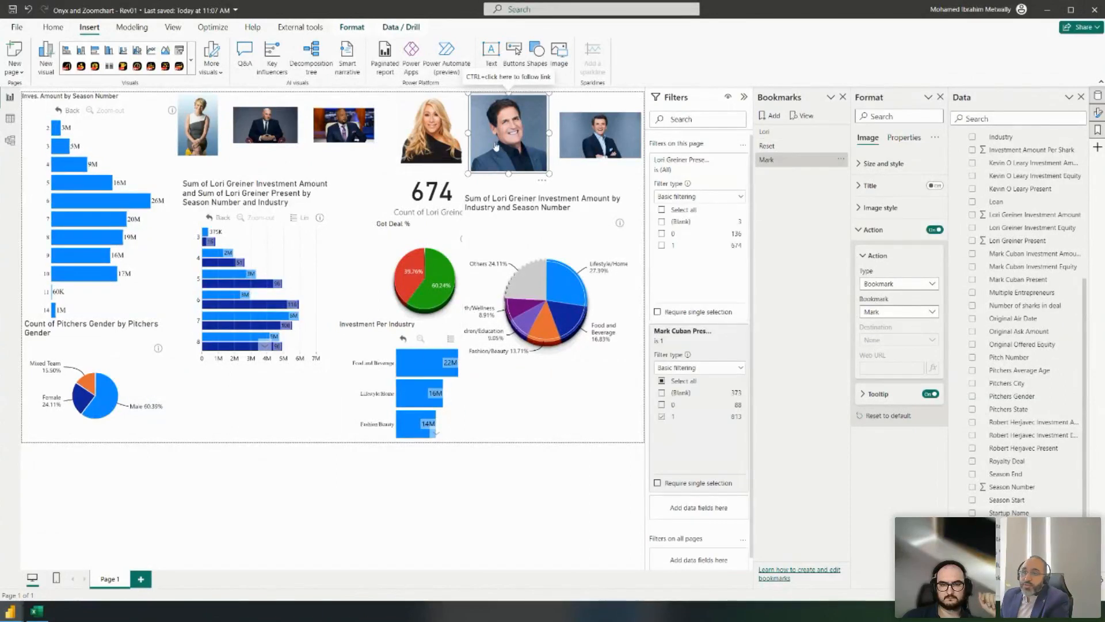
pyautogui.moveTo(260, 252)
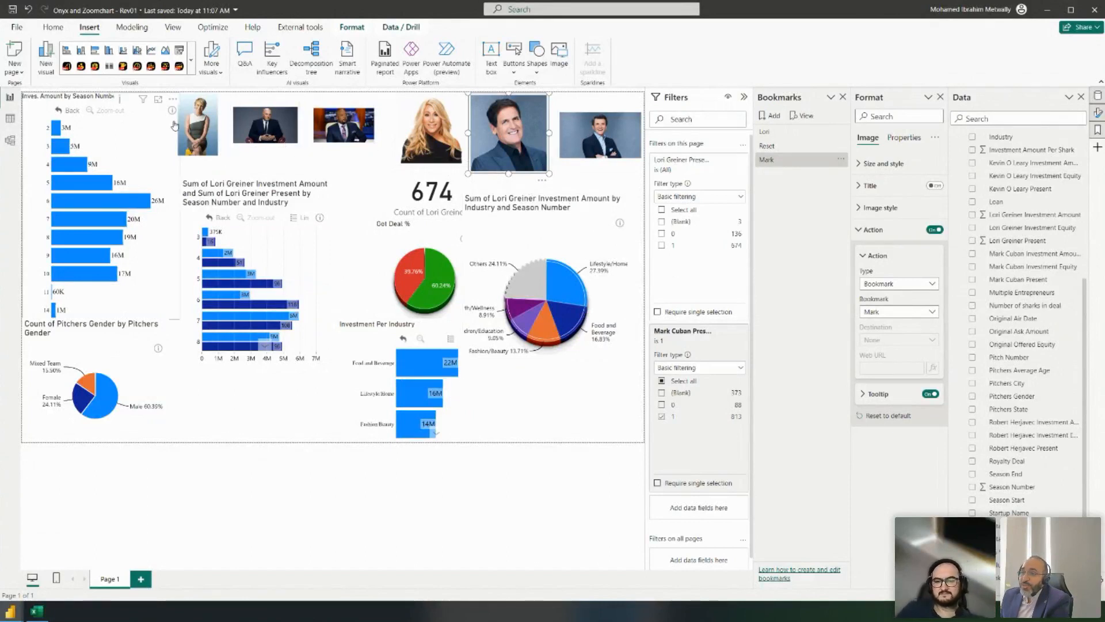
# - Move the Lori Greiner bar chart slightly higher on the page
pyautogui.click(249, 187)
pyautogui.moveTo(249, 187); pyautogui.dragTo(248, 166)
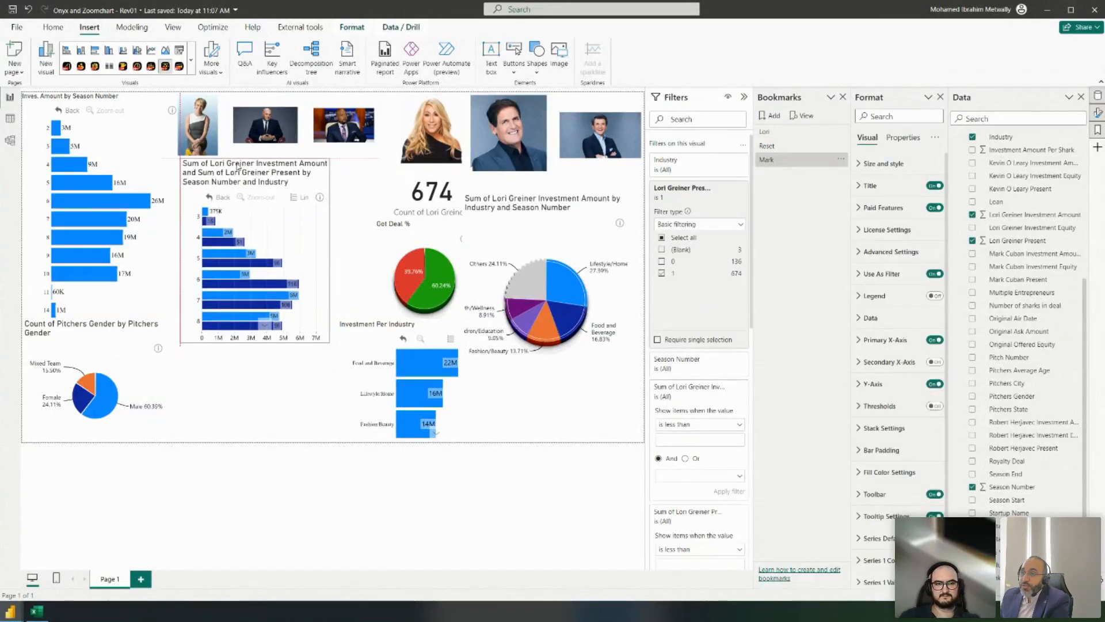
pyautogui.click(269, 407)
pyautogui.scroll(3, 1037, 334)
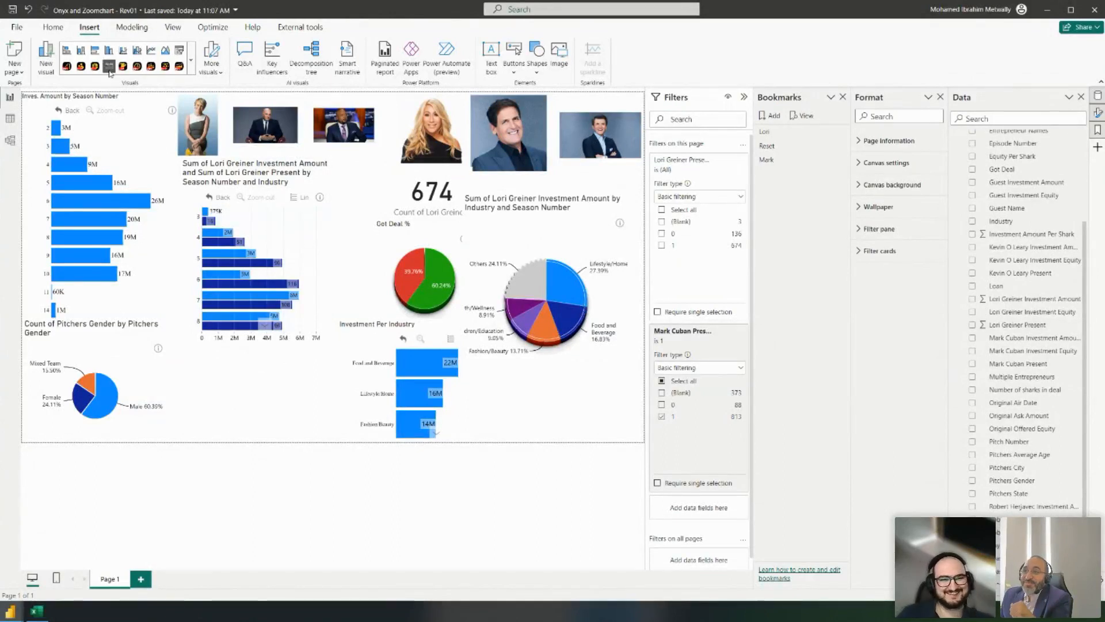
# - Insert an empty Matrix visual from the full visuals gallery
pyautogui.click(190, 59)
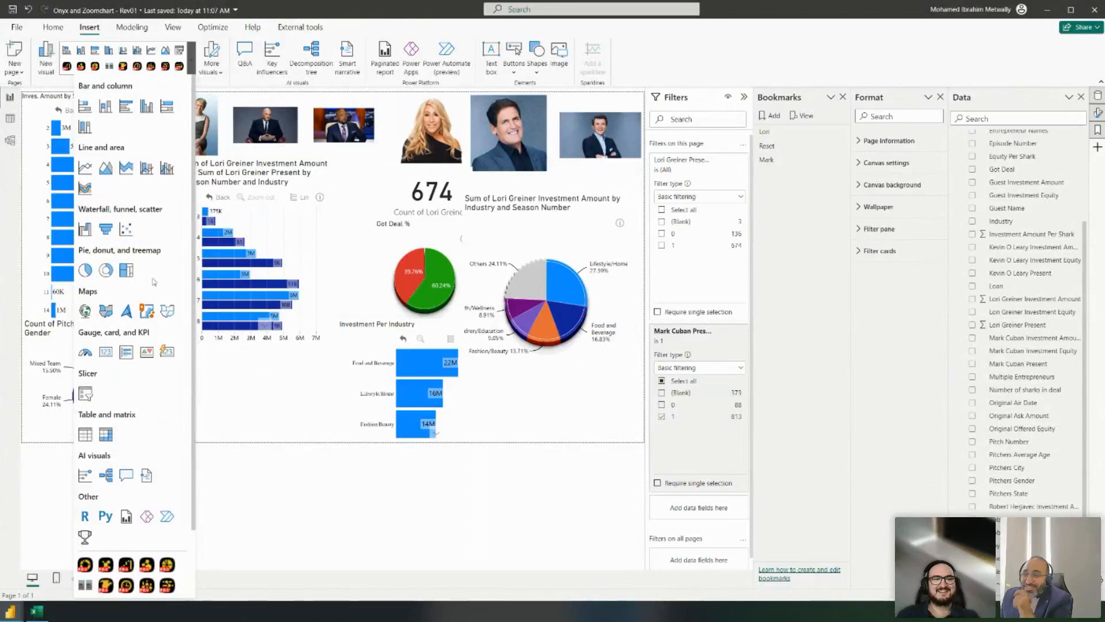
pyautogui.scroll(-1, 140, 266)
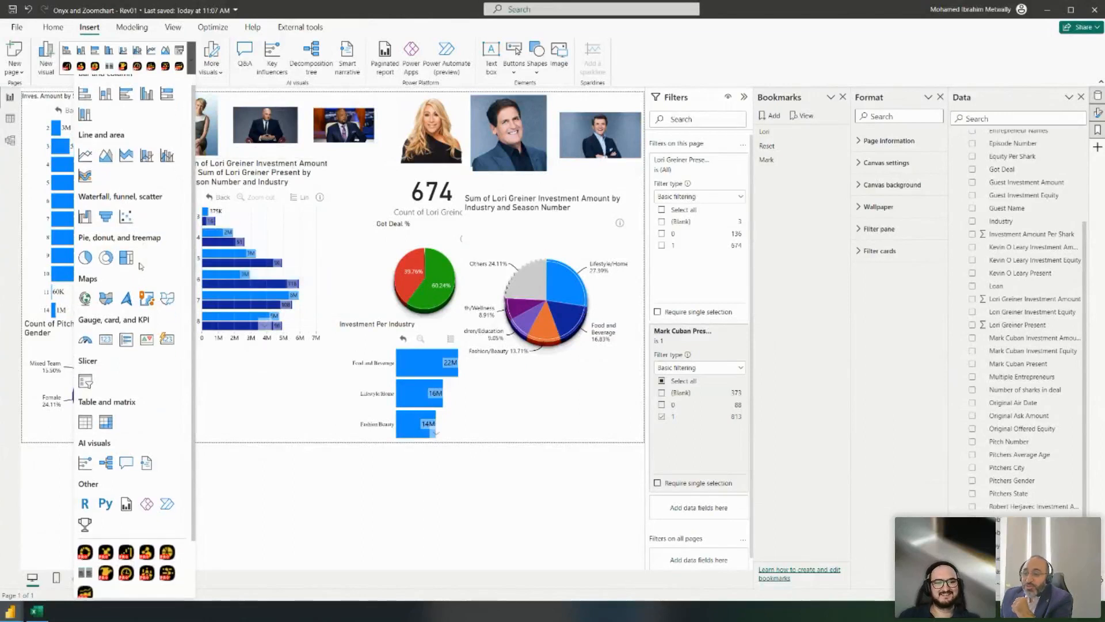
pyautogui.scroll(-3, 140, 266)
pyautogui.click(112, 357)
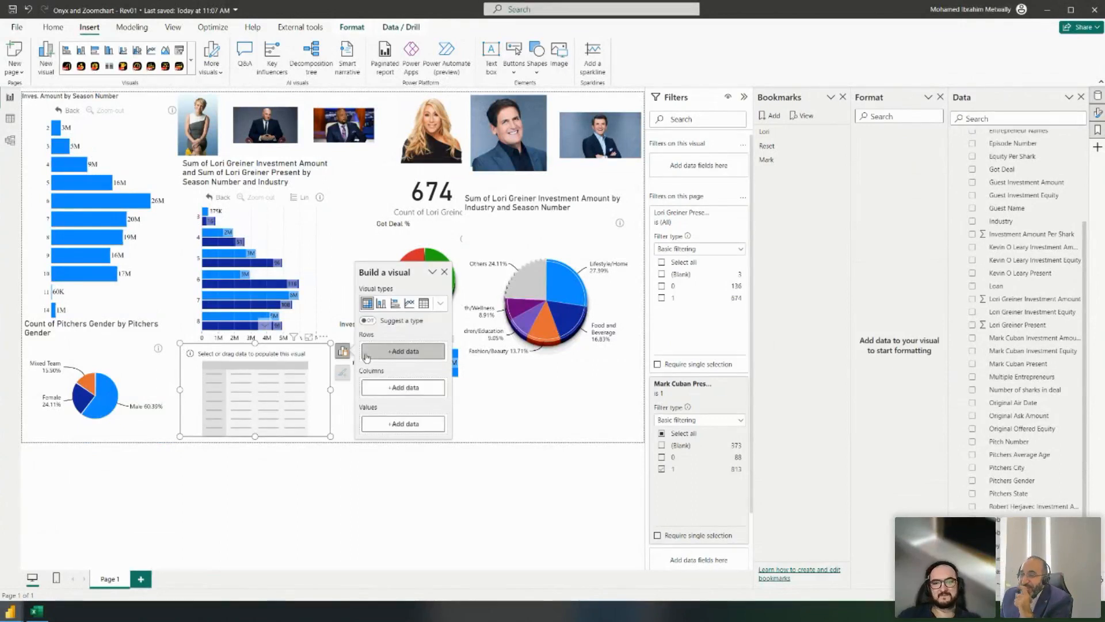
pyautogui.scroll(5, 1033, 225)
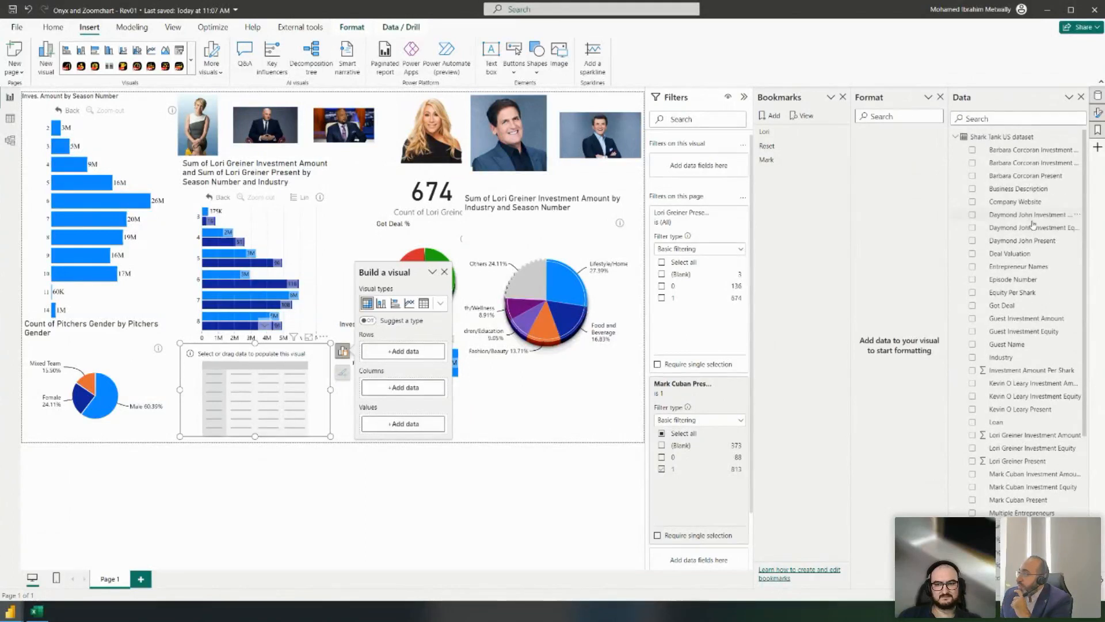
# - Add the By Name table's Shark Name - final field to the matrix, then switch to Table view
pyautogui.click(955, 137)
pyautogui.click(963, 152)
pyautogui.click(956, 151)
pyautogui.scroll(-3, 1031, 443)
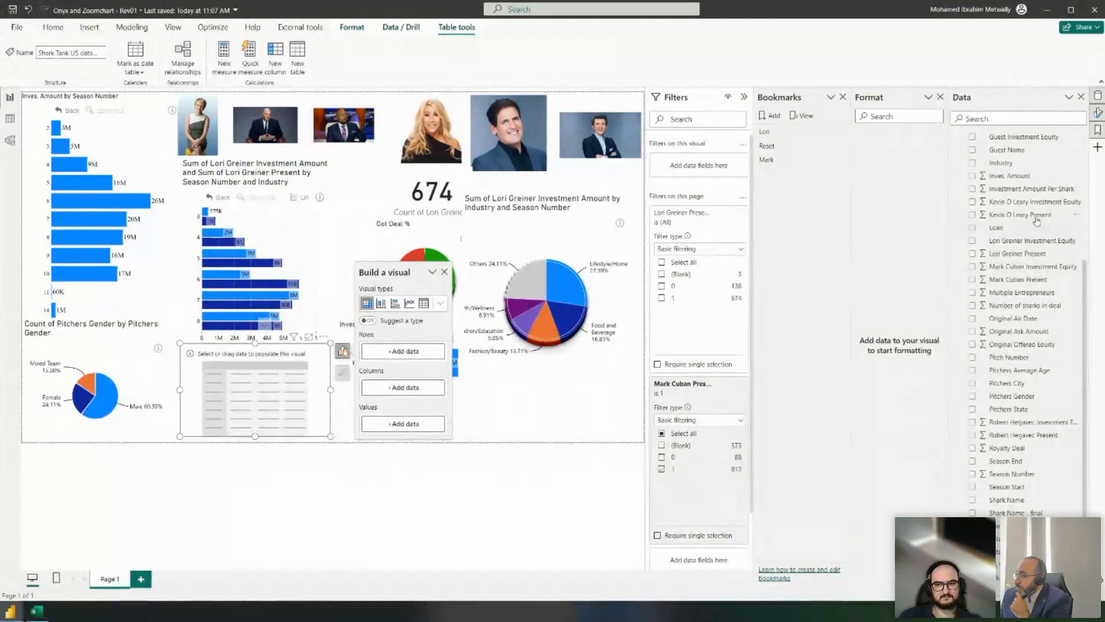
pyautogui.scroll(3, 1039, 218)
pyautogui.scroll(-3, 1042, 263)
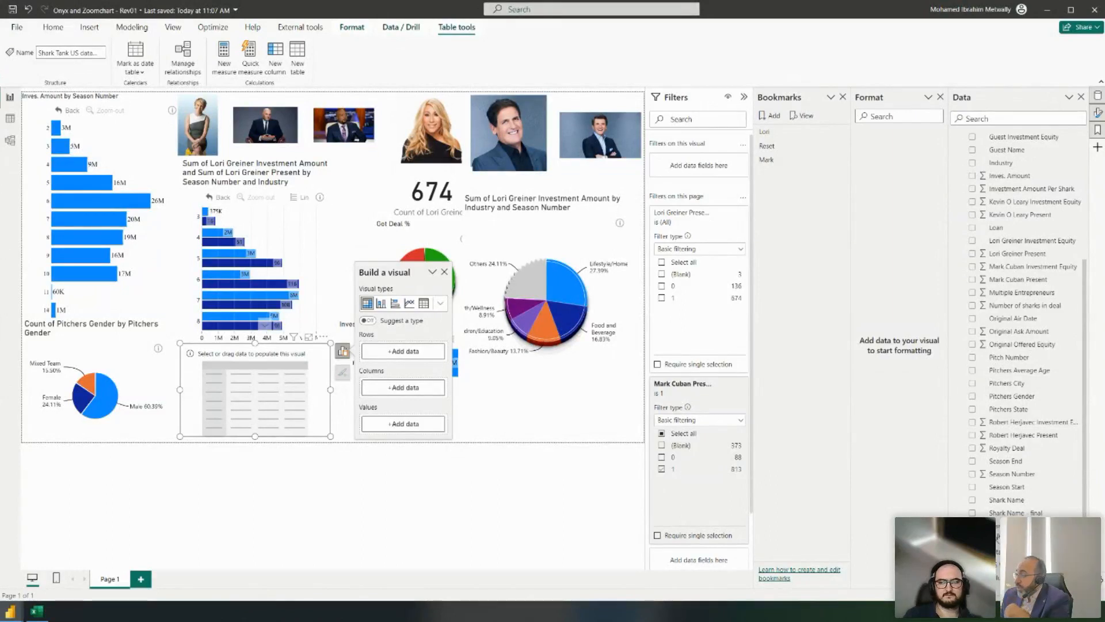
pyautogui.click(1008, 512)
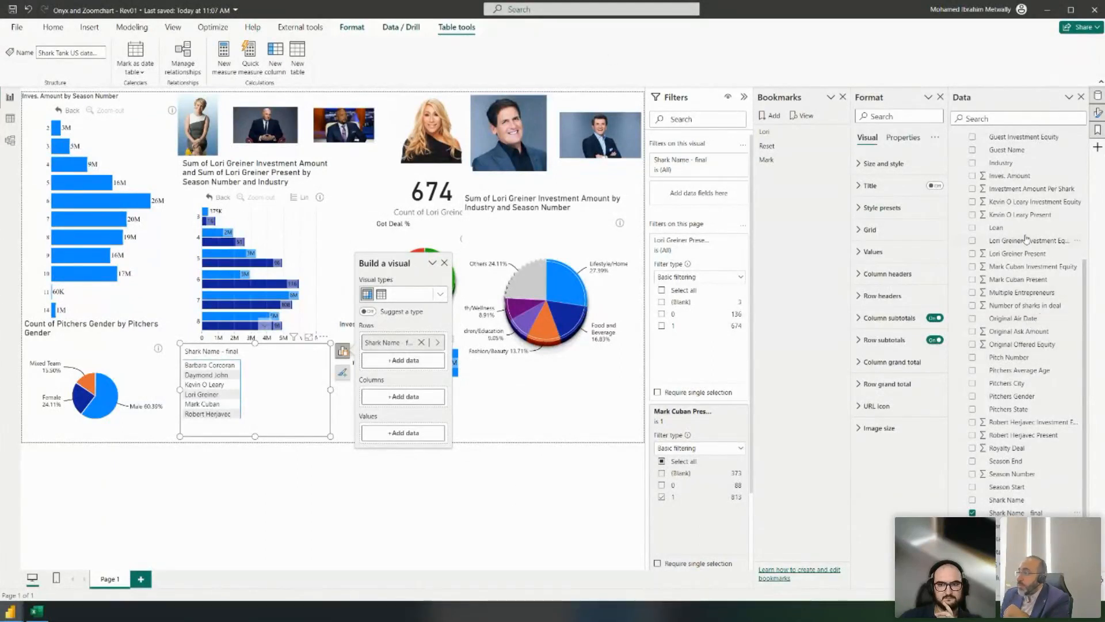
pyautogui.scroll(3, 1040, 224)
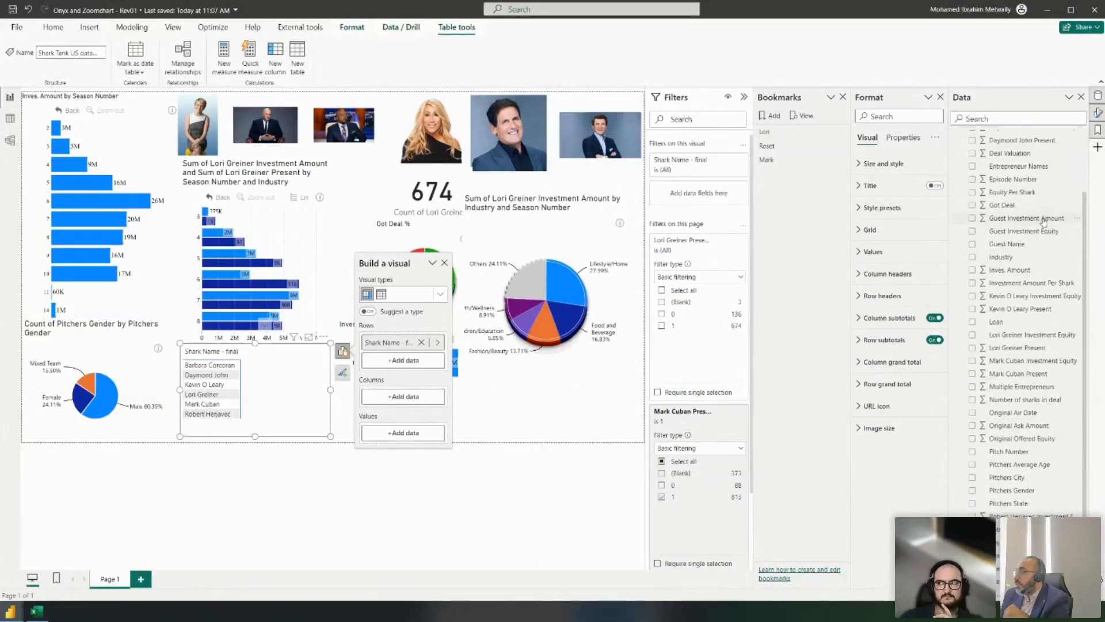
pyautogui.scroll(2, 1046, 217)
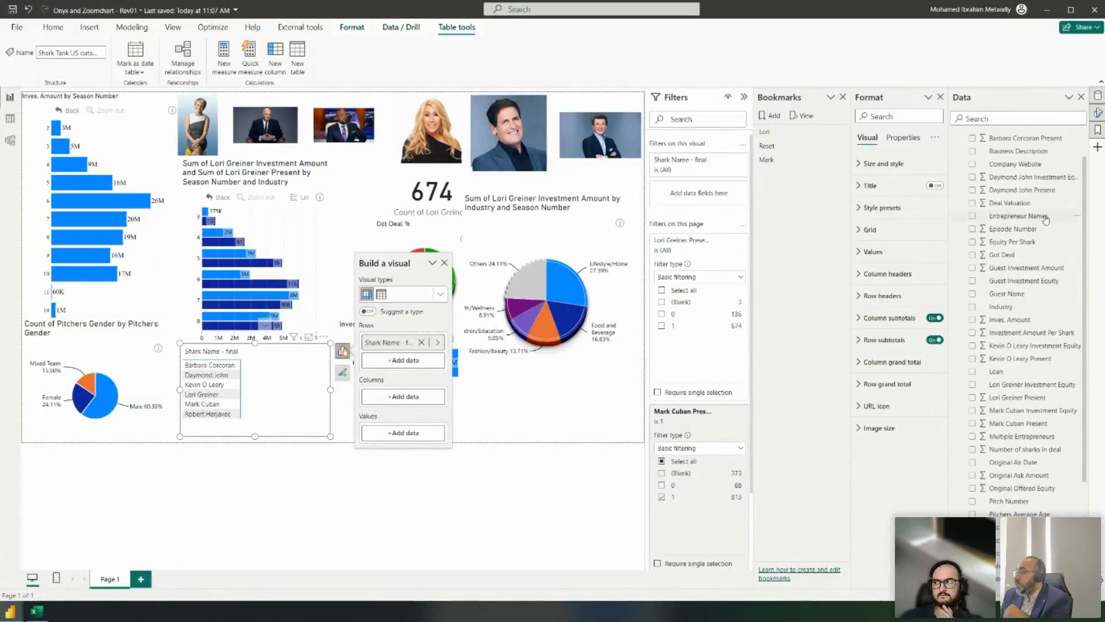
pyautogui.click(10, 118)
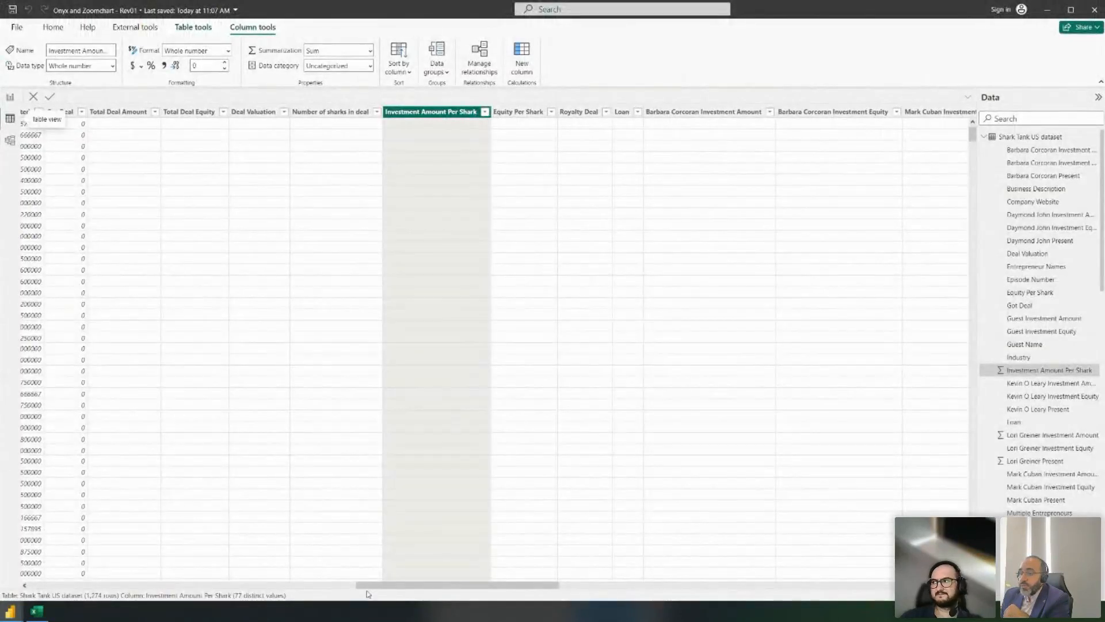
# - Scroll horizontally through the Shark Tank US dataset's columns in Table view
pyautogui.moveTo(375, 585); pyautogui.dragTo(49, 577)
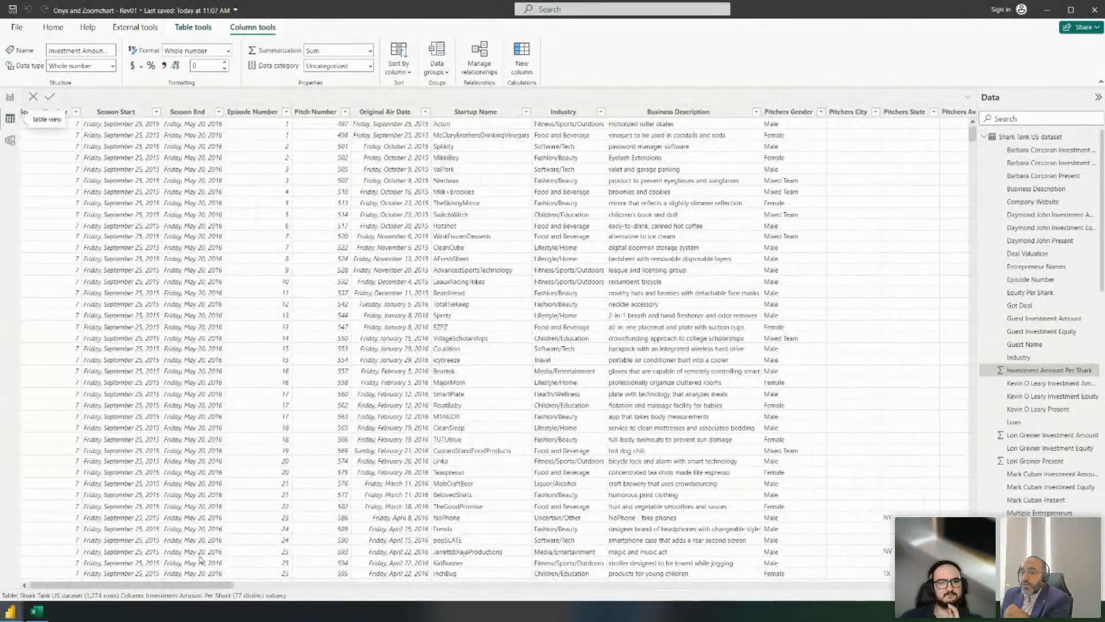
pyautogui.moveTo(176, 585); pyautogui.dragTo(248, 584)
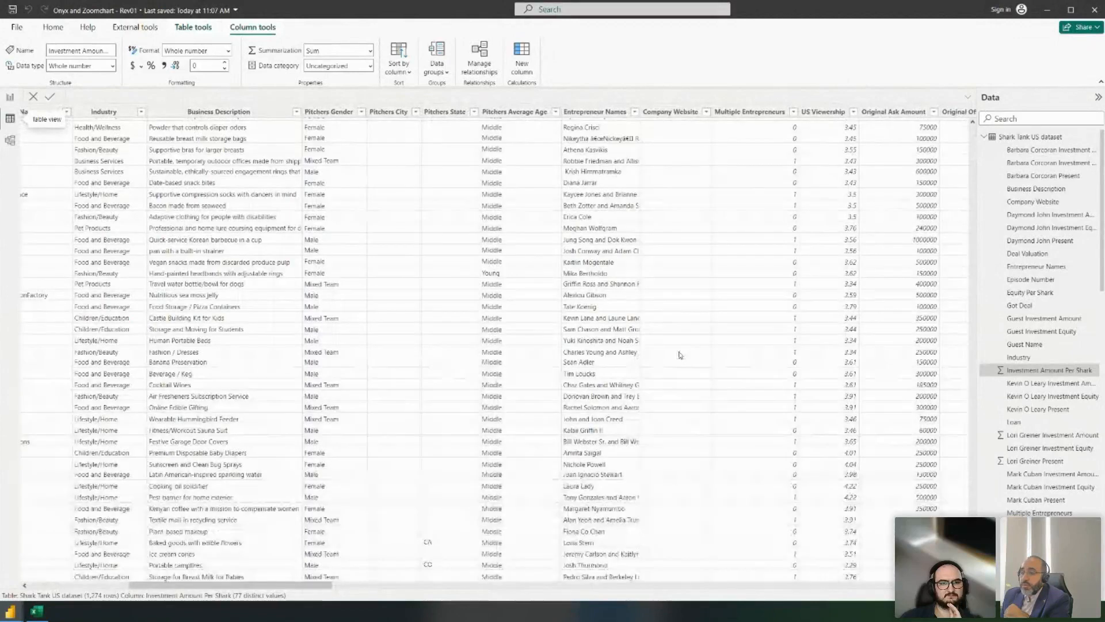
pyautogui.moveTo(263, 587); pyautogui.dragTo(120, 585)
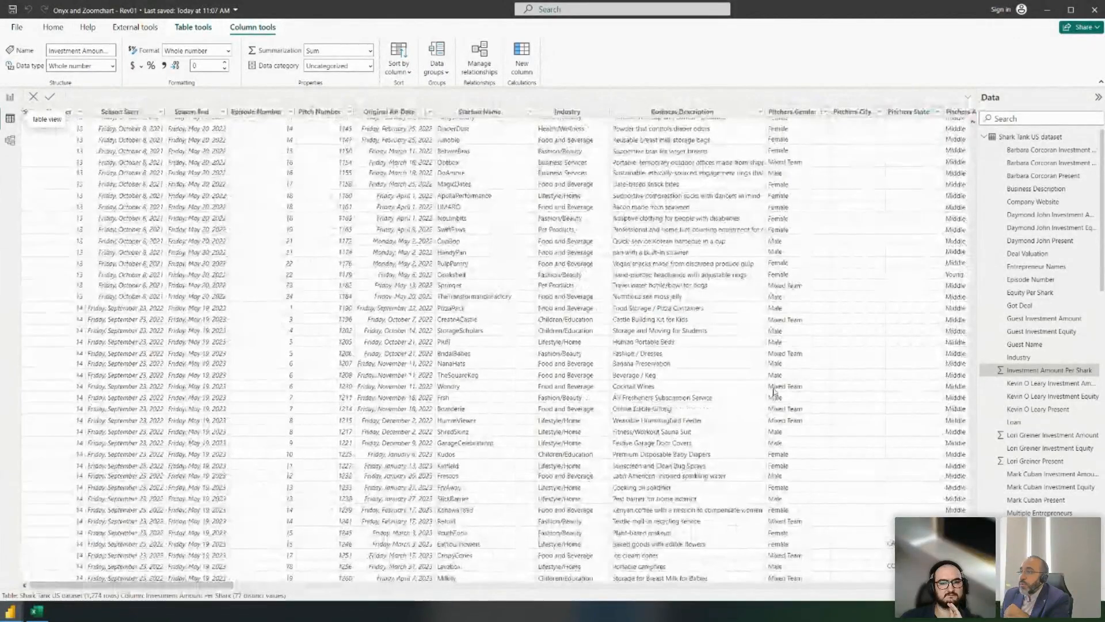
pyautogui.scroll(20, 775, 392)
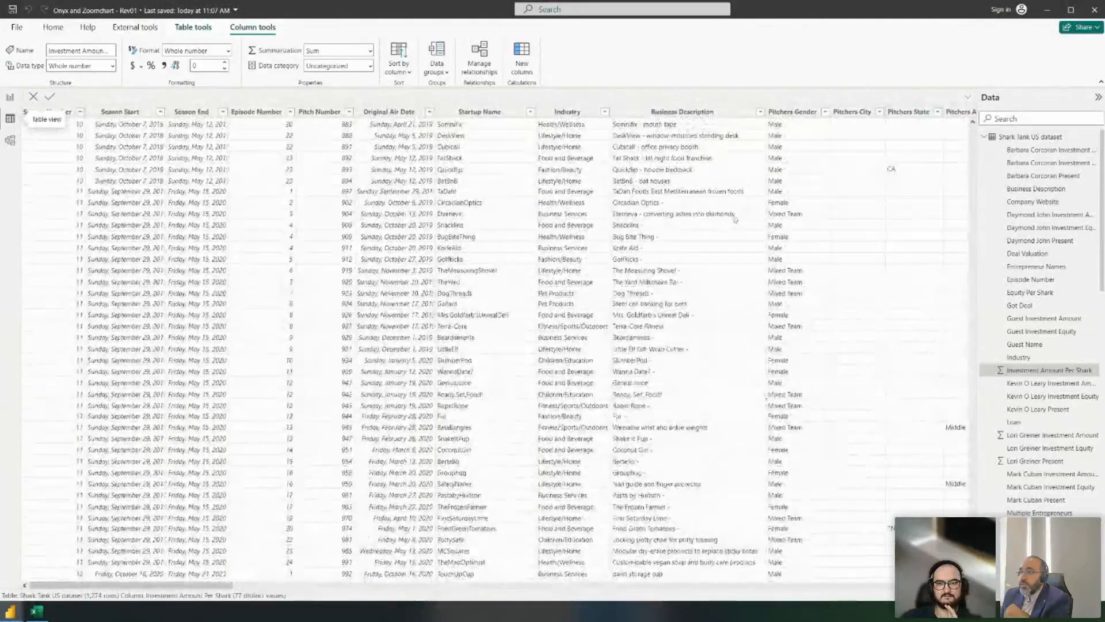
pyautogui.moveTo(181, 589); pyautogui.dragTo(293, 588)
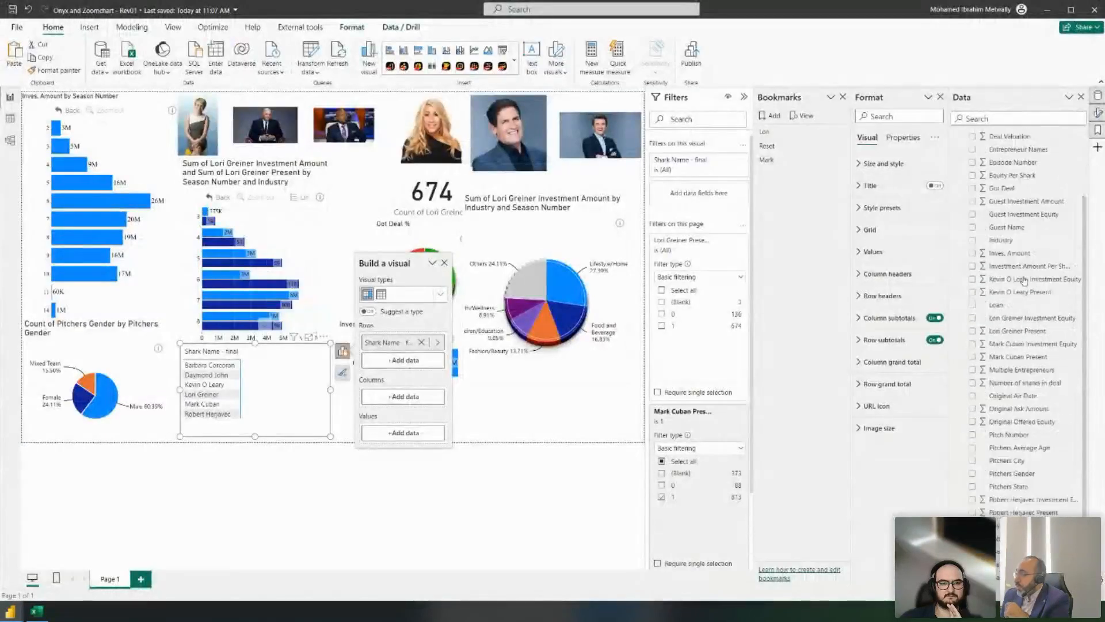
# - Set the Company Website column's data category to Web URL and add it to the shark names visual
pyautogui.scroll(4, 1039, 299)
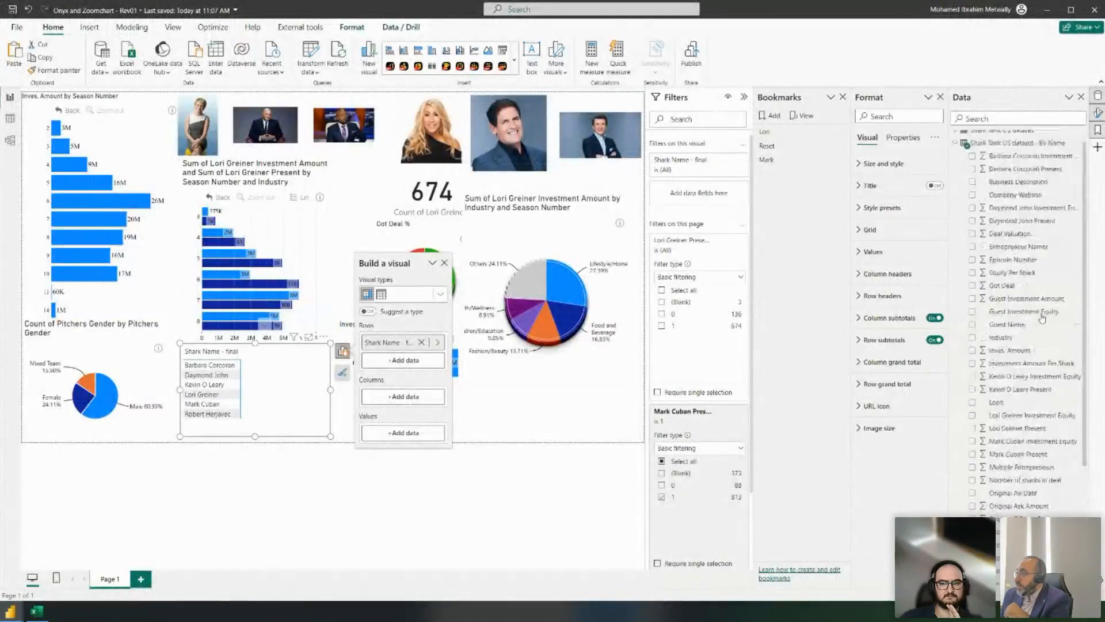
pyautogui.click(1031, 202)
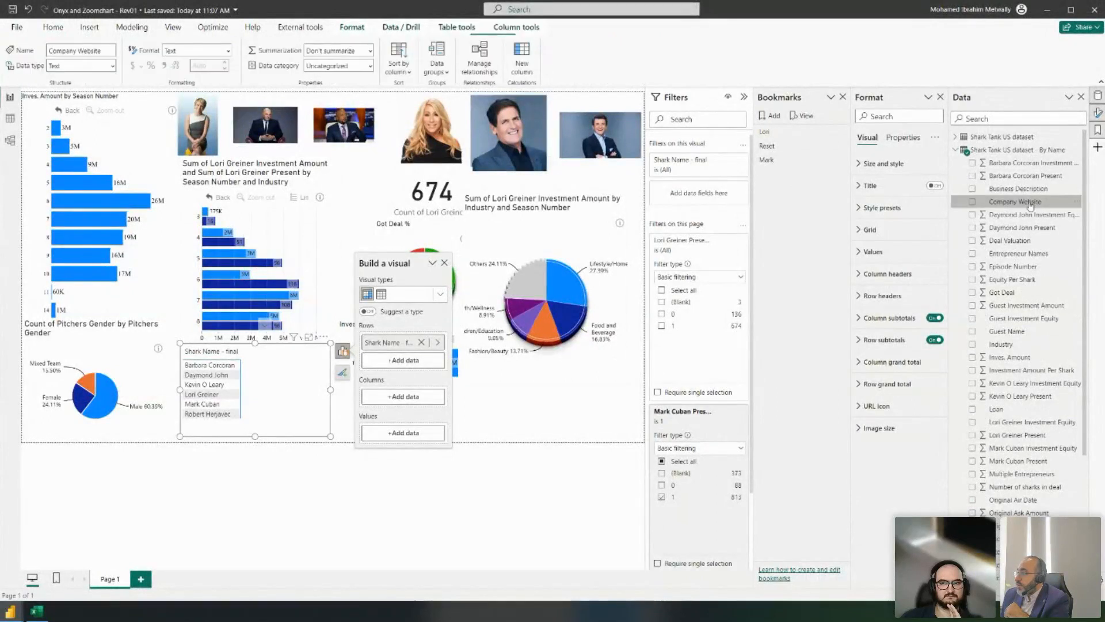
pyautogui.click(371, 68)
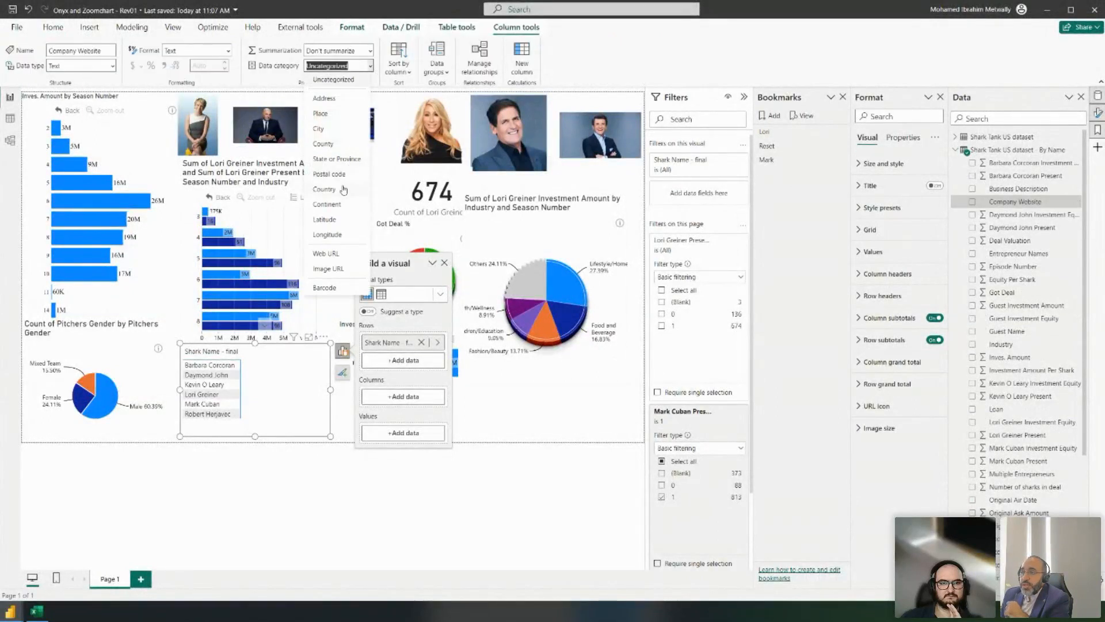
pyautogui.click(350, 257)
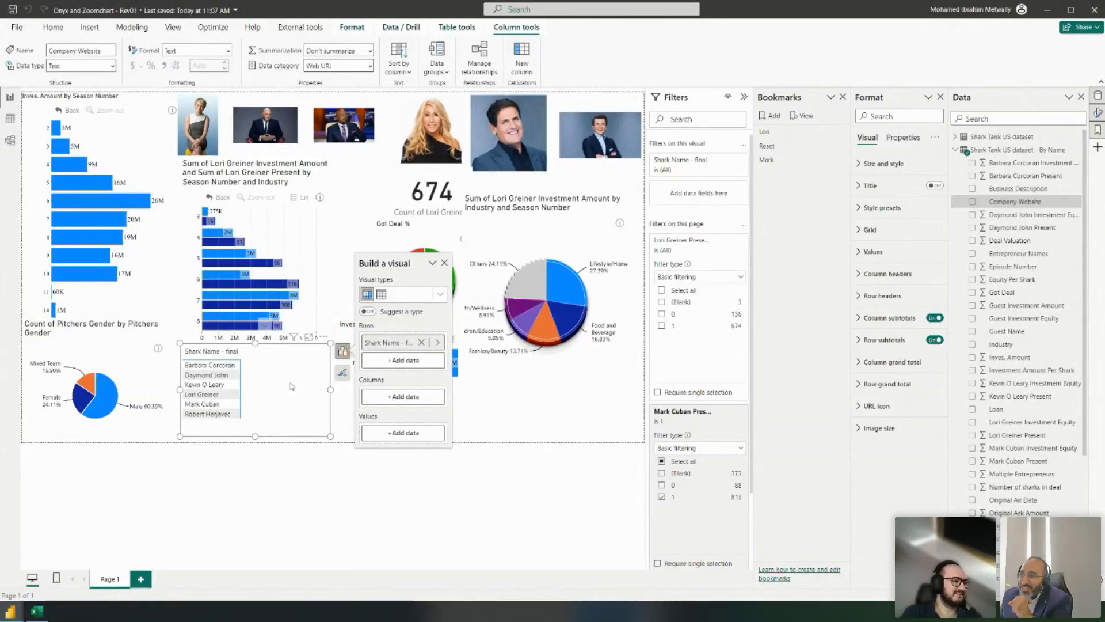
pyautogui.click(973, 202)
pyautogui.moveTo(399, 386); pyautogui.dragTo(403, 441)
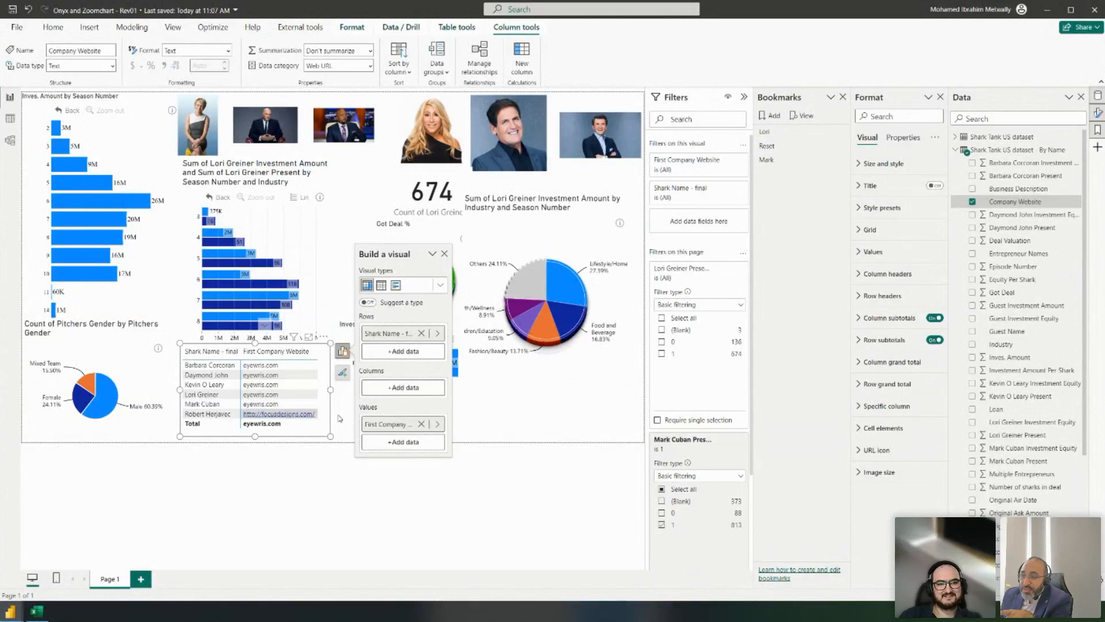
pyautogui.rightClick(386, 426)
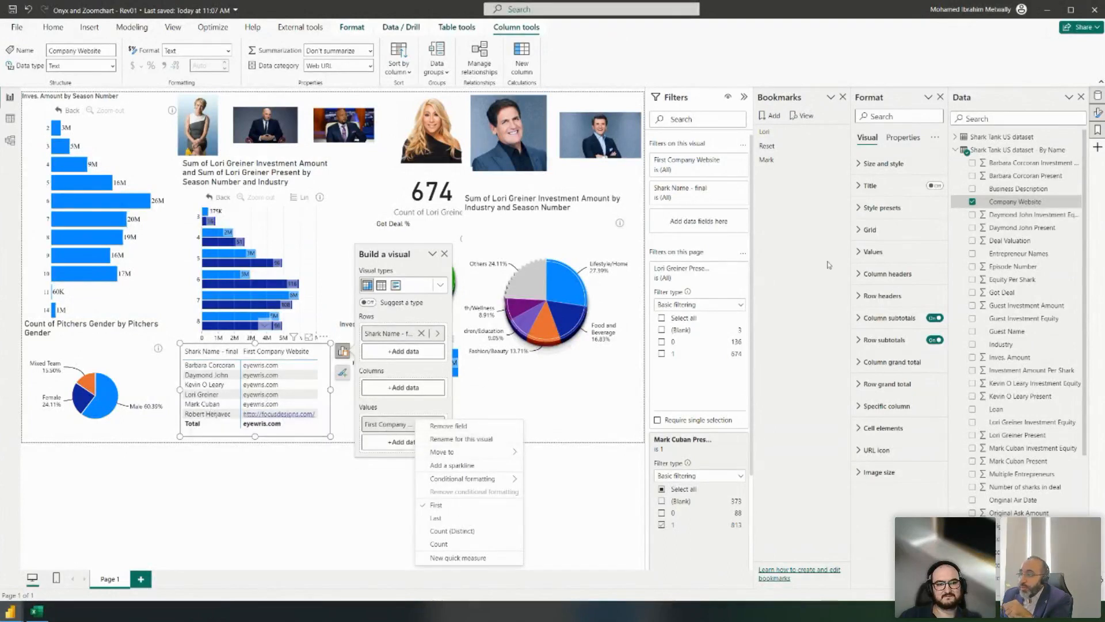
pyautogui.click(1017, 202)
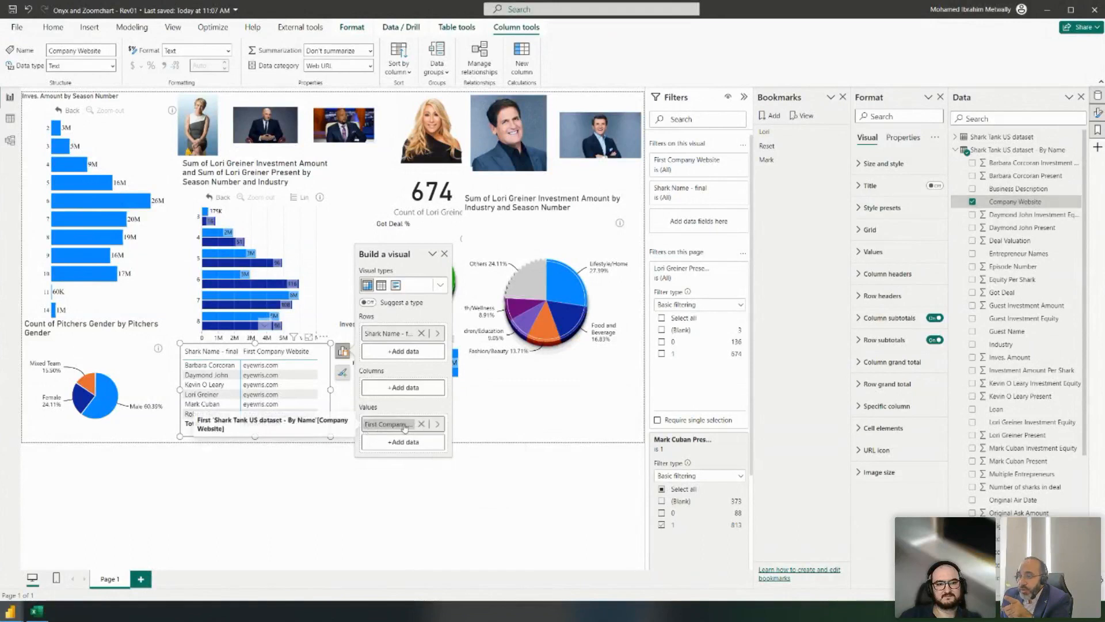
pyautogui.click(421, 424)
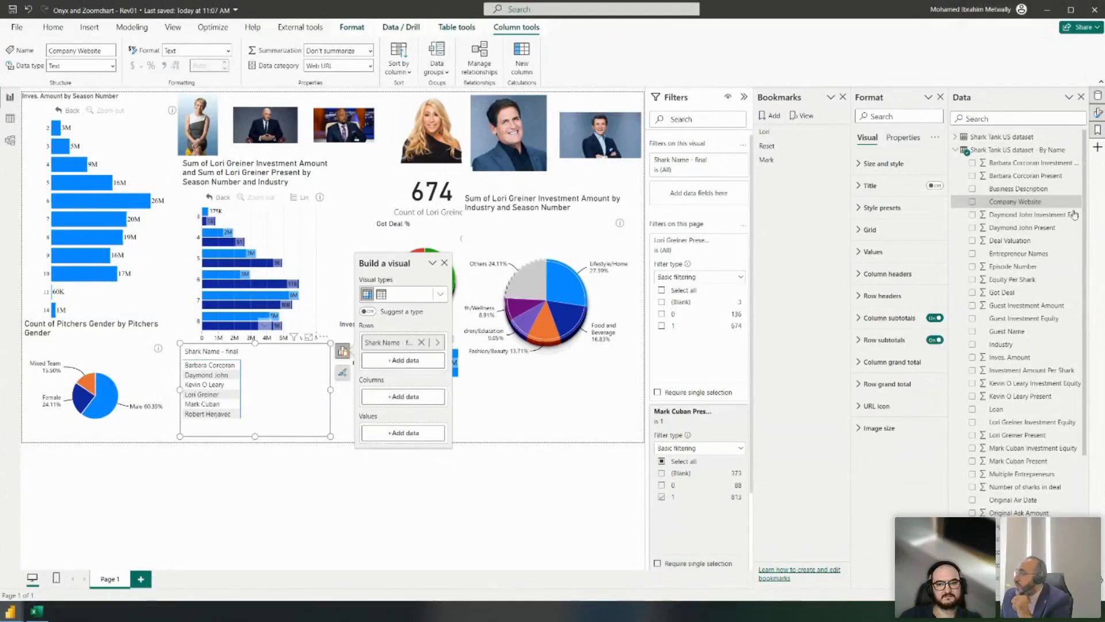
pyautogui.scroll(-5, 1043, 199)
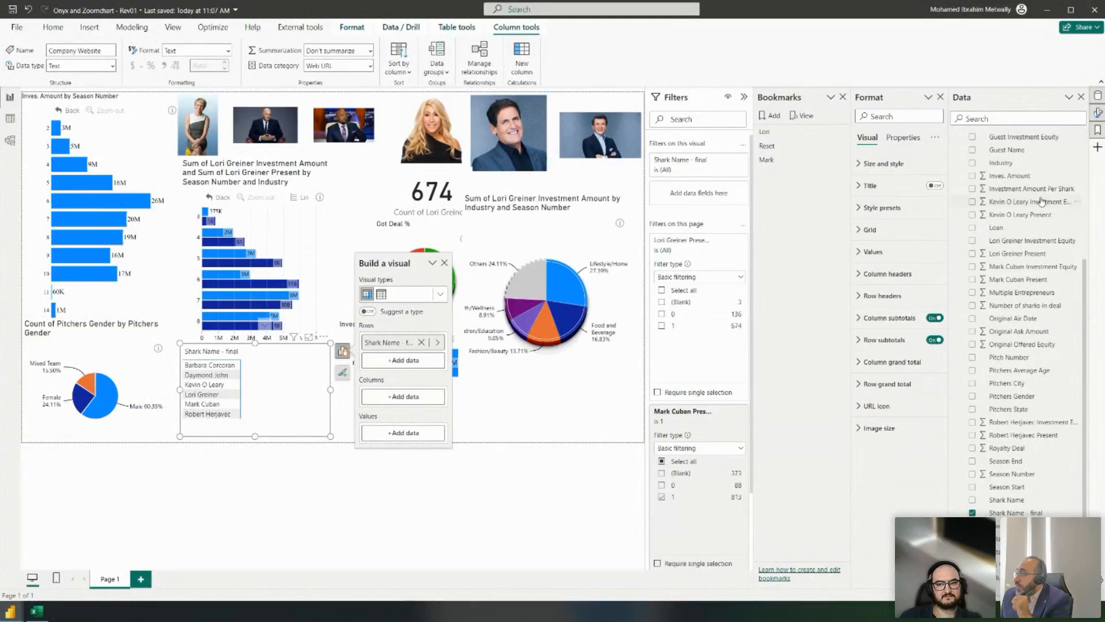
pyautogui.scroll(1, 1044, 198)
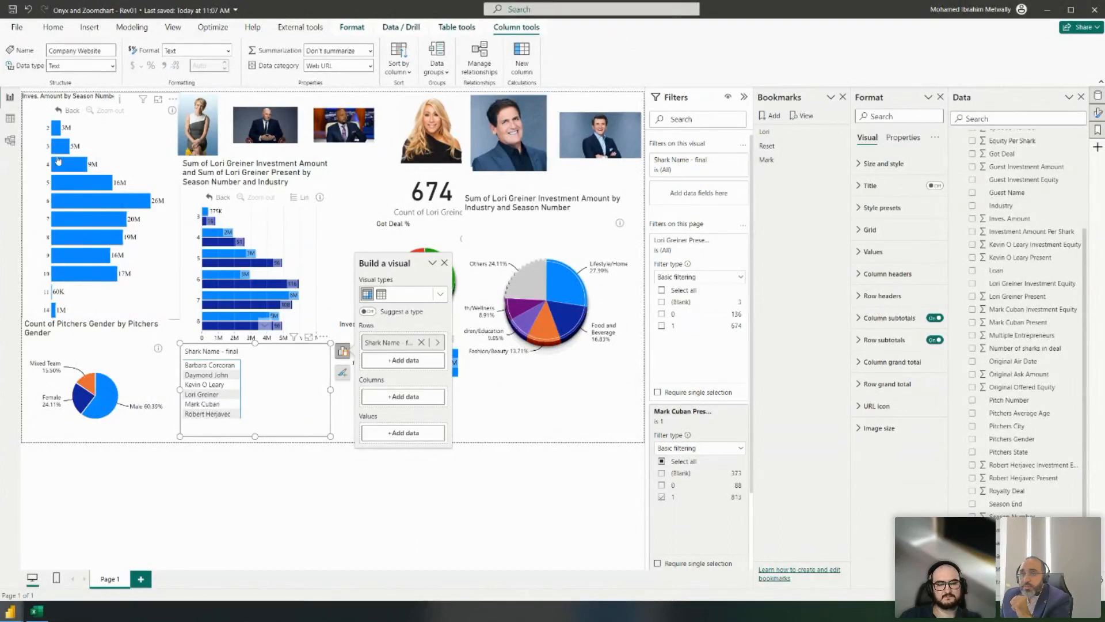
pyautogui.click(10, 120)
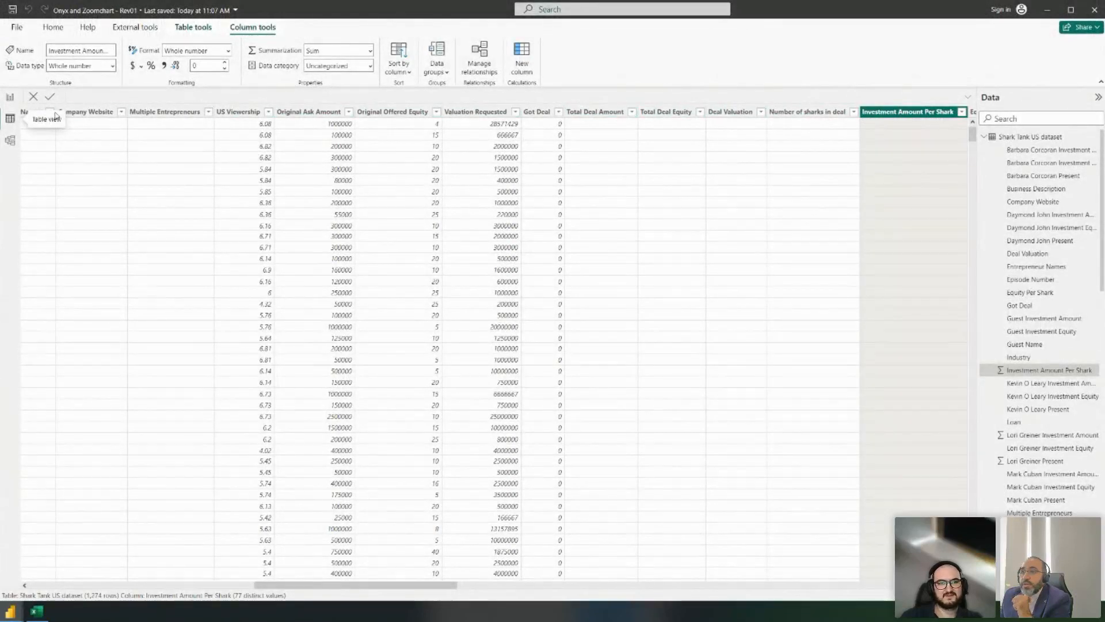
pyautogui.click(6, 98)
pyautogui.scroll(-1, 1024, 250)
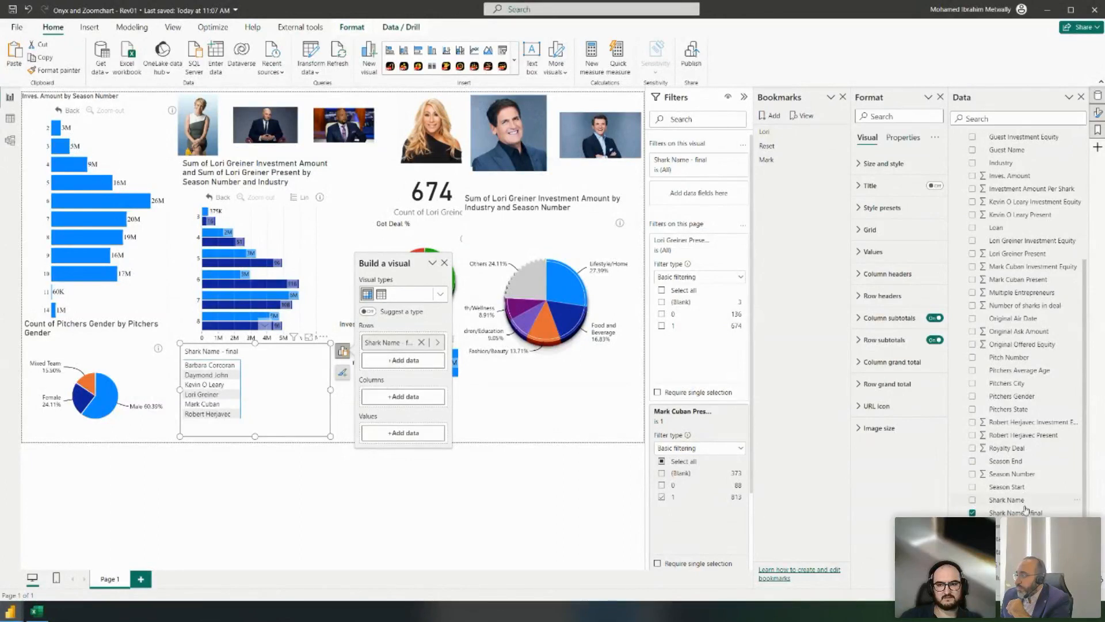
# - Add Startup Name to the matrix rows, expand all levels, and turn off row header stepped layout
pyautogui.moveTo(1007, 525); pyautogui.dragTo(381, 353)
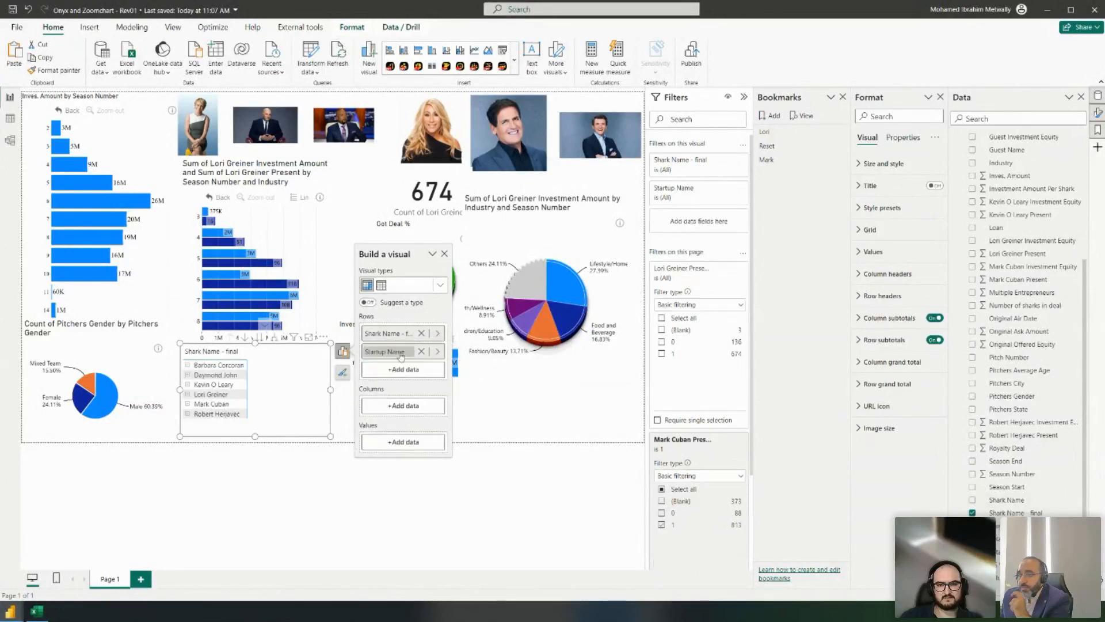
pyautogui.click(274, 338)
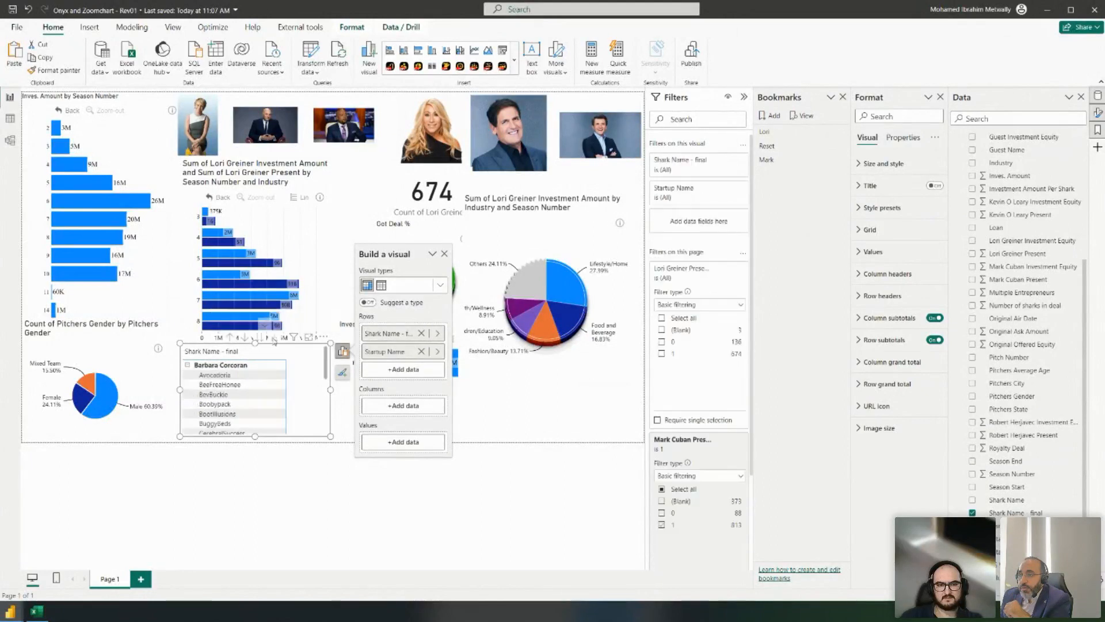
pyautogui.click(919, 114)
pyautogui.write('st')
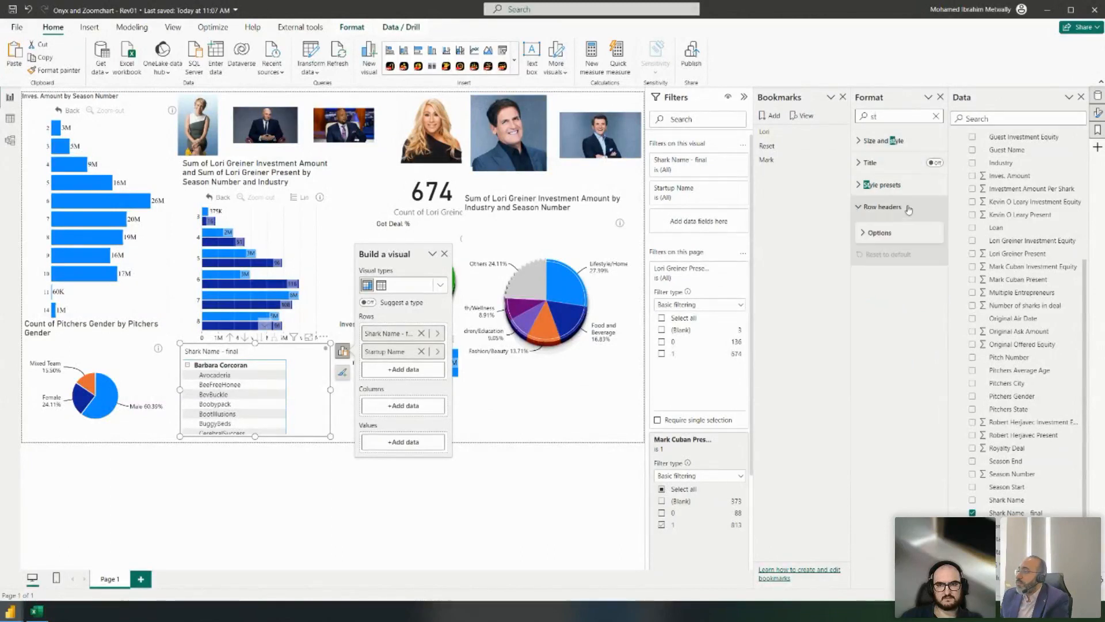
pyautogui.click(908, 206)
pyautogui.click(898, 236)
pyautogui.click(930, 248)
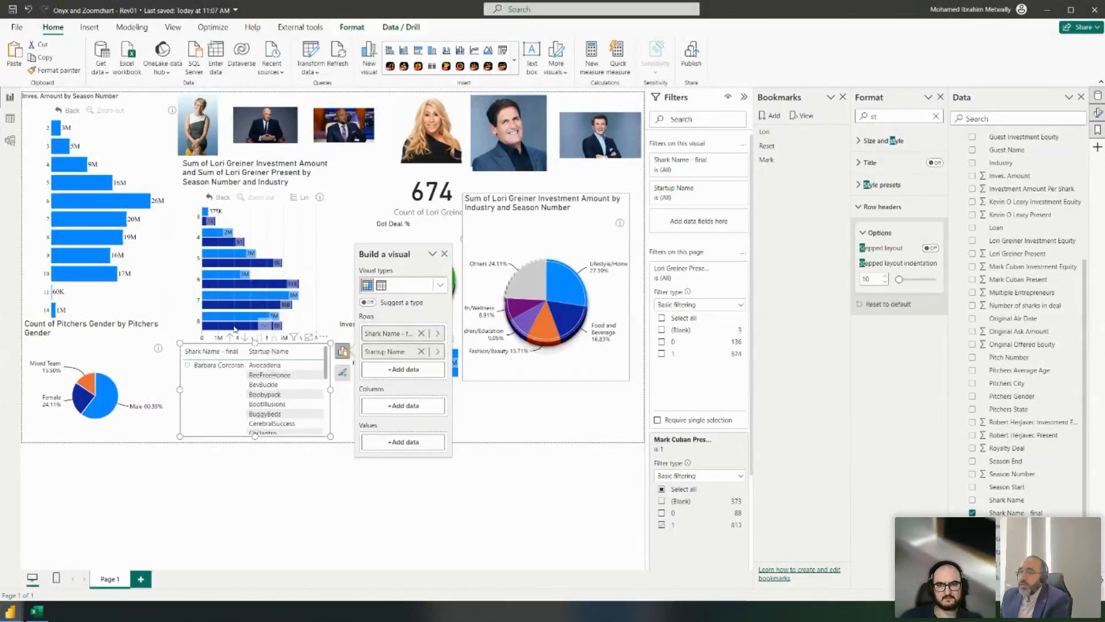
# - Make the matrix wider and taller to show more startups
pyautogui.click(384, 445)
pyautogui.moveTo(384, 444); pyautogui.dragTo(574, 458)
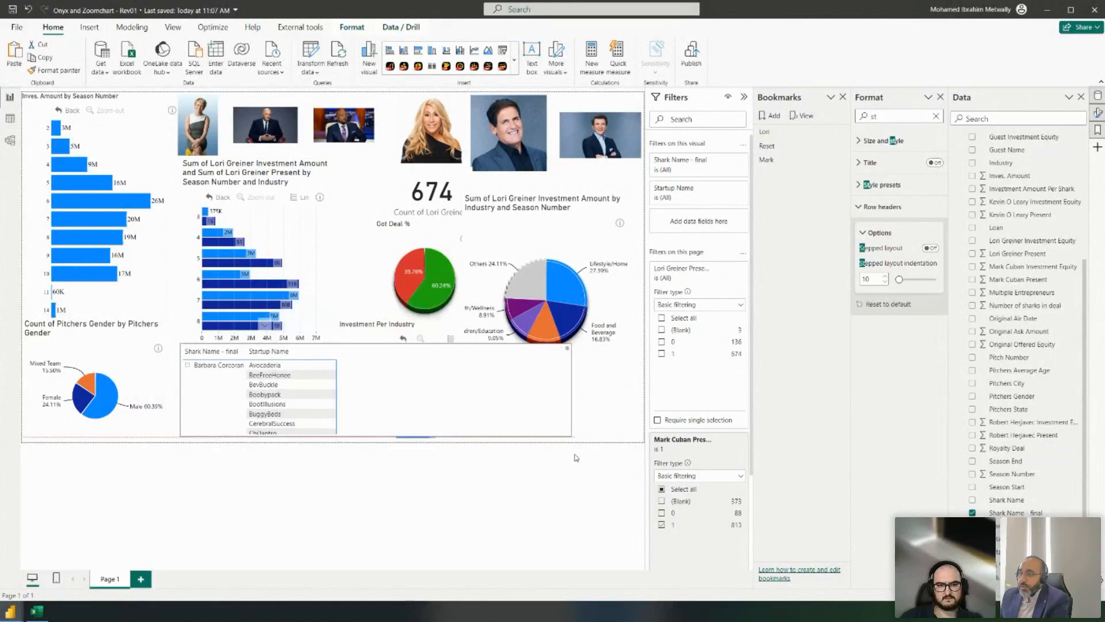
pyautogui.click(407, 358)
pyautogui.moveTo(378, 344); pyautogui.dragTo(380, 235)
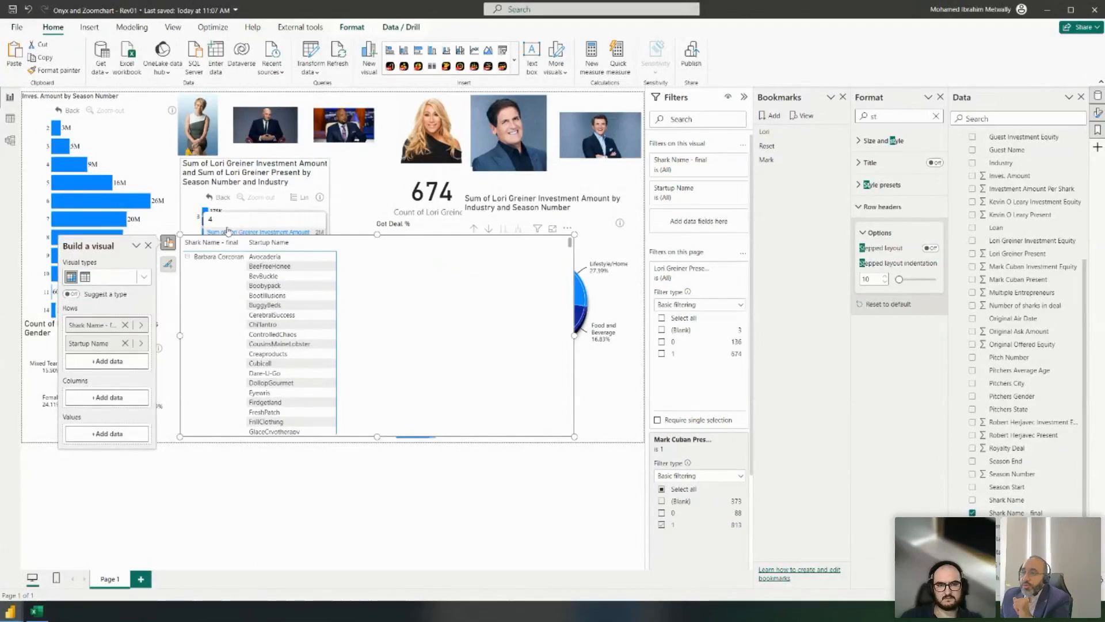
# - Drag Company Website into the matrix values to add a First Company Website column
pyautogui.scroll(5, 1015, 262)
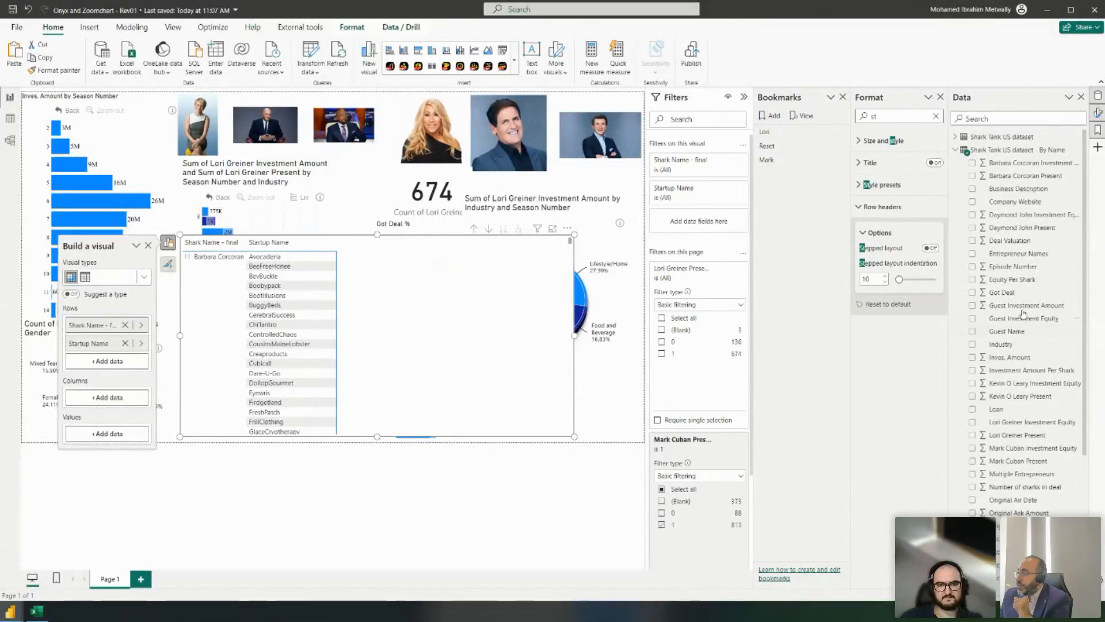
pyautogui.scroll(-1, 1030, 230)
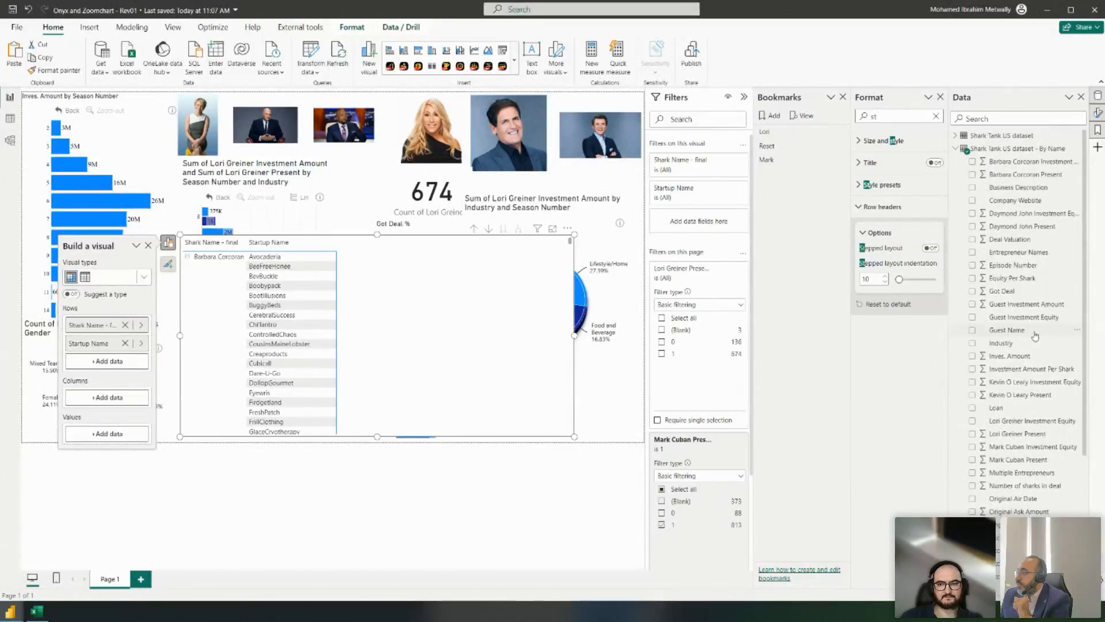
pyautogui.moveTo(1013, 190); pyautogui.dragTo(106, 434)
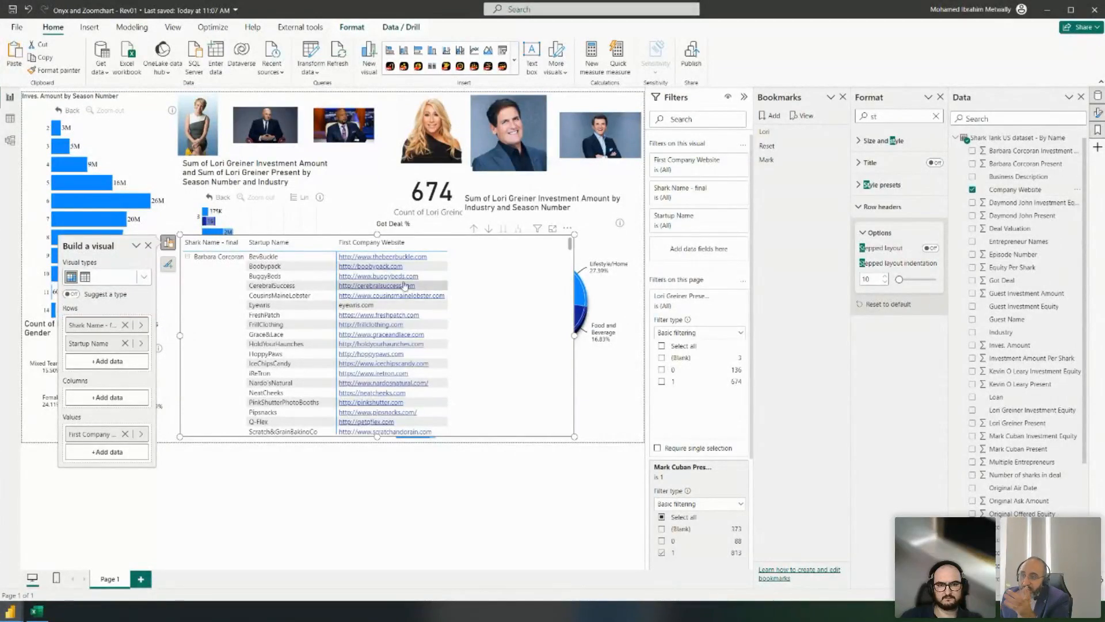
pyautogui.scroll(-5, 406, 286)
pyautogui.scroll(-2, 403, 294)
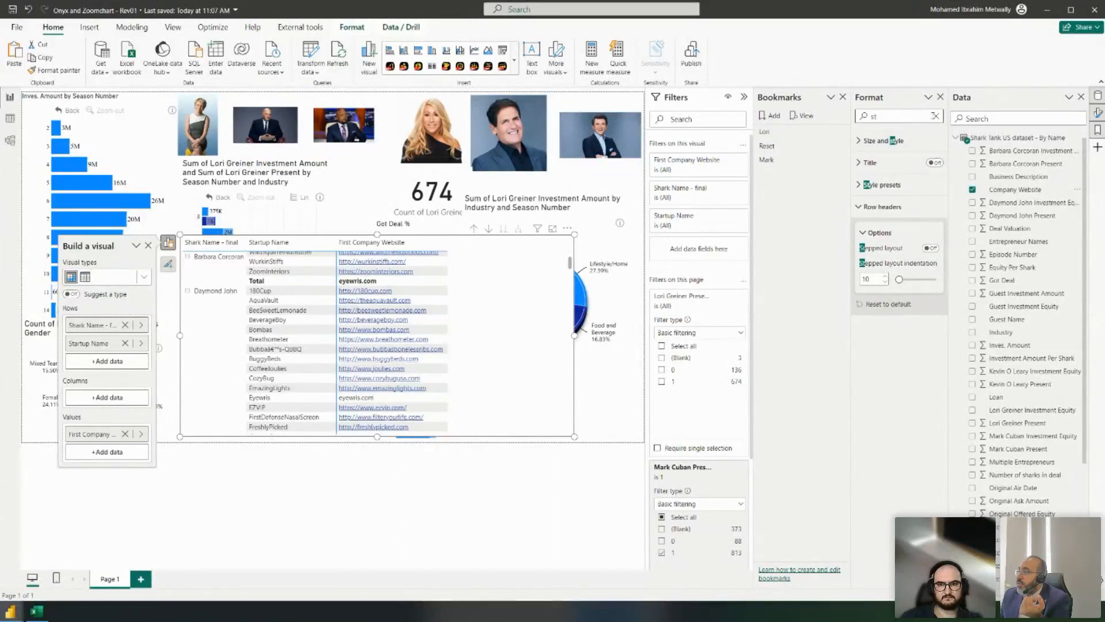
# - Search the Format pane for 'url' and turn on URL icons for values
pyautogui.click(935, 118)
pyautogui.write('url')
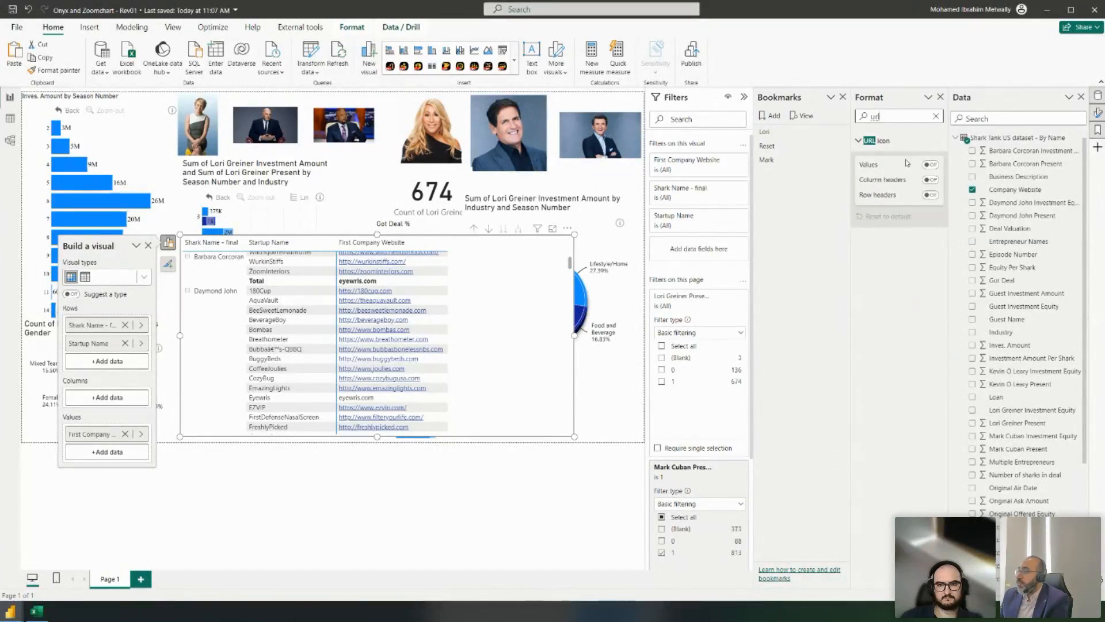
pyautogui.click(931, 165)
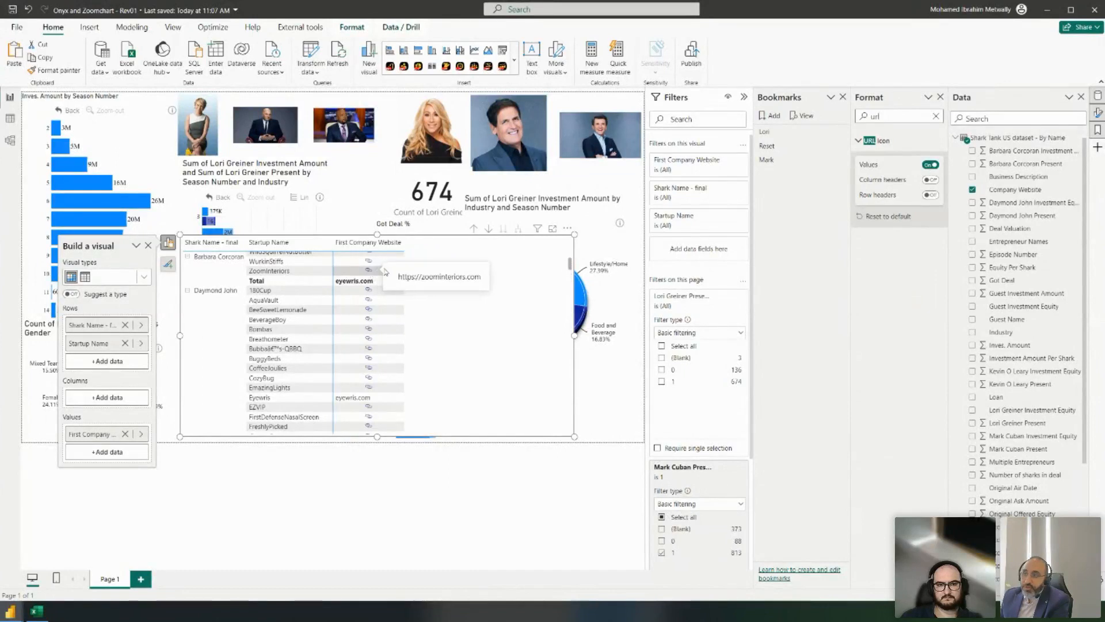
pyautogui.moveTo(405, 244); pyautogui.dragTo(381, 245)
pyautogui.scroll(-4, 359, 324)
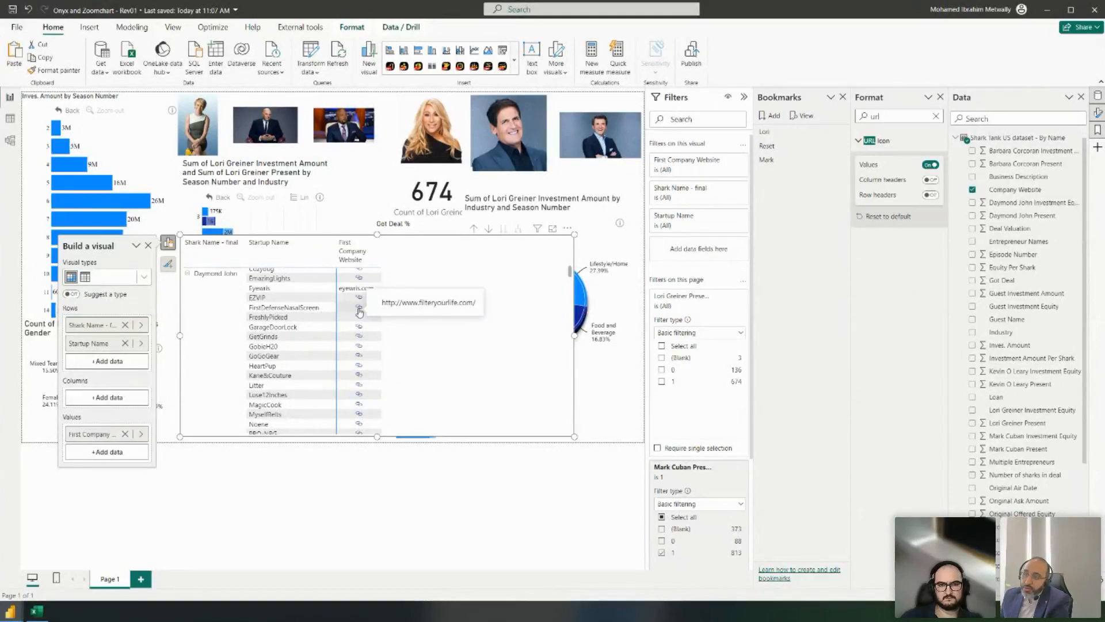
pyautogui.scroll(5, 359, 311)
# - Turn on URL icons for column and row headers, show values as text links, and autofit the column
pyautogui.click(932, 180)
pyautogui.click(931, 195)
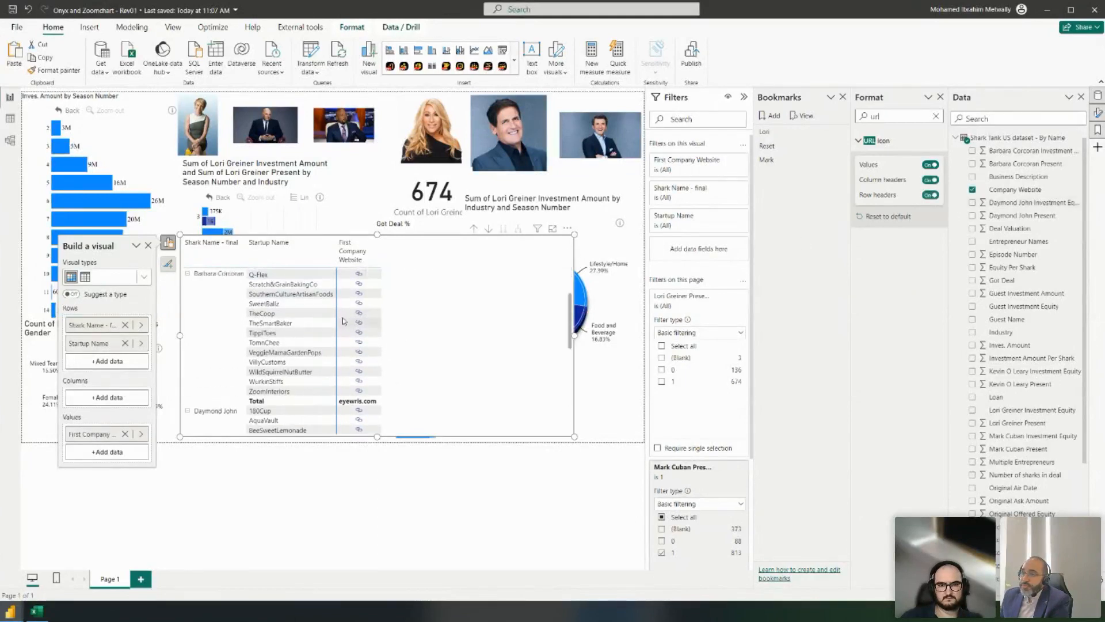
pyautogui.click(930, 165)
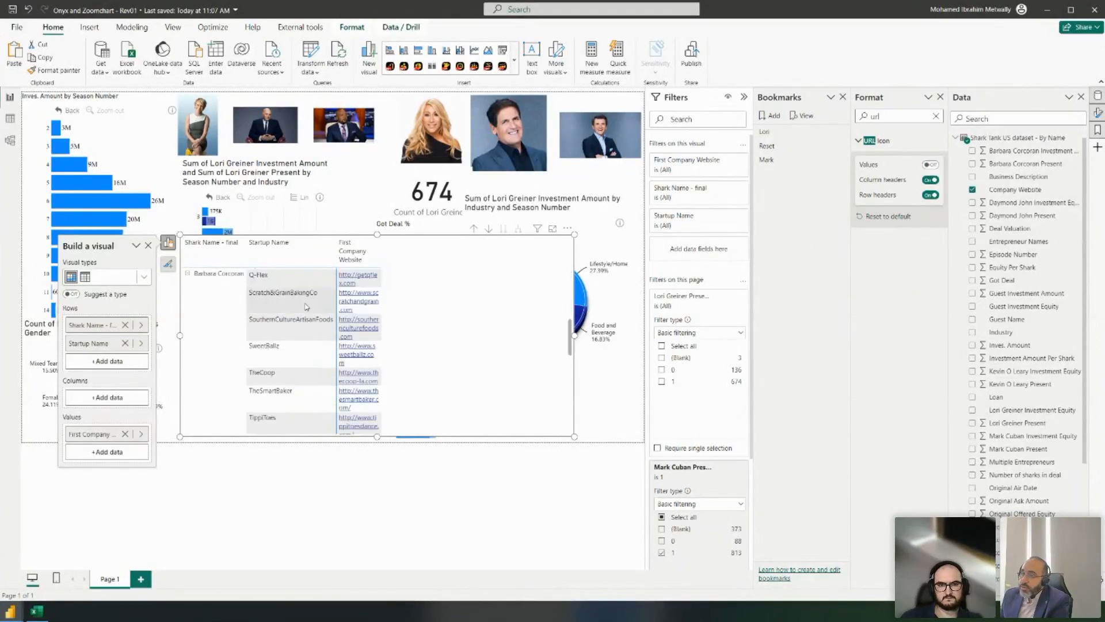
pyautogui.doubleClick(380, 253)
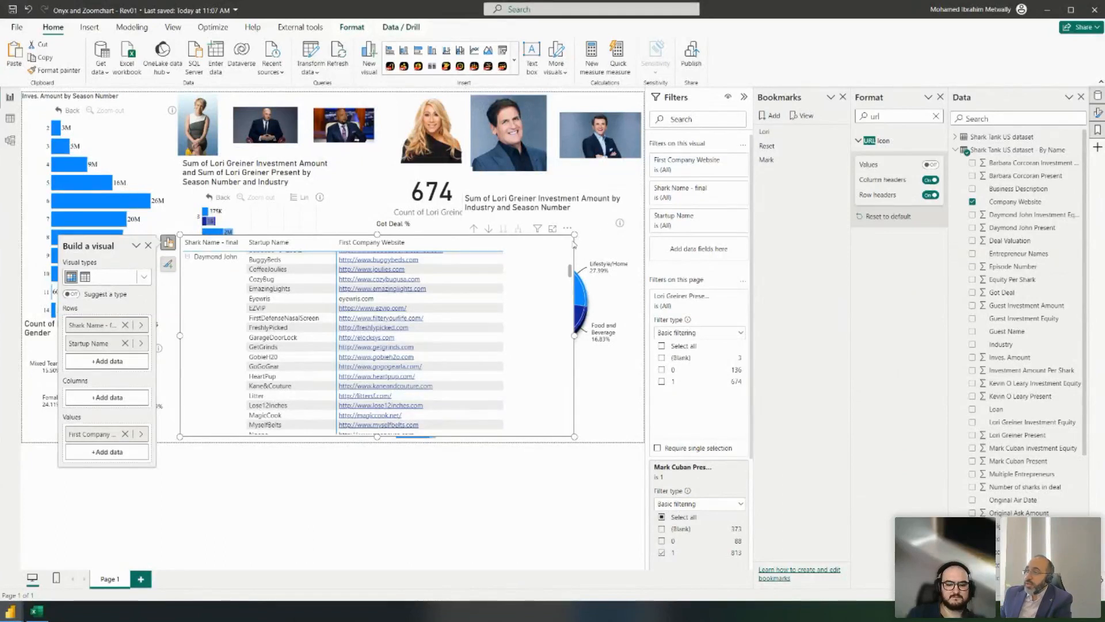
# - Shrink the website table into a short strip along the page bottom, clear of the pie charts
pyautogui.moveTo(574, 234); pyautogui.dragTo(533, 287)
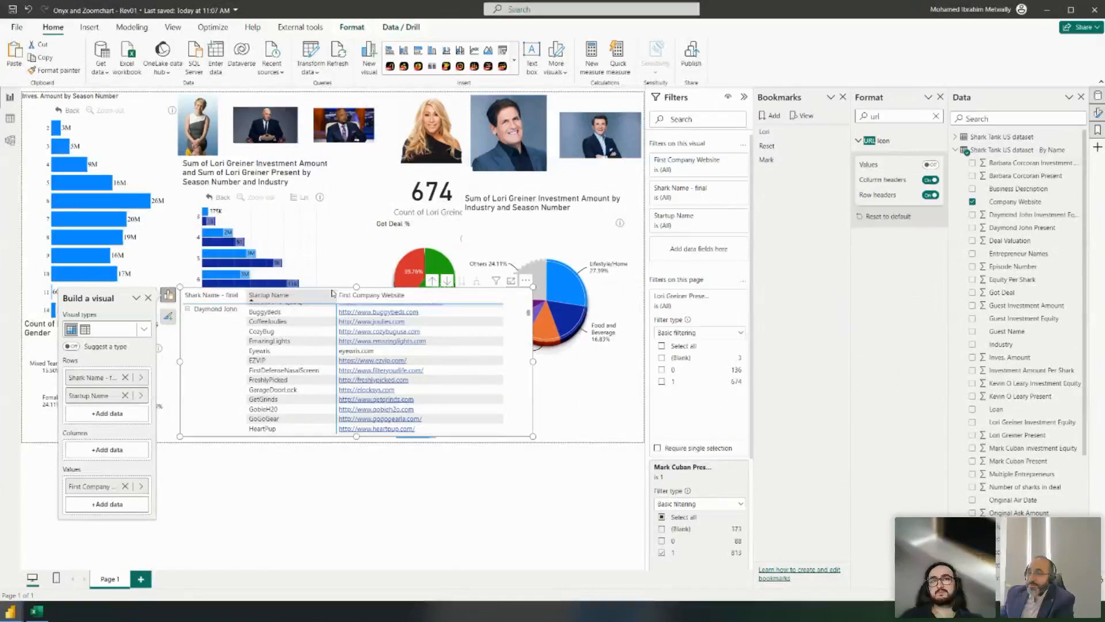
pyautogui.moveTo(332, 290)
pyautogui.mouseDown()
pyautogui.moveTo(454, 295)
pyautogui.moveTo(351, 296)
pyautogui.mouseUp()
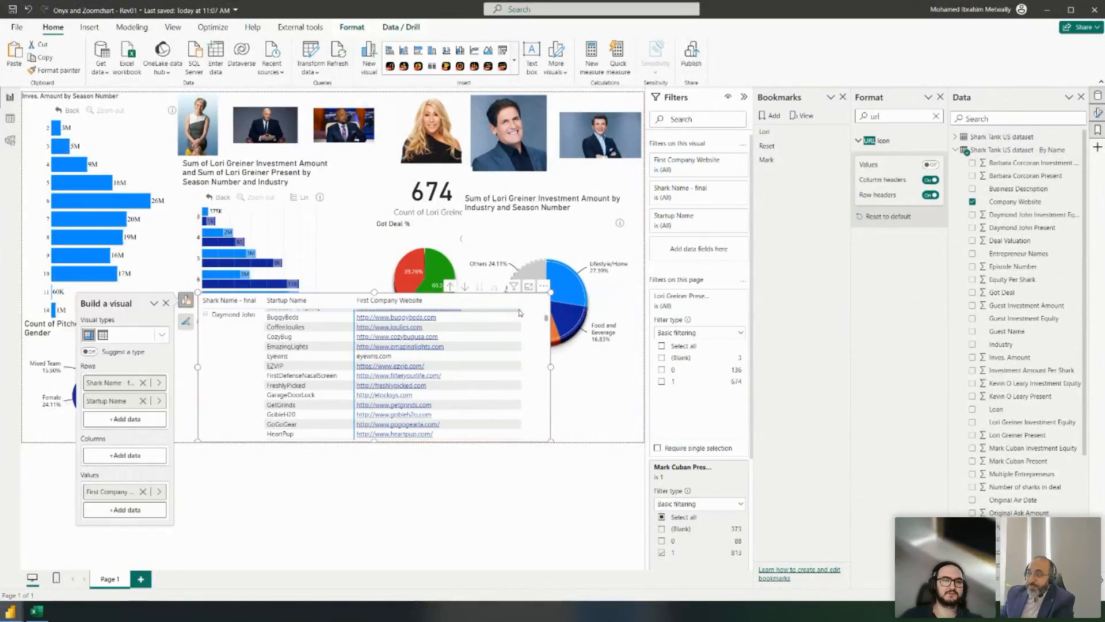
pyautogui.click(240, 496)
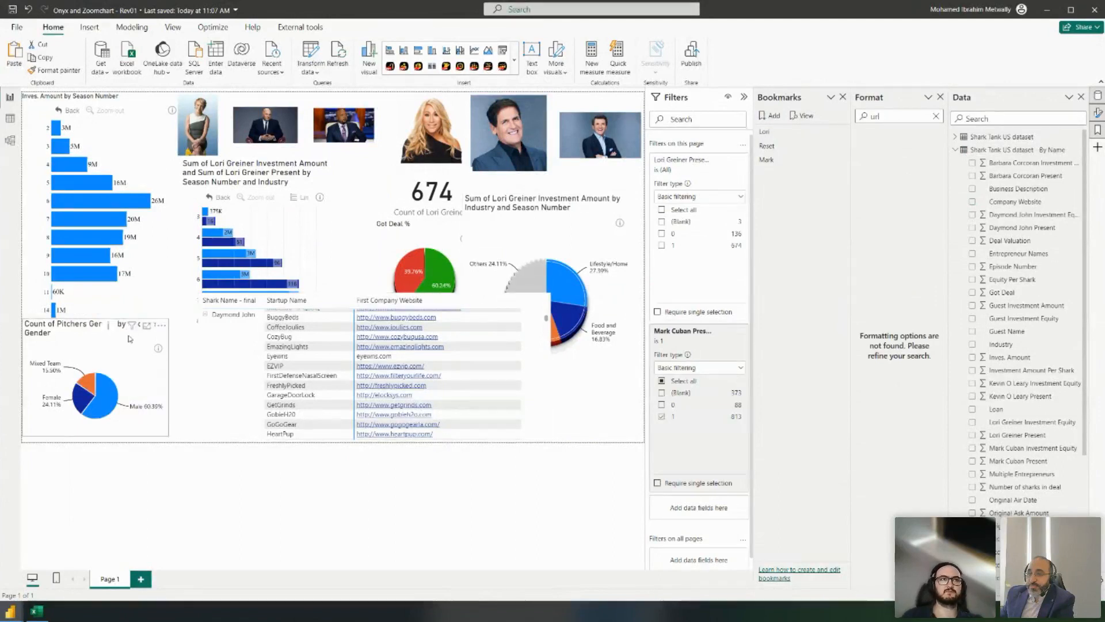
pyautogui.click(96, 341)
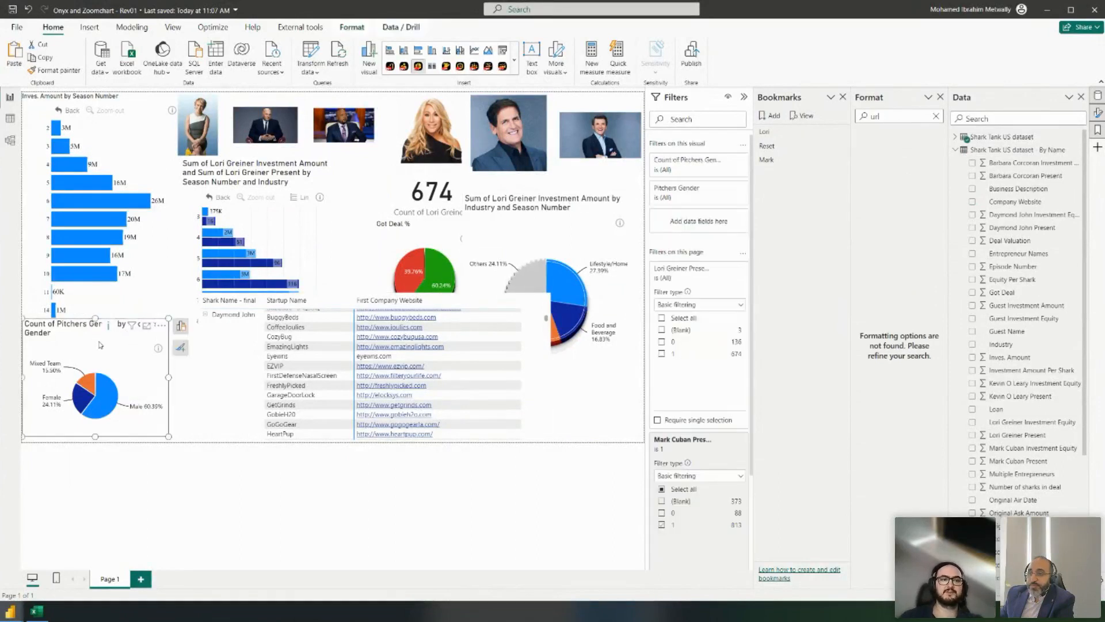
pyautogui.click(544, 302)
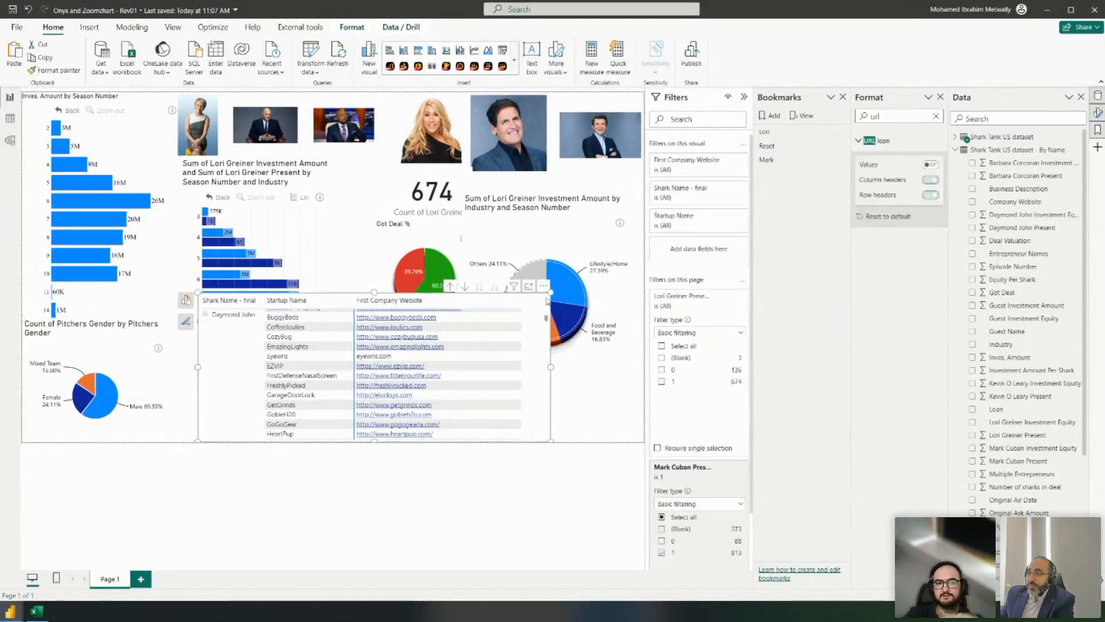
pyautogui.moveTo(551, 292); pyautogui.dragTo(546, 381)
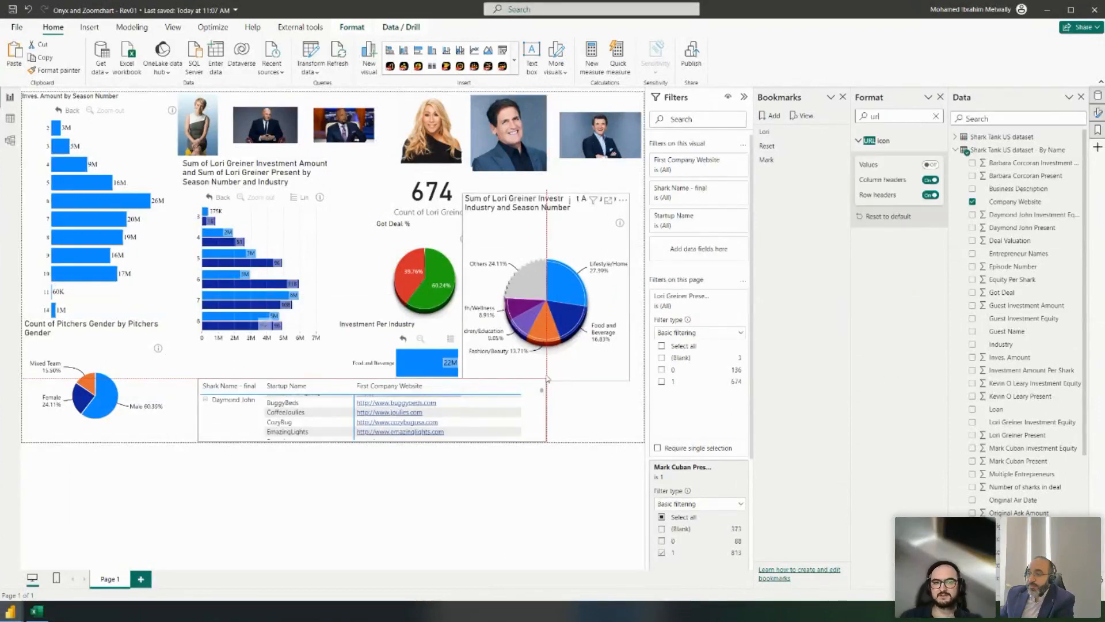
pyautogui.click(561, 426)
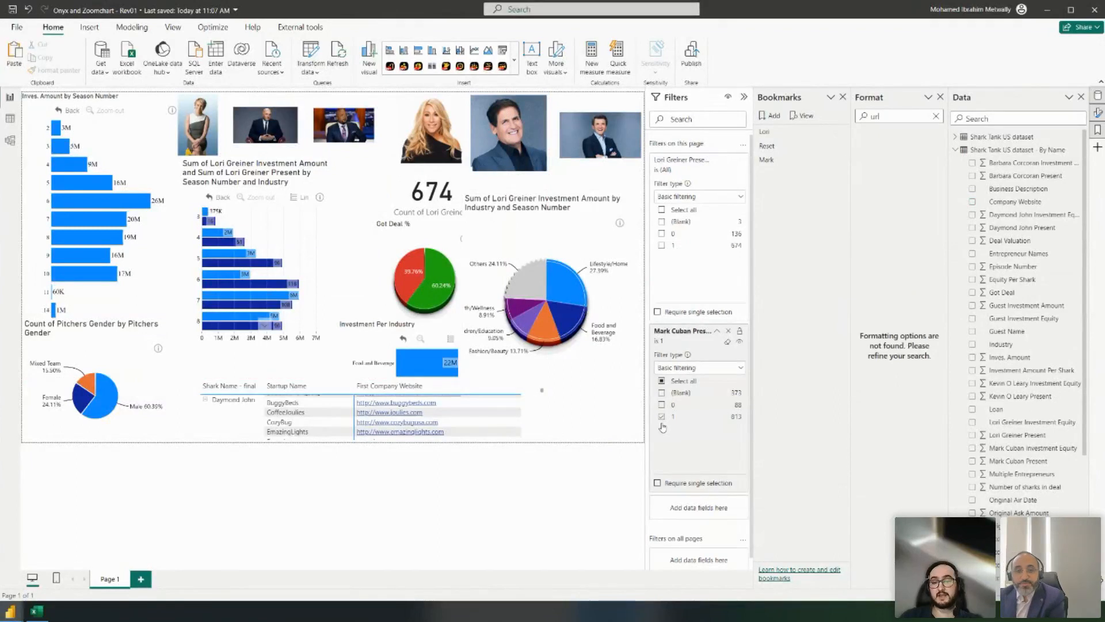